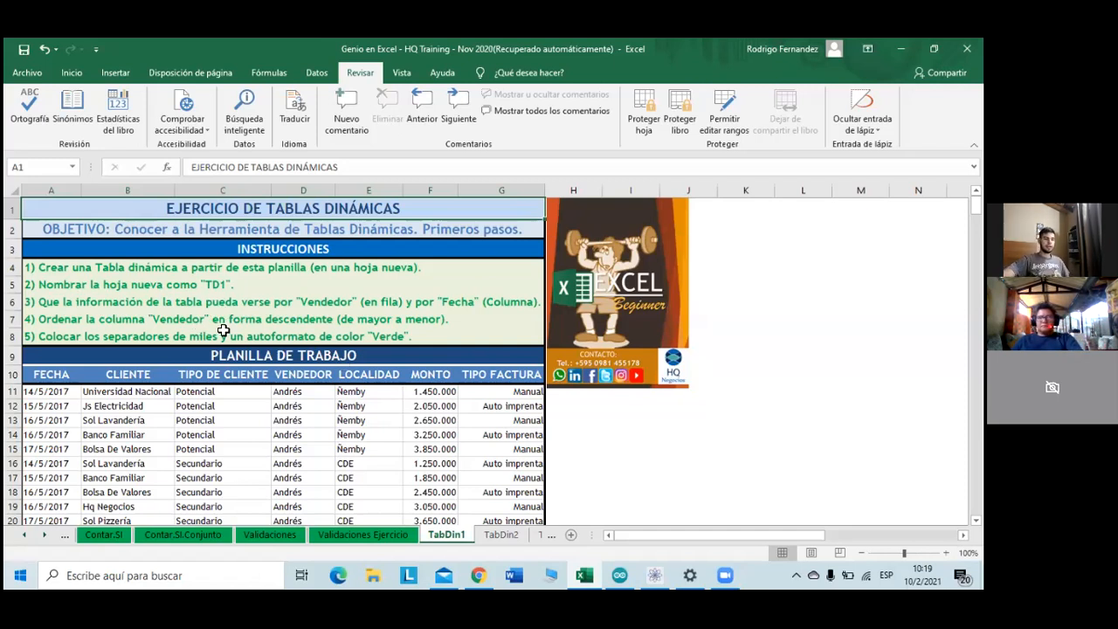
- Review the exercise instructions and all data rows of the work table on the TabDin1 sheet
scroll(224, 330, down, 4)
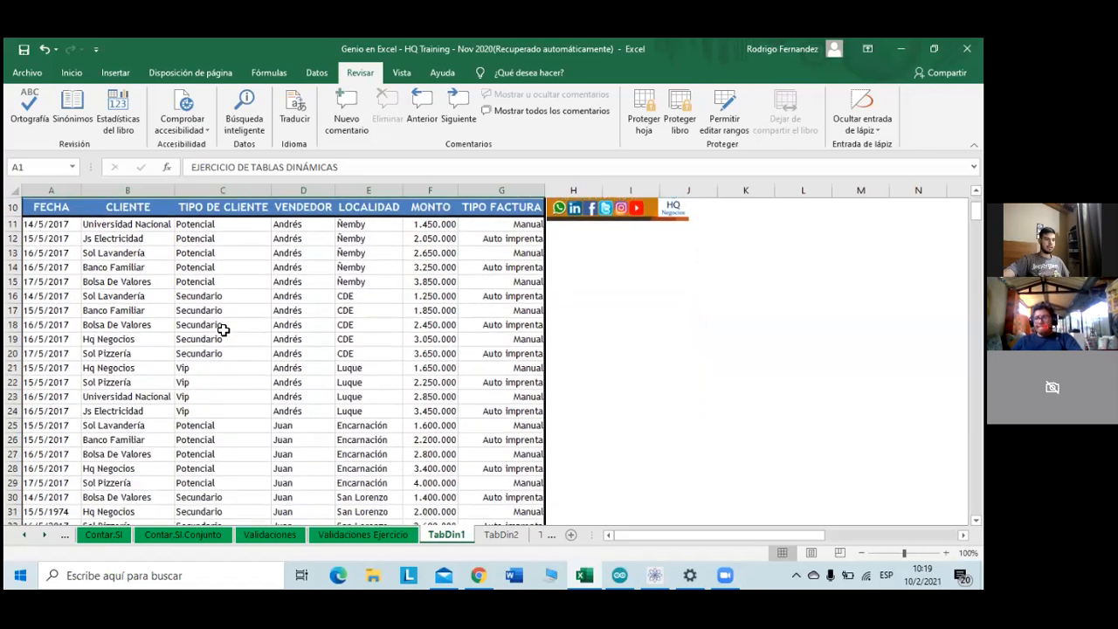
scroll(224, 330, down, 3)
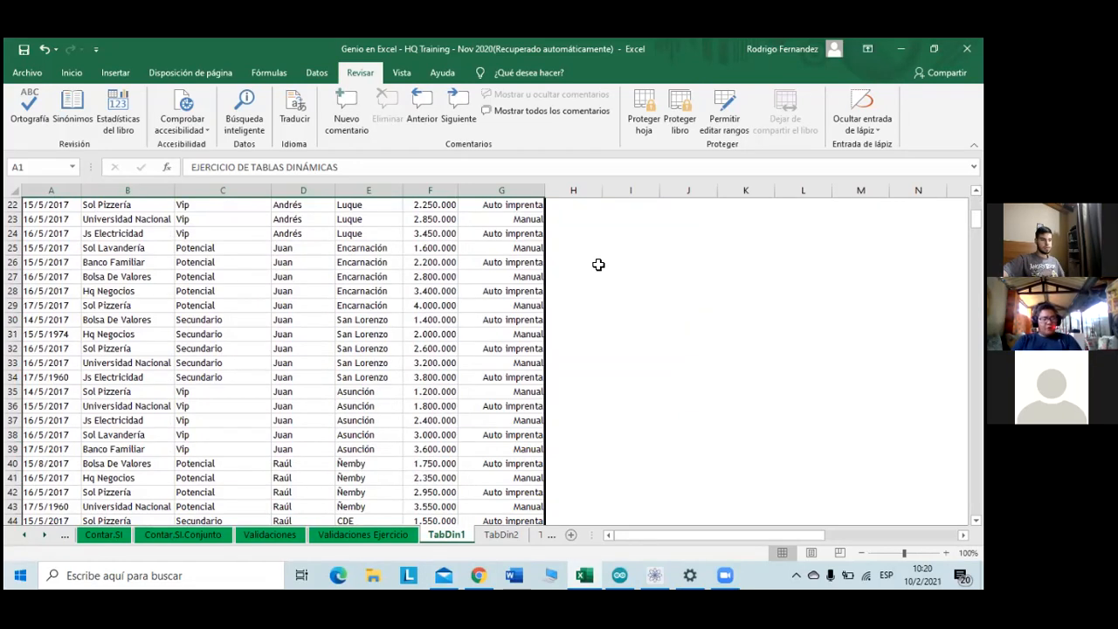
scroll(458, 313, down, 2)
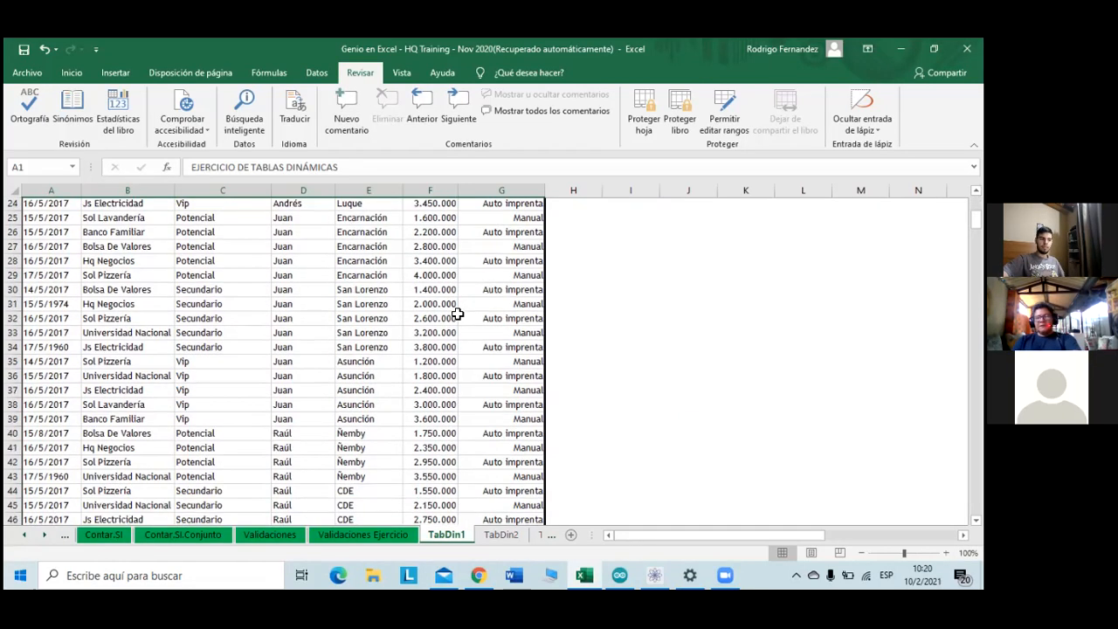
scroll(458, 313, down, 2)
scroll(458, 313, up, 11)
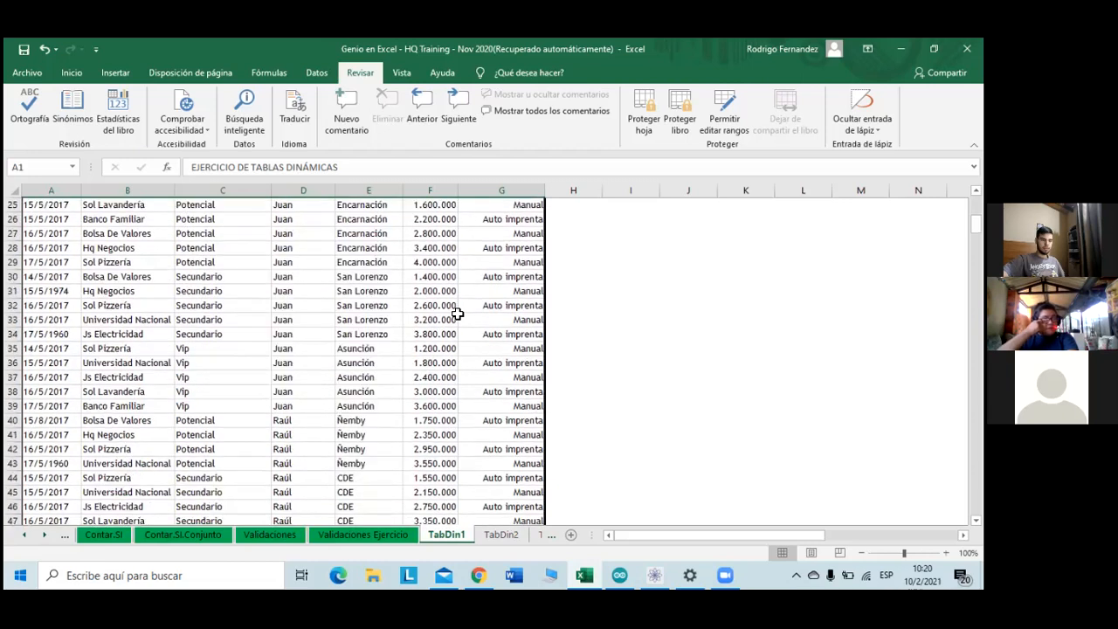
scroll(458, 312, up, 1)
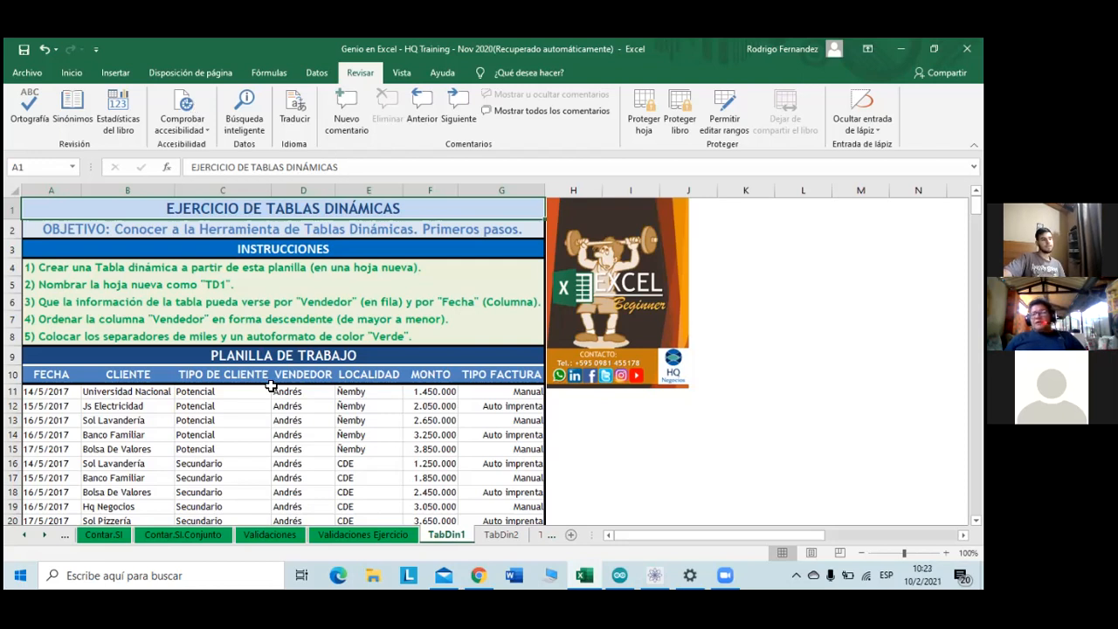
scroll(276, 381, down, 3)
scroll(276, 381, down, 4)
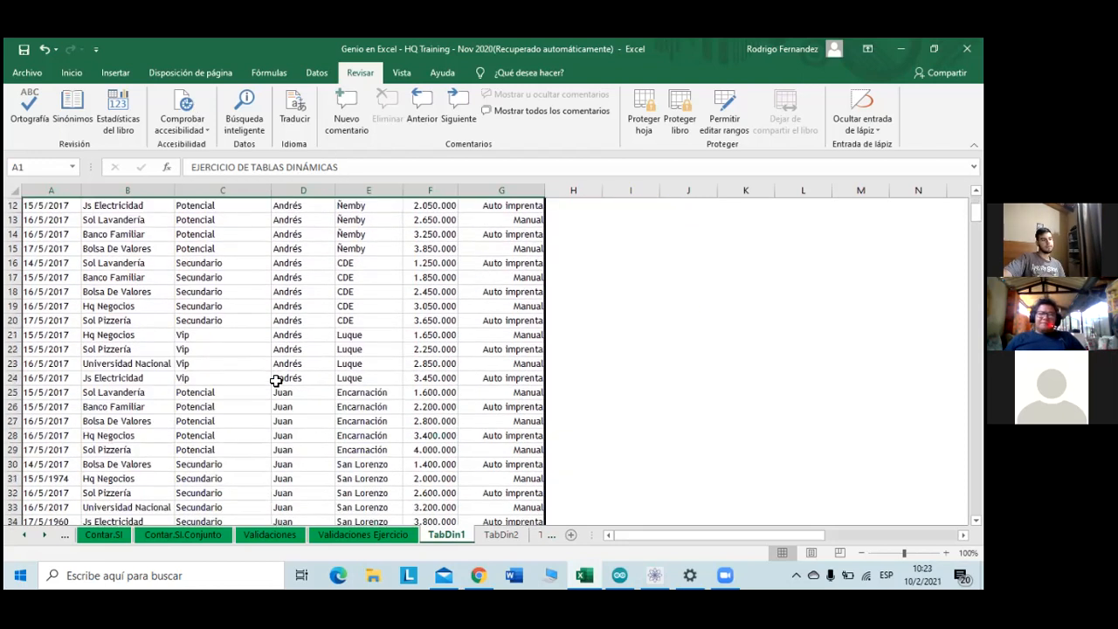
scroll(276, 381, down, 7)
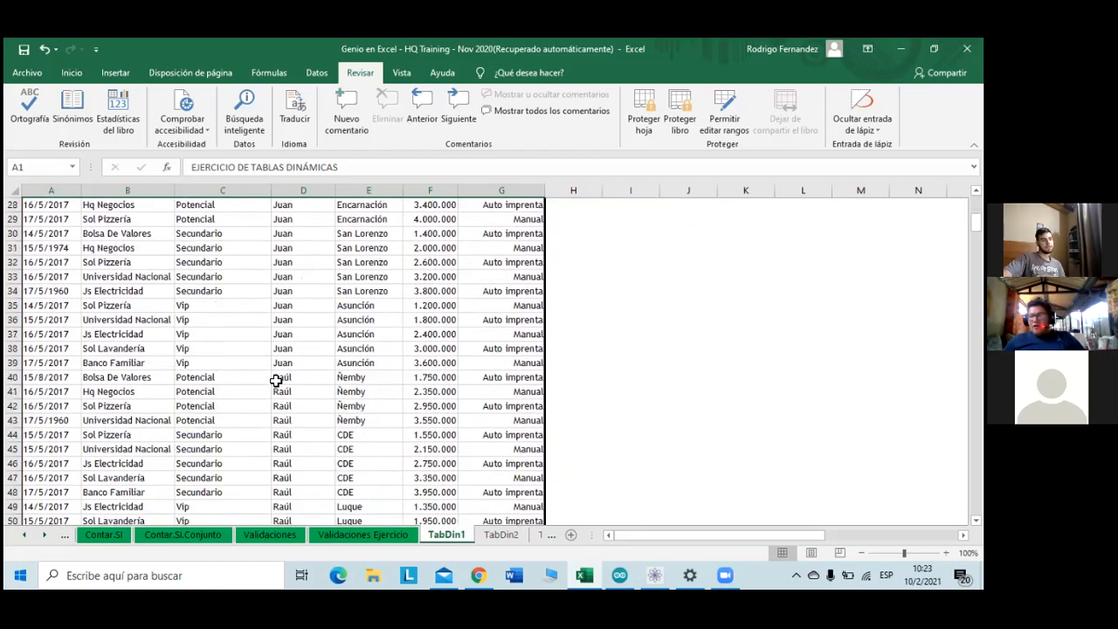
scroll(276, 381, down, 3)
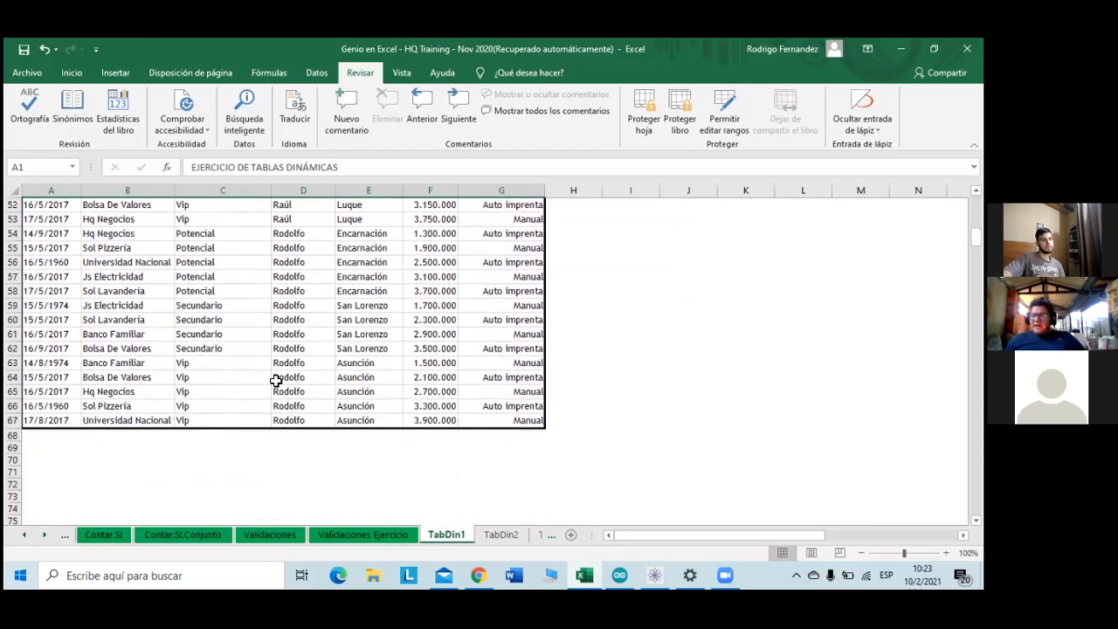
scroll(276, 380, up, 11)
scroll(276, 380, up, 6)
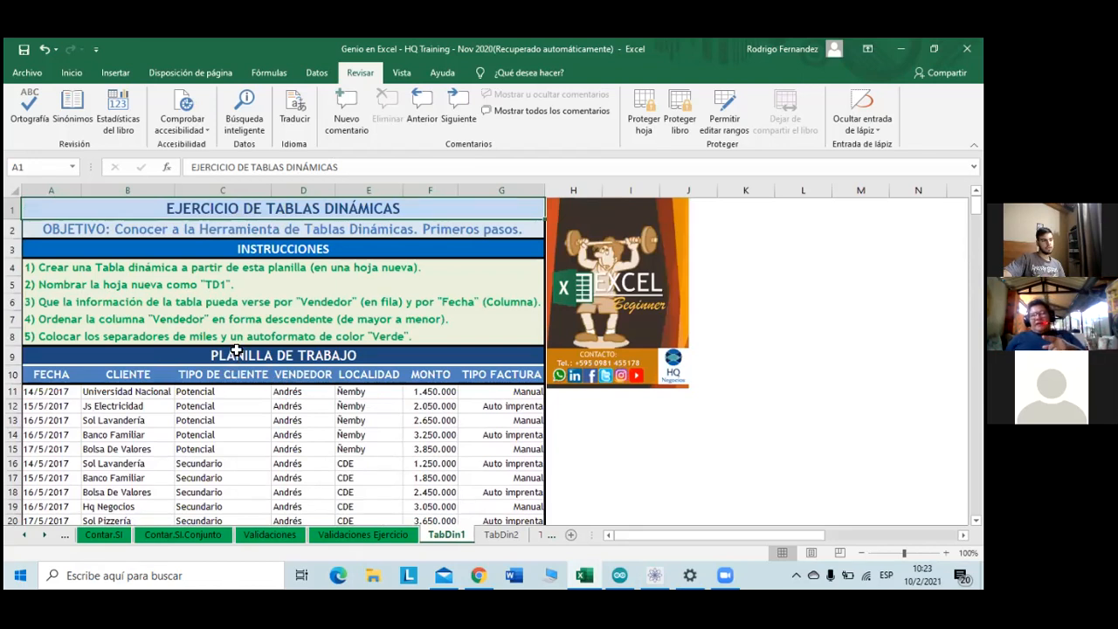
- Select the whole work table with its headers, from the FECHA heading in A10 to G67
click(58, 375)
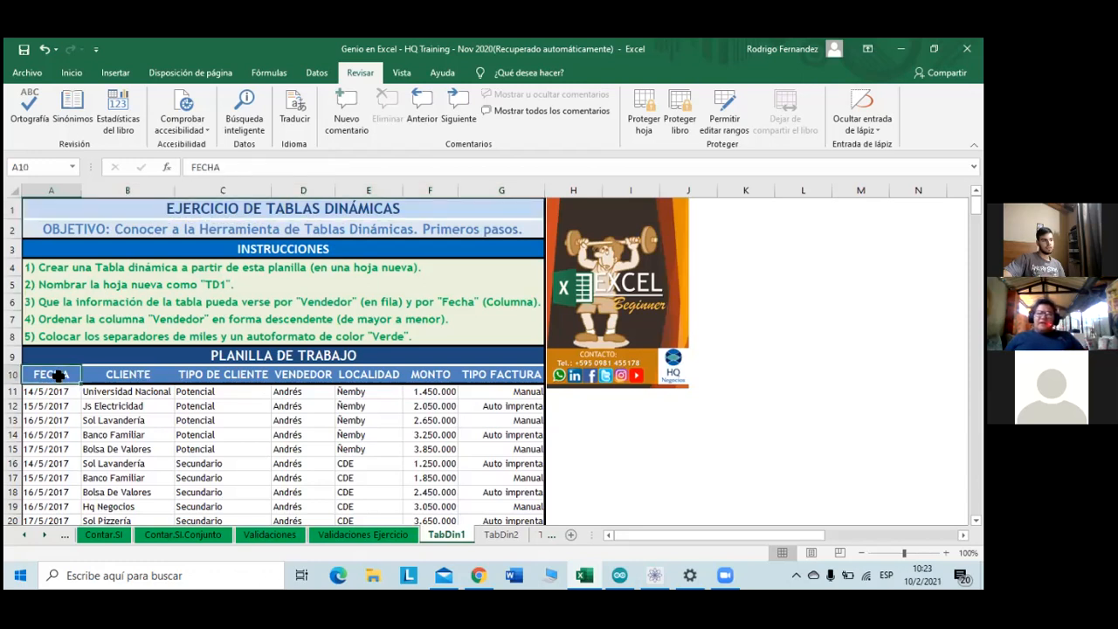
key(ctrl+shift+Right)
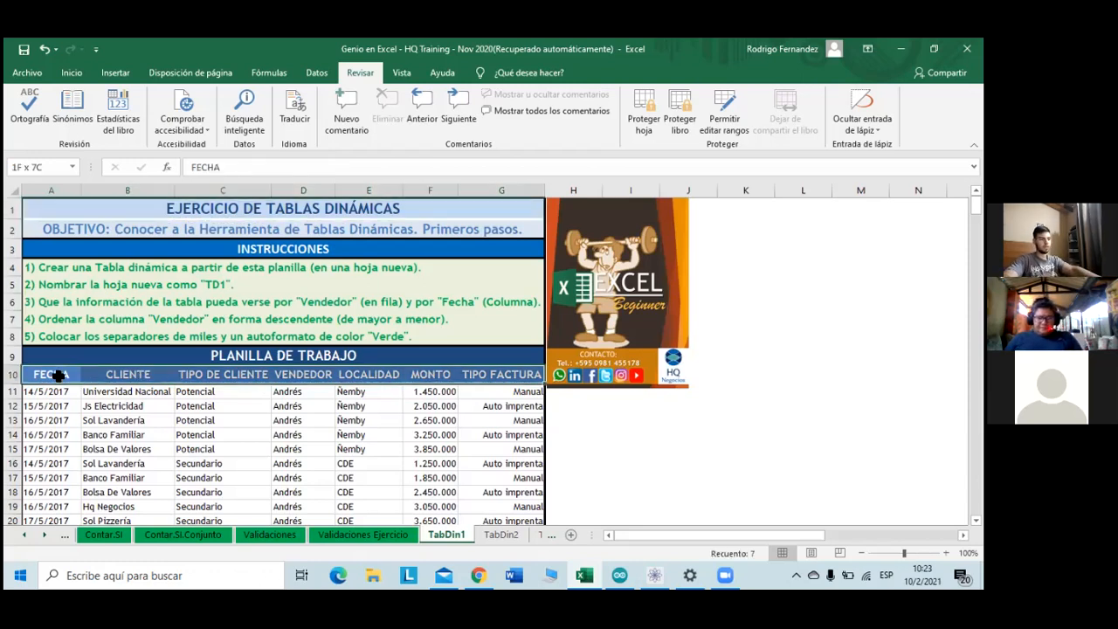
key(ctrl+shift+Down)
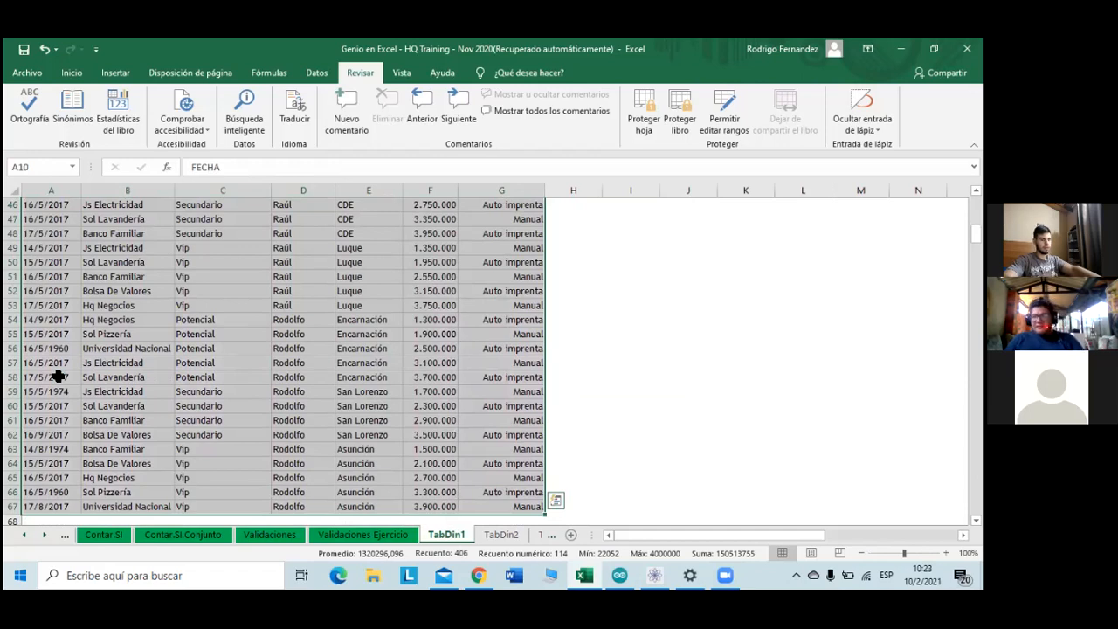
key(ctrl+q)
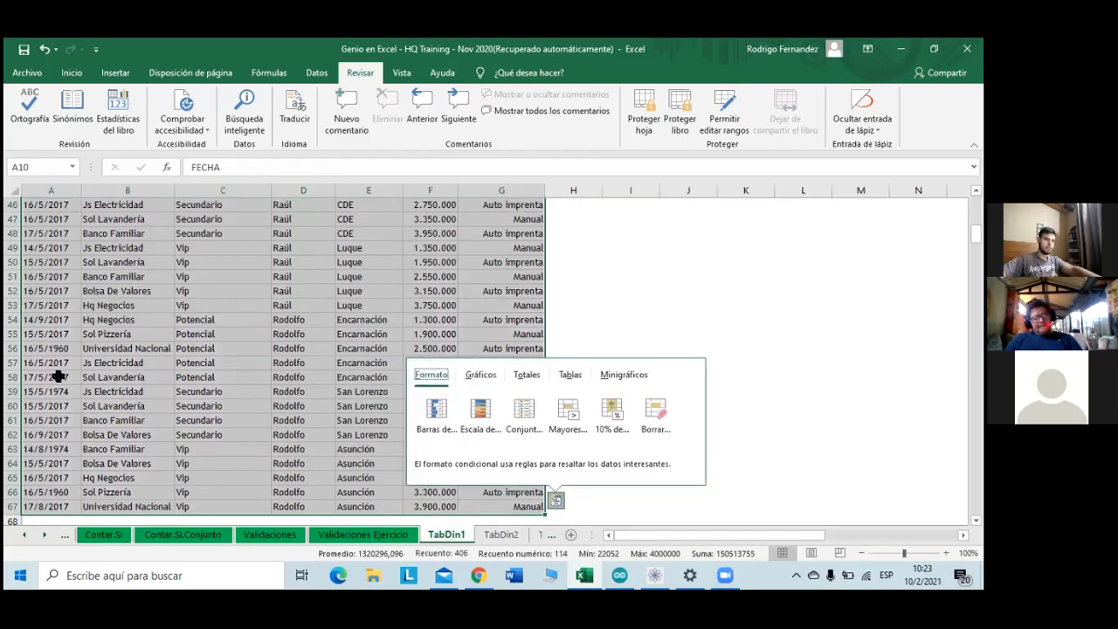
right_click(270, 342)
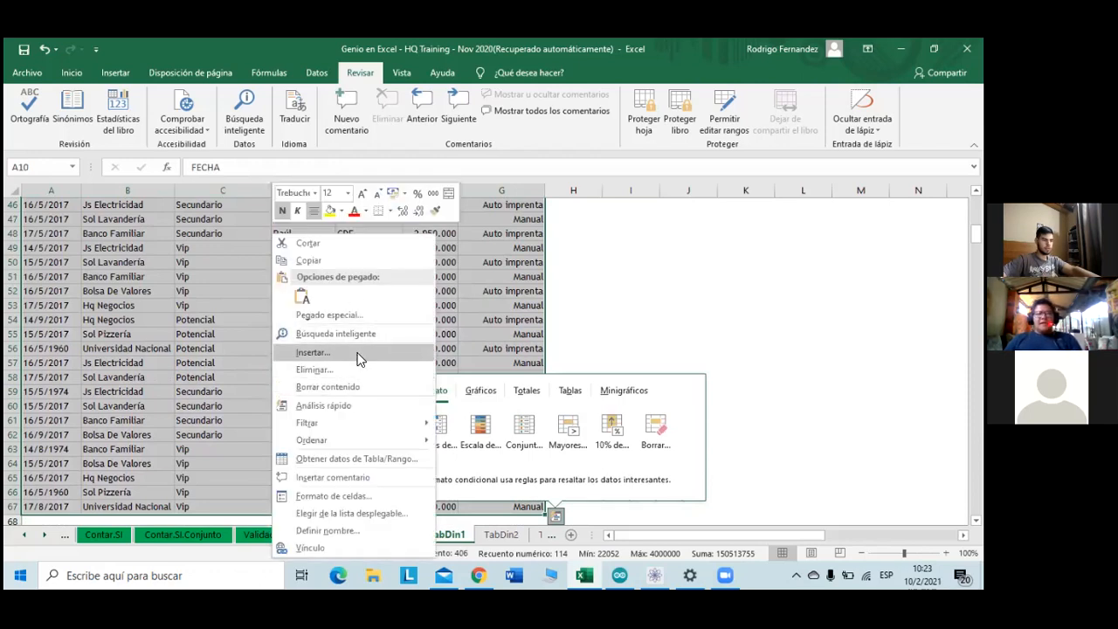
- Create a pivot table from the range TabDin1!$A$10:$G$67 on a new worksheet, checking the extent of the source range
click(109, 73)
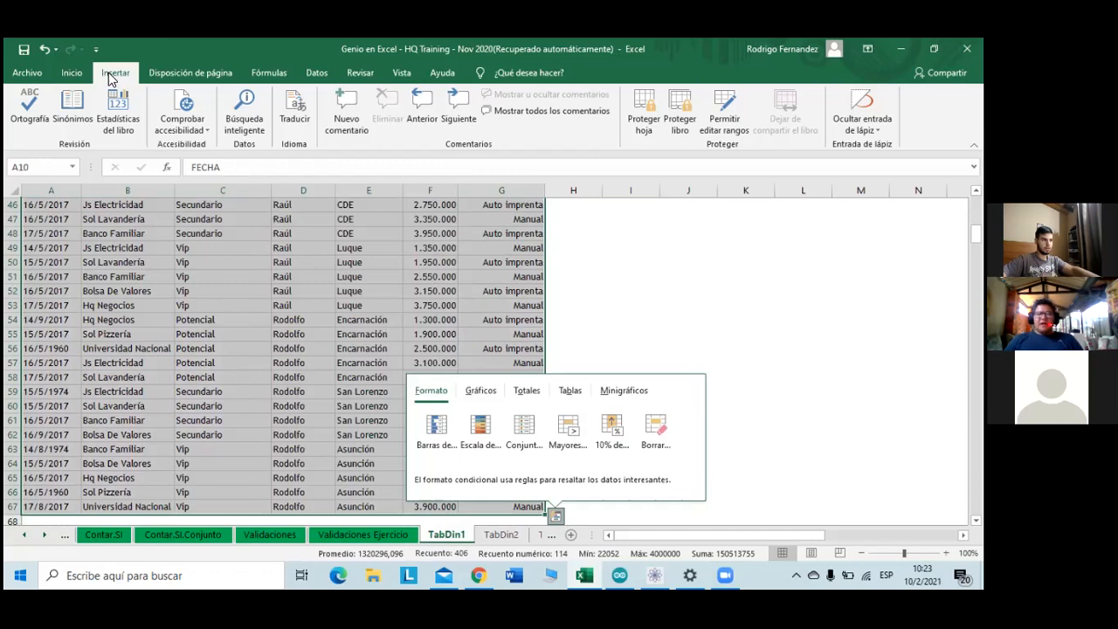
click(108, 73)
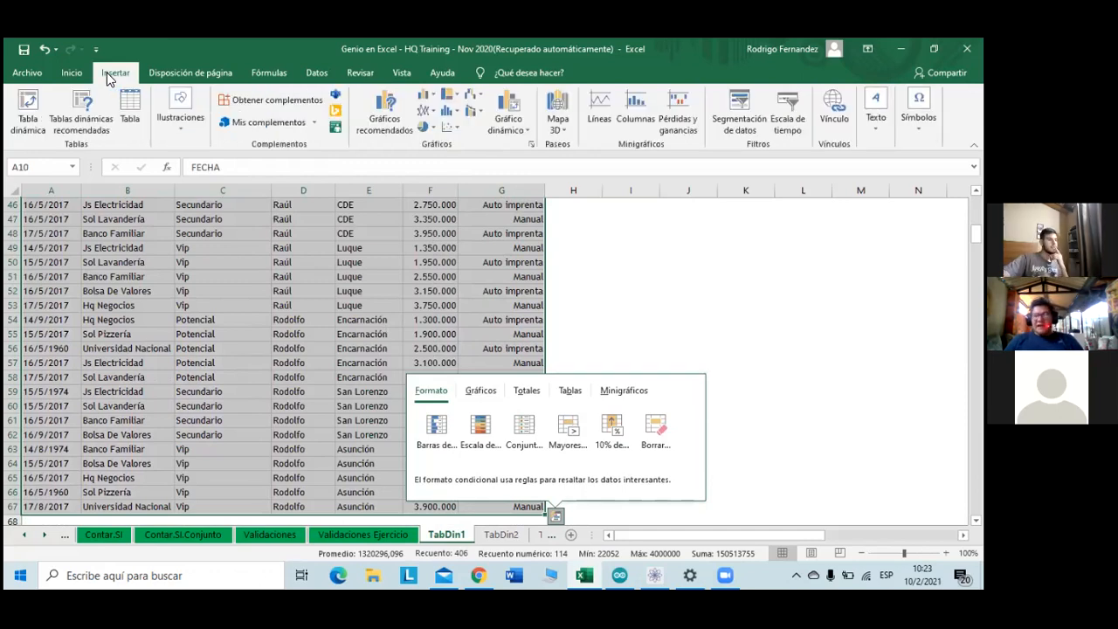
click(36, 105)
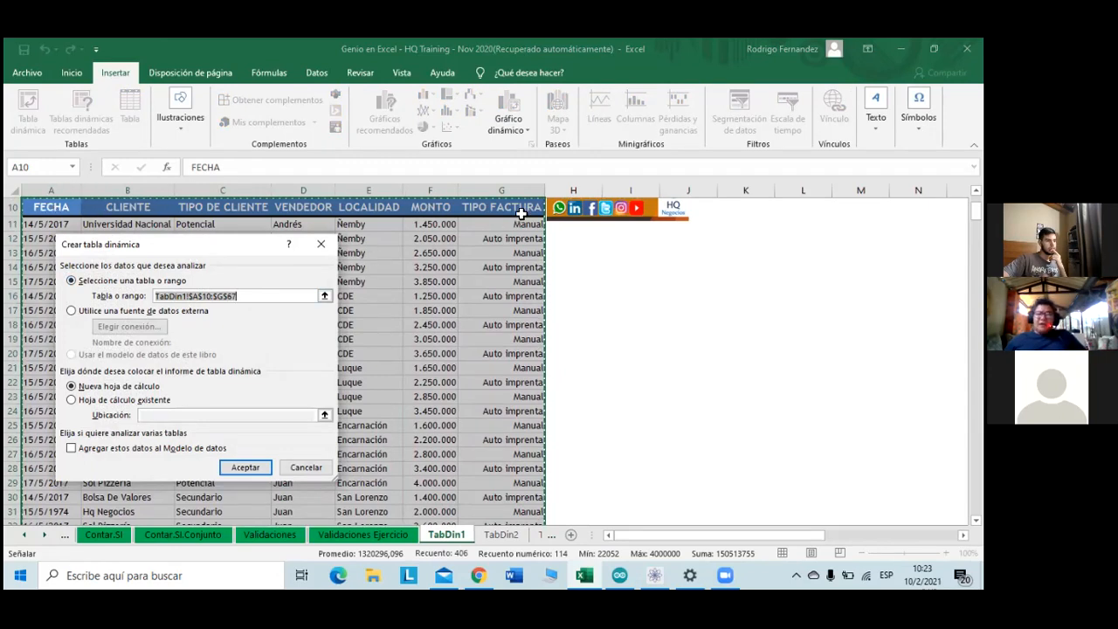
scroll(520, 267, down, 5)
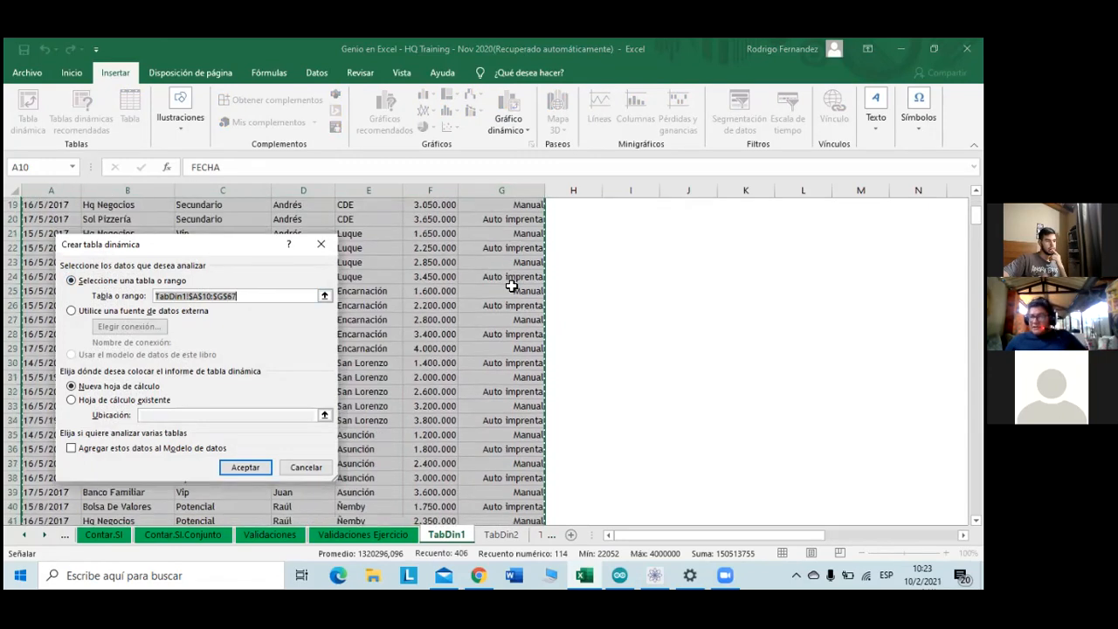
scroll(511, 287, up, 3)
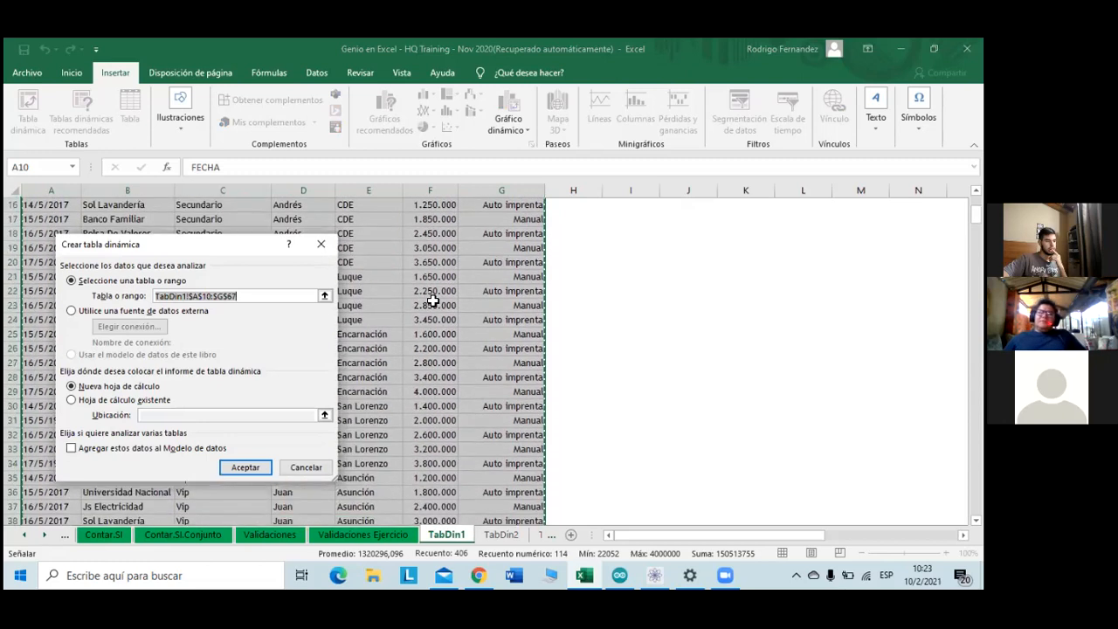
scroll(320, 337, down, 14)
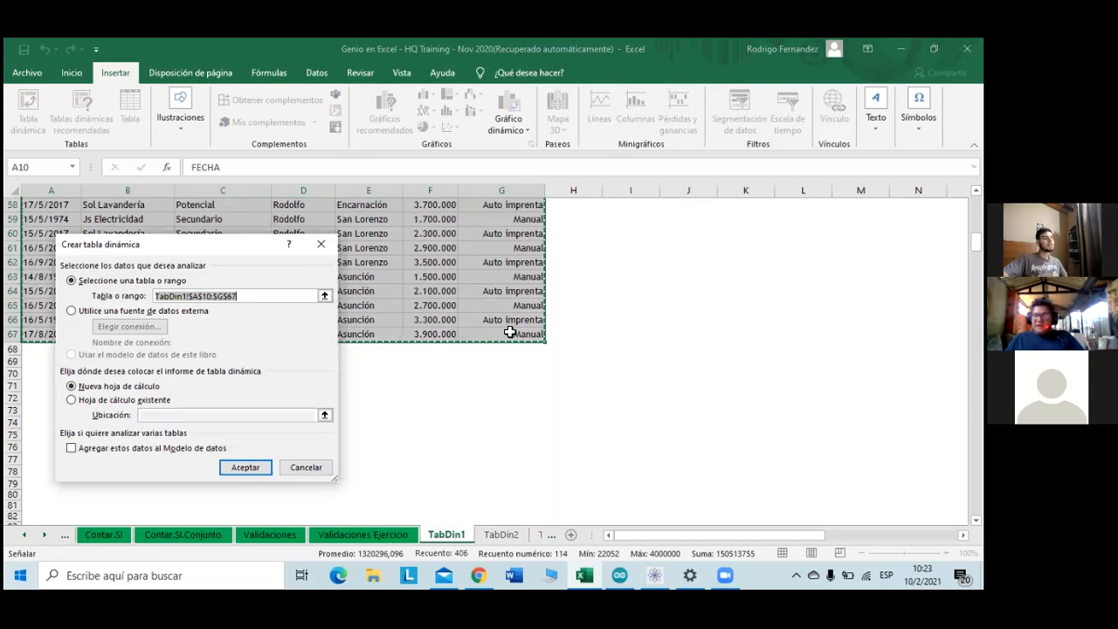
scroll(511, 333, up, 1)
scroll(511, 332, up, 3)
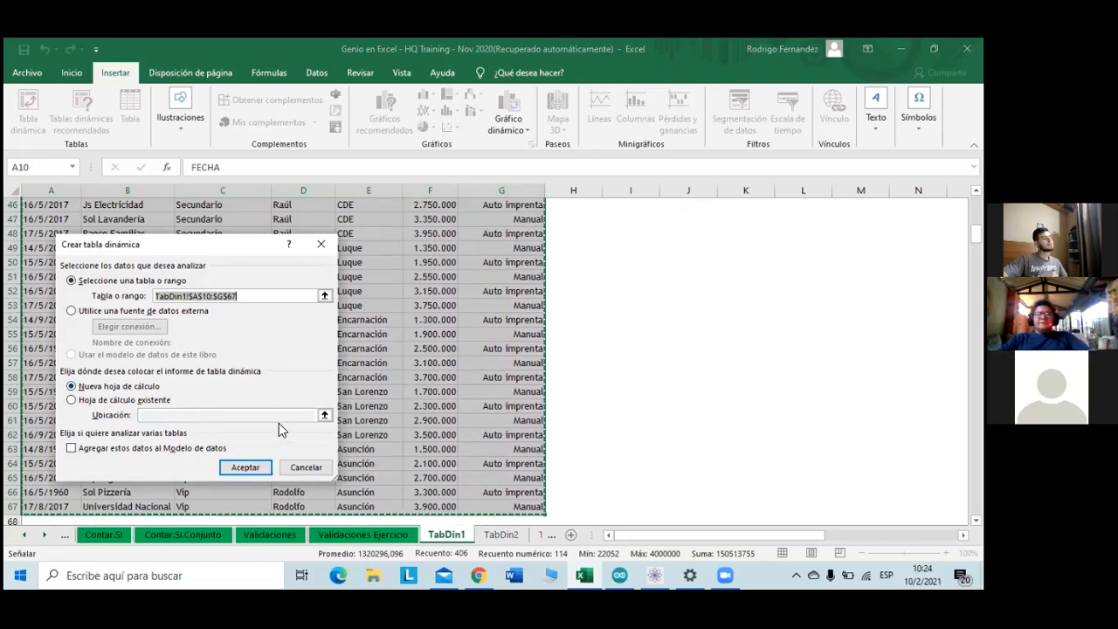
click(243, 468)
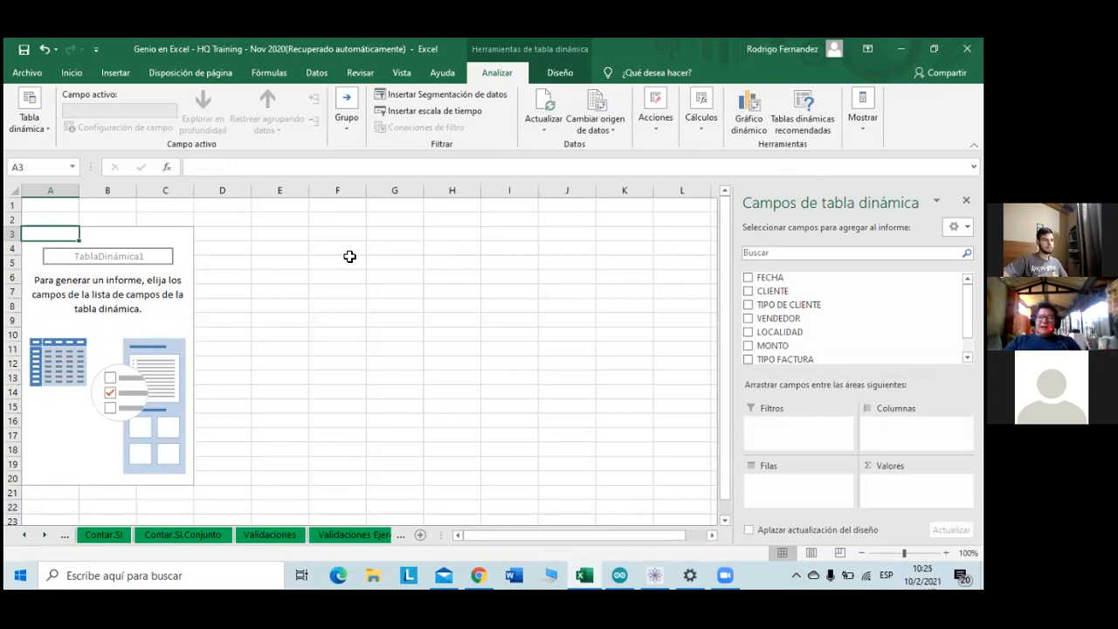
click(150, 261)
click(107, 282)
click(149, 319)
click(172, 356)
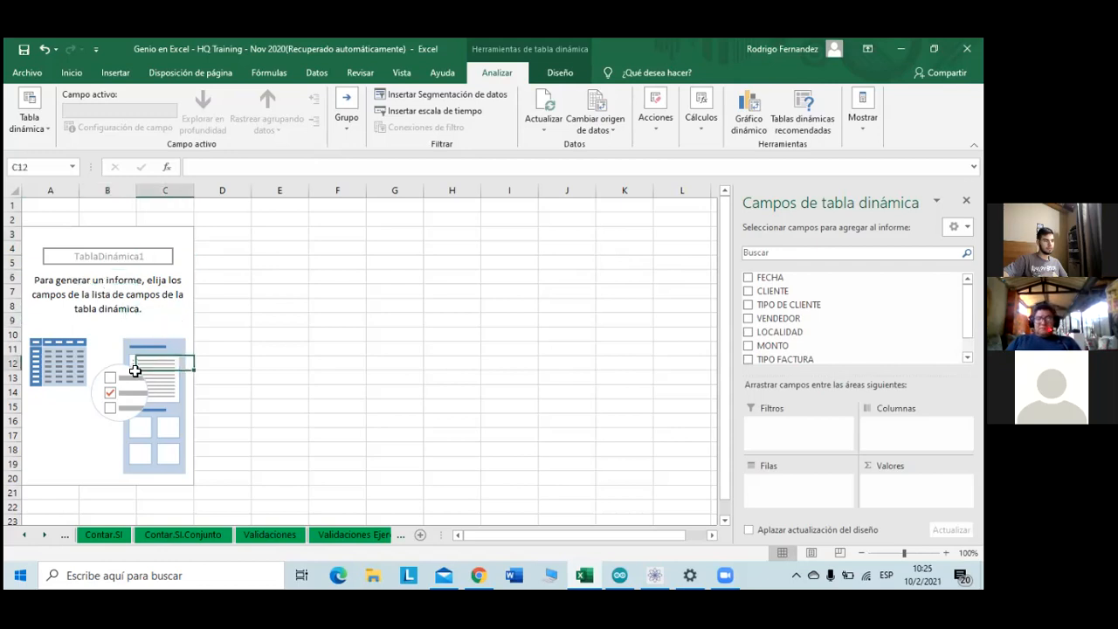
click(122, 376)
click(68, 376)
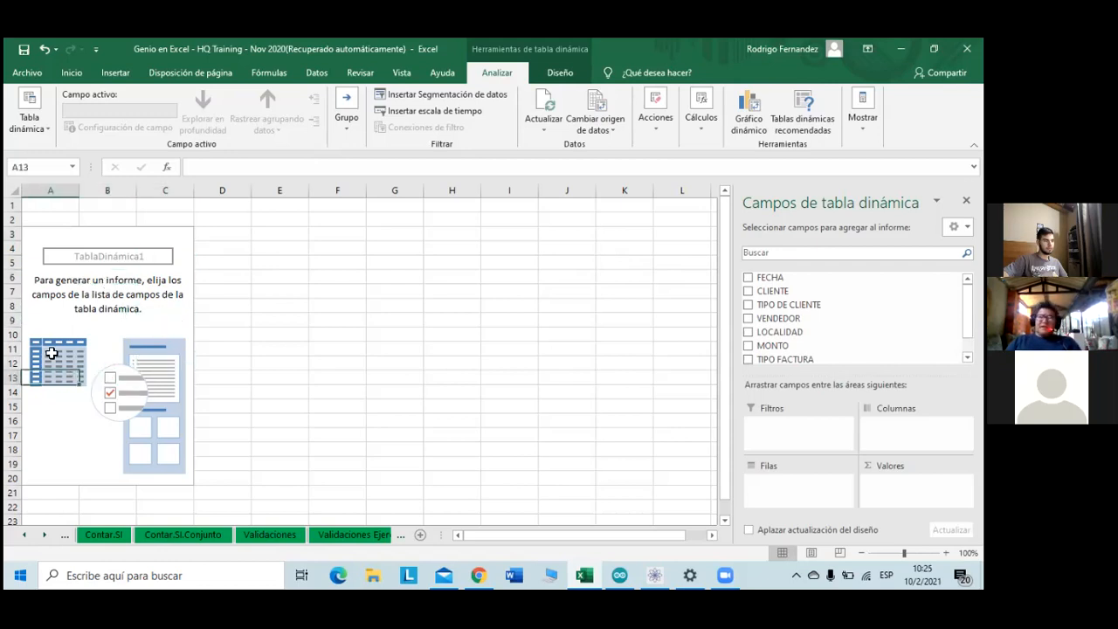
click(92, 250)
click(101, 233)
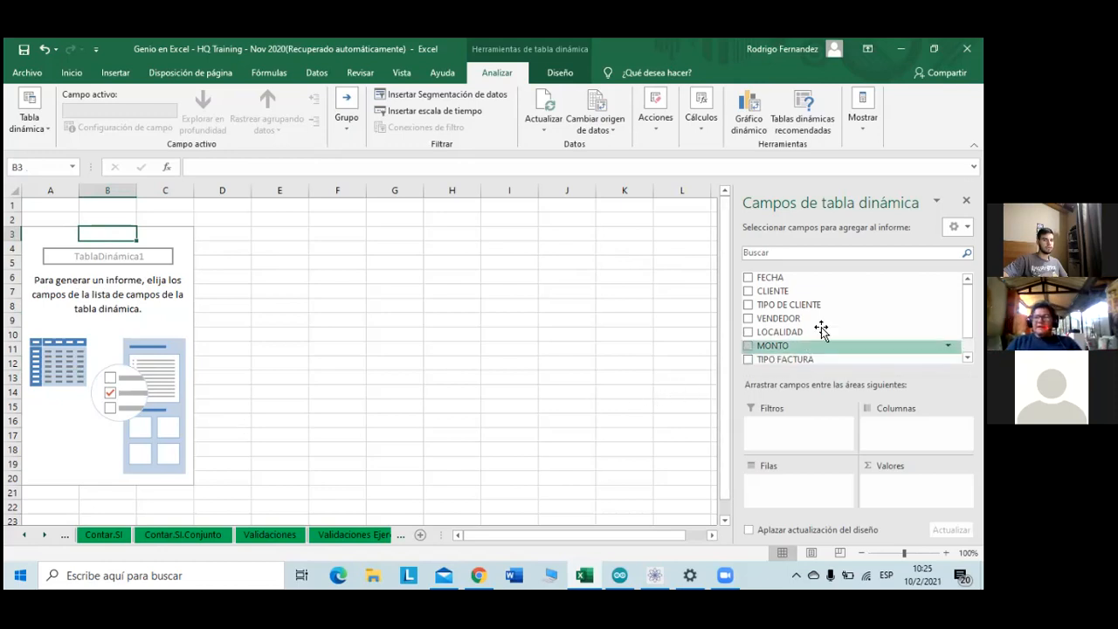
- Add the year and quarter groupings of FECHA and the VENDEDOR field to the pivot table's rows
scroll(839, 326, down, 2)
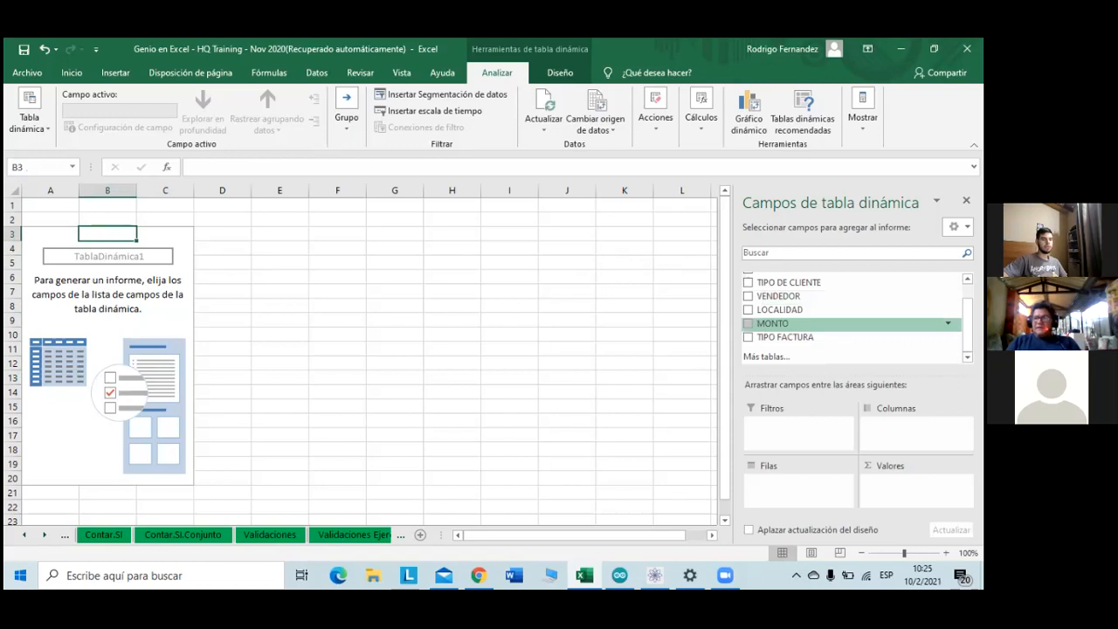
scroll(839, 322, up, 1)
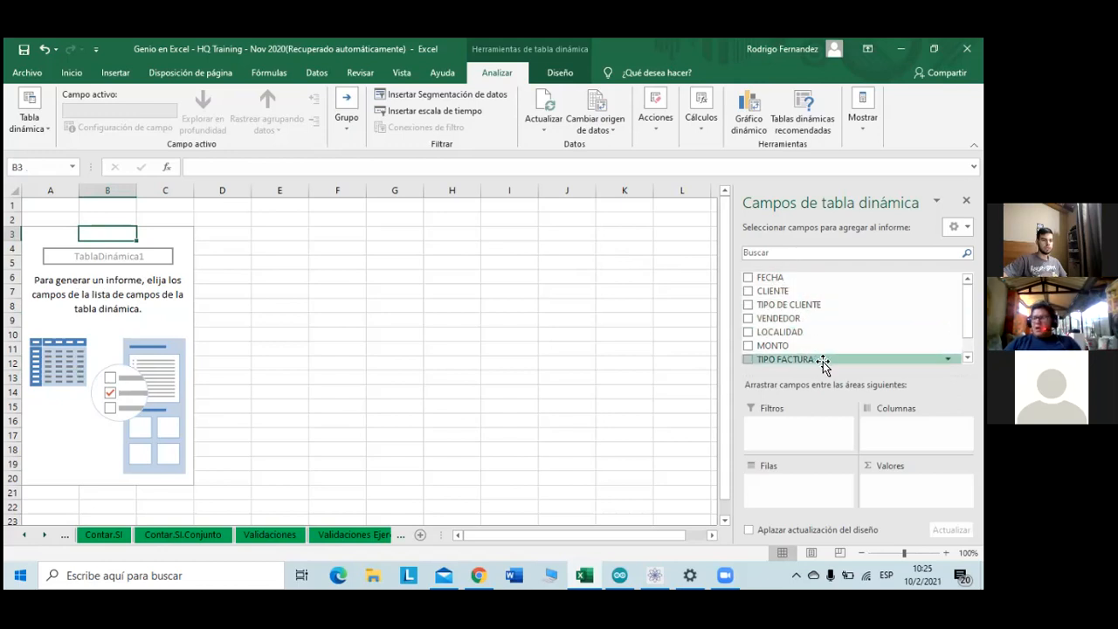
scroll(822, 363, down, 2)
scroll(816, 349, up, 1)
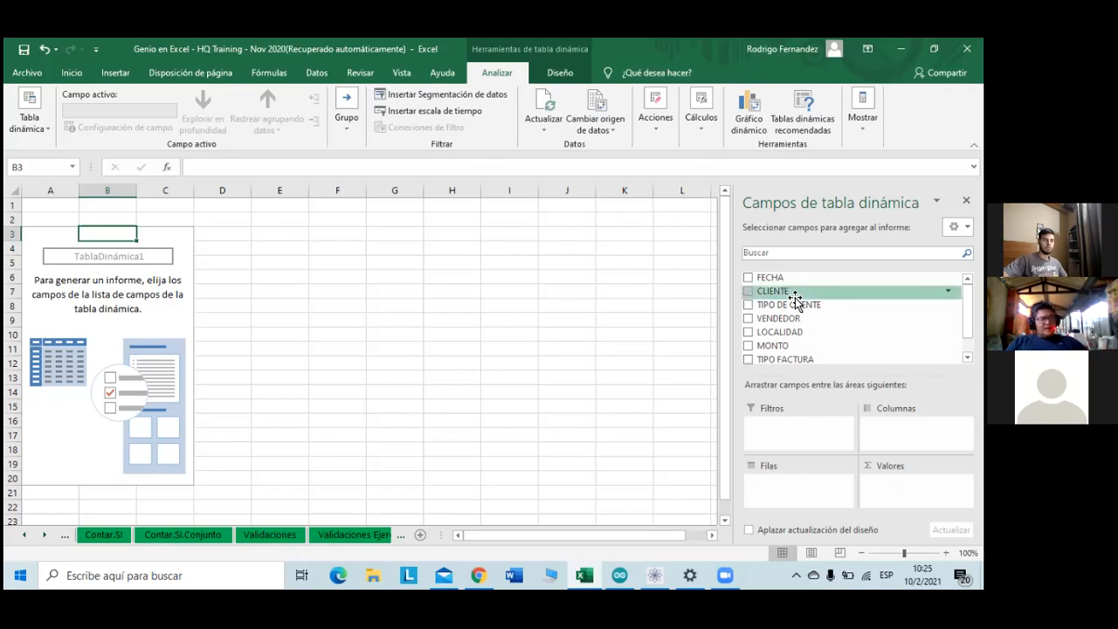
click(748, 280)
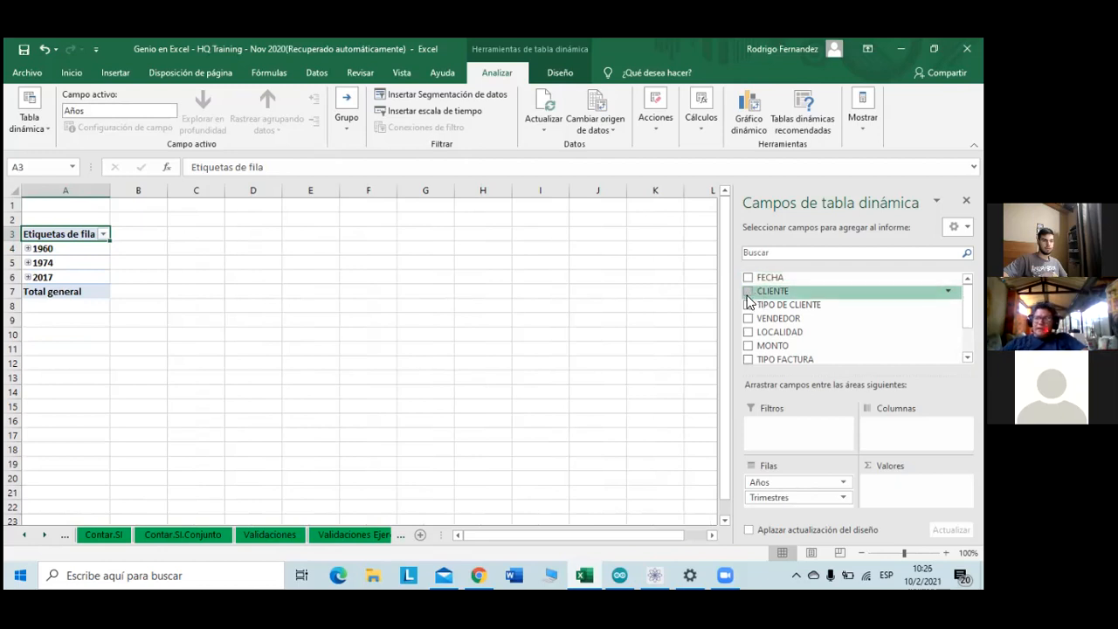
click(748, 293)
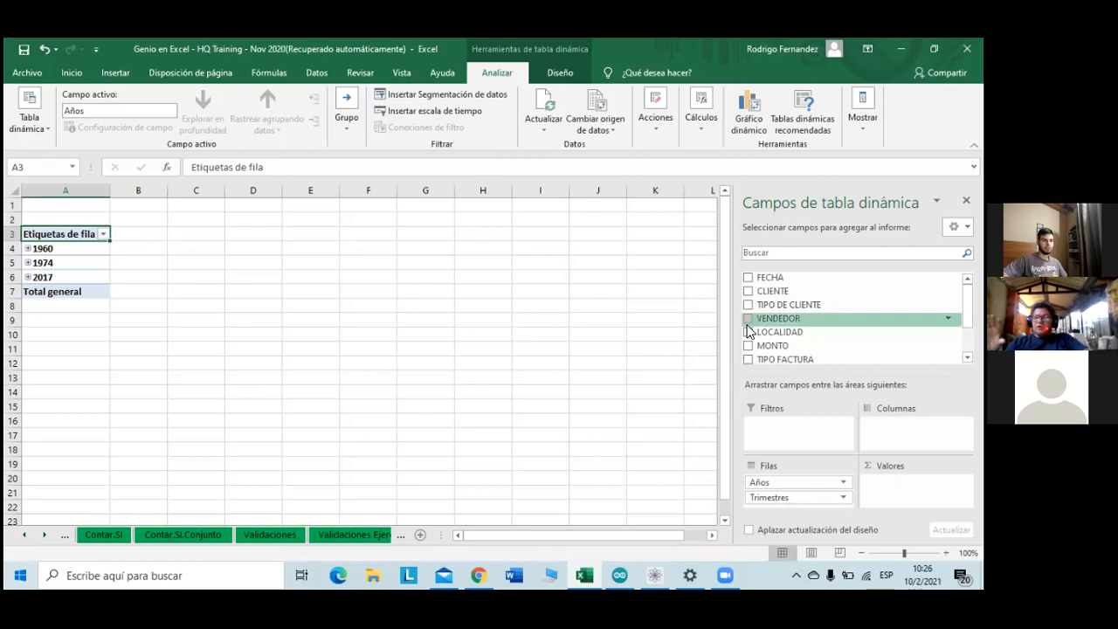
click(748, 320)
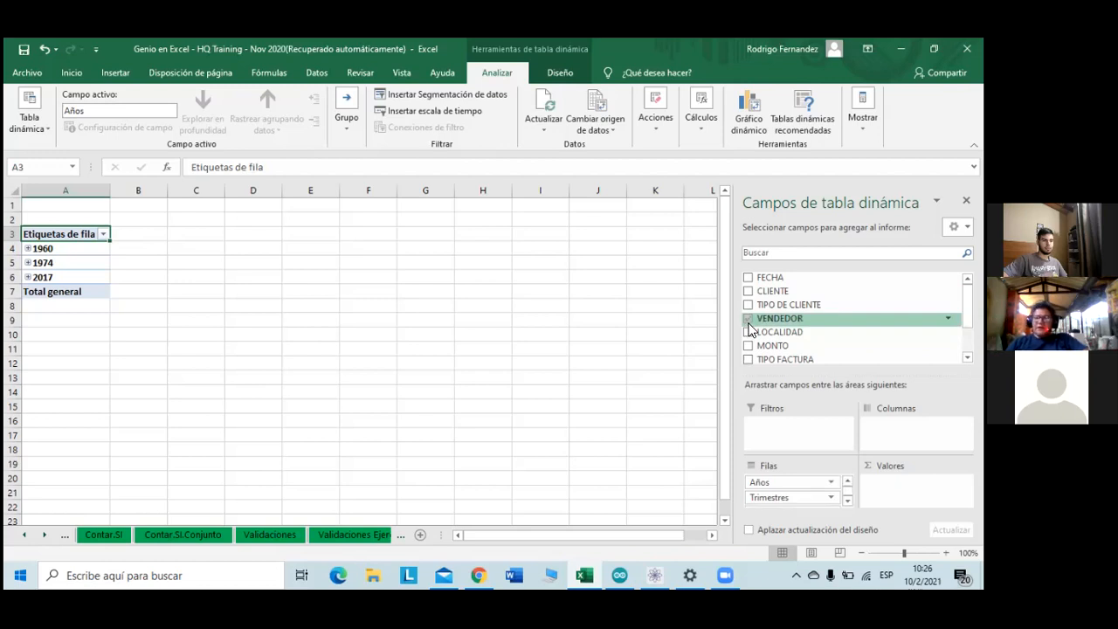
- Review the sorting and filter options of the row labels for the Años field, keeping every year selected
click(104, 237)
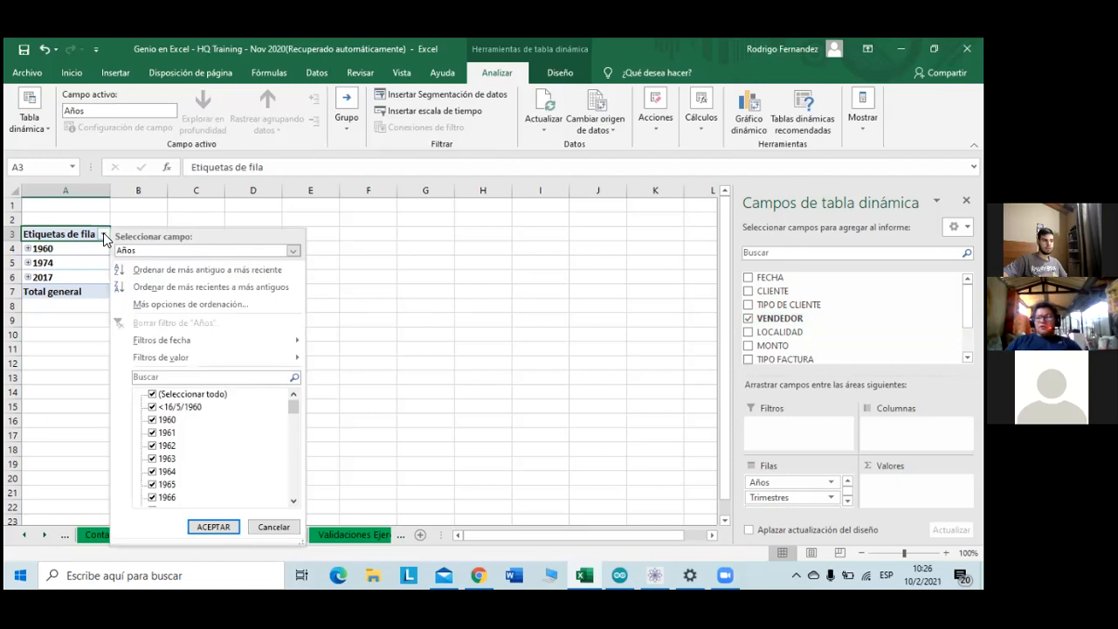
scroll(207, 432, down, 17)
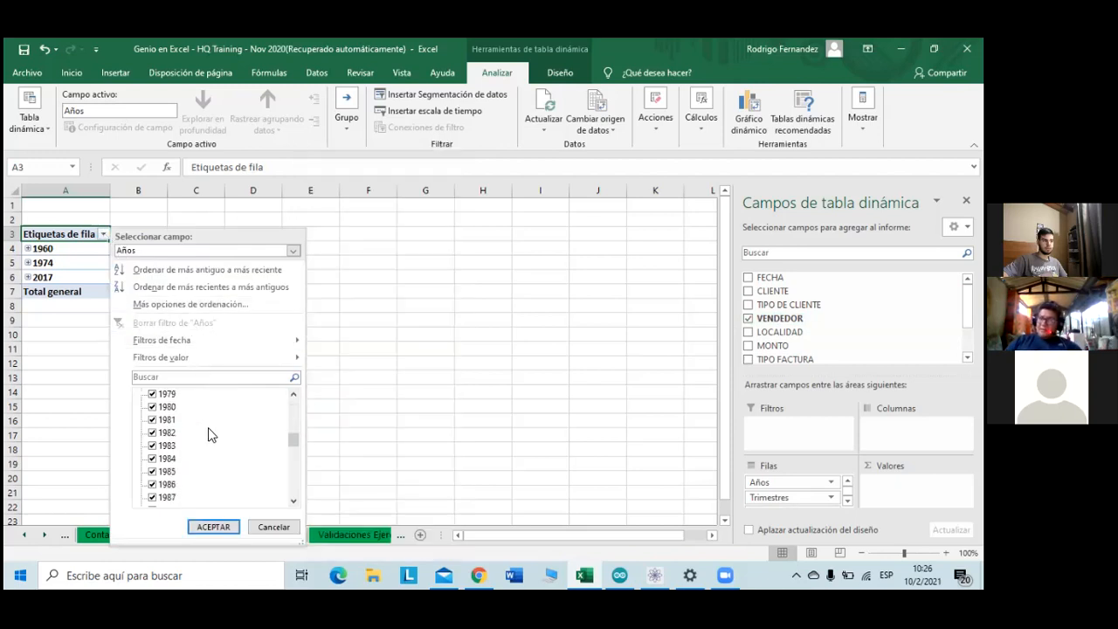
scroll(210, 434, up, 17)
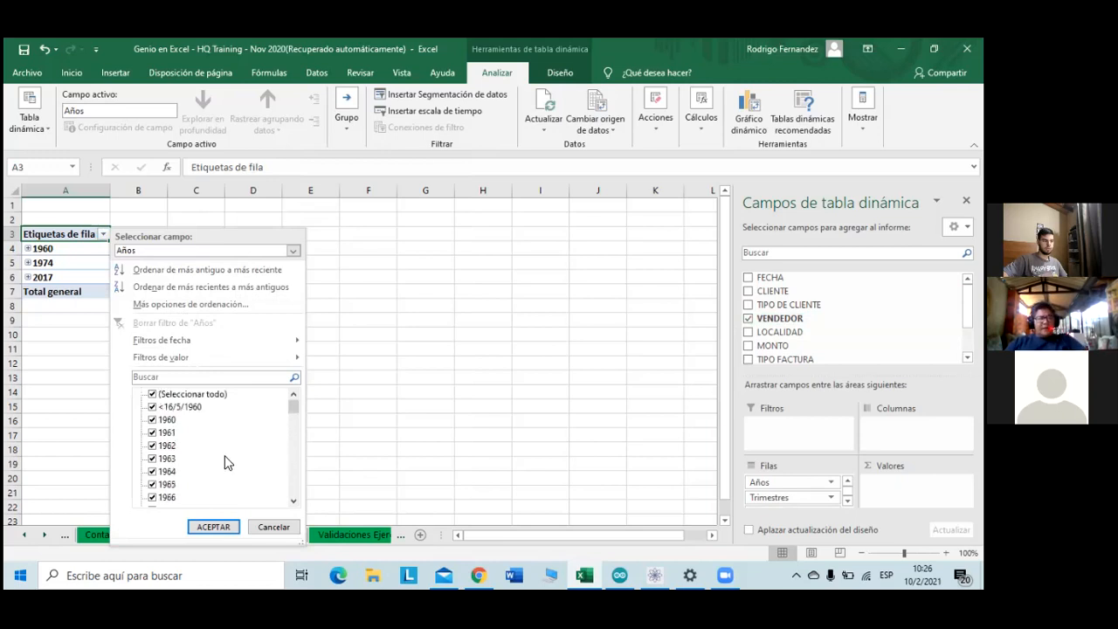
click(231, 526)
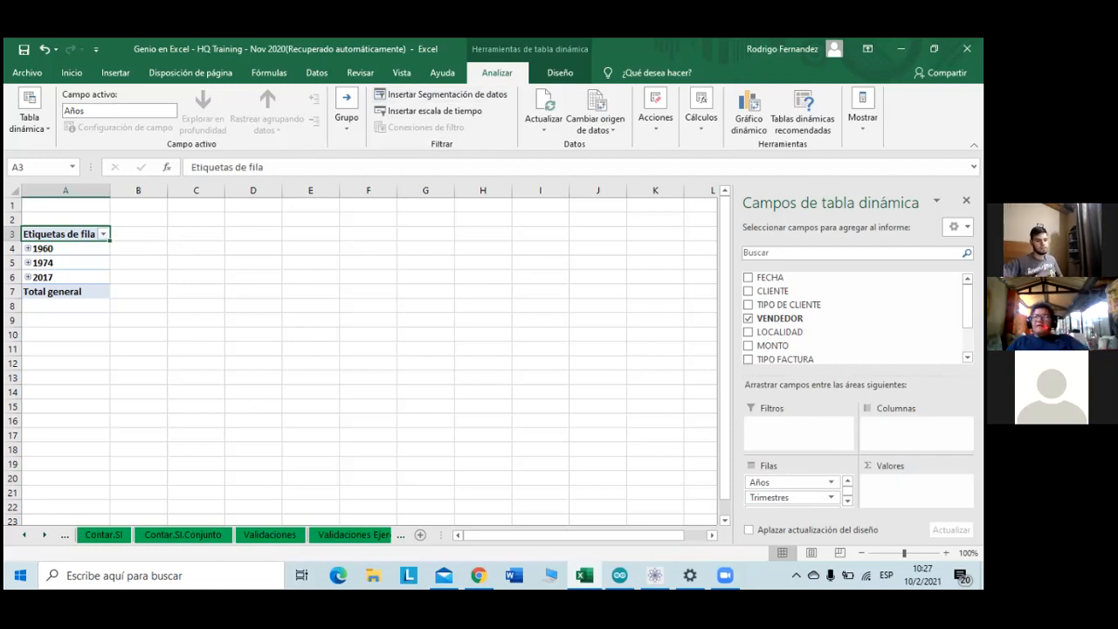
click(832, 483)
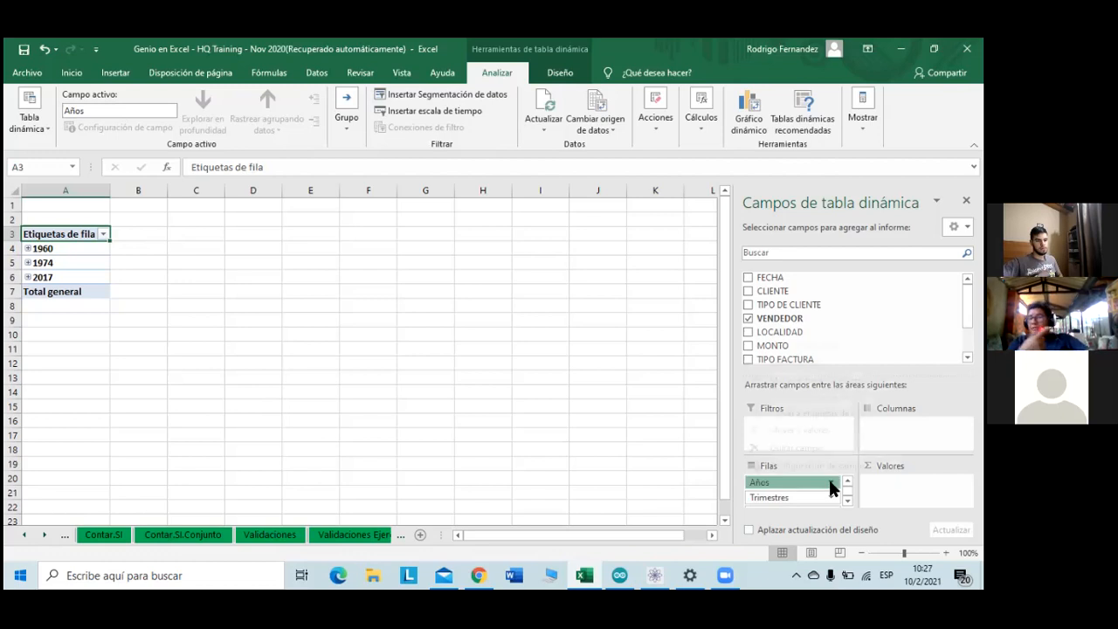
click(832, 489)
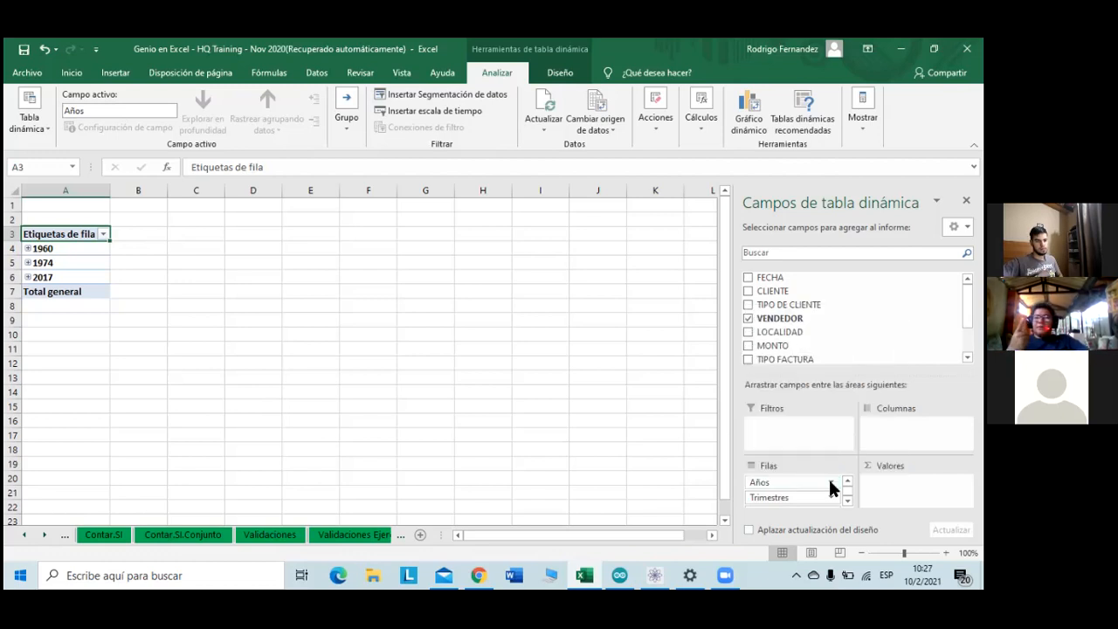
click(831, 497)
click(831, 497)
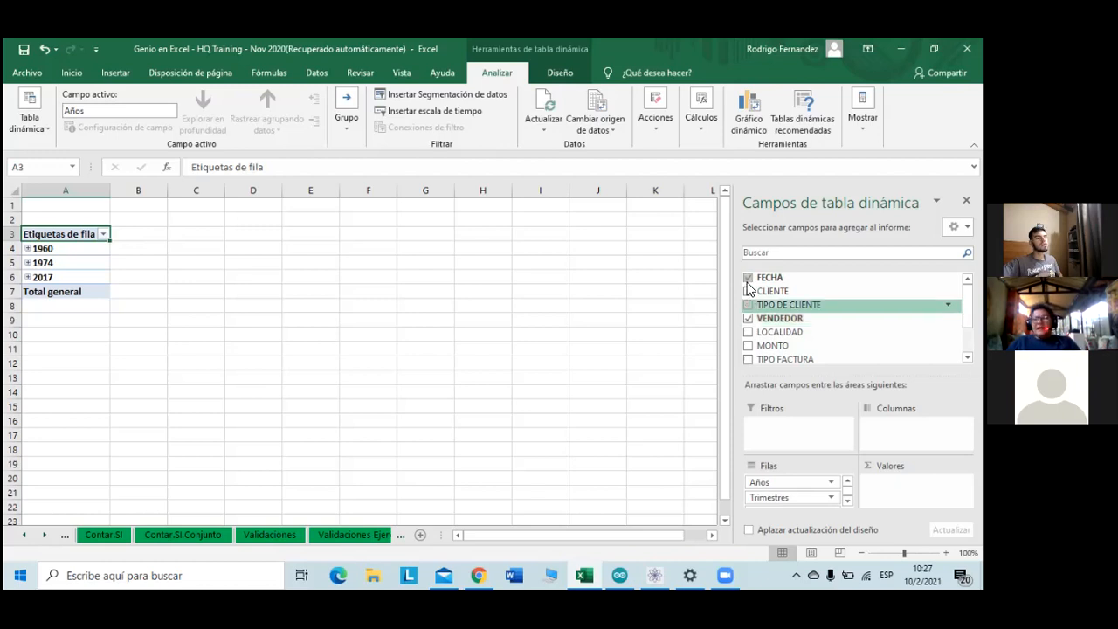
- Clear the pivot table by removing VENDEDOR, Trimestres and Años, leaving FECHA unselected too
click(748, 278)
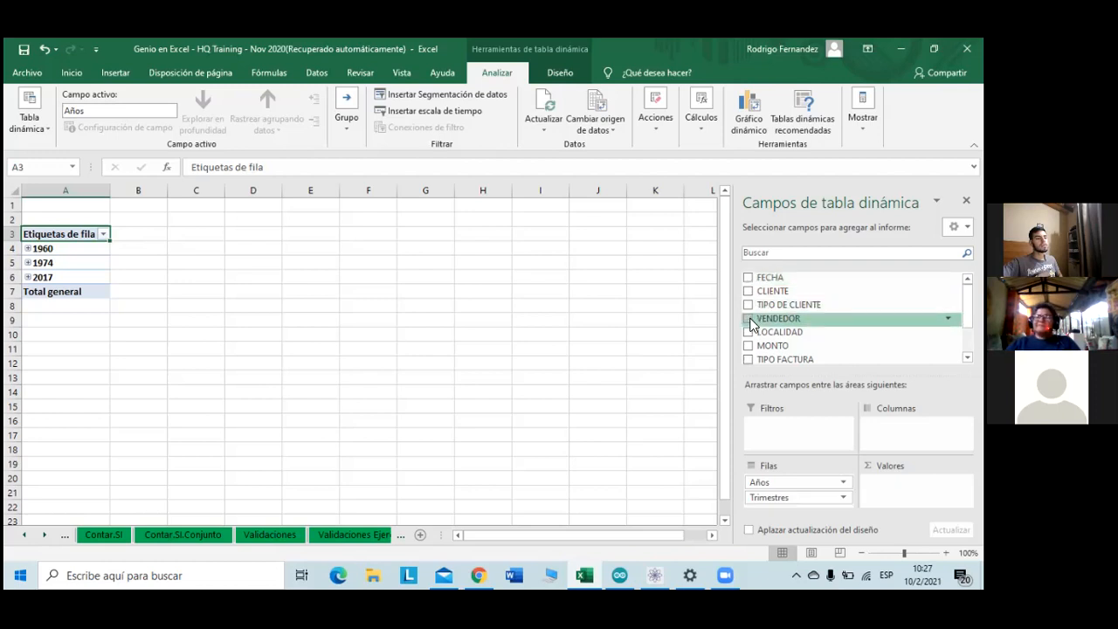
scroll(749, 324, down, 2)
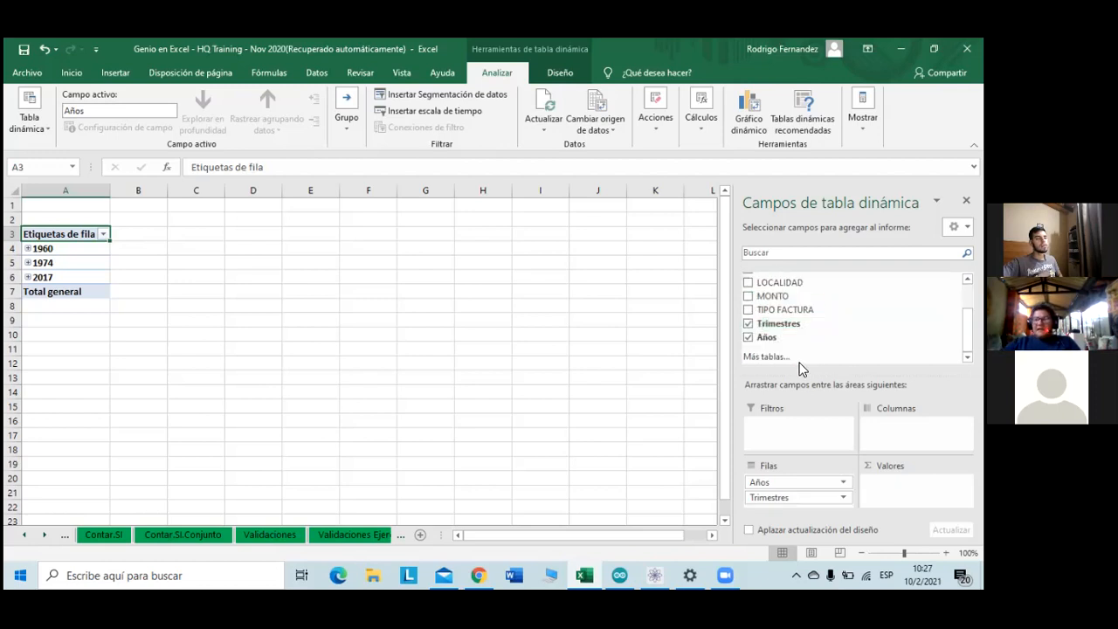
click(748, 324)
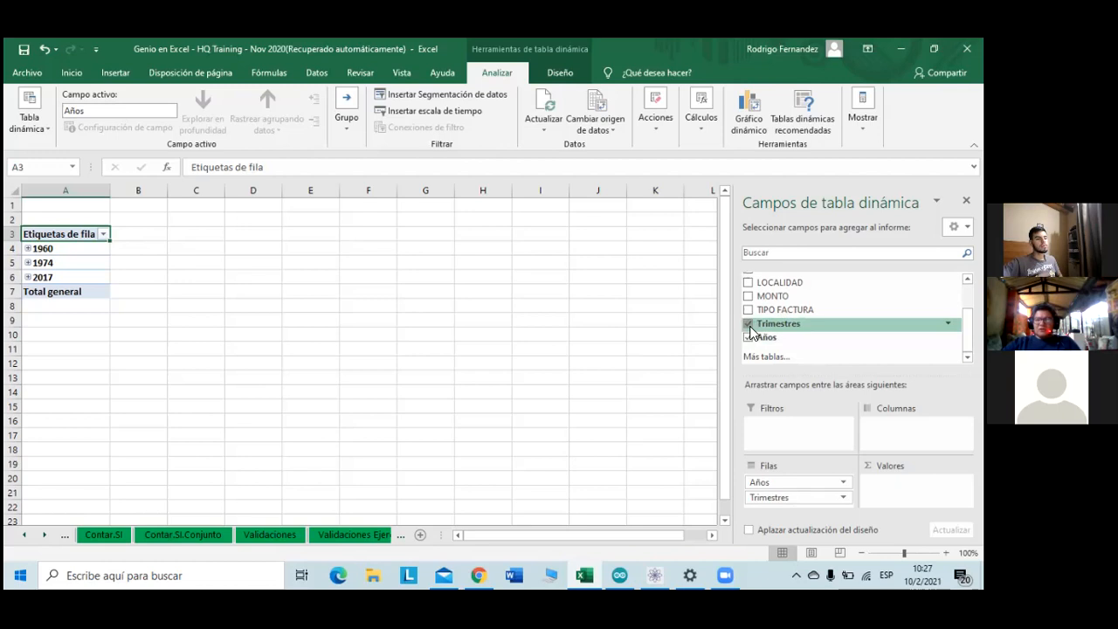
click(749, 337)
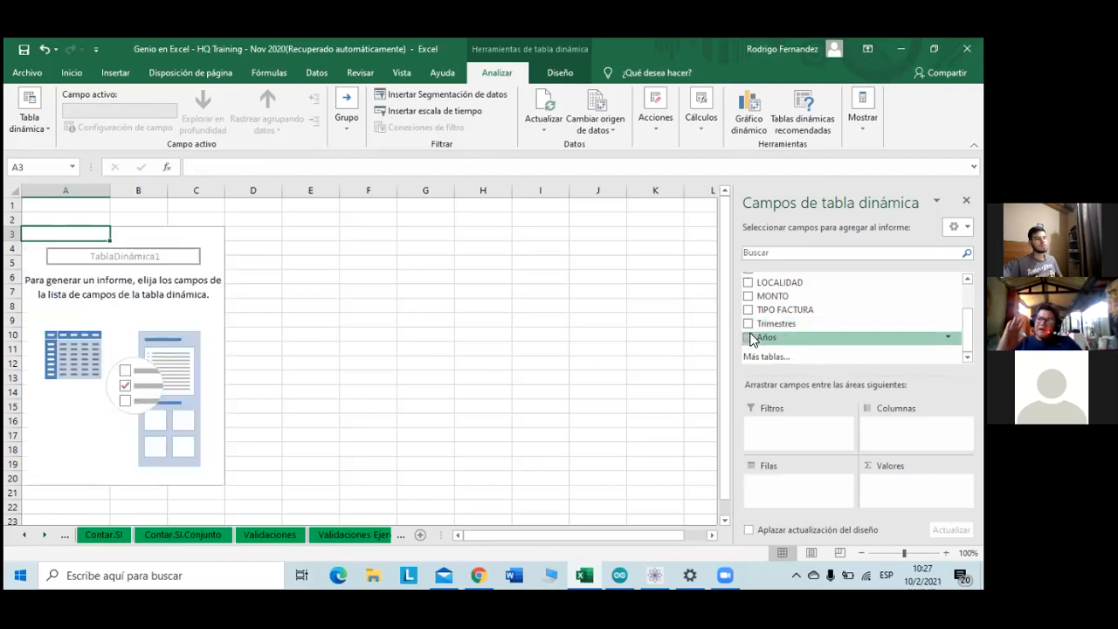
- Add the CLIENTE field to the pivot table's rows and the sum of MONTO to its values
scroll(750, 339, up, 2)
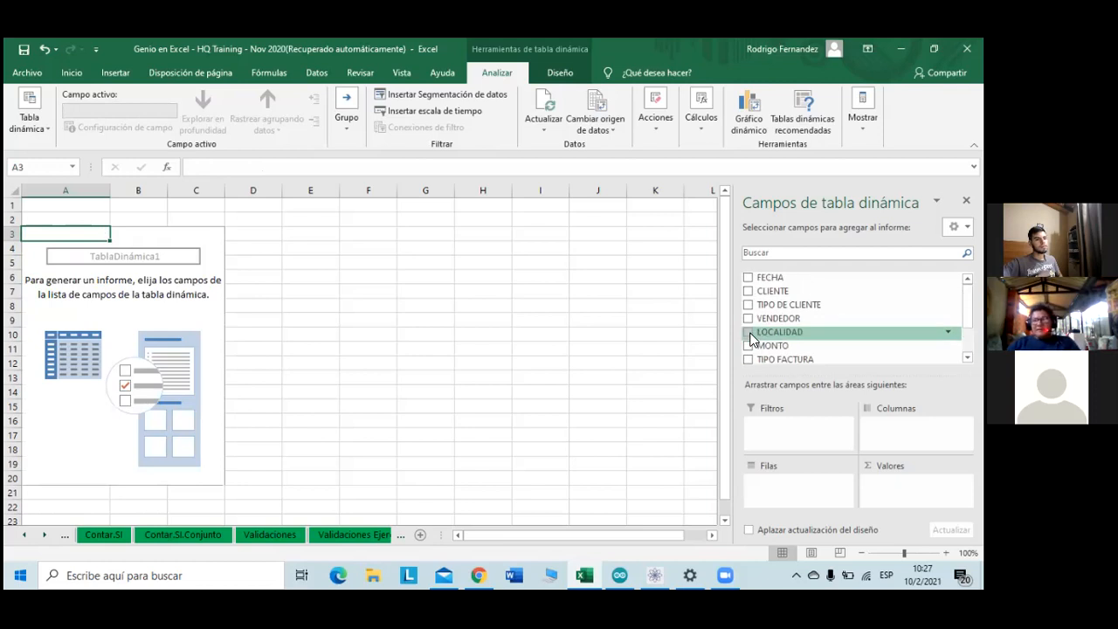
click(749, 292)
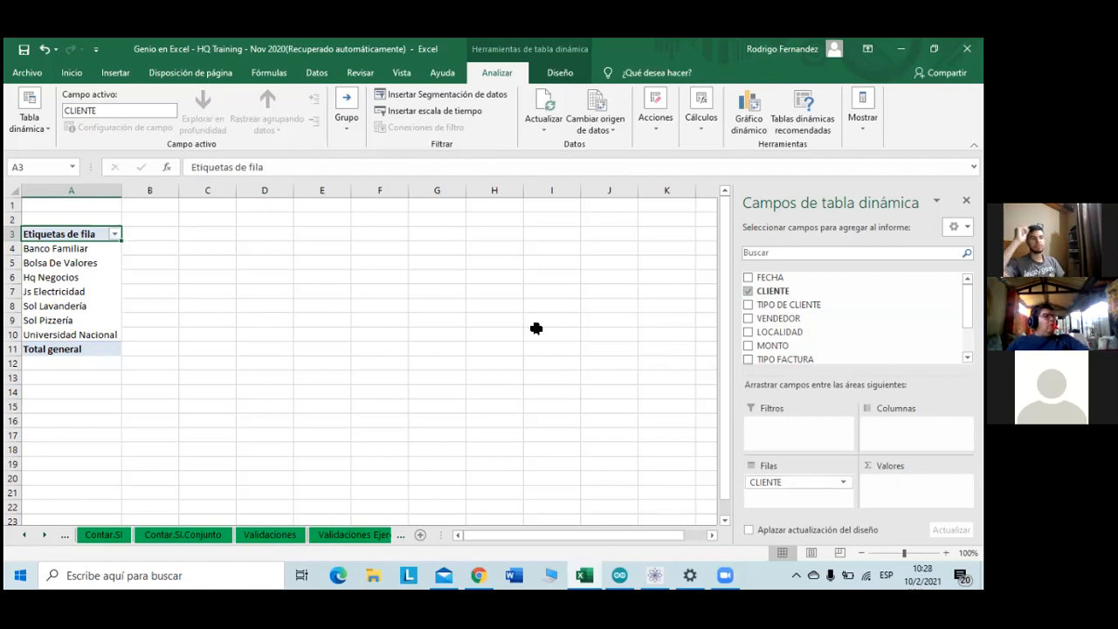
click(747, 348)
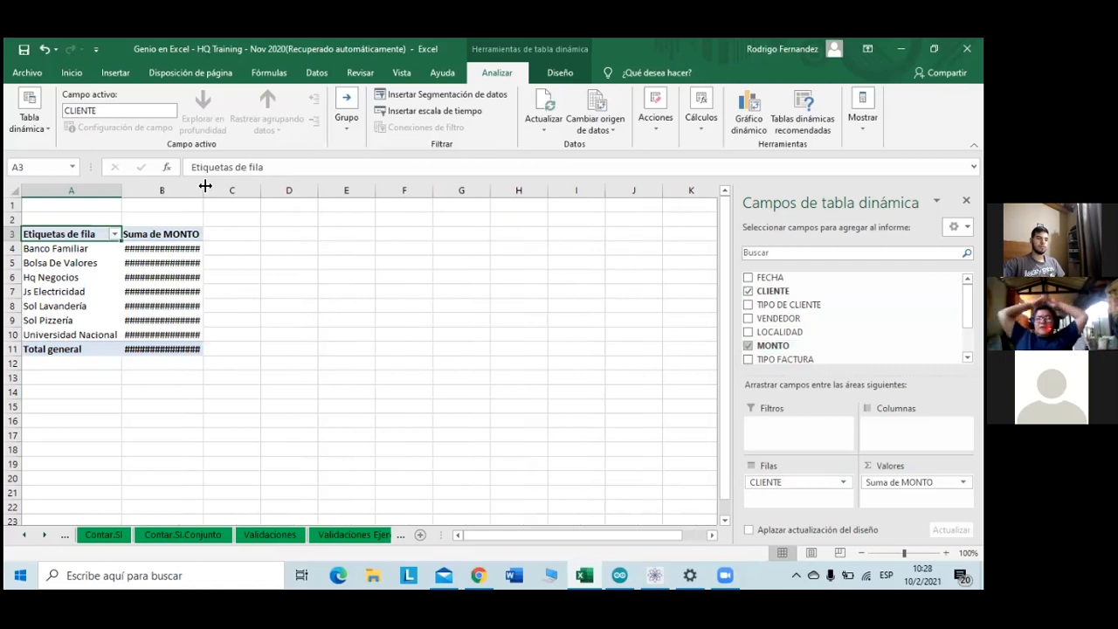
- Try to make the Suma de MONTO figures readable by widening column B, and undo the widening
drag(204, 186, 216, 186)
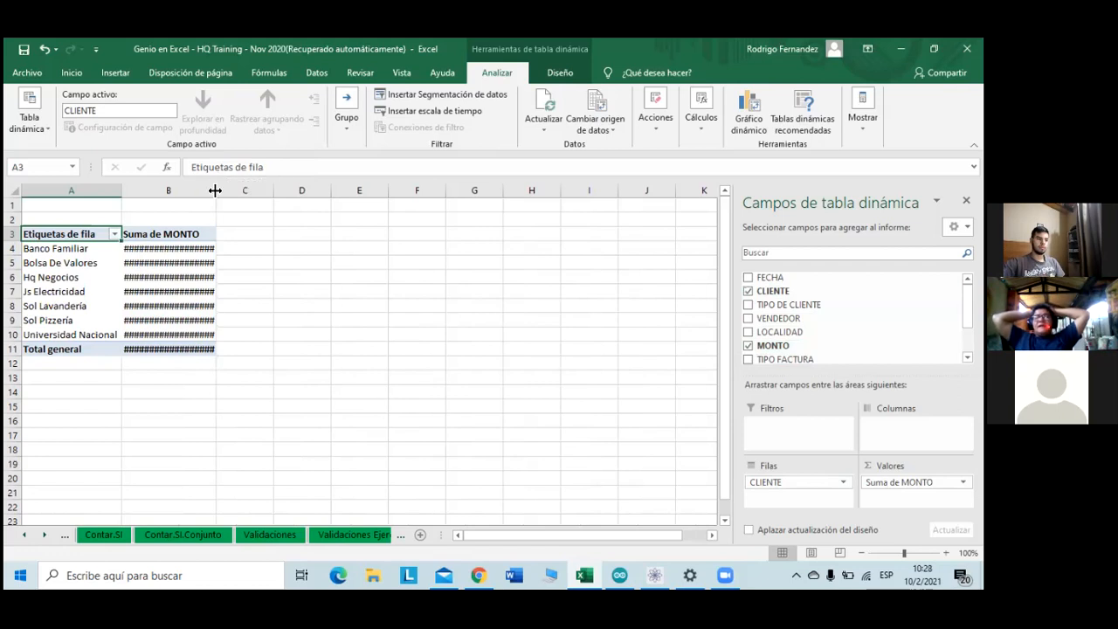
drag(219, 187, 247, 194)
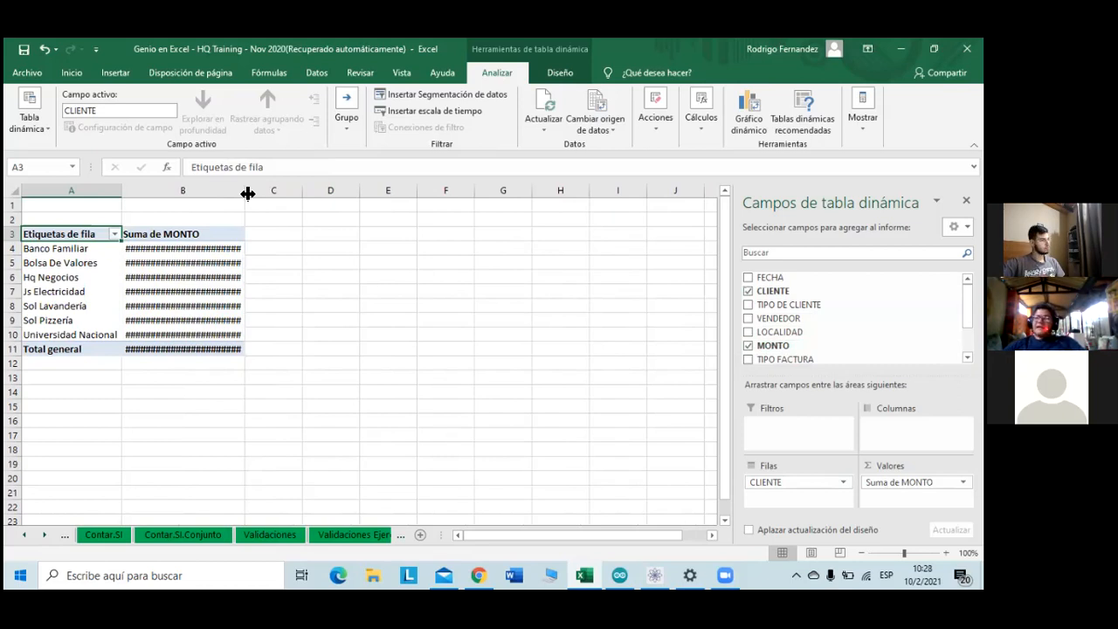
key(ctrl+z)
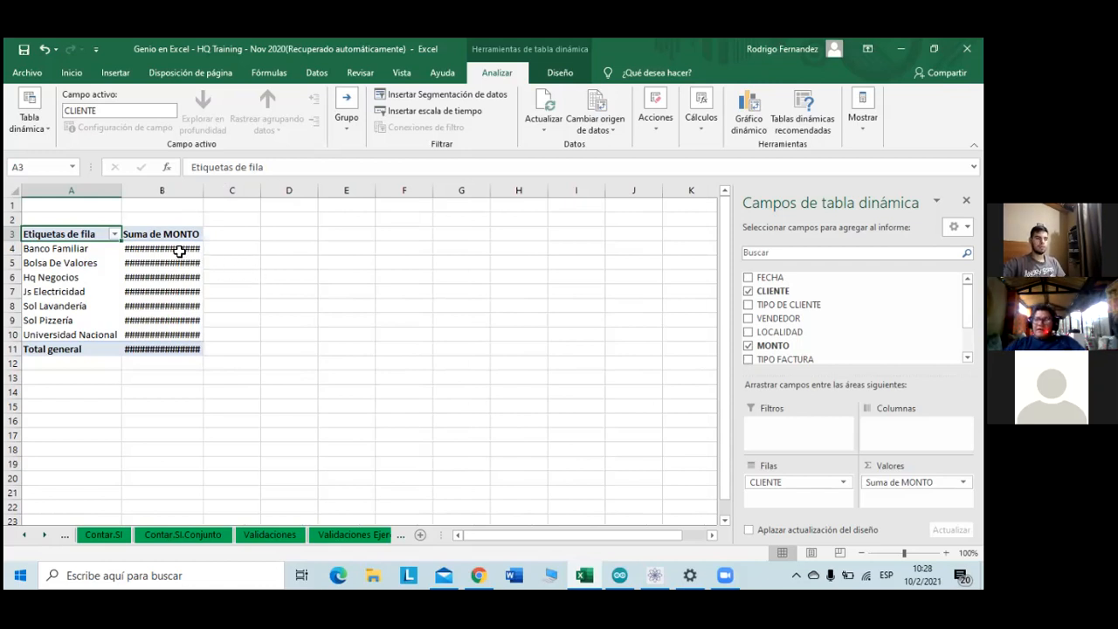
- Remove the CLIENTE and MONTO fields from the pivot table
mouse_move(179, 251)
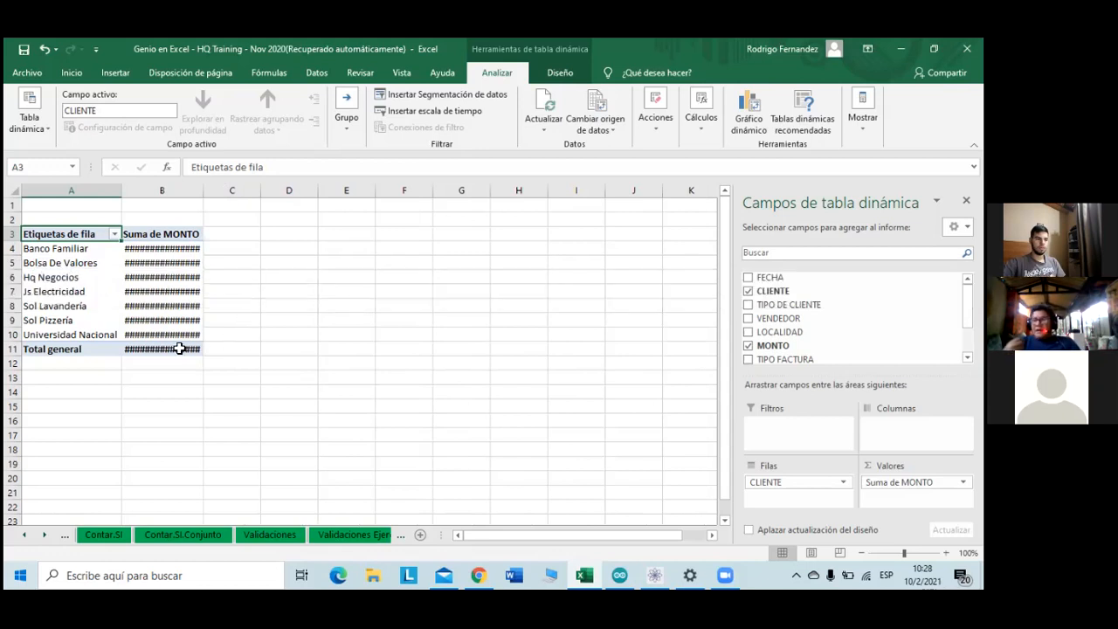
mouse_move(180, 349)
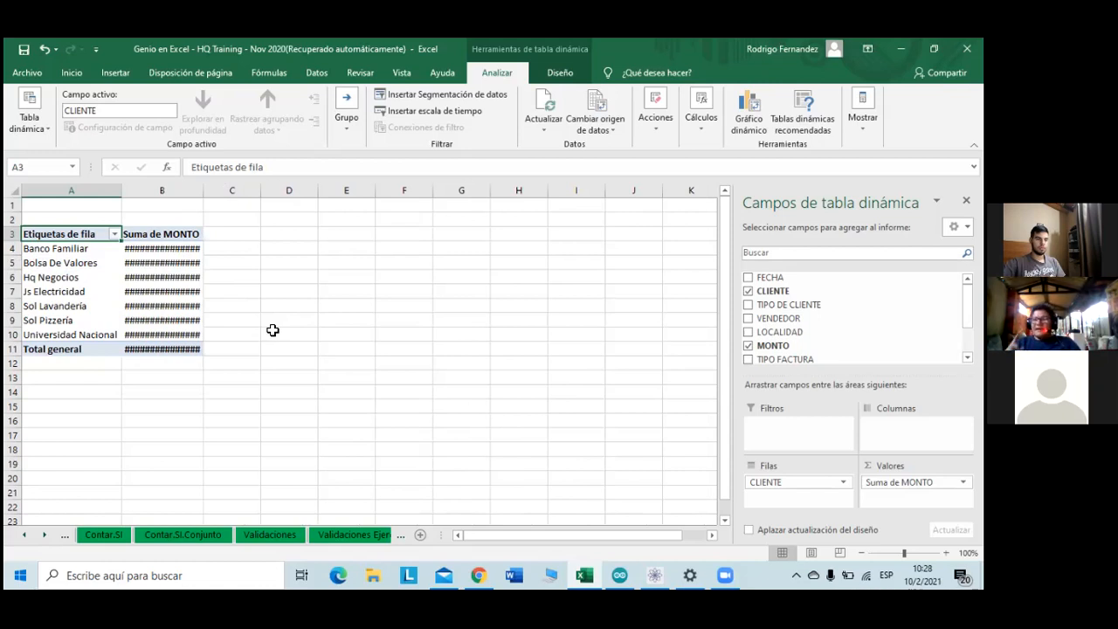
click(750, 292)
click(750, 346)
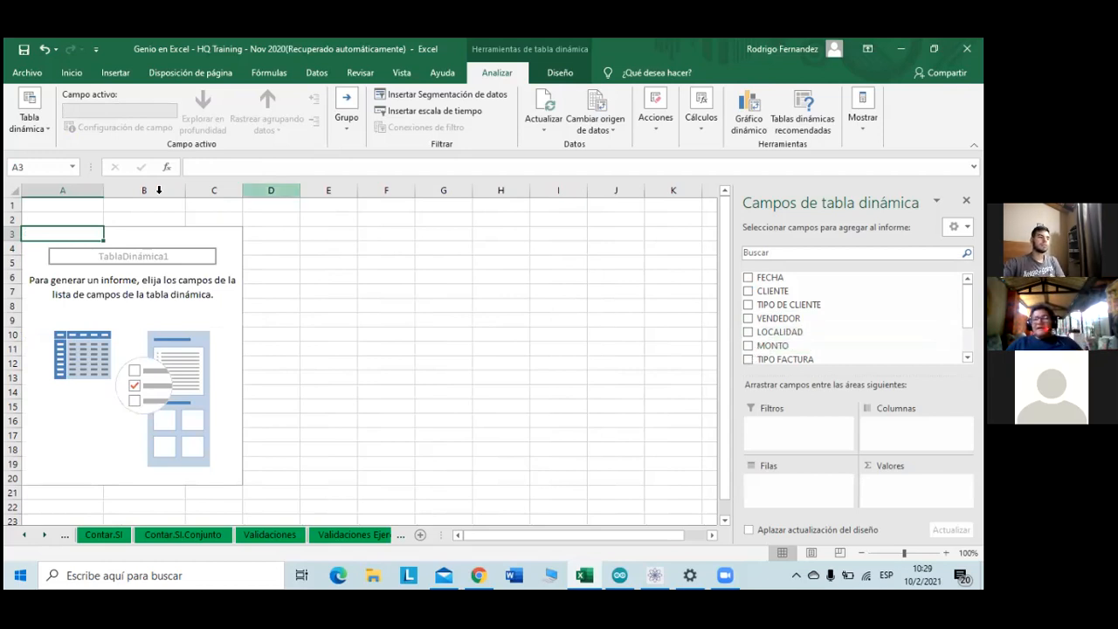
- Format all cells of the Hoja1 sheet as Número with the thousands separator style
click(91, 204)
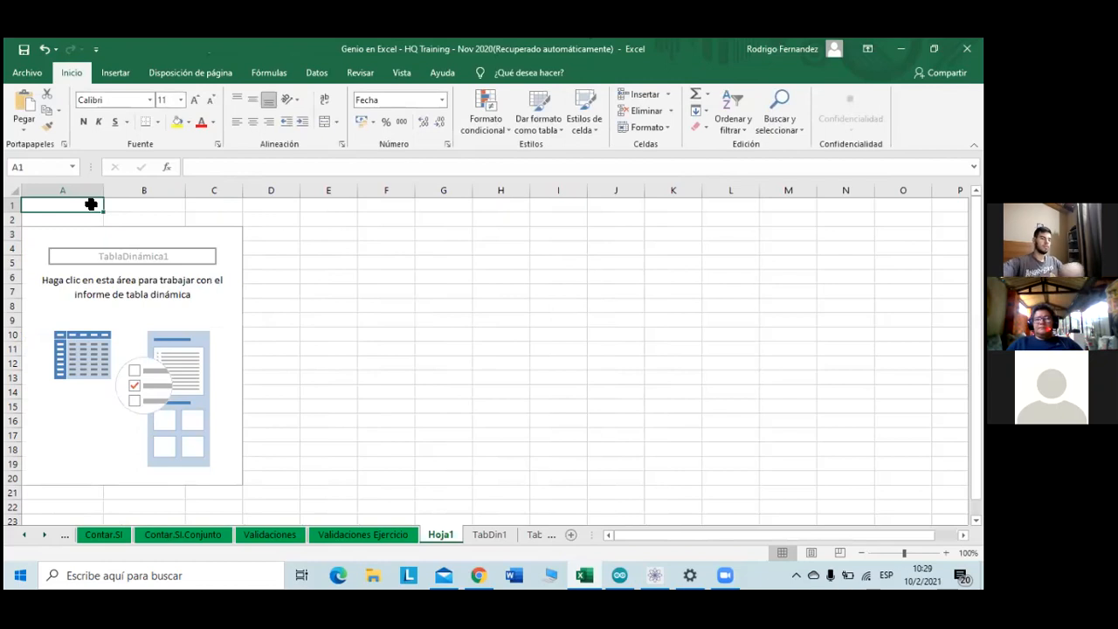
key(shift+space)
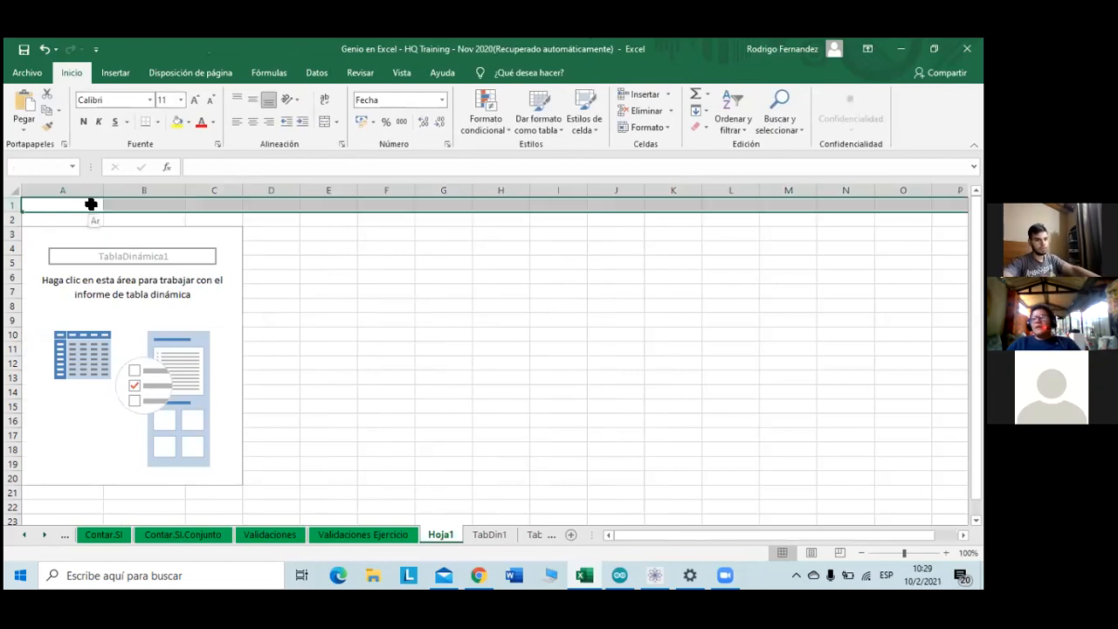
key(ctrl+space)
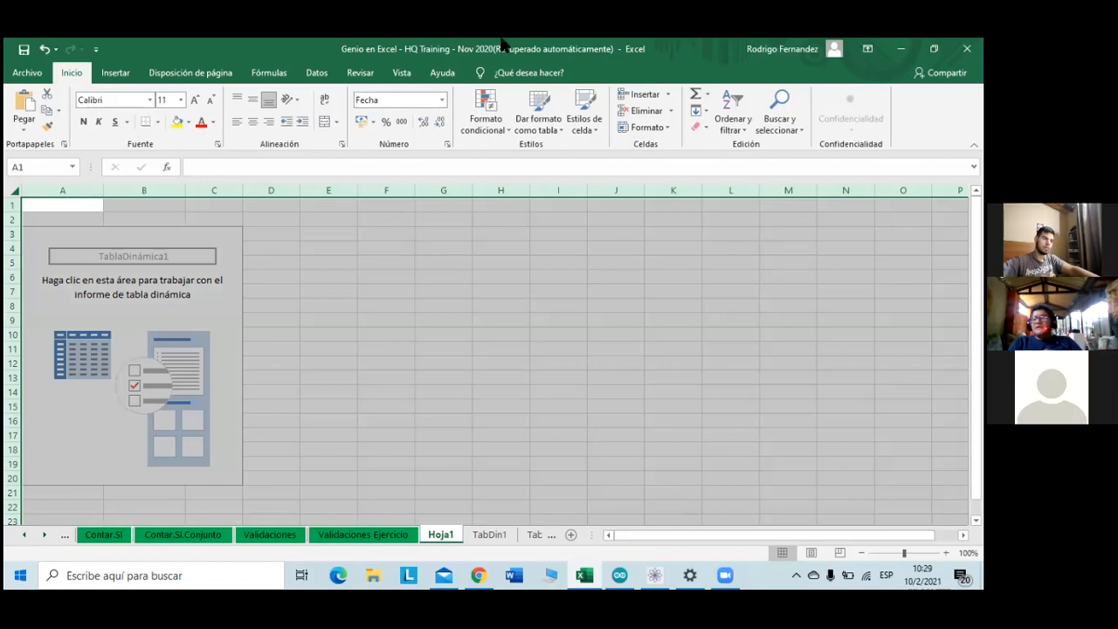
click(442, 100)
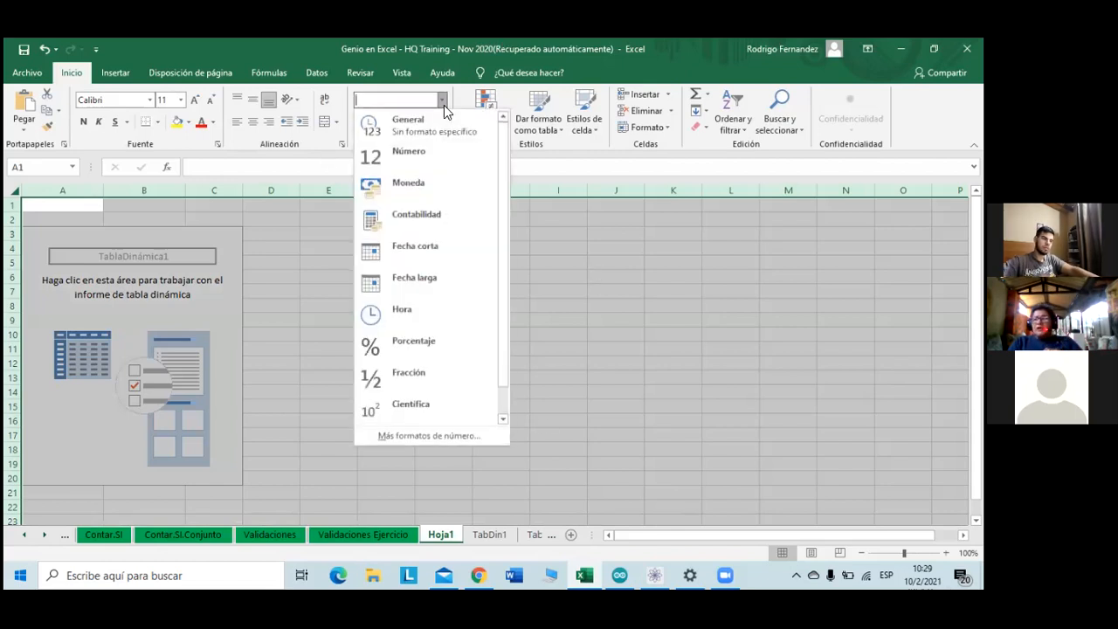
click(422, 155)
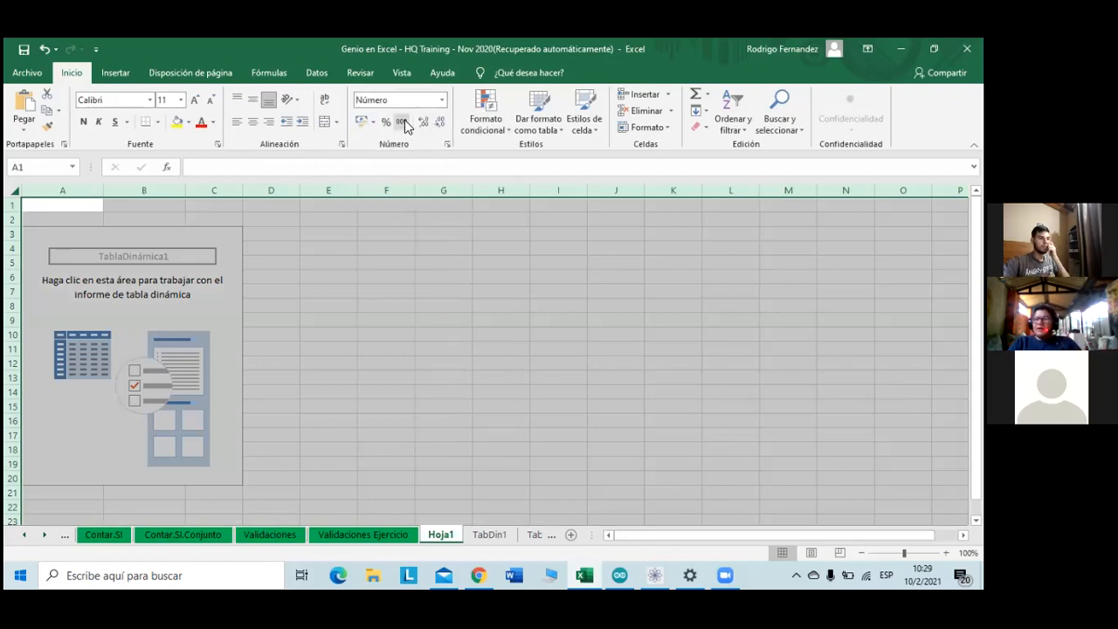
click(403, 121)
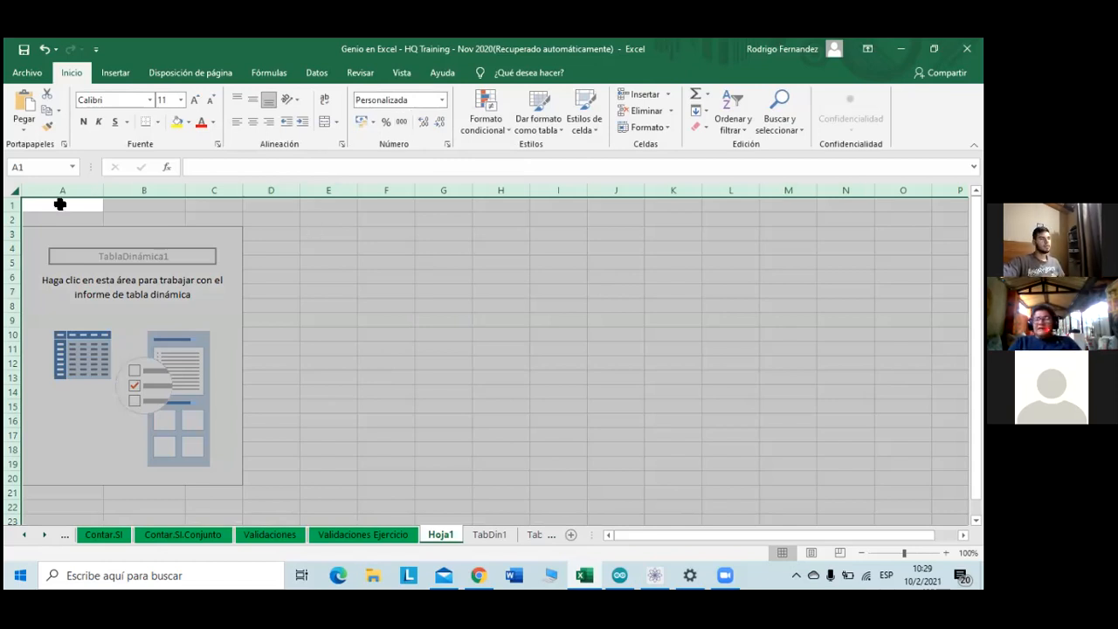
- Add MONTO as a sum to the empty pivot table's values and open the options of that value field
click(135, 271)
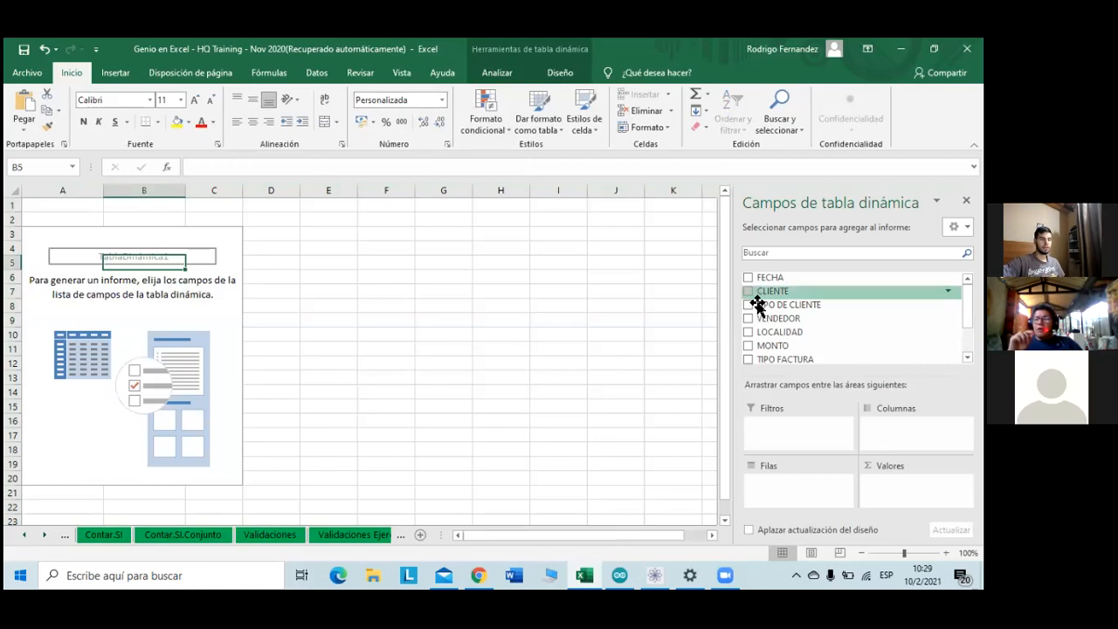
click(749, 347)
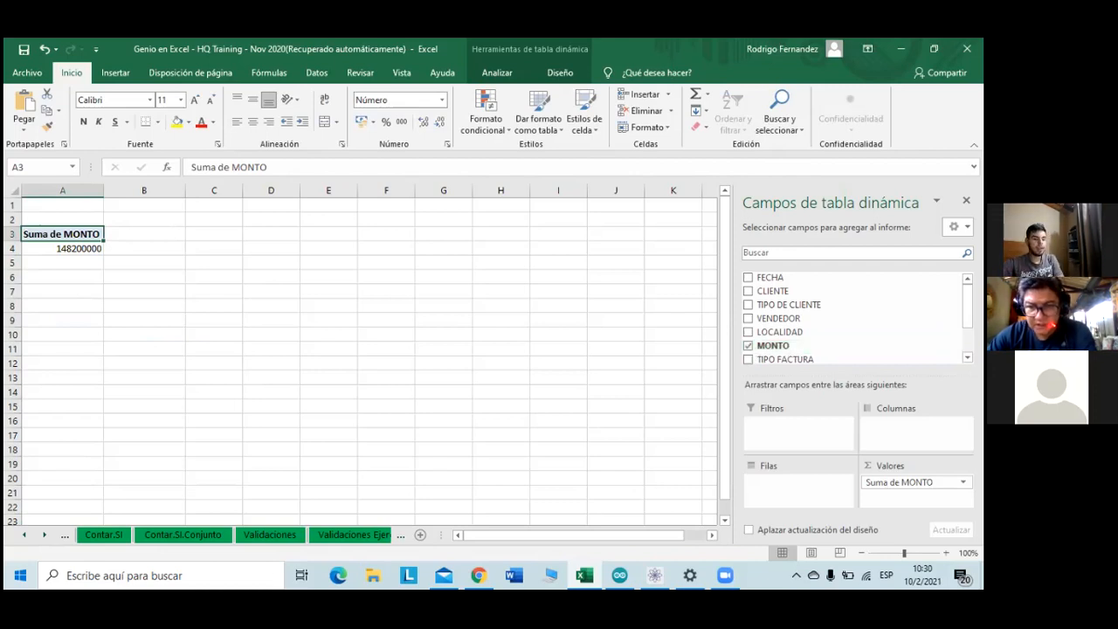
click(909, 482)
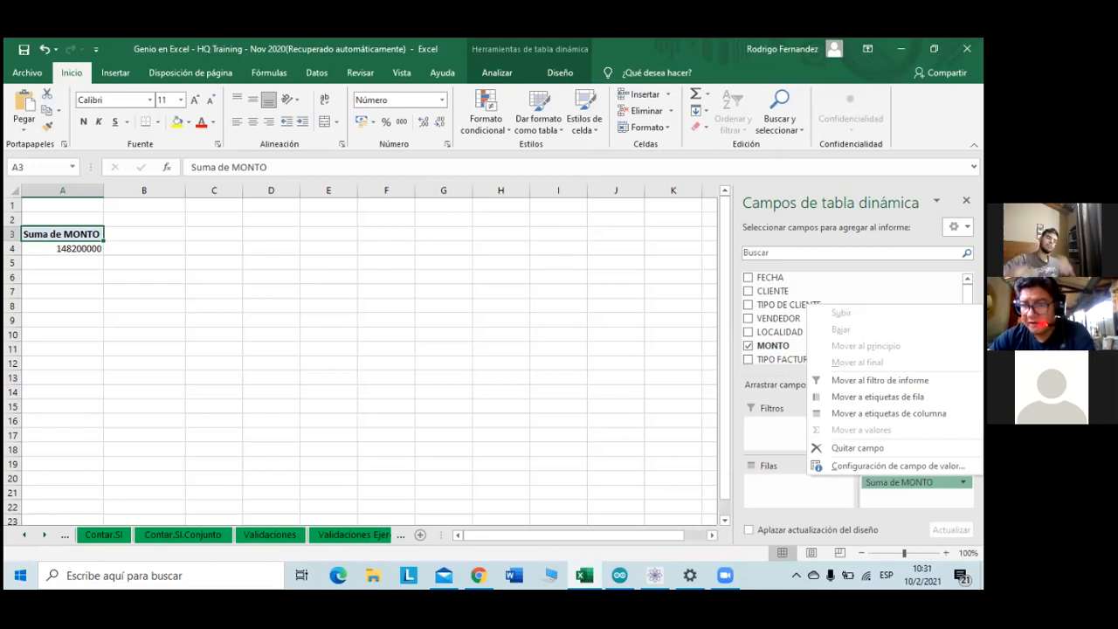
- Try CLIENTE and TIPO DE CLIENTE one after the other as the row field for the MONTO sum, removing each
click(748, 291)
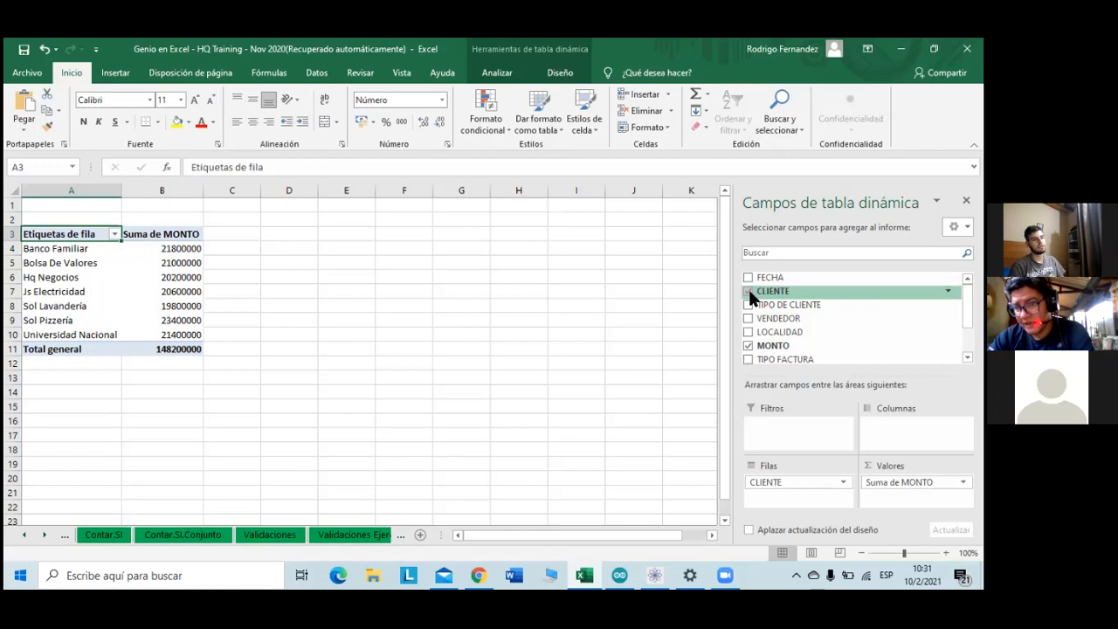
click(748, 292)
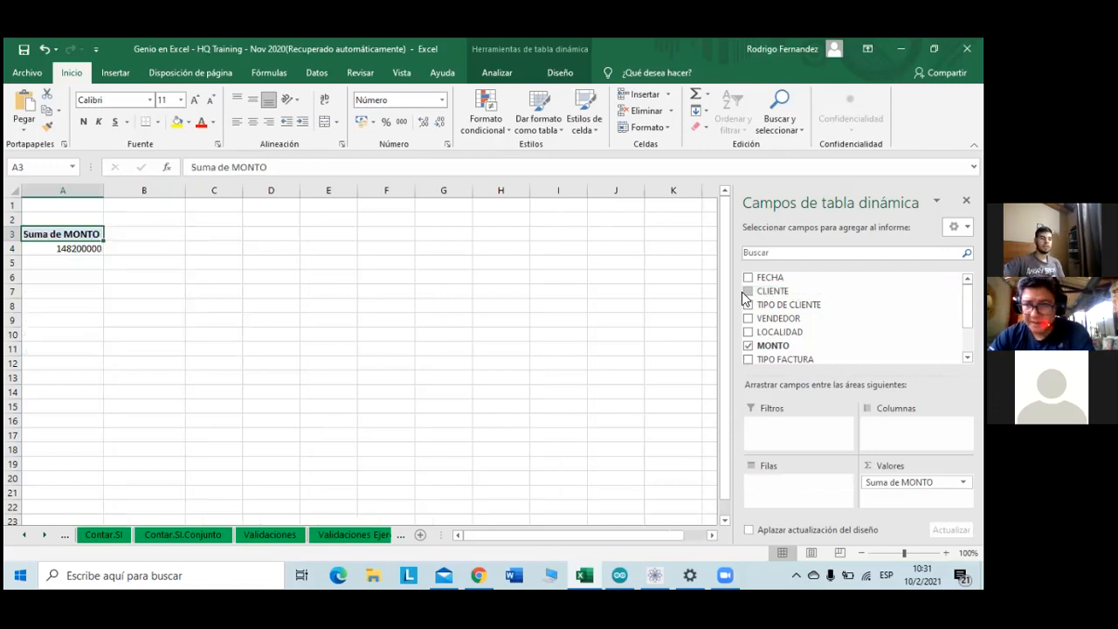
click(748, 304)
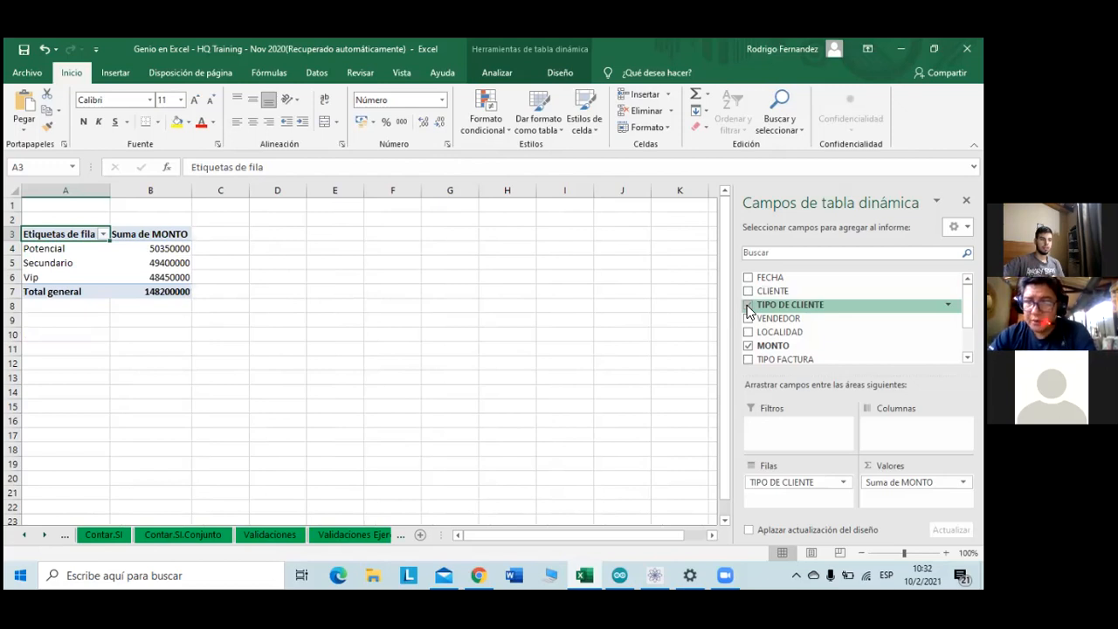
click(748, 305)
- Break down the MONTO sum by VENDEDOR in the rows, with TIPO DE CLIENTE nested beneath each seller
click(747, 319)
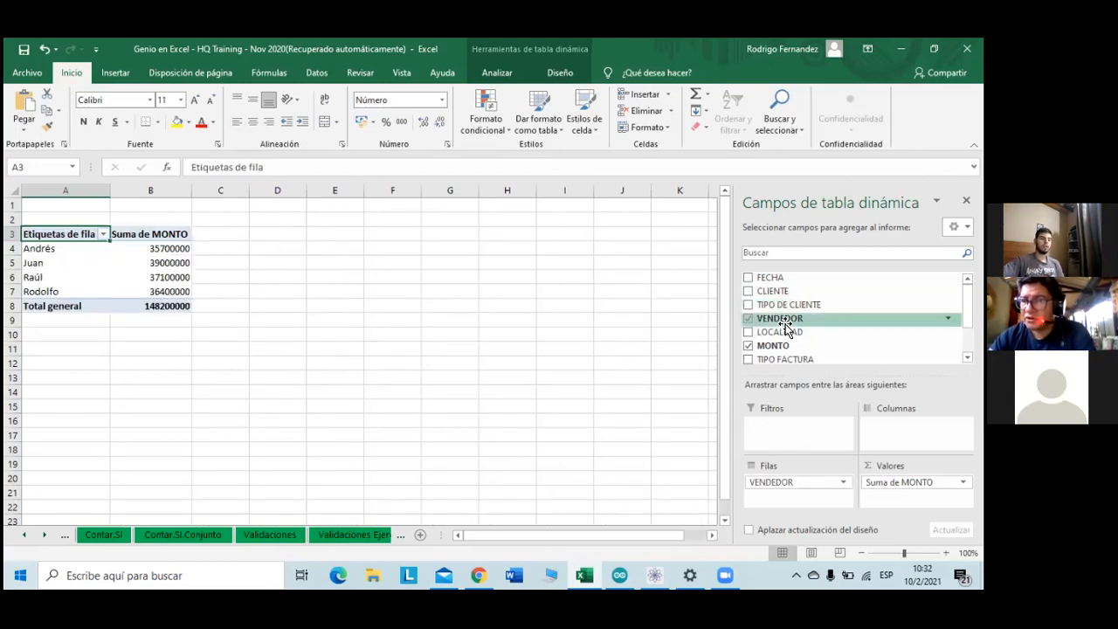
scroll(786, 336, down, 2)
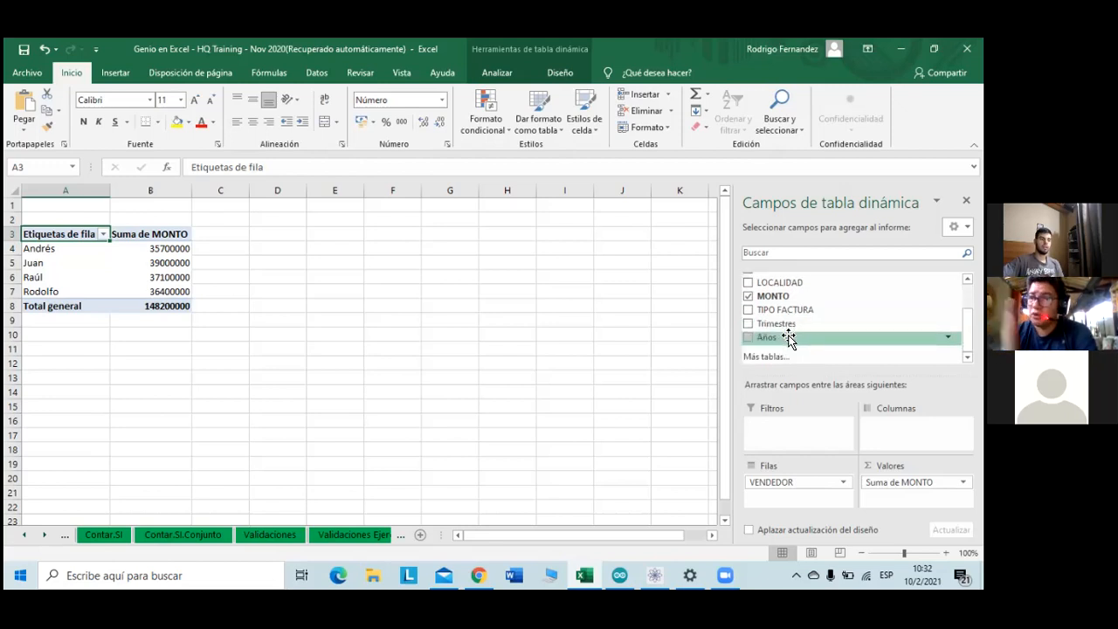
scroll(787, 339, up, 1)
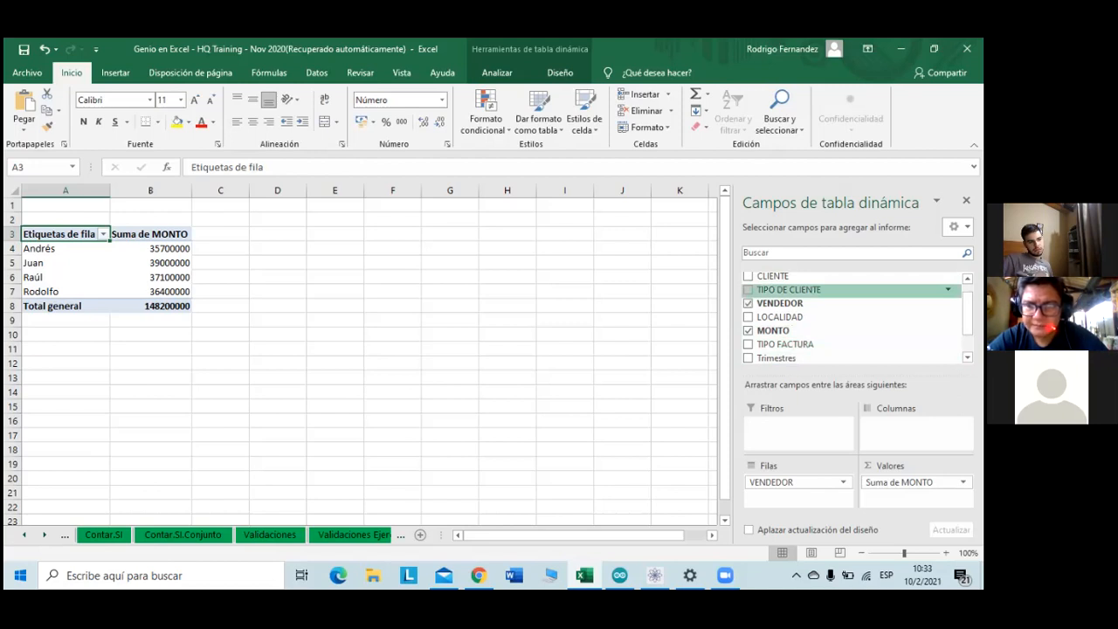
click(749, 291)
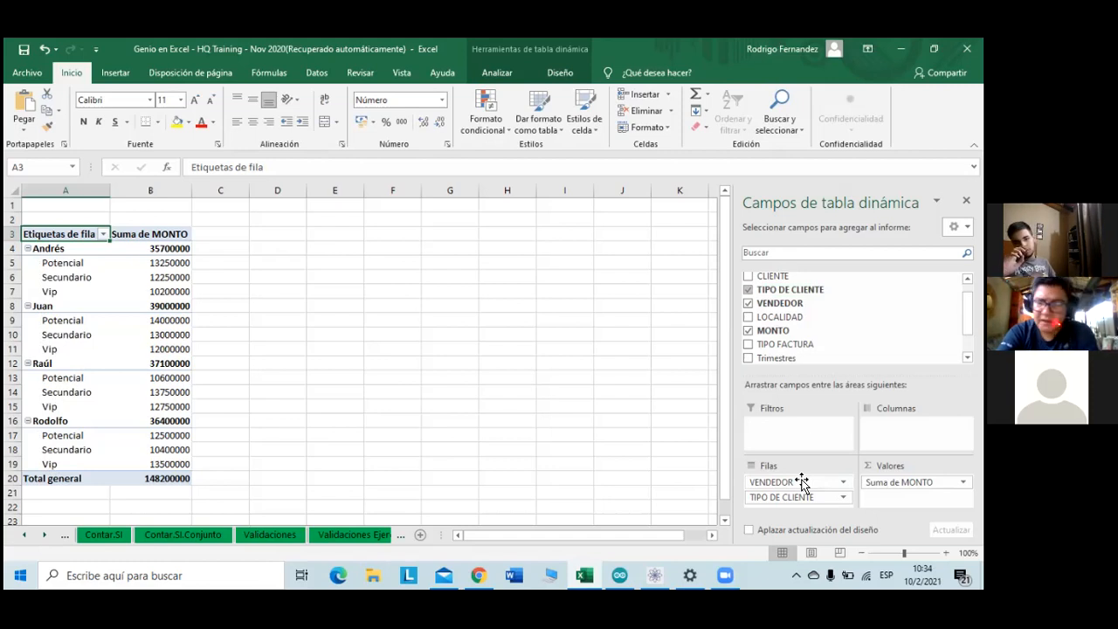
- Collapse the client-type detail under all four sellers in the pivot table
click(28, 249)
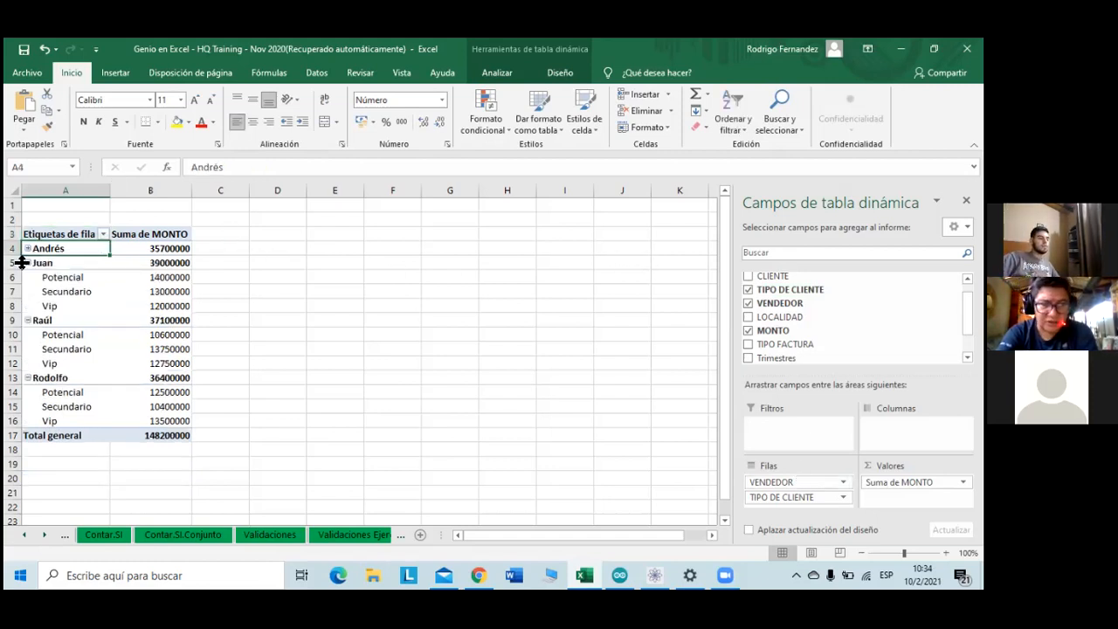
click(28, 263)
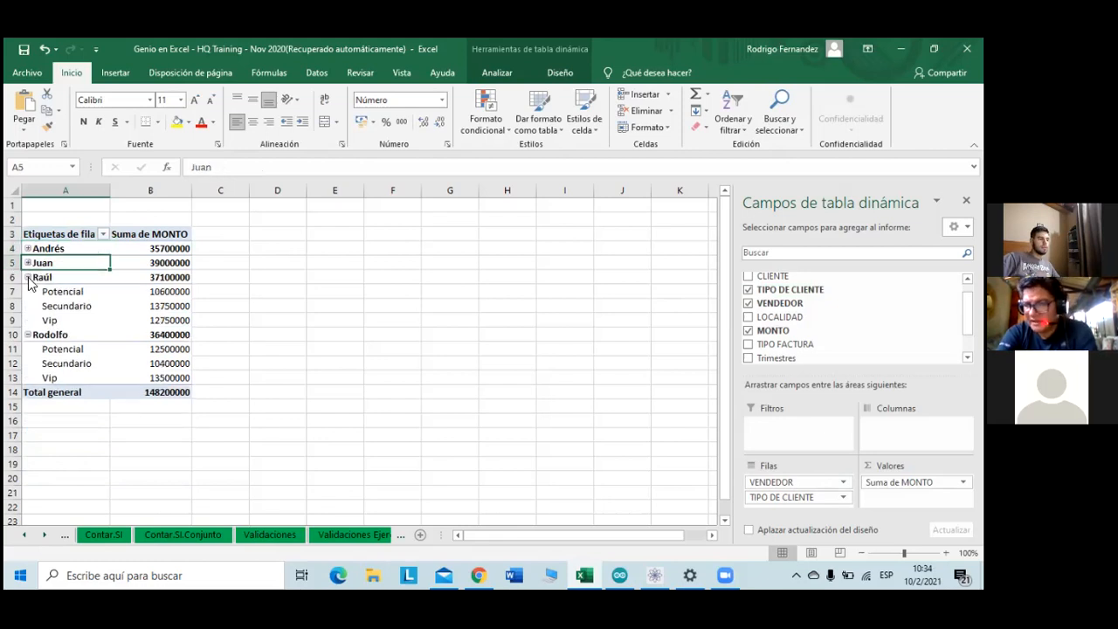
click(28, 277)
click(28, 291)
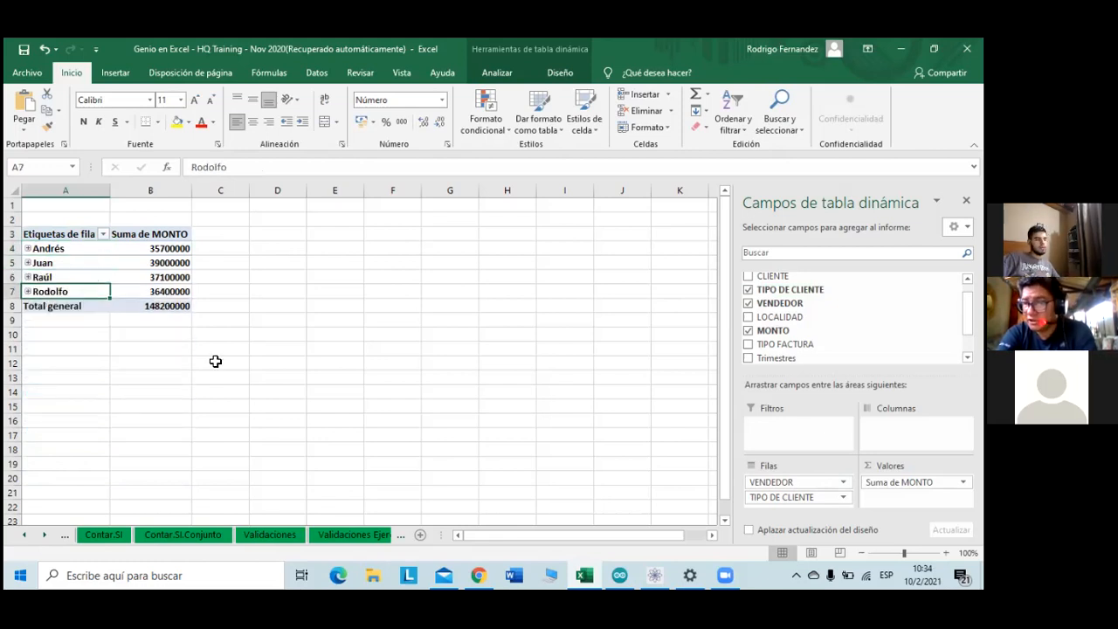
- Expand the client-type detail under all four sellers in the pivot table
click(28, 291)
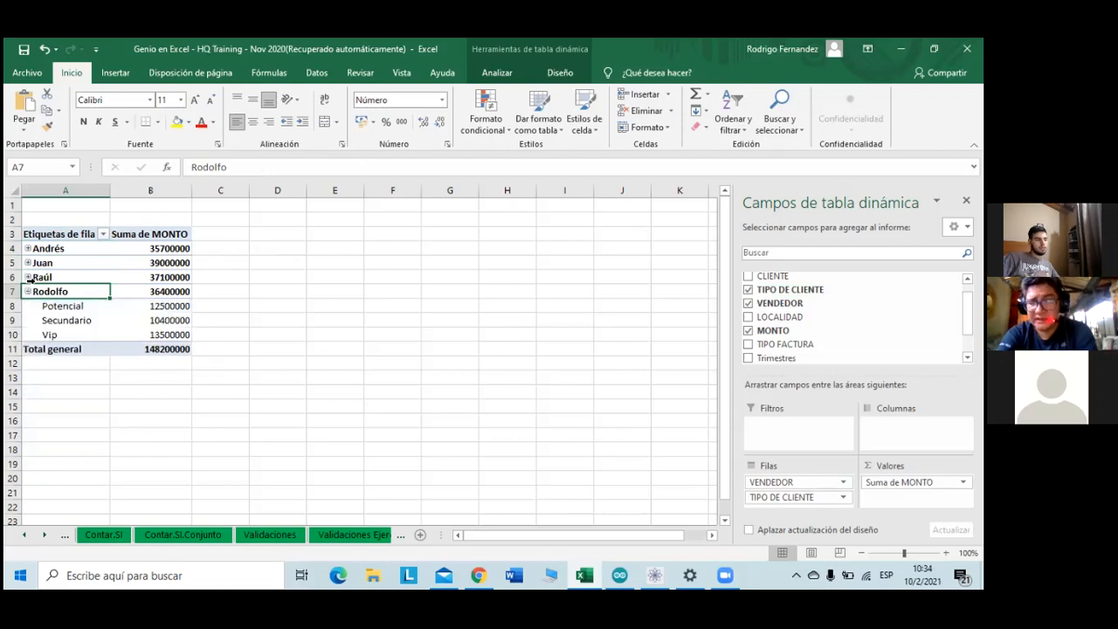
click(28, 277)
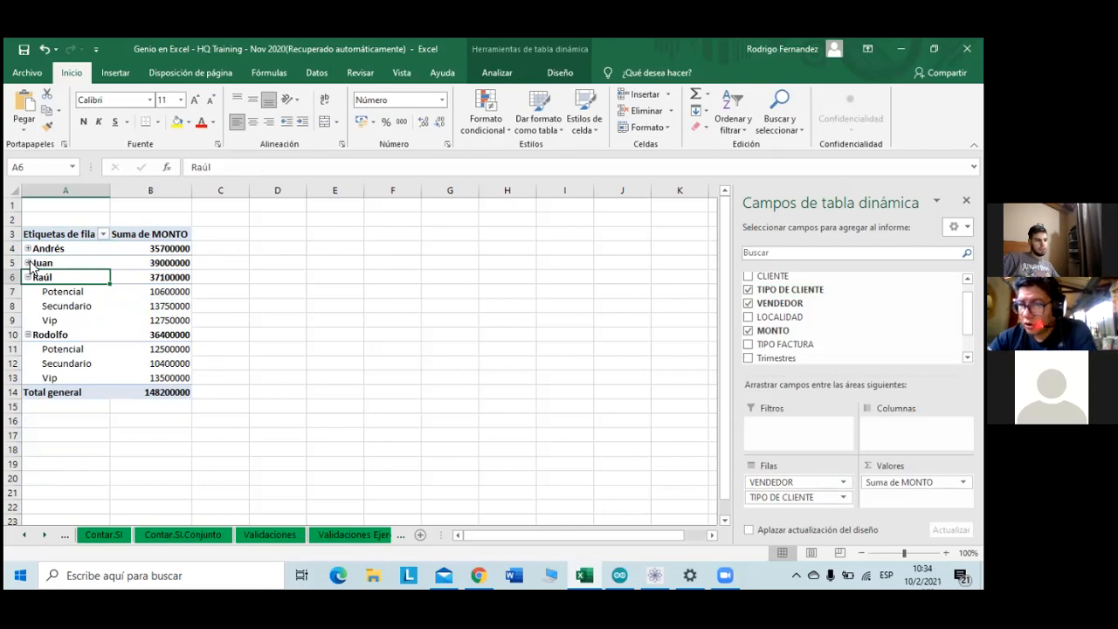
click(28, 262)
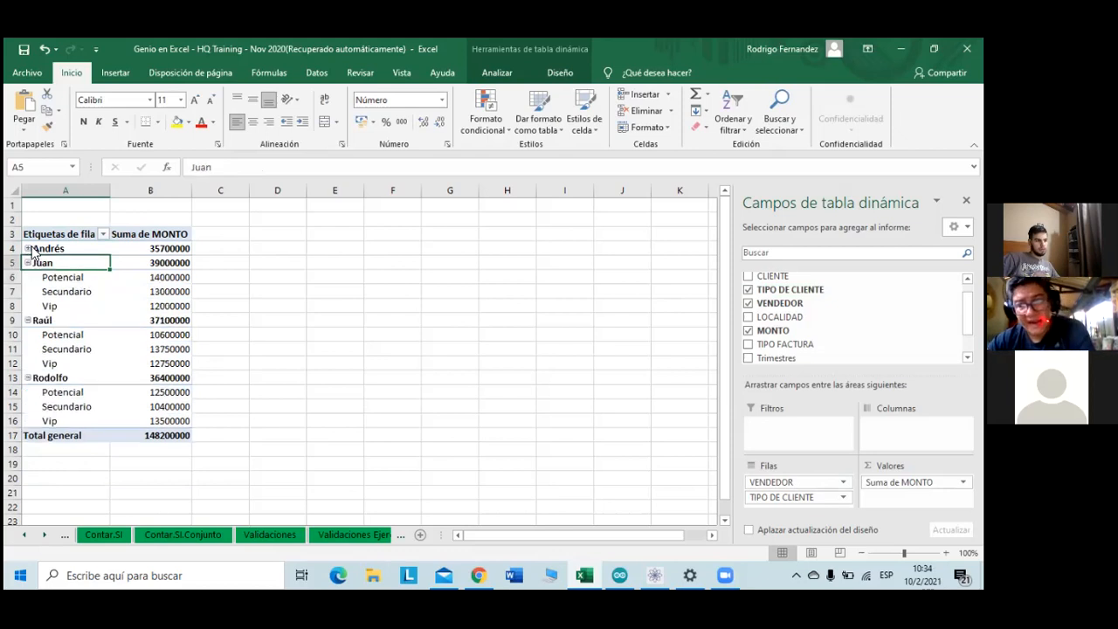
click(28, 248)
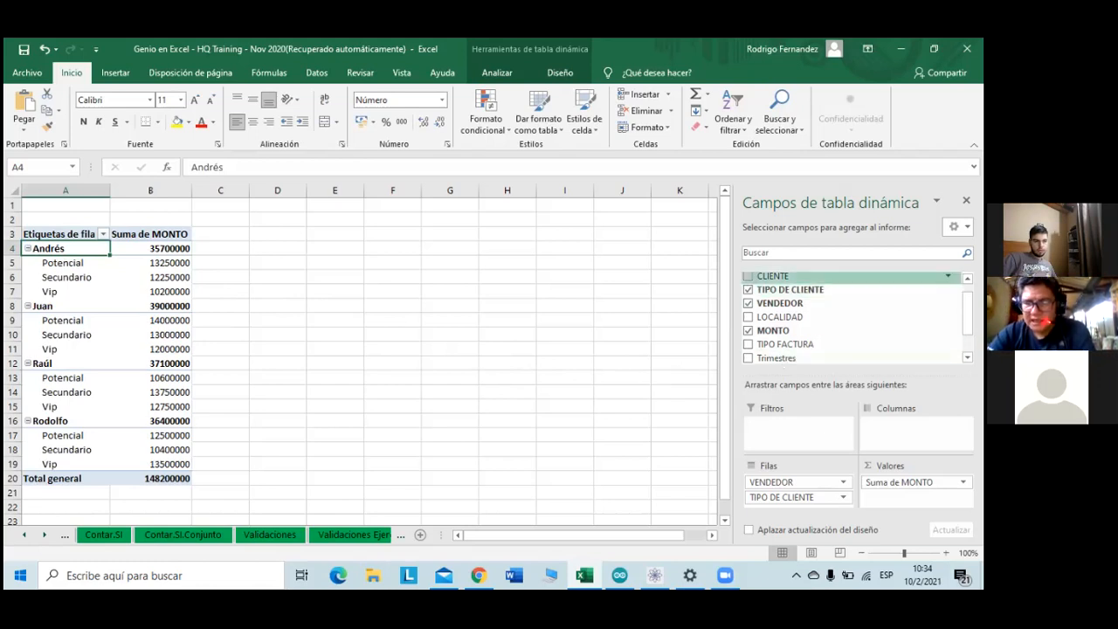
scroll(838, 297, up, 1)
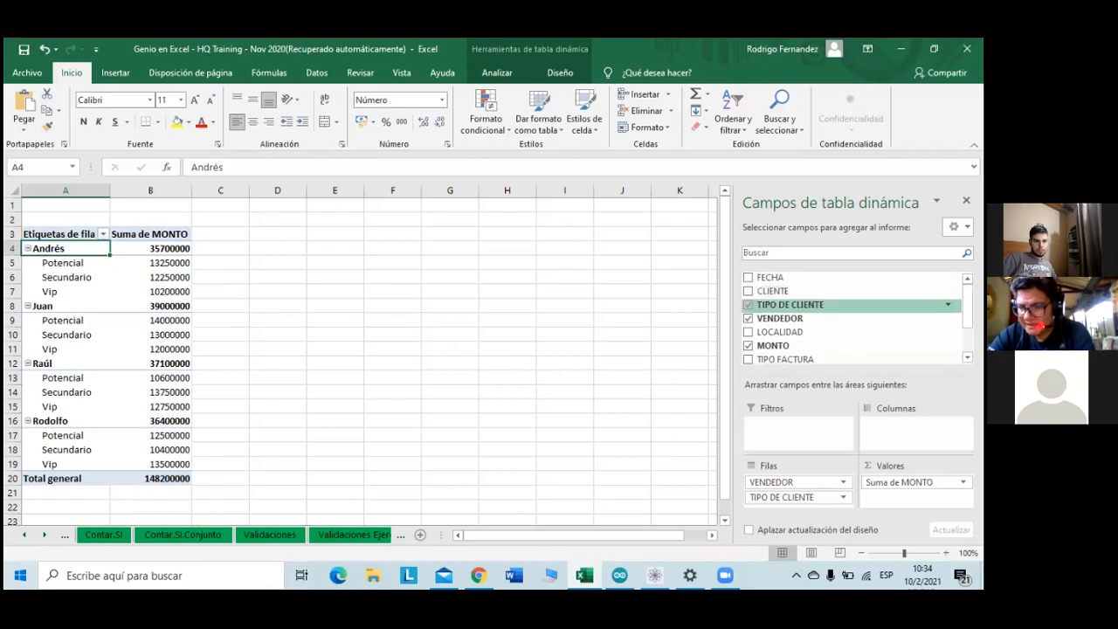
scroll(851, 318, down, 4)
scroll(851, 318, up, 4)
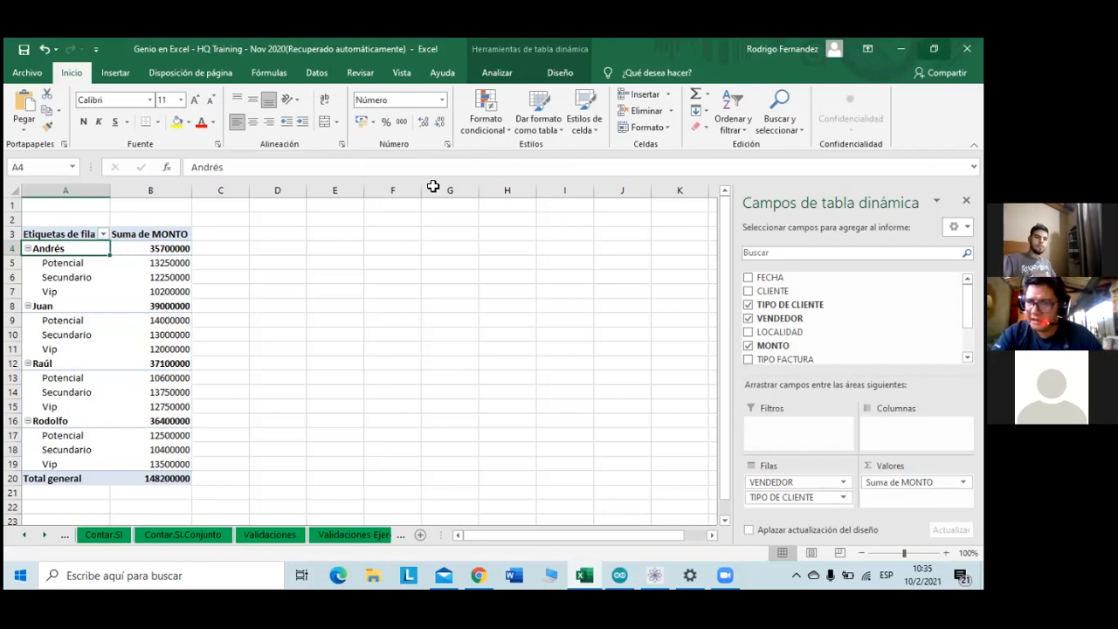
drag(718, 379, 727, 351)
drag(732, 311, 705, 305)
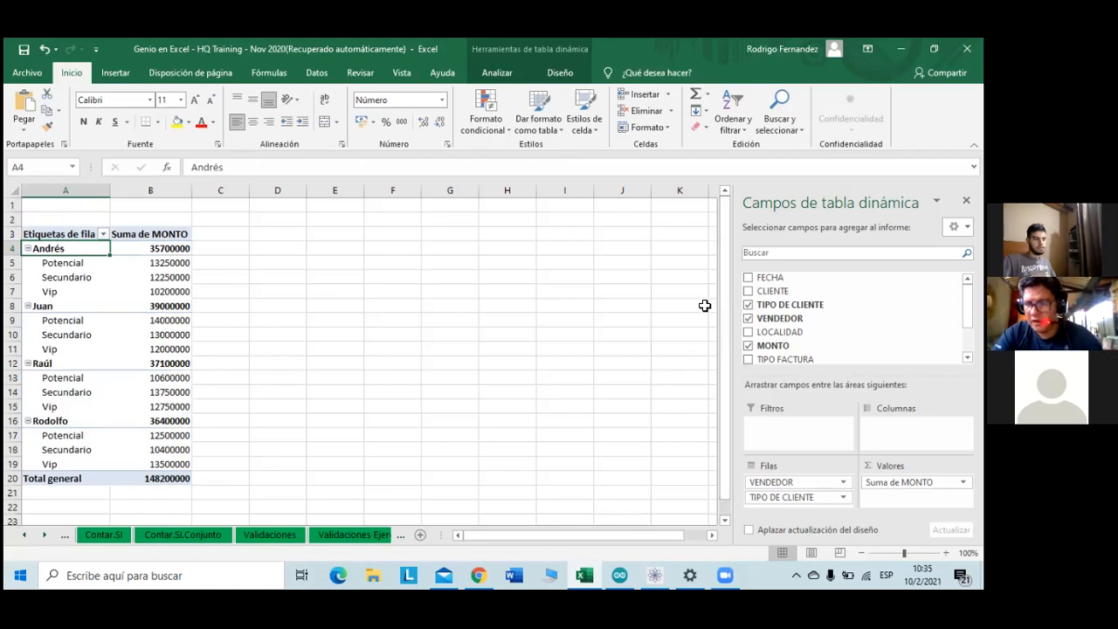
scroll(767, 323, down, 2)
scroll(767, 327, up, 2)
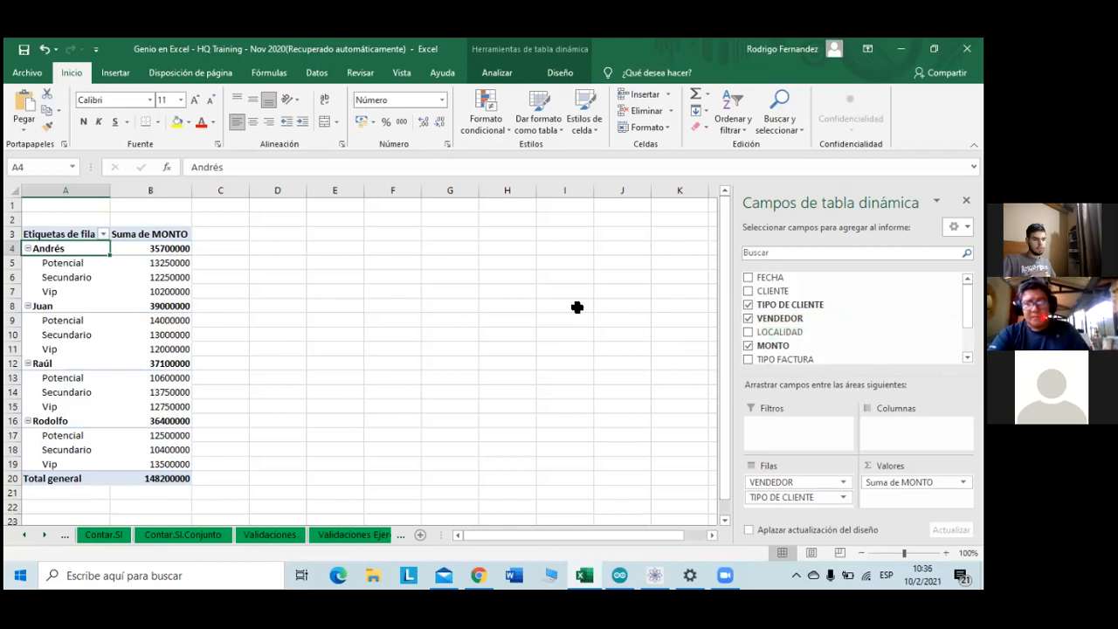
- Return to the TabDin1 sheet and move the Excel Beginner picture sideways so that it starts in column M
drag(576, 307, 657, 284)
click(657, 284)
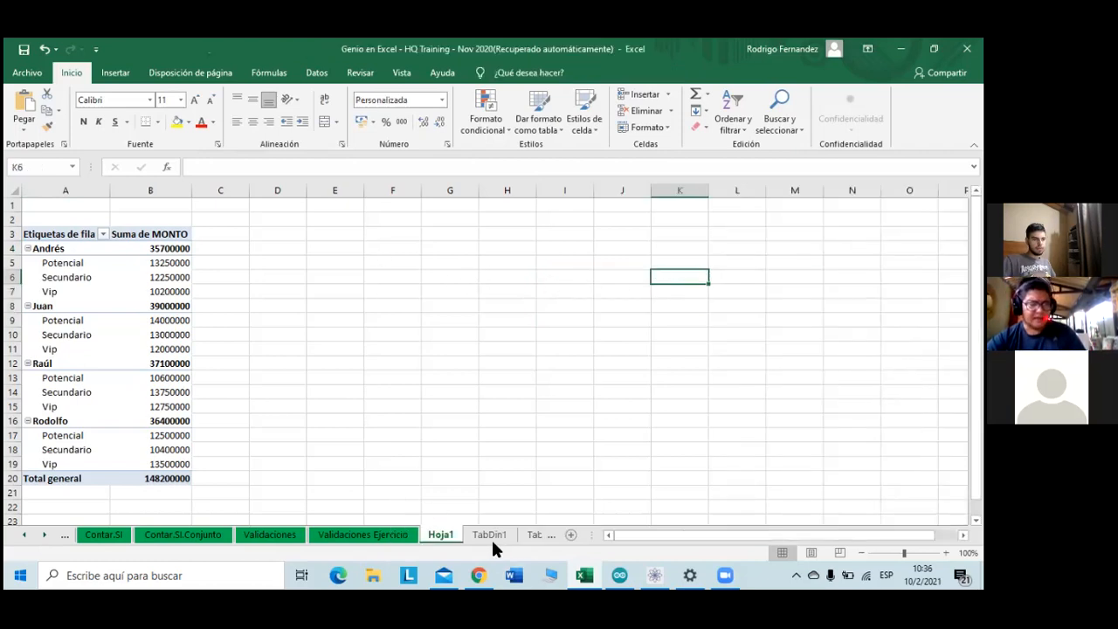
click(532, 535)
click(529, 534)
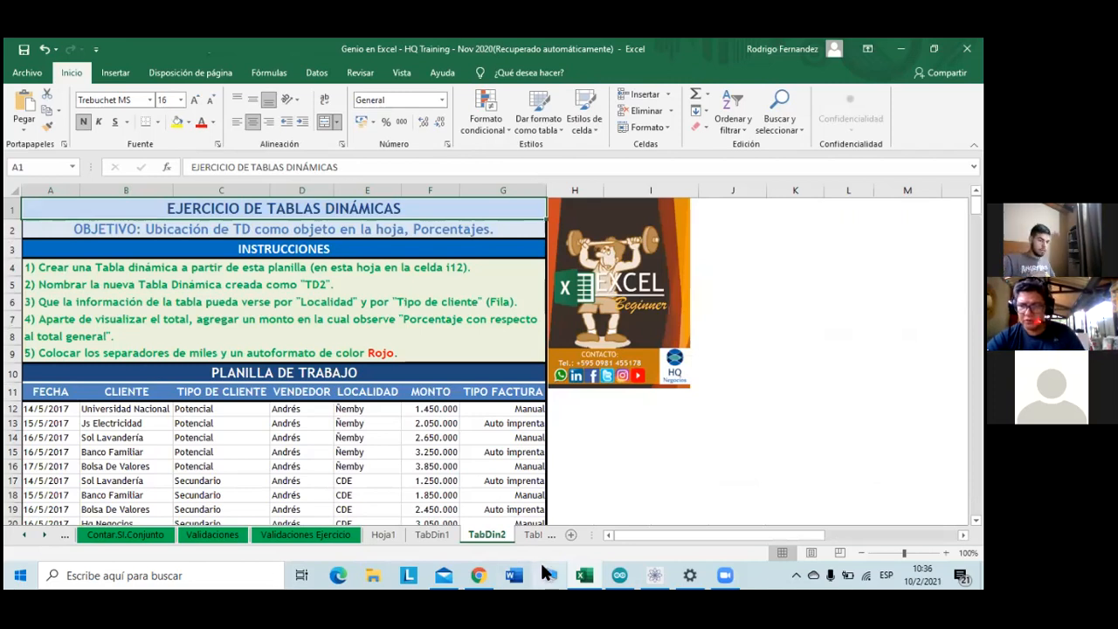
click(444, 537)
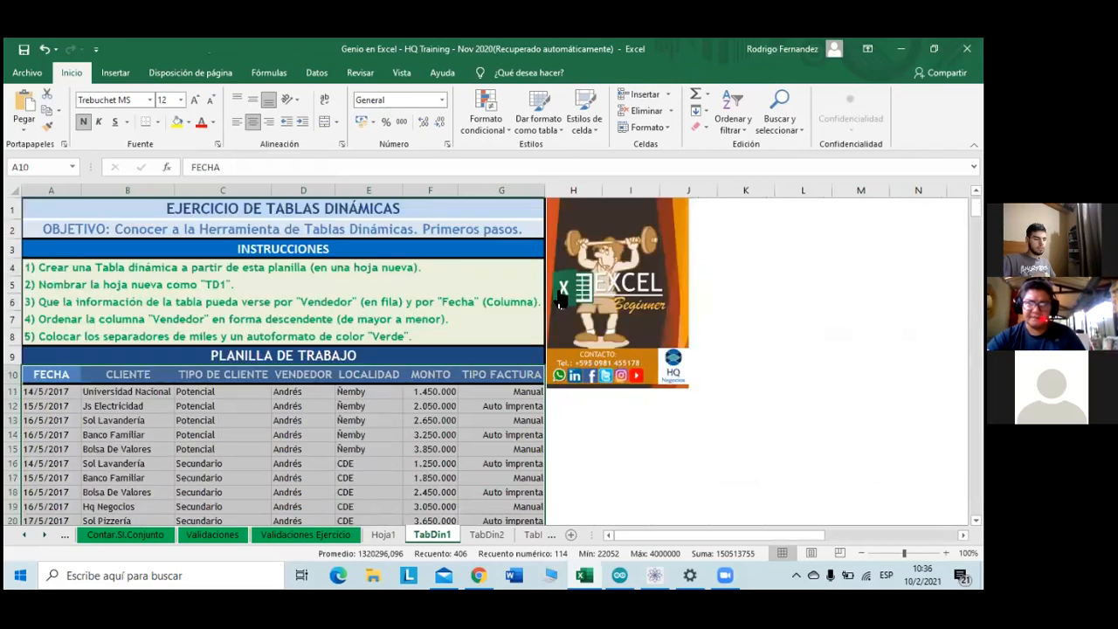
drag(611, 313, 934, 310)
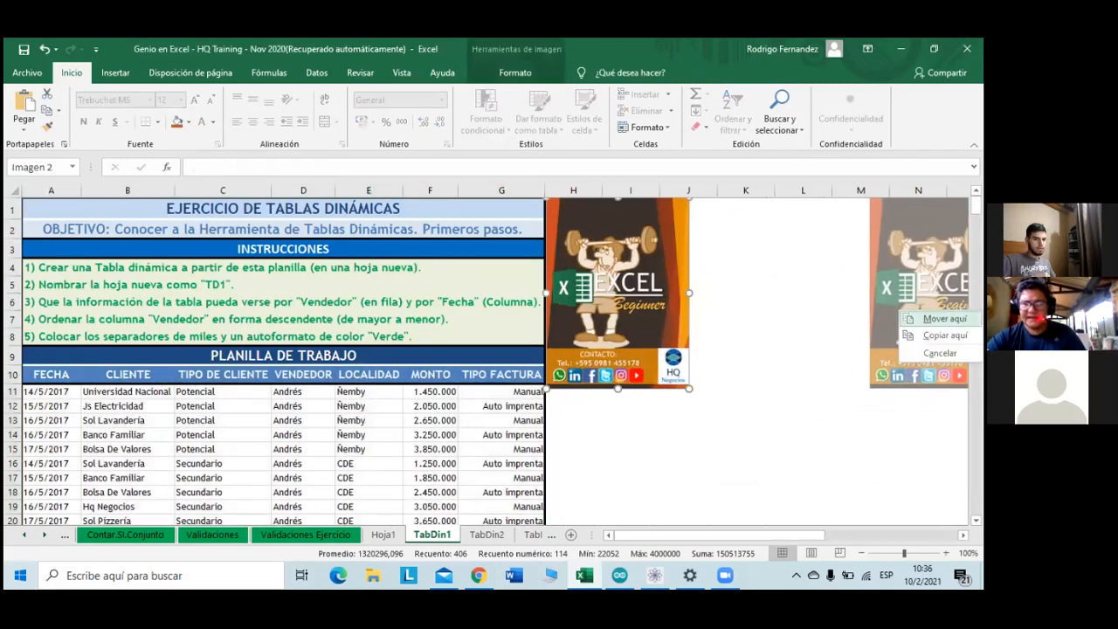
click(943, 319)
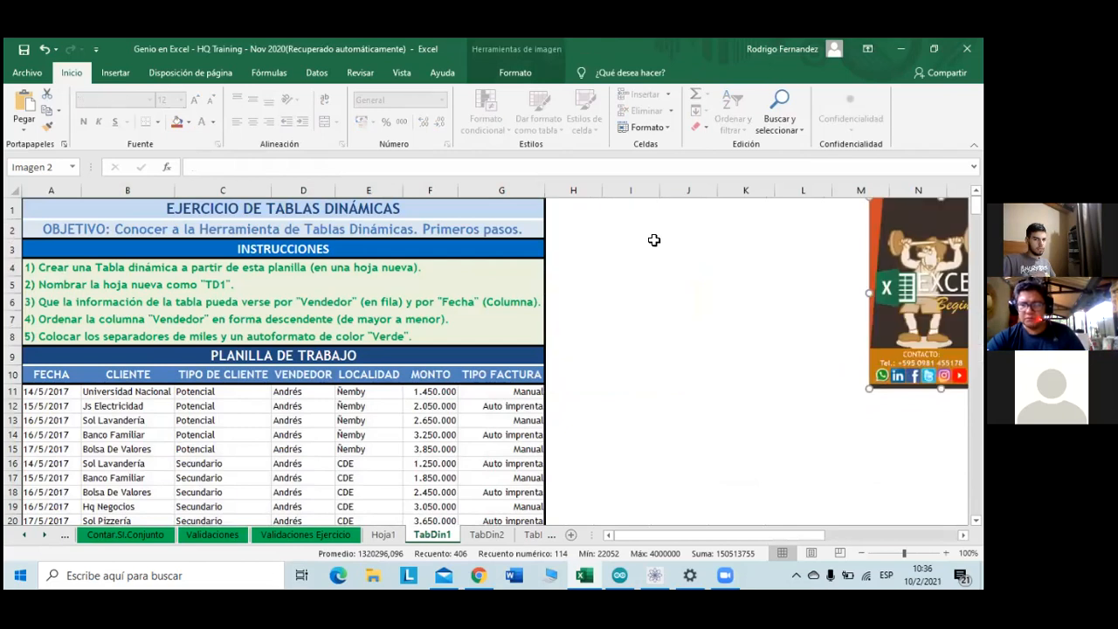
- Enter the heading "Tipo de tabla dinamica" in cell H1 of the TabDin1 sheet
click(582, 214)
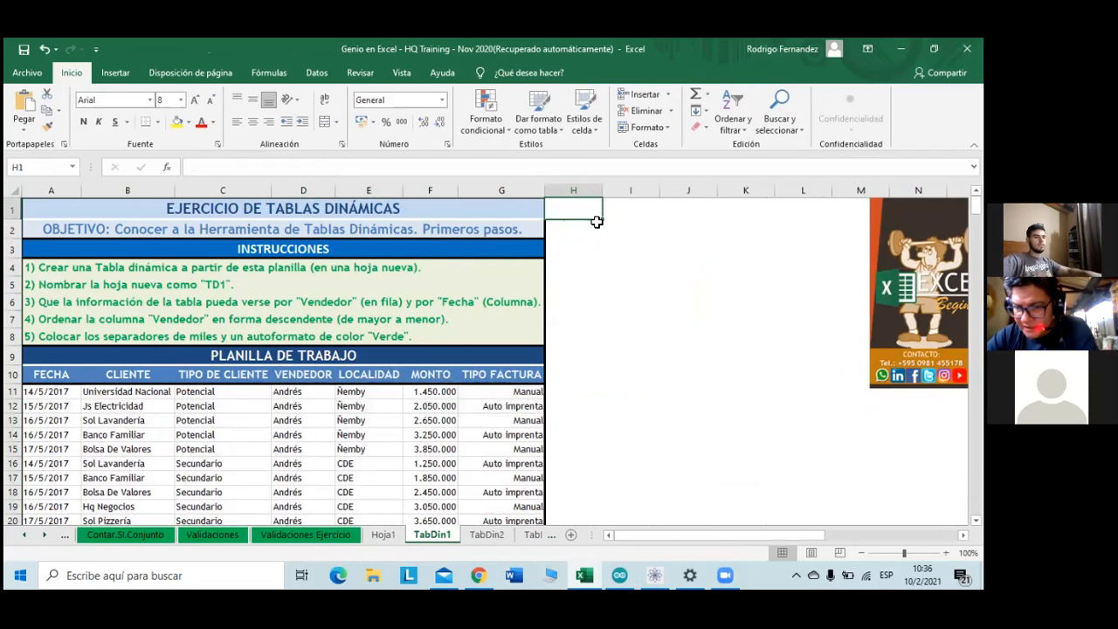
text(Ti)
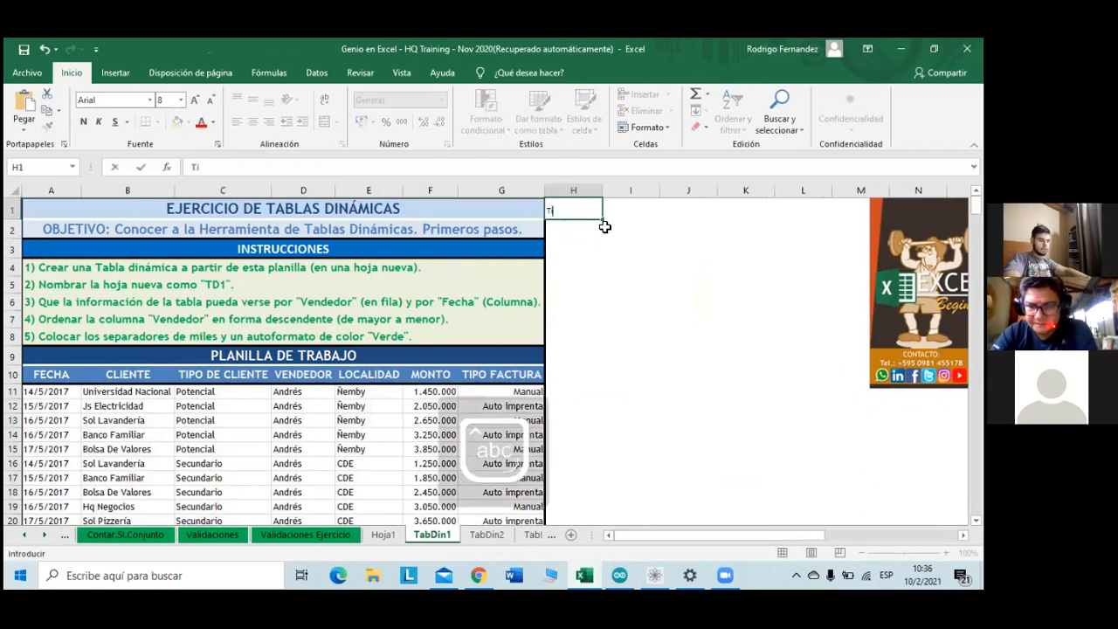
text(po de )
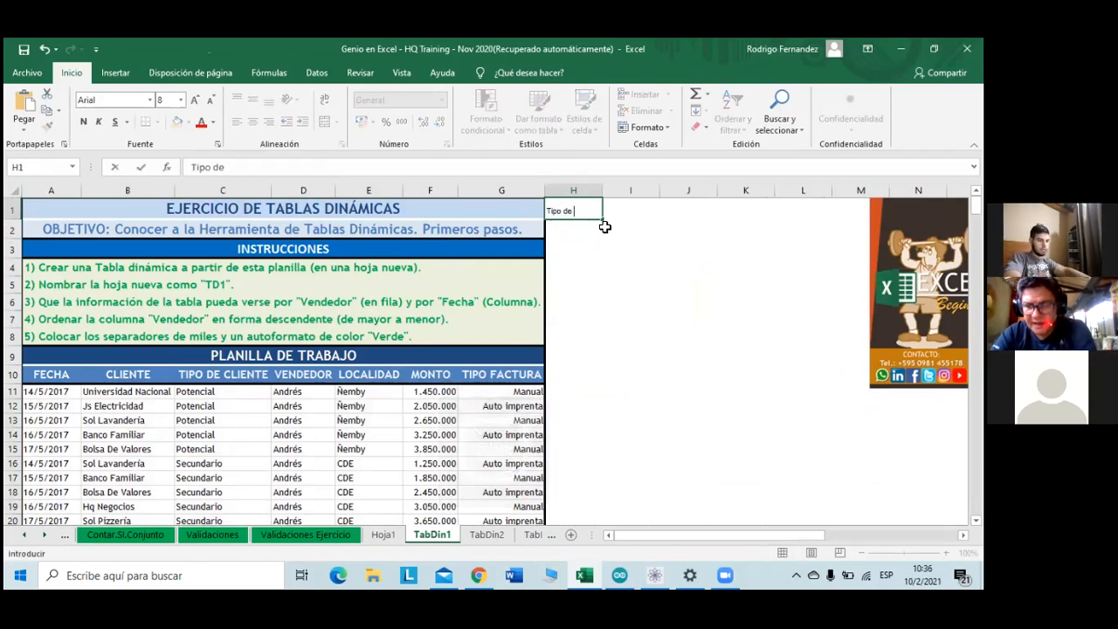
text(tabla din)
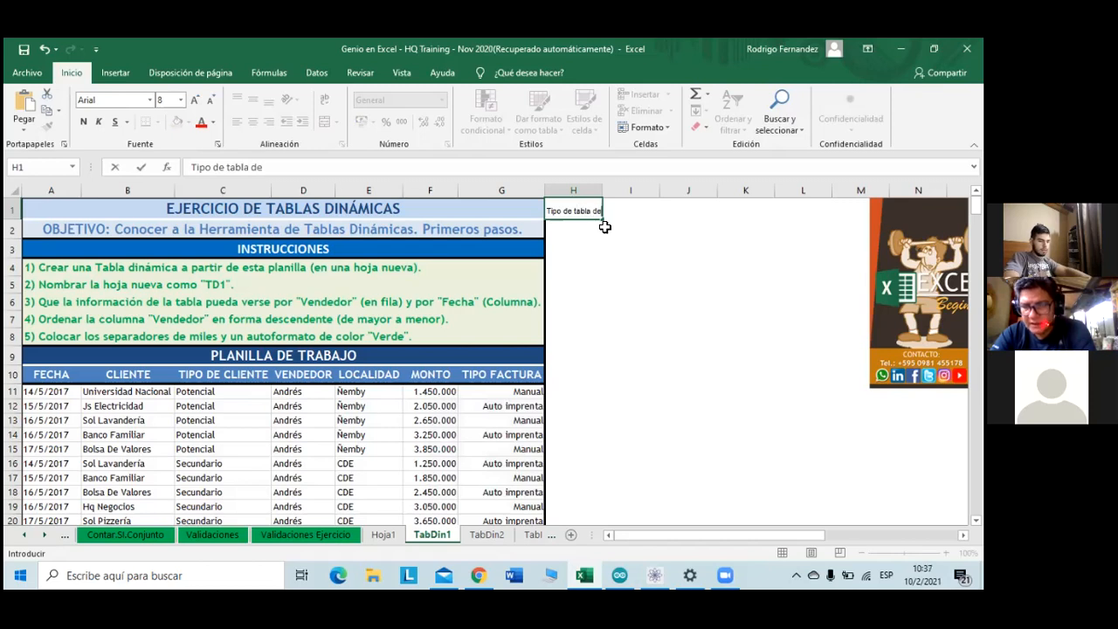
text(ámica)
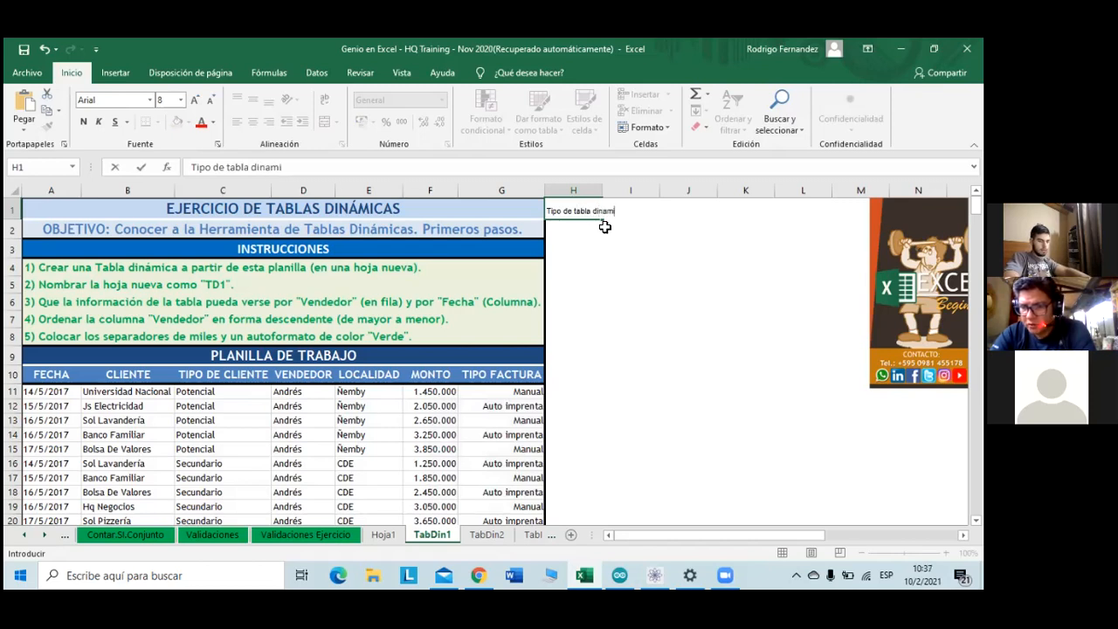
key(Return)
- List the first pivot table type under the heading, with 1 in H2 and "Operaciones basicas" in I2
text(1)
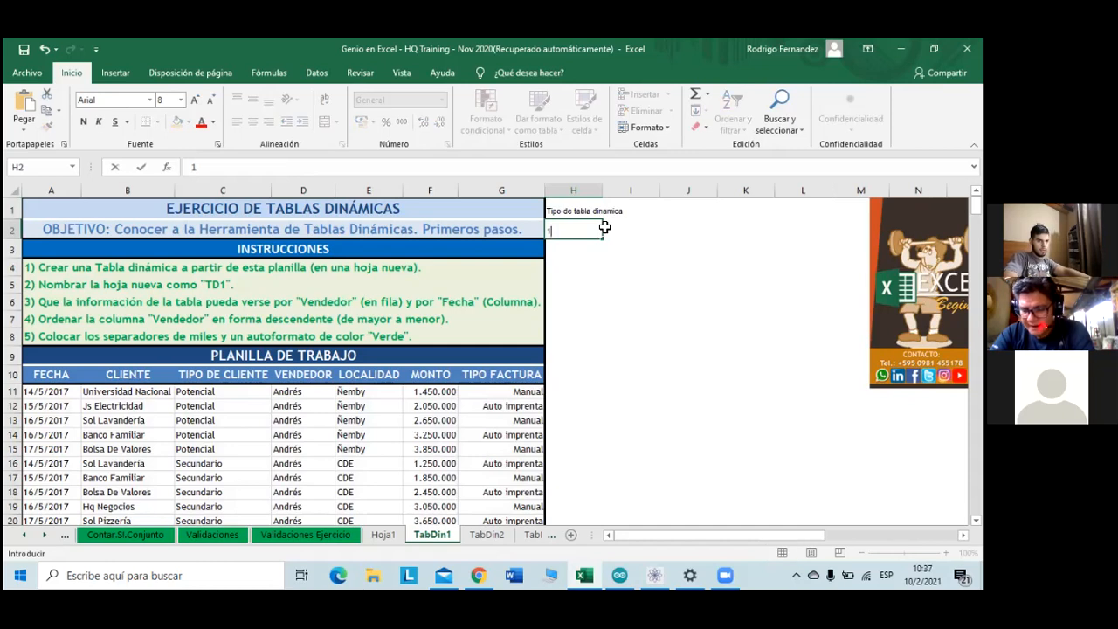
click(604, 227)
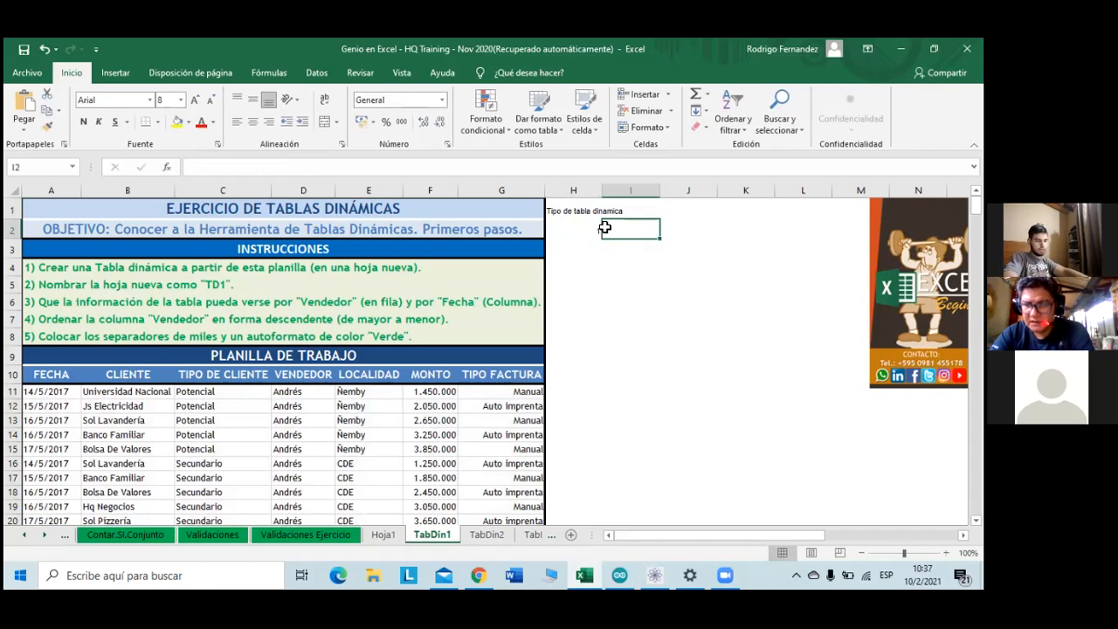
text(Operaciones basicas)
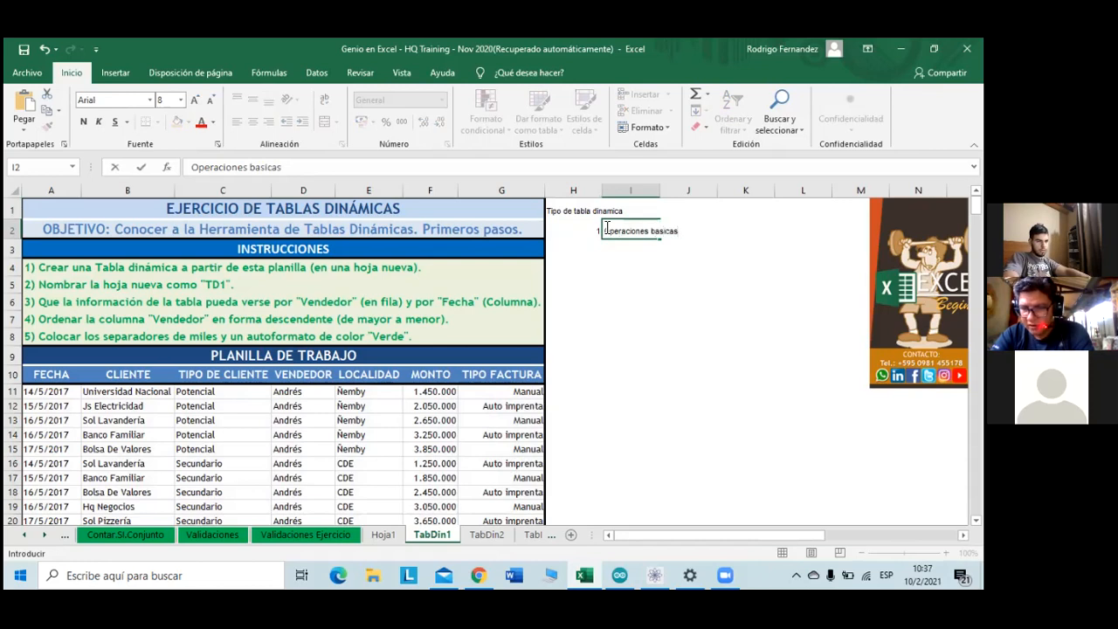
key(Return)
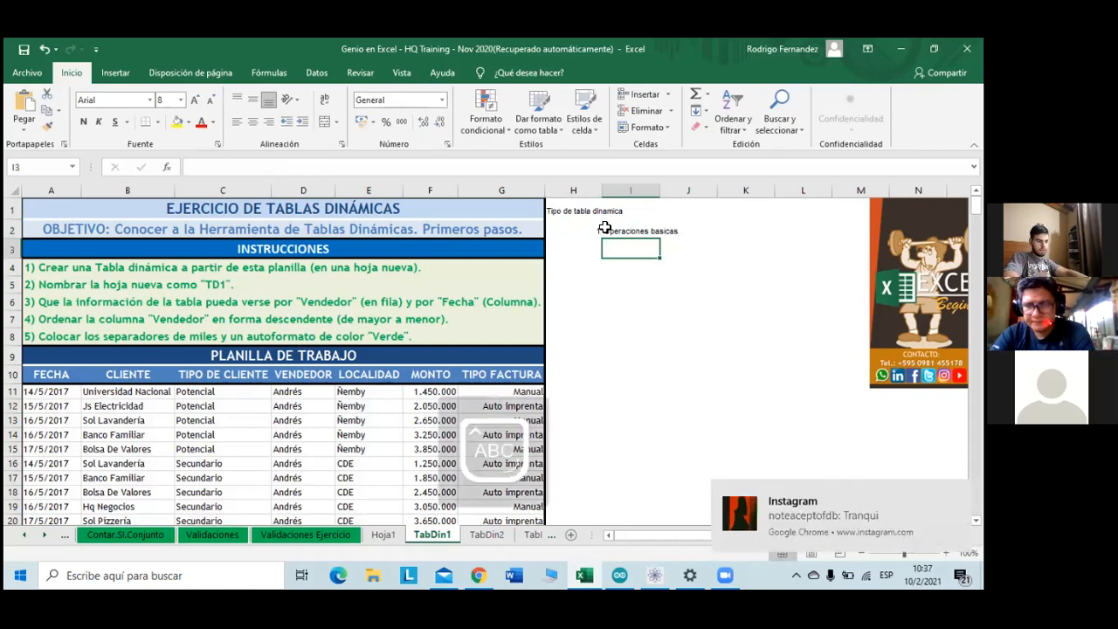
- Enter the note "Son aquiella que resumen los datos de forma basica por ej. Suma, promedio, maximo, minimo, etc." in cell I3
text(Son aquiel)
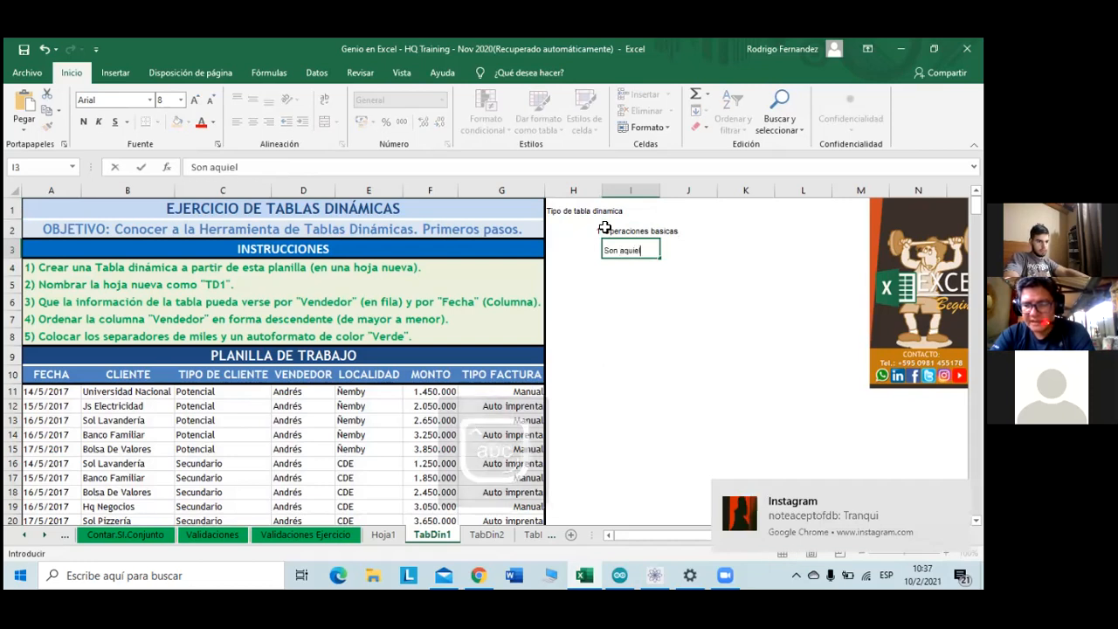
text(la que re)
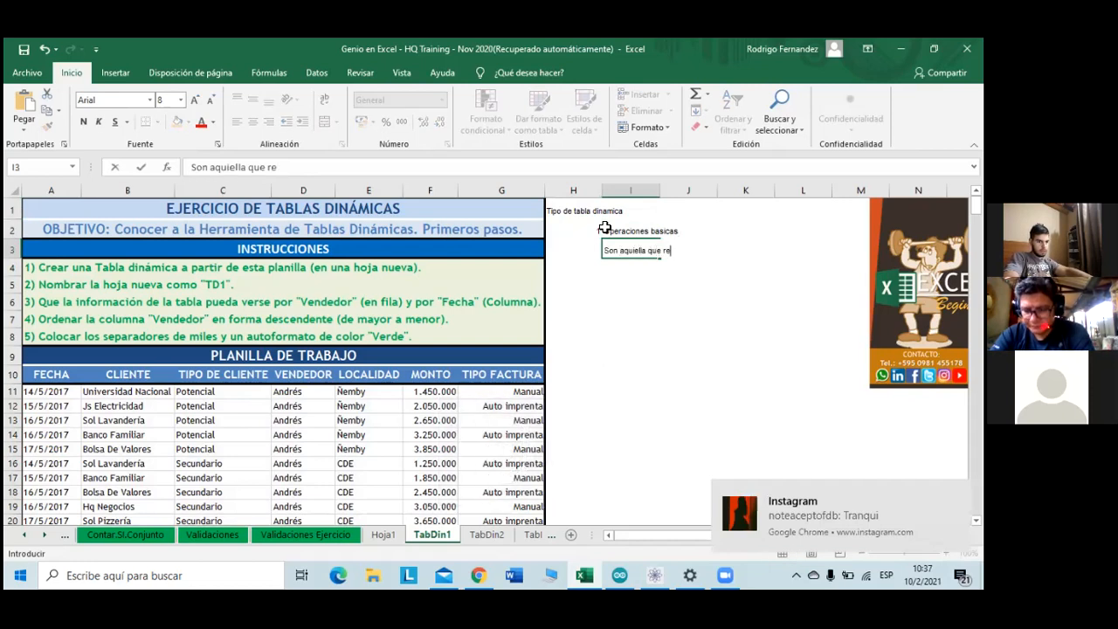
text(sumen)
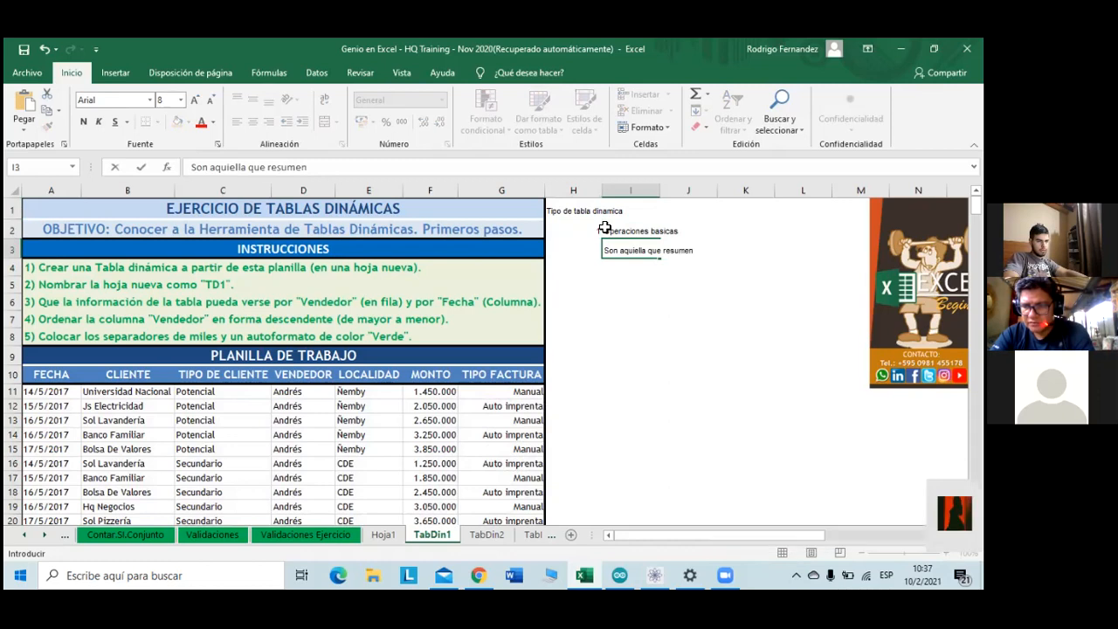
key(Caps_Lock)
key(Caps_Lock)
text(los d)
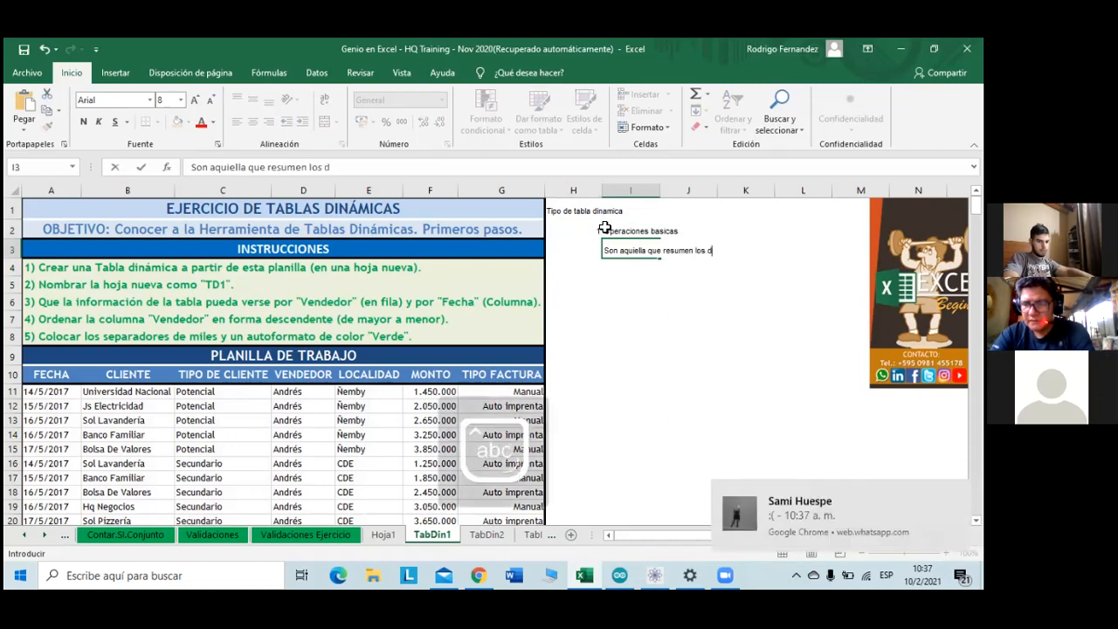
text(atos)
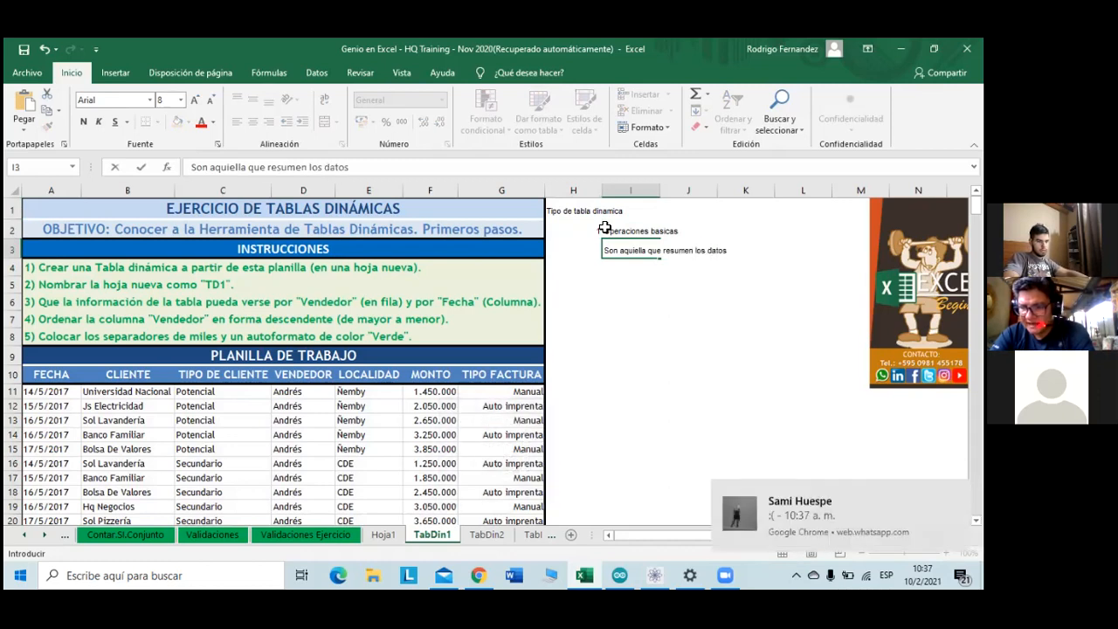
text( de forma)
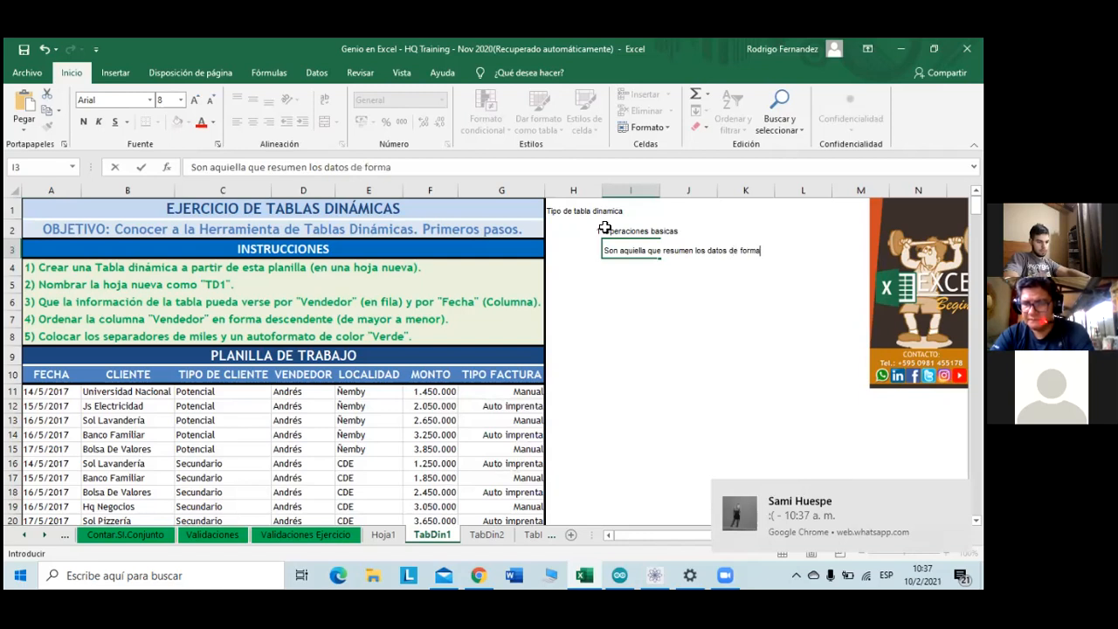
text( basica)
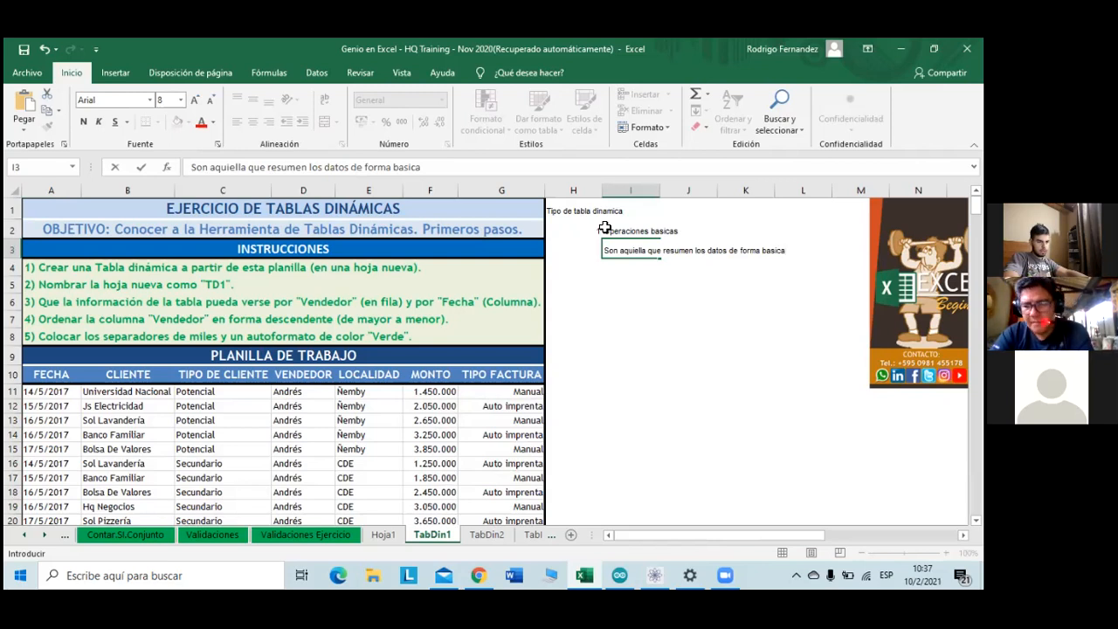
text(por )
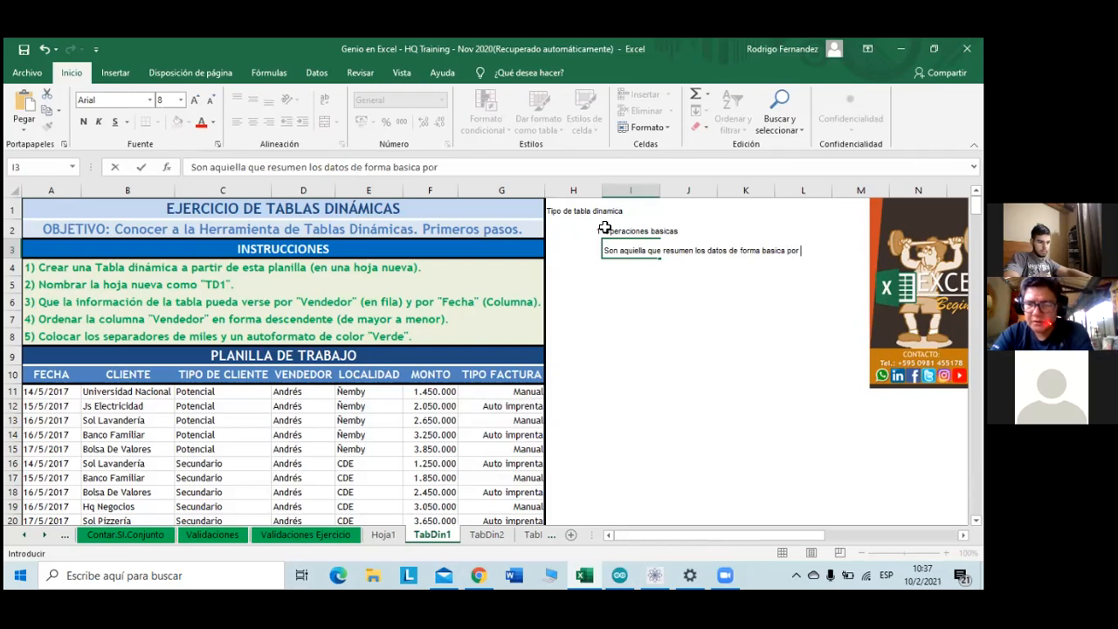
text(ej. Suma,)
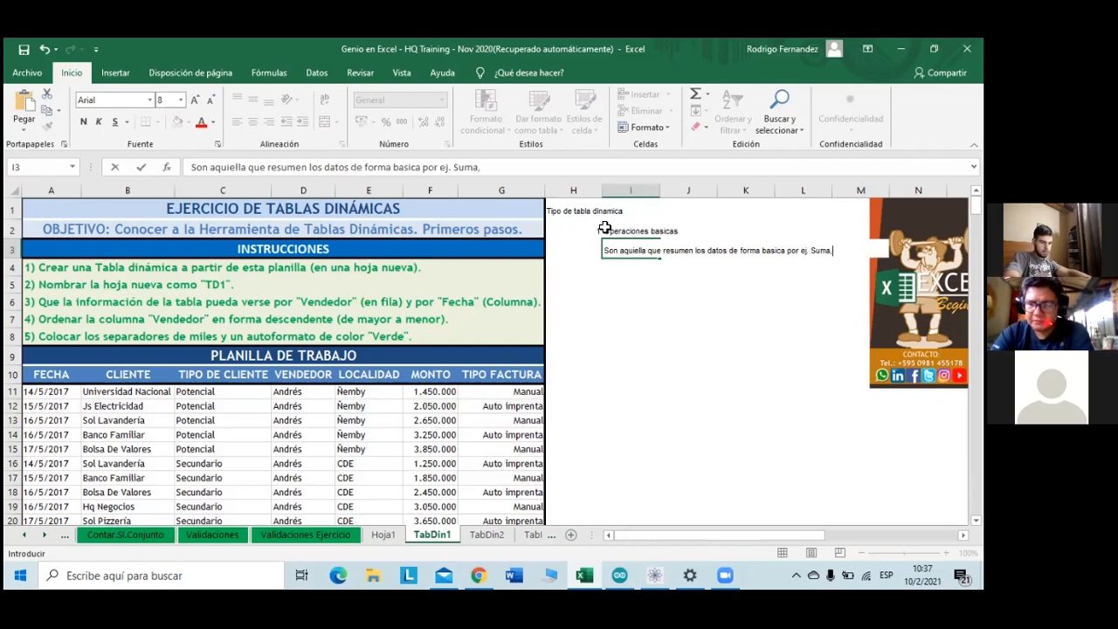
text( prome)
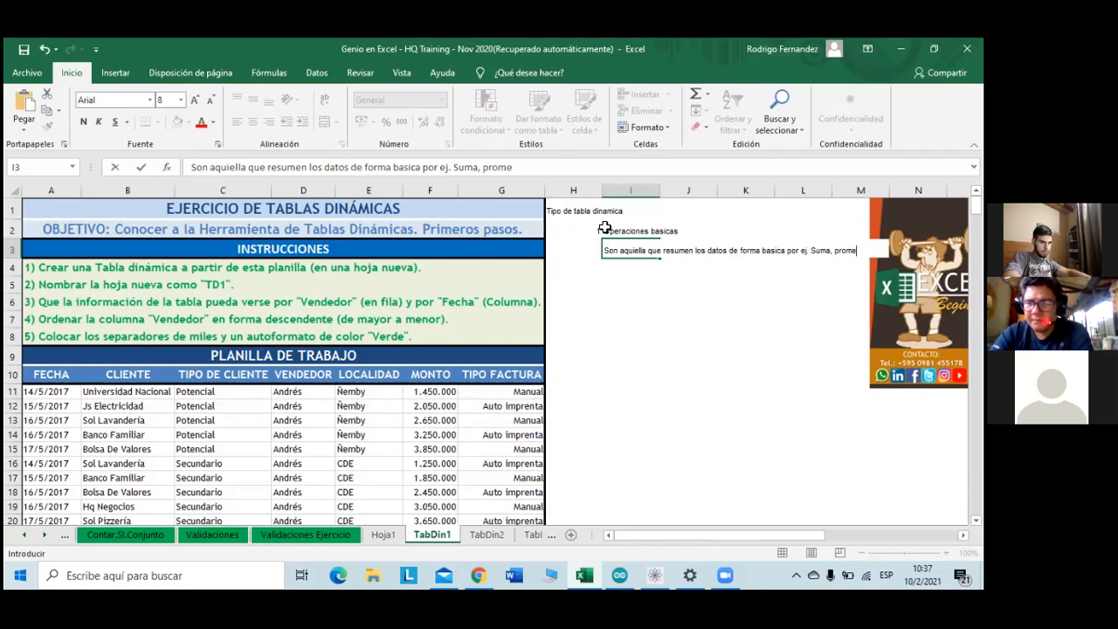
text(dio, m)
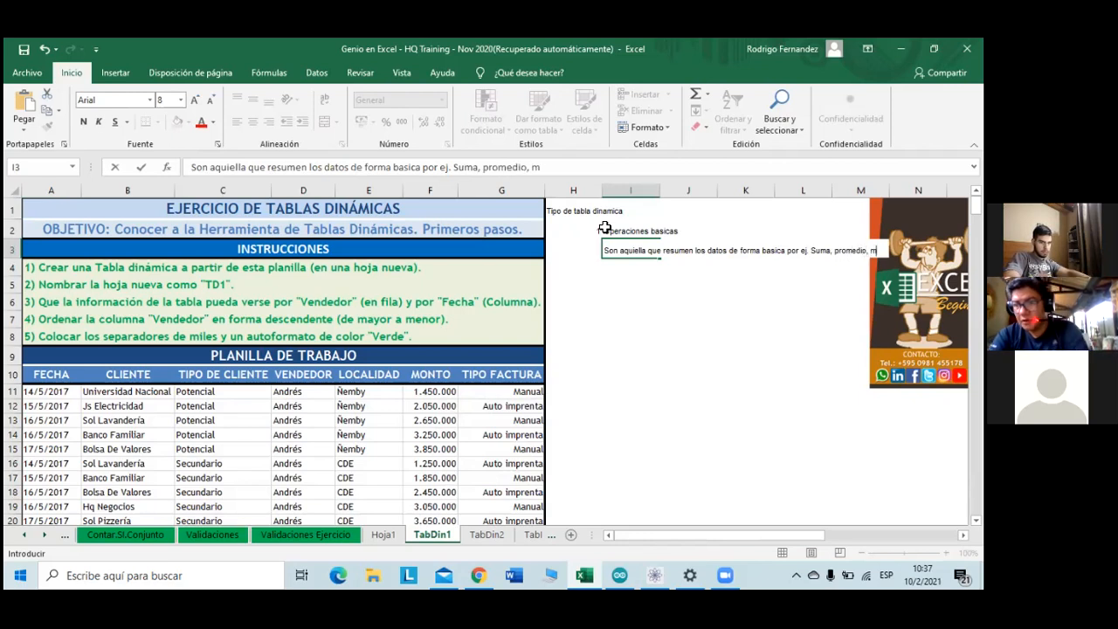
text(aximo, )
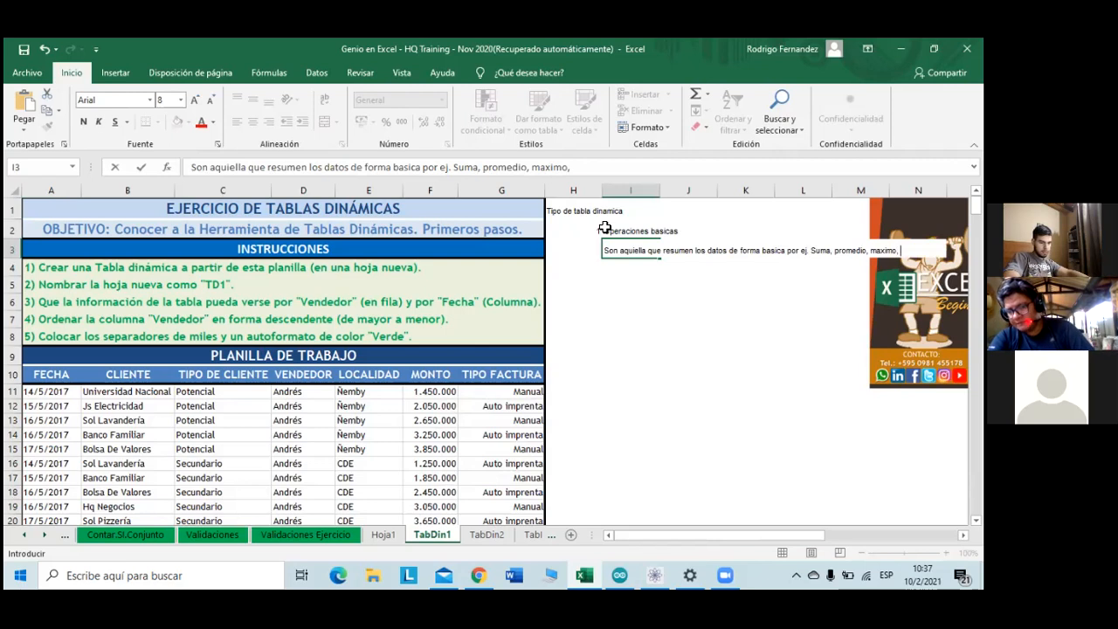
text(minimo, etc.)
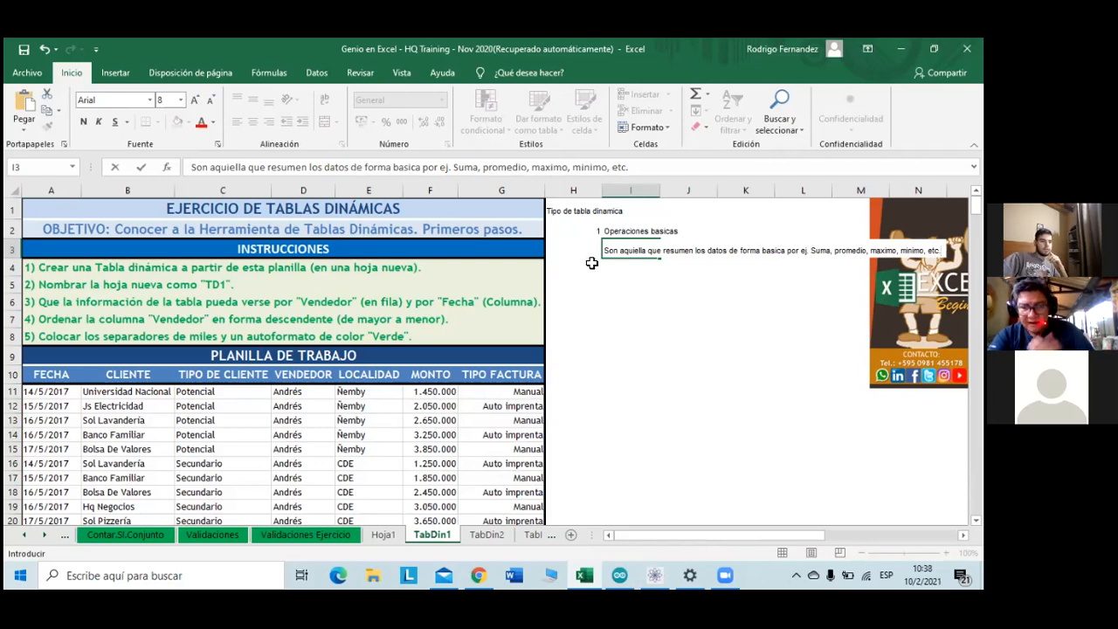
- List the second pivot table type with 2 in cell H4 and "Ponderaciones" in I4
click(627, 271)
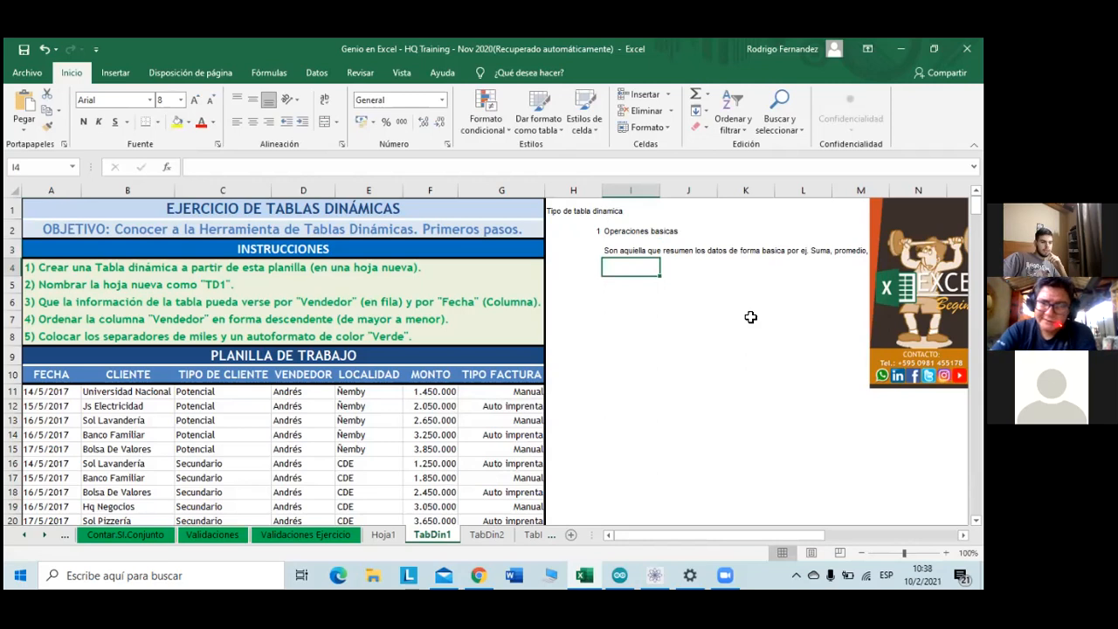
click(593, 266)
key(Right)
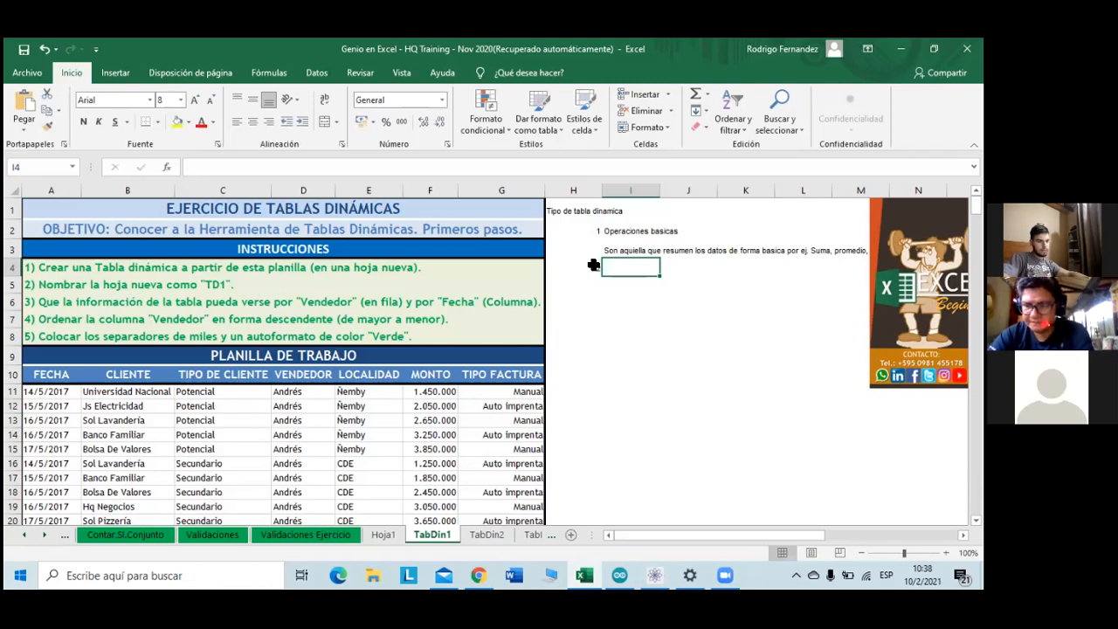
text(Ponderaciones)
key(Return)
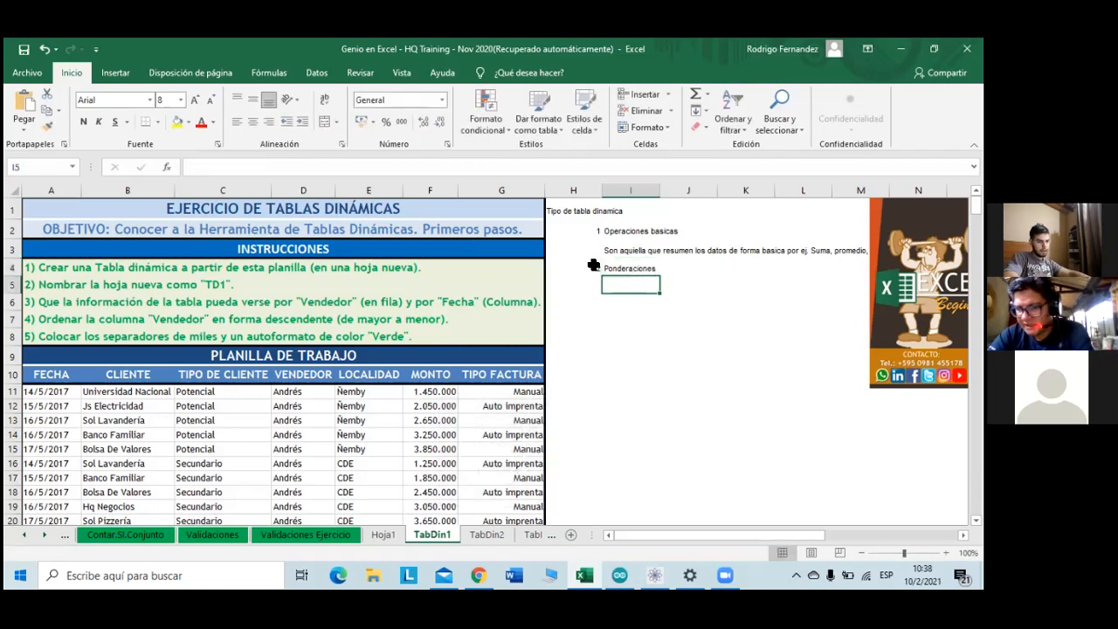
- Enter "(%)" in cell J4 beside "Ponderaciones"
key(Right)
key(Up)
text(())
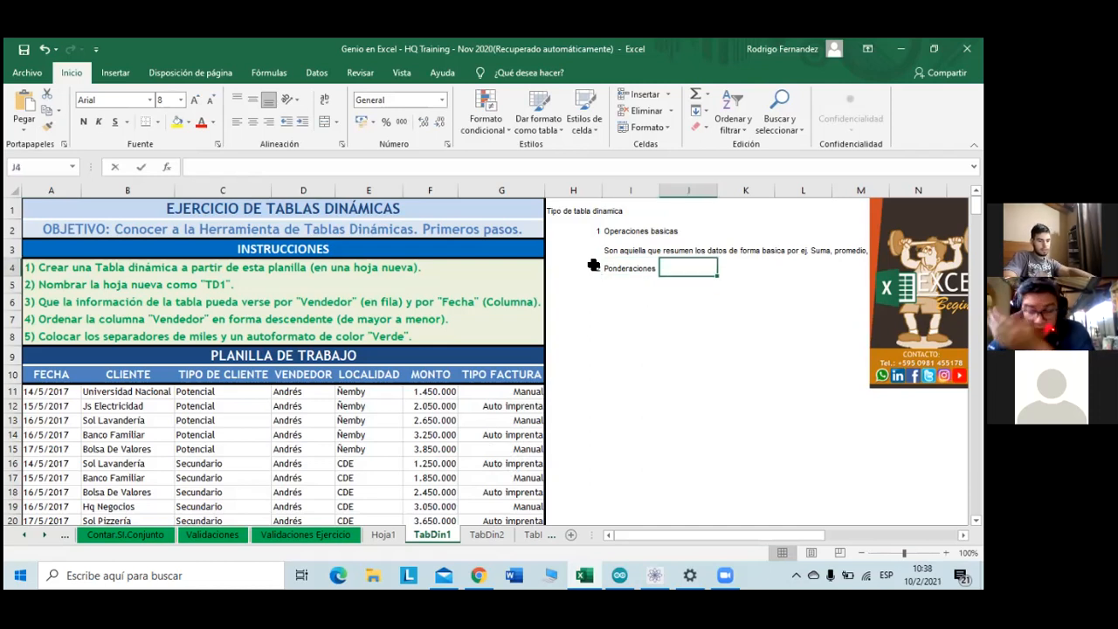
key(Left)
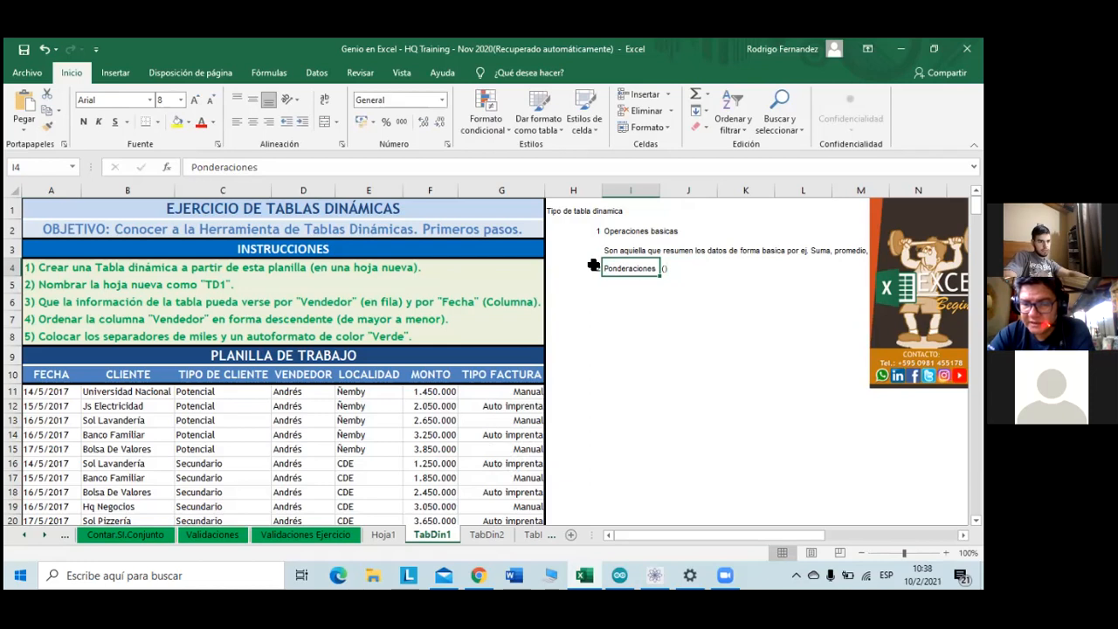
key(Right)
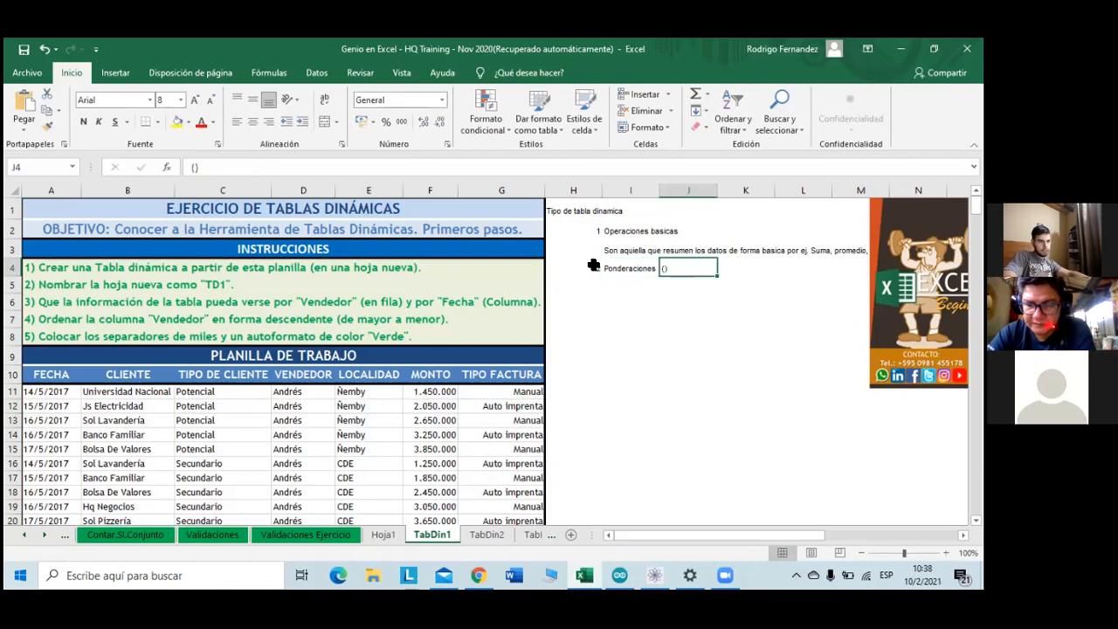
click(196, 168)
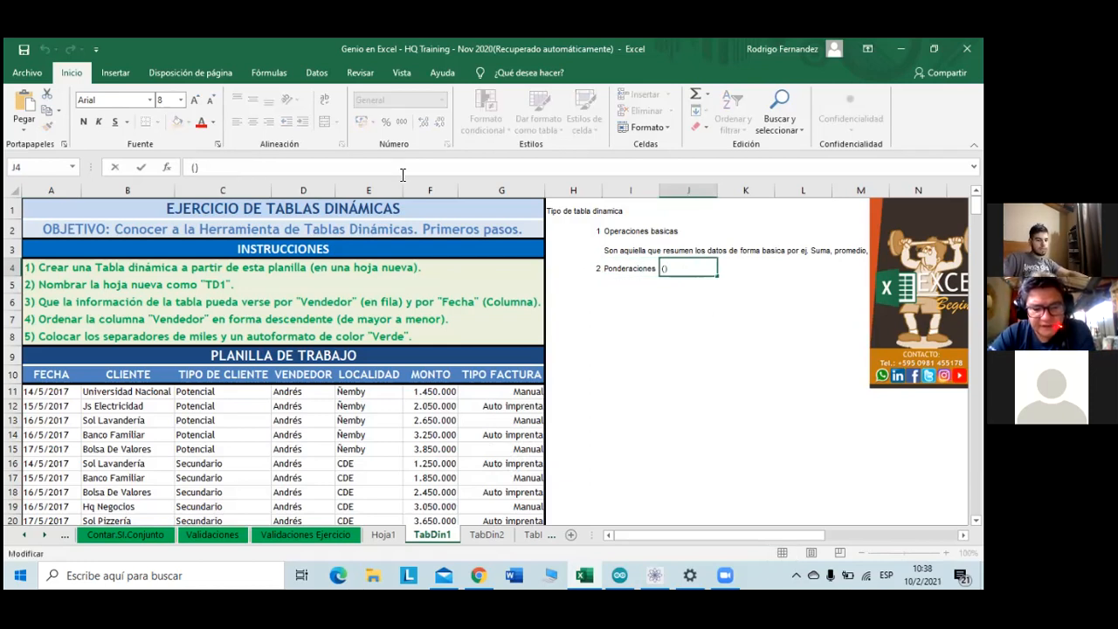
text(%)
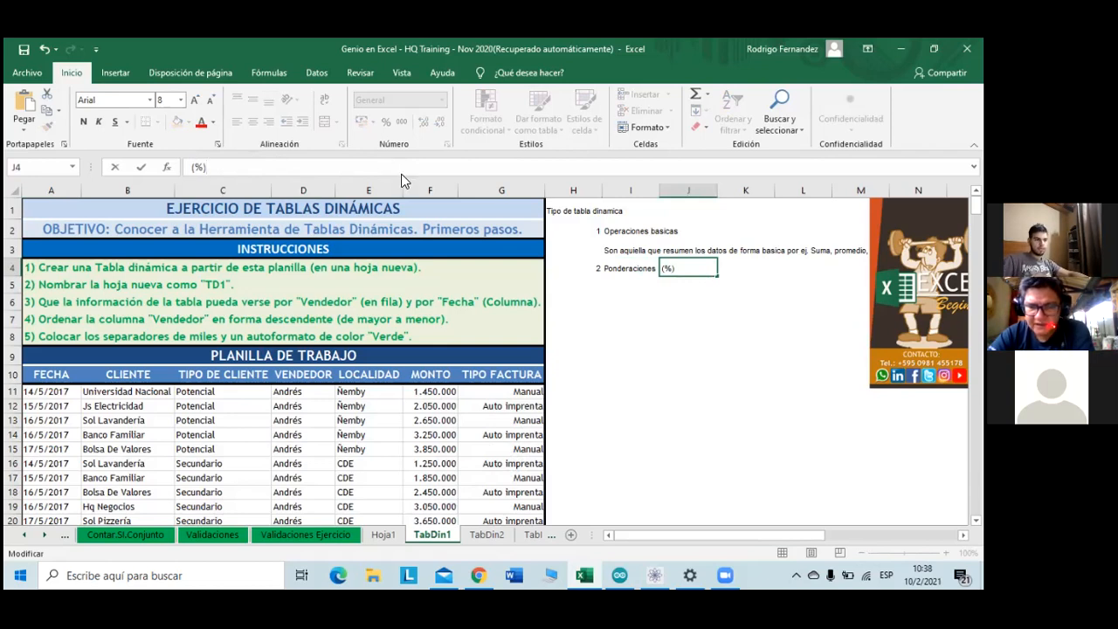
- Enter the note "Se muestran como particiopacion porcentual de los elementos en el total ponderado" in cell I5
click(644, 284)
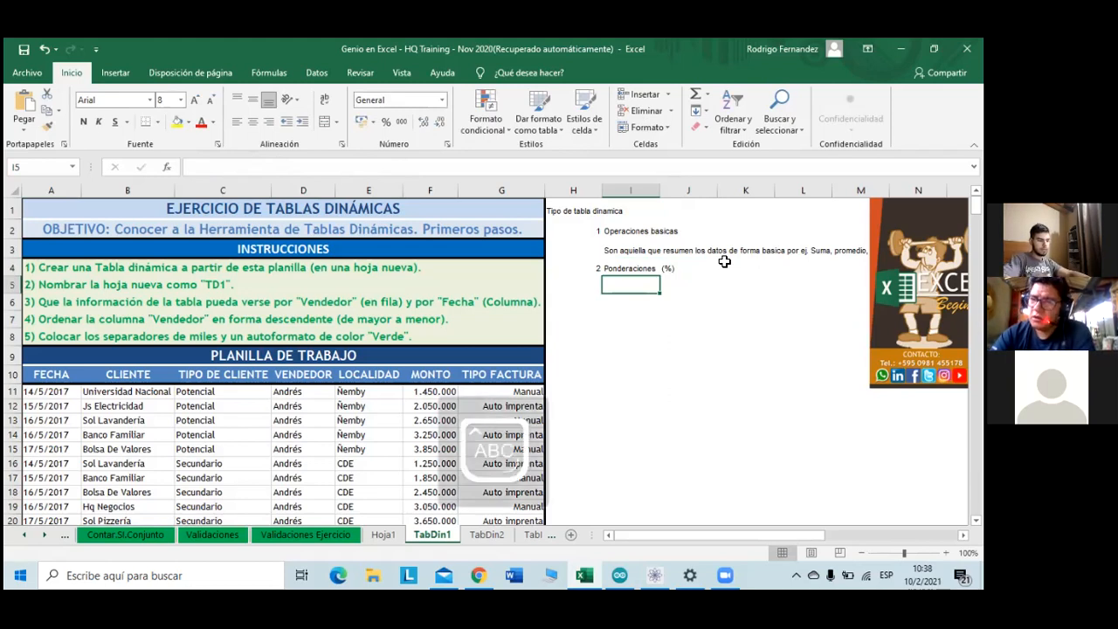
text(Se muestran)
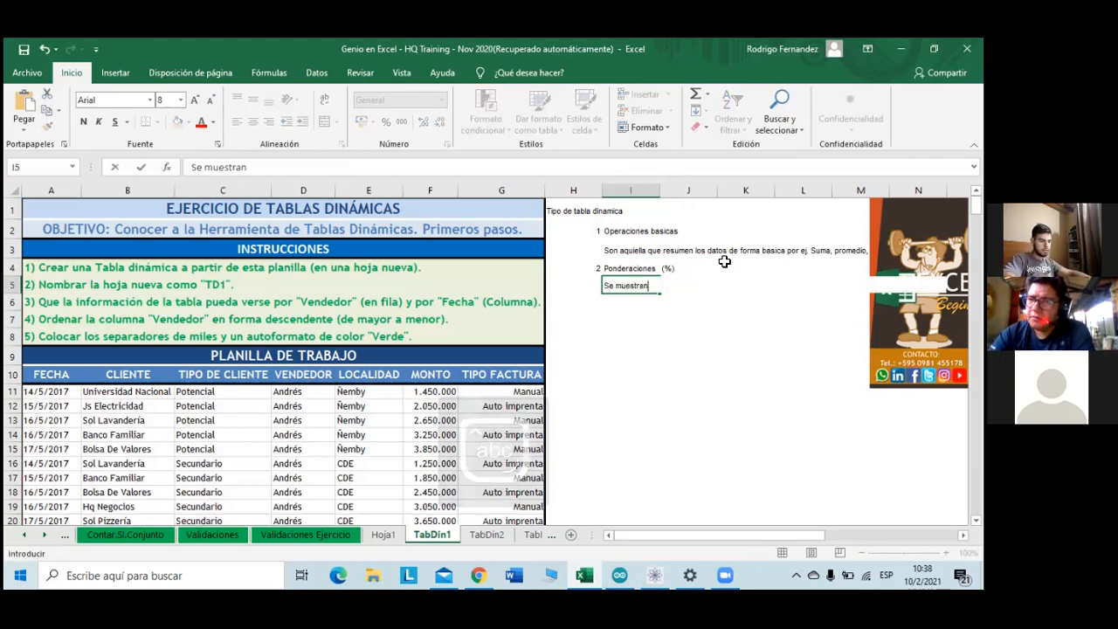
text( como particiopacion porcentual)
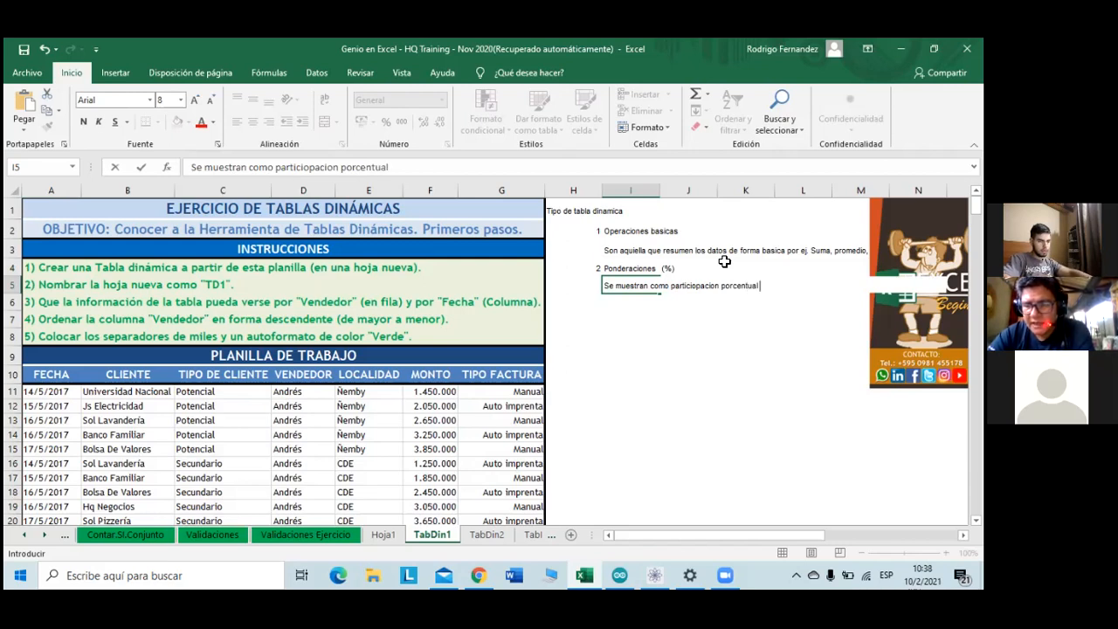
text( ed)
key(BackSpace)
text(e los )
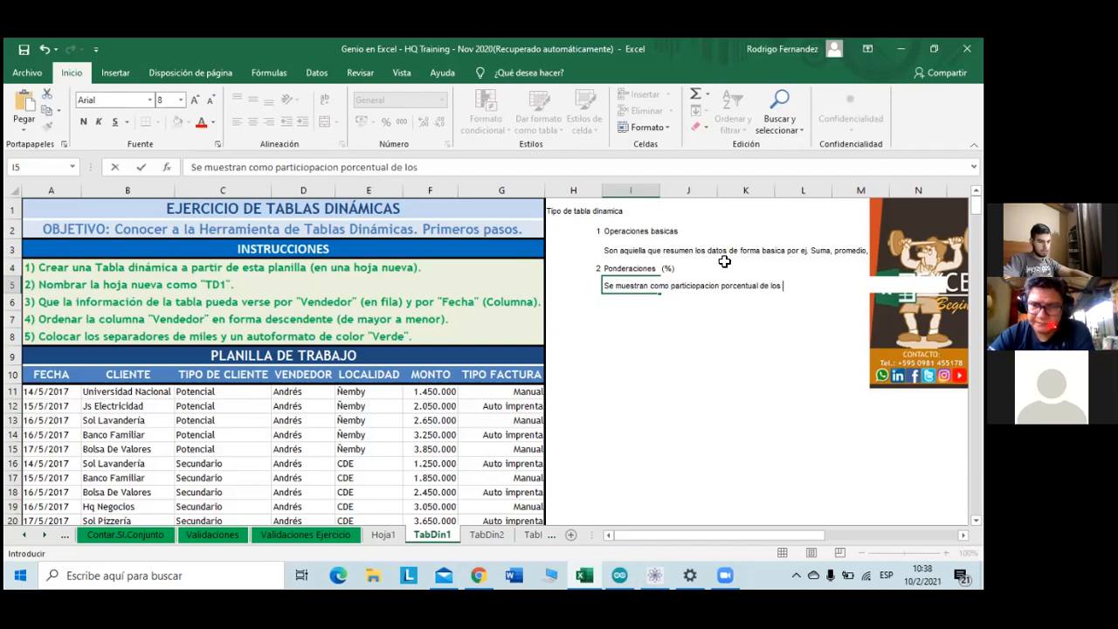
text(elementos en e)
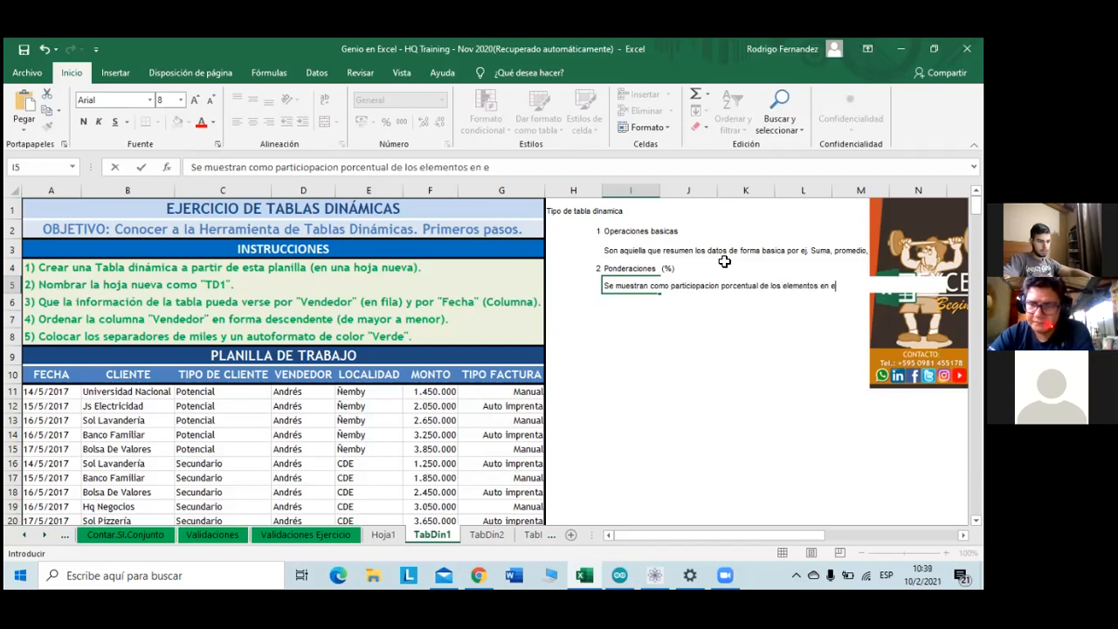
text(l total)
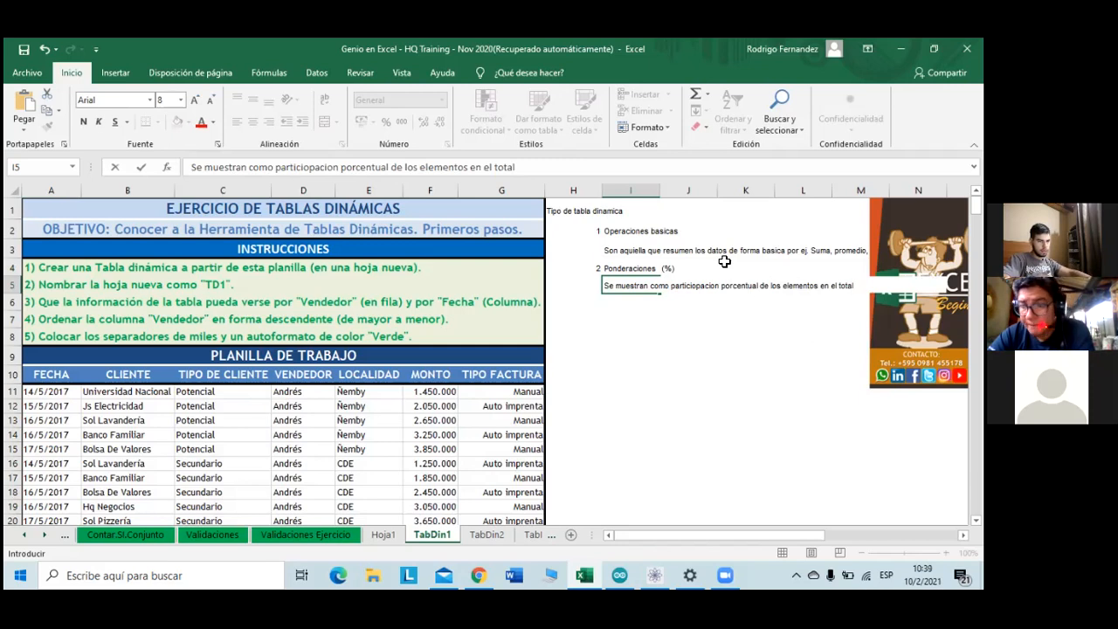
text( ponderado)
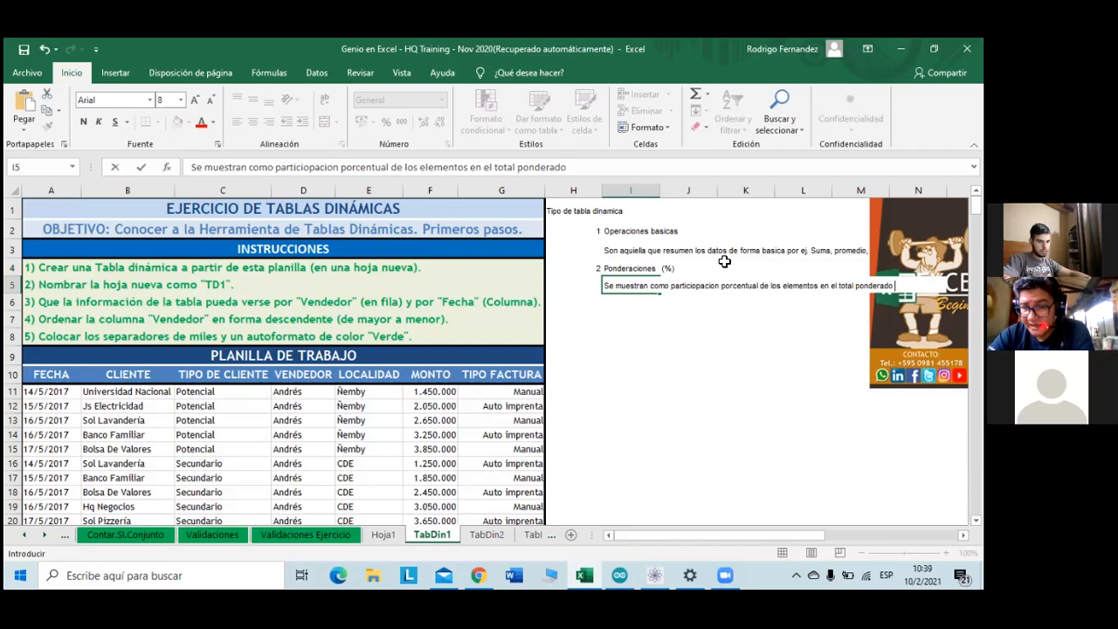
key(Return)
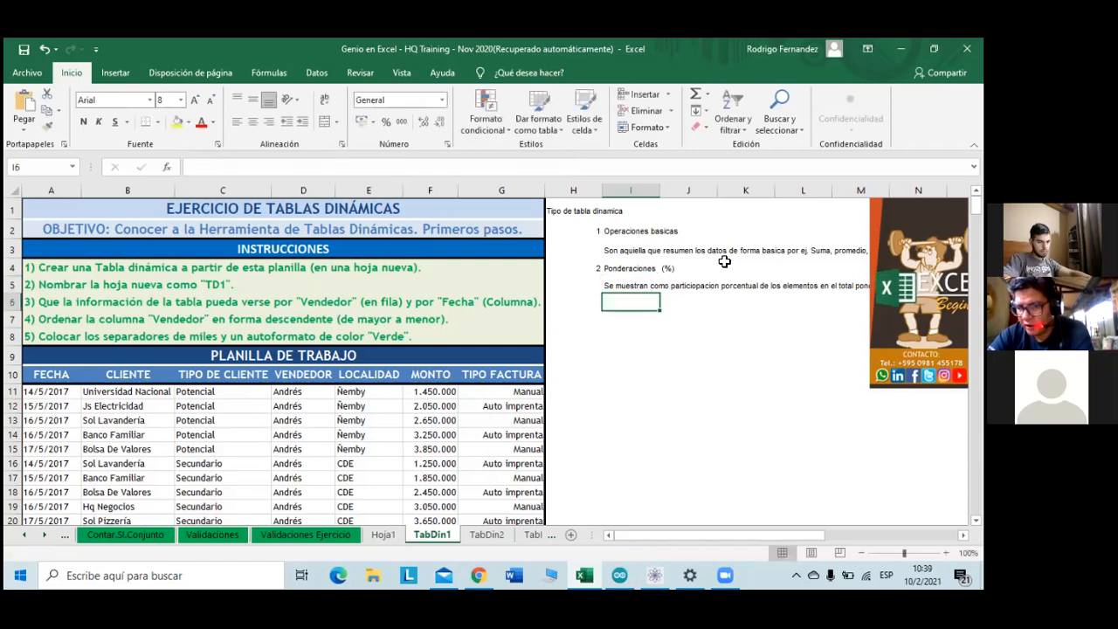
- Start an example line in cell I6 with the text "ej: % del total, % de la columna, % de la fula,"
text(ej:)
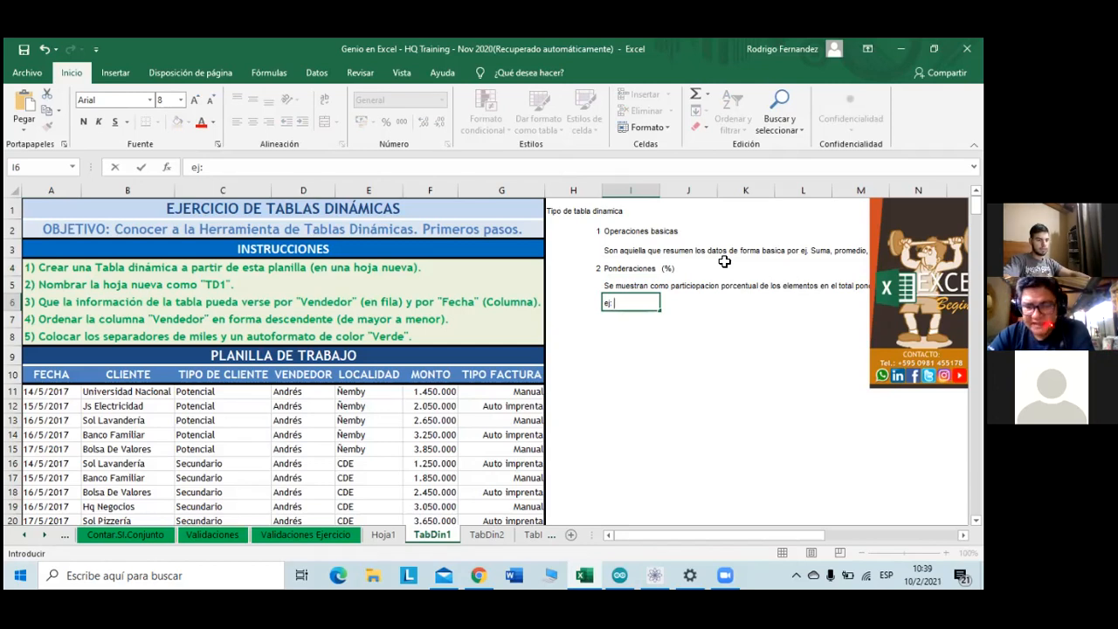
text(por)
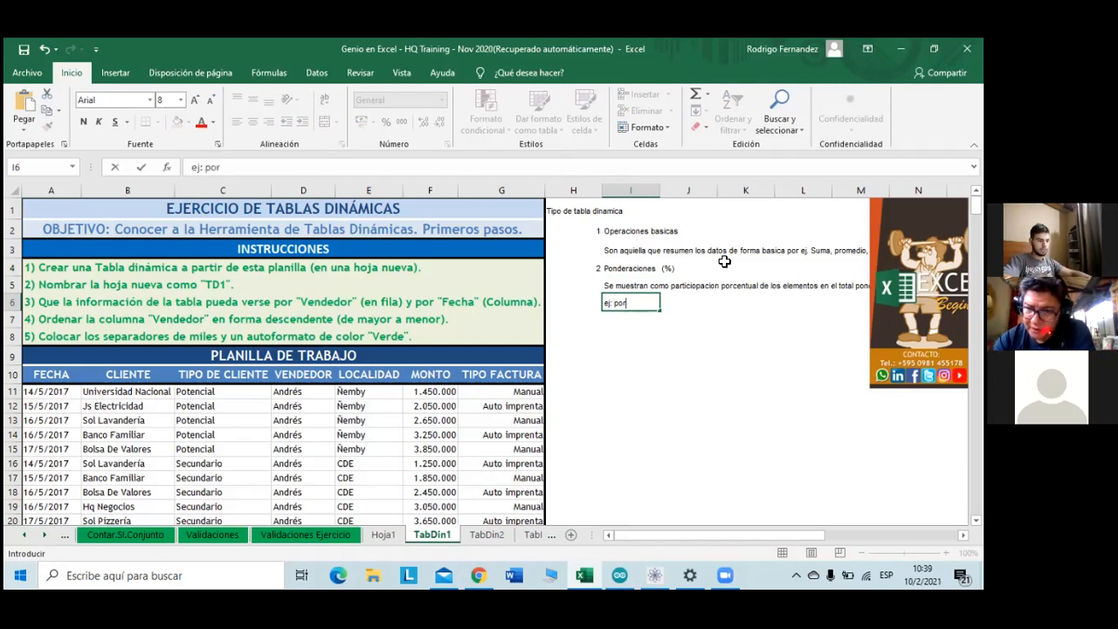
key(BackSpace)
key(BackSpace)
key(BackSpace)
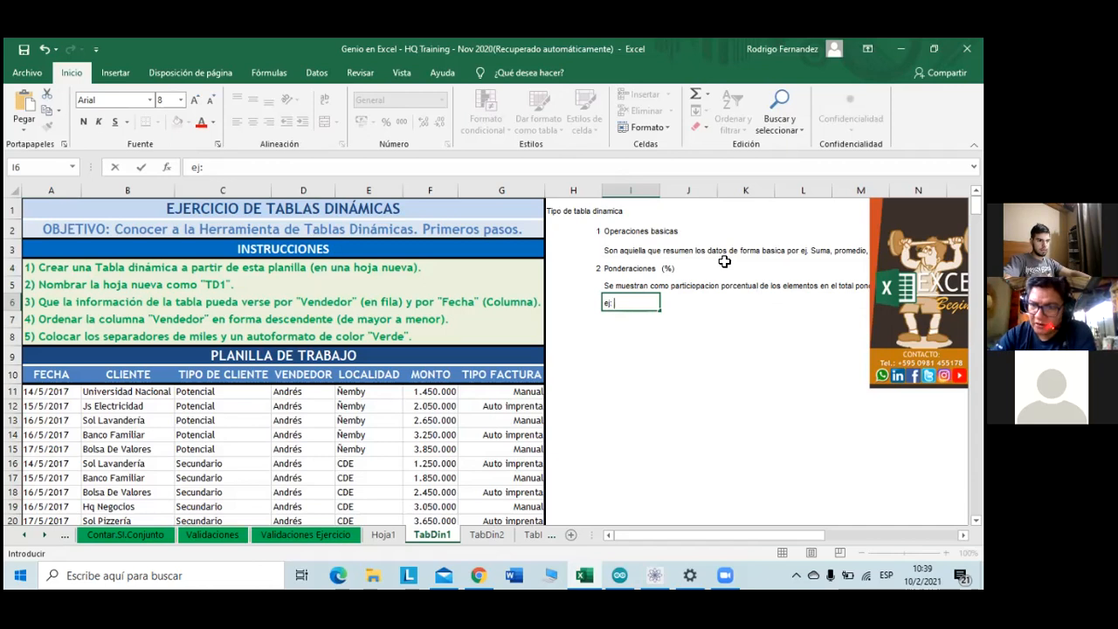
text(%;)
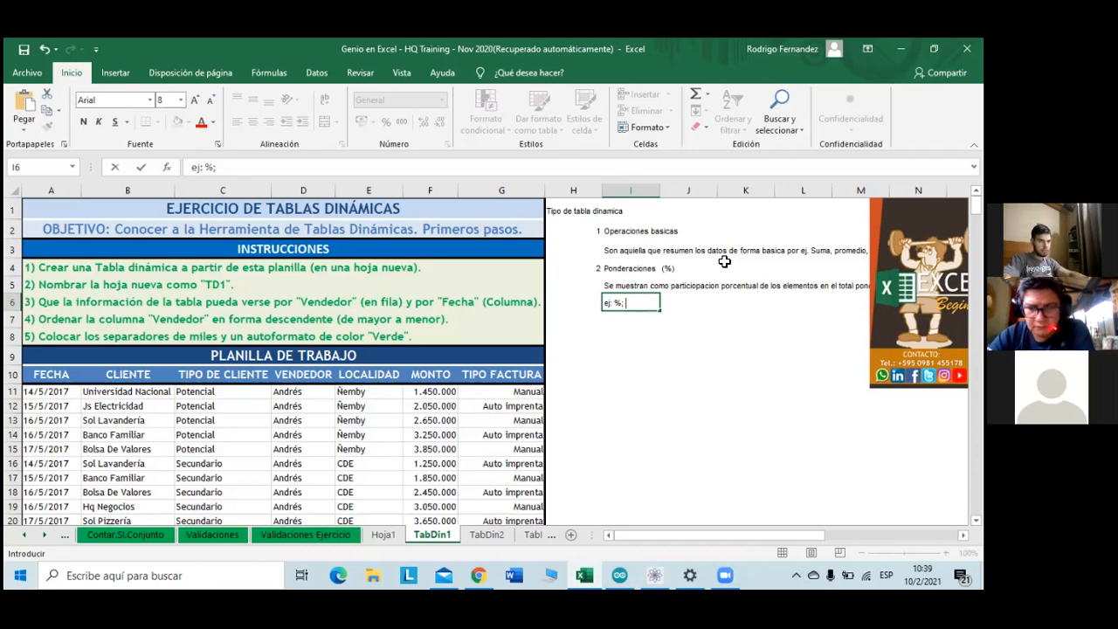
key(BackSpace)
key(BackSpace)
text(del)
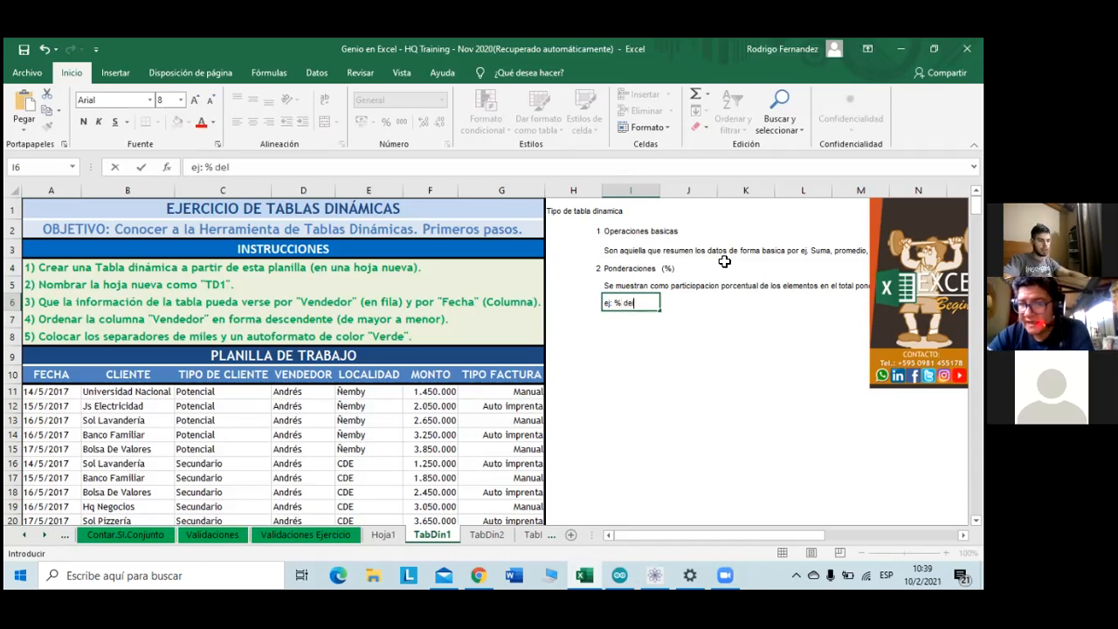
text( total,)
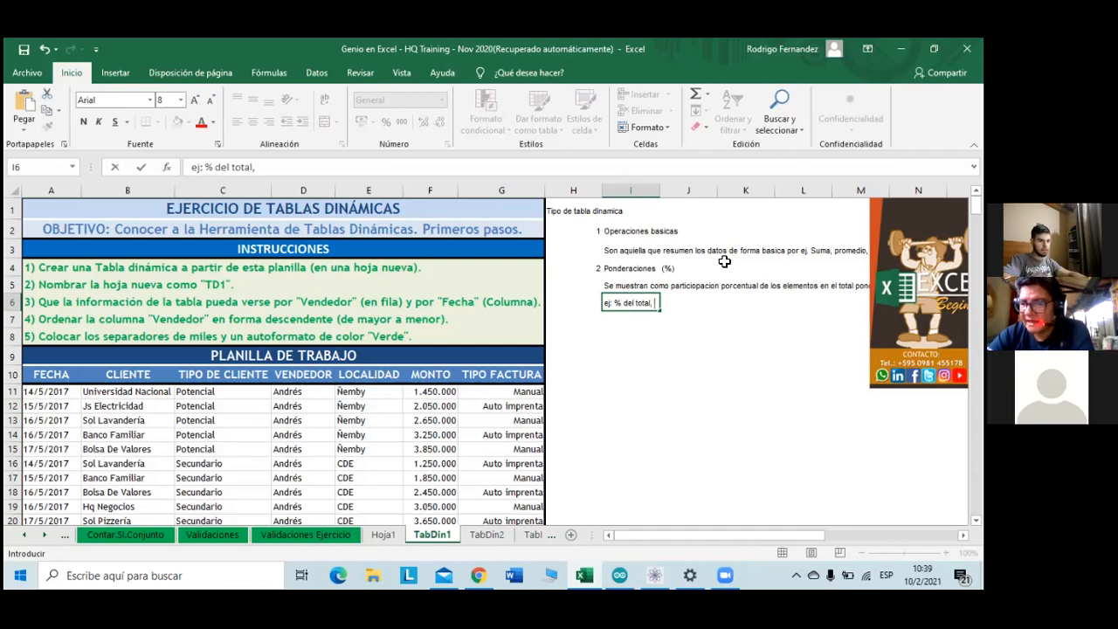
text(%)
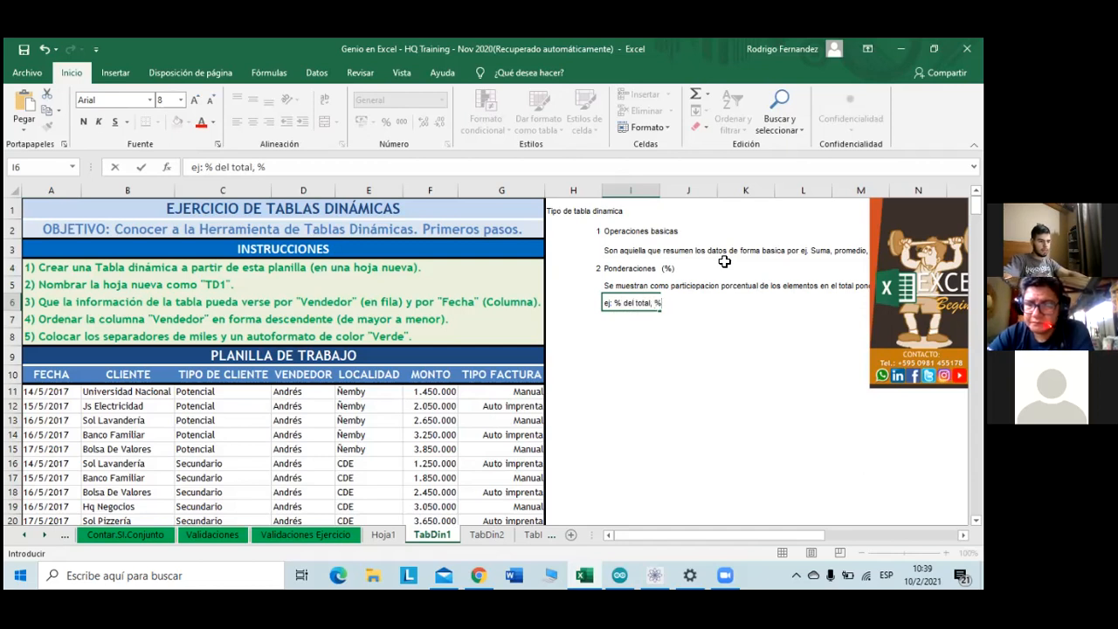
text( de la col)
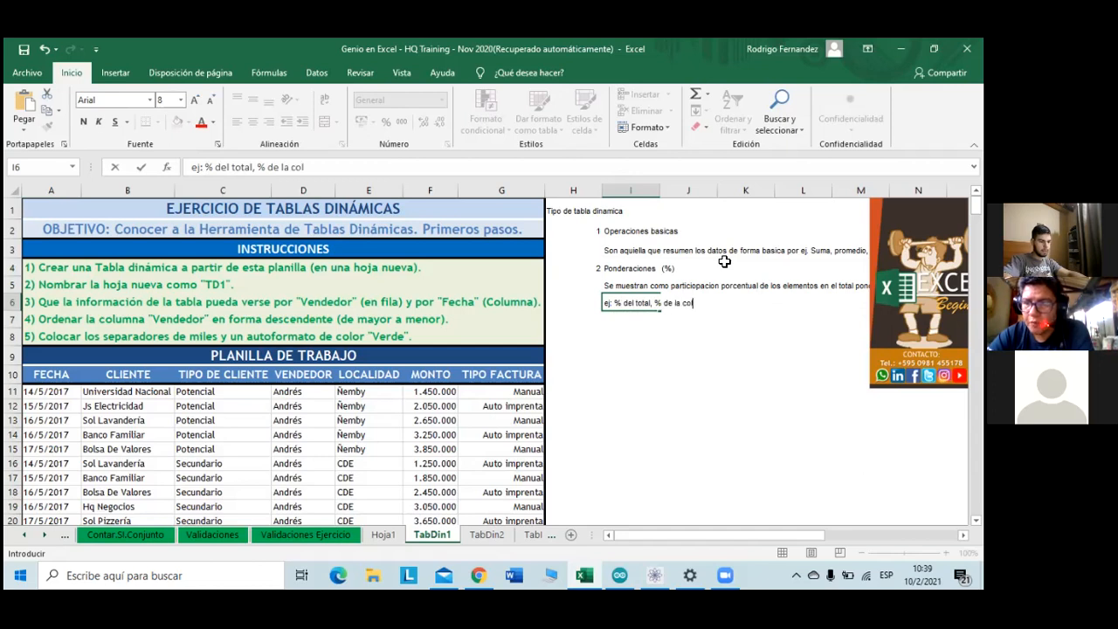
text(umna, )
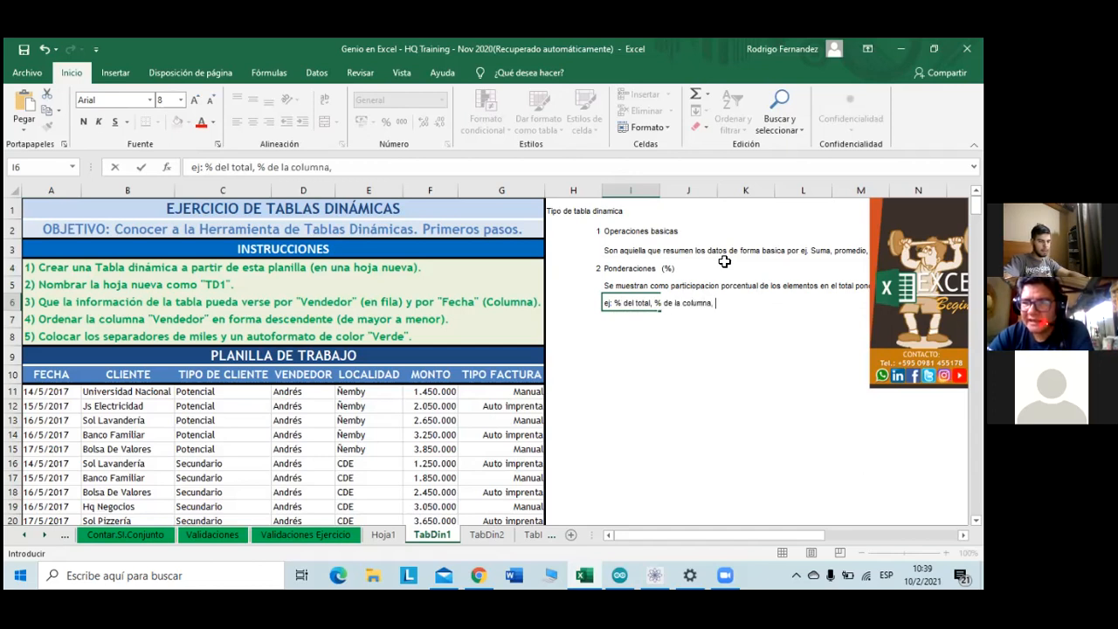
text(% de la)
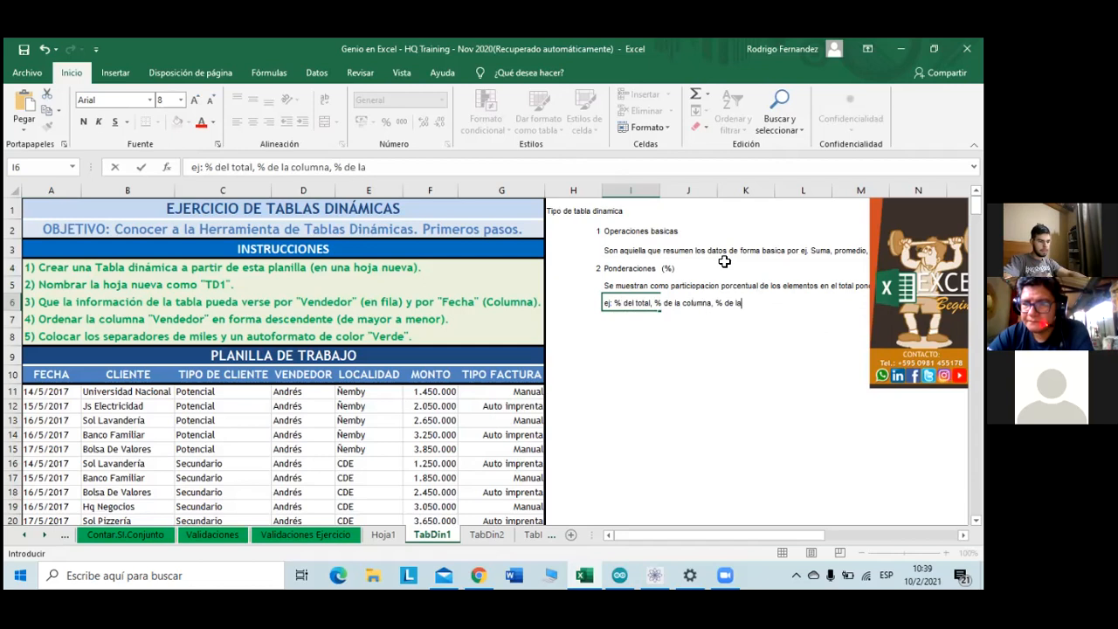
text( fula,)
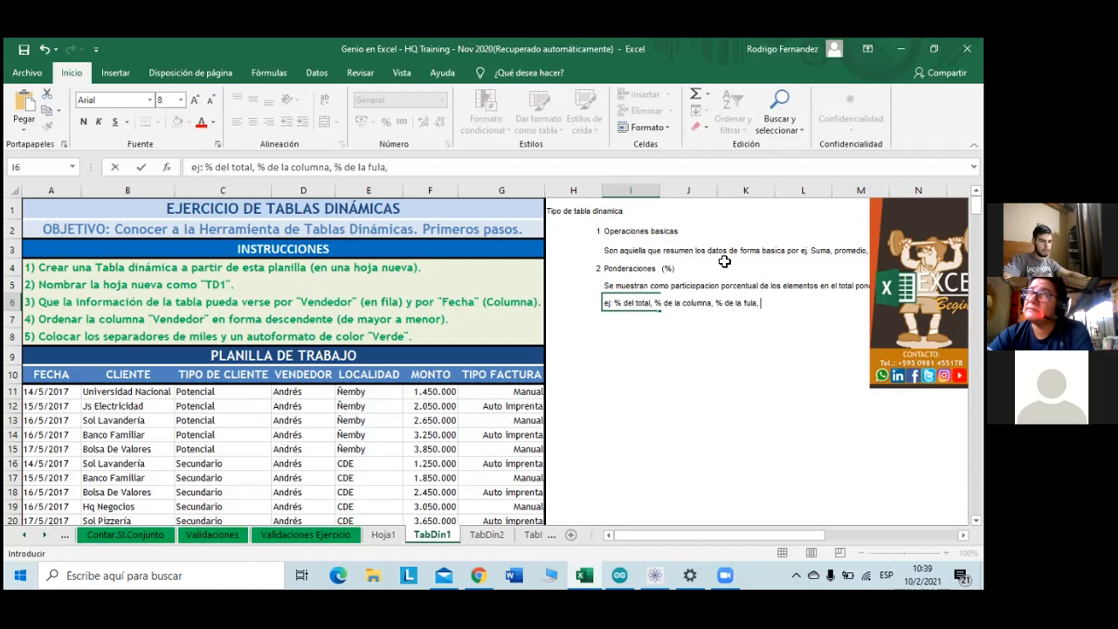
- Correct "fula" to "fila" in cell I6 and complete the line with "diferencia de, % de la diferencia de"
click(380, 171)
key(BackSpace)
text(ila,)
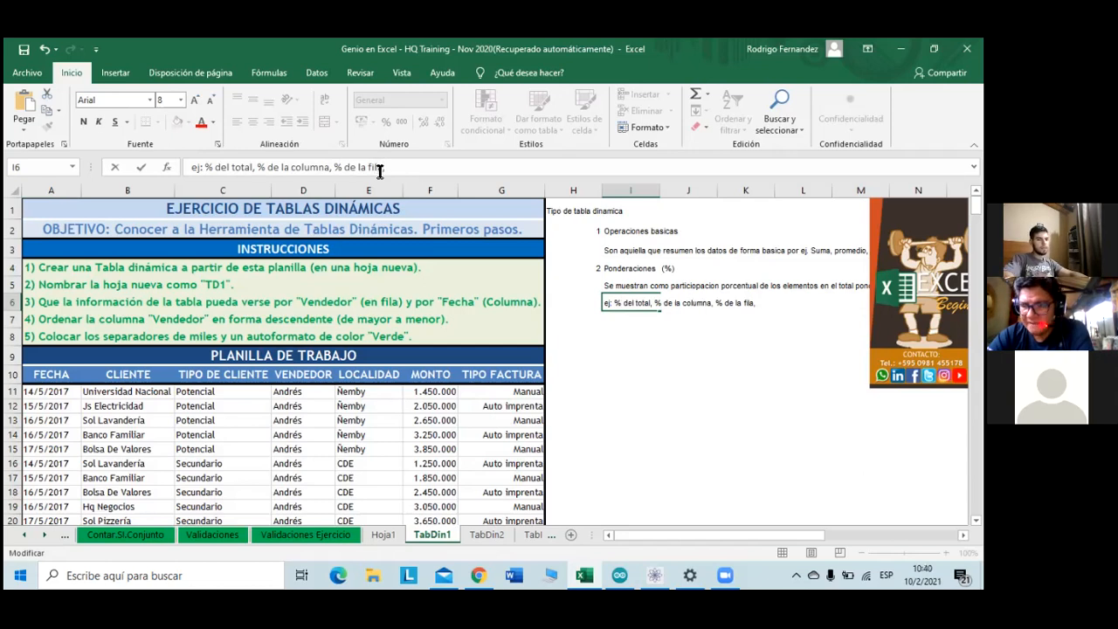
text( diferencia de)
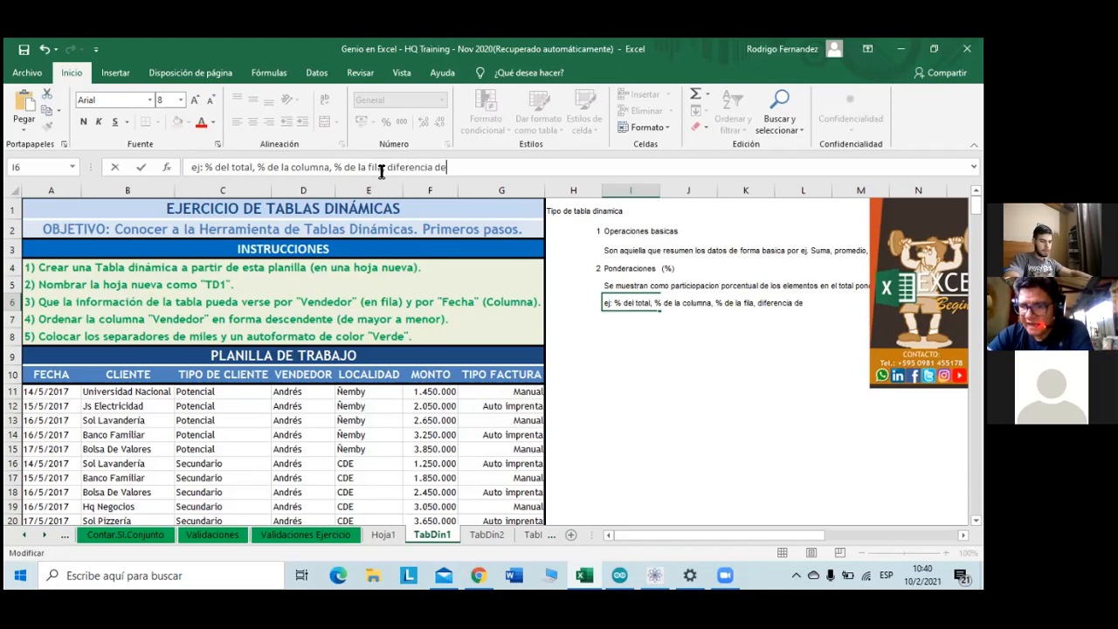
text(, % de la du)
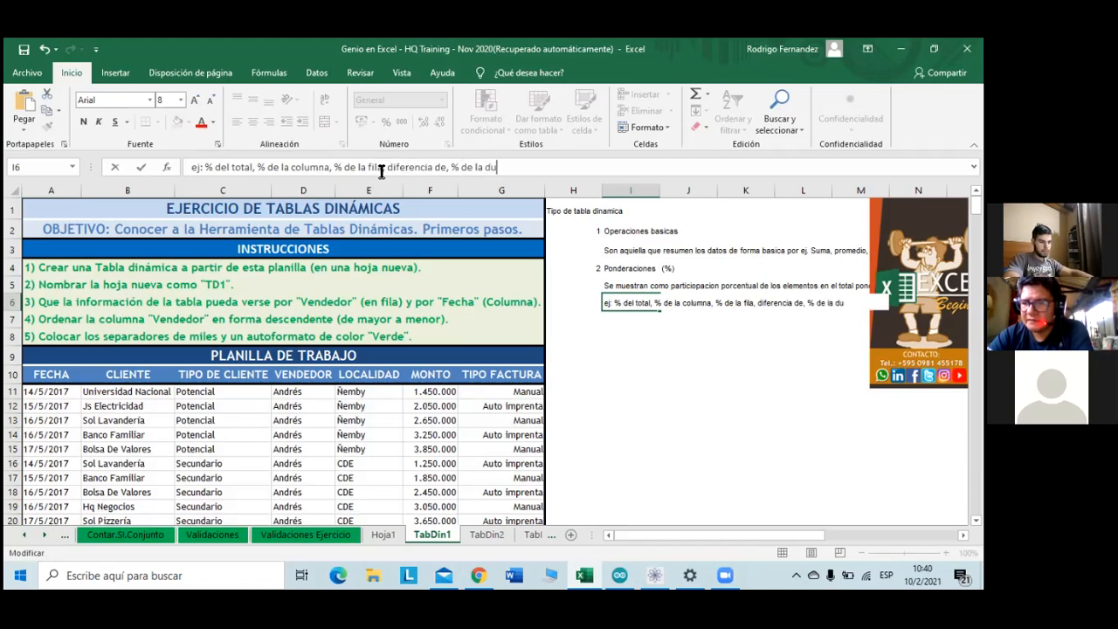
key(BackSpace)
text(iferencia )
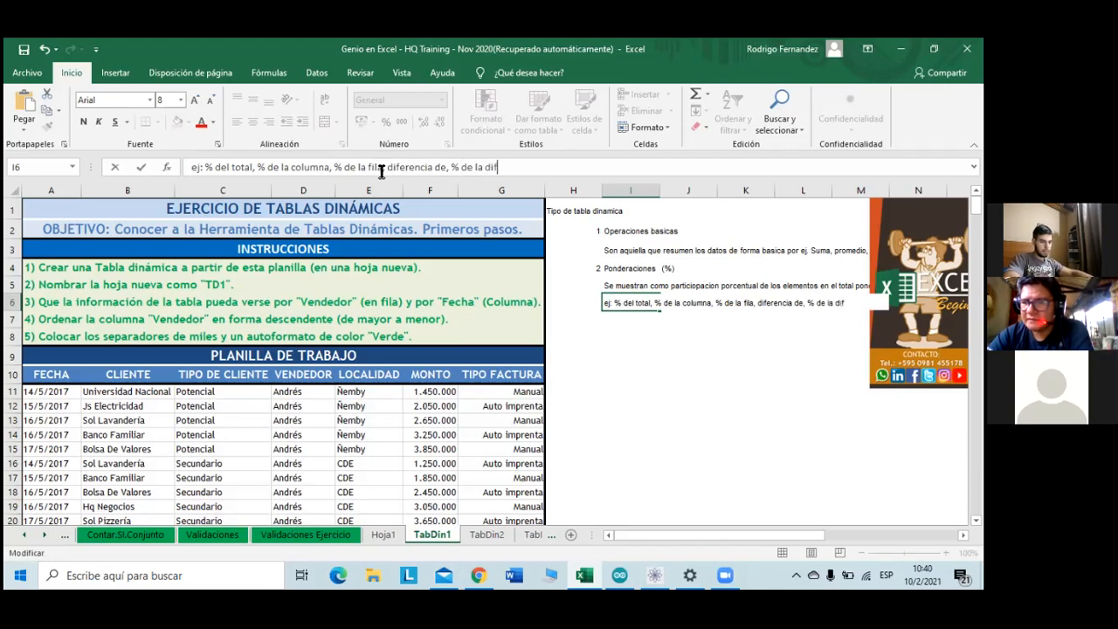
text(de)
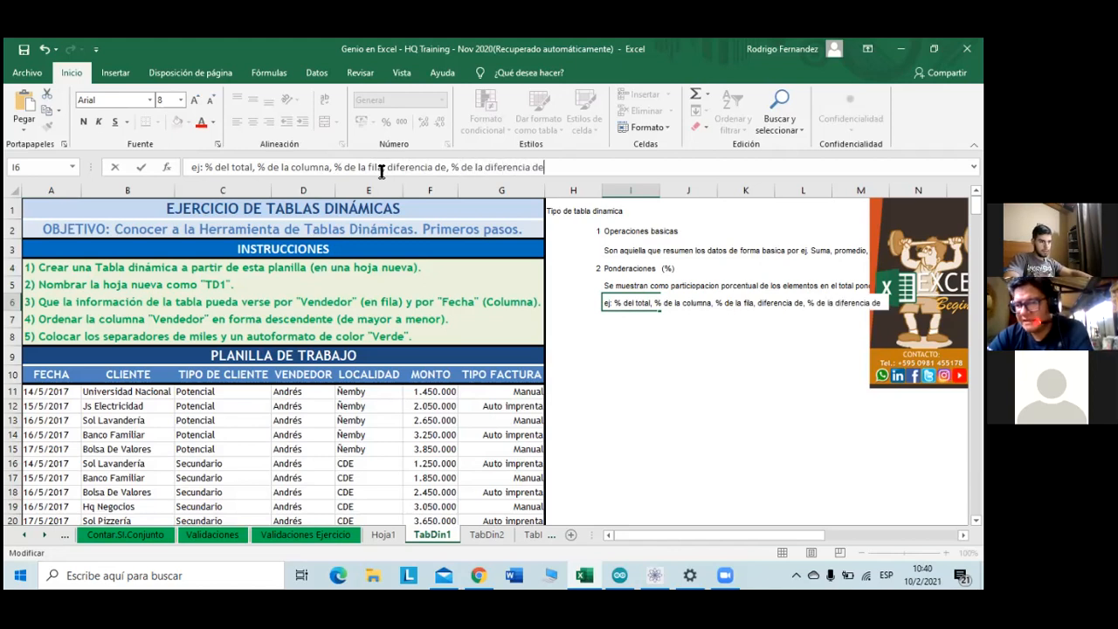
key(BackSpace)
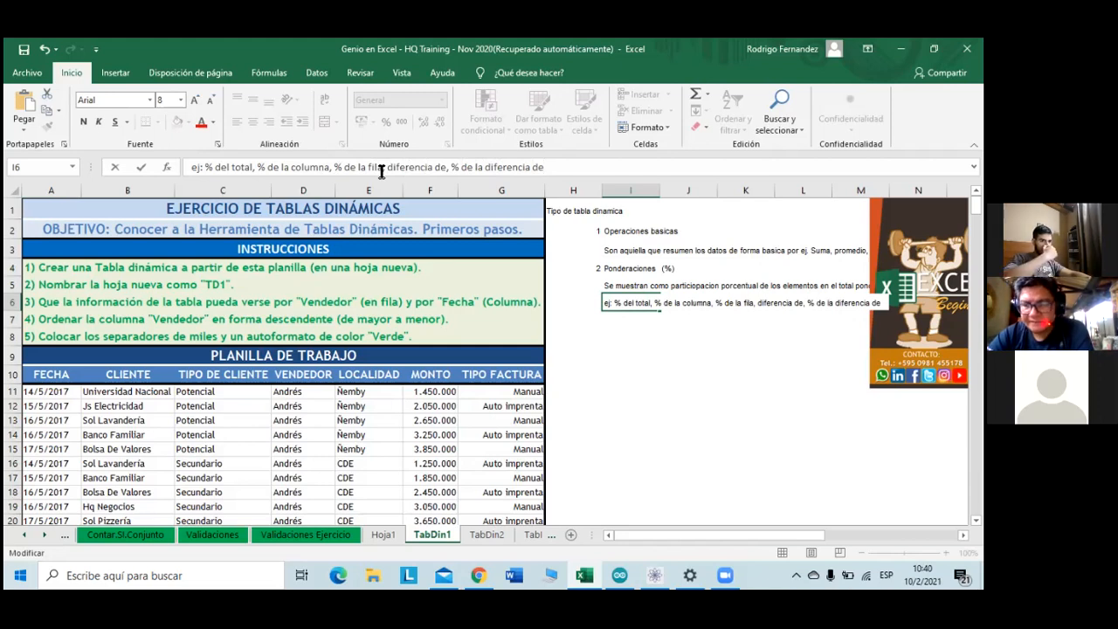
key(Return)
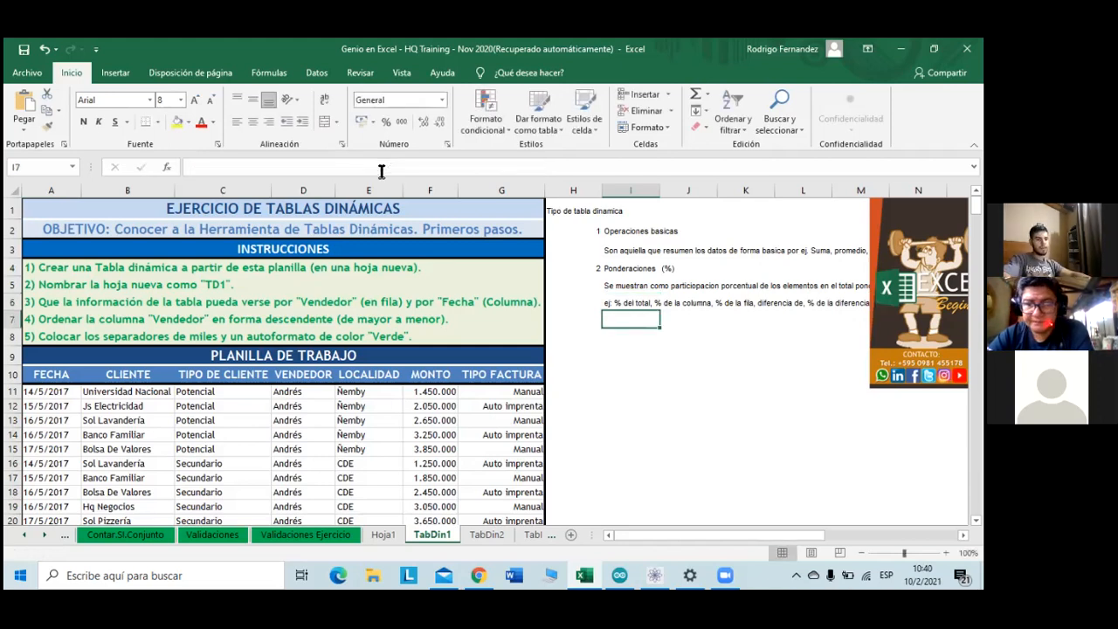
- Add item 3 to the notes by entering "3" in cell H7 and "Campos calculados" in cell I7
key(Left)
text(3)
key(Right)
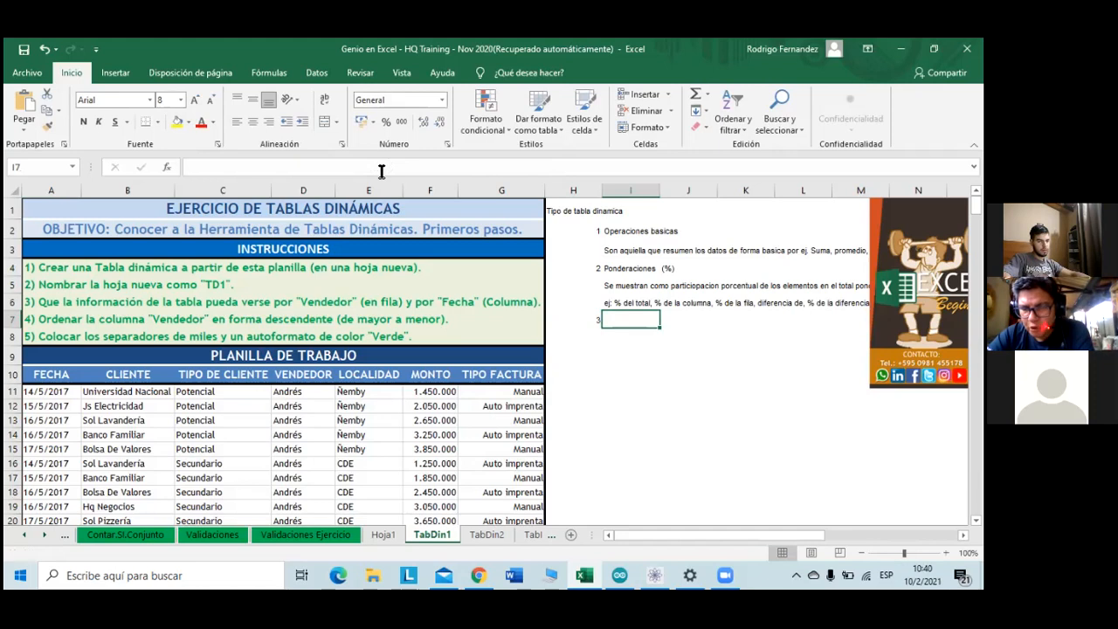
text(Campos calculados)
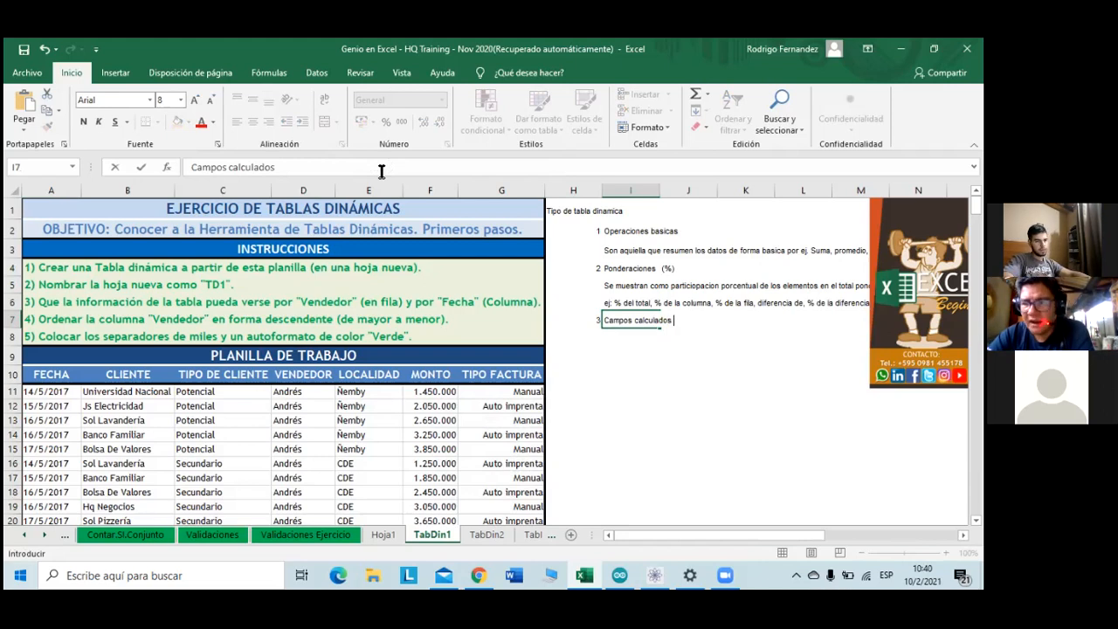
key(Return)
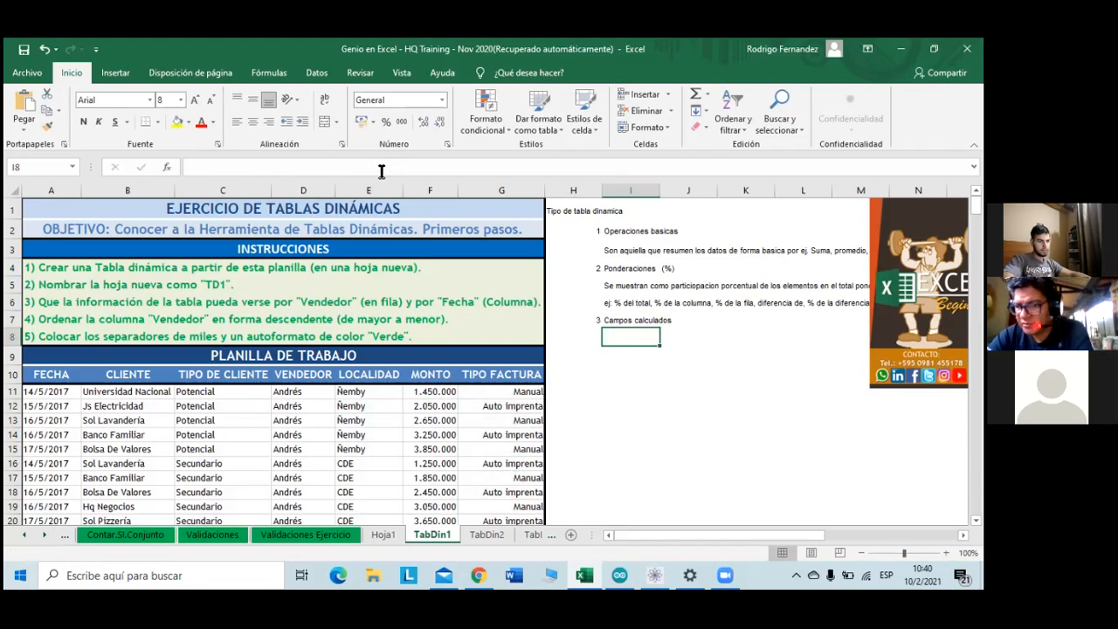
key(Right)
key(Up)
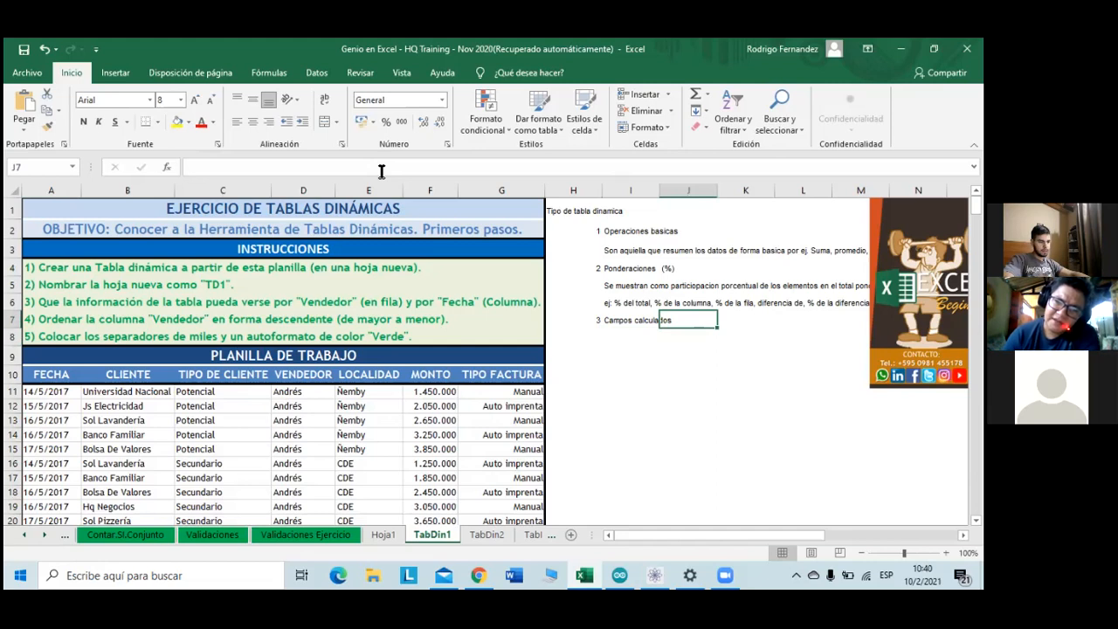
text(()
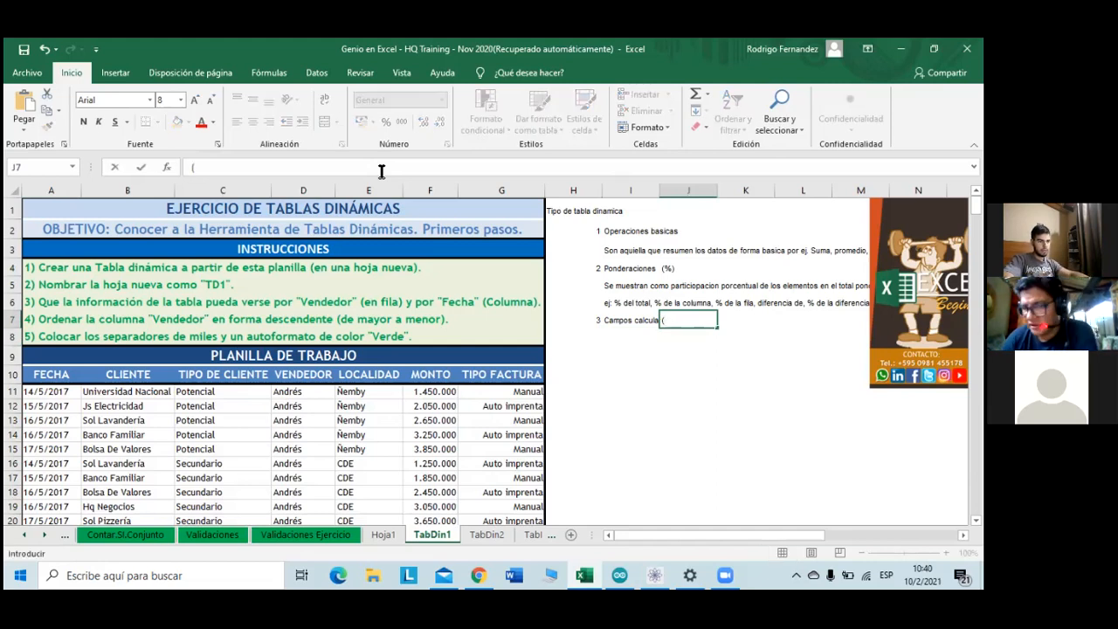
key(BackSpace)
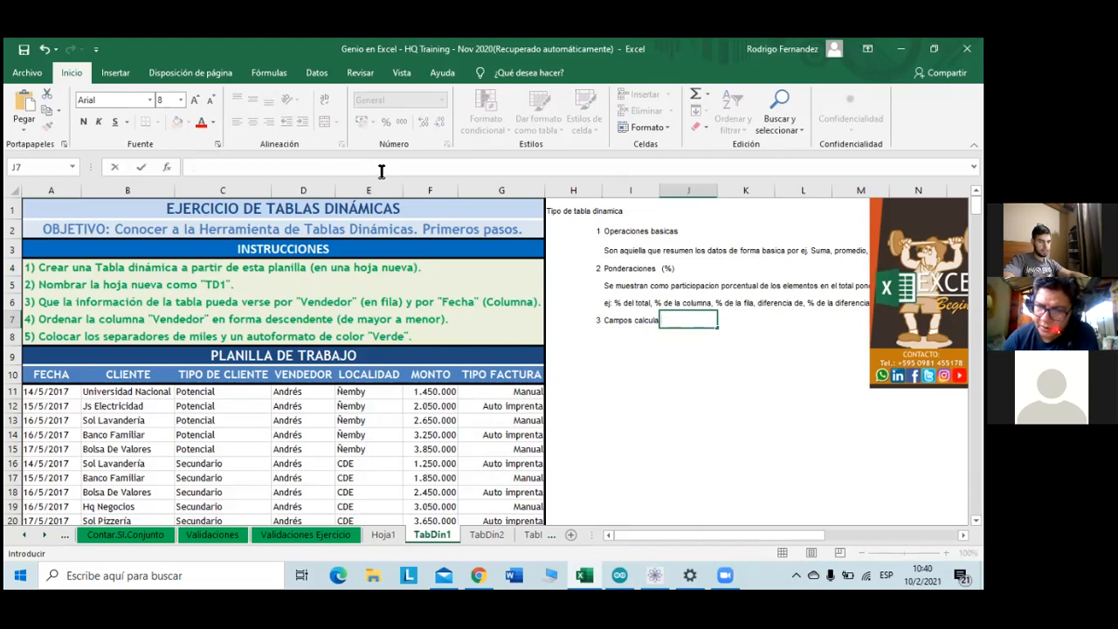
- Append "(fx)" to the "Campos calculados" text in cell I7
key(Left)
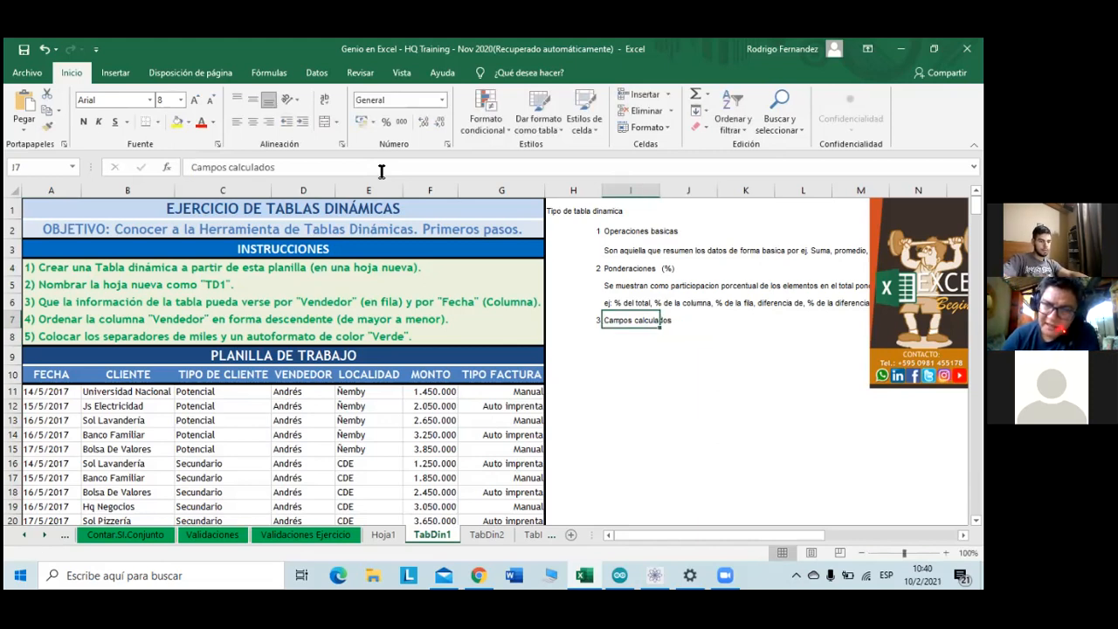
click(384, 171)
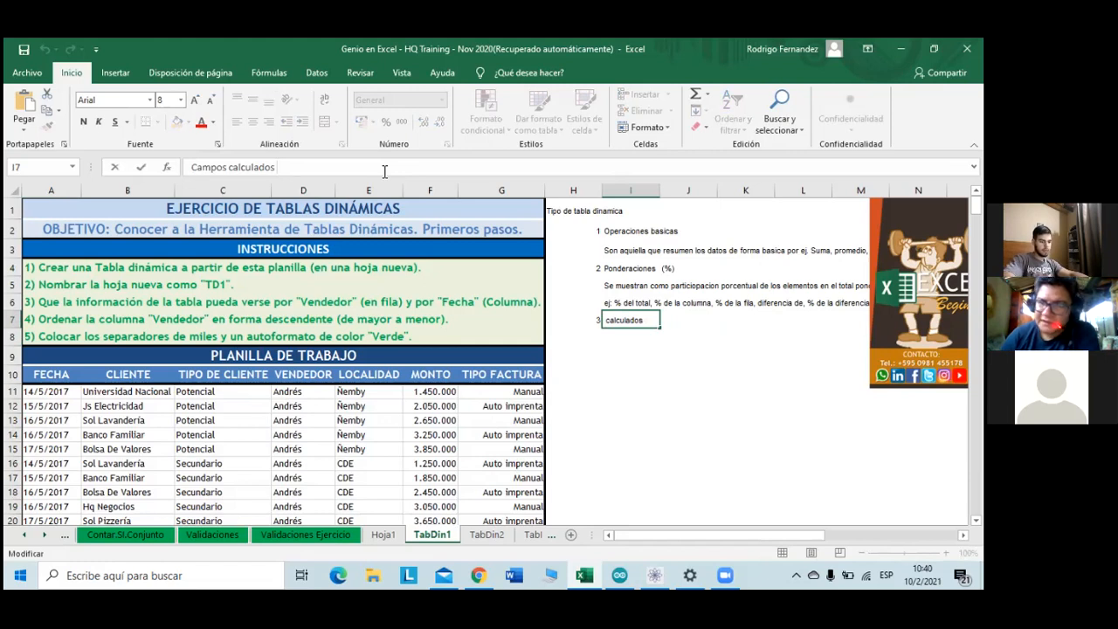
text(()
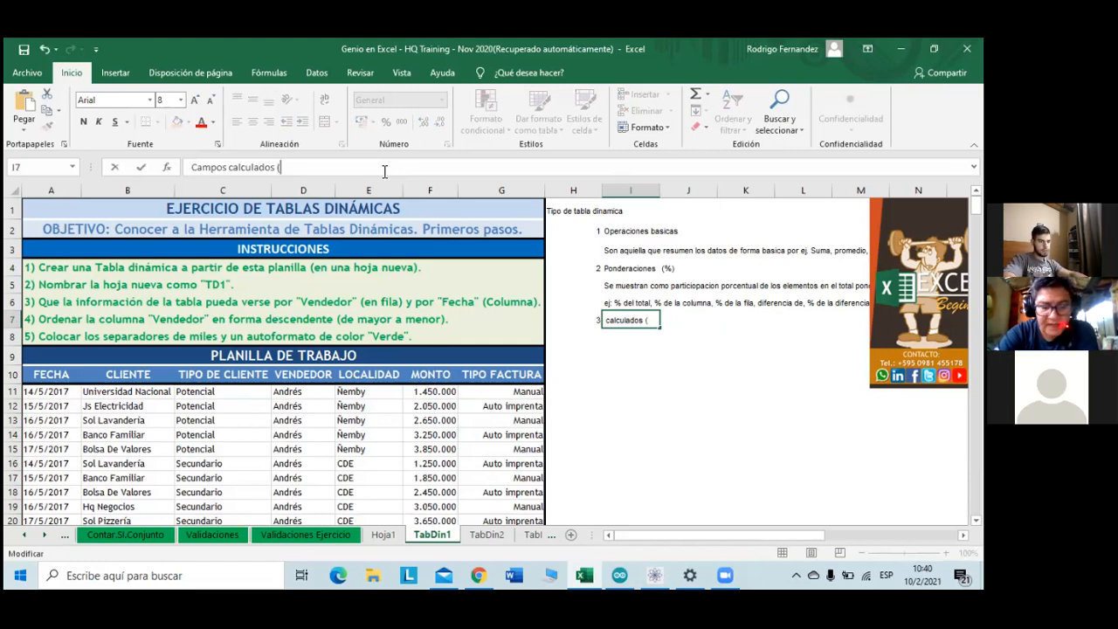
text(fx)
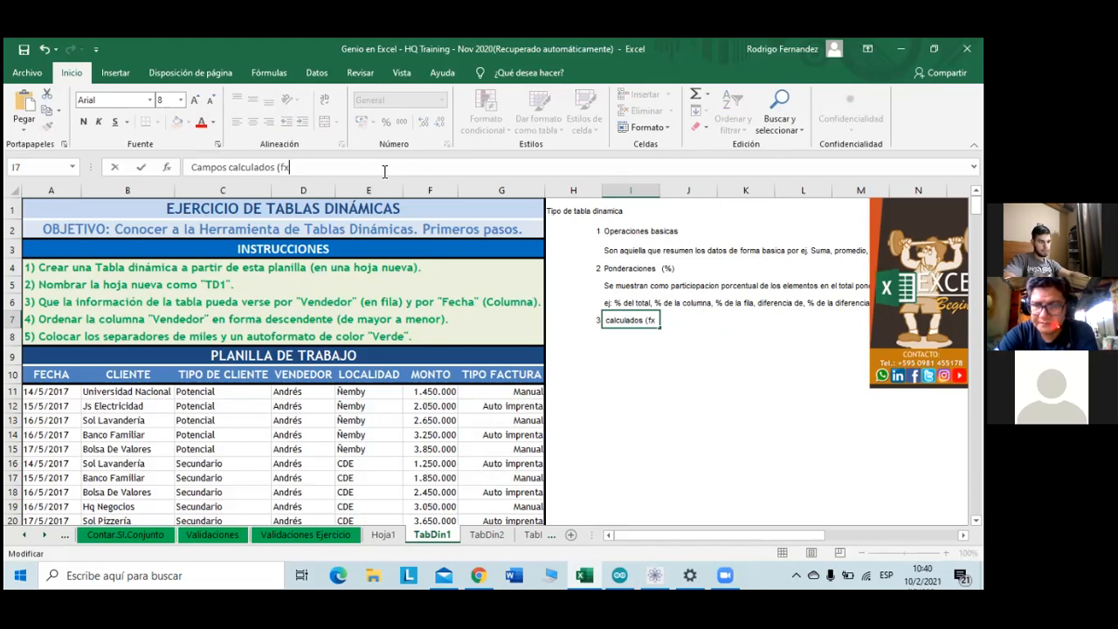
text())
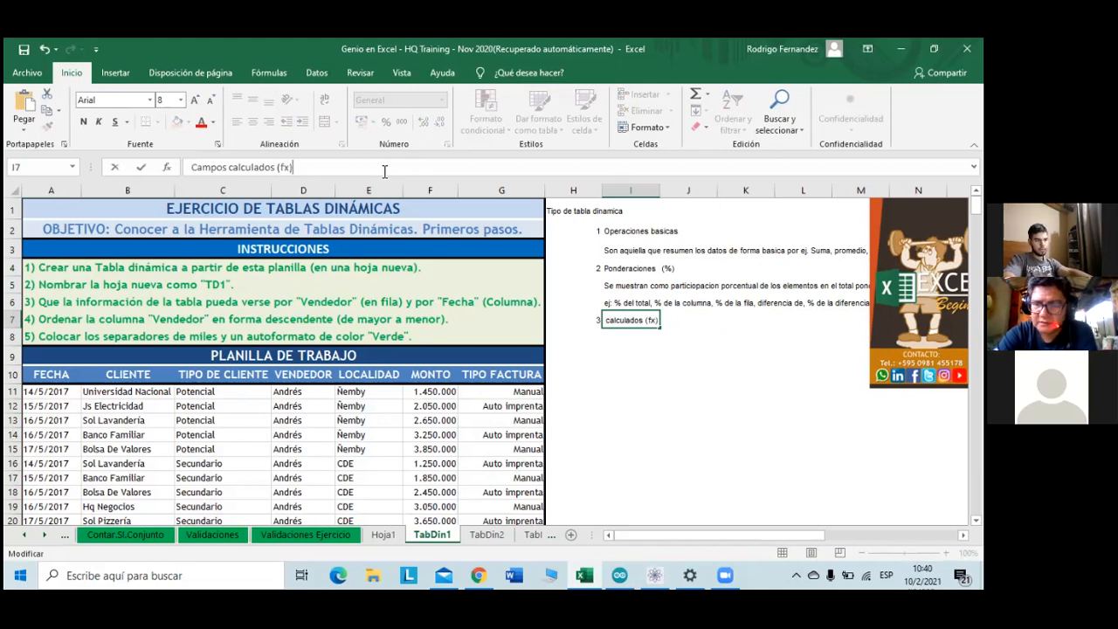
key(Return)
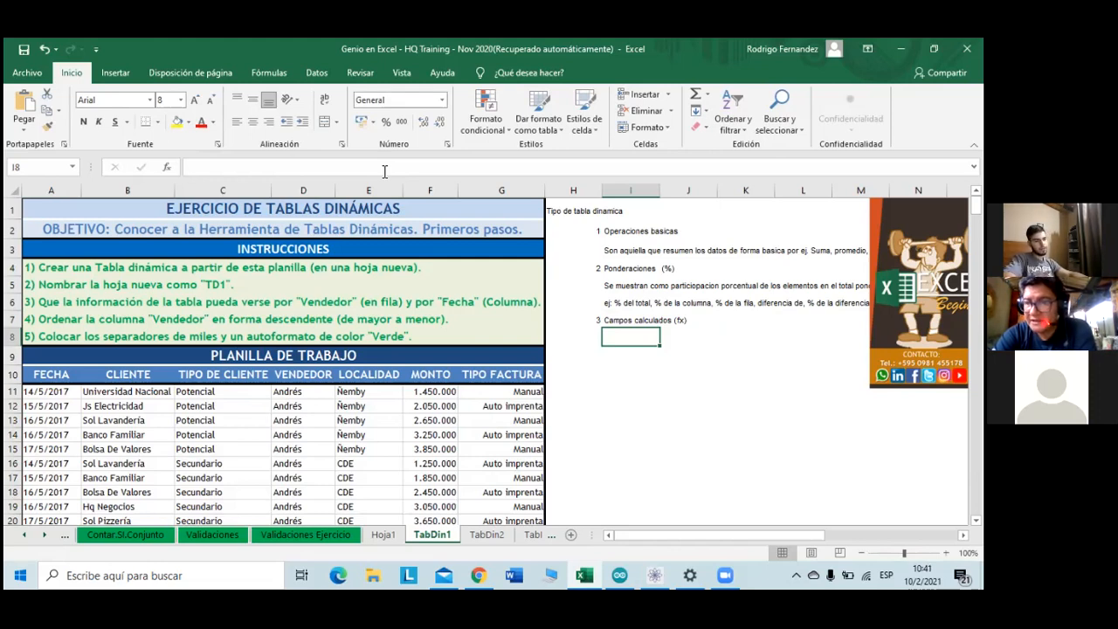
- Enter the note "Se puede personalizar un campo con una formula" in cell I8
text(S)
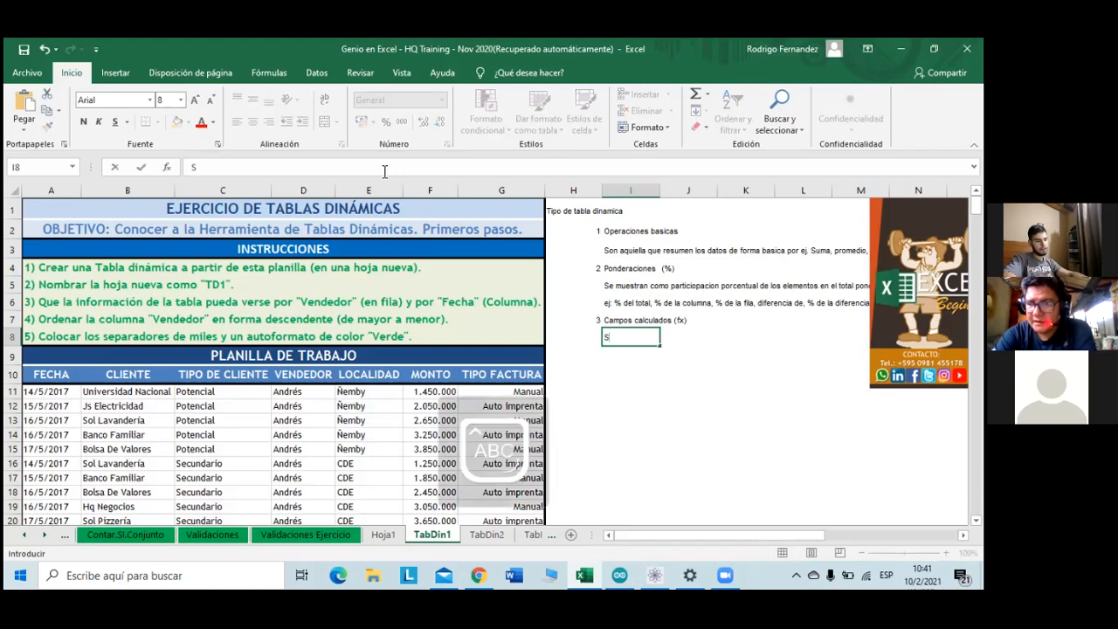
text(e pude)
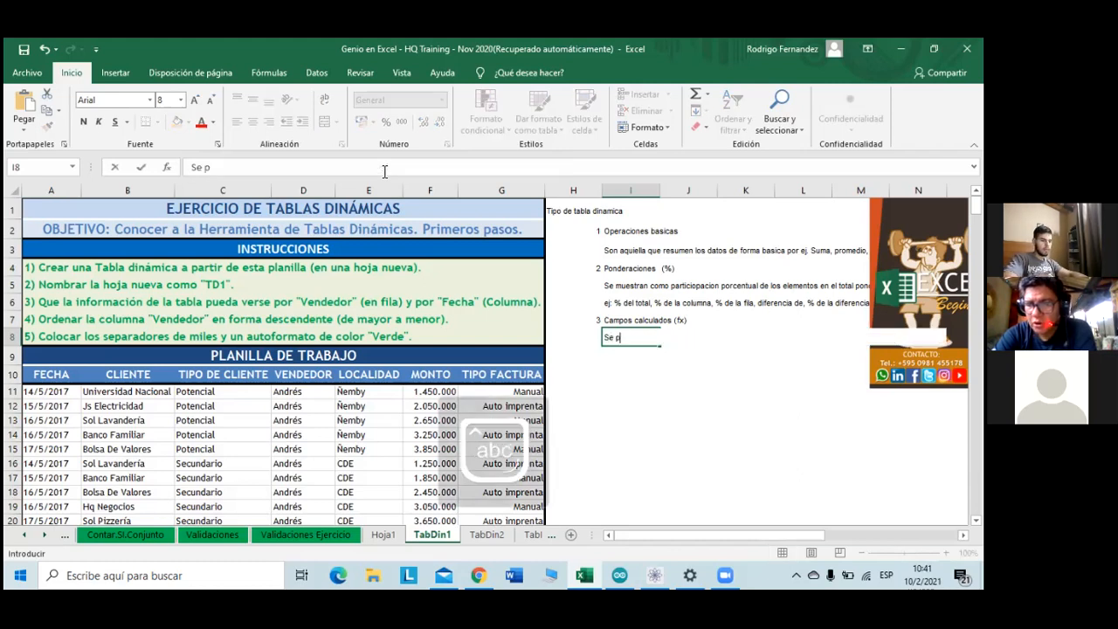
key(BackSpace)
key(BackSpace)
text(ede person)
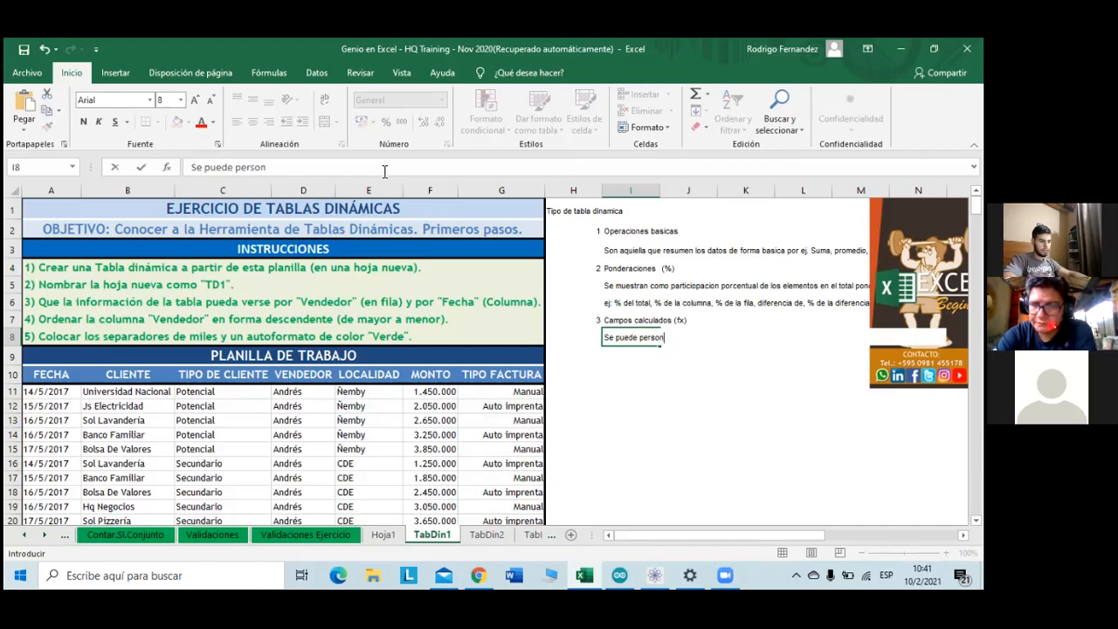
text(alizar un c)
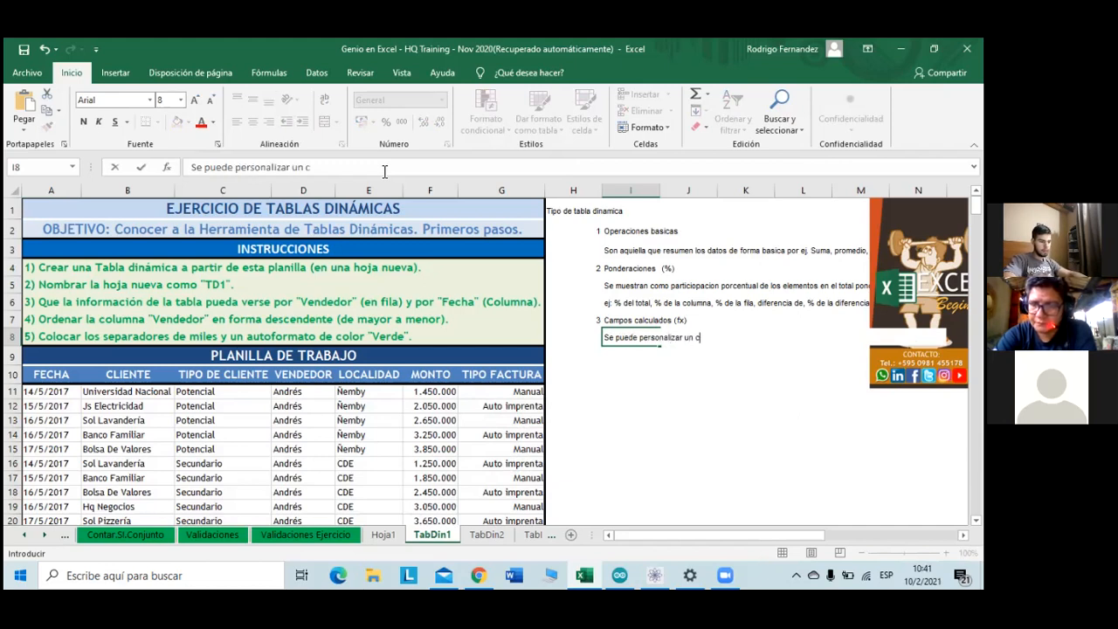
text(ampo con una formua)
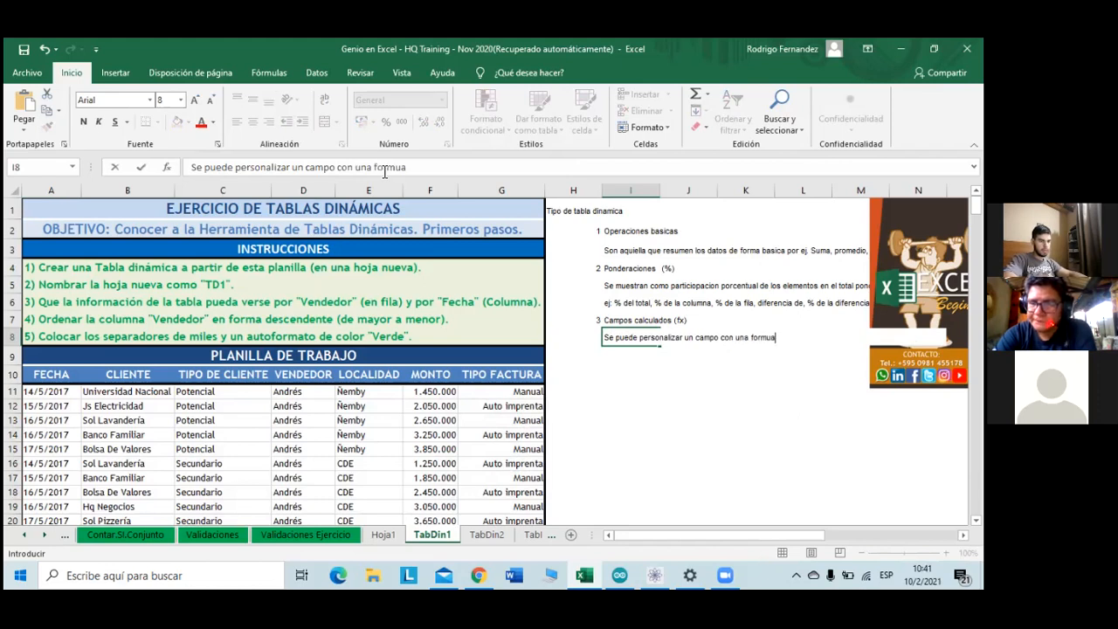
key(BackSpace)
text(la)
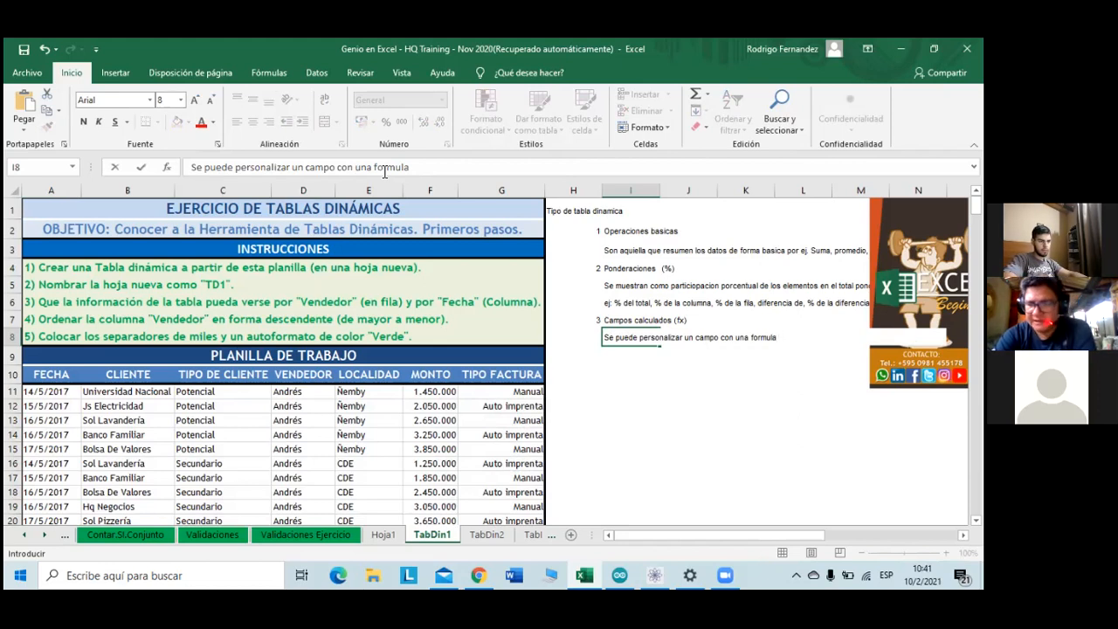
key(Return)
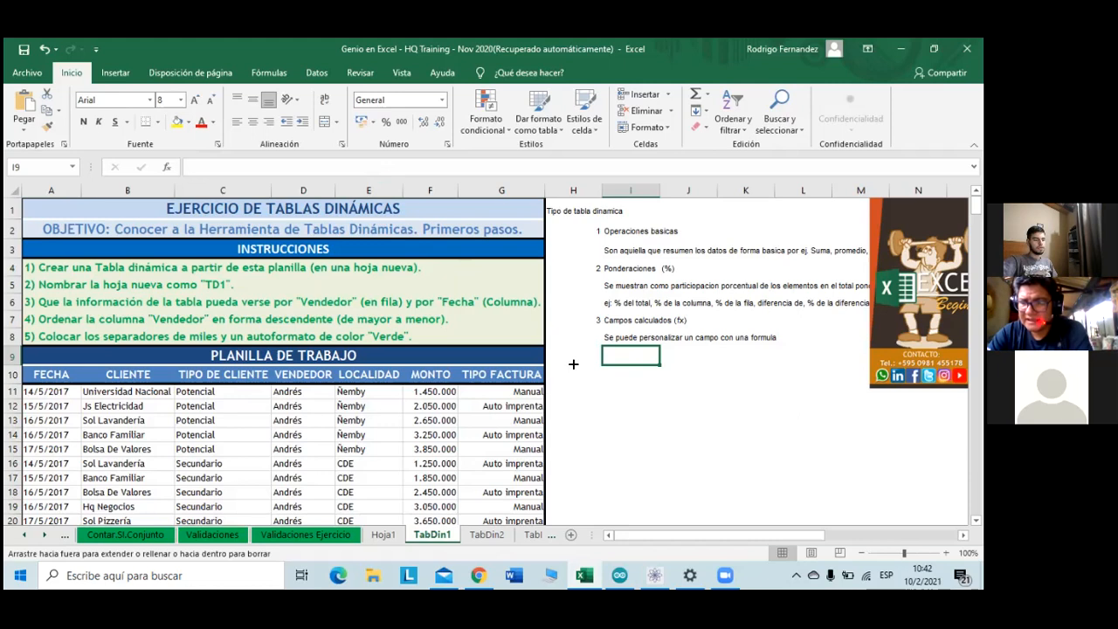
drag(573, 363, 647, 356)
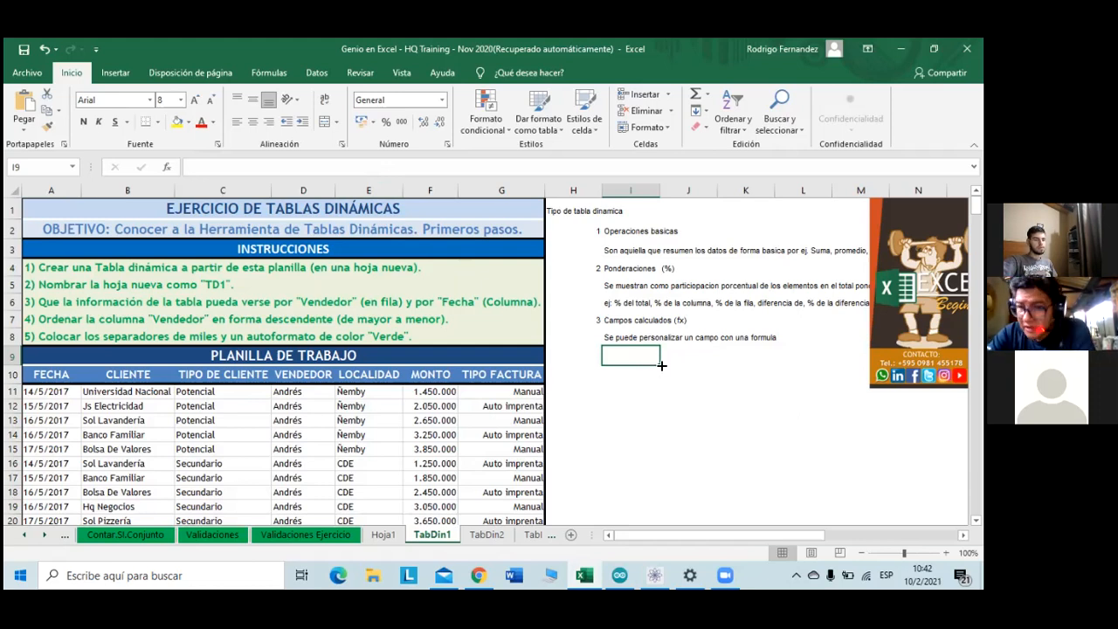
drag(661, 366, 730, 376)
drag(758, 363, 932, 363)
click(673, 370)
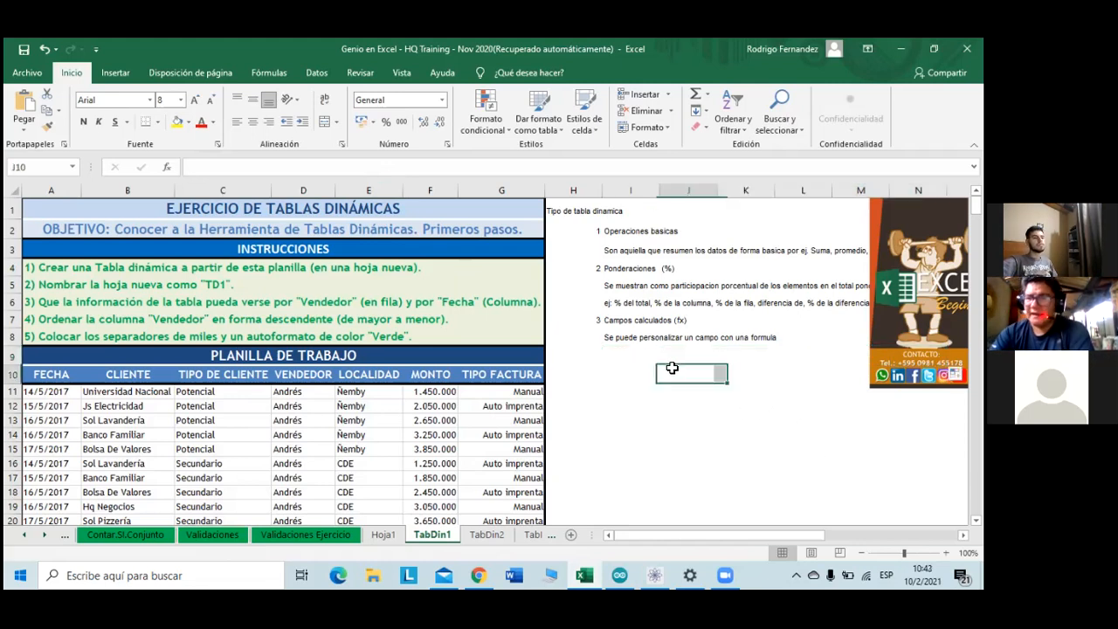
drag(649, 355, 667, 364)
click(670, 368)
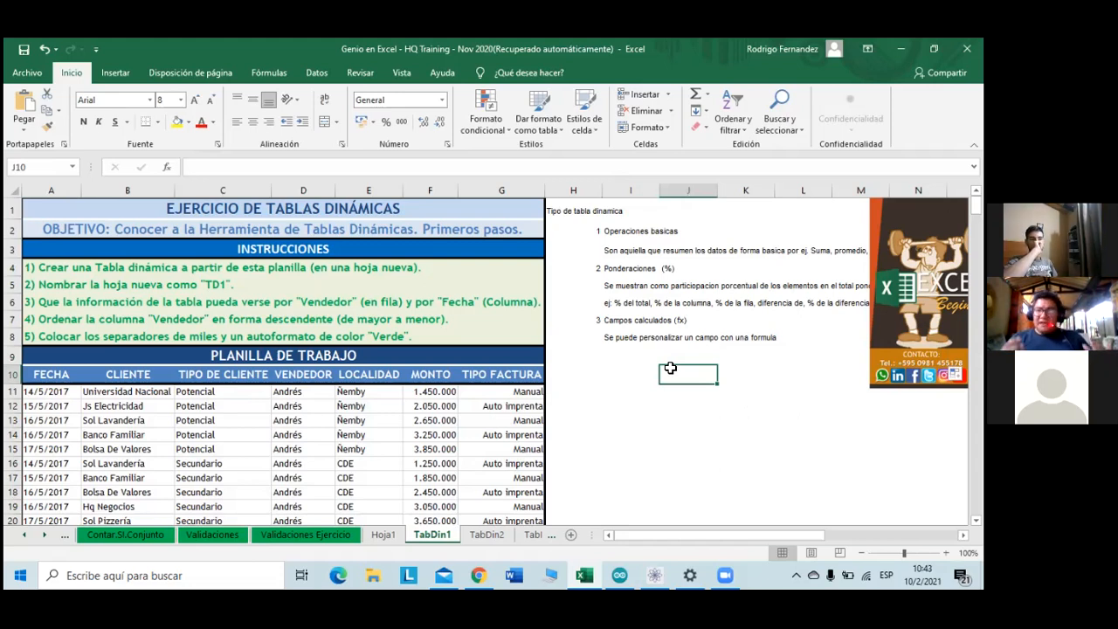
- Merge and center the "Tipo de tabla dinamica" heading across cells H1:M1
click(580, 207)
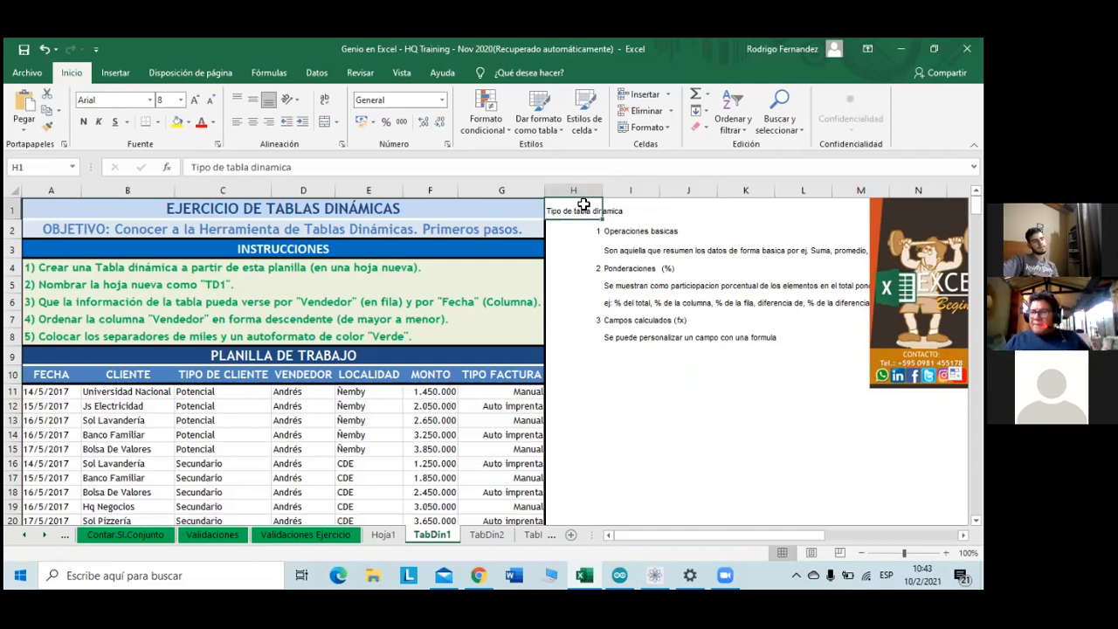
drag(583, 205, 861, 232)
drag(573, 210, 861, 210)
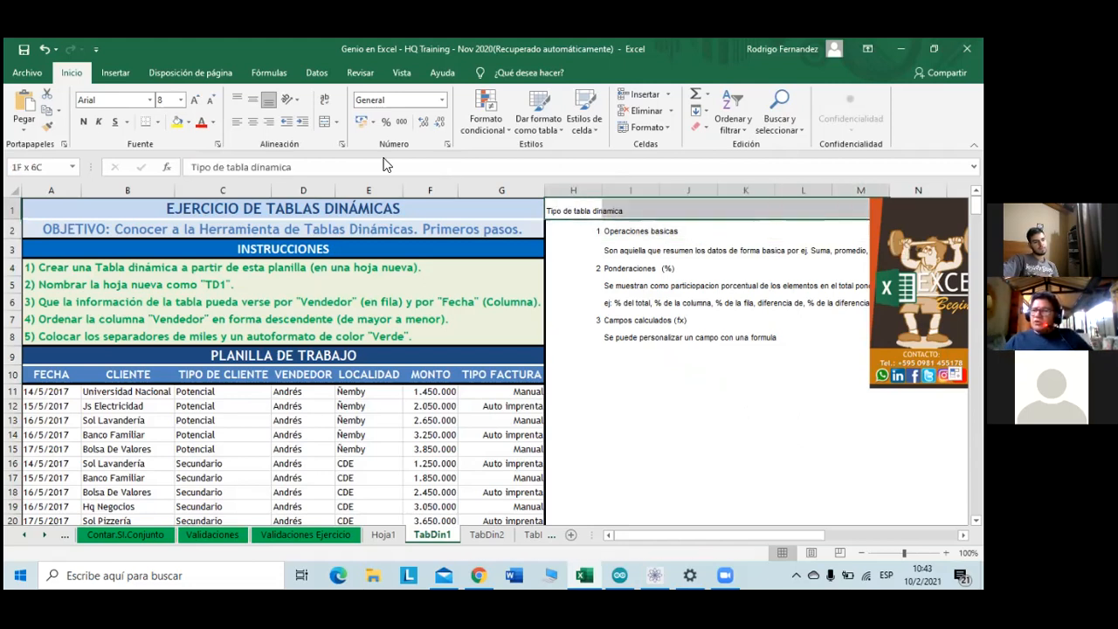
click(324, 121)
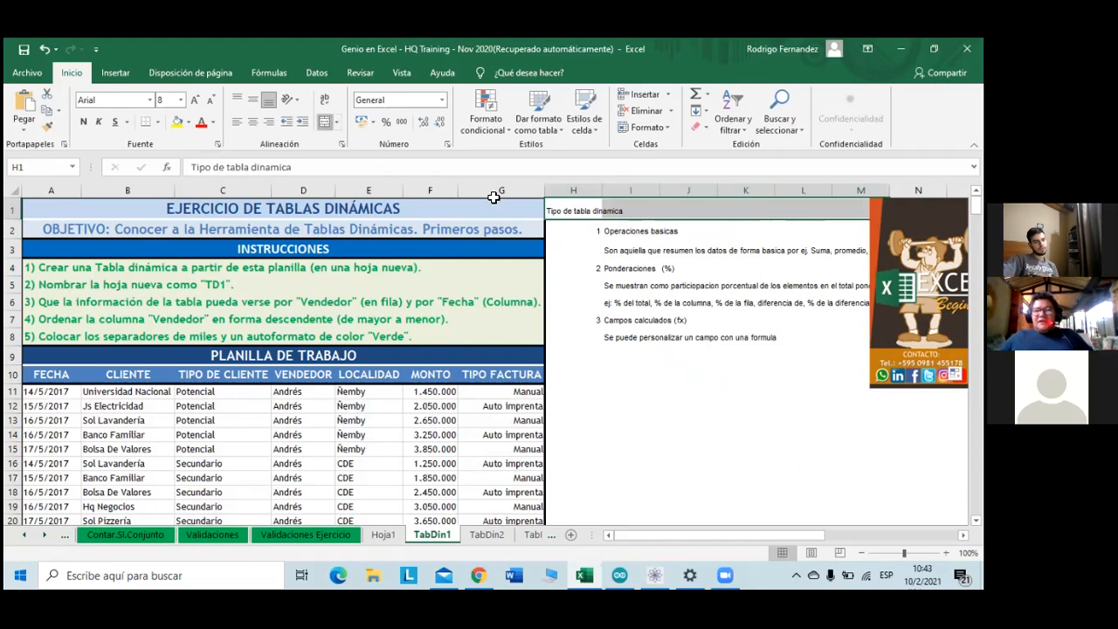
click(690, 268)
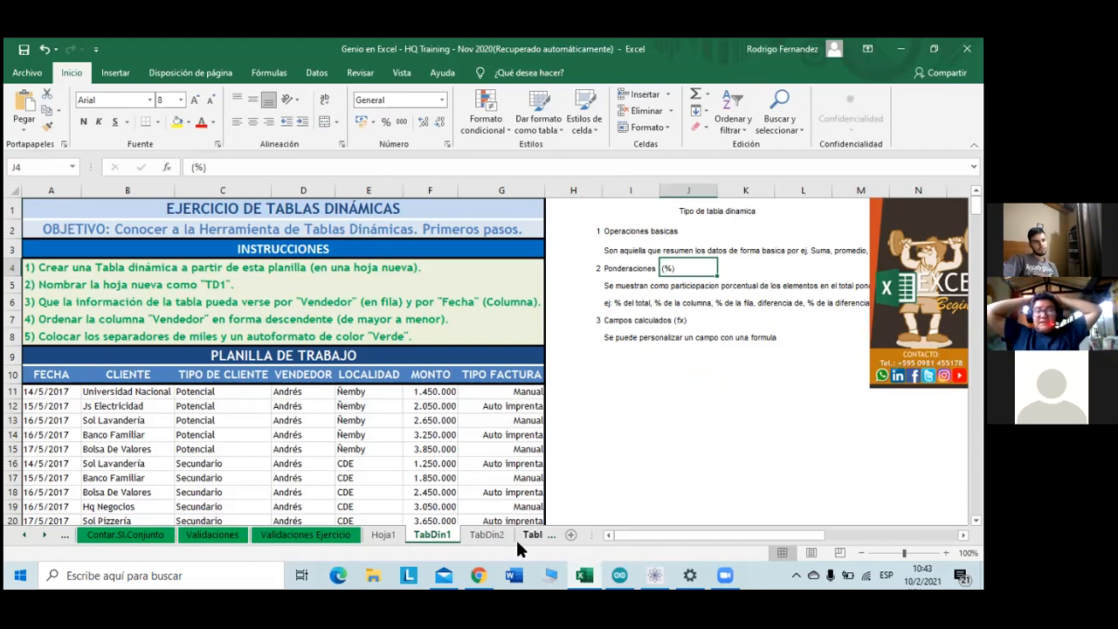
- Delete the Hoja1 sheet containing the earlier pivot table
right_click(387, 537)
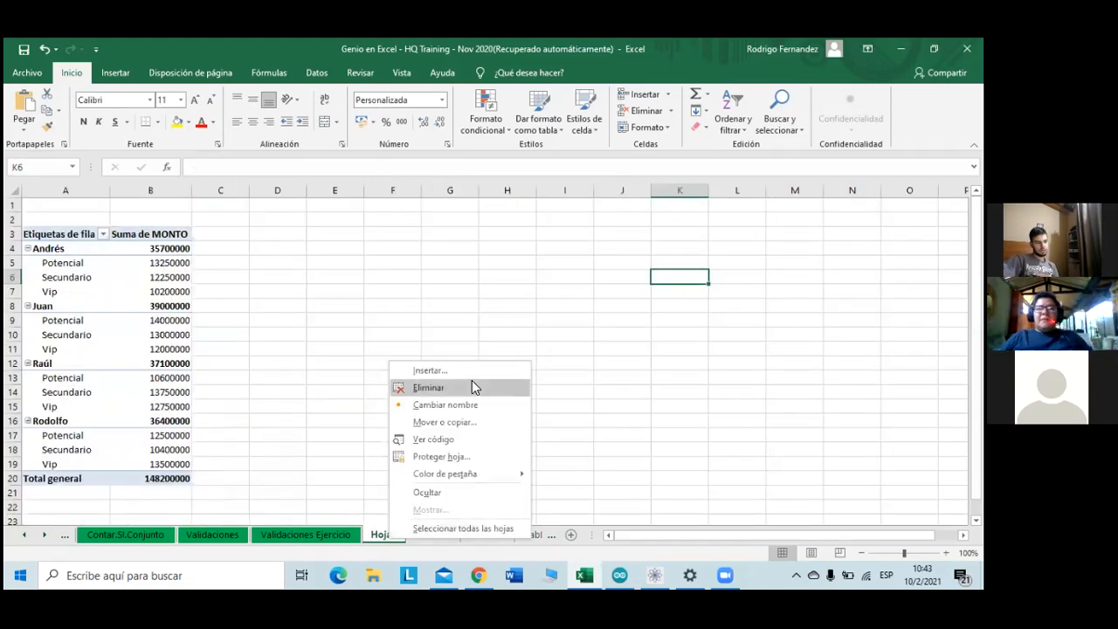
click(472, 384)
click(461, 347)
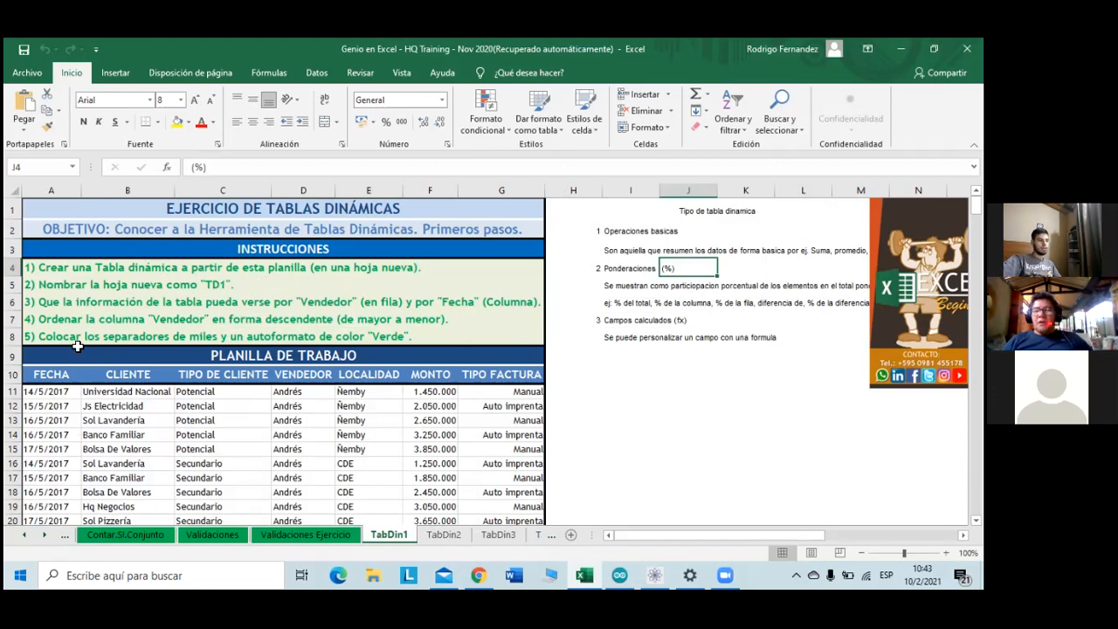
- Create an empty pivot table on a new worksheet from the TabDin1 data range A10:G67
click(59, 376)
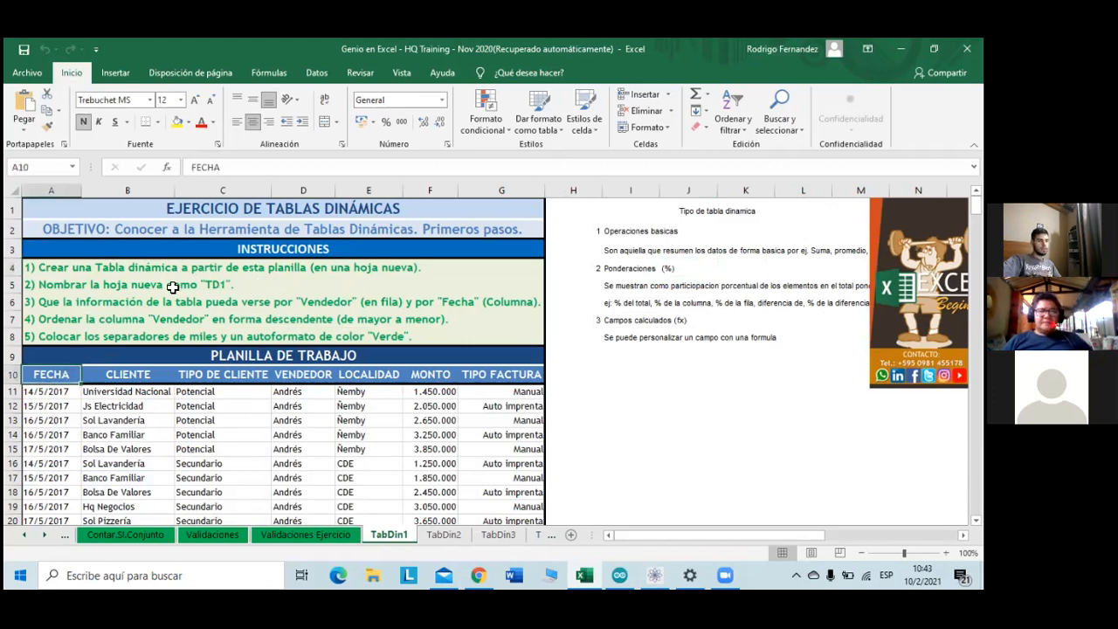
key(ctrl+shift+Right)
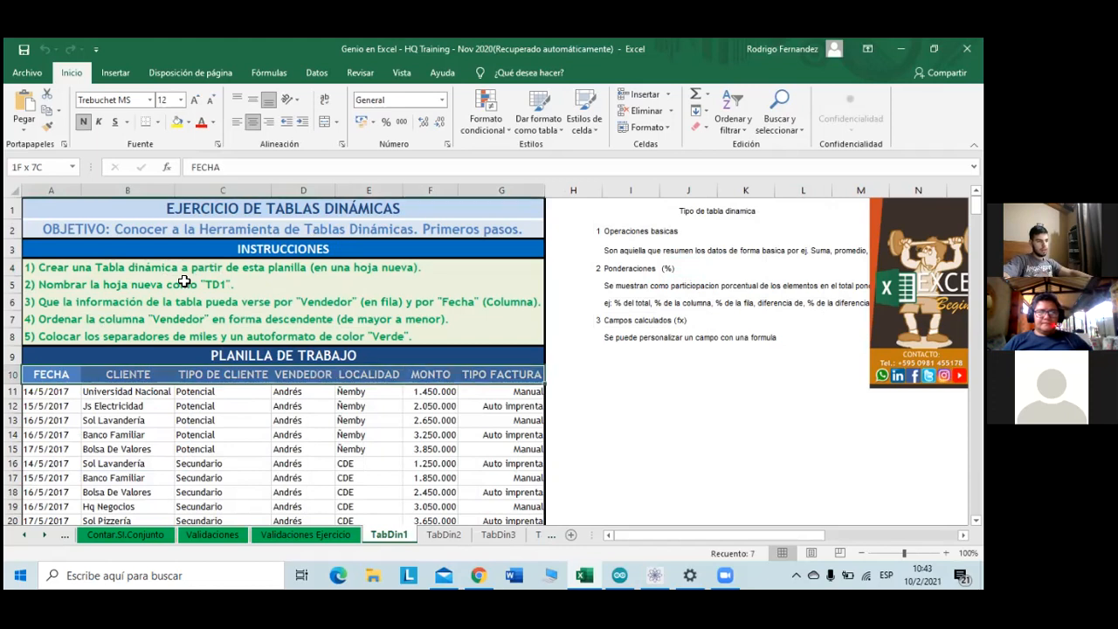
key(ctrl+shift+Down)
click(115, 73)
click(29, 109)
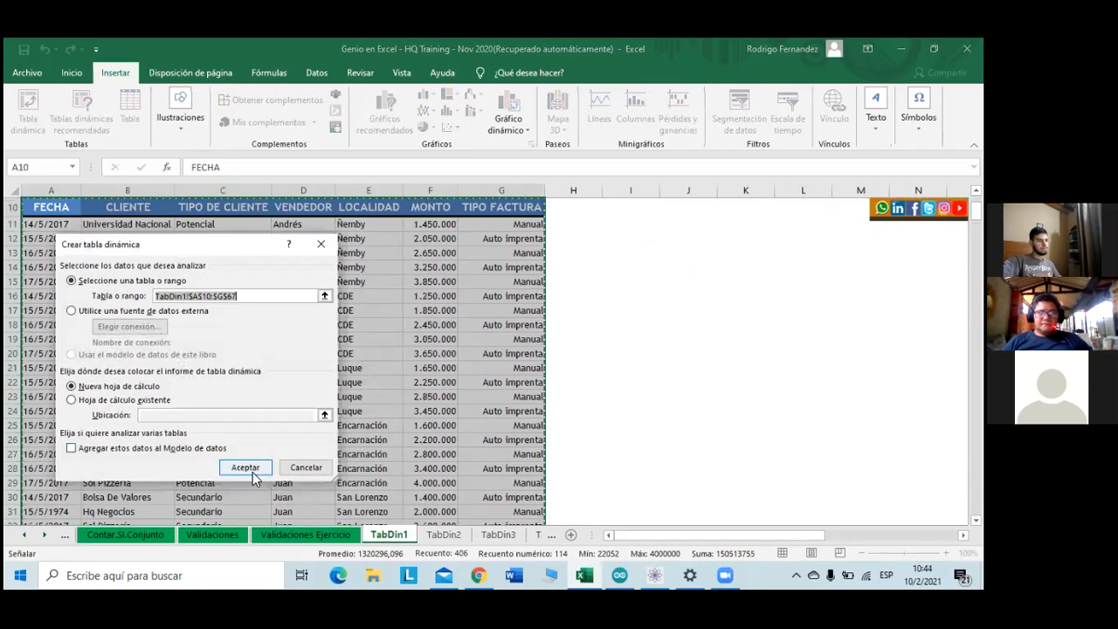
click(253, 471)
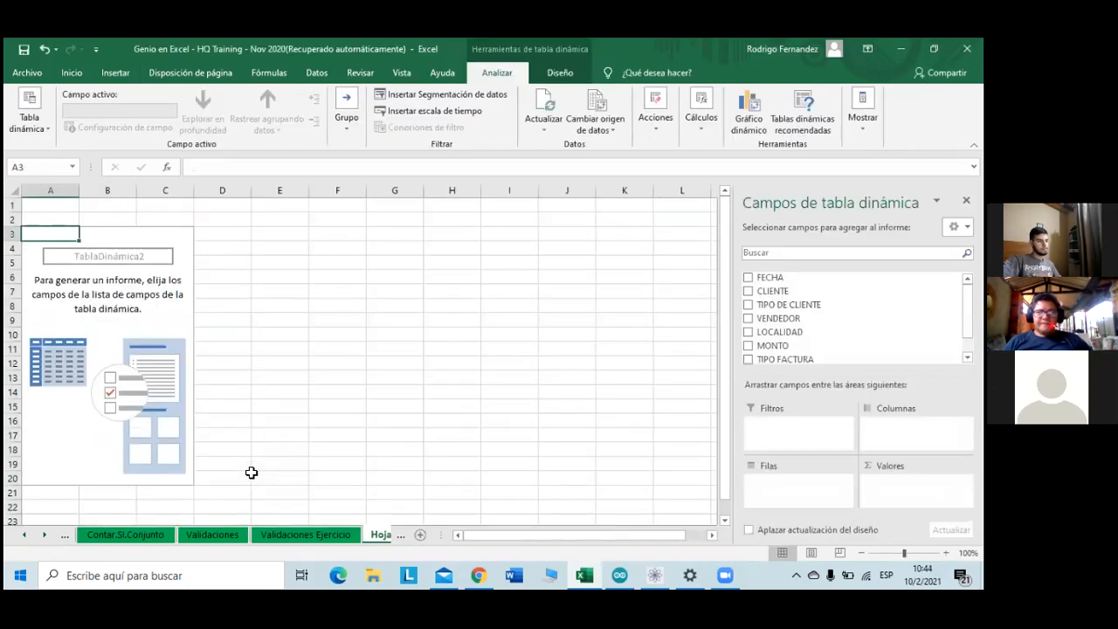
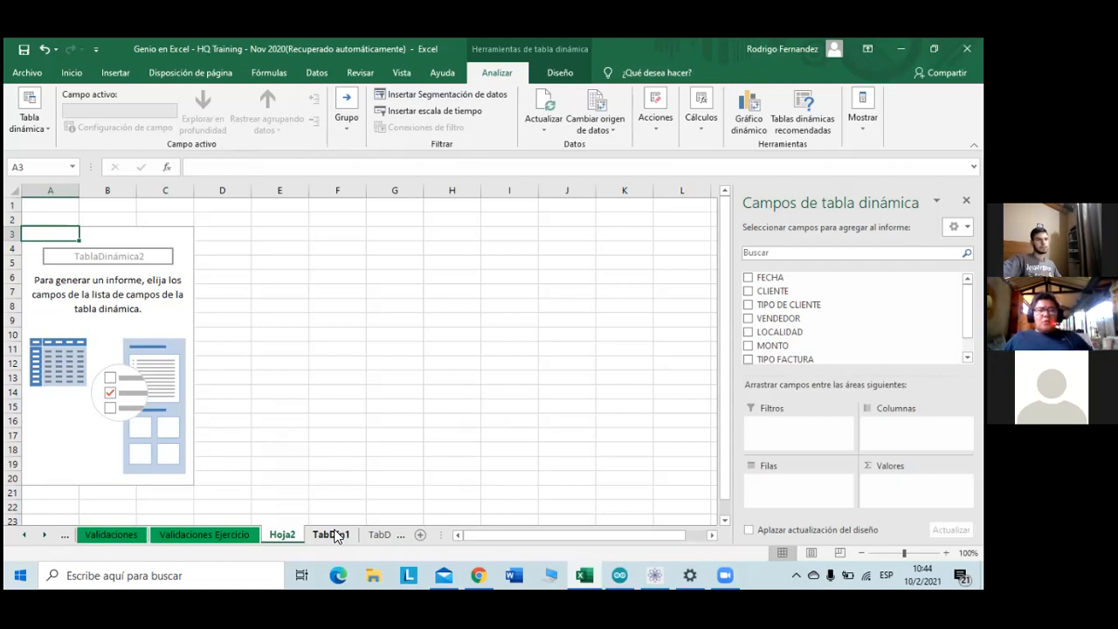
- Return to the TabDin1 sheet and review the exercise instructions above the data
click(332, 535)
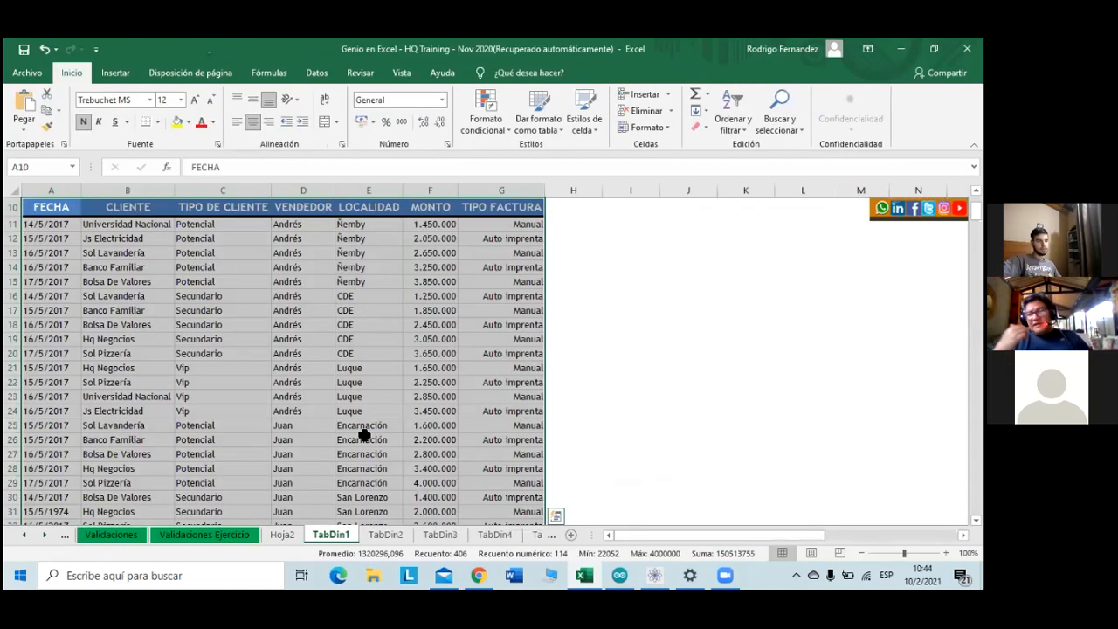
scroll(363, 435, up, 3)
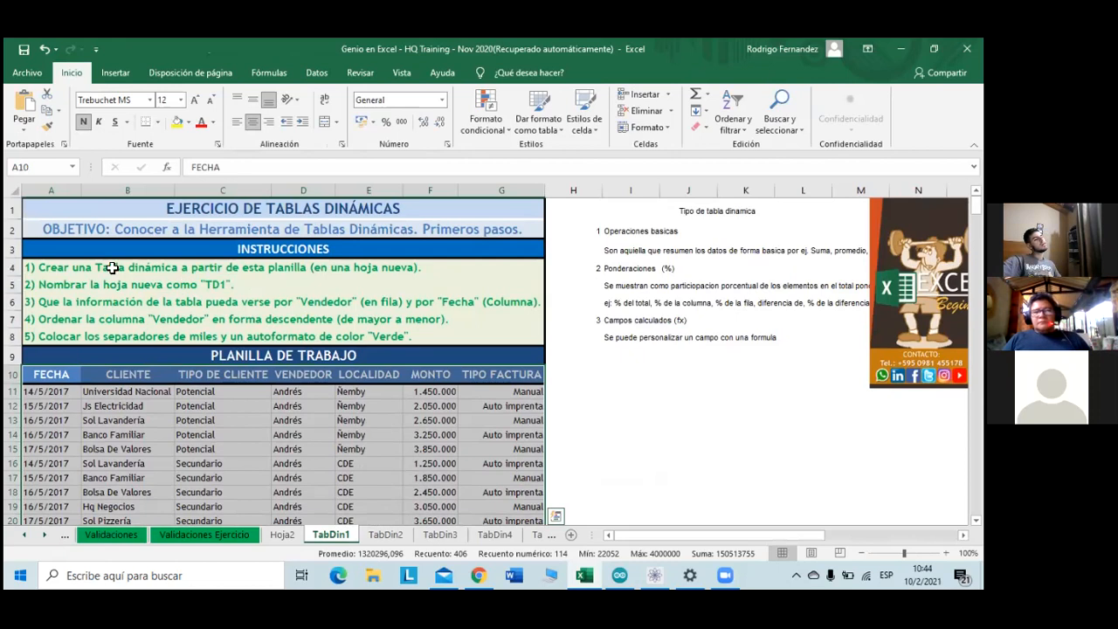
- Rename the Hoja2 sheet containing the empty pivot table as TD1
right_click(289, 535)
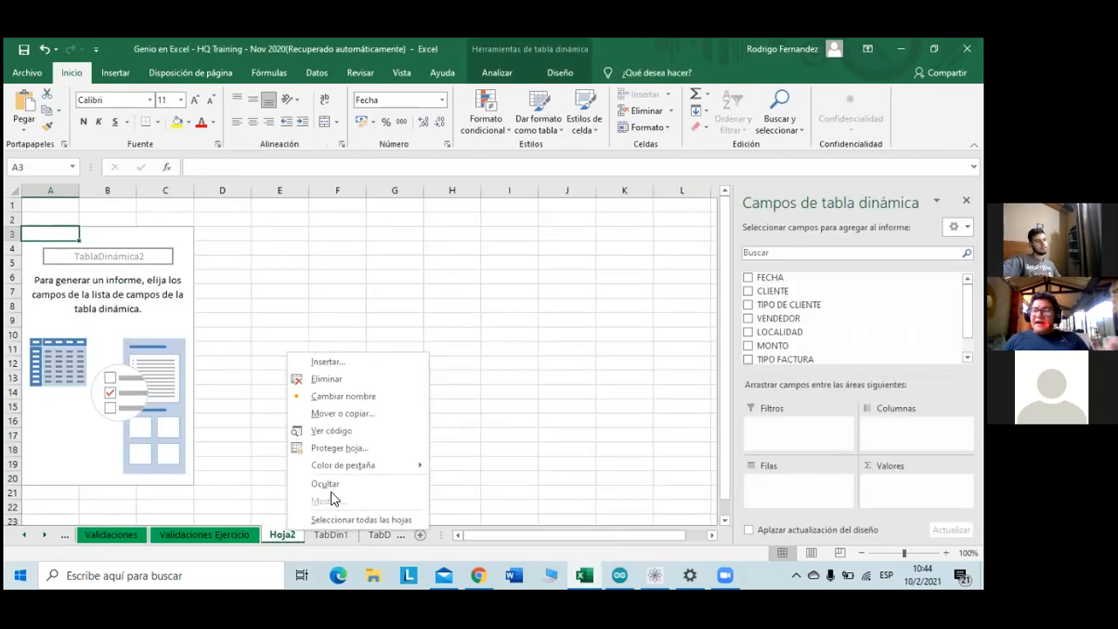
click(365, 397)
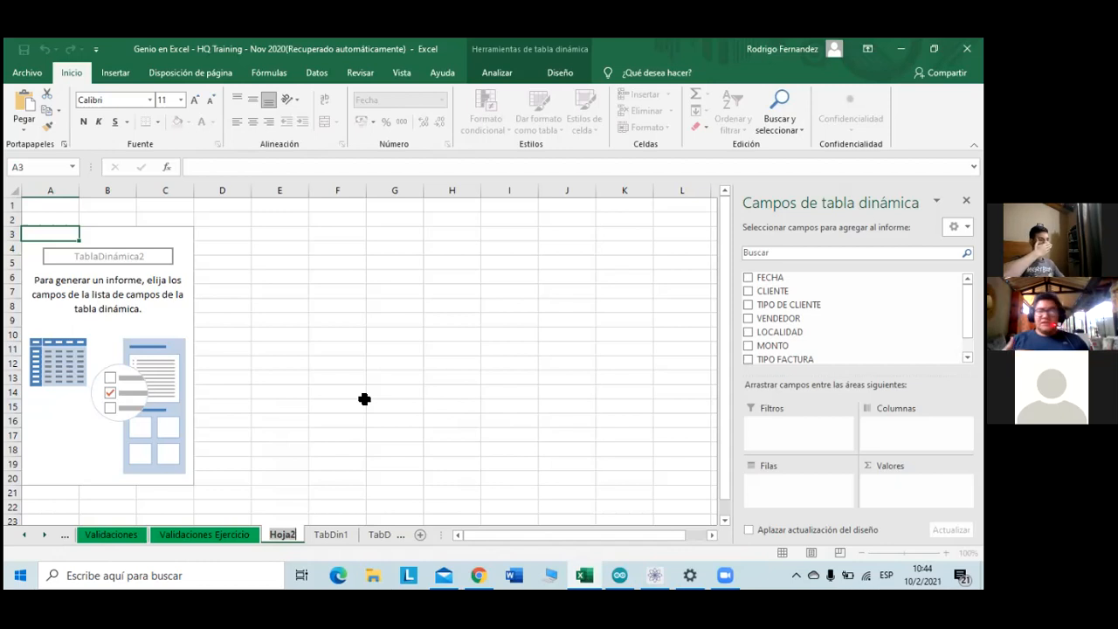
key(Caps_Lock)
text(TD1)
key(Caps_Lock)
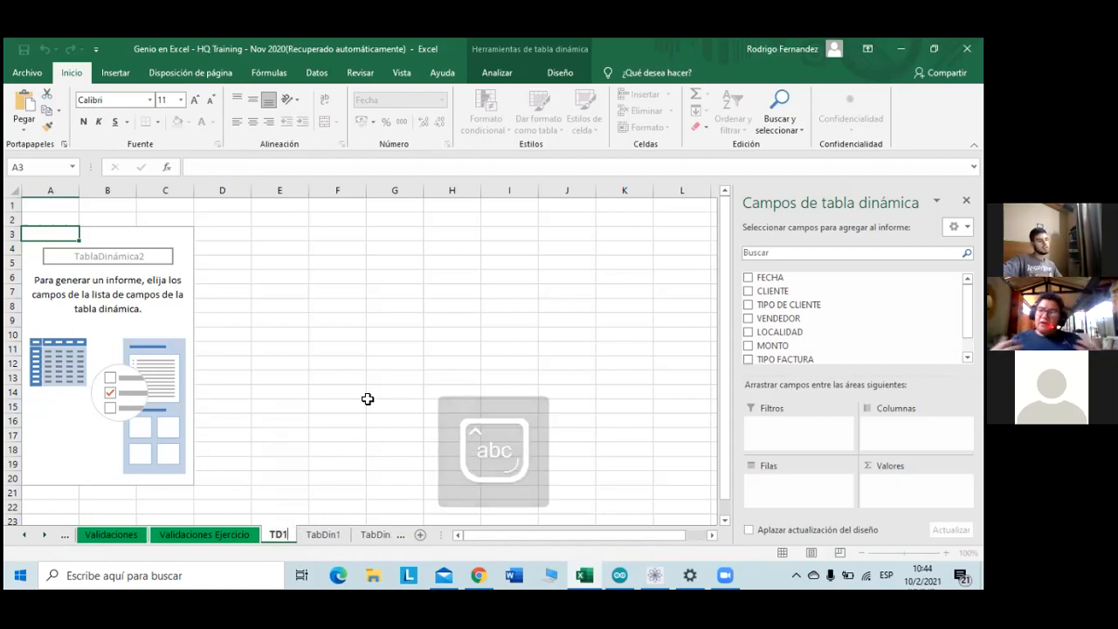
click(367, 397)
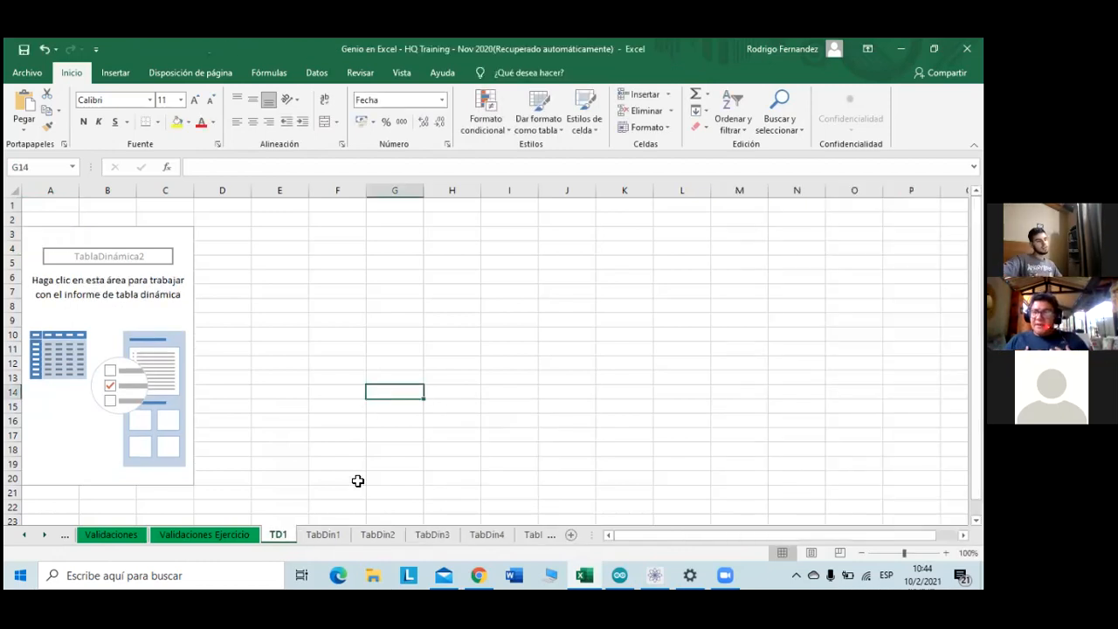
- Check the TabDin1 instructions again and add the VENDEDOR and FECHA fields to the rows of the TD1 pivot table
click(323, 534)
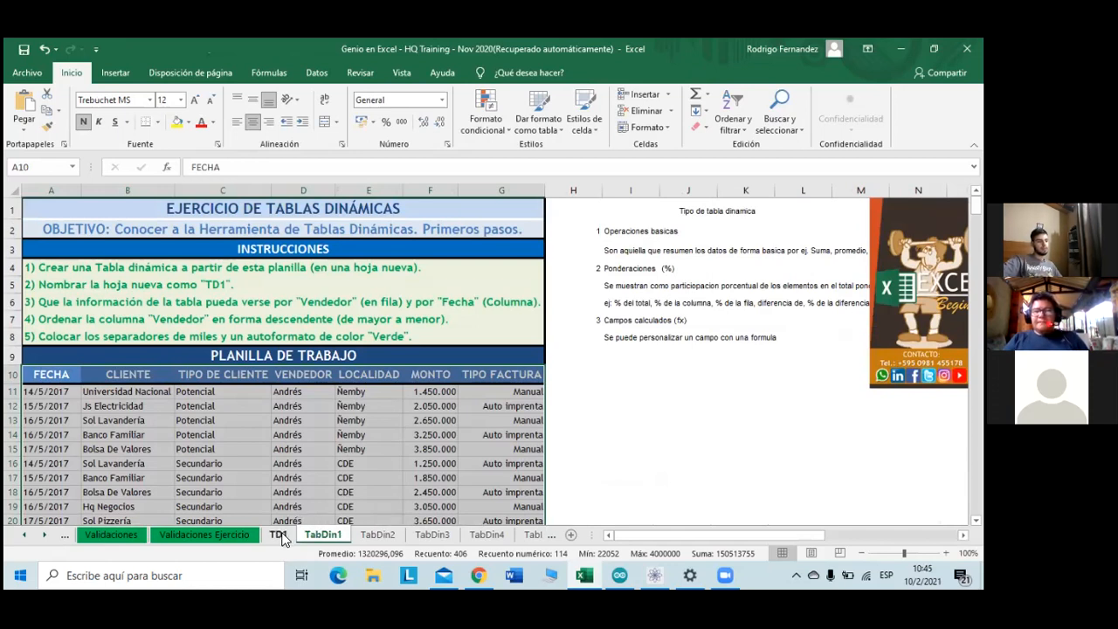
click(279, 535)
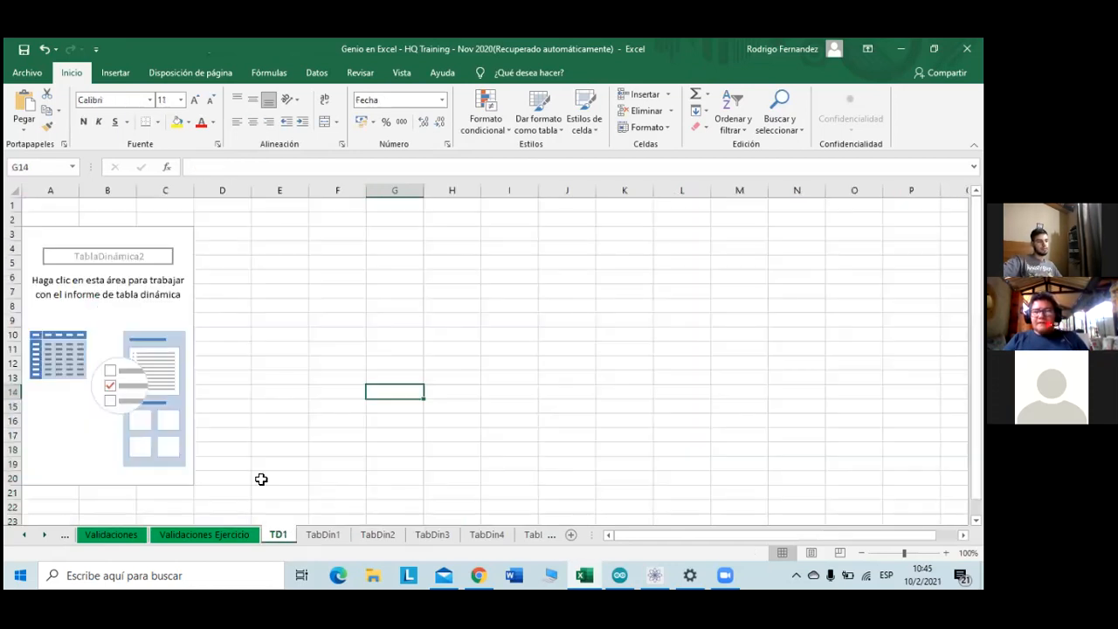
click(106, 264)
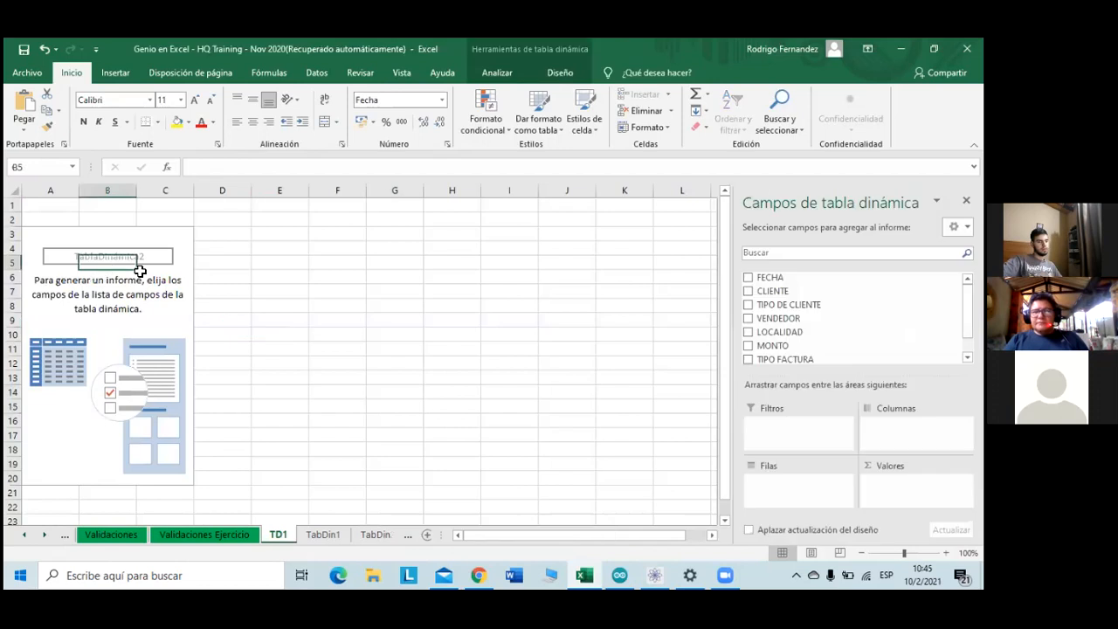
click(748, 318)
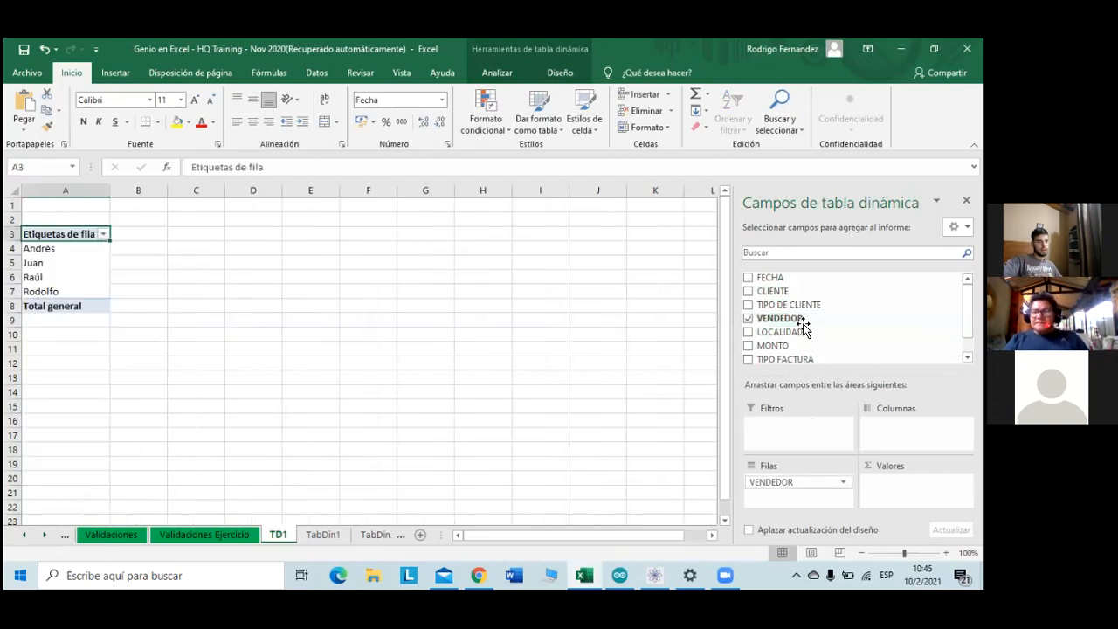
click(748, 278)
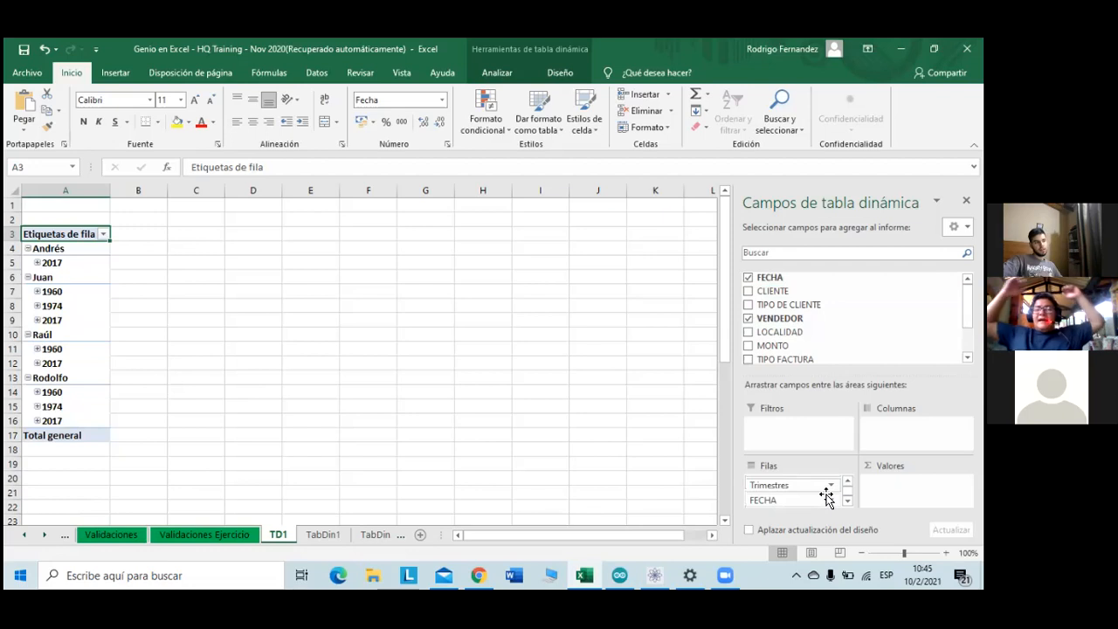
- Examine the date fields in the row area and field list, and expand the 2017, Trim.2 and Trim.3 levels down to months
scroll(825, 496, up, 1)
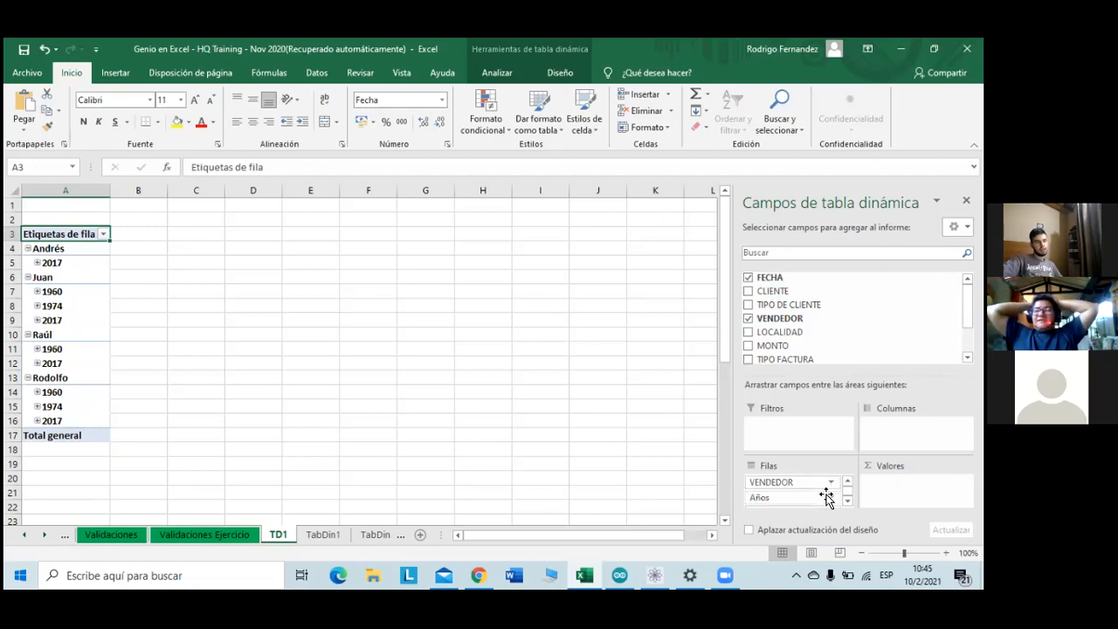
scroll(825, 496, down, 1)
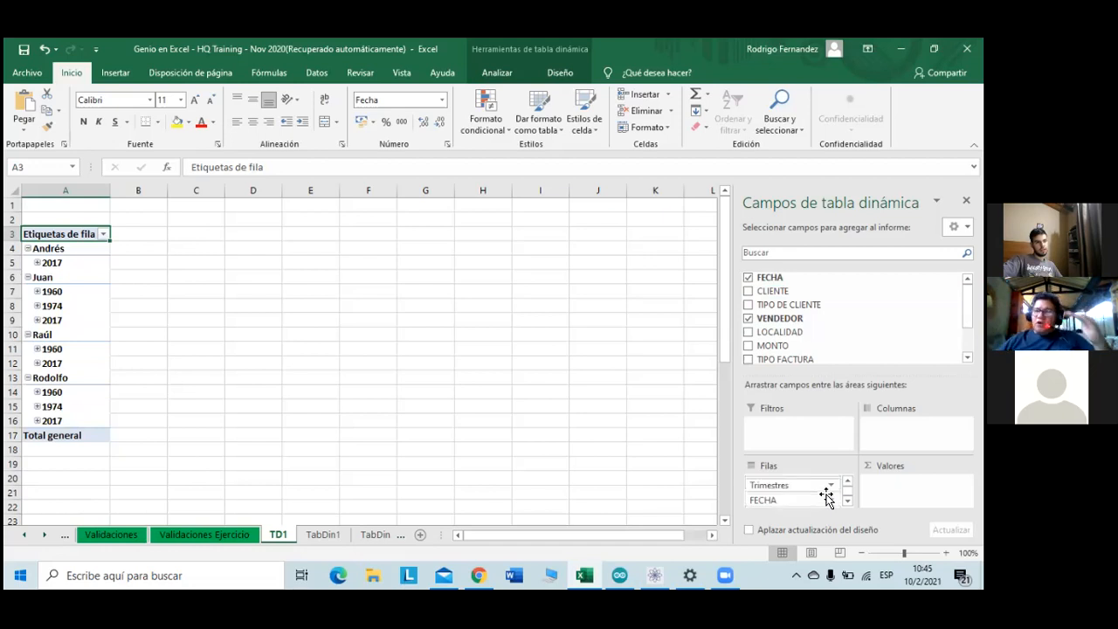
scroll(826, 498, up, 1)
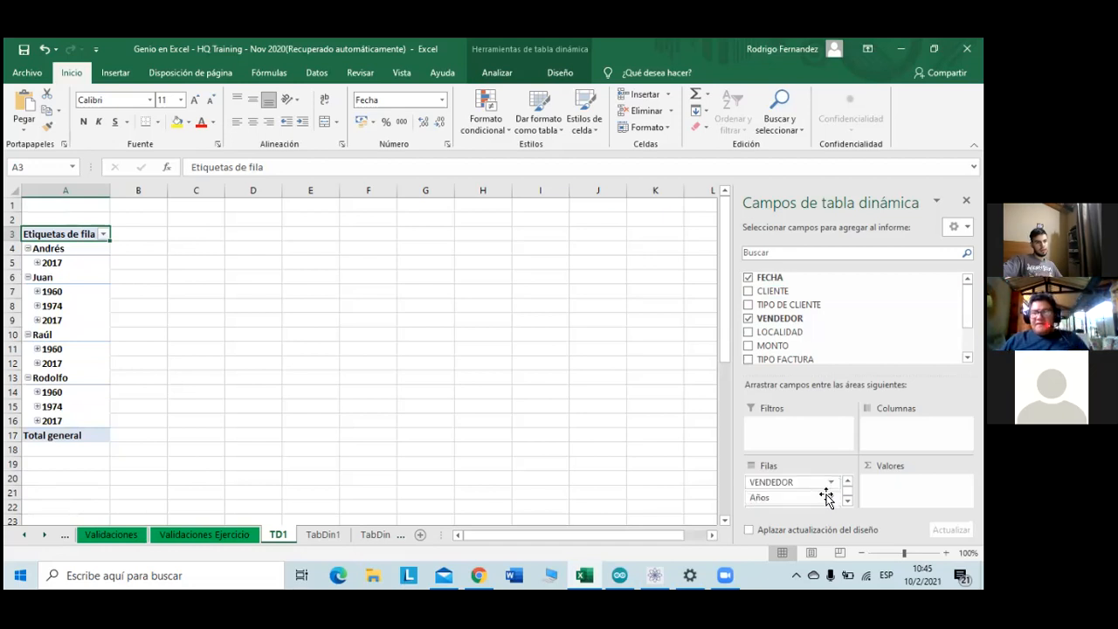
scroll(826, 498, down, 1)
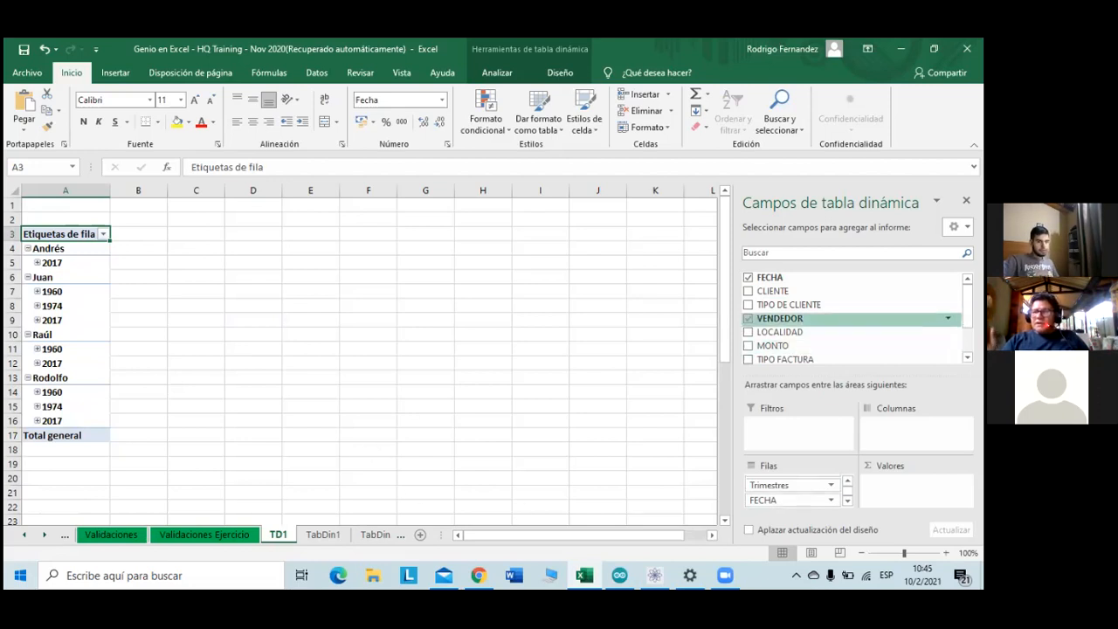
scroll(802, 314, down, 2)
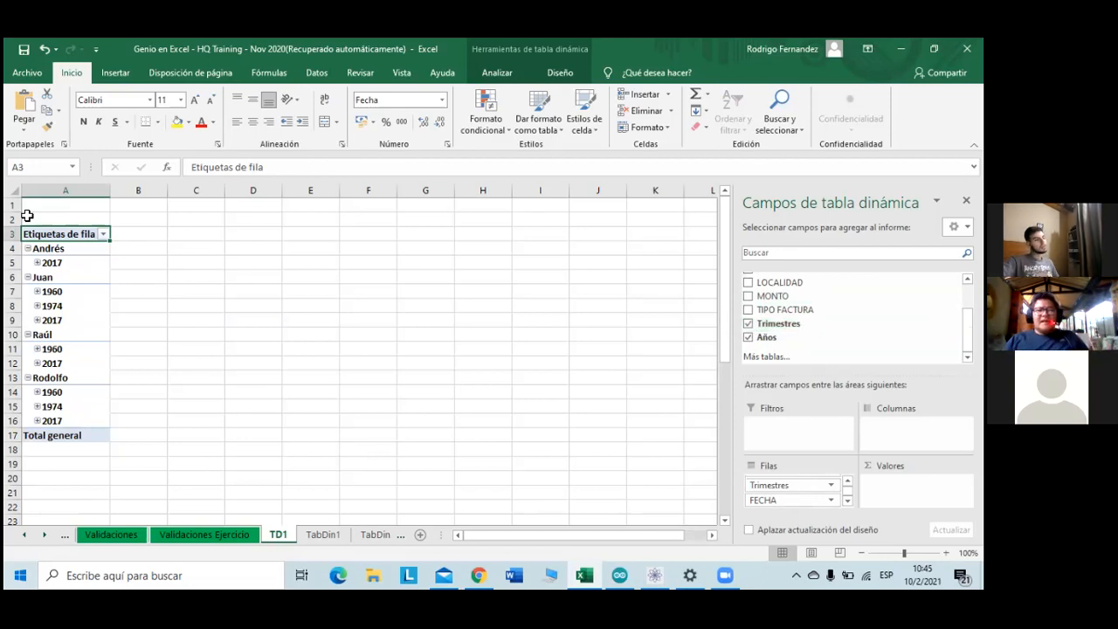
click(36, 263)
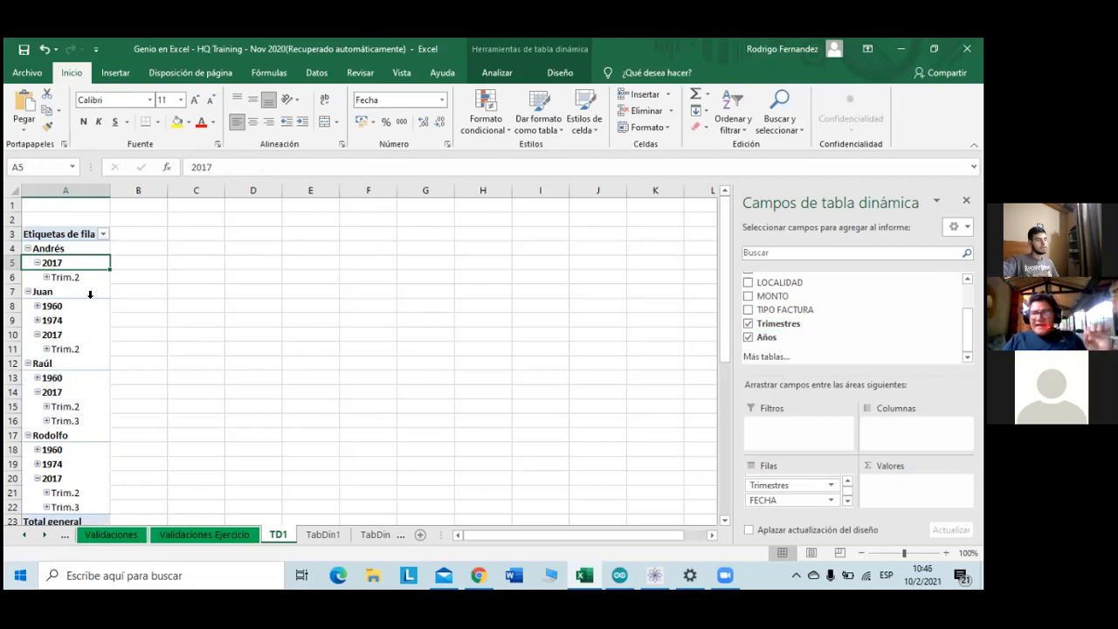
click(48, 276)
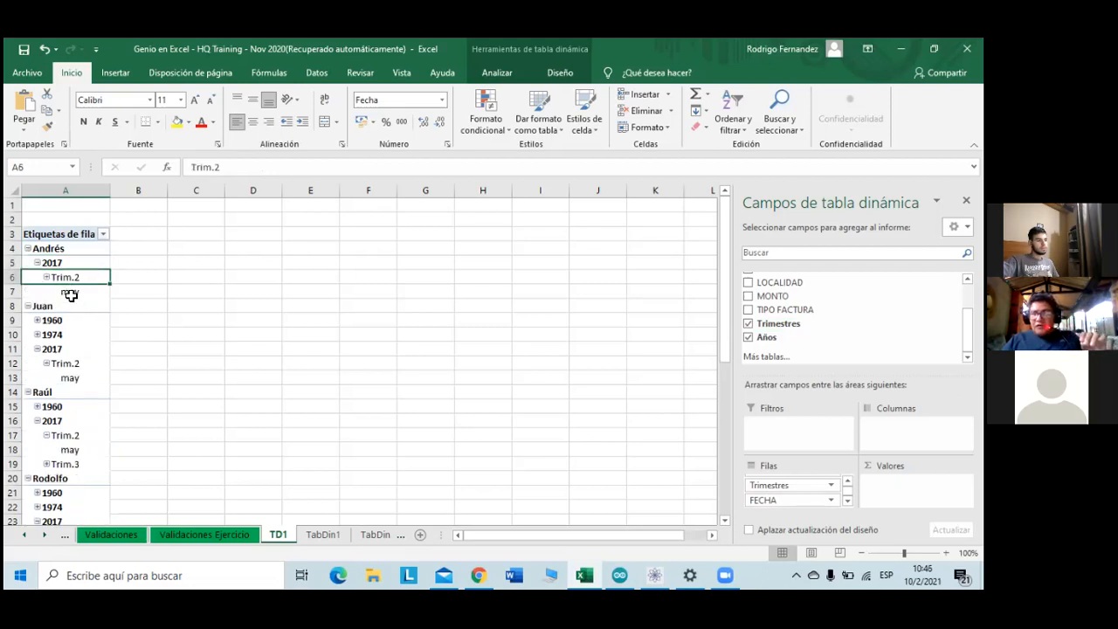
click(70, 295)
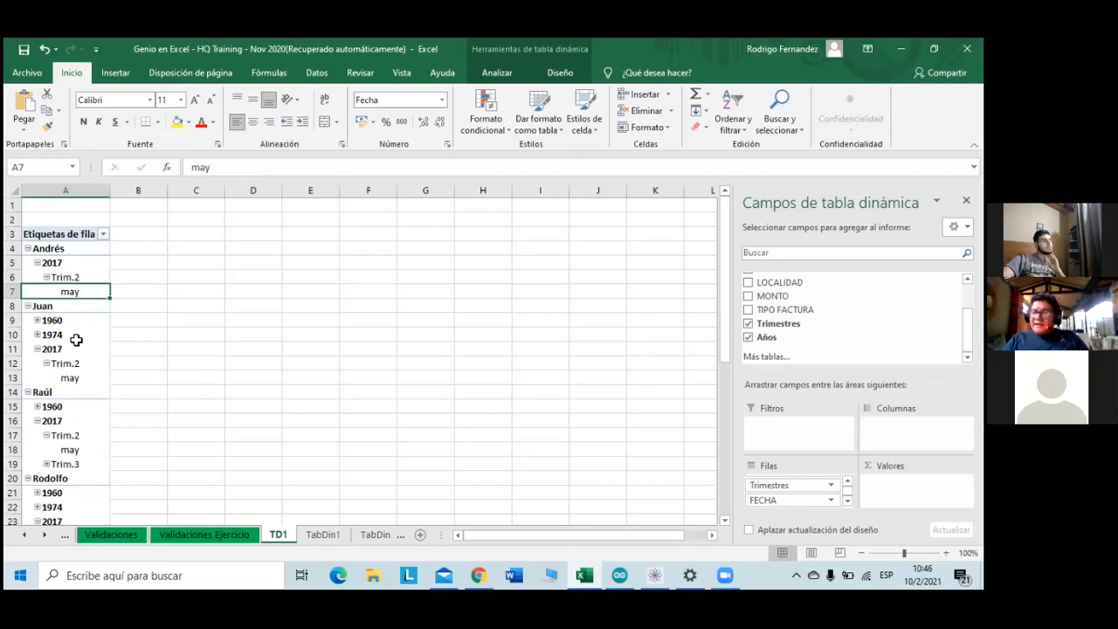
click(47, 465)
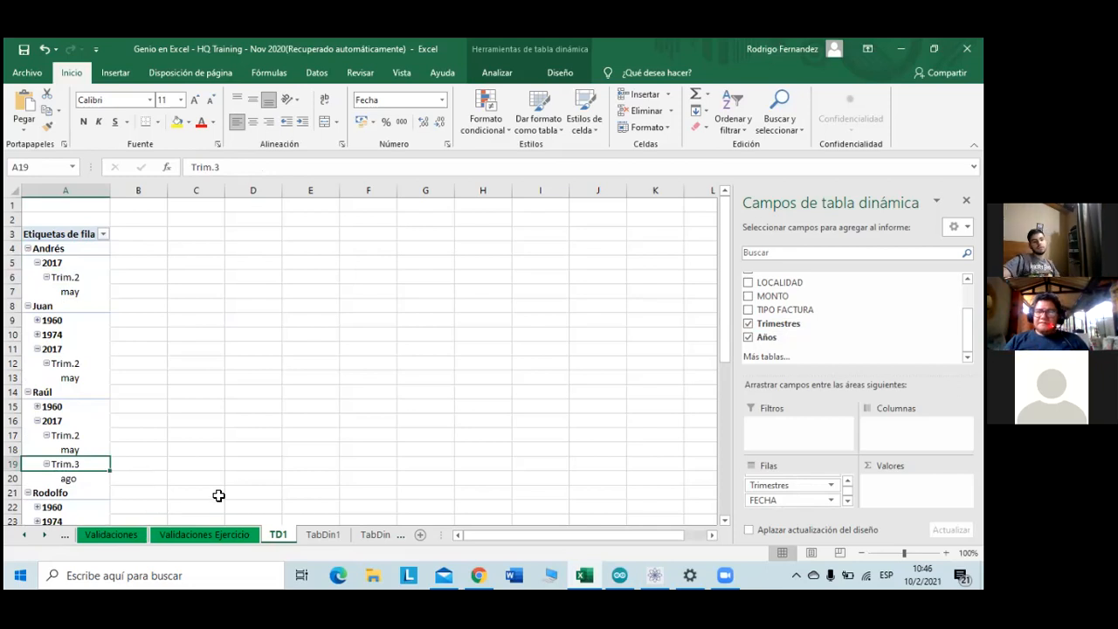
- Remove the Trimestres and Años fields from the pivot table rows and add both back
click(749, 329)
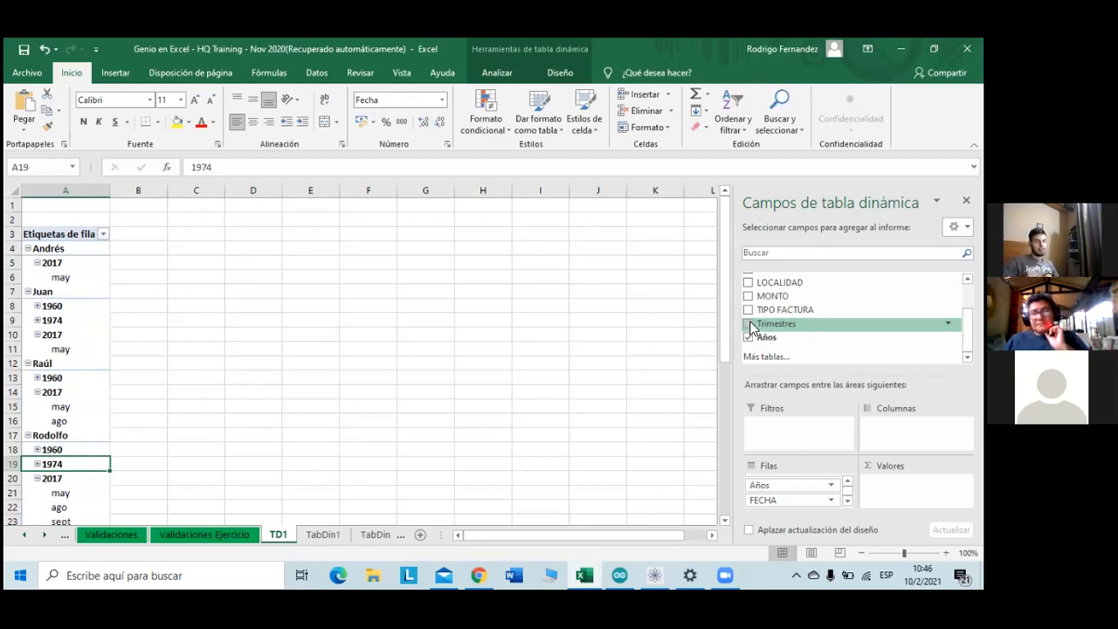
click(749, 338)
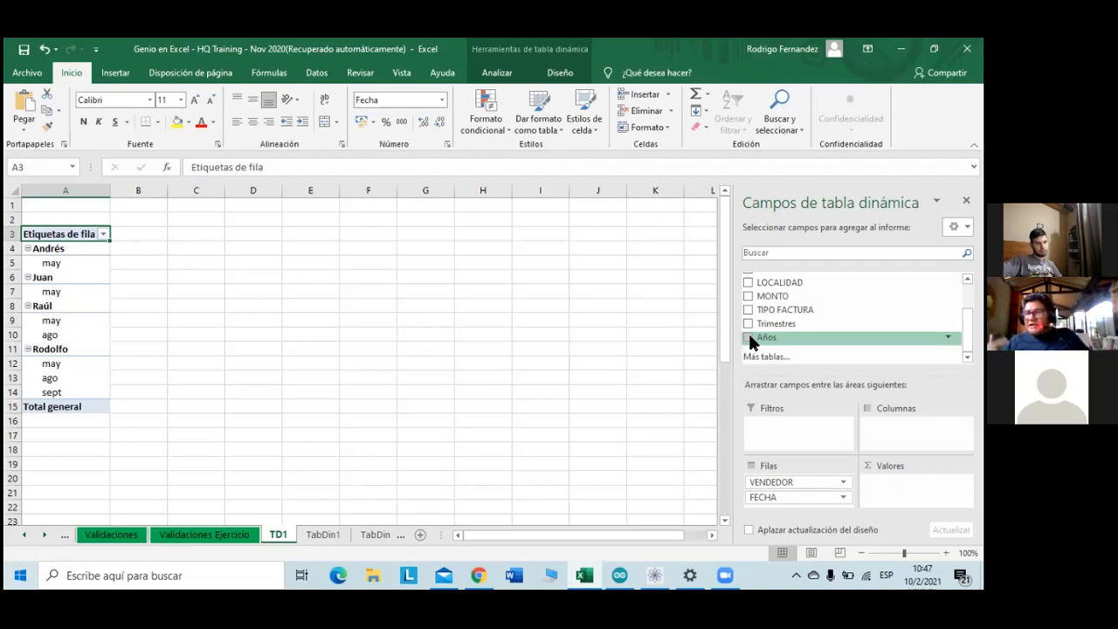
click(749, 338)
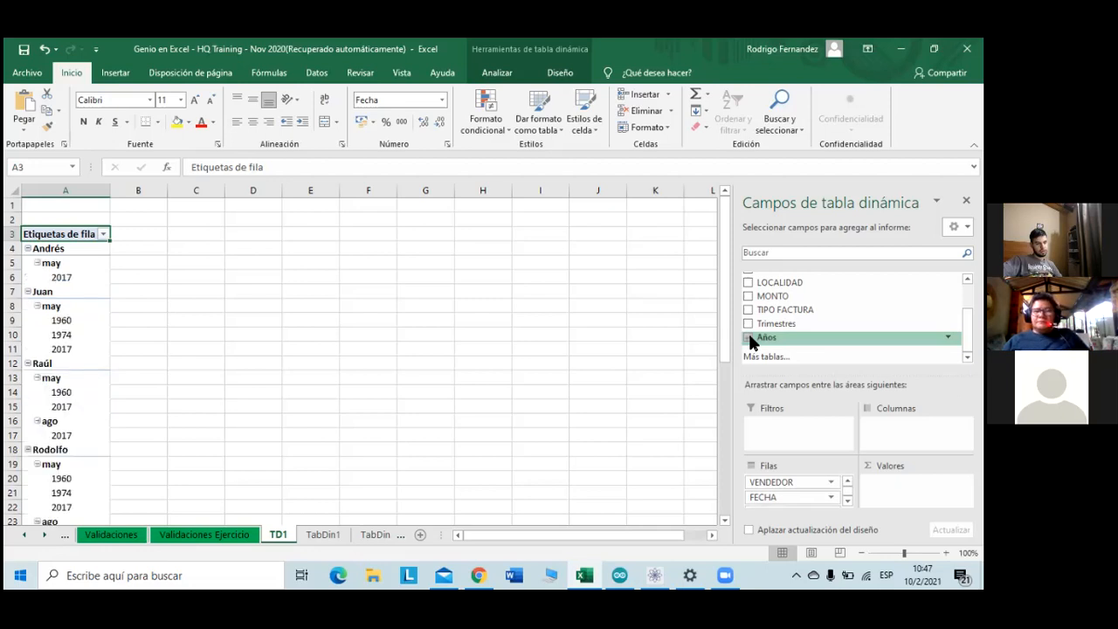
click(748, 324)
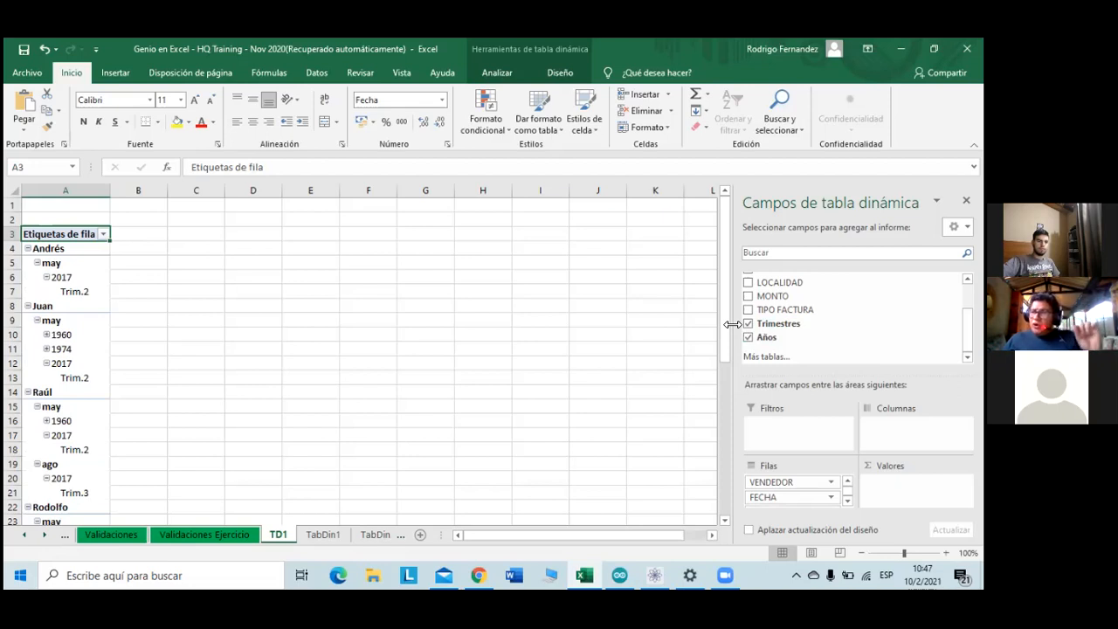
- Ungroup the FECHA field in the pivot table rows into individual dates and check the field list
right_click(54, 265)
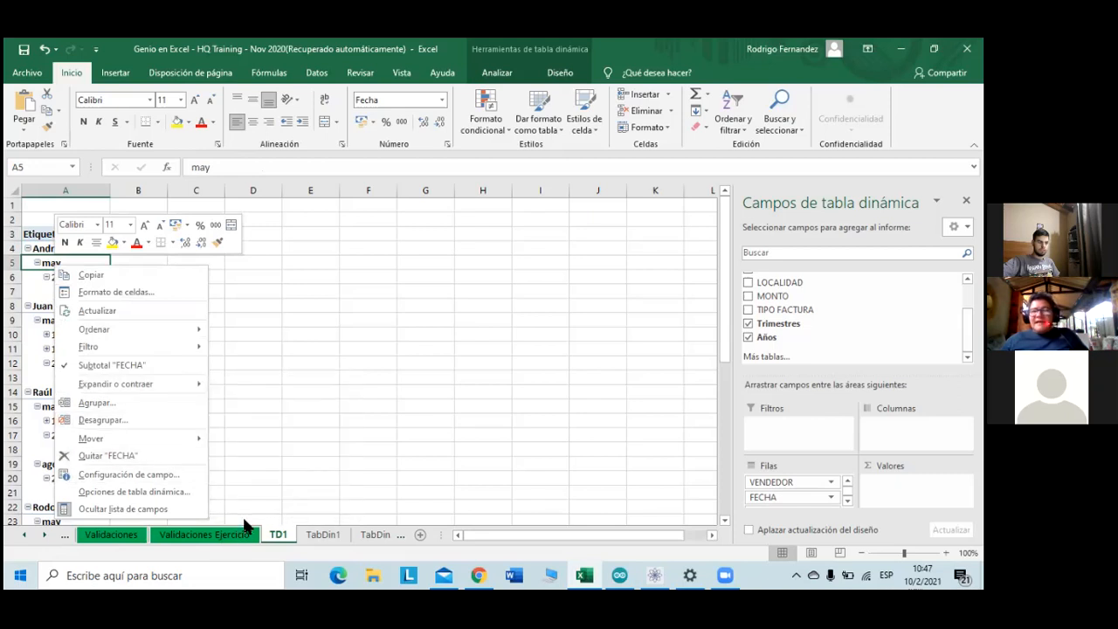
click(111, 423)
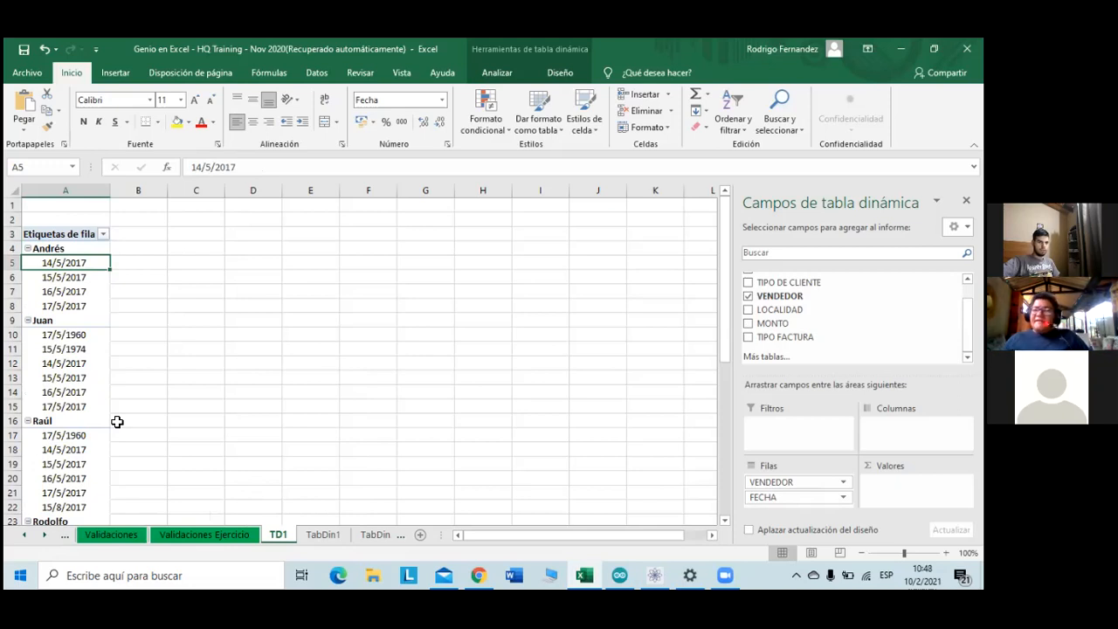
scroll(811, 339, up, 1)
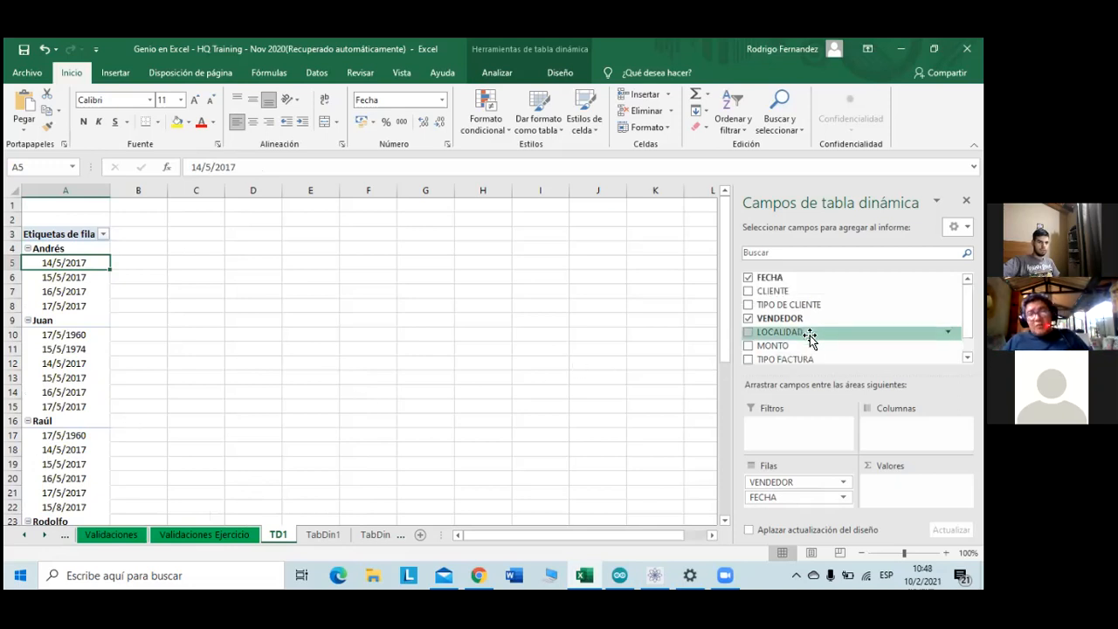
scroll(810, 339, down, 1)
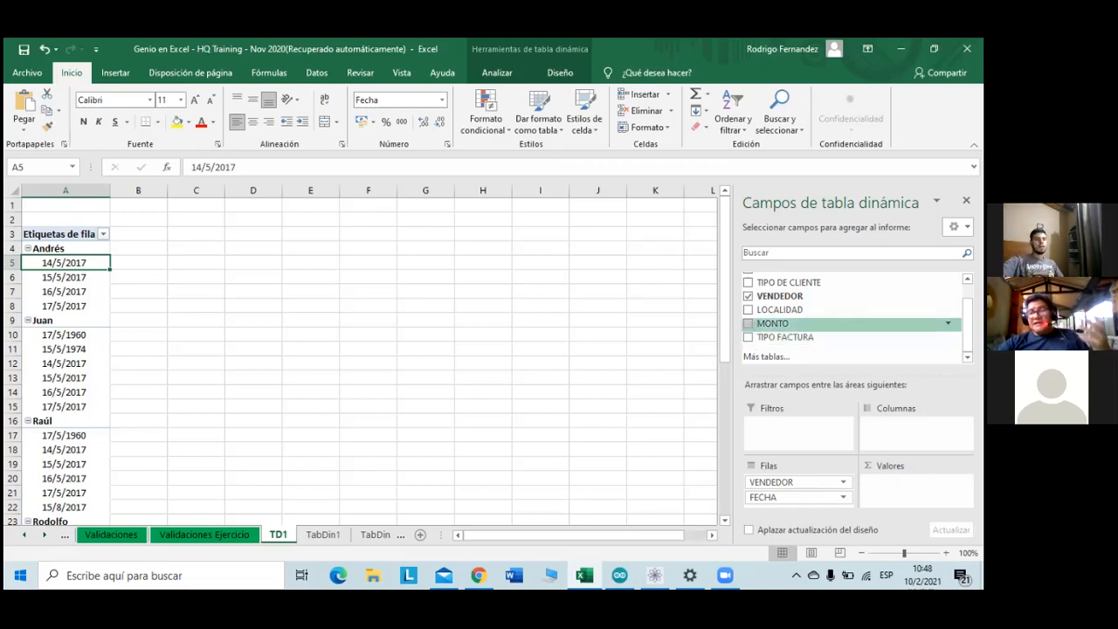
- Move the FECHA field to the column labels and back to the row labels
click(796, 497)
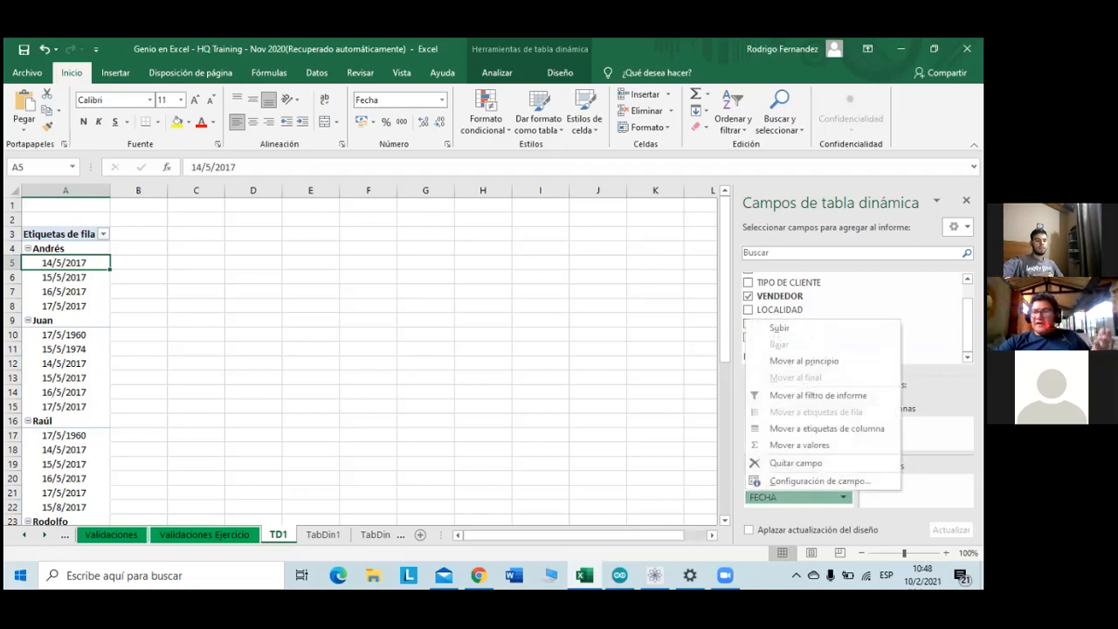
click(826, 428)
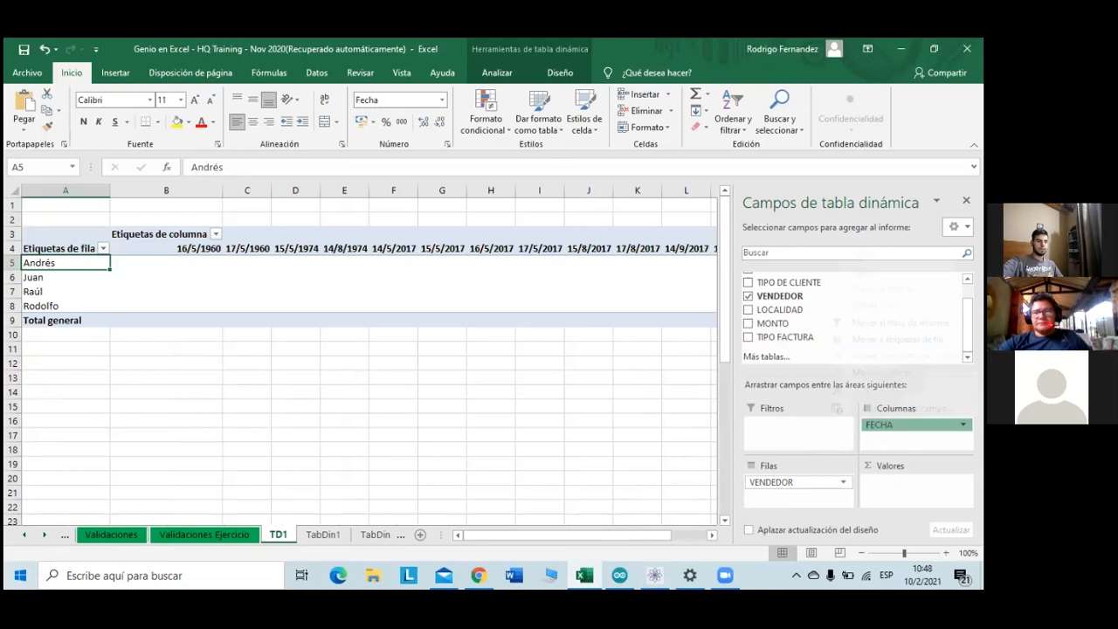
click(916, 424)
click(898, 339)
- Group the FECHA row dates by Trimestres and Años, leaving Meses out
right_click(63, 265)
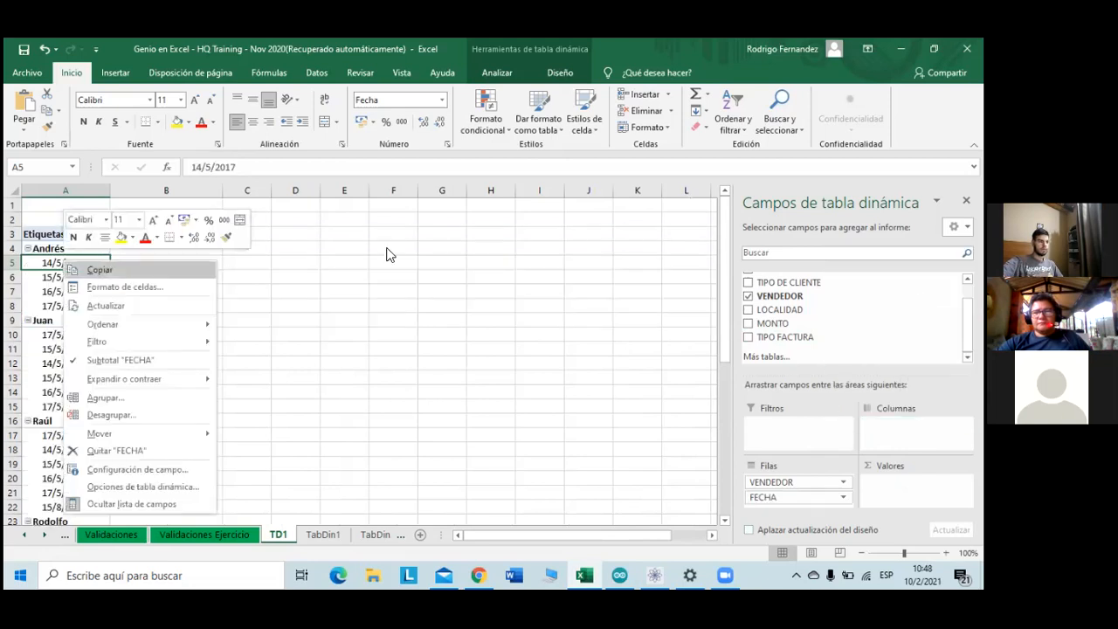
key(Escape)
right_click(69, 258)
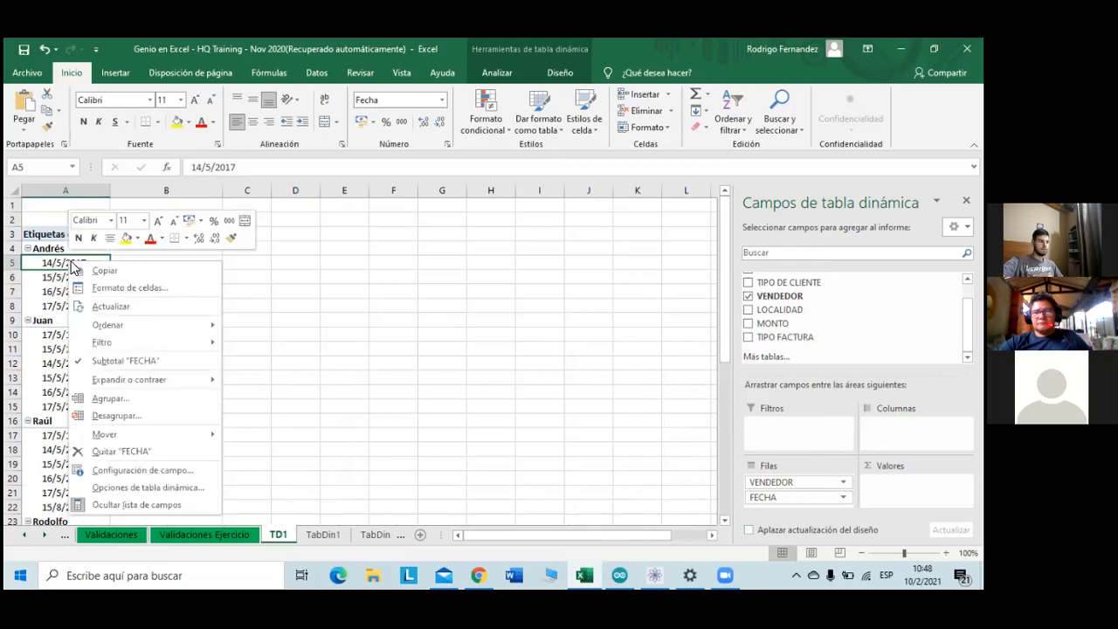
click(122, 398)
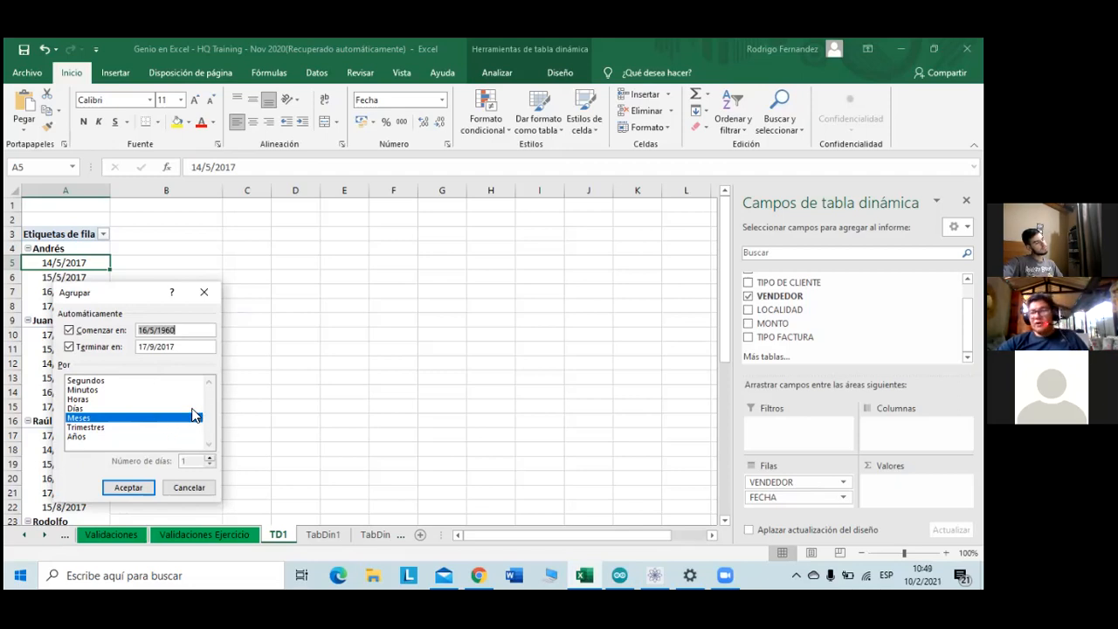
click(88, 427)
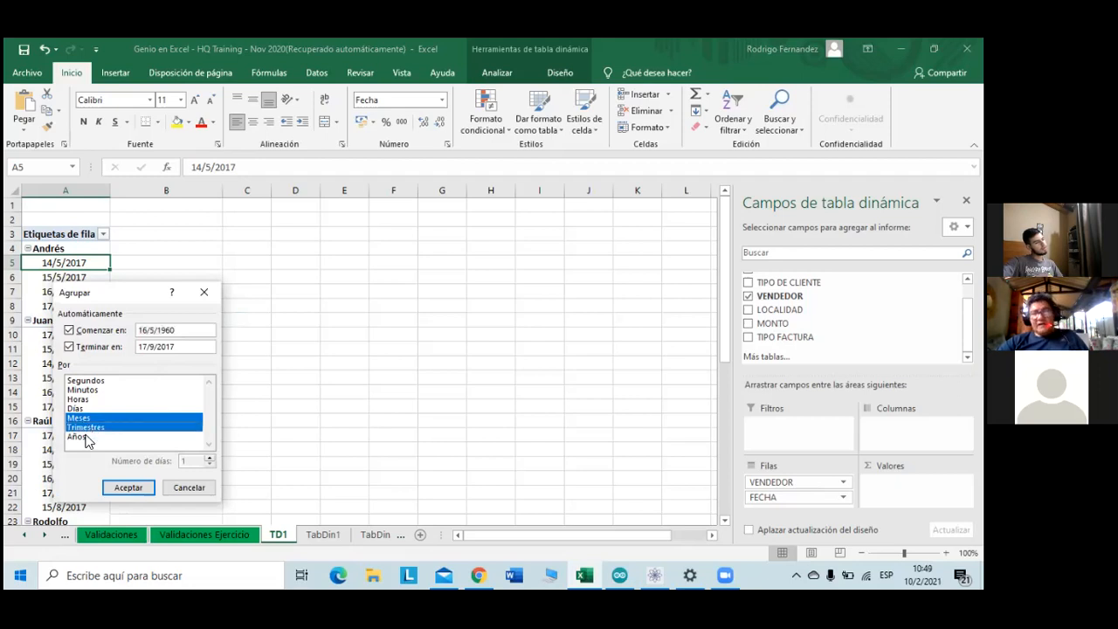
click(88, 436)
click(86, 419)
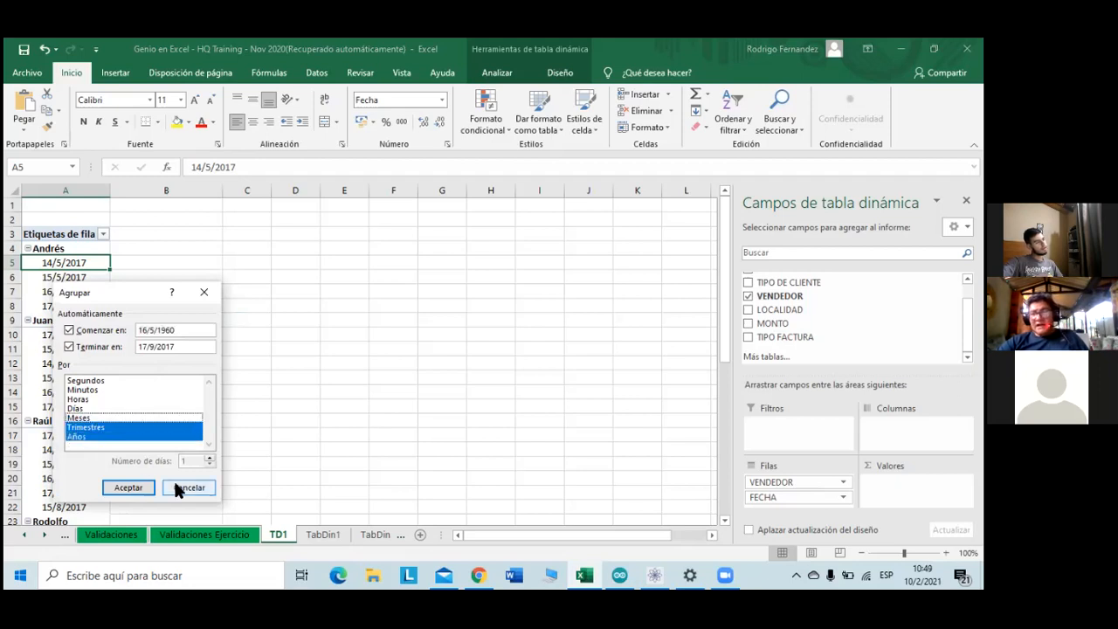
click(133, 488)
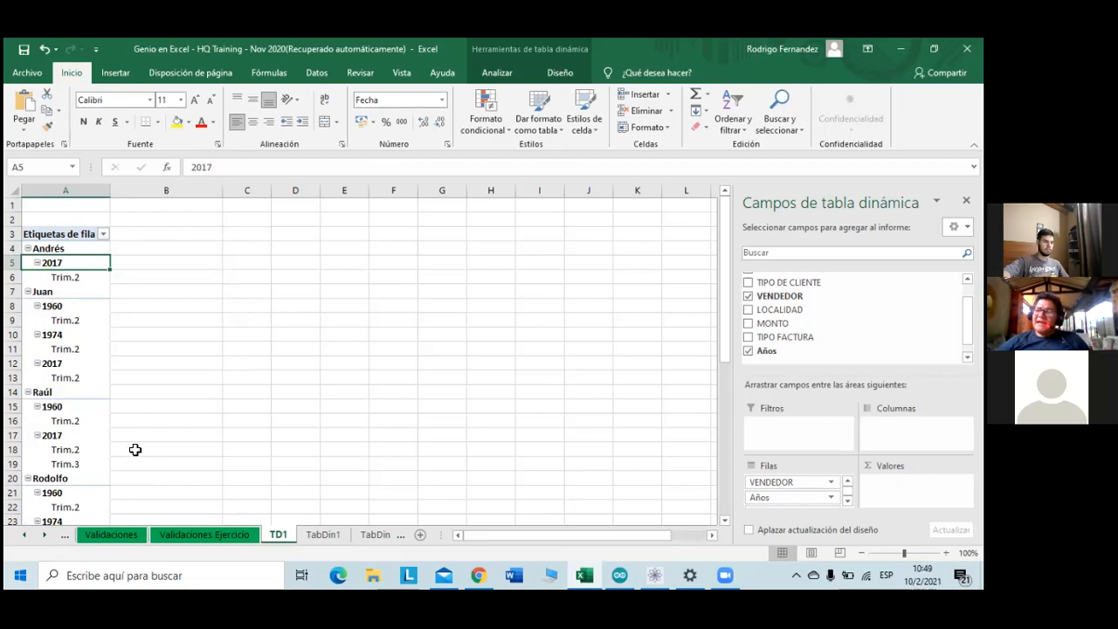
- Ungroup the FECHA dates in the pivot table rows and move the FECHA field to the column labels
right_click(80, 266)
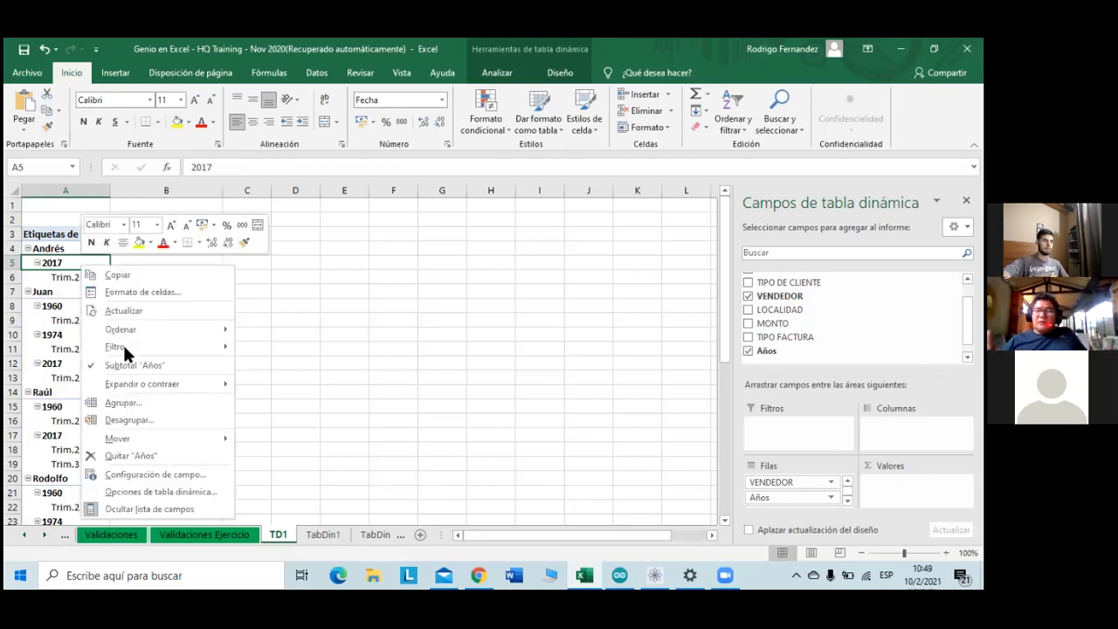
click(159, 419)
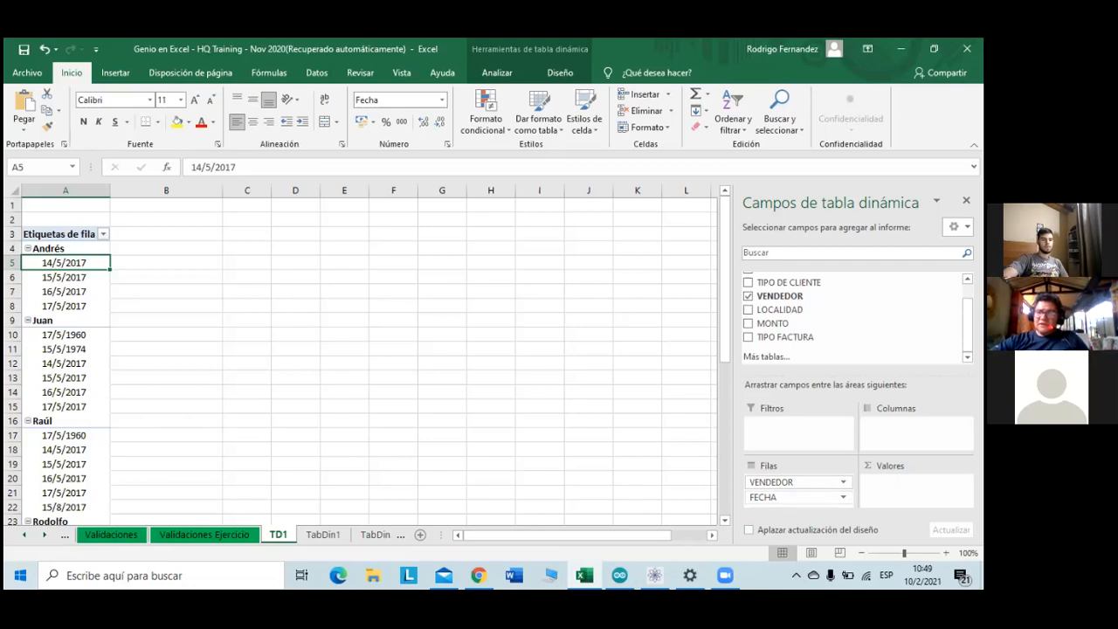
click(842, 497)
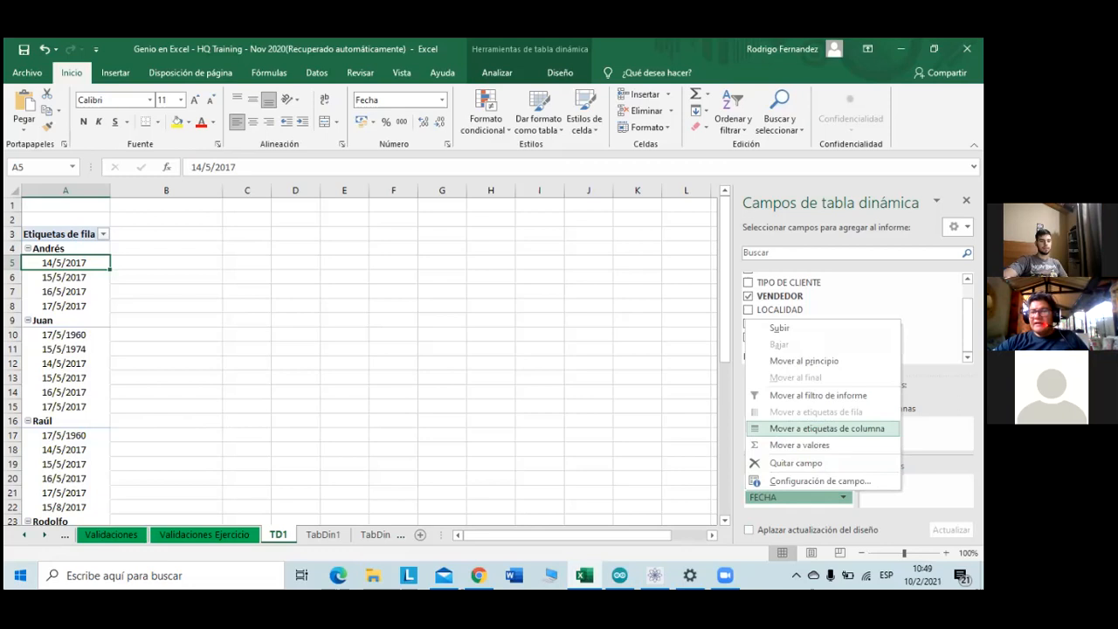
click(778, 429)
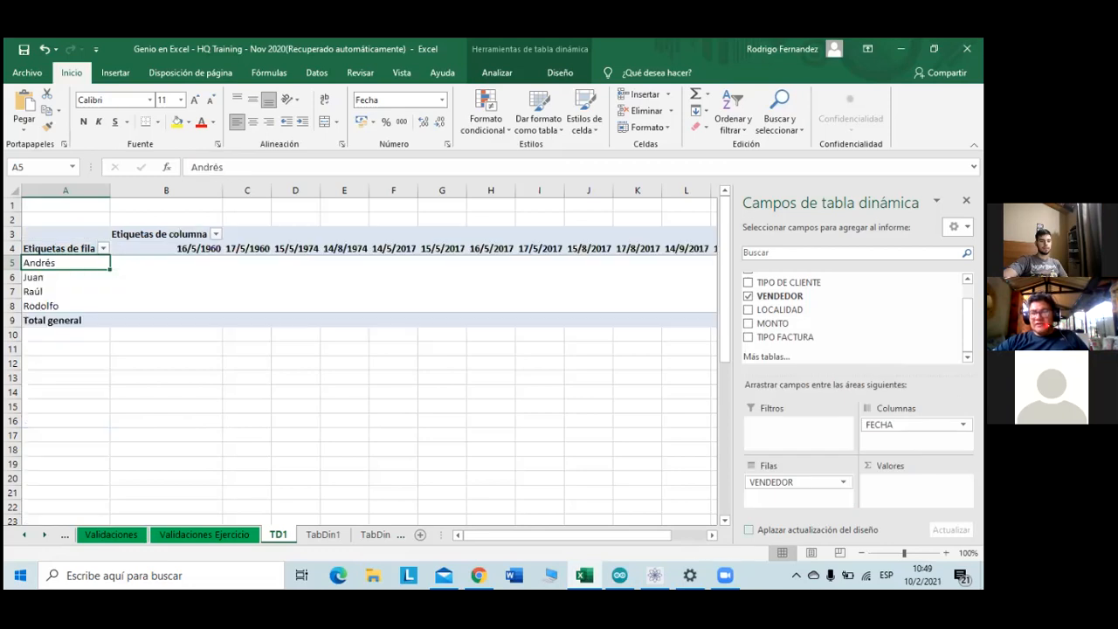
- Examine the empty value cells where the vendor rows cross the first date columns
click(180, 264)
mouse_move(175, 262)
mouse_down()
mouse_move(708, 324)
mouse_move(10, 209)
mouse_move(9, 200)
mouse_move(158, 265)
mouse_up()
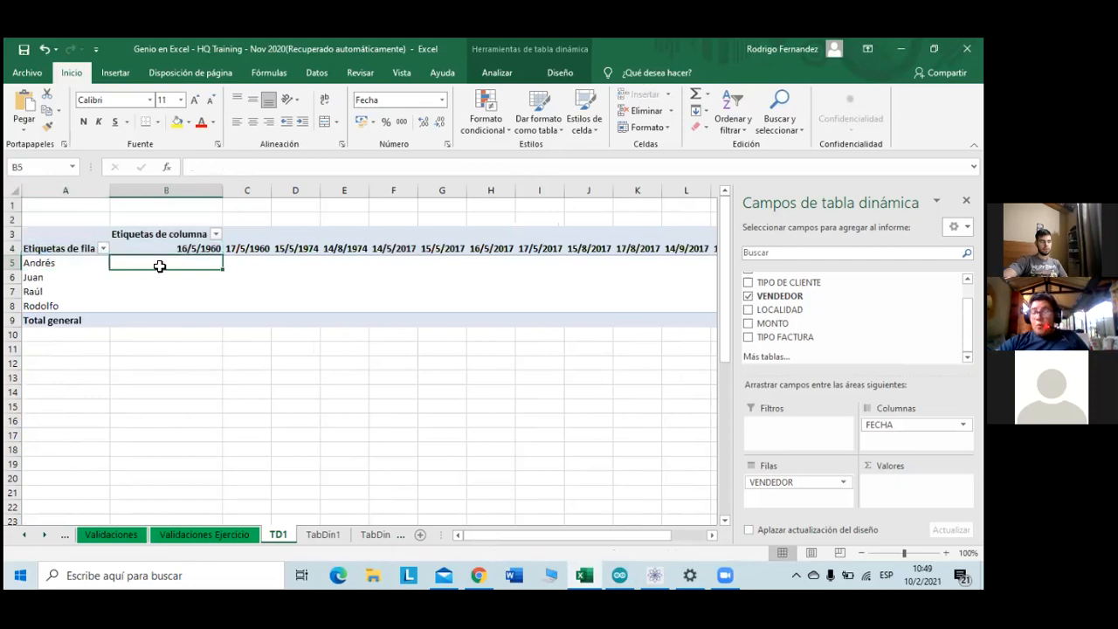
click(166, 281)
click(178, 295)
click(192, 307)
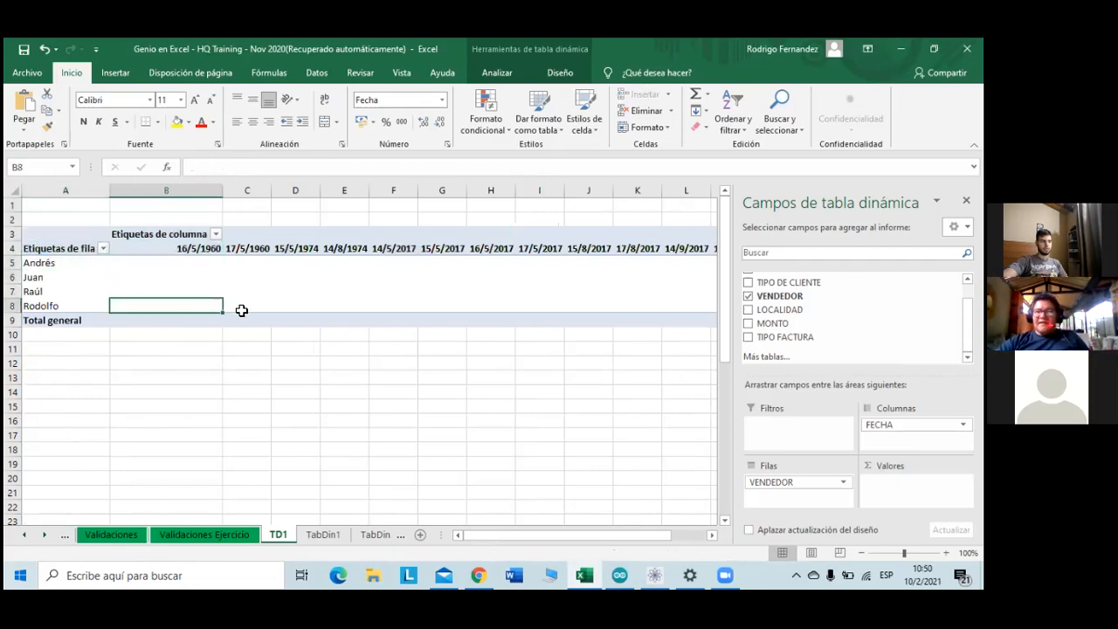
click(244, 309)
click(264, 289)
click(263, 276)
click(297, 262)
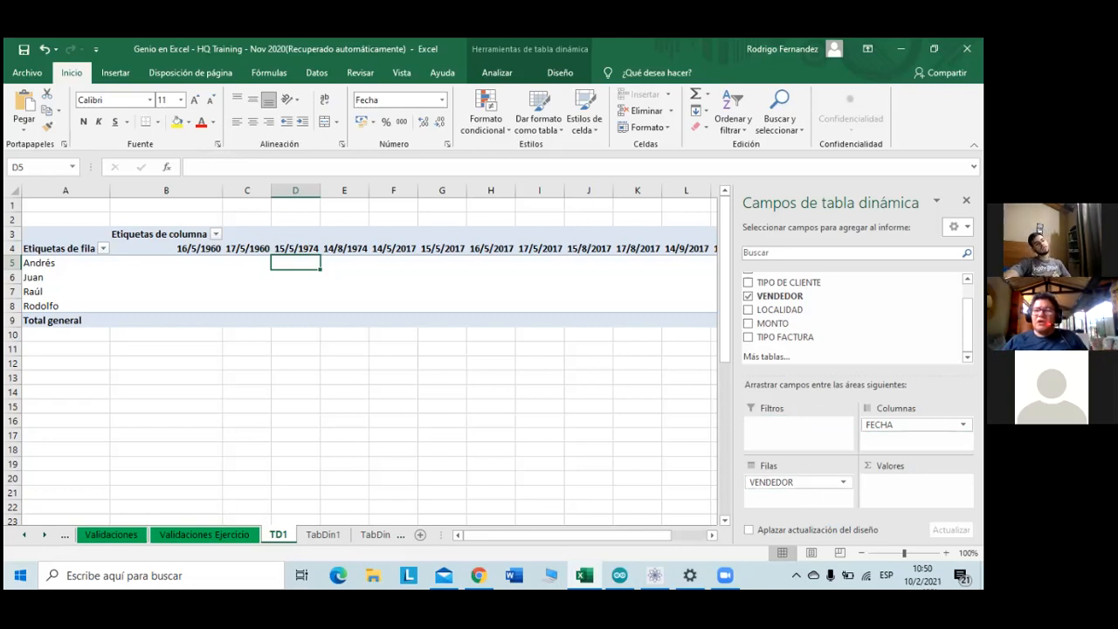
- Move the FECHA field to the report filter and from there to the values area
drag(899, 426, 807, 447)
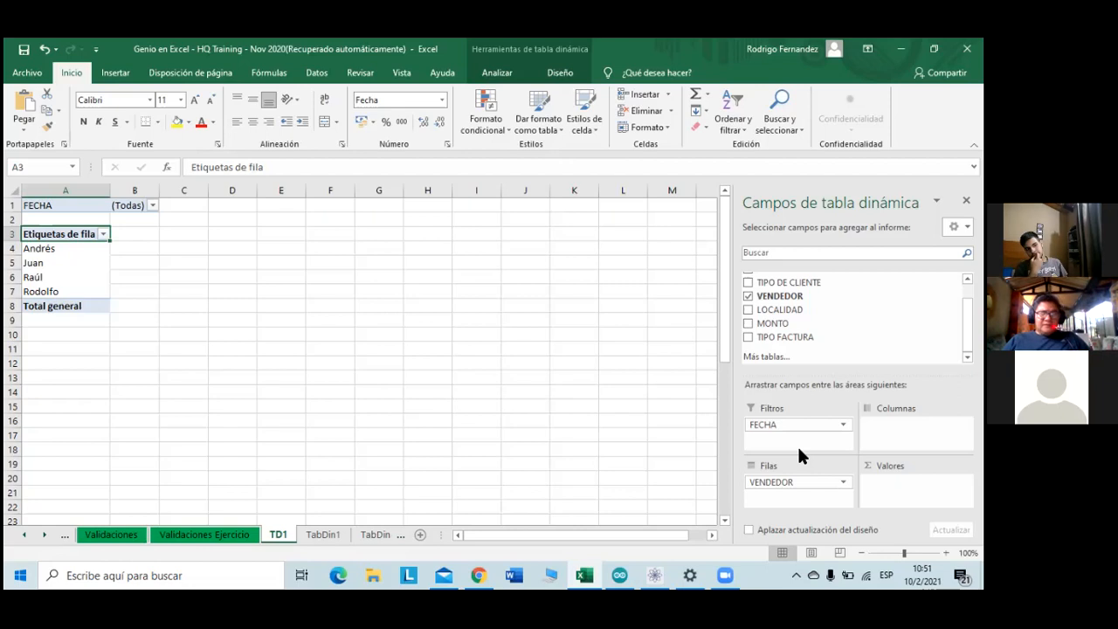
click(797, 425)
drag(796, 424, 913, 483)
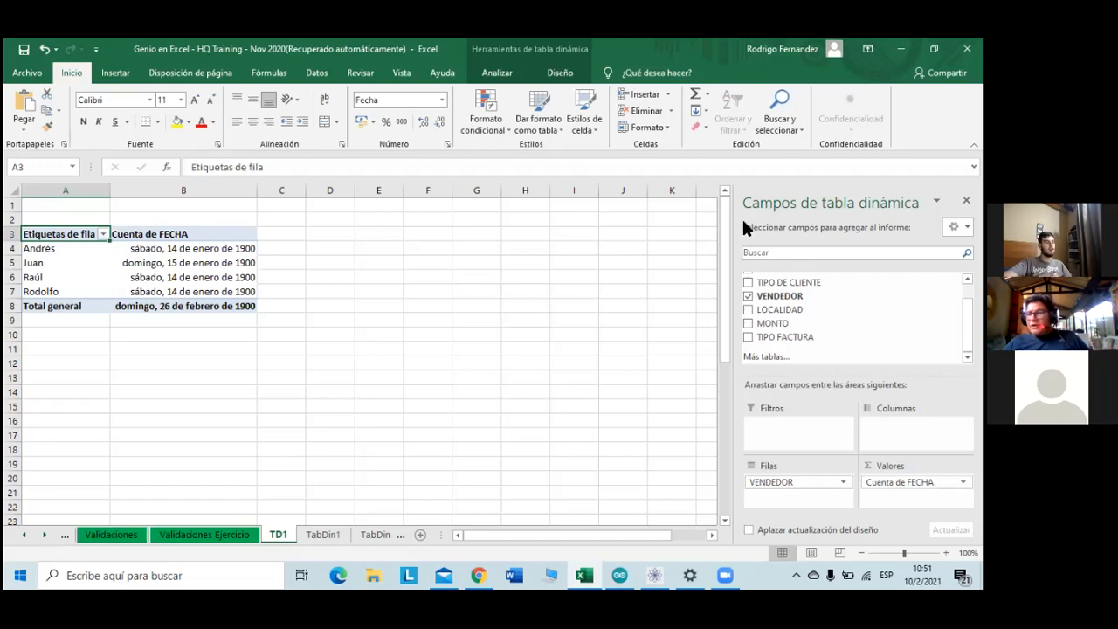
- Apply the Número format to the Cuenta de FECHA column and select the vendors' counts
click(196, 190)
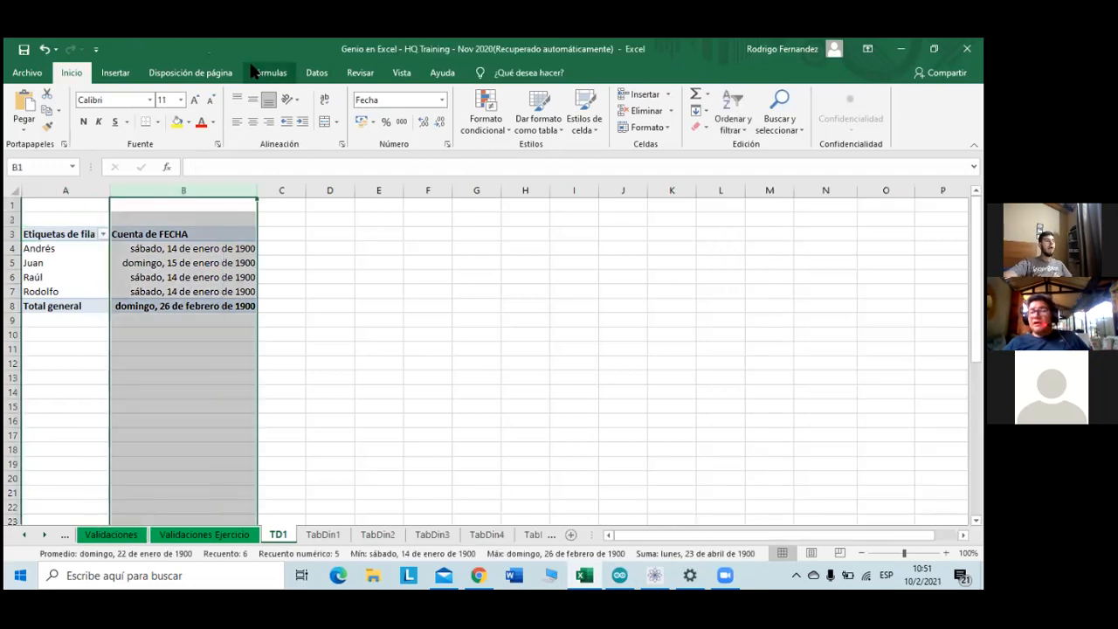
click(442, 100)
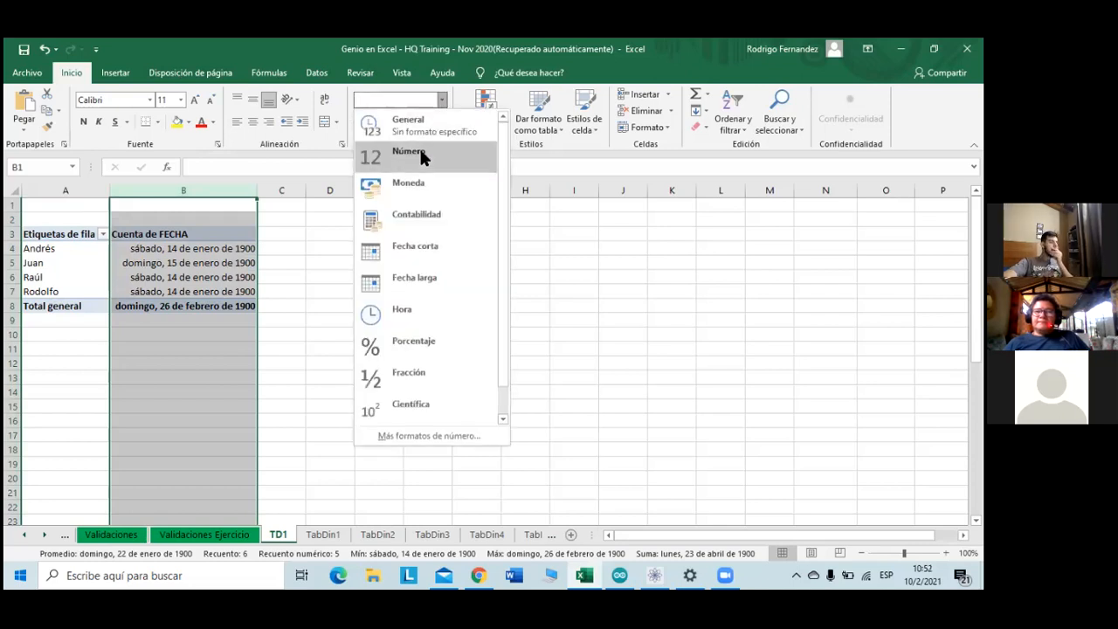
click(419, 150)
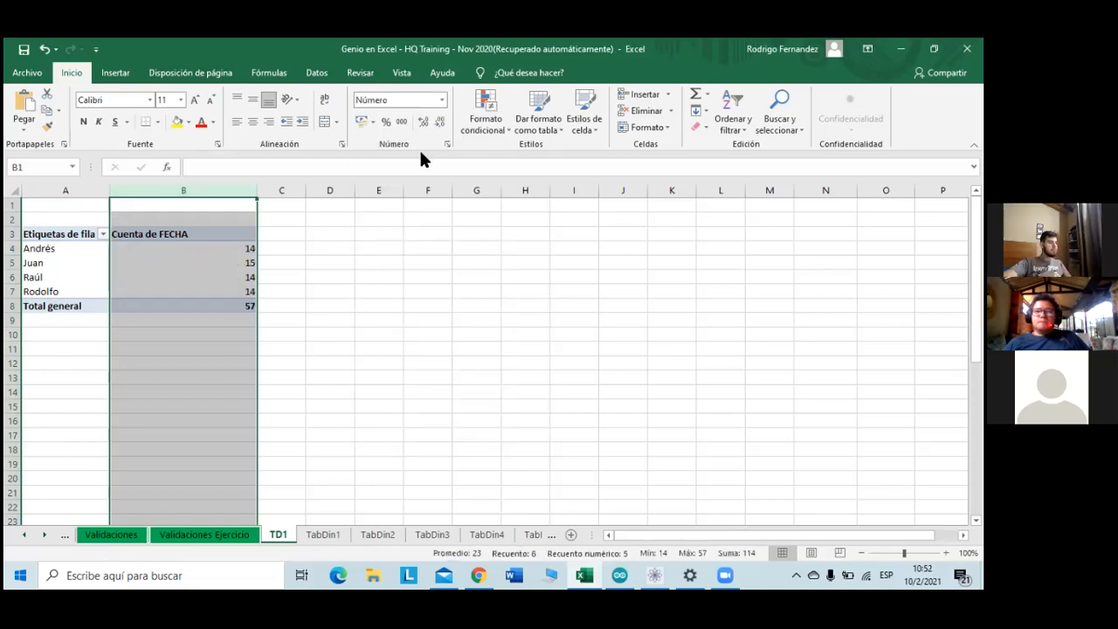
click(313, 302)
drag(248, 248, 252, 294)
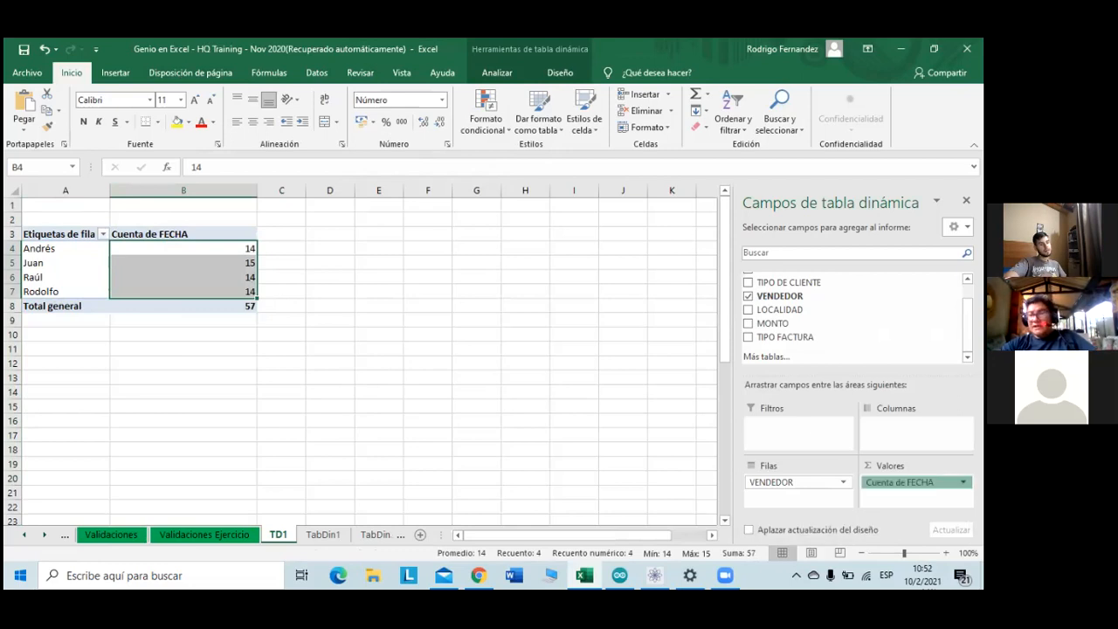
- Move the FECHA field from the values area back to the column labels
drag(915, 432, 915, 428)
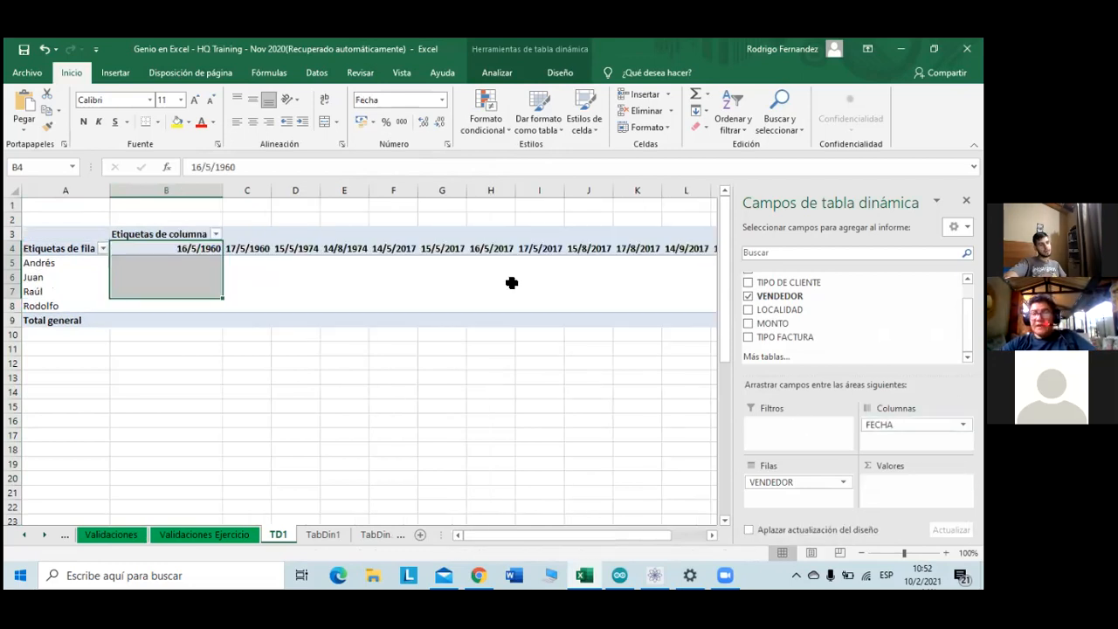
click(232, 300)
drag(234, 299, 235, 281)
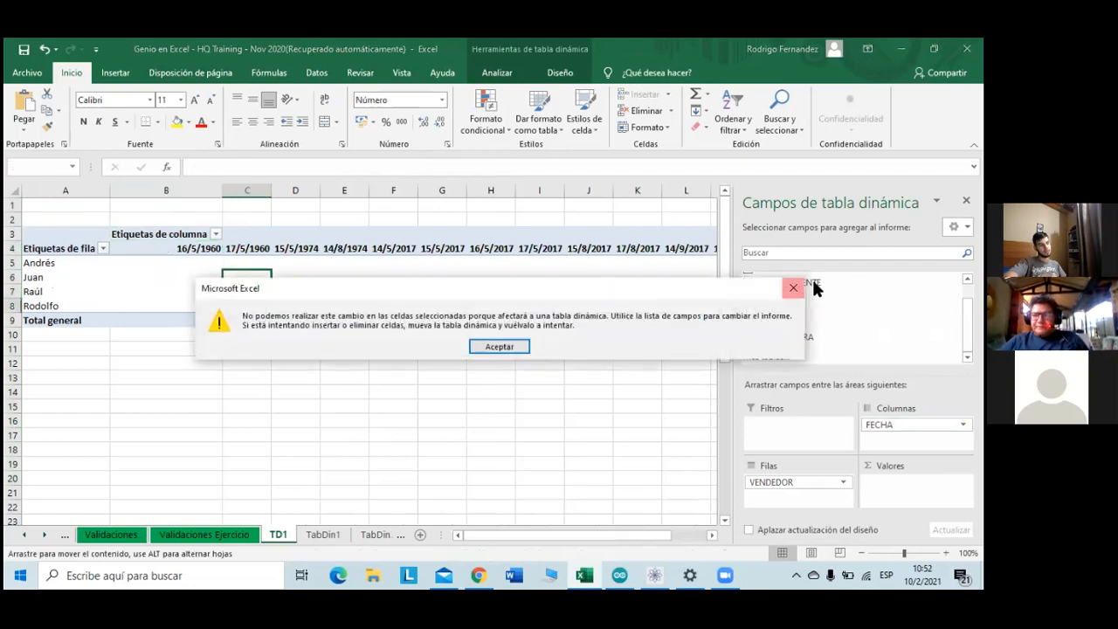
click(793, 288)
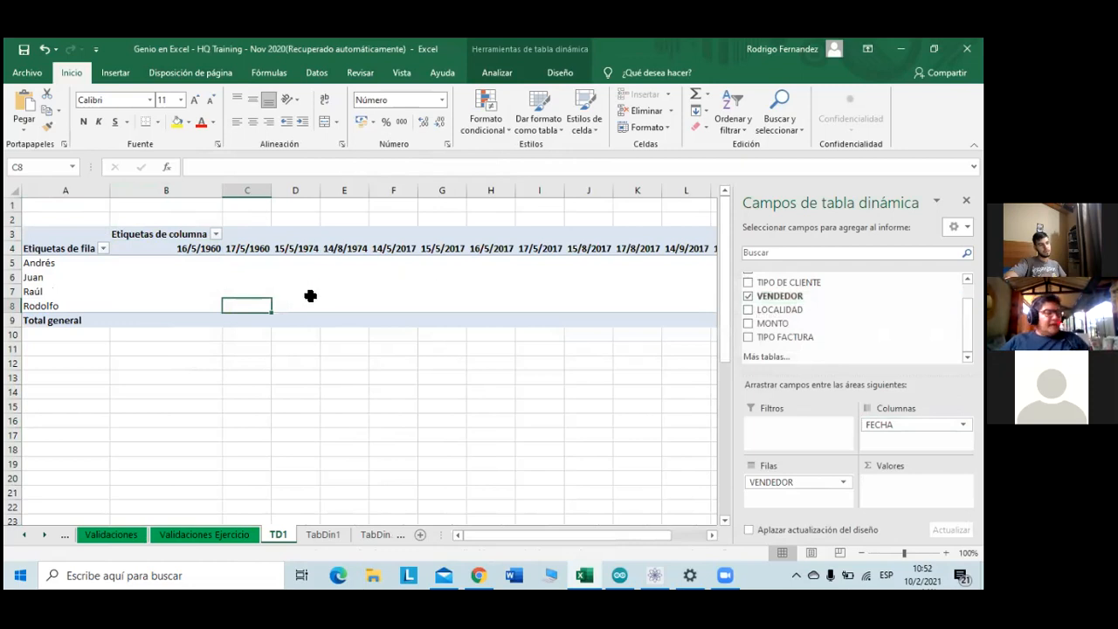
drag(272, 309, 315, 309)
click(793, 288)
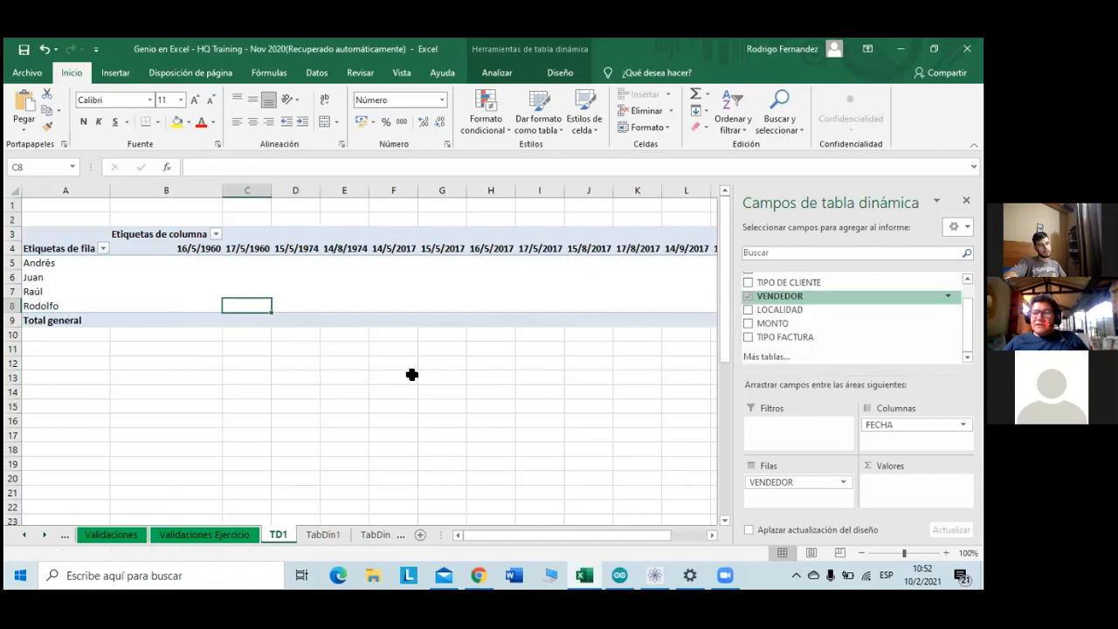
- Go through the vendors' empty value cells in the 17/5/1960 column
click(248, 275)
click(251, 264)
click(253, 281)
click(253, 292)
click(258, 303)
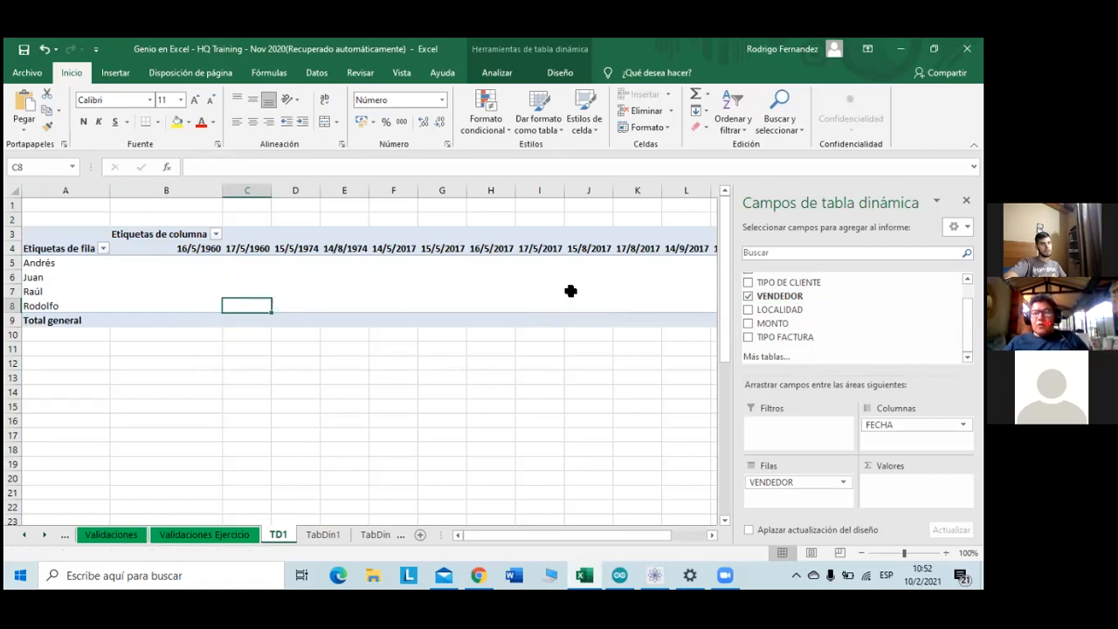
- Add the MONTO field to the pivot table's values as a sum
scroll(827, 317, up, 1)
scroll(823, 323, down, 1)
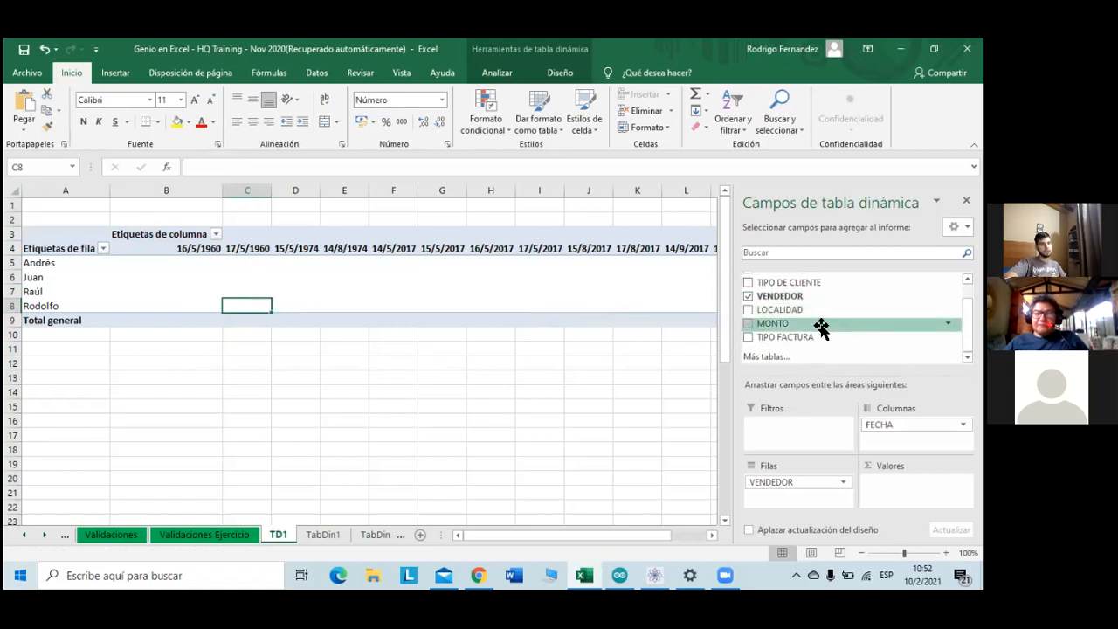
click(748, 323)
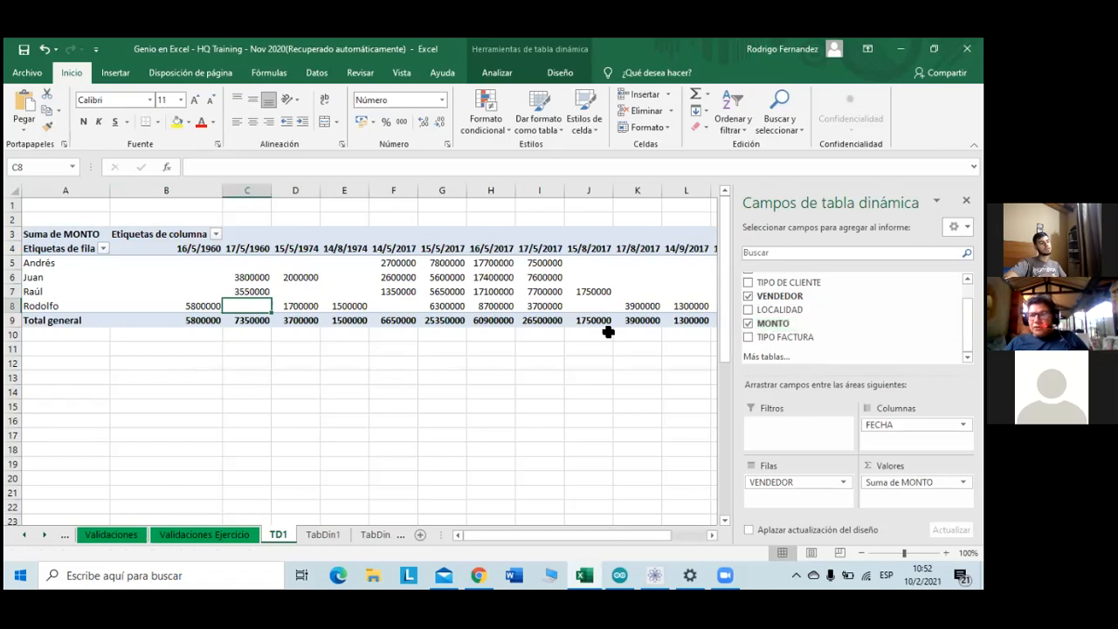
mouse_move(359, 302)
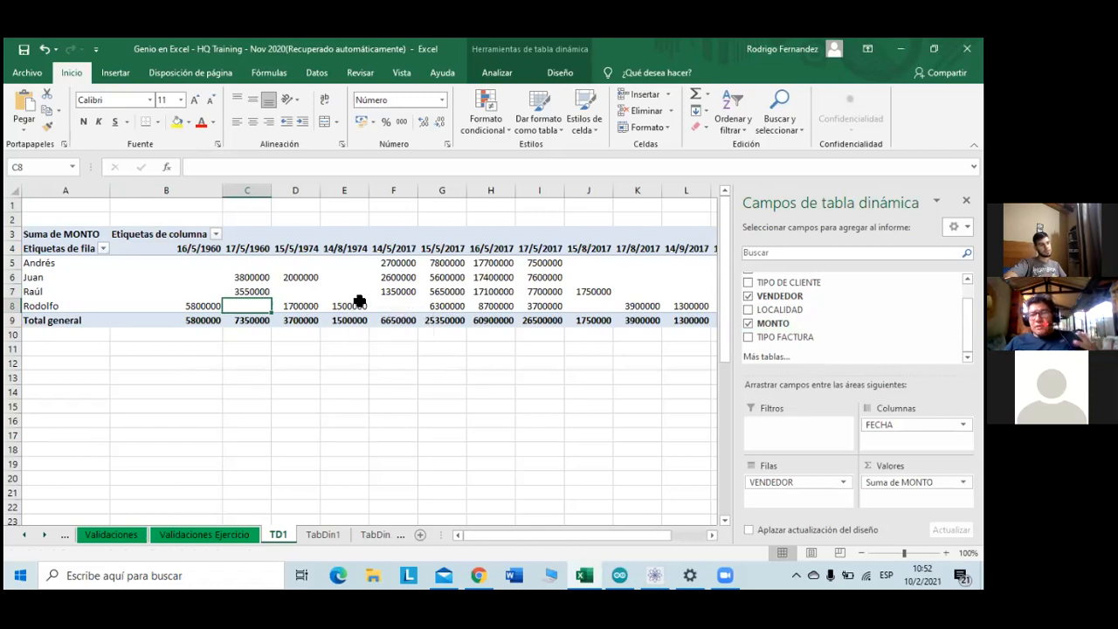
scroll(359, 301, down, 1)
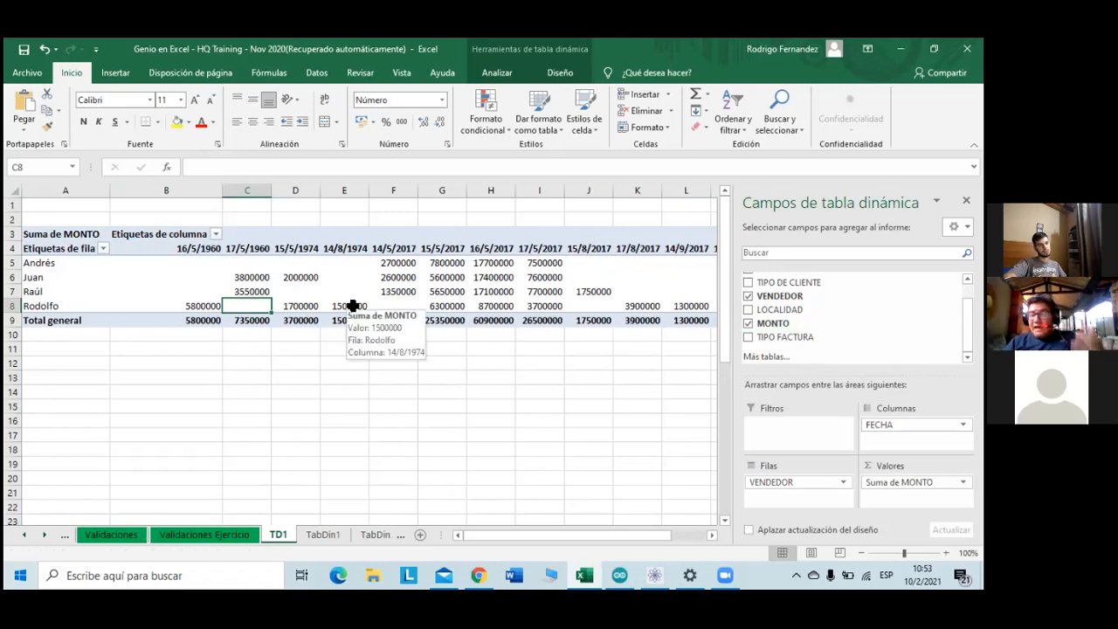
mouse_move(352, 305)
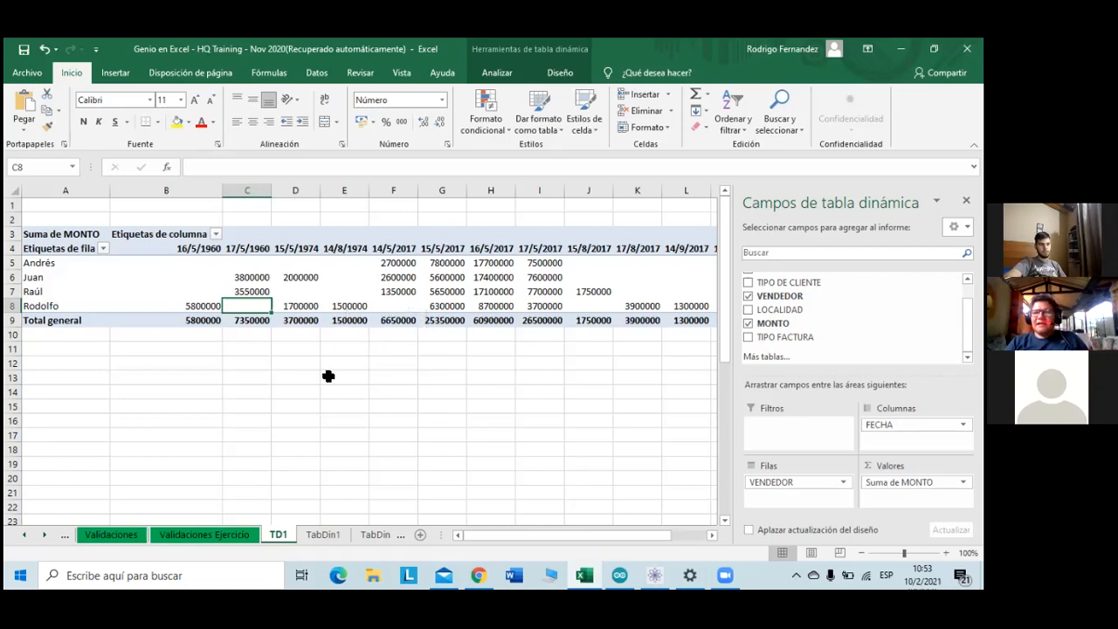
- Select cells outside and inside the pivot table to check when the field list and analysis tools are available
click(351, 408)
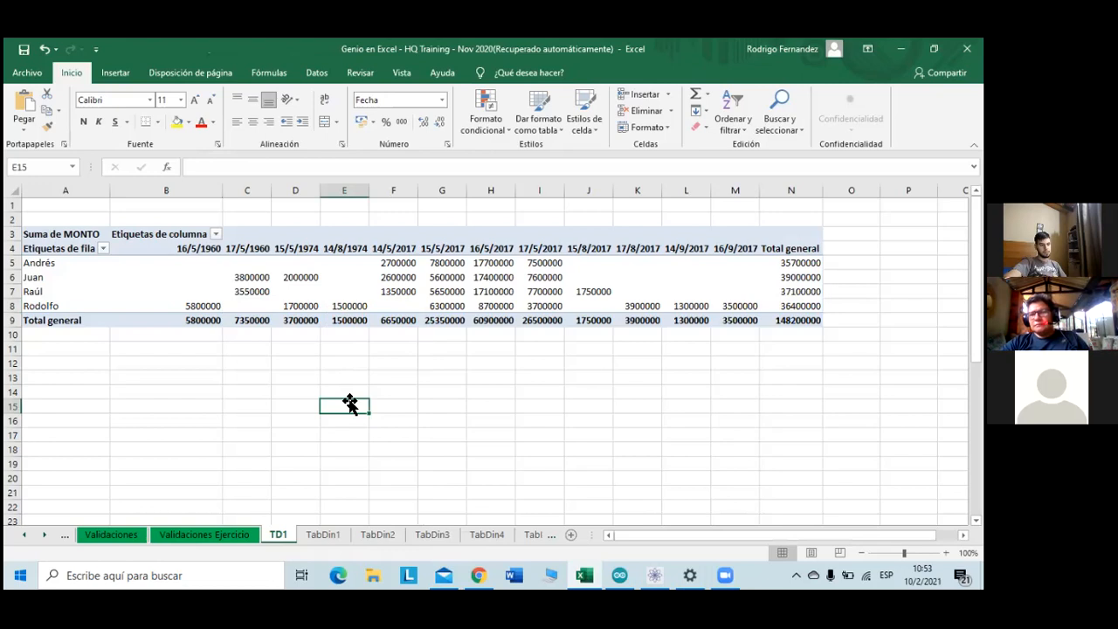
click(316, 294)
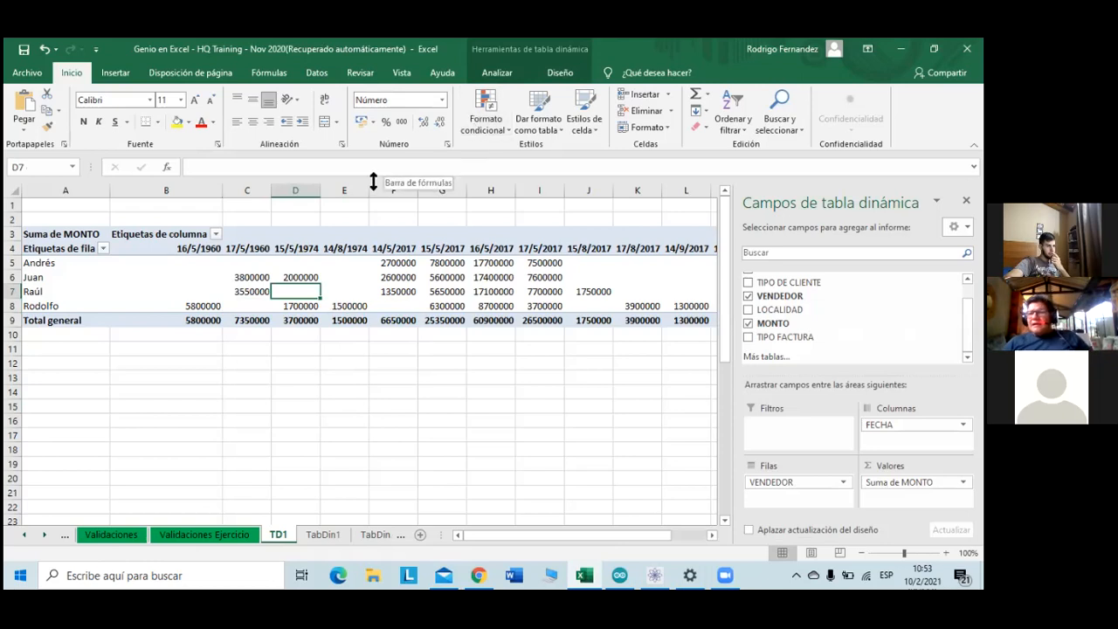
click(517, 77)
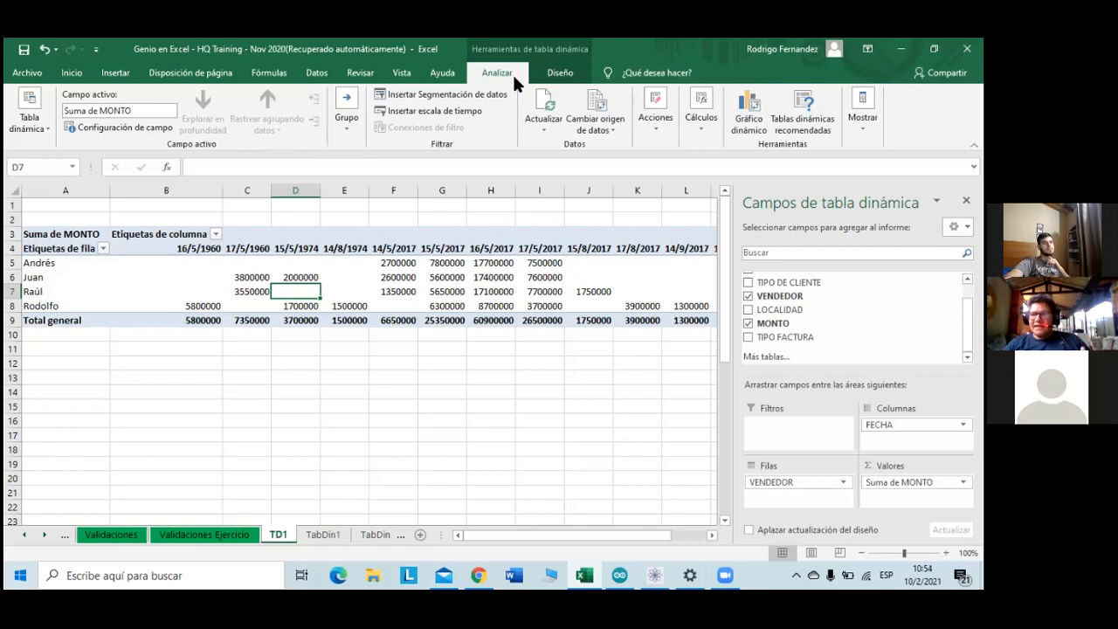
click(465, 417)
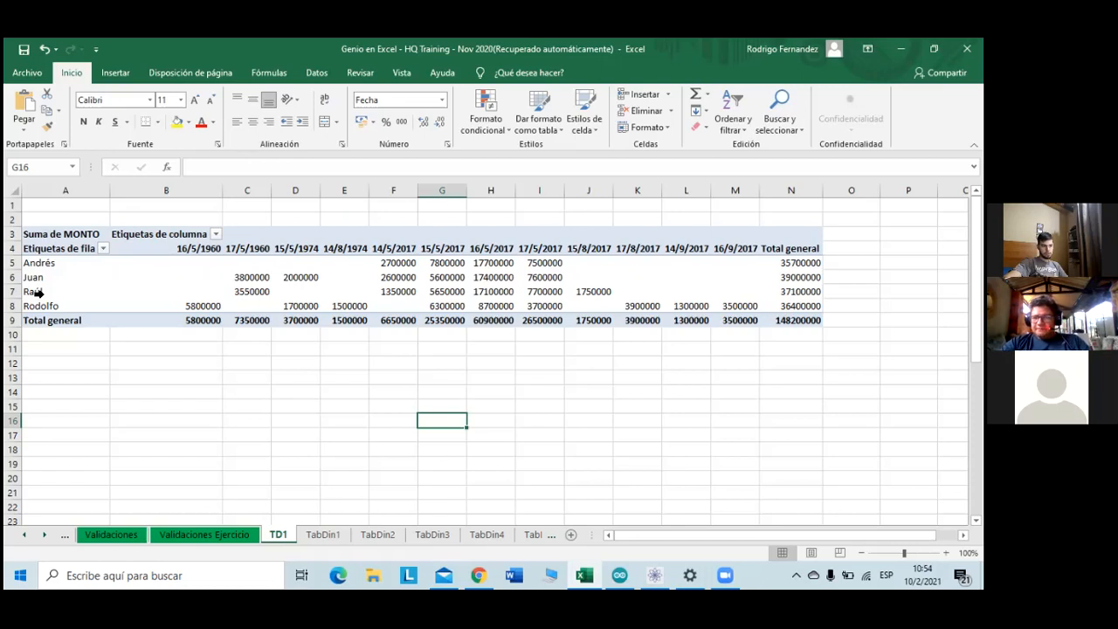
- Review the date headings, and select the vendor totals and the date totals to compare their sums with the grand total
drag(170, 248, 759, 250)
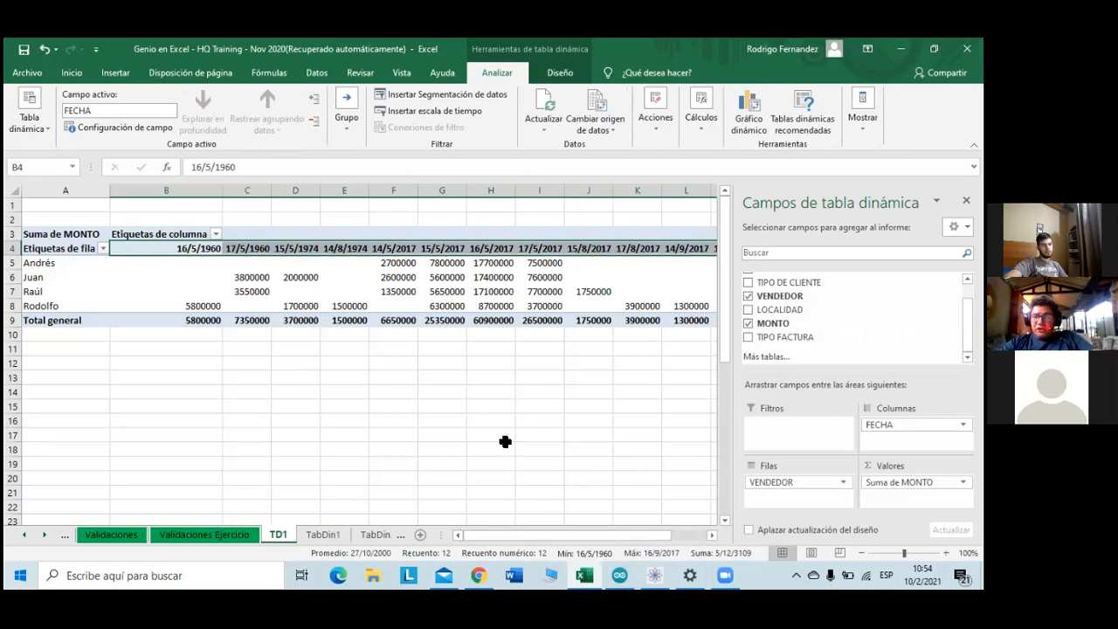
click(471, 381)
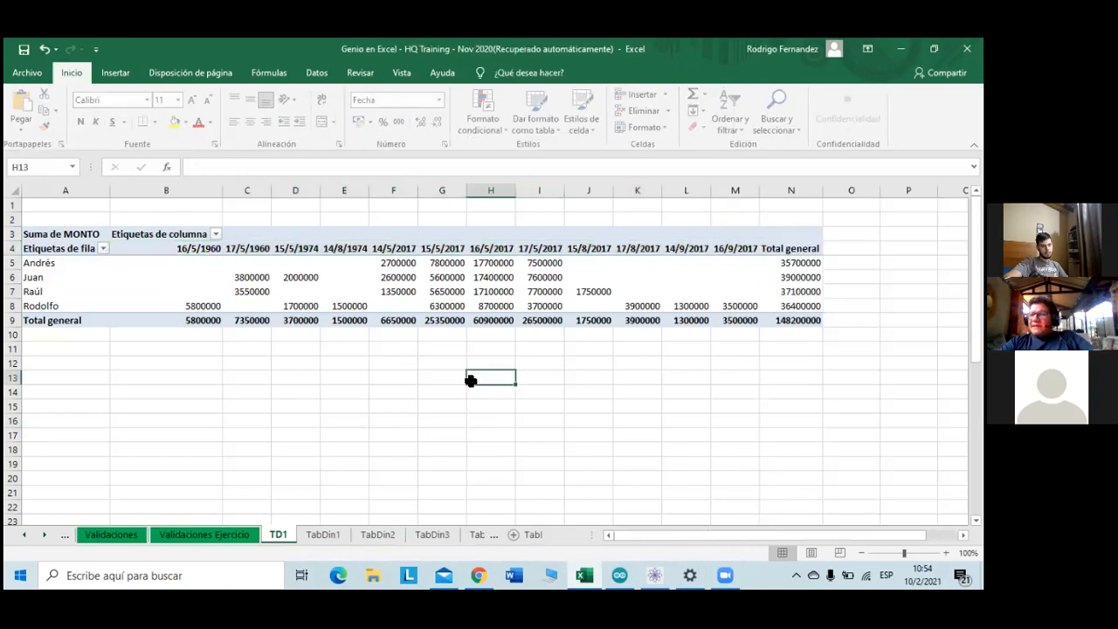
mouse_move(794, 315)
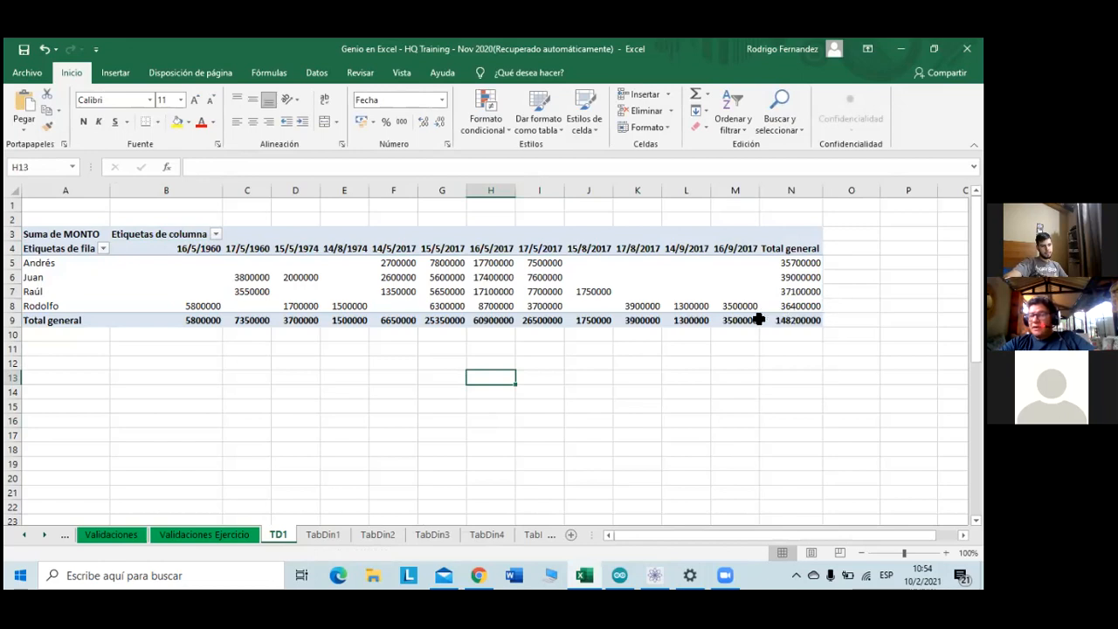
mouse_move(758, 319)
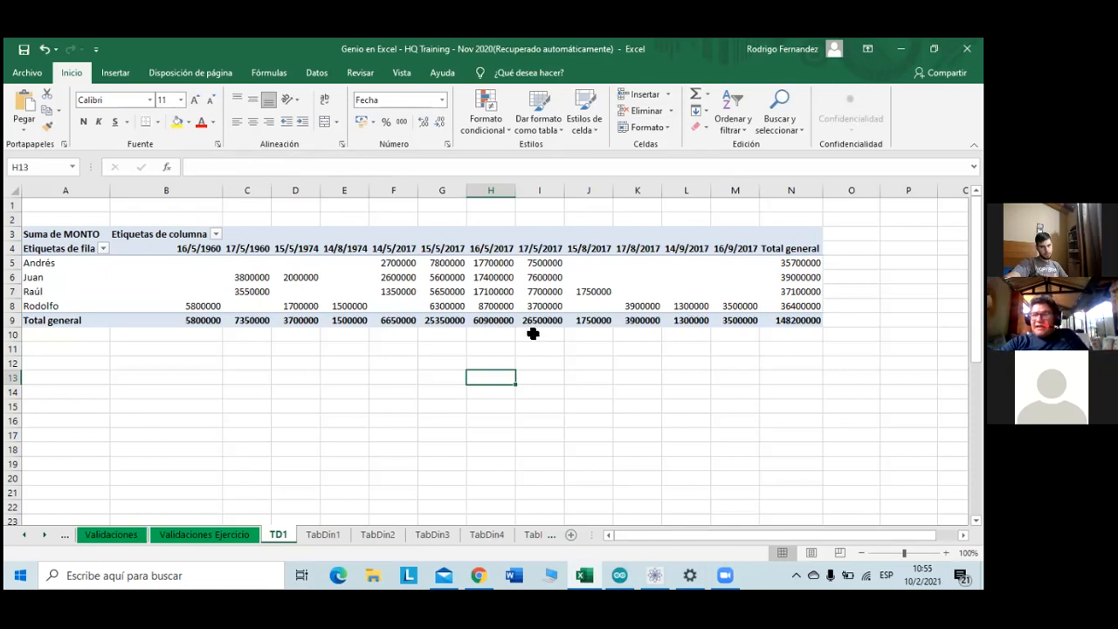
mouse_move(547, 325)
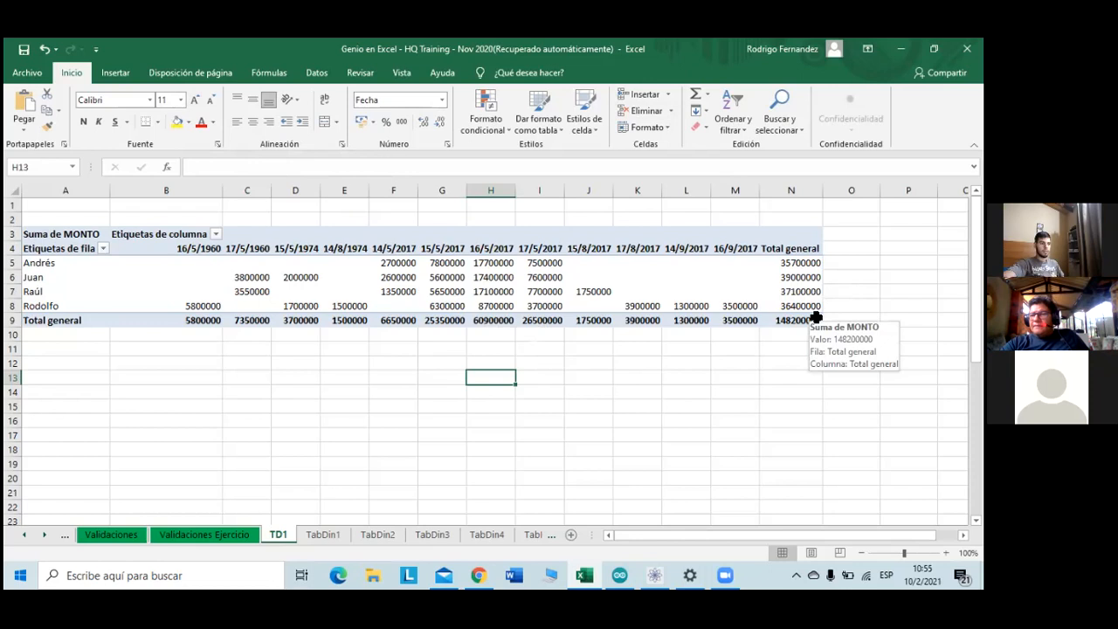
drag(814, 304, 802, 259)
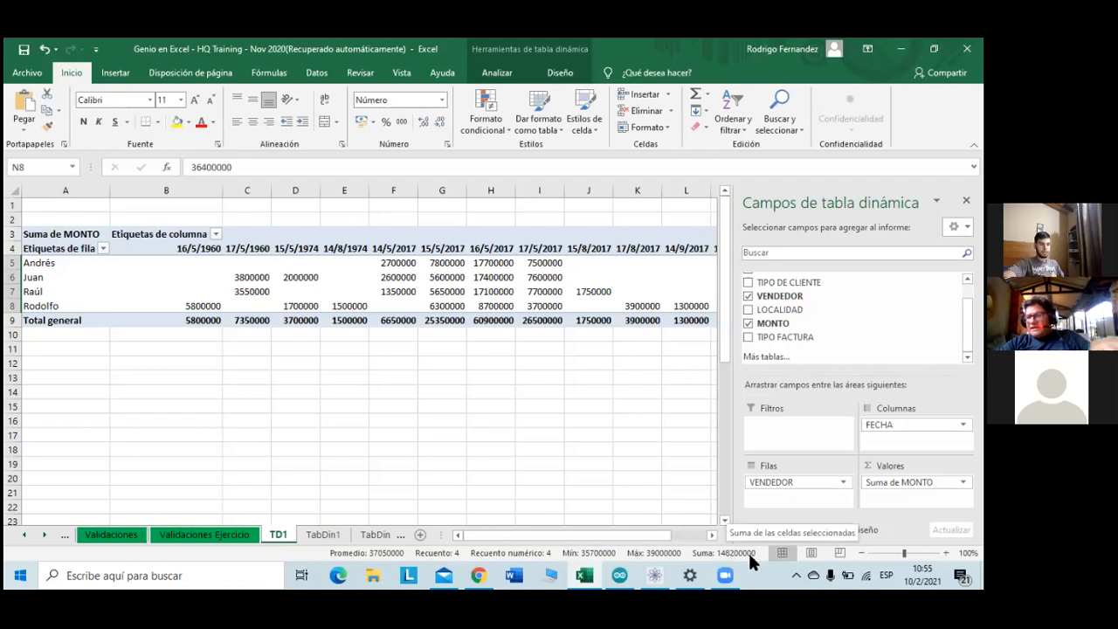
click(584, 469)
drag(214, 317, 725, 315)
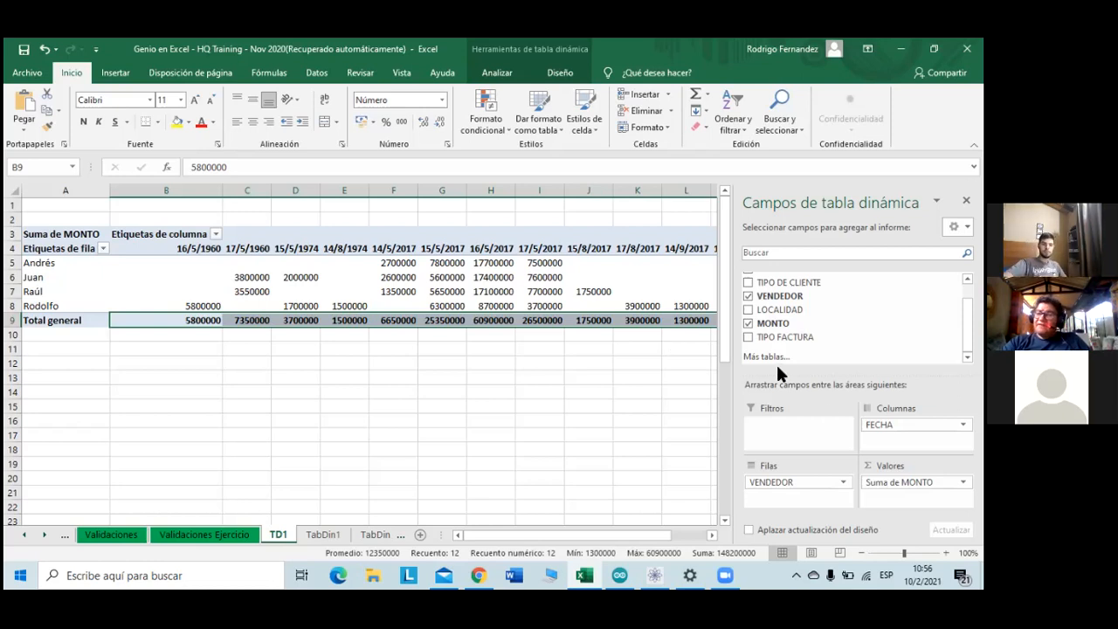
- Swap the pivot table layout so FECHA is in the rows and VENDEDOR in the columns
mouse_move(809, 484)
mouse_down()
mouse_move(912, 439)
mouse_move(905, 428)
mouse_move(814, 496)
mouse_up()
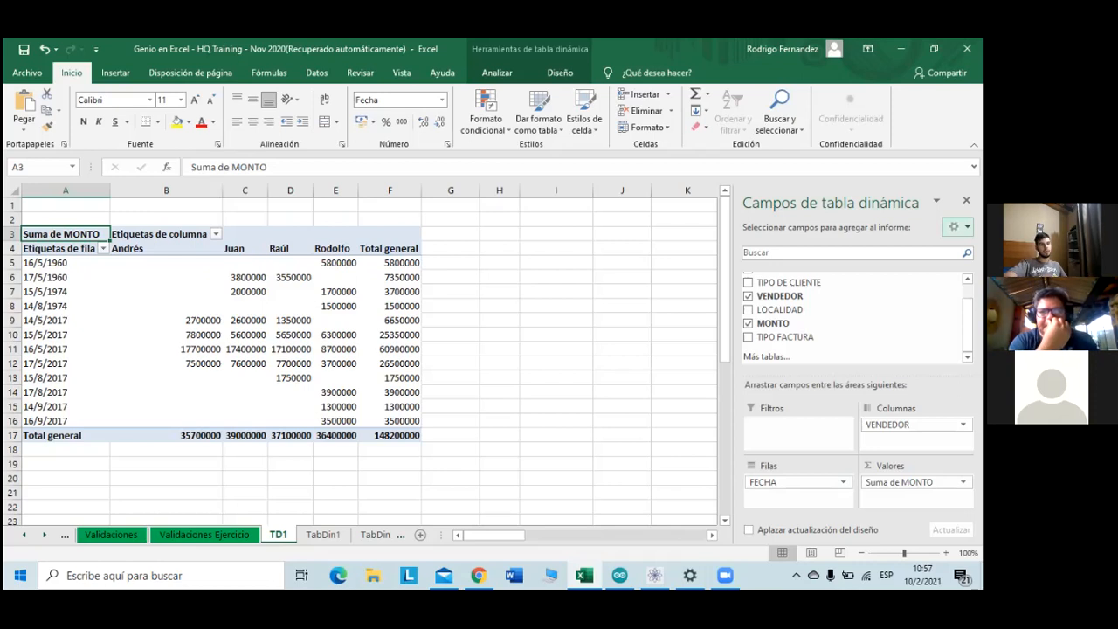
- Enter 1 in cell A1 and fill it as a series across row 1 to column O
click(625, 281)
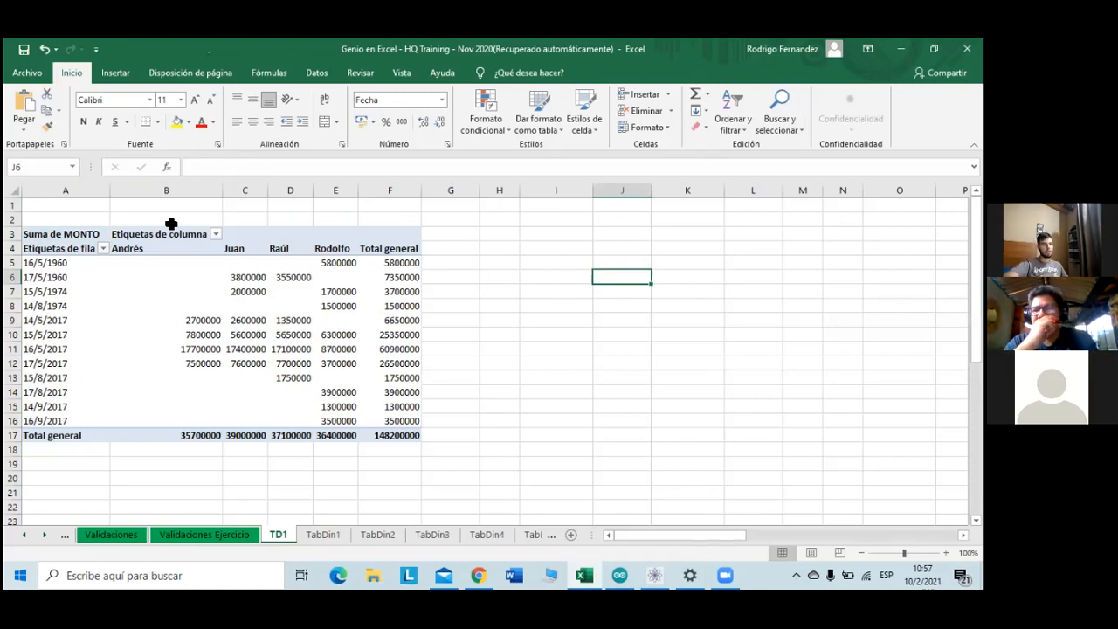
drag(84, 205, 245, 204)
drag(547, 222, 900, 205)
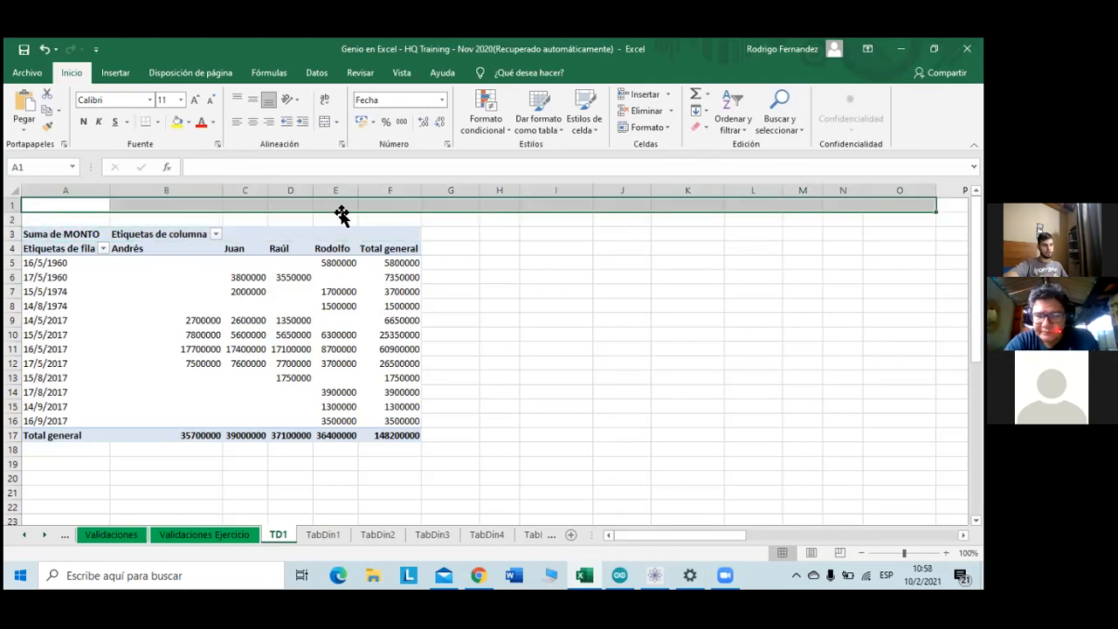
click(74, 201)
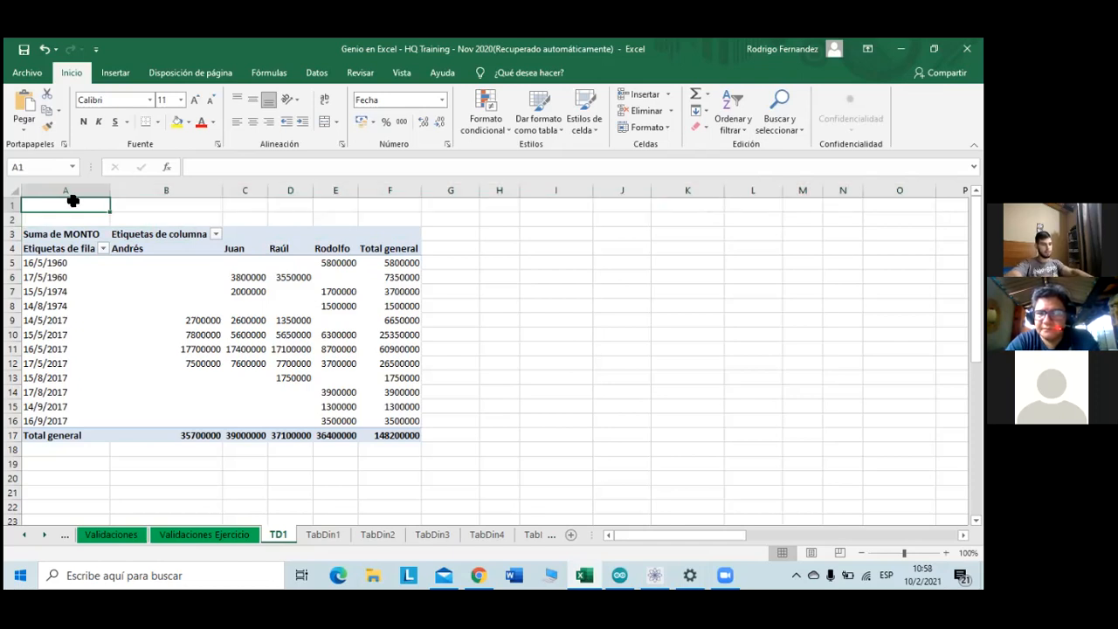
double_click(75, 201)
text(1)
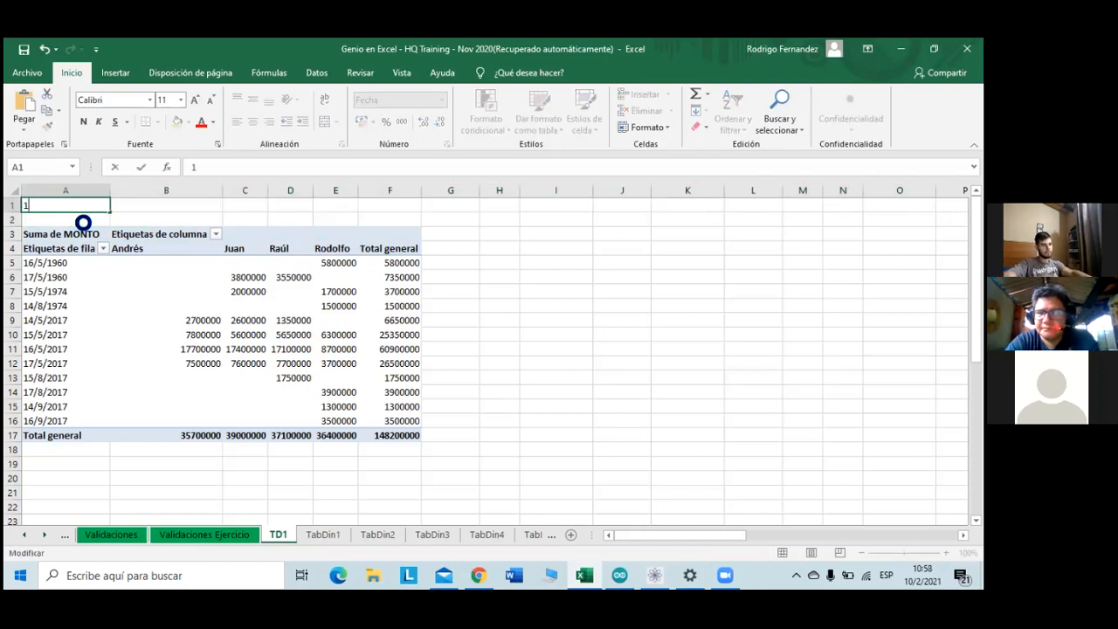
key(ctrl+Return)
drag(159, 211, 961, 210)
drag(691, 208, 744, 400)
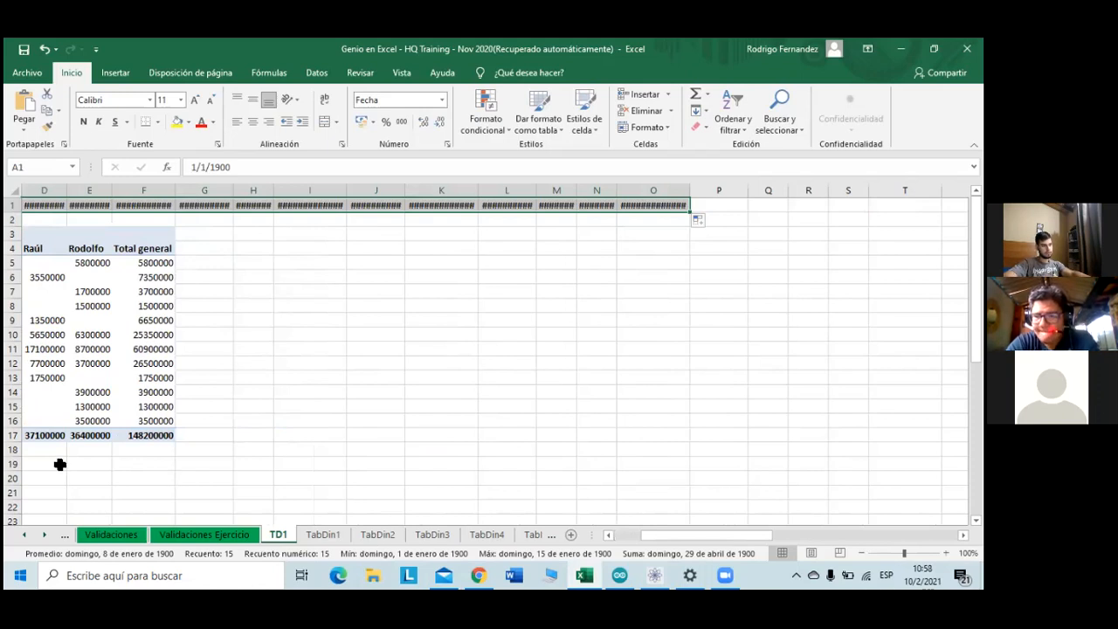
- Undo the series fill in row 1 and clear the date from cell A1
key(ctrl+z)
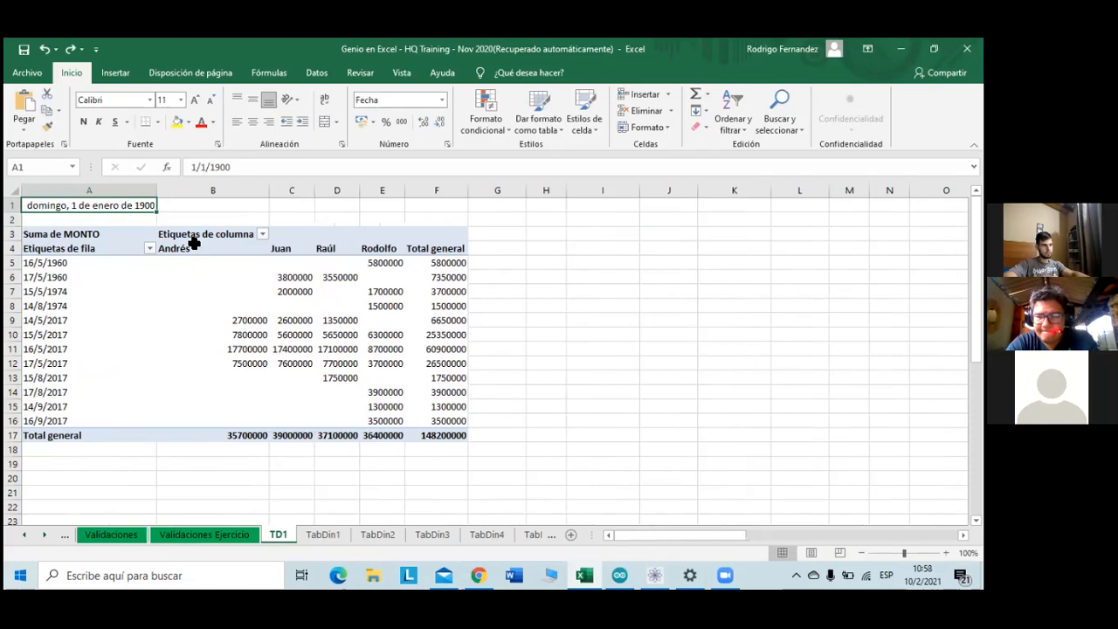
click(556, 208)
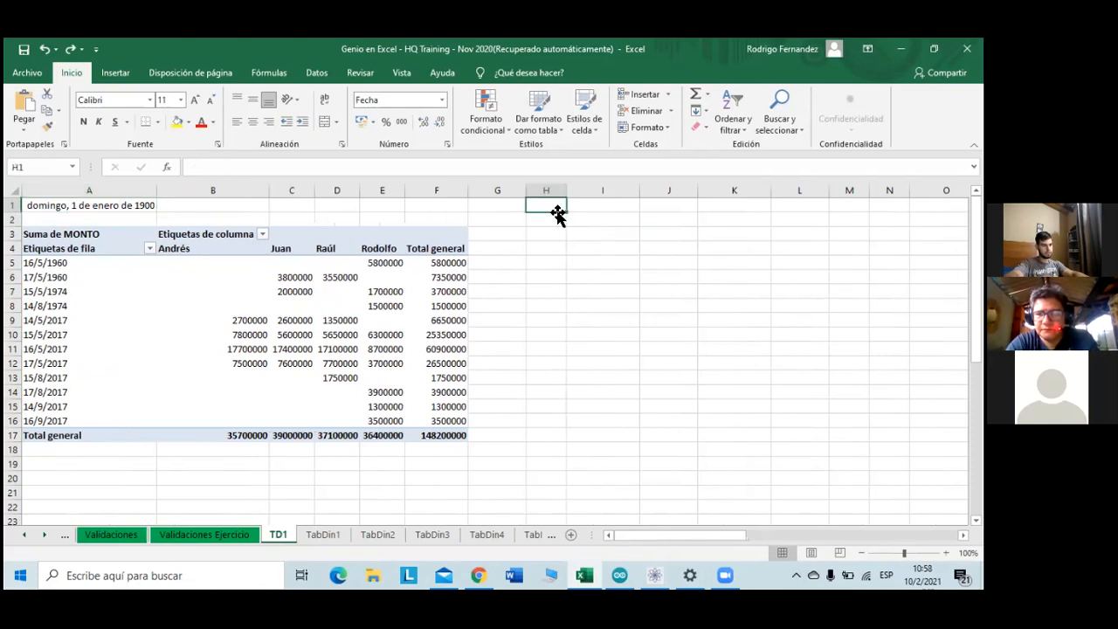
text(.)
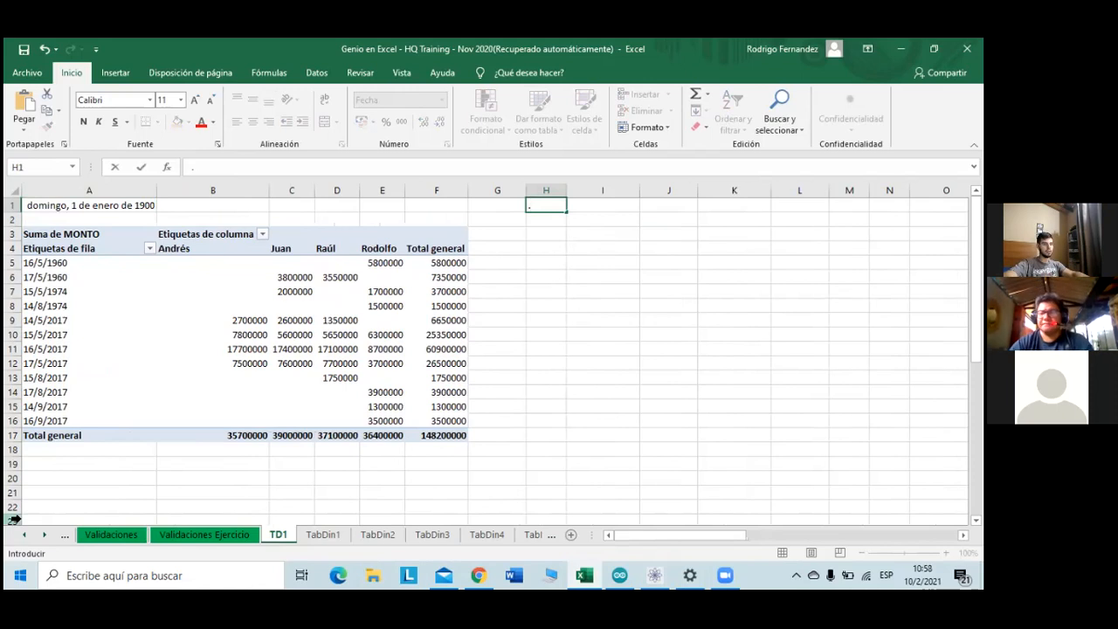
key(BackSpace)
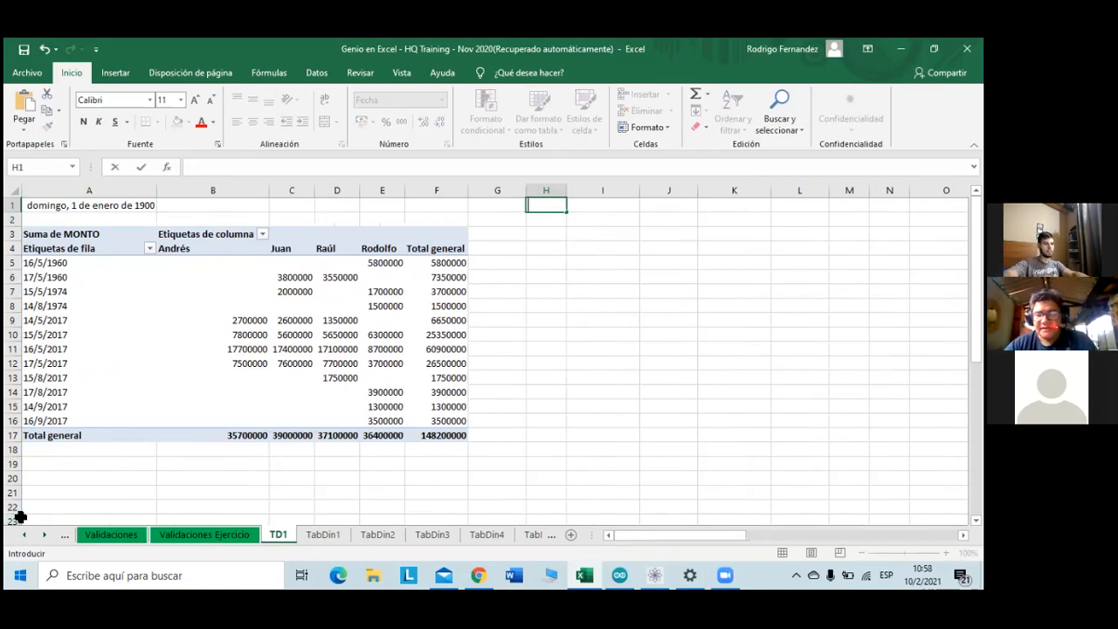
click(100, 216)
click(105, 203)
drag(231, 167, 164, 168)
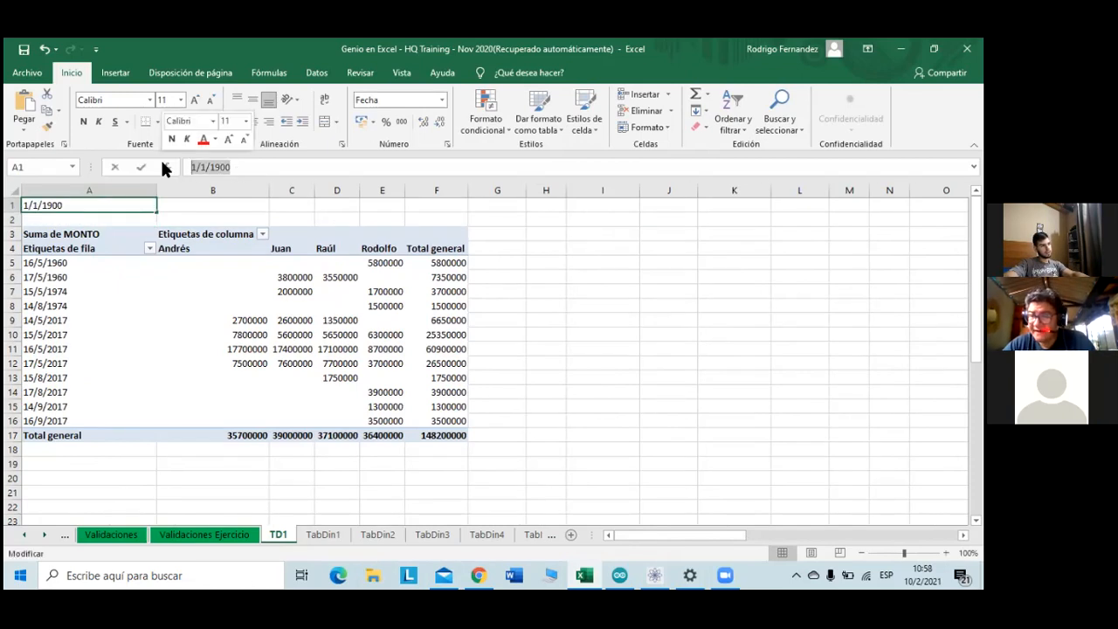
key(BackSpace)
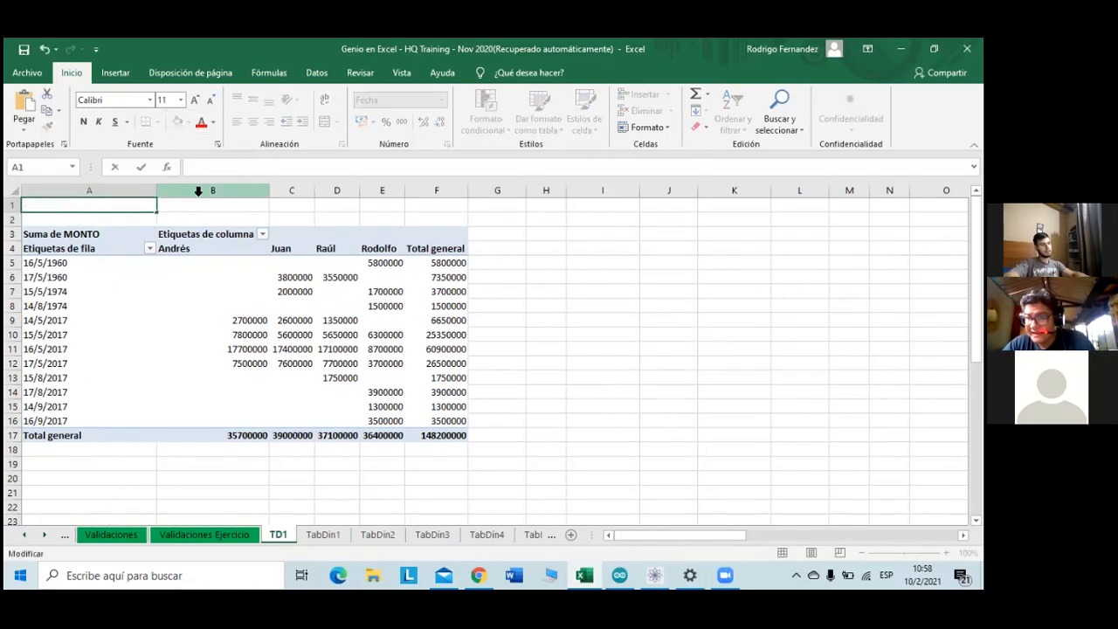
click(193, 204)
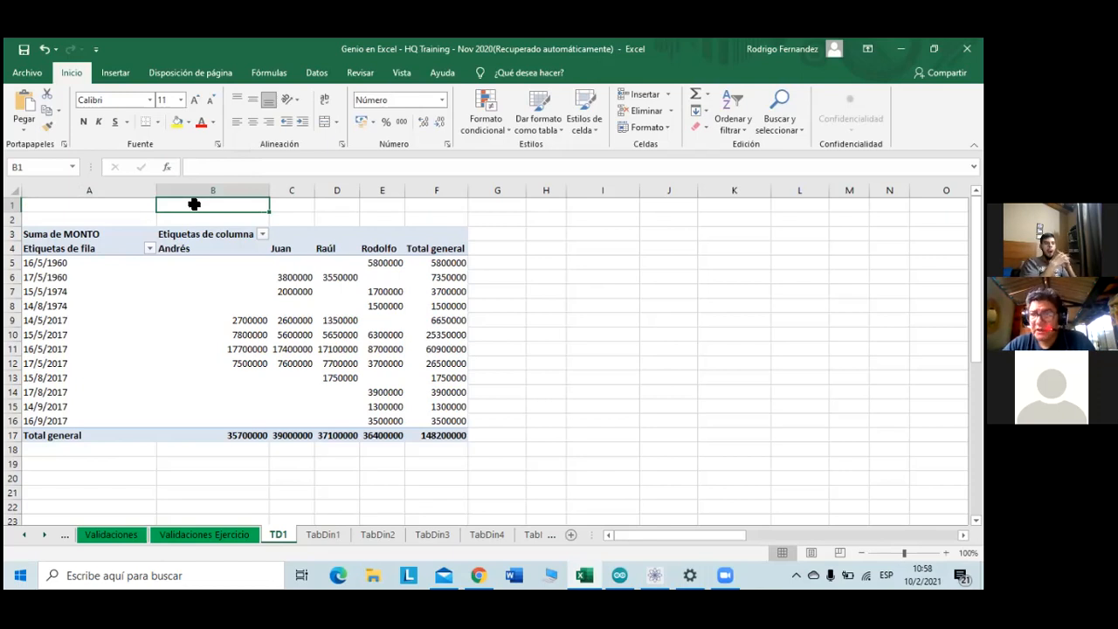
key(Left)
key(Right)
key(Right)
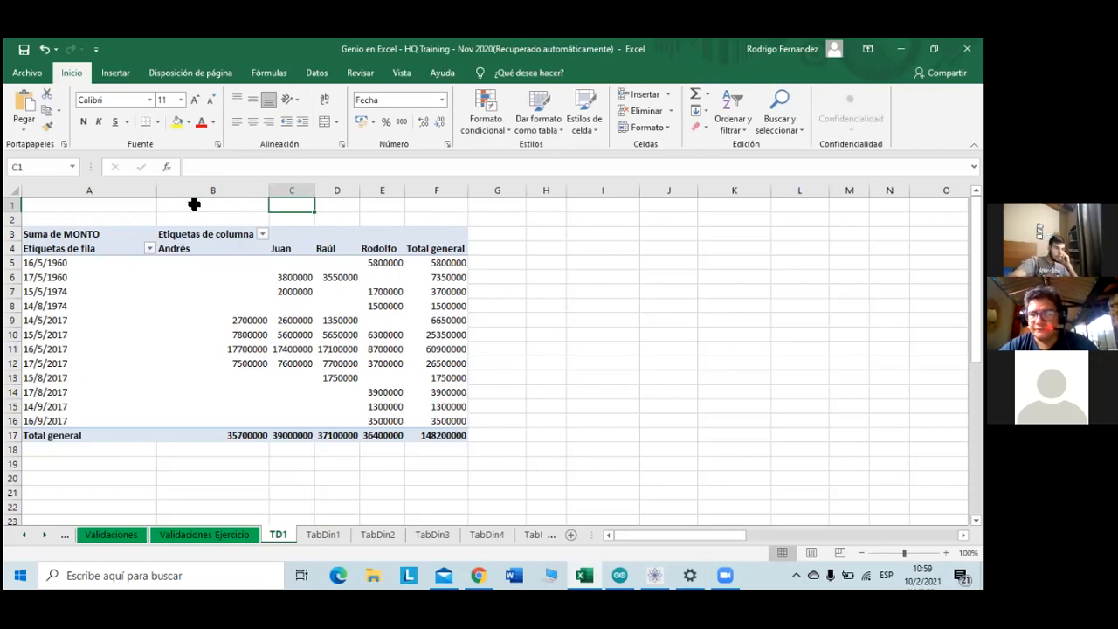
- Move the VENDEDOR field from the pivot table's columns to the rows, beneath FECHA
click(207, 221)
click(227, 270)
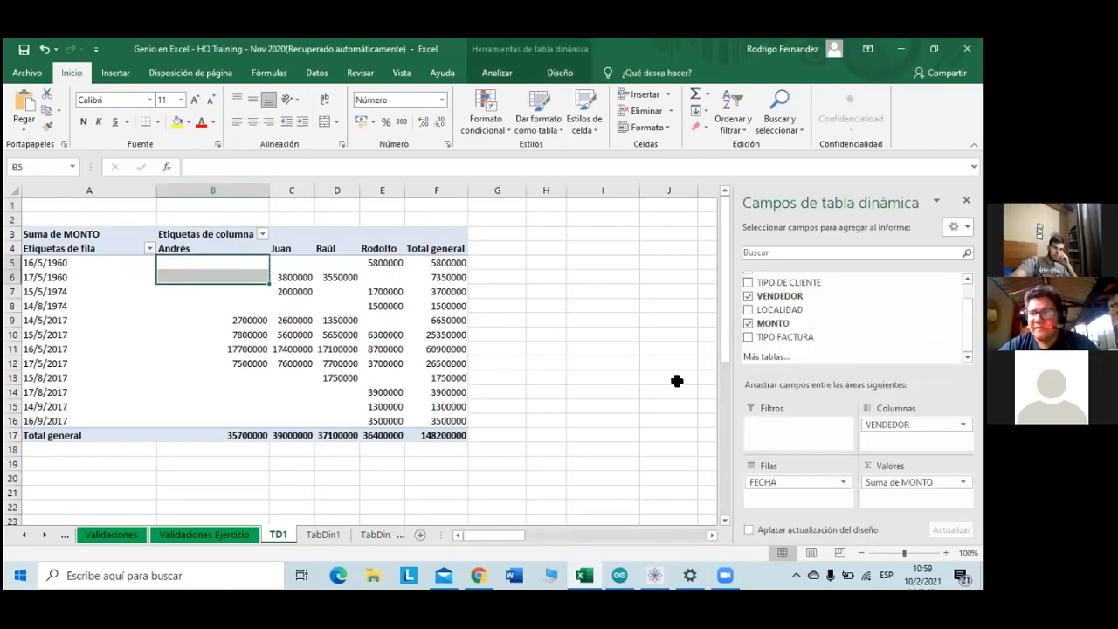
click(437, 337)
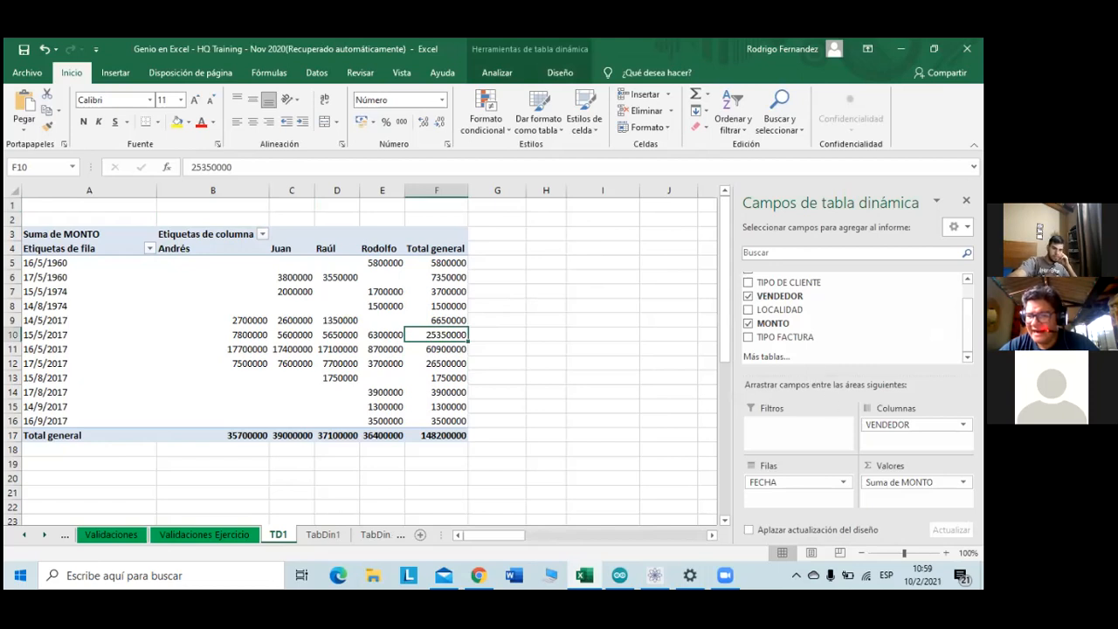
drag(900, 424, 778, 505)
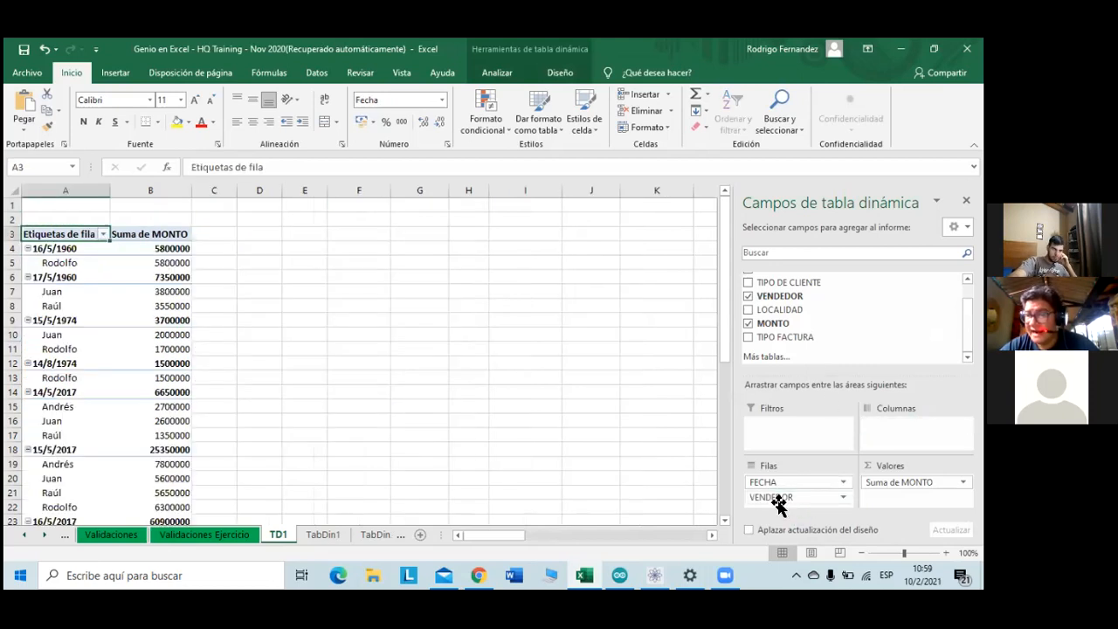
- Examine how the vendors are nested under each date, and check the date subtotals and the grand total
scroll(269, 421, down, 4)
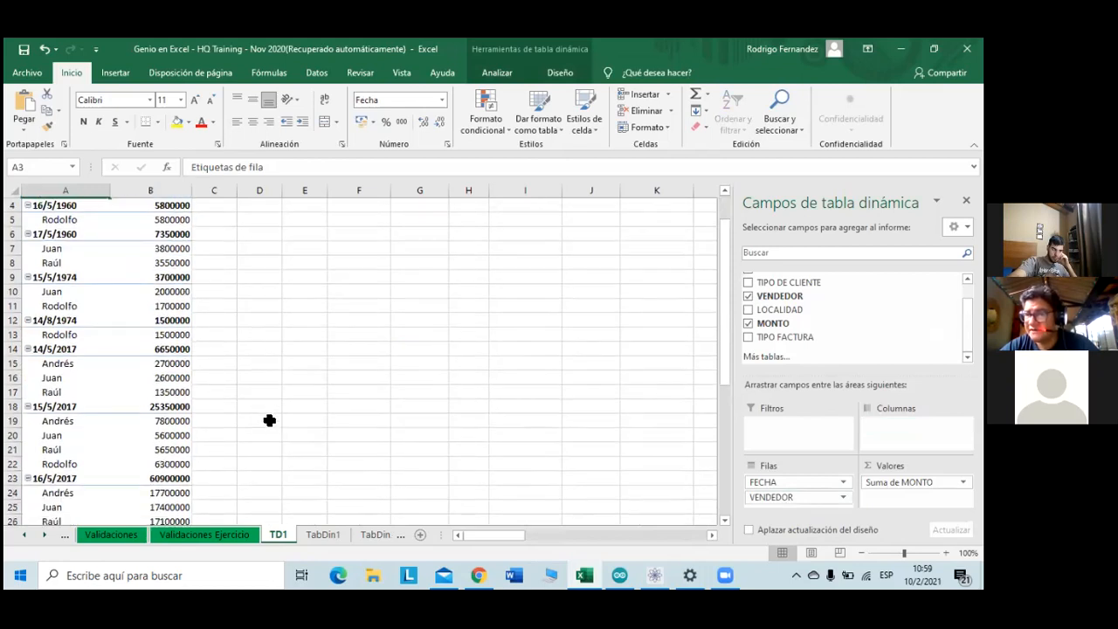
scroll(269, 420, down, 2)
scroll(269, 420, up, 4)
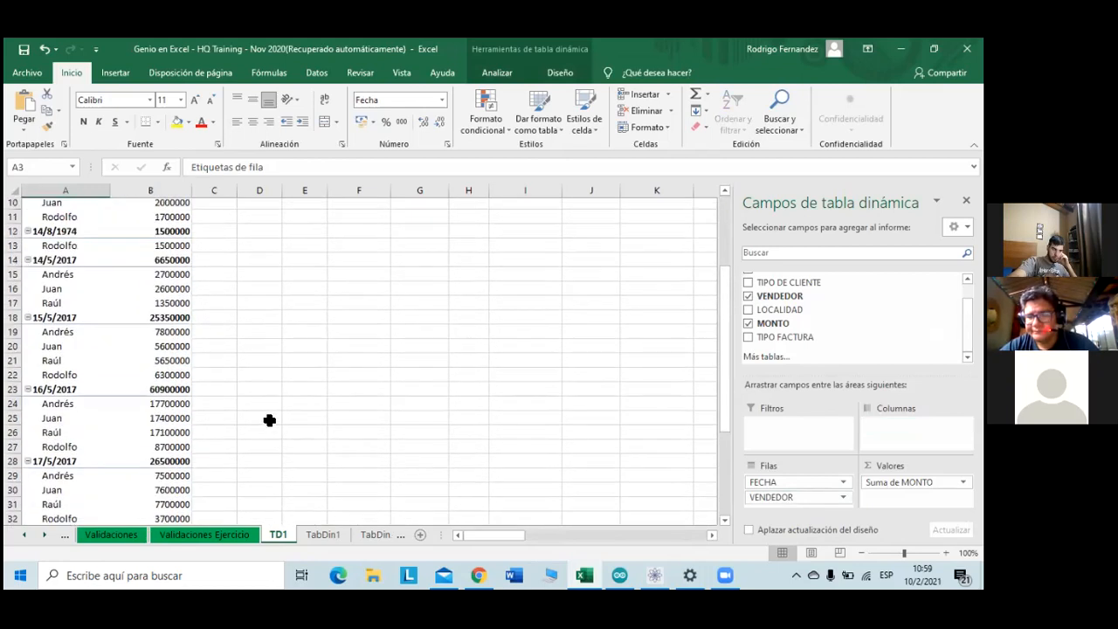
scroll(269, 420, up, 1)
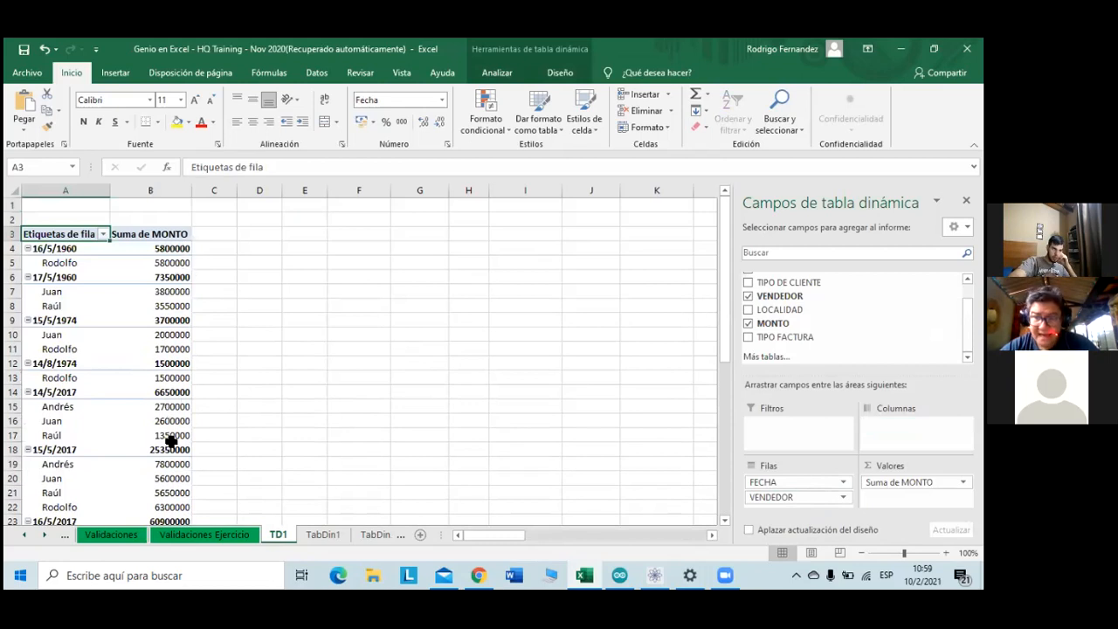
mouse_move(174, 450)
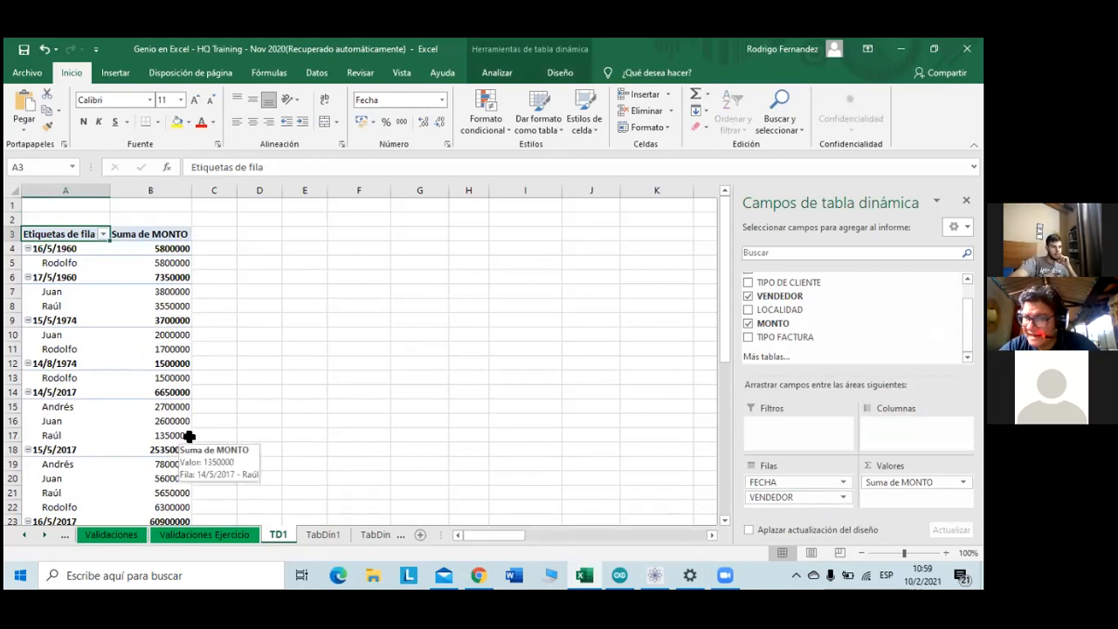
scroll(190, 436, down, 1)
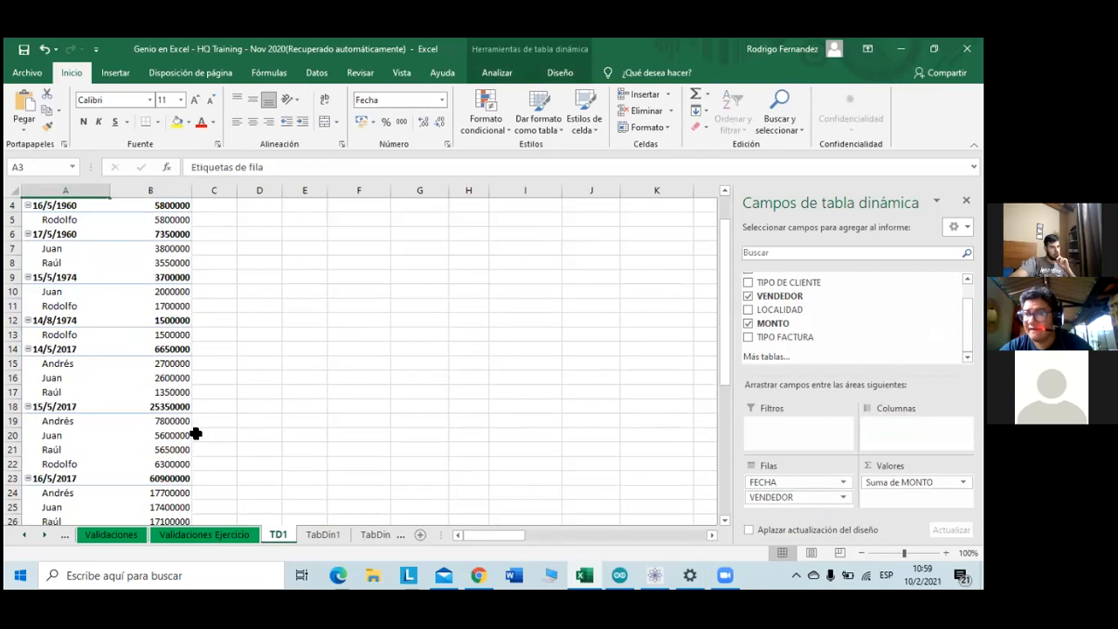
scroll(195, 433, down, 6)
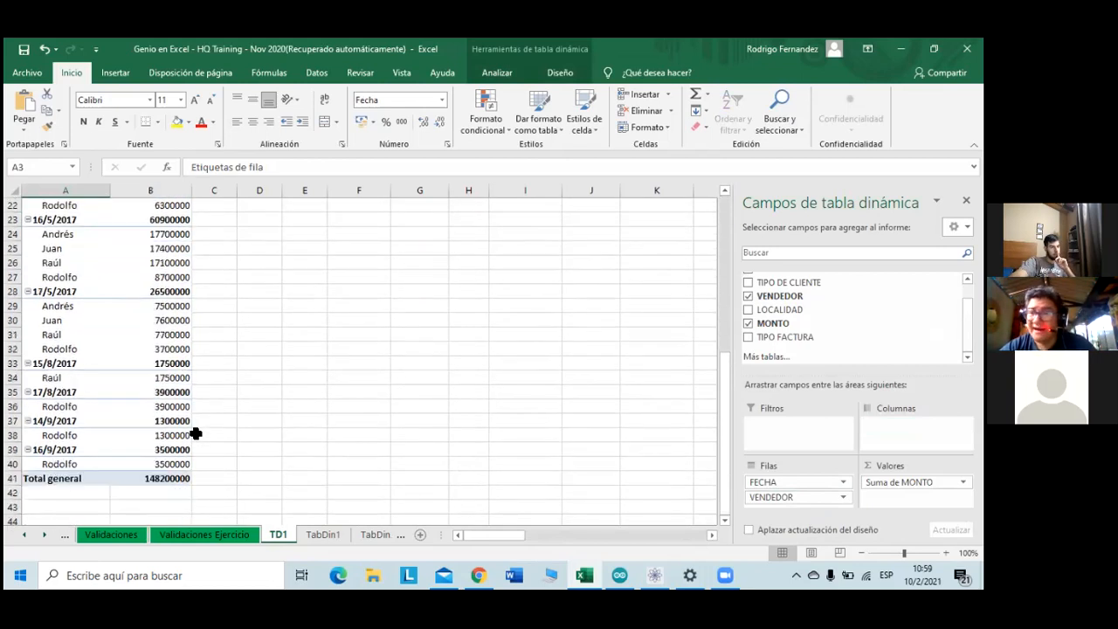
click(180, 478)
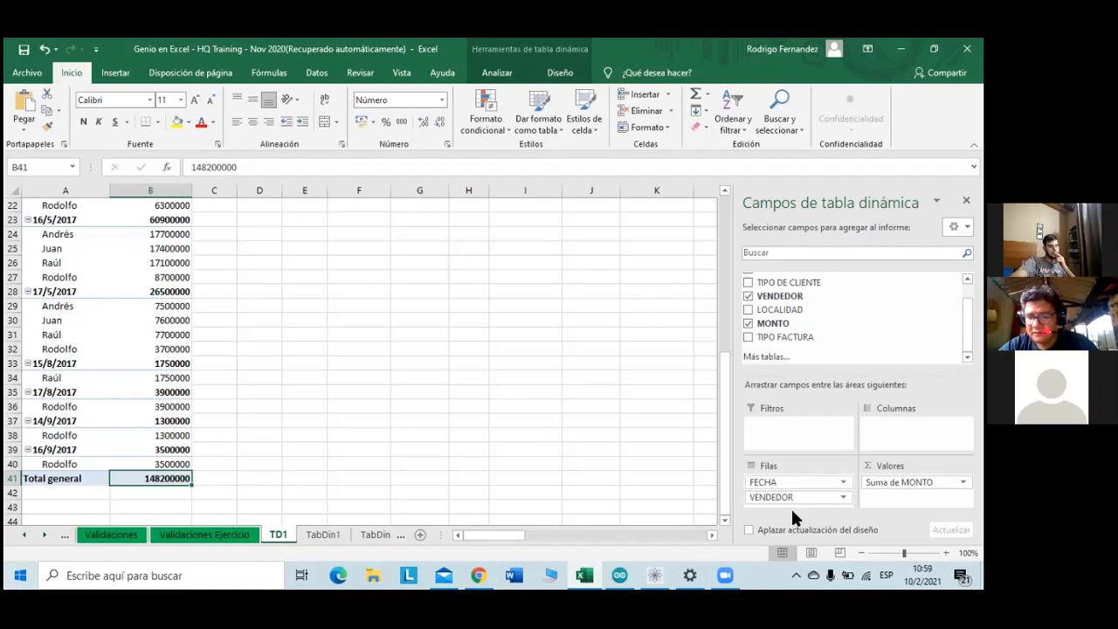
scroll(402, 456, up, 3)
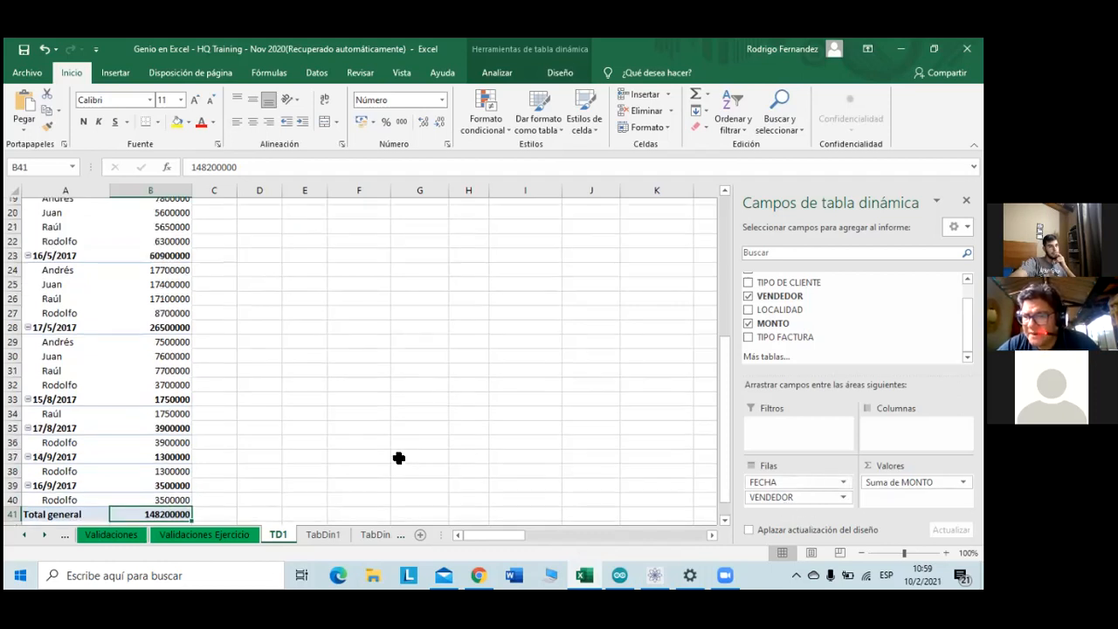
scroll(398, 458, up, 4)
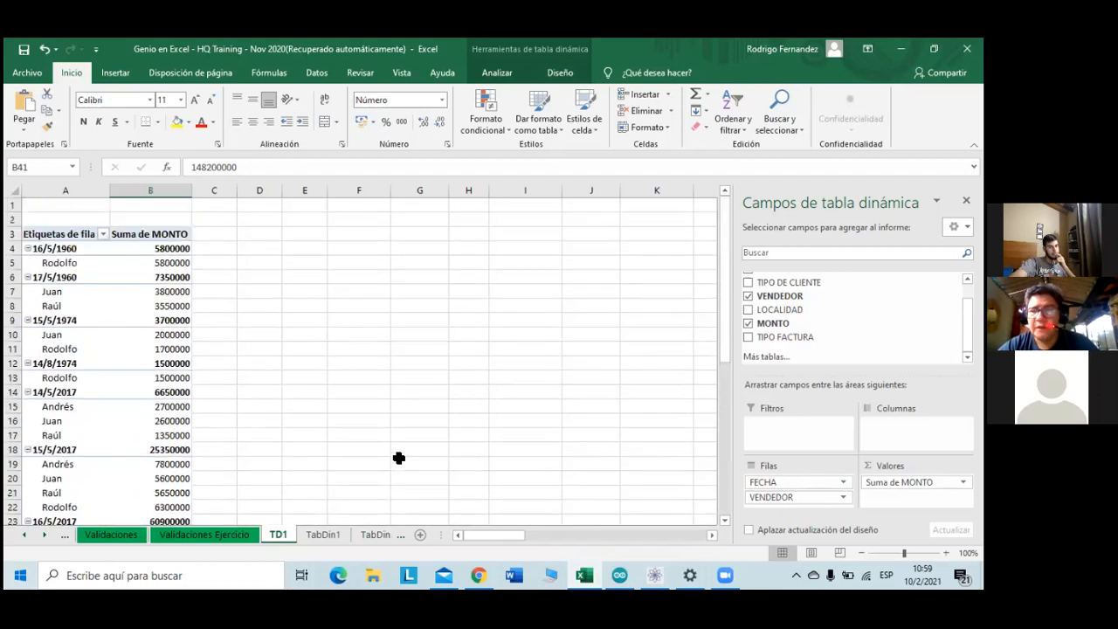
scroll(398, 457, down, 4)
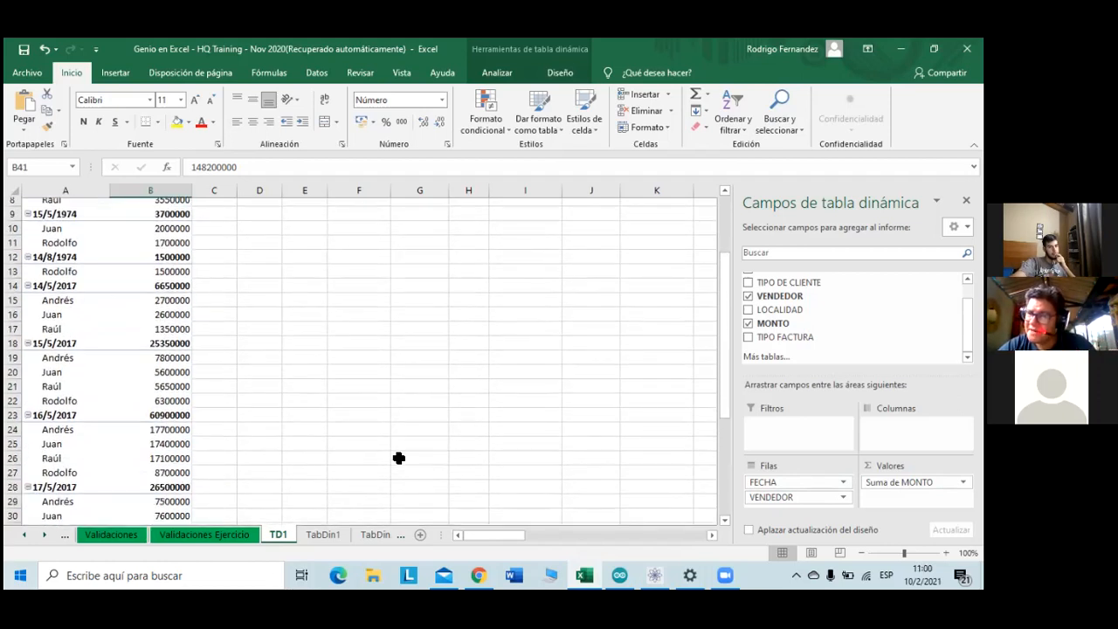
scroll(398, 458, up, 1)
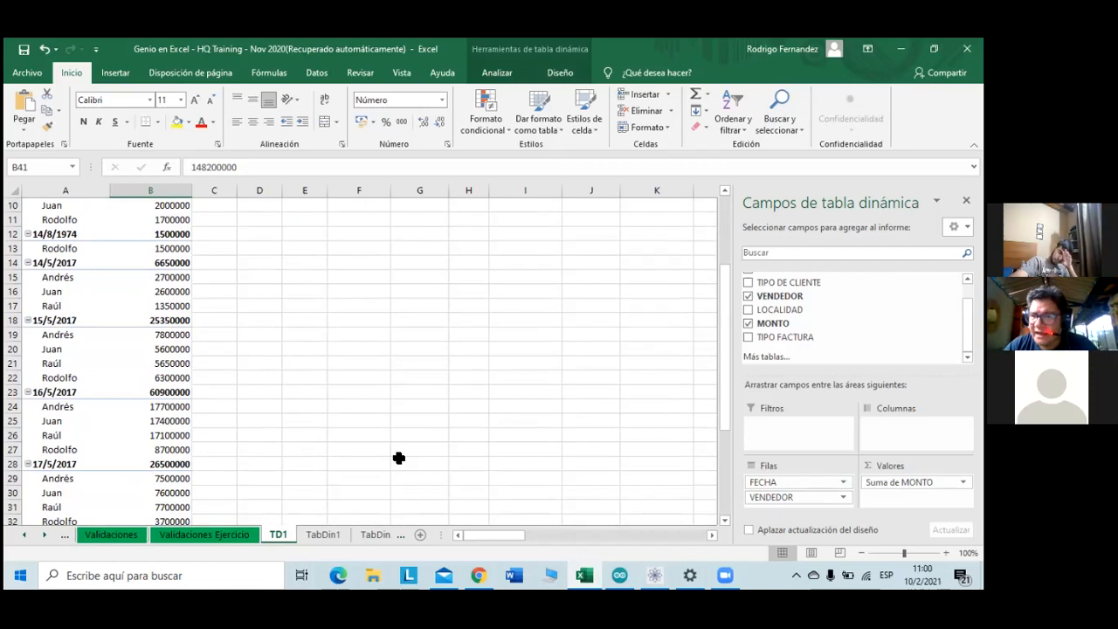
- Move VENDEDOR and FECHA to the pivot table's columns, with VENDEDOR first, and review the layout across to the grand total
click(781, 501)
drag(782, 500, 913, 433)
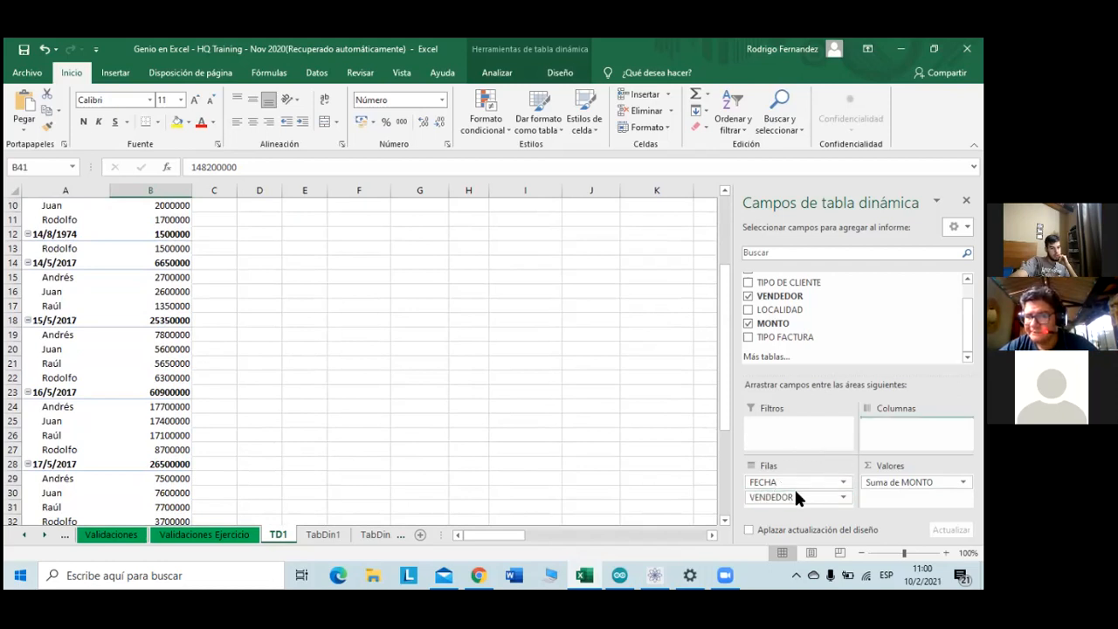
drag(788, 485, 909, 437)
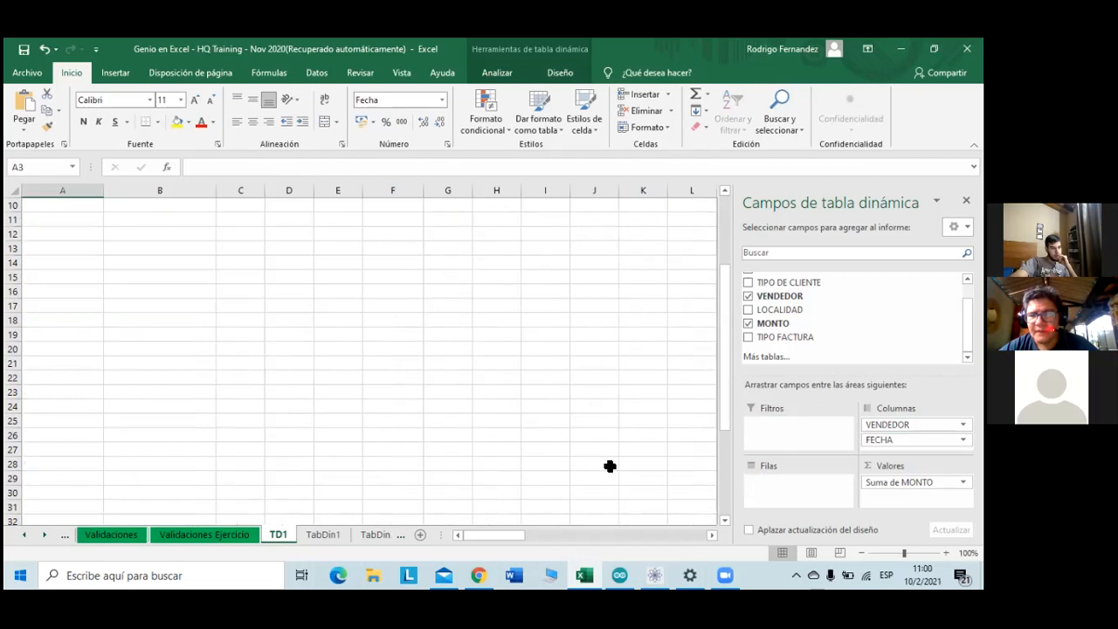
scroll(568, 449, up, 3)
drag(507, 536, 483, 566)
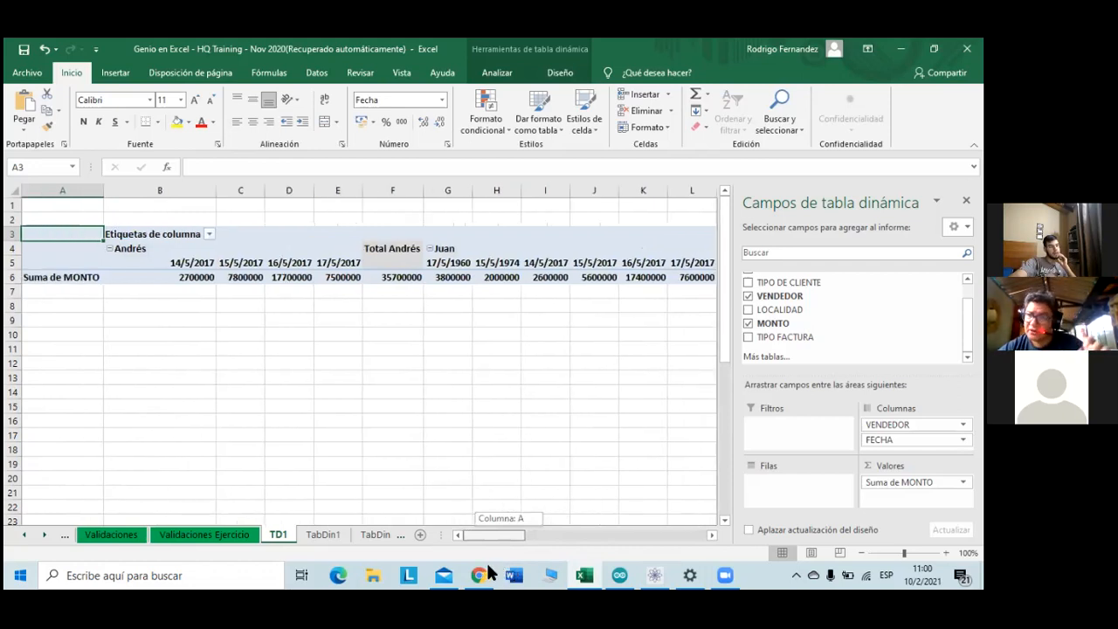
drag(486, 560, 627, 561)
mouse_move(628, 561)
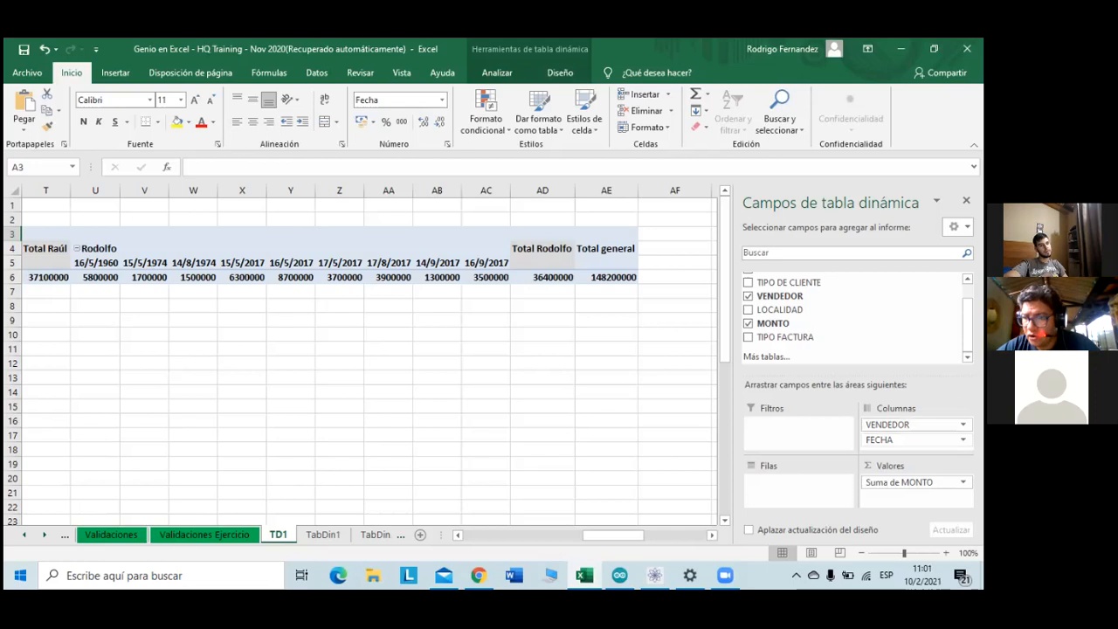
- Return FECHA to the pivot table's rows and place VENDEDOR beneath it in the rows
drag(893, 440, 817, 486)
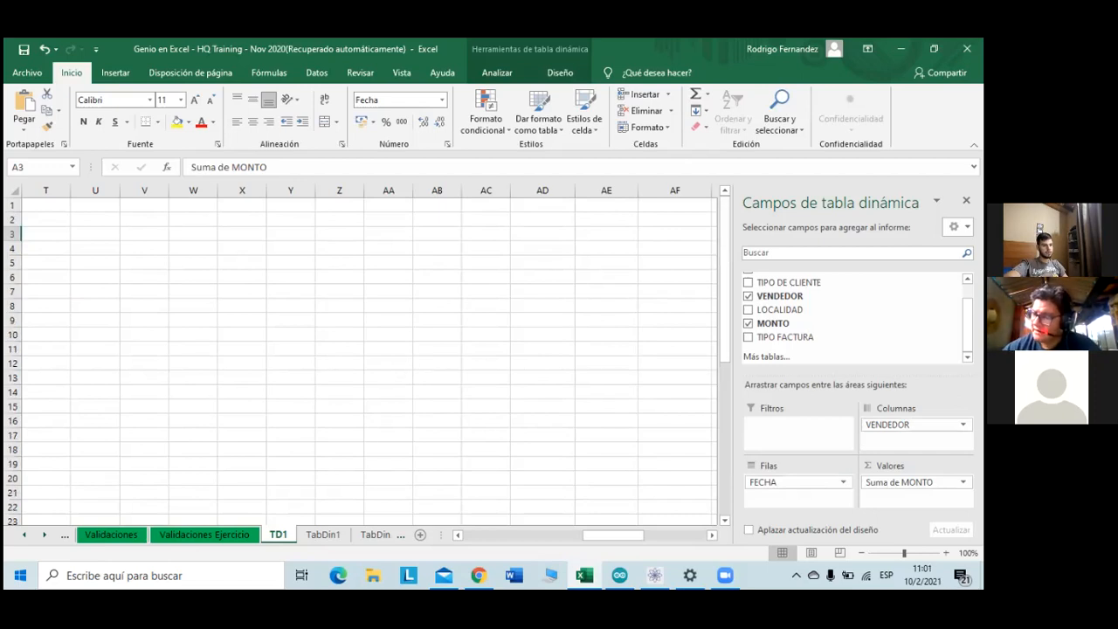
click(963, 424)
click(962, 424)
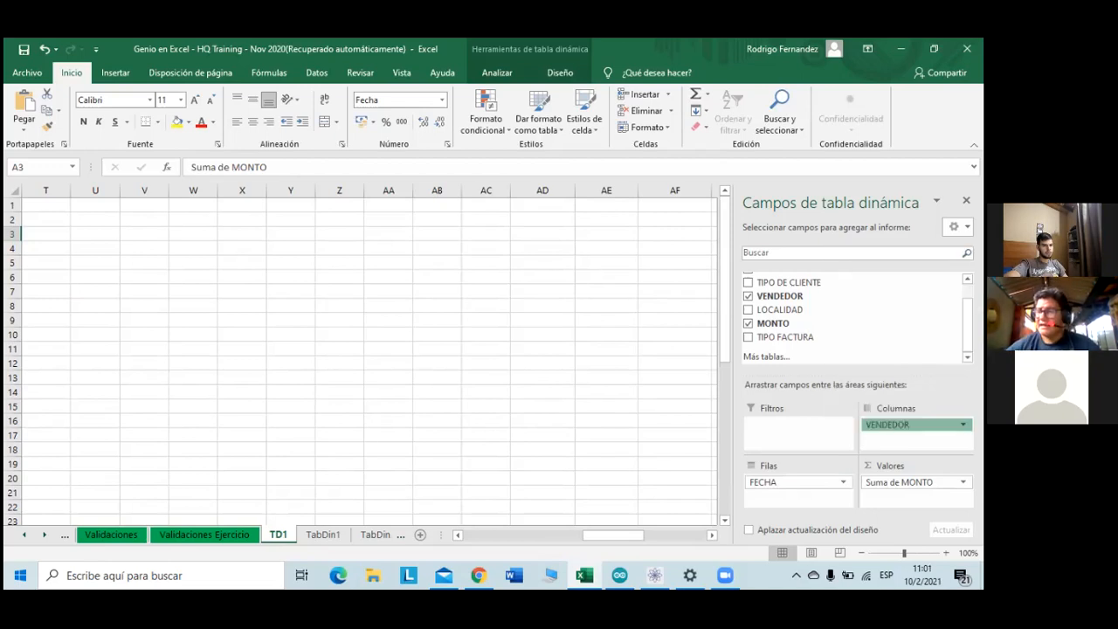
drag(819, 482, 795, 500)
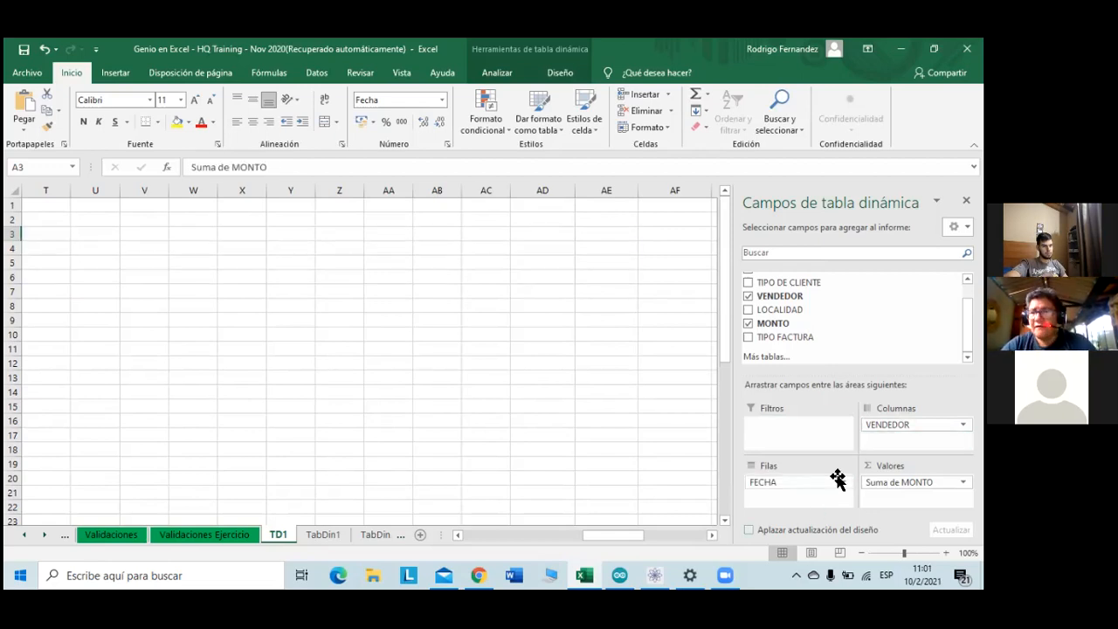
drag(891, 425, 798, 492)
scroll(535, 424, down, 17)
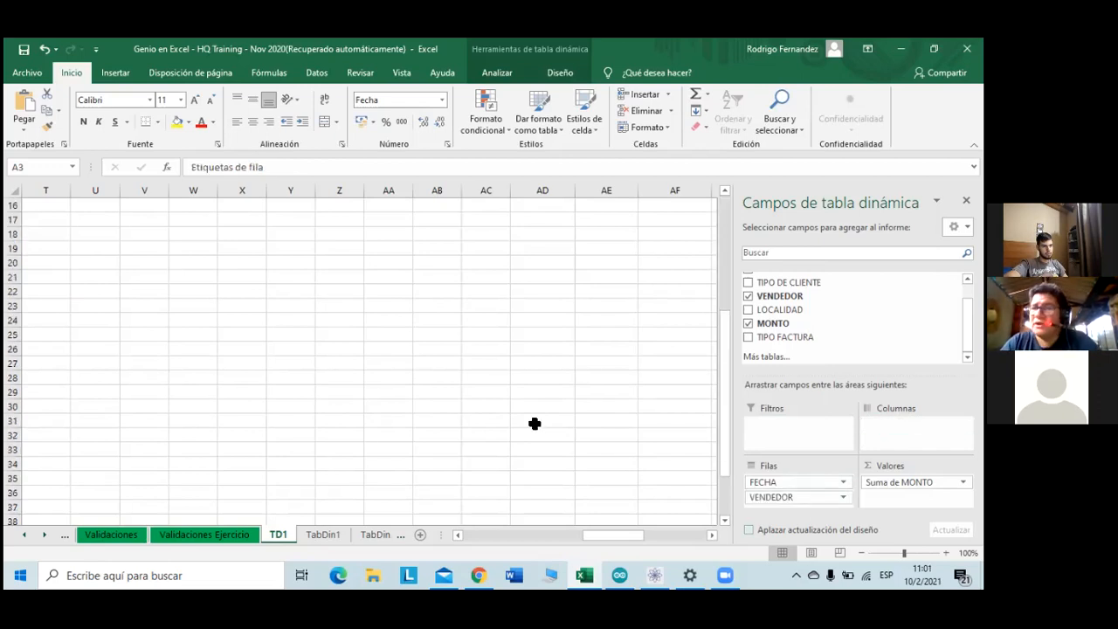
- Move FECHA and VENDEDOR to the pivot table's columns, with FECHA first
scroll(535, 423, up, 17)
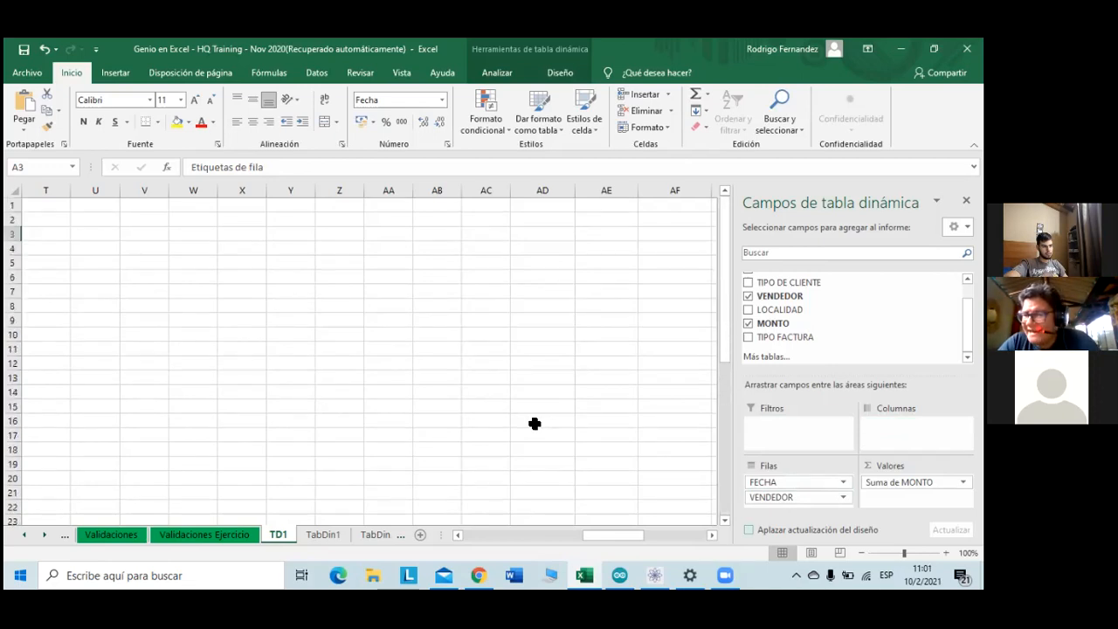
drag(794, 483, 913, 430)
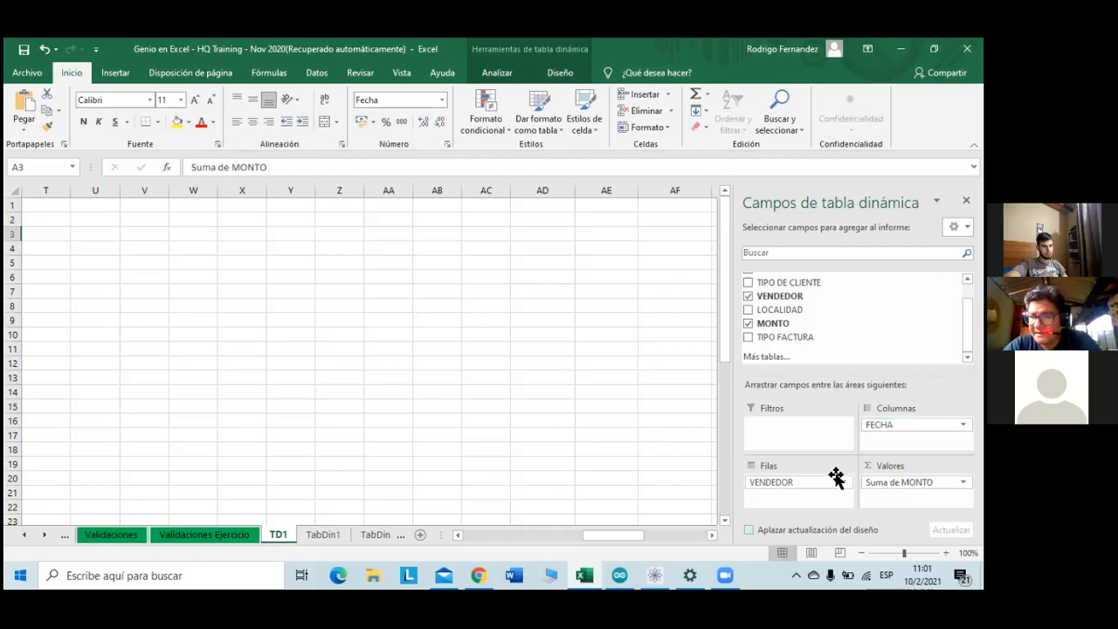
drag(805, 491, 913, 436)
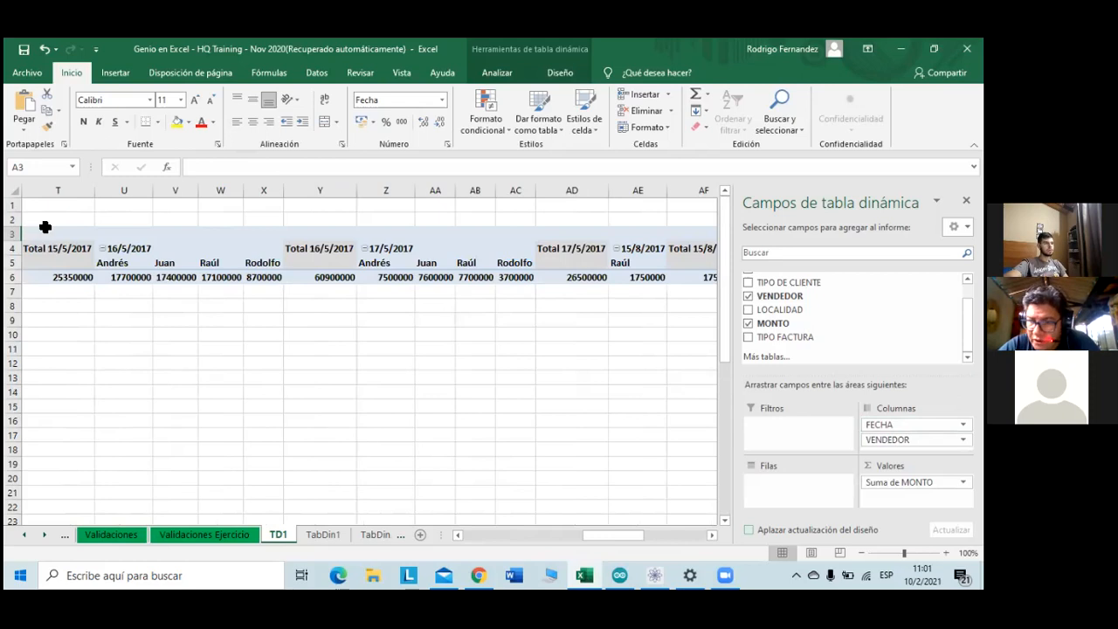
click(79, 192)
click(86, 206)
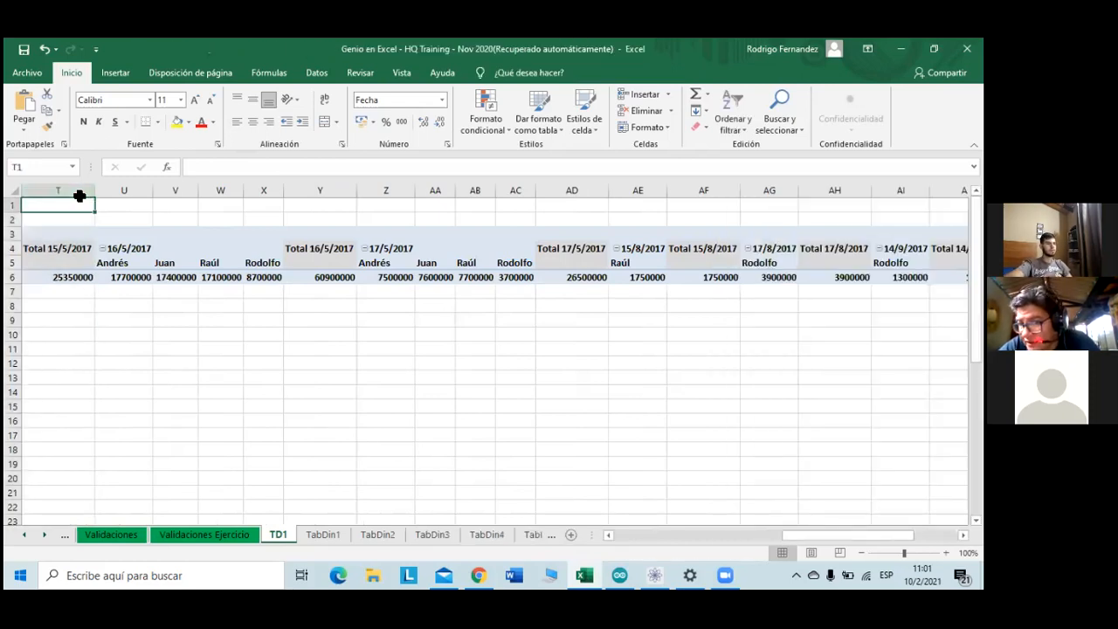
click(77, 234)
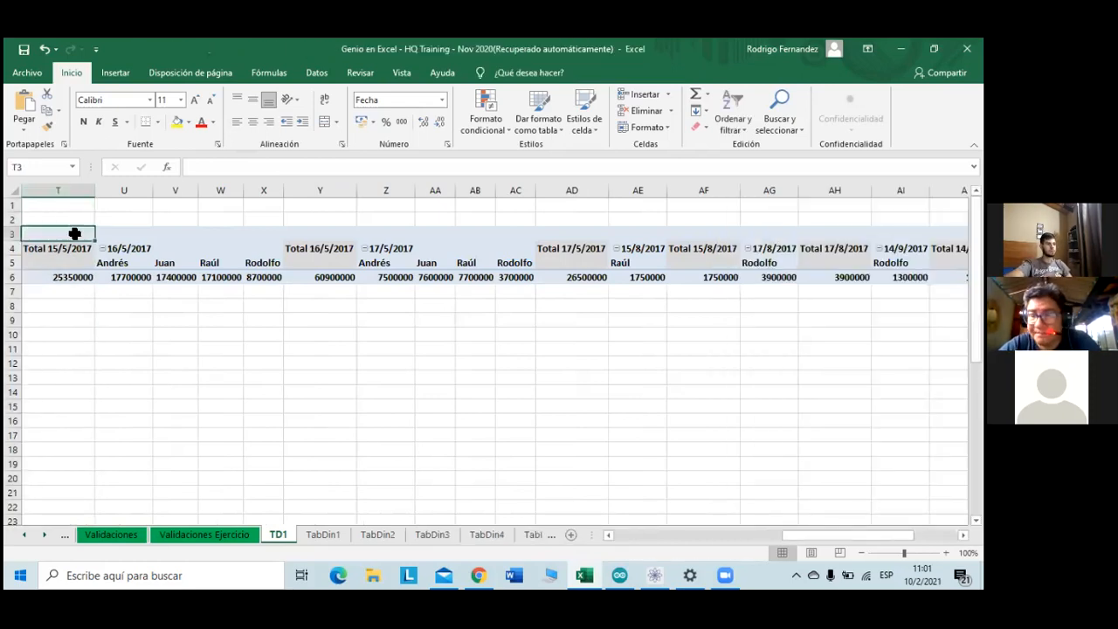
- Return VENDEDOR to the pivot table's rows, and swap the two fields so FECHA is in rows and VENDEDOR in columns
drag(912, 439, 808, 481)
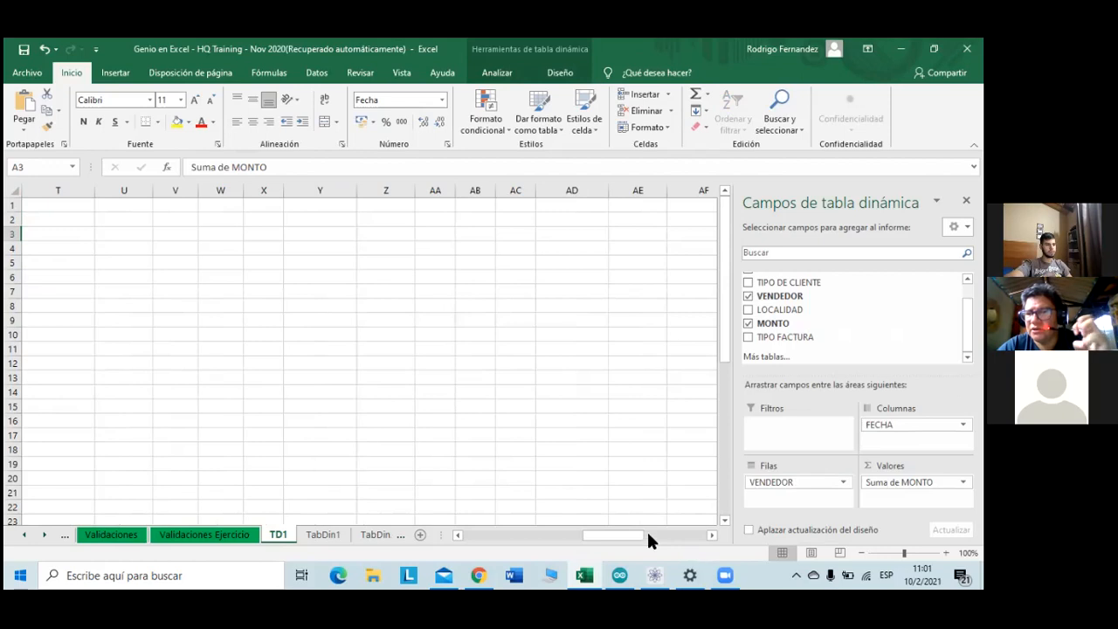
drag(608, 535, 419, 554)
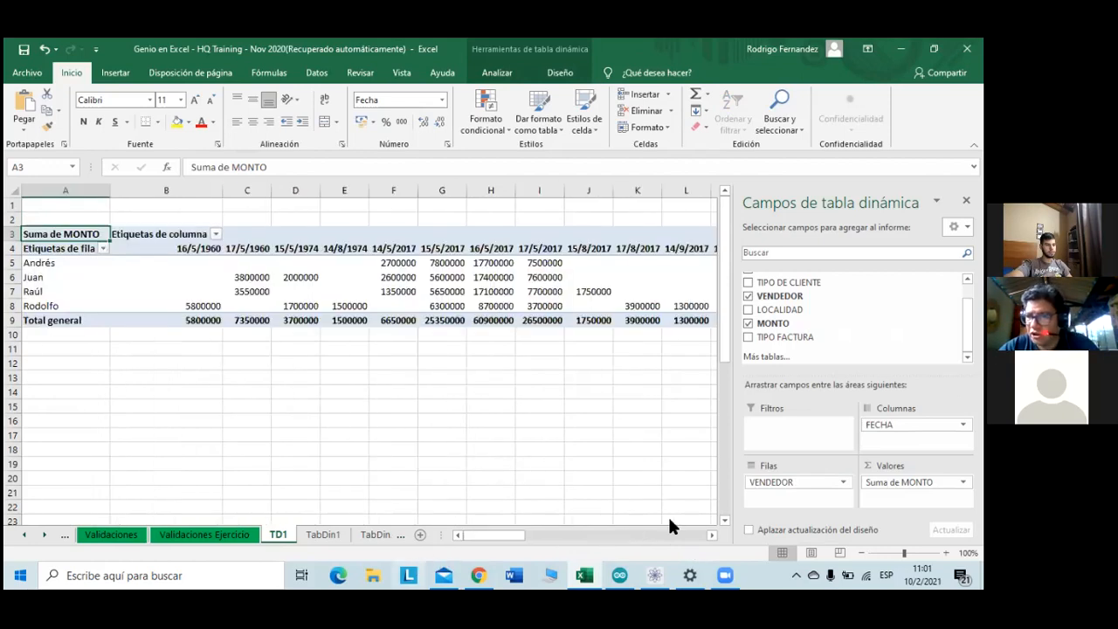
mouse_move(808, 483)
mouse_down()
mouse_move(828, 498)
mouse_move(913, 432)
mouse_move(800, 485)
mouse_up()
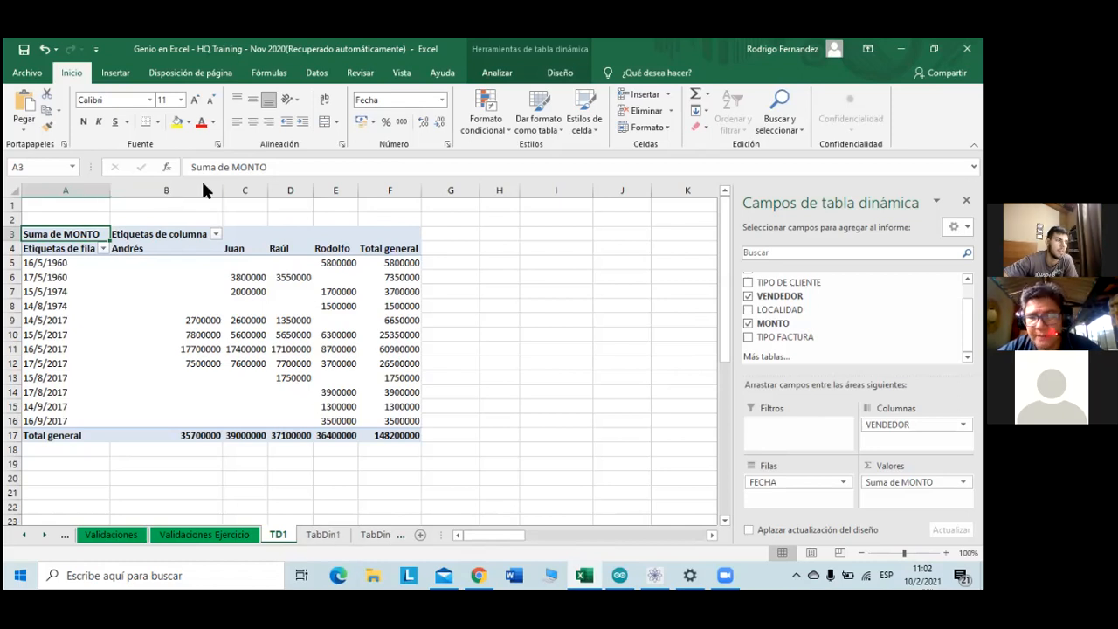
- Format the pivot table's values and totals in B5:F17 with thousands separators and no decimals
click(147, 267)
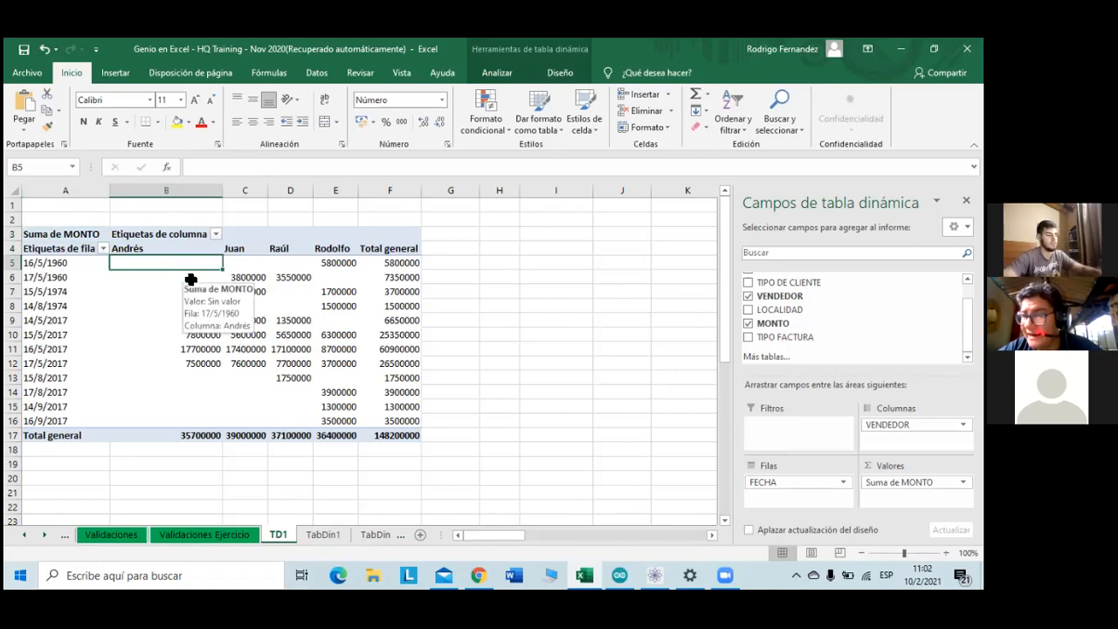
key(shift+Right)
key(shift+Right)
key(shift+Right)
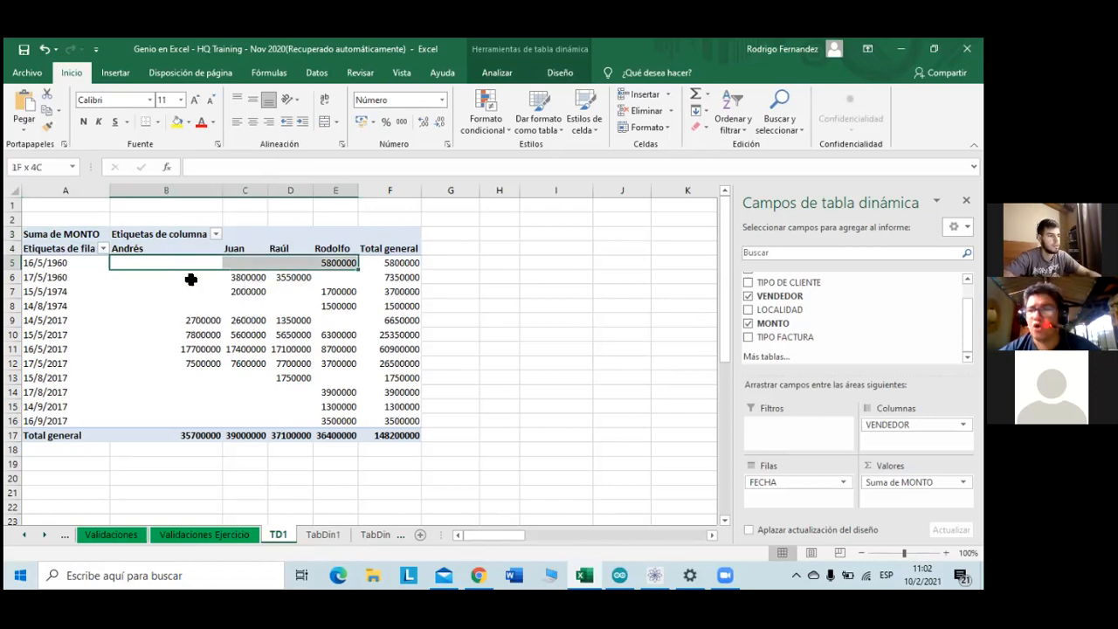
key(shift+Right)
key(shift+Down)
key(shift+Down)
key(shift+Down)
key(shift+Down)
key(shift+Down)
key(shift+Down)
key(shift+Down)
key(shift+Down)
key(shift+Down)
key(shift+Down)
key(shift+Down)
key(shift+Down)
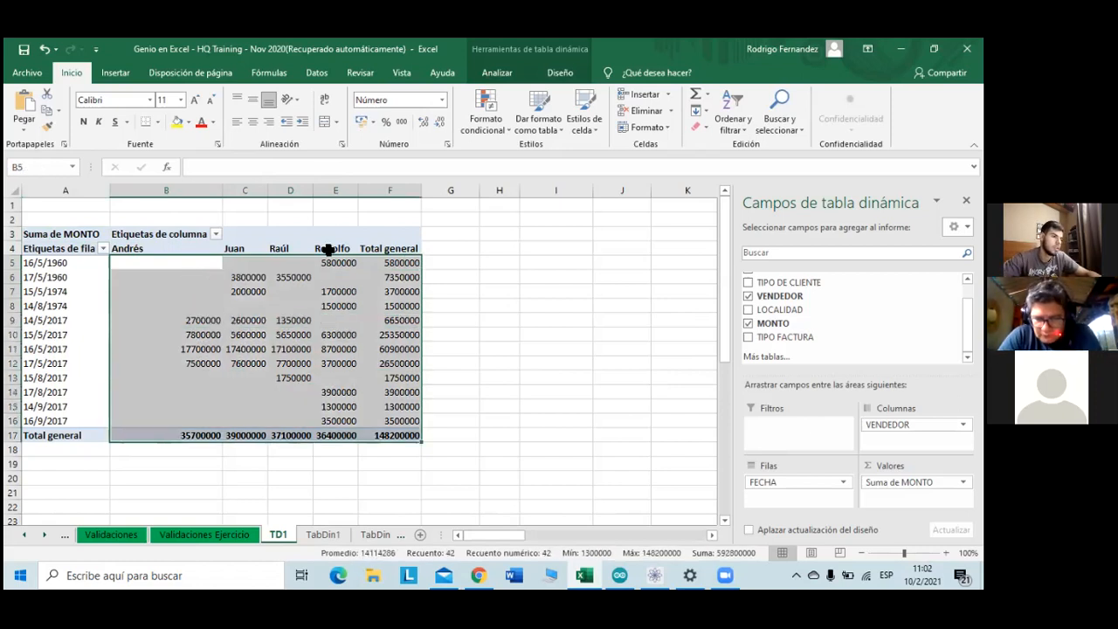
click(403, 122)
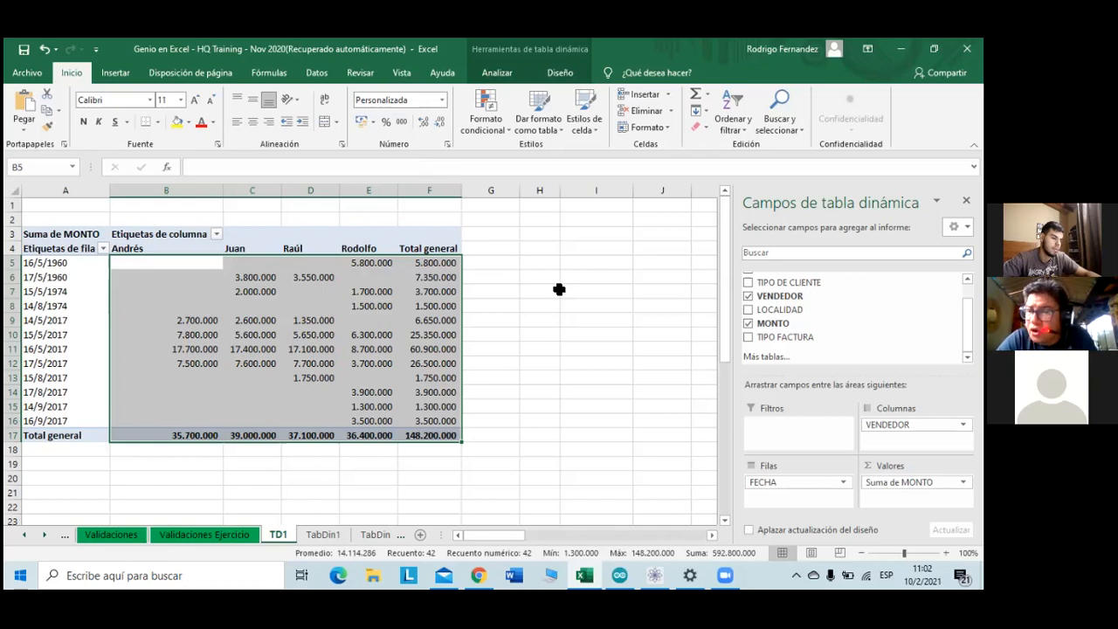
- Undo the thousands-separator formatting applied to the selected pivot table values, and clear the range selection
key(ctrl+z)
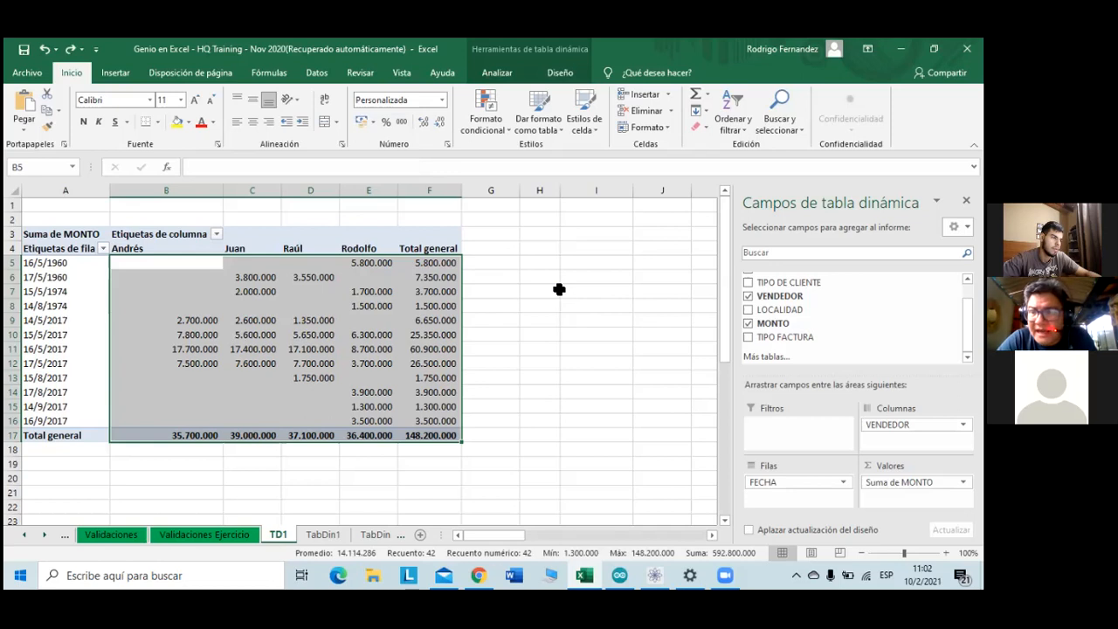
key(ctrl+z)
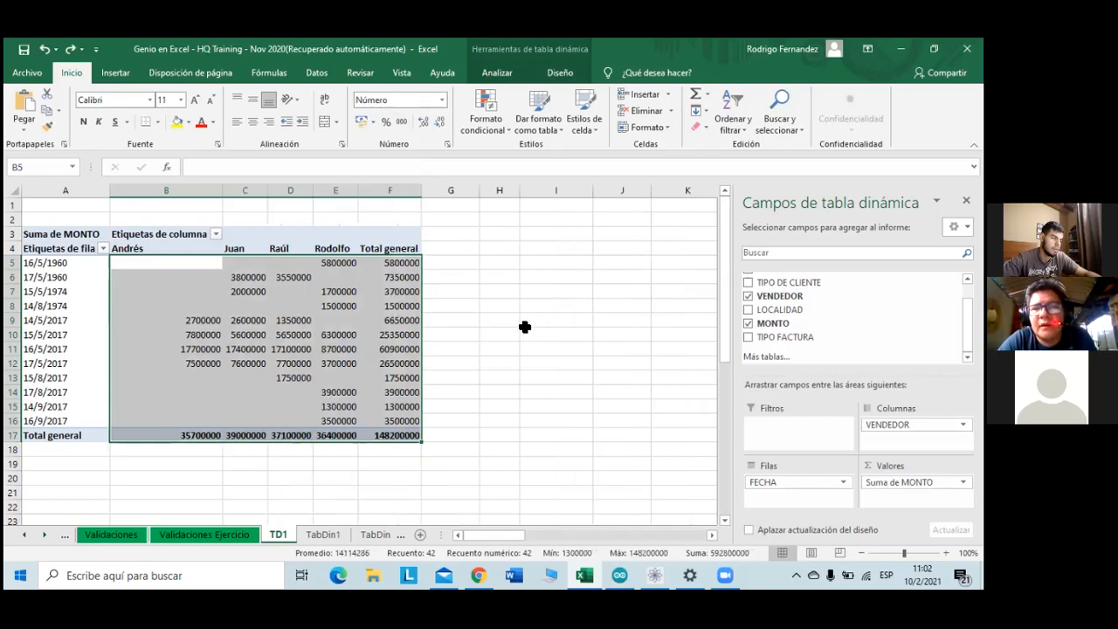
click(512, 333)
click(133, 266)
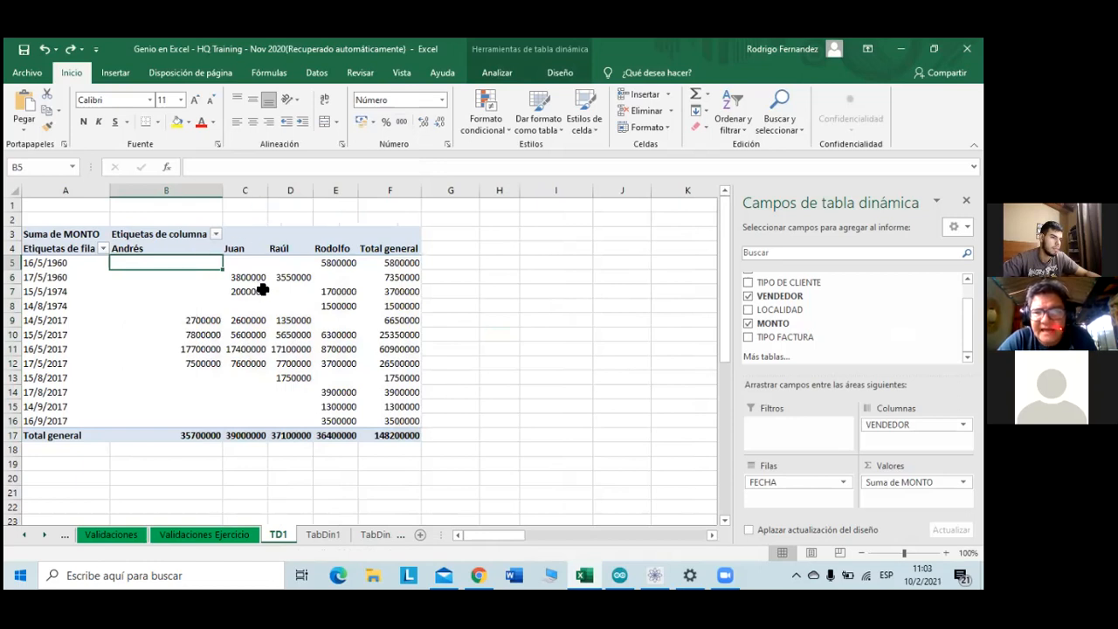
- Format only cell C6 as a number with a thousands separator through its cell format, and undo the change
click(236, 278)
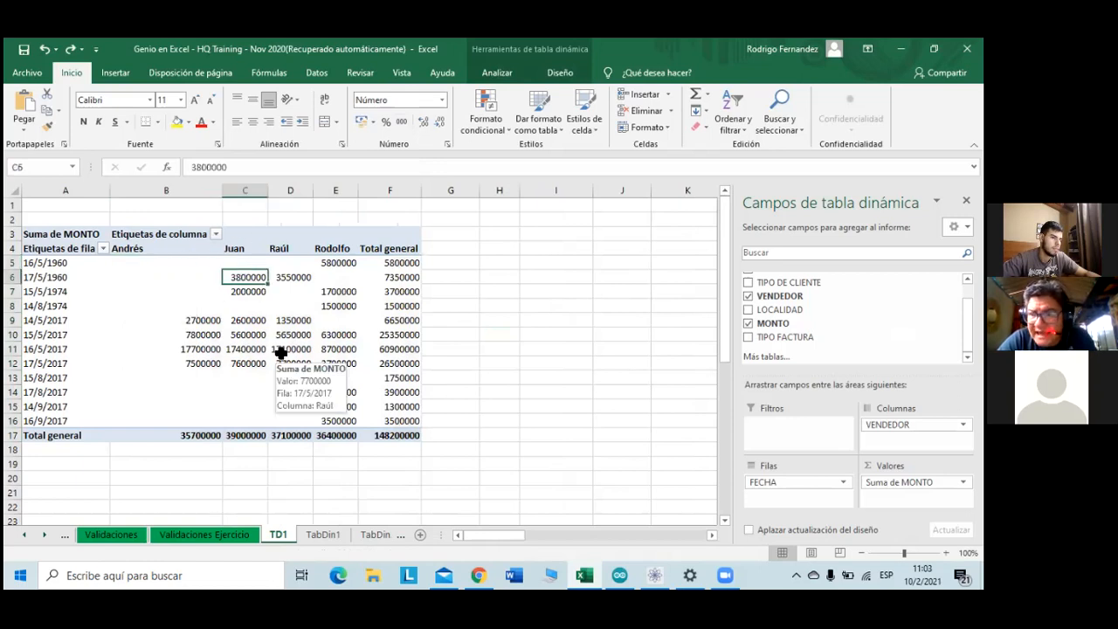
right_click(237, 277)
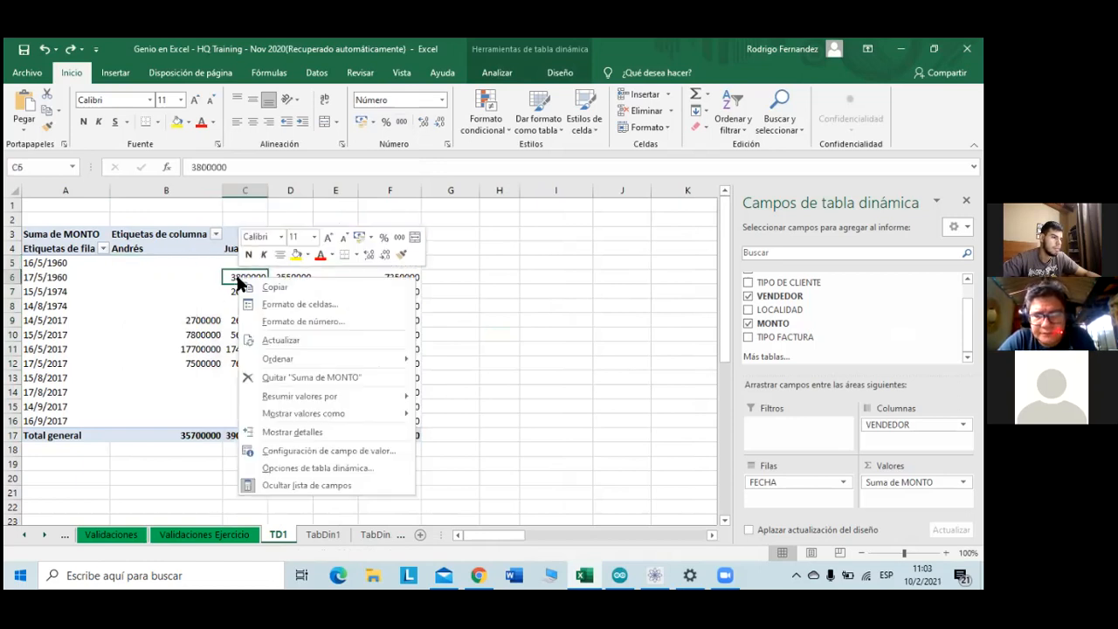
click(300, 304)
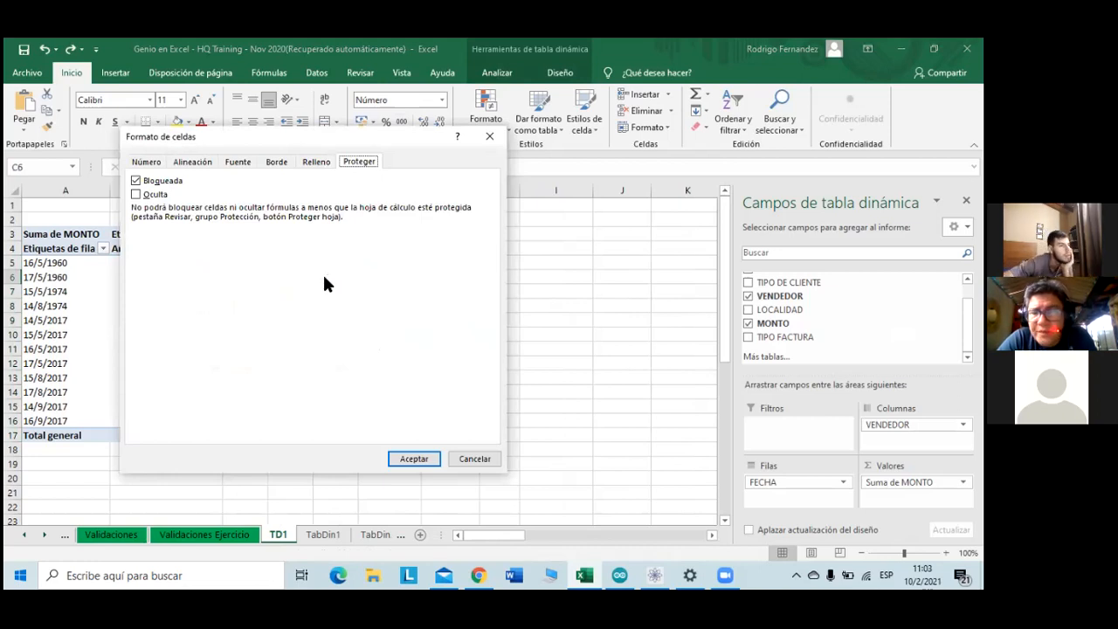
click(147, 163)
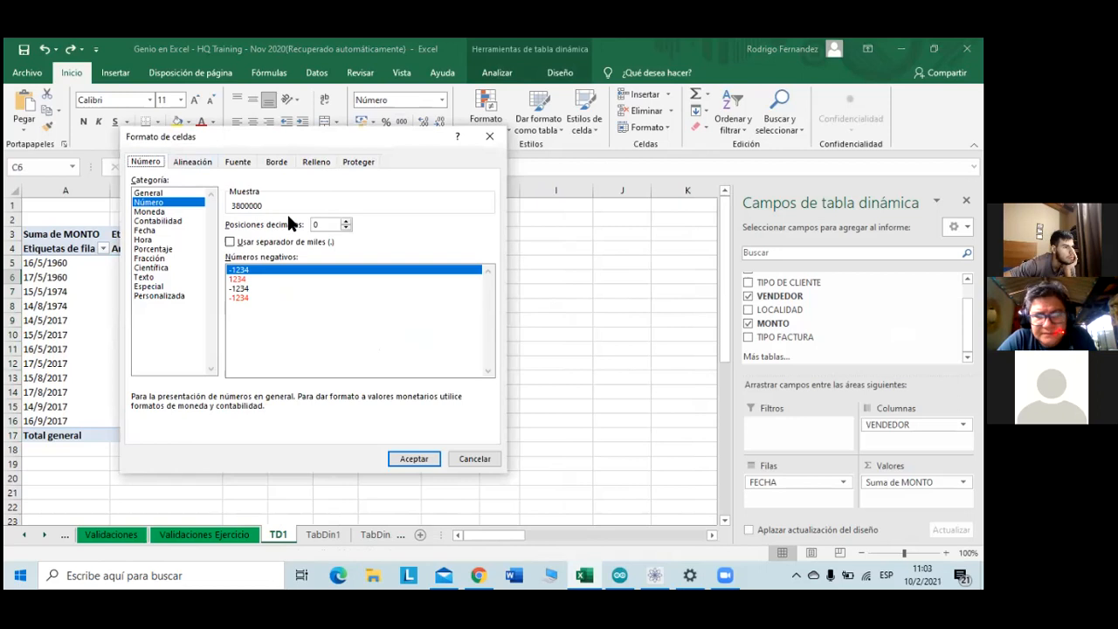
click(306, 243)
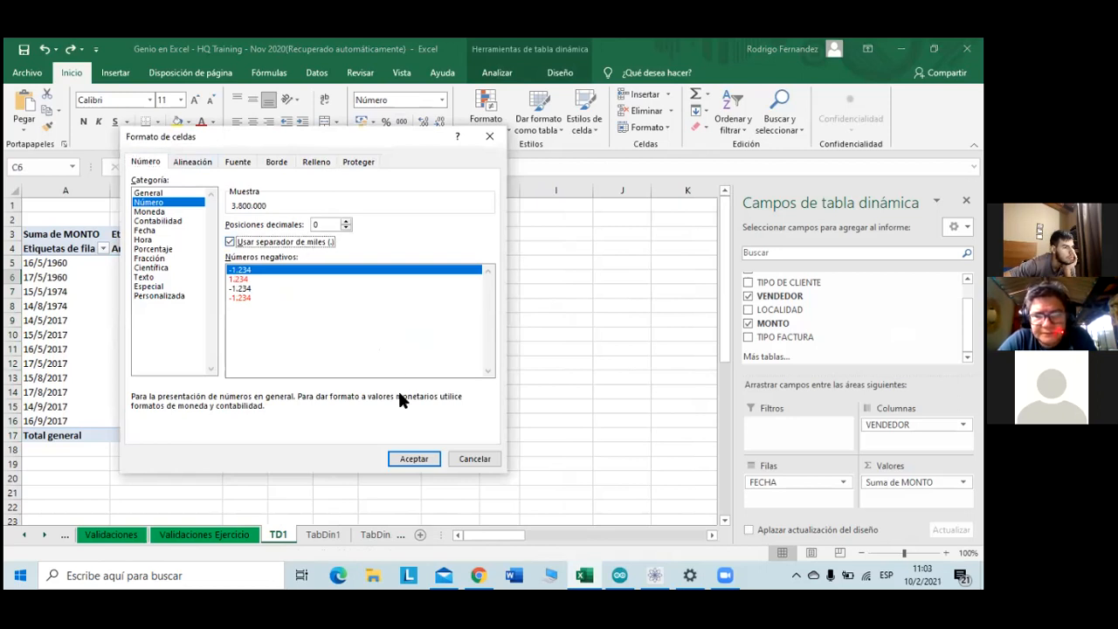
click(414, 458)
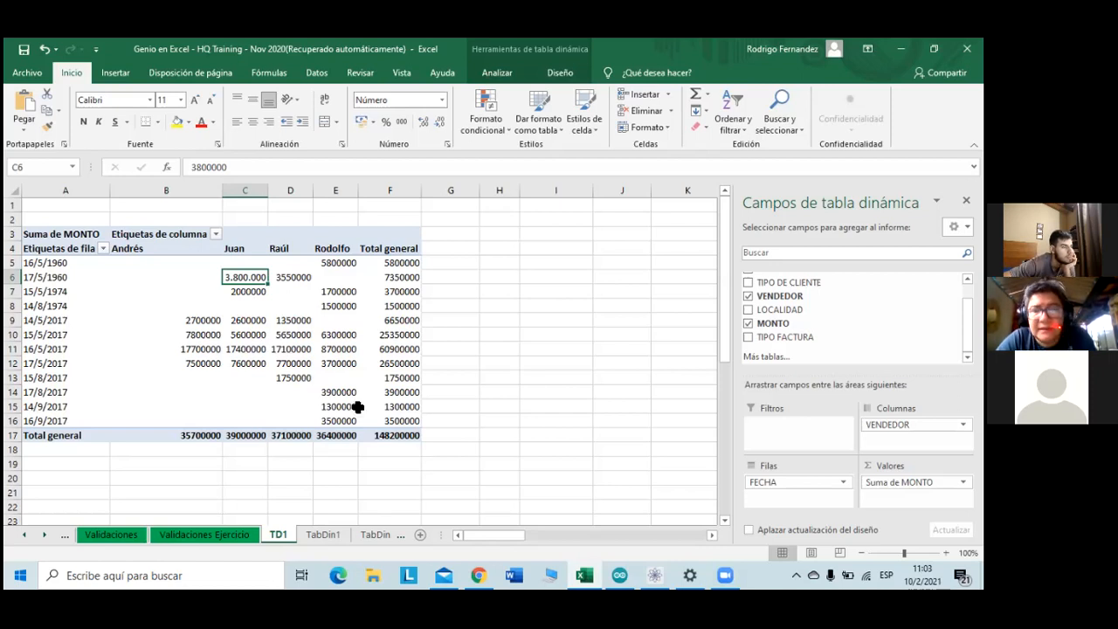
mouse_move(240, 307)
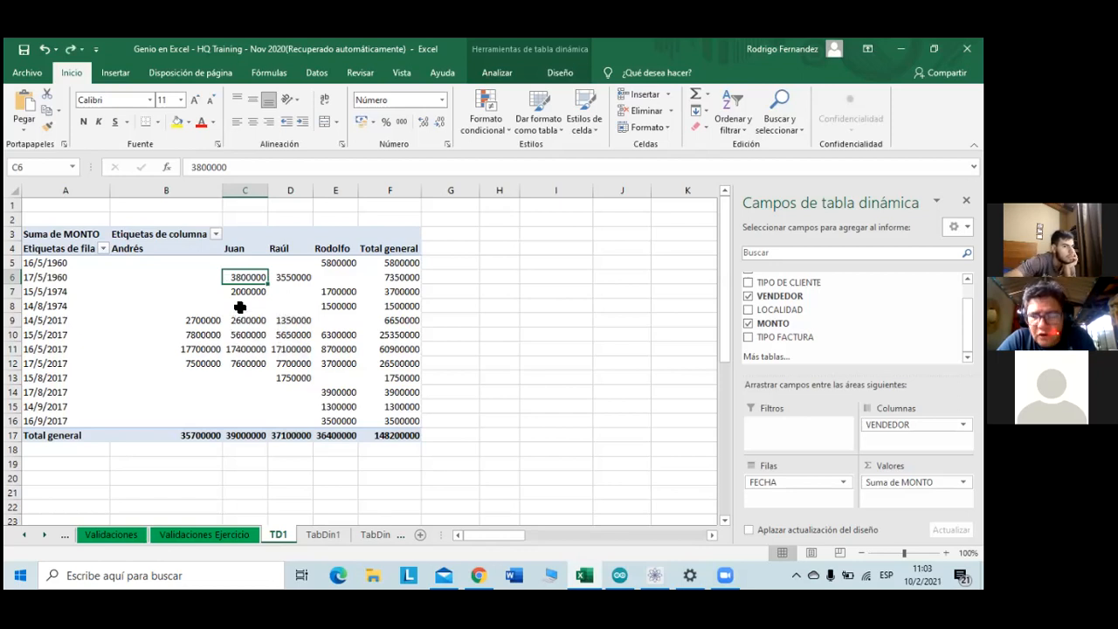
- Set the number format of the whole Suma de MONTO field to Número with a thousands separator, starting from cell C6
right_click(238, 275)
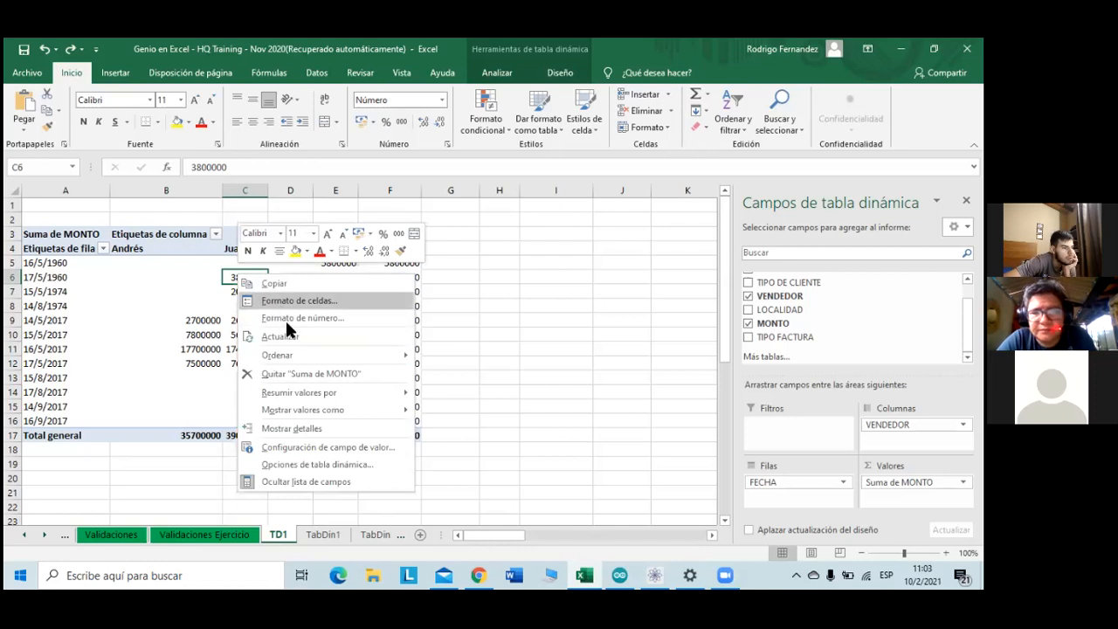
click(286, 320)
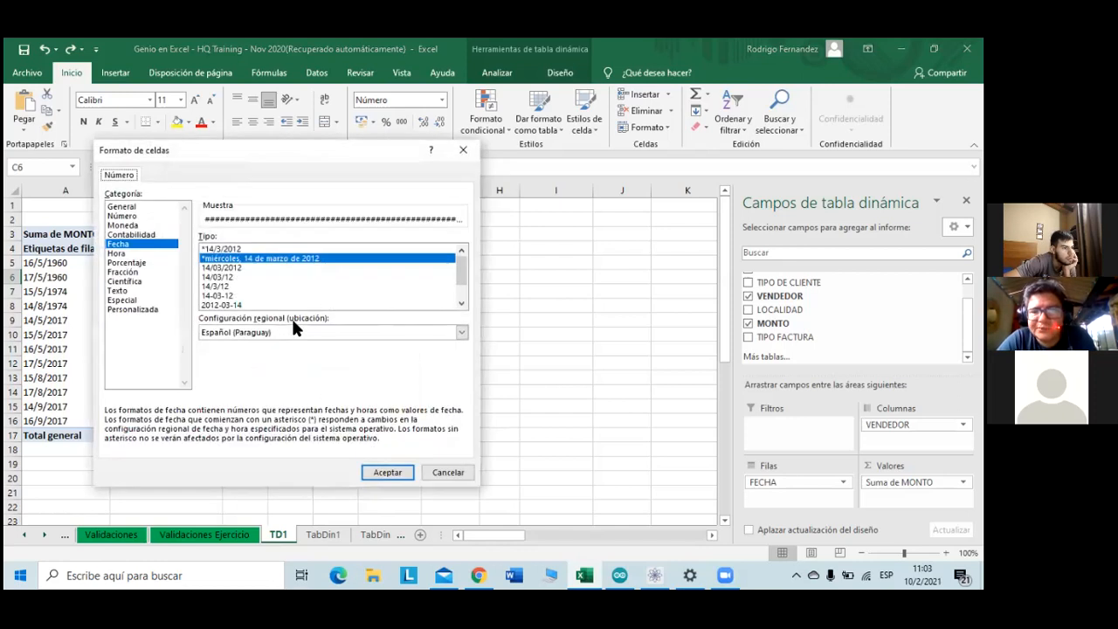
scroll(269, 279, down, 1)
scroll(268, 280, up, 1)
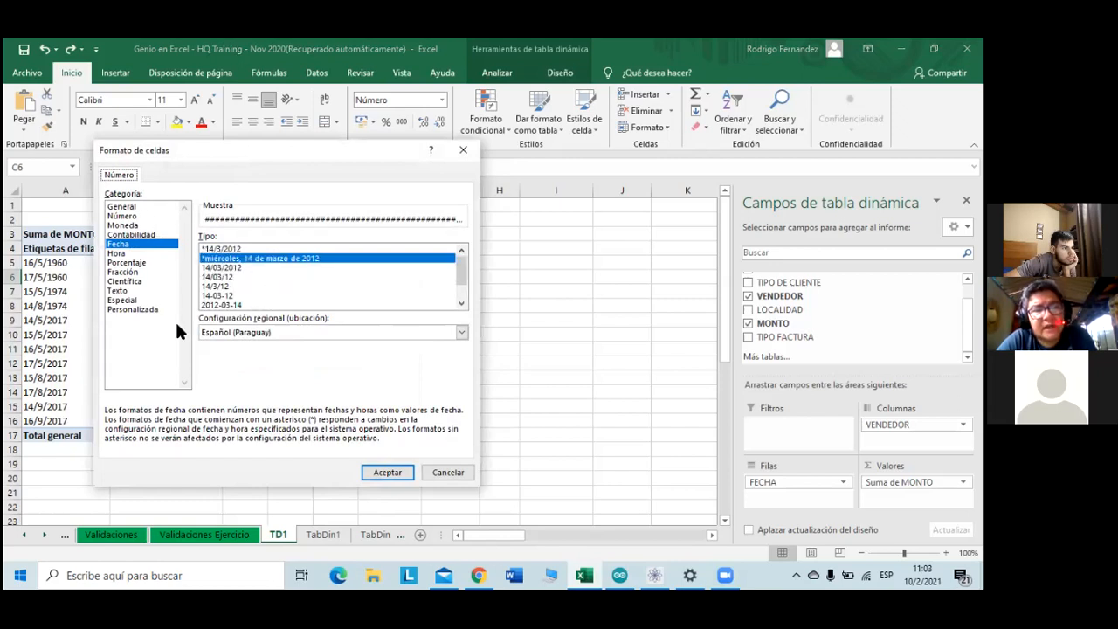
click(121, 216)
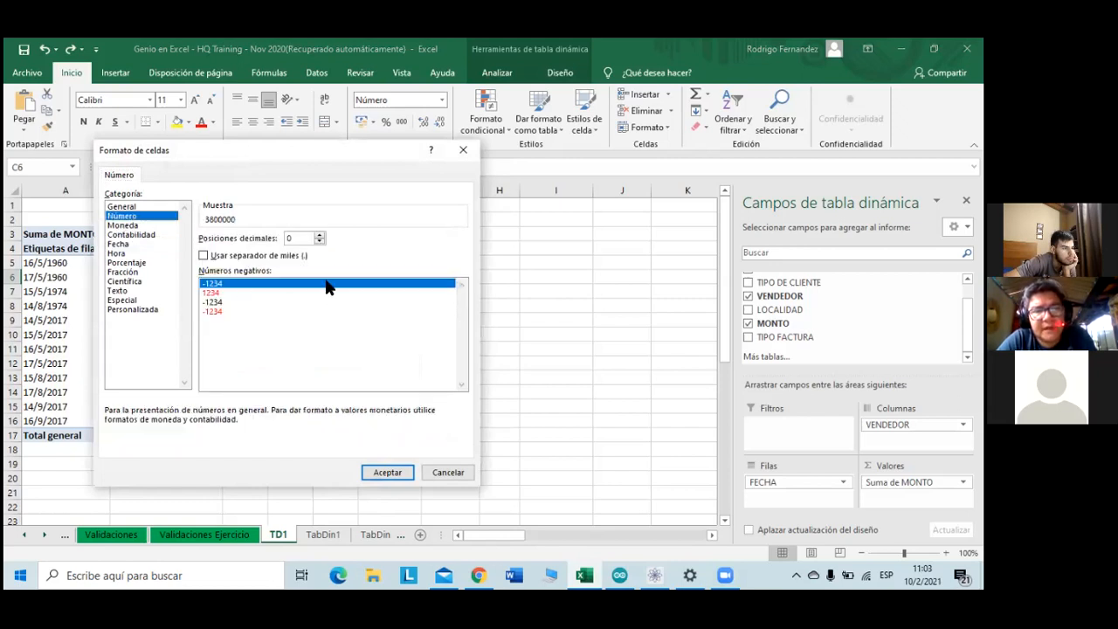
click(203, 255)
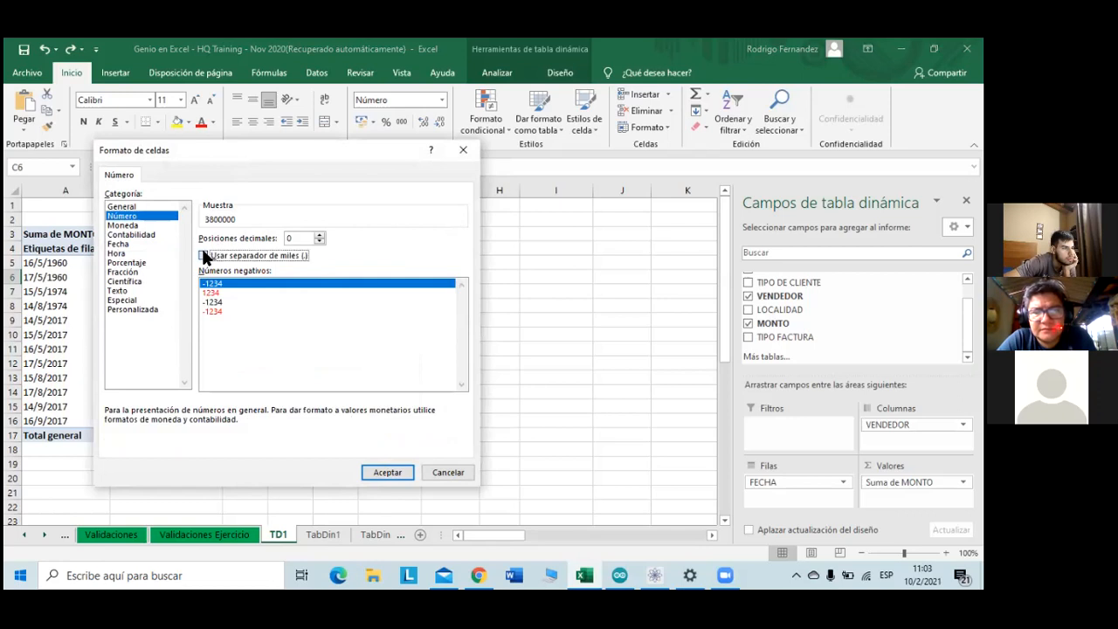
click(373, 471)
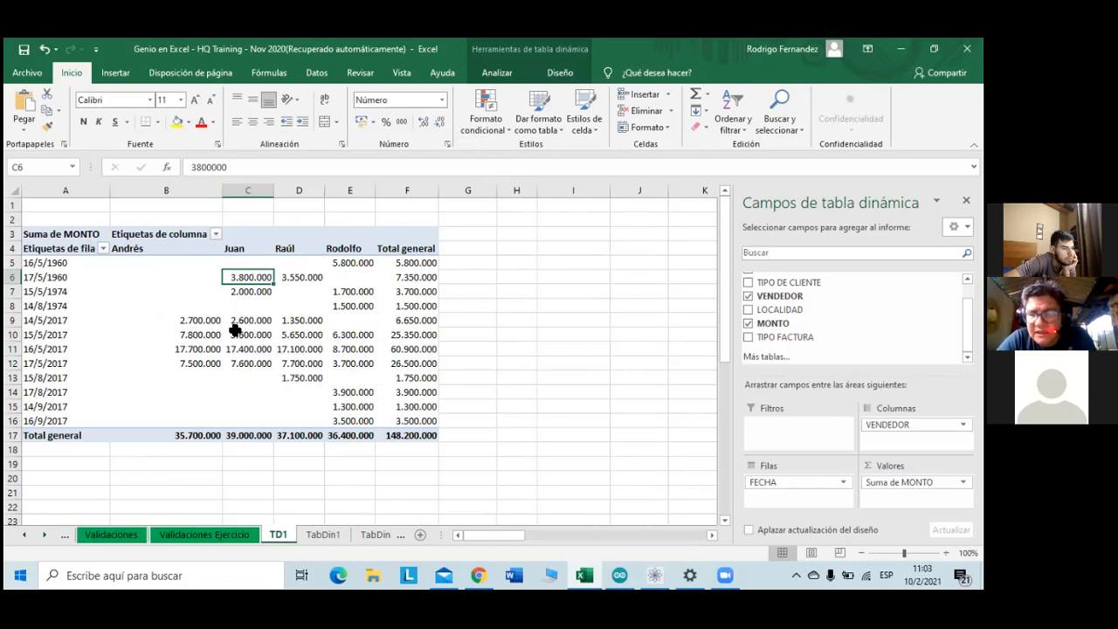
- Undo the number format applied to the Suma de MONTO field
drag(237, 330, 606, 516)
drag(526, 465, 316, 277)
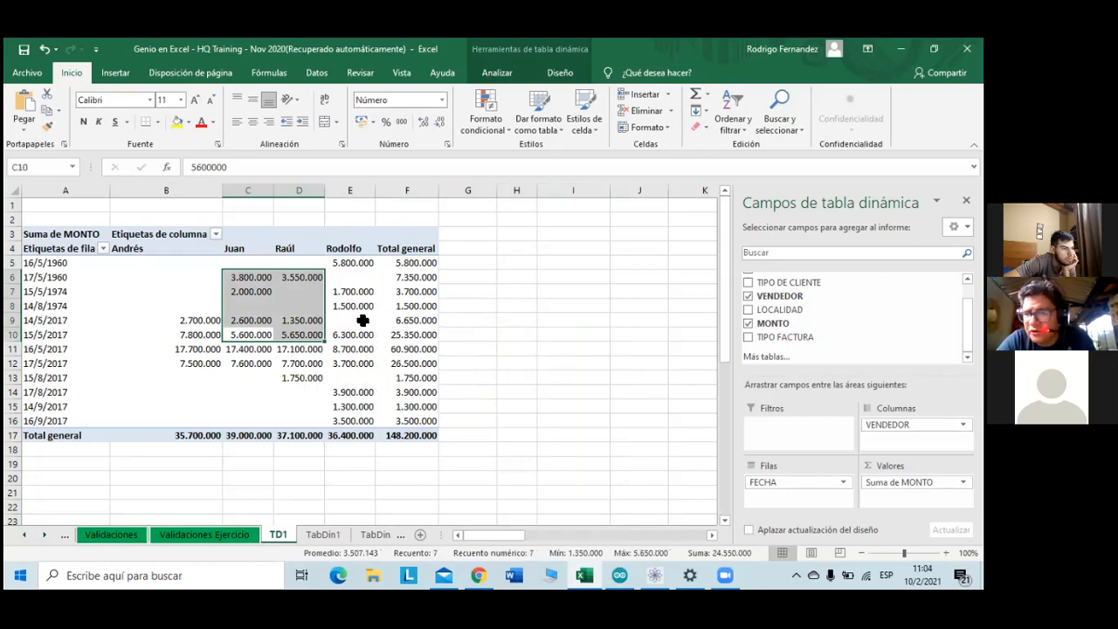
click(363, 319)
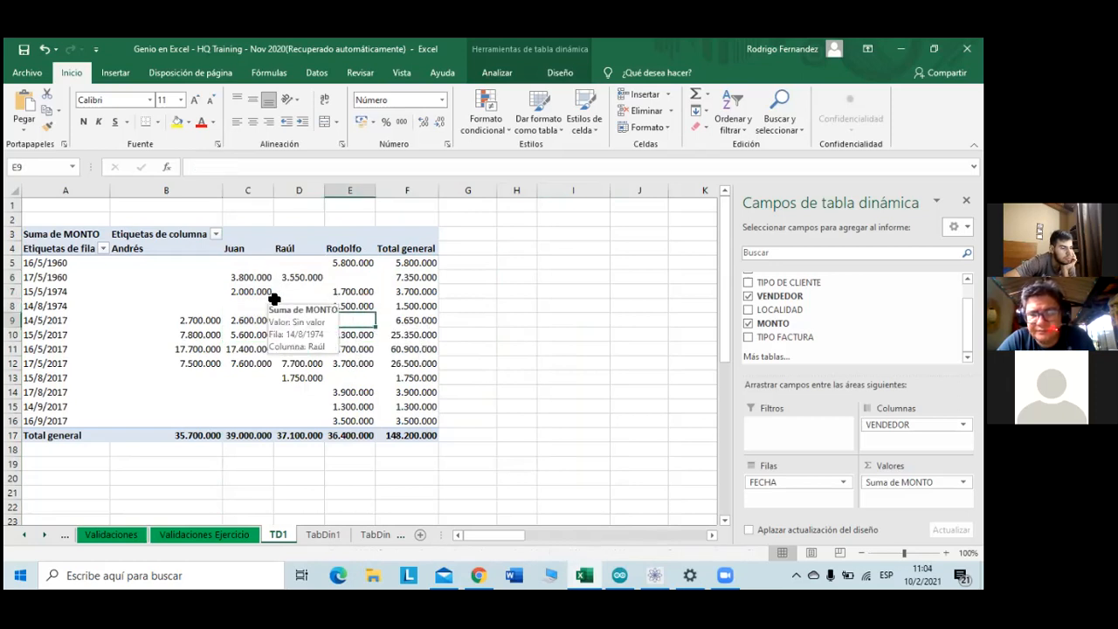
key(ctrl+z)
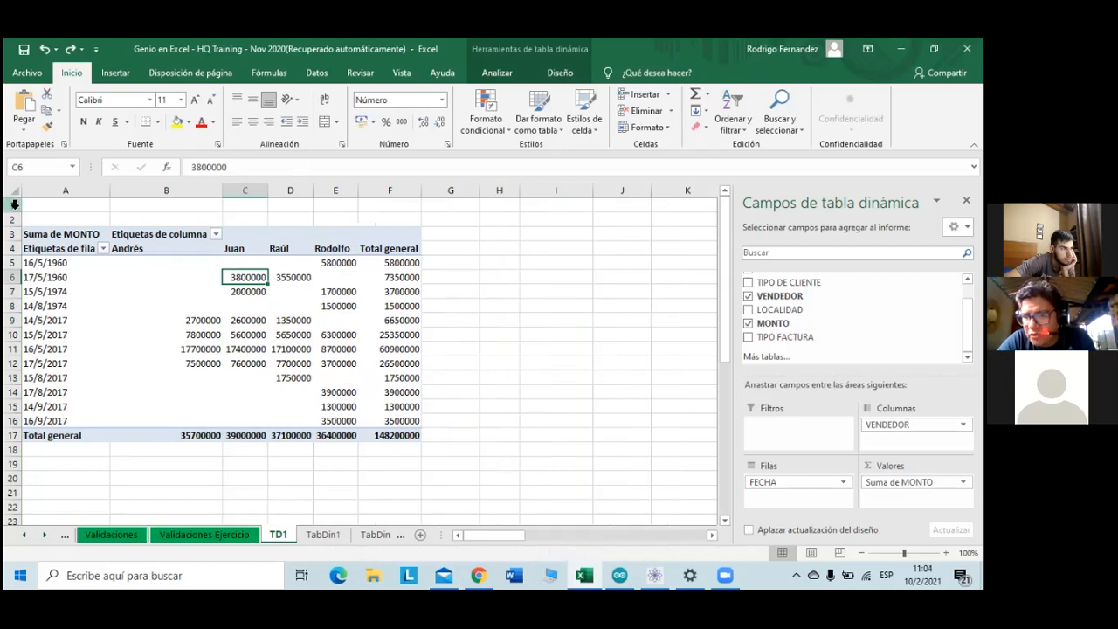
click(71, 231)
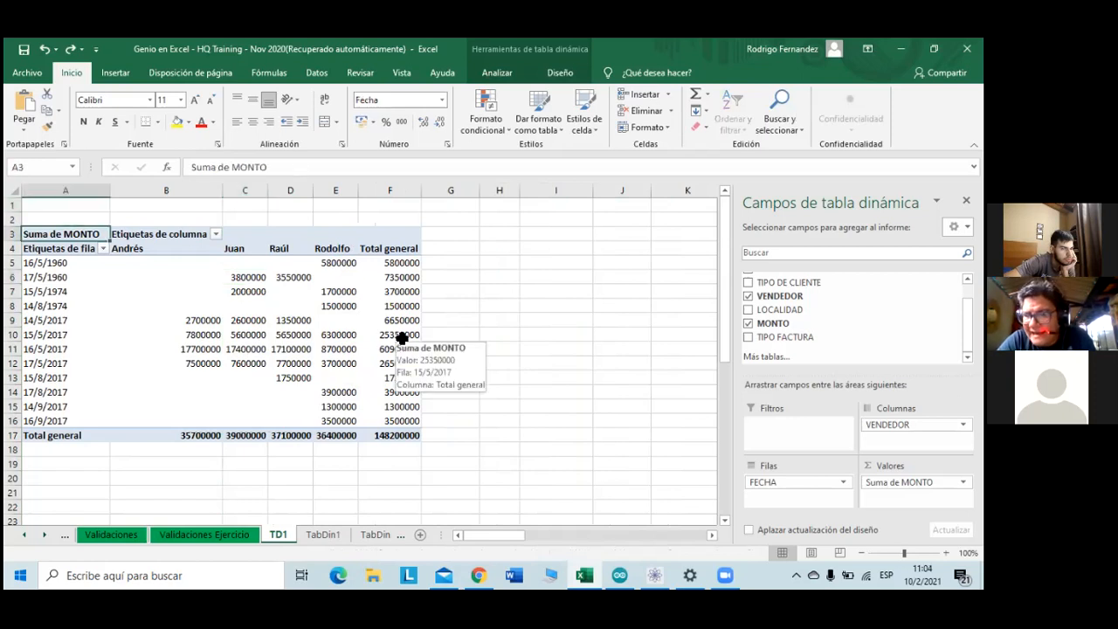
double_click(94, 236)
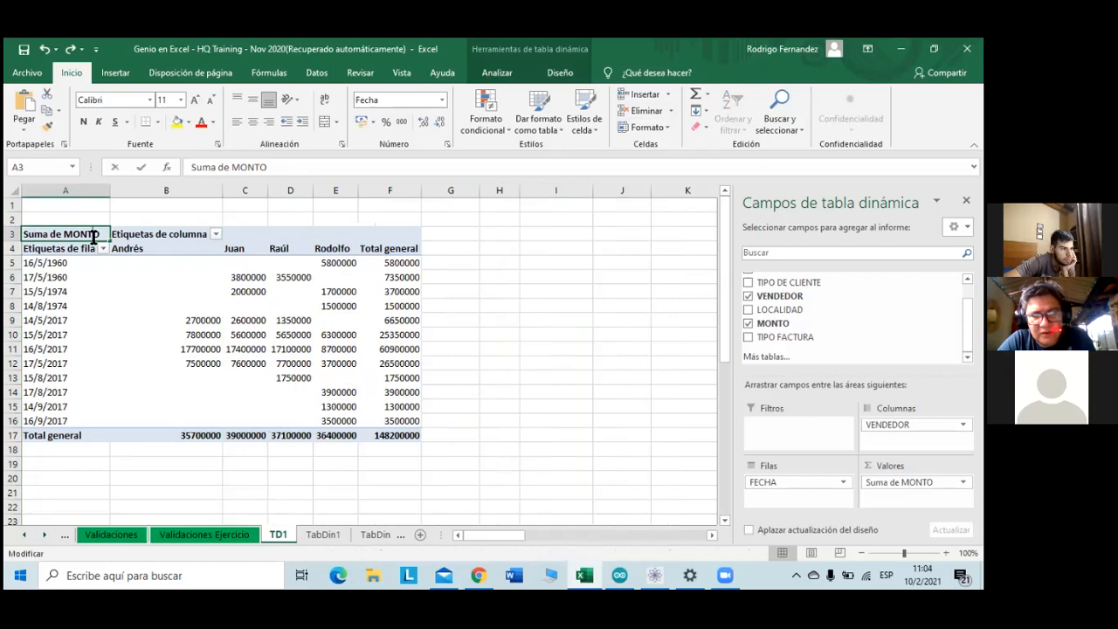
click(166, 253)
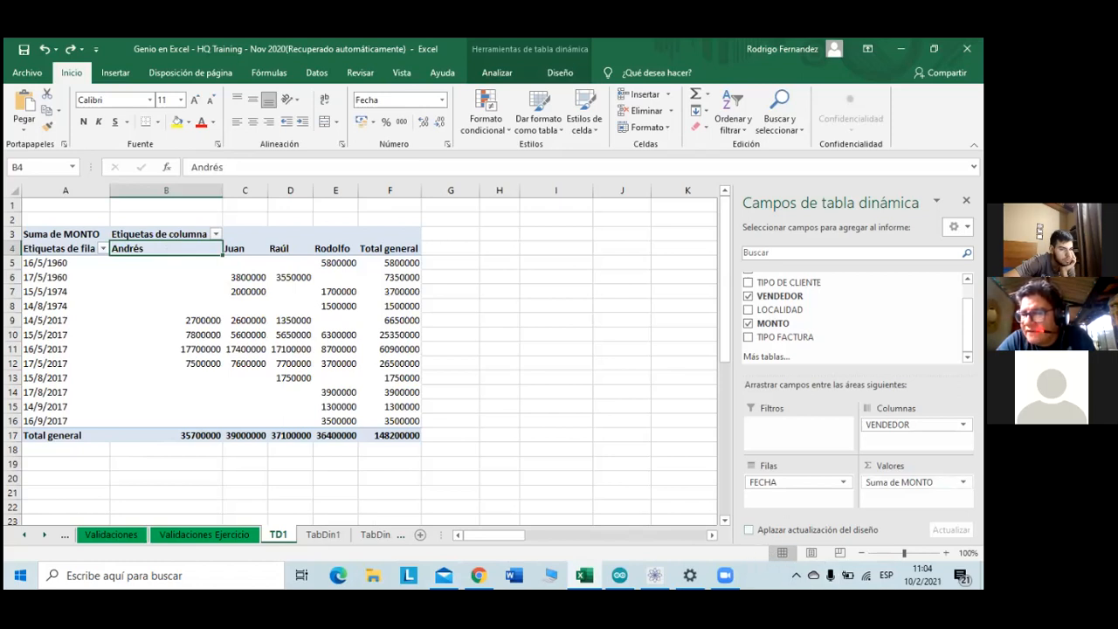
- Change the MONTO value field to summarize by Promedio, and select the overall grand total cell
click(963, 483)
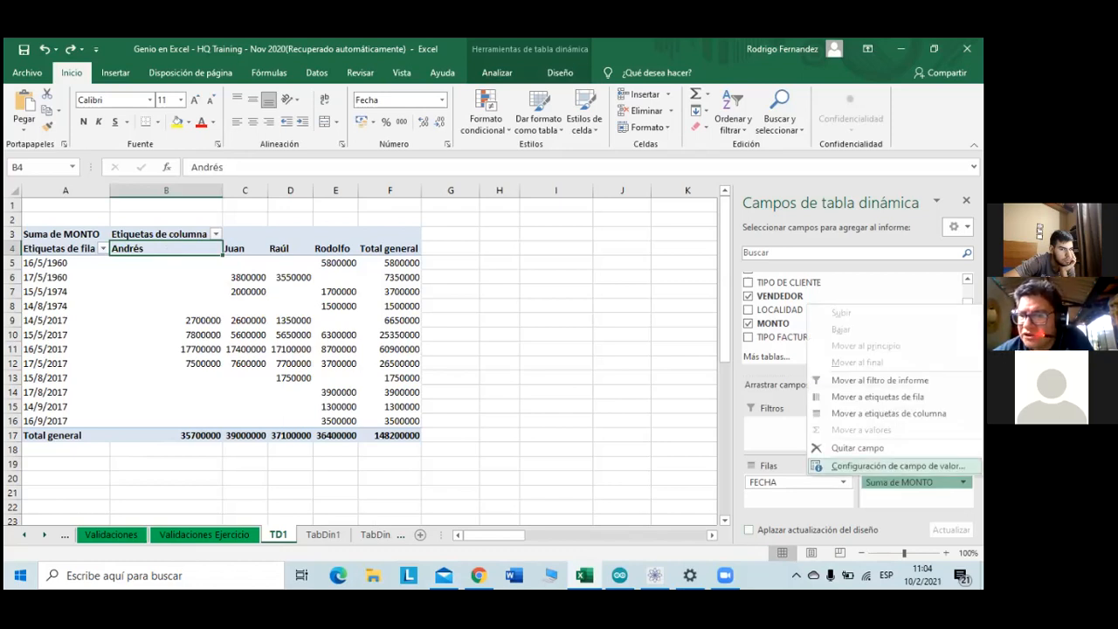
key(Escape)
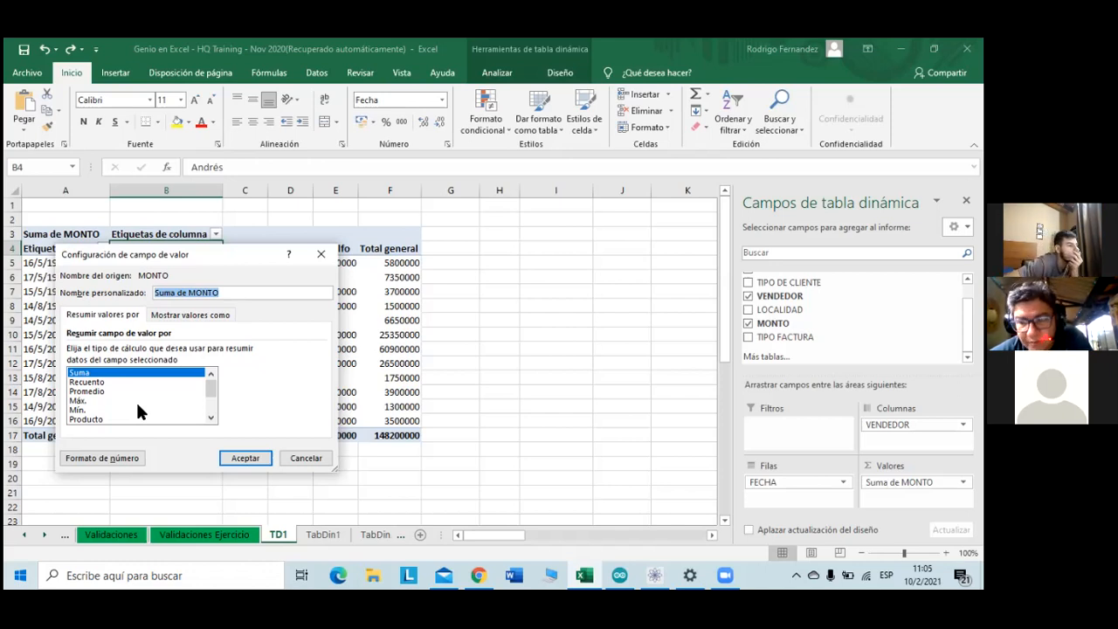
click(73, 392)
click(236, 458)
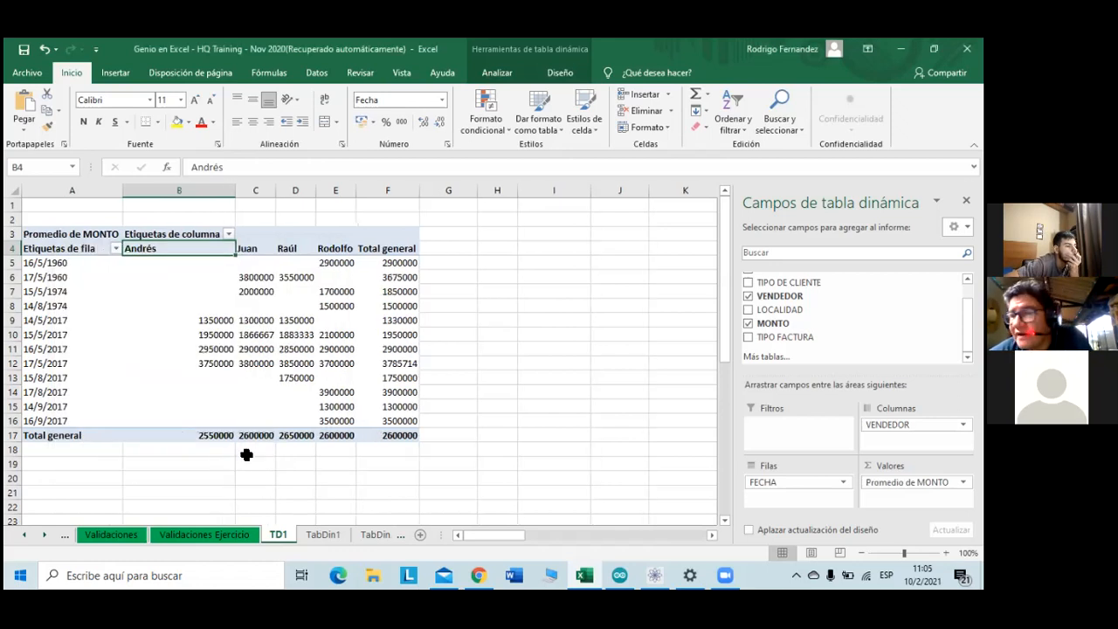
click(402, 434)
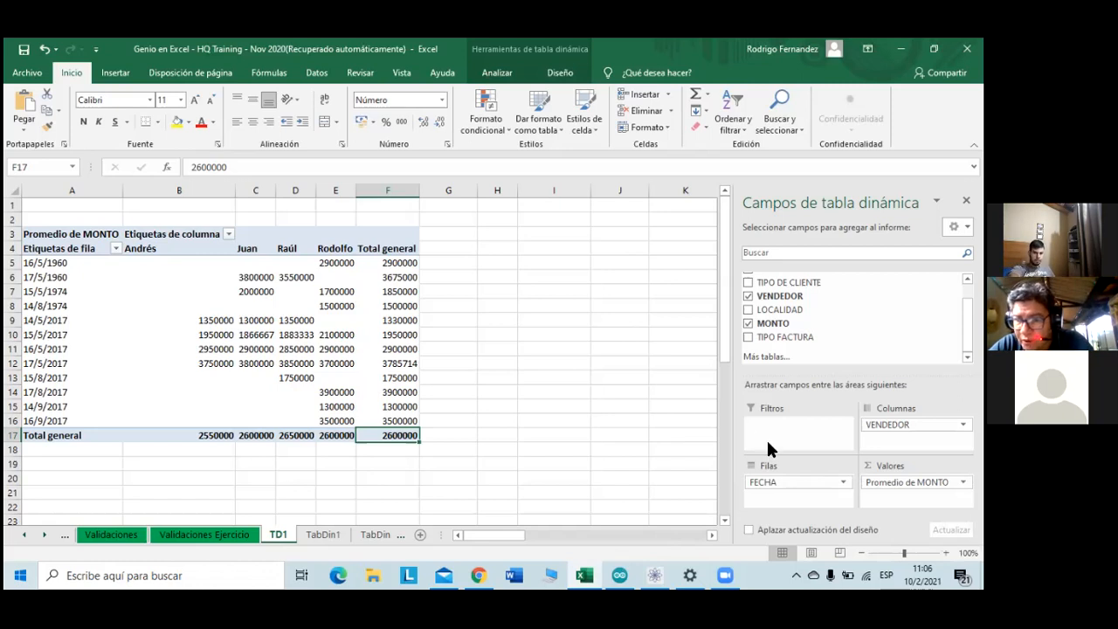
- Set the MONTO value field to summarize by Suma, with the Número format, 0 decimals and a thousands separator
click(913, 482)
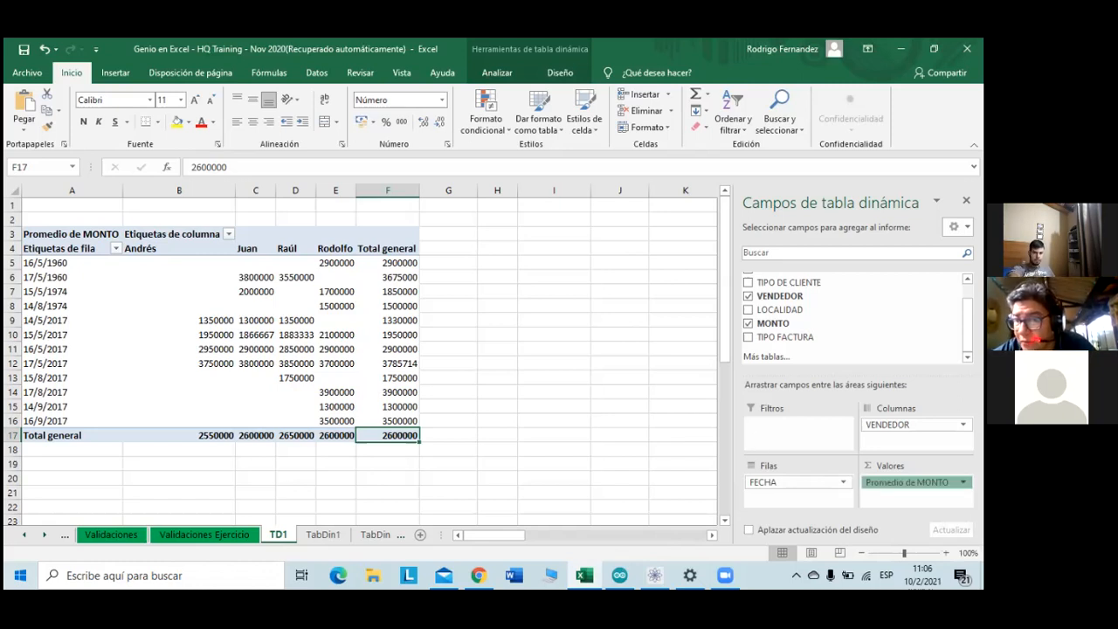
click(897, 466)
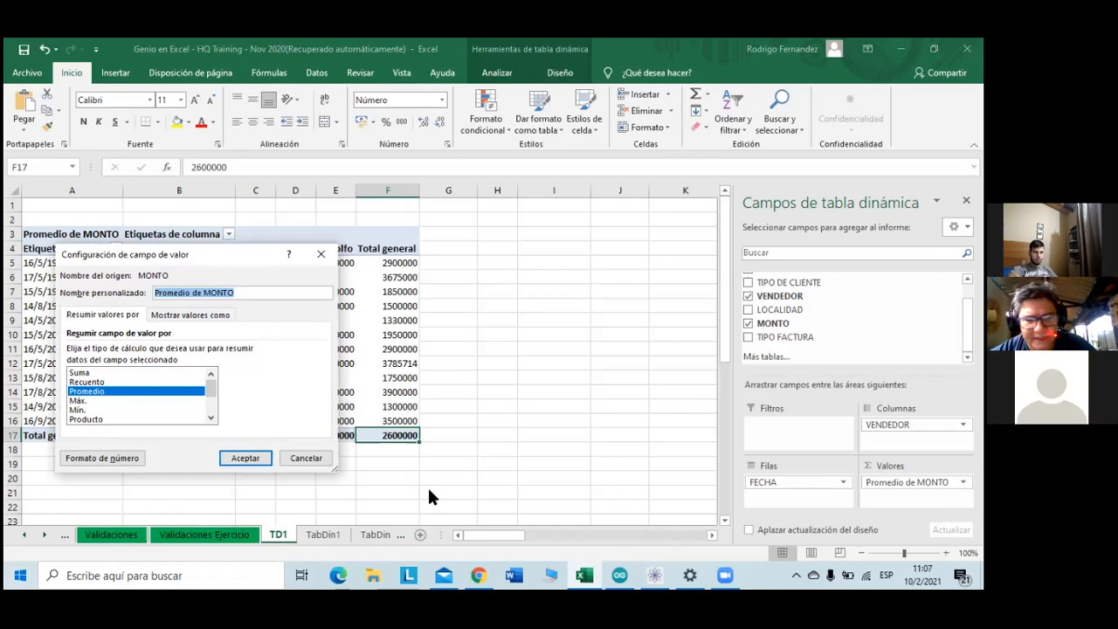
click(118, 374)
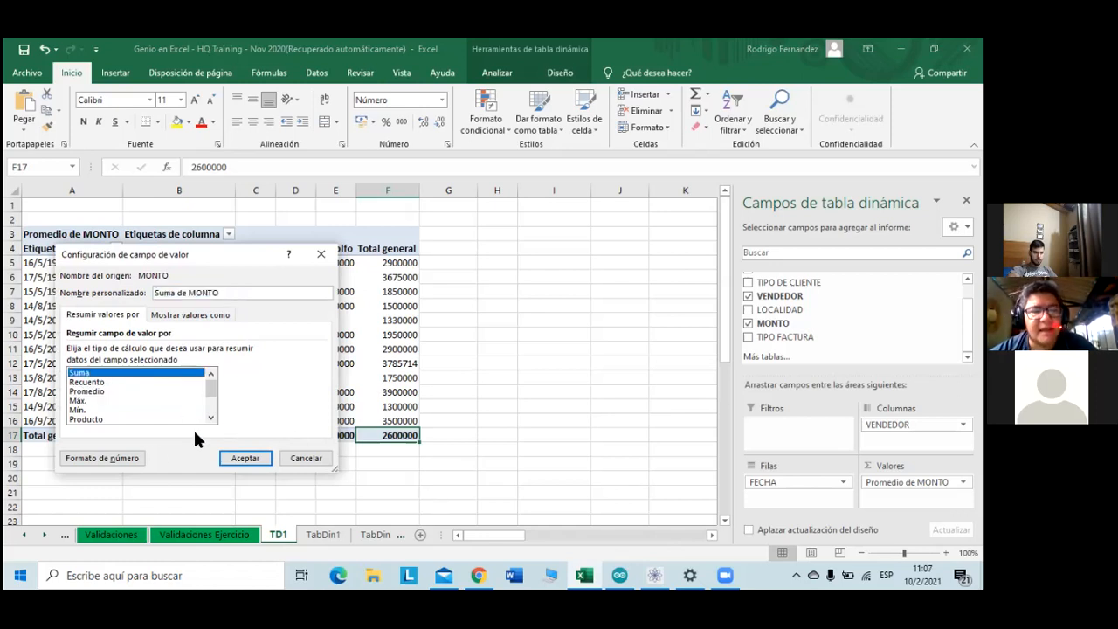
click(135, 461)
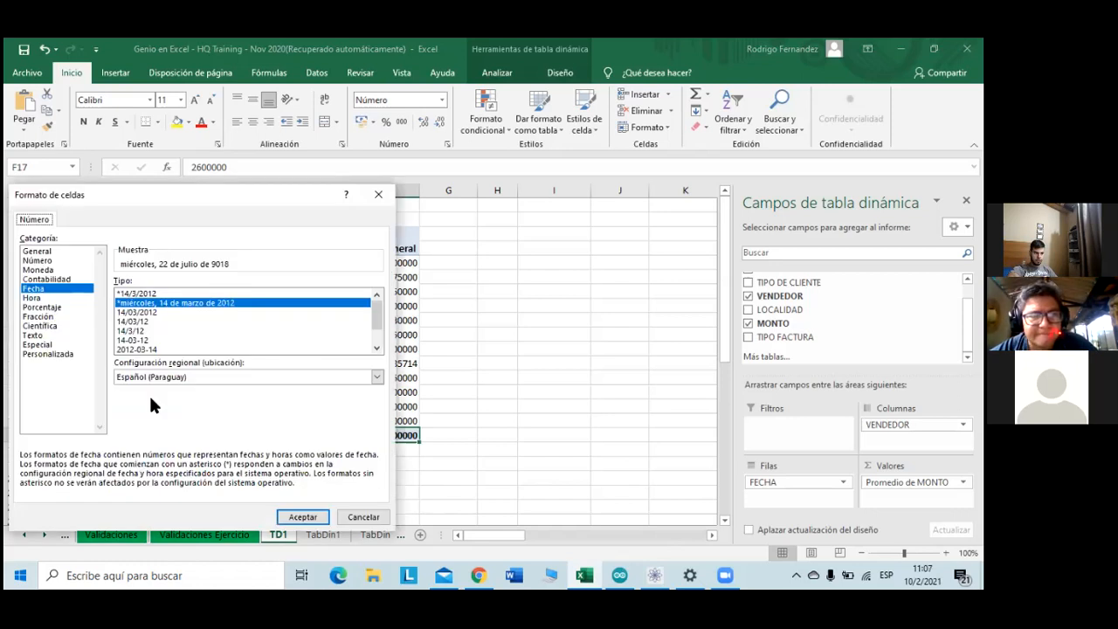
click(48, 260)
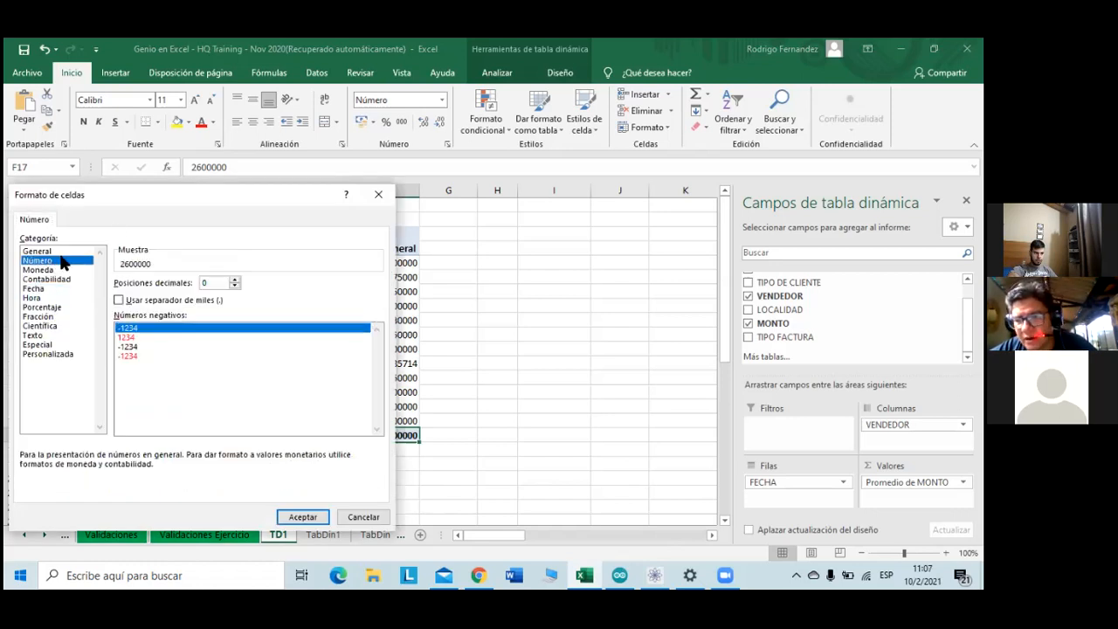
click(161, 298)
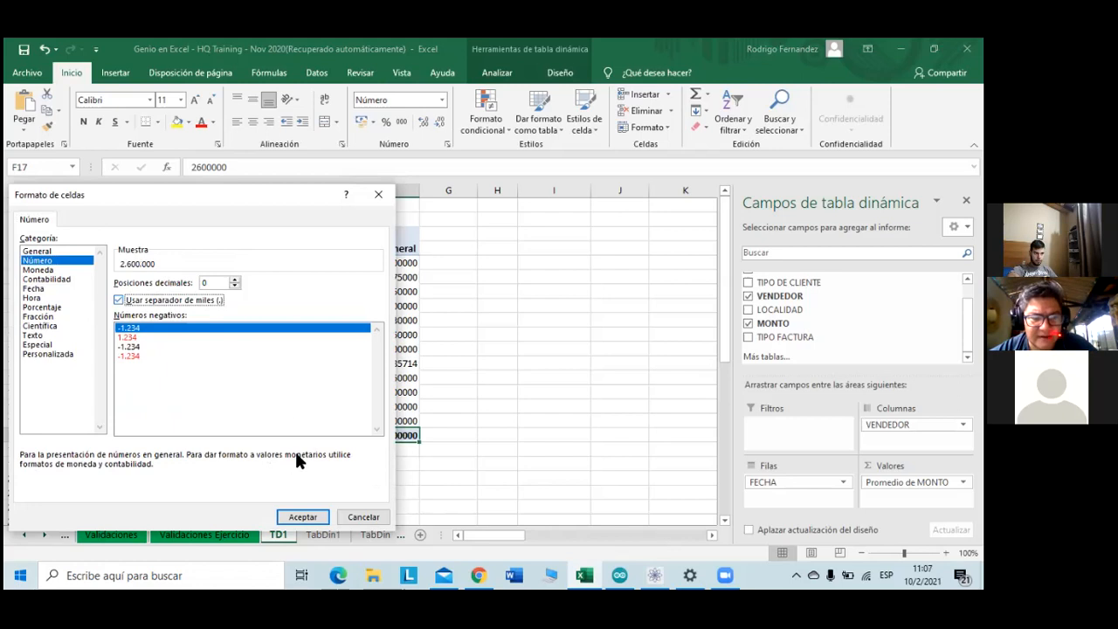
click(303, 518)
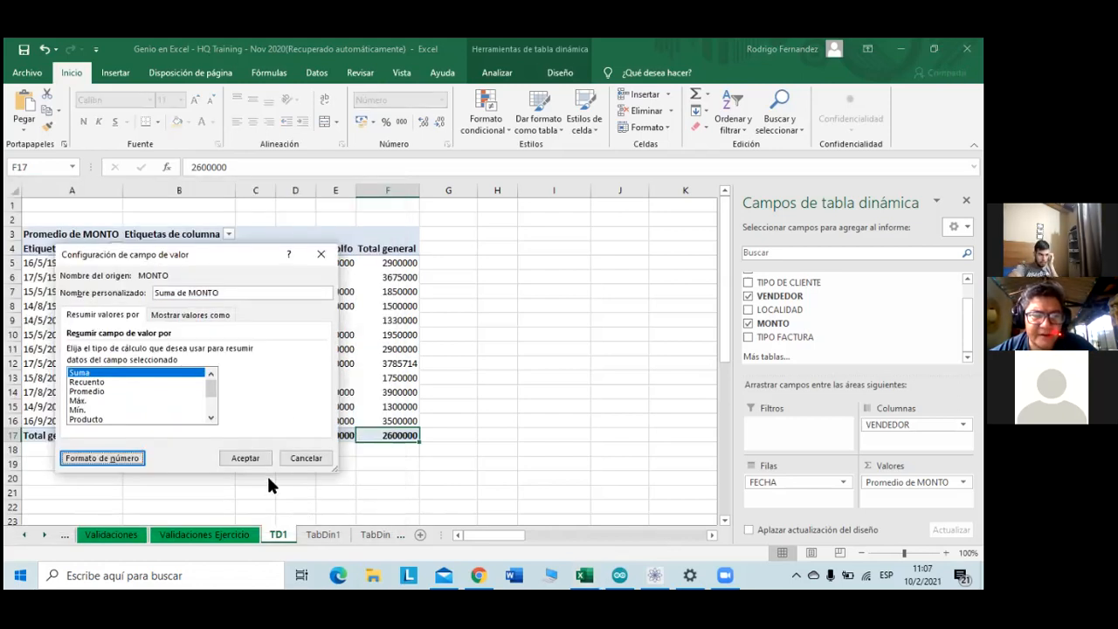
click(245, 458)
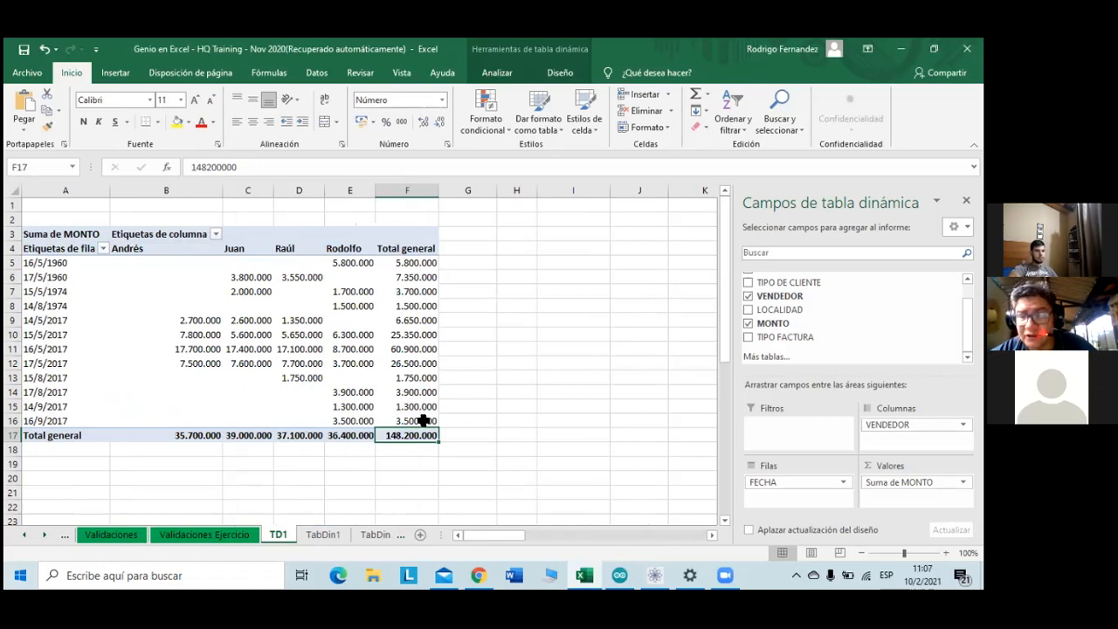
click(414, 469)
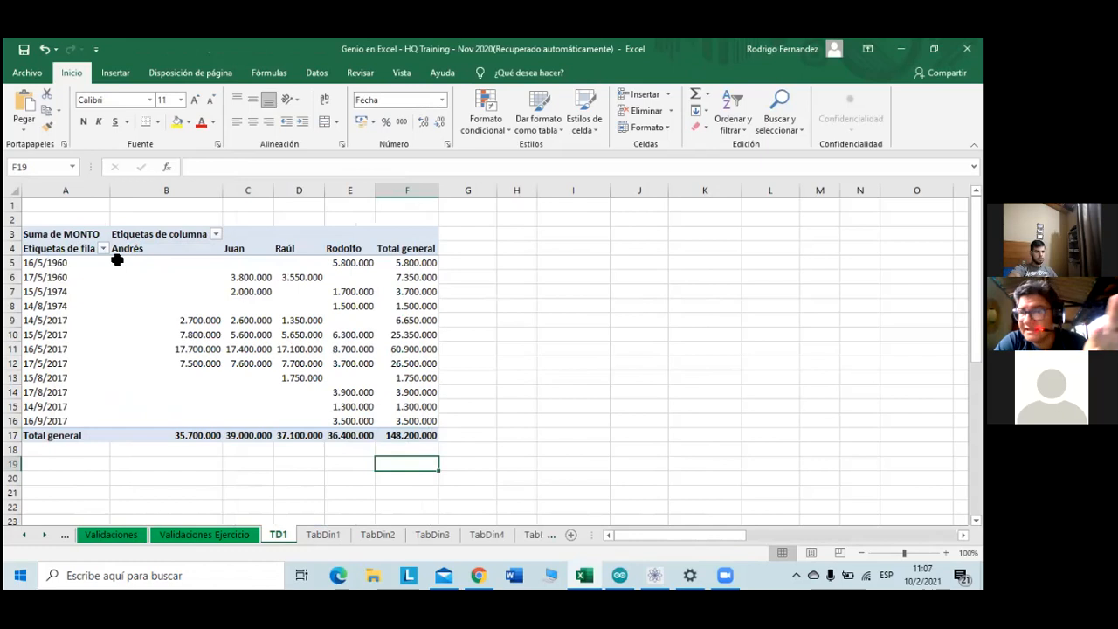
drag(117, 272, 548, 425)
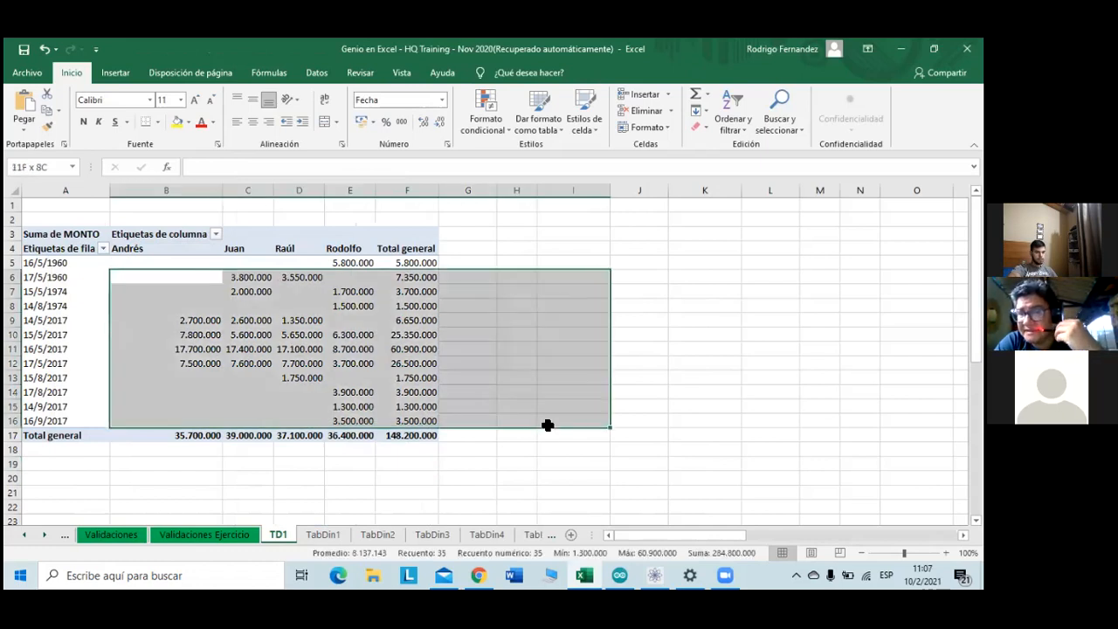
click(529, 448)
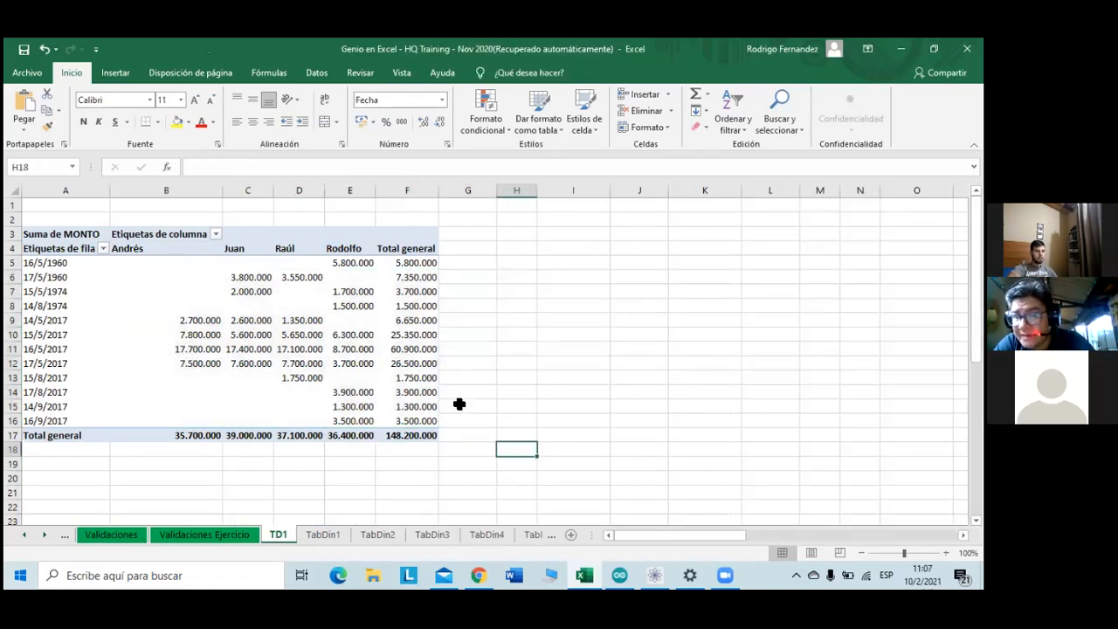
drag(509, 424, 658, 479)
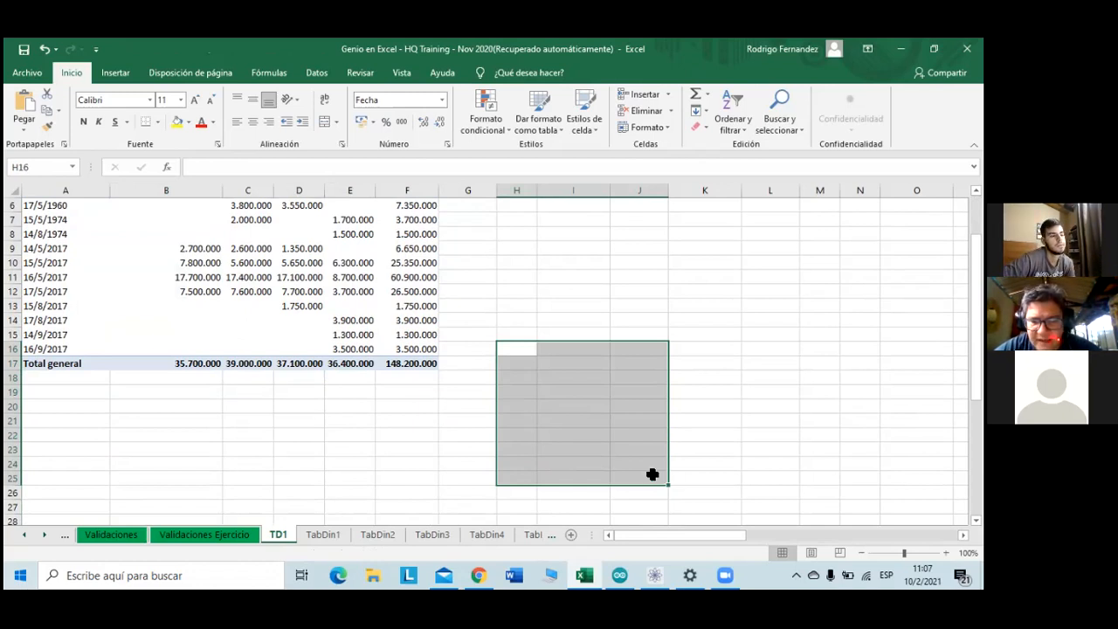
- Check the exercise instructions on sheet TabDin1, and return to the pivot table on sheet TD1
click(320, 537)
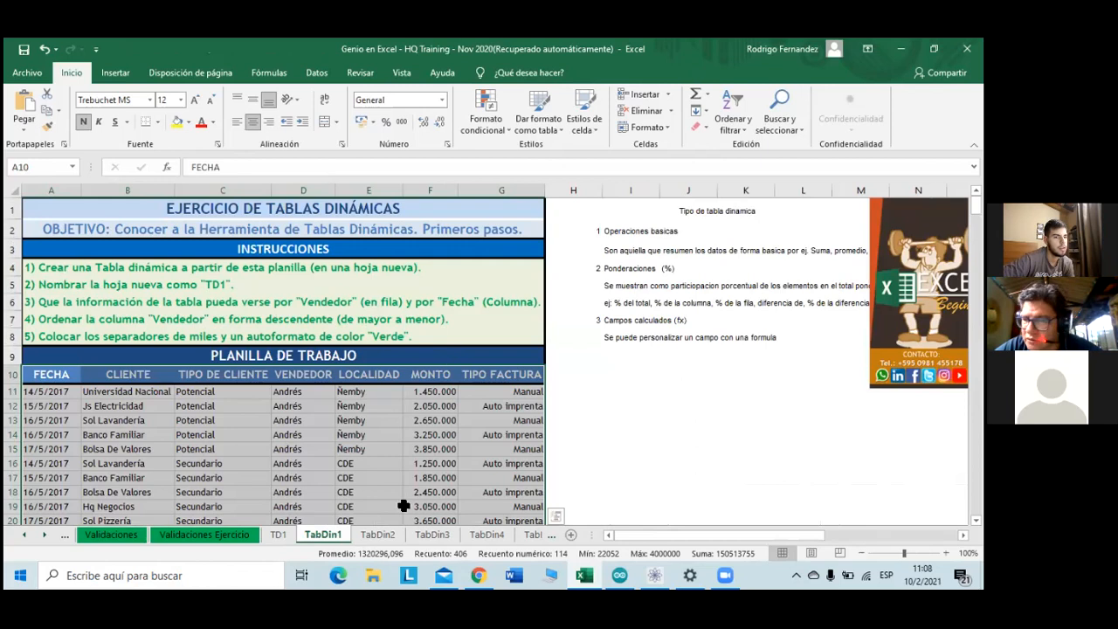
click(279, 534)
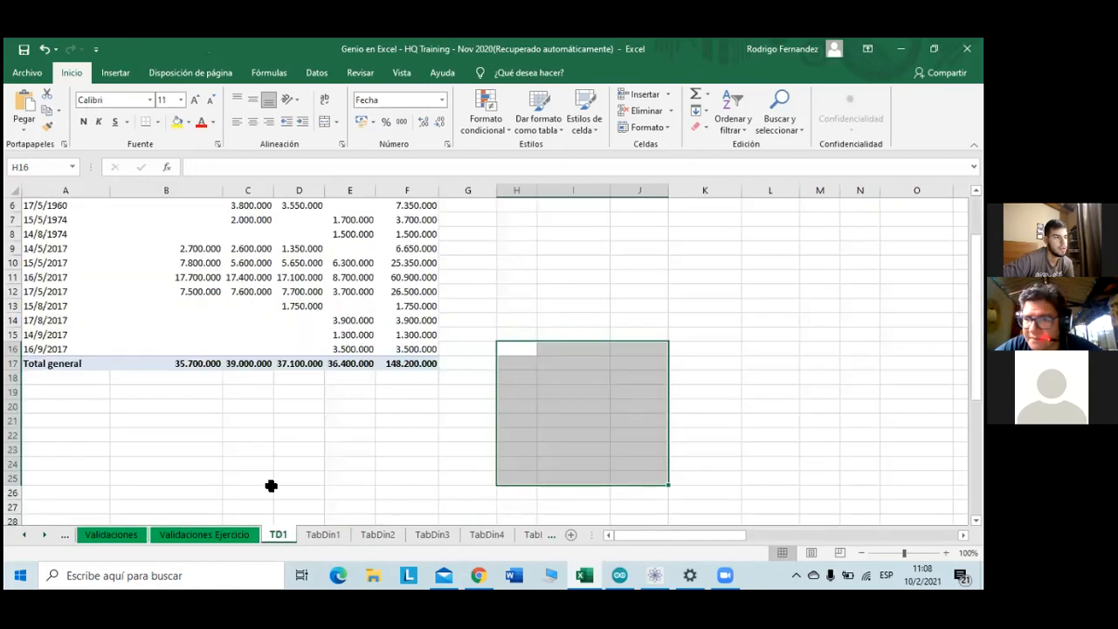
scroll(271, 485, up, 2)
click(168, 390)
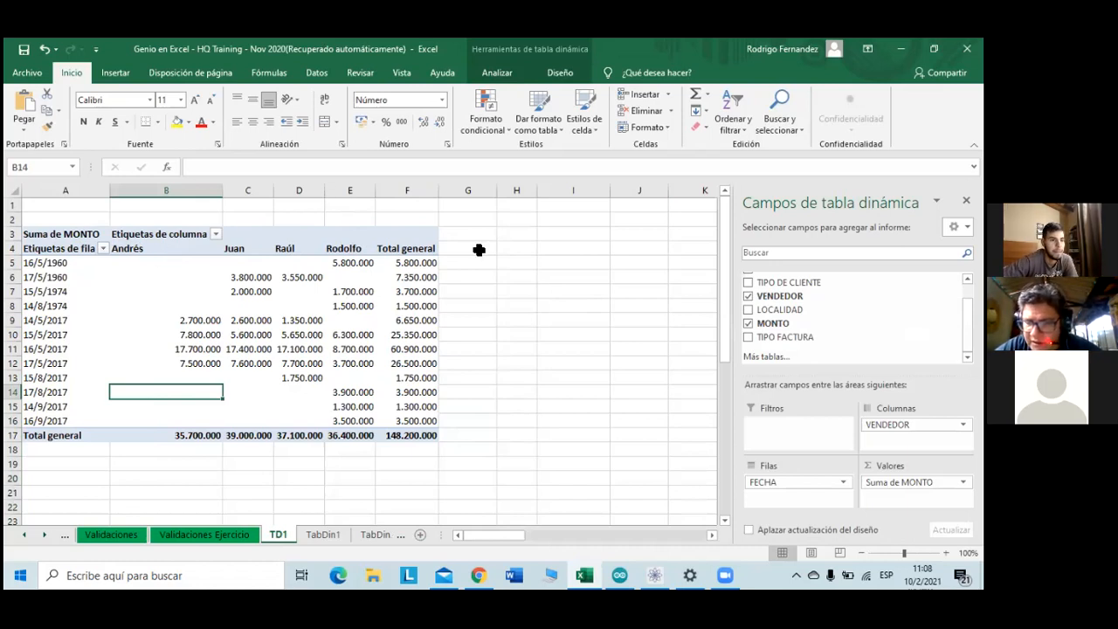
- Sort the VENDEDOR column labels of the pivot table in descending order, from Z to A
click(192, 250)
drag(192, 250, 347, 244)
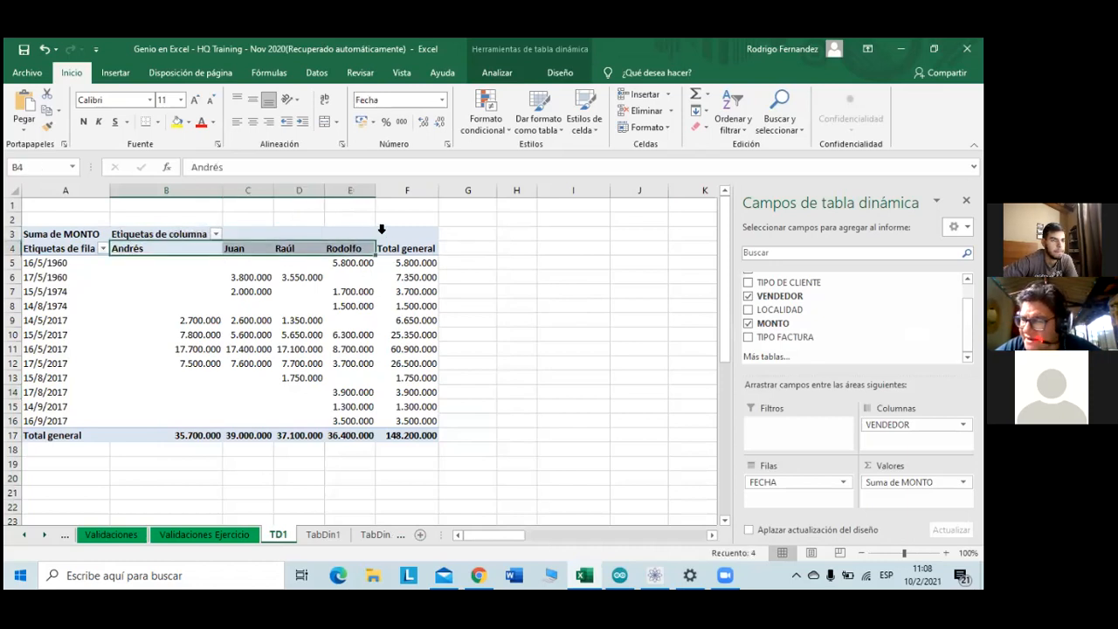
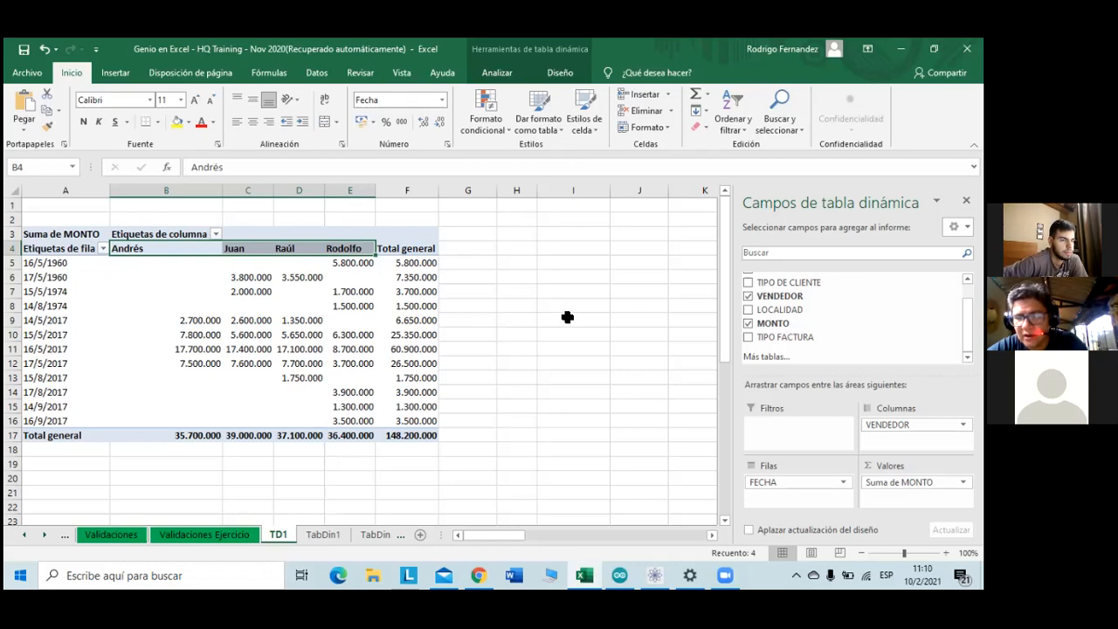
click(216, 234)
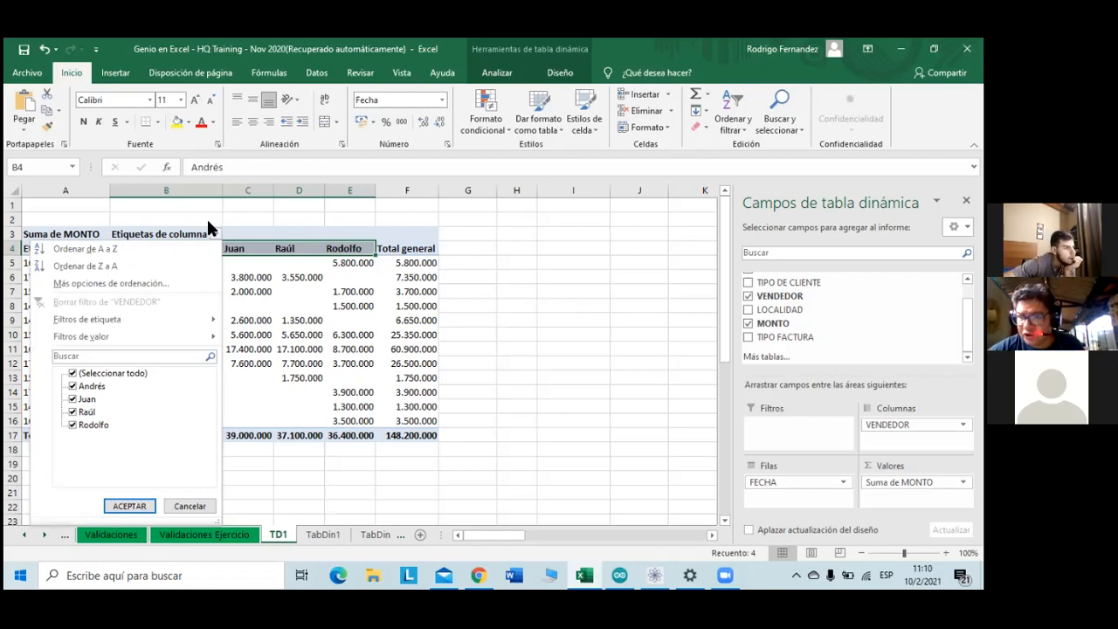
click(175, 266)
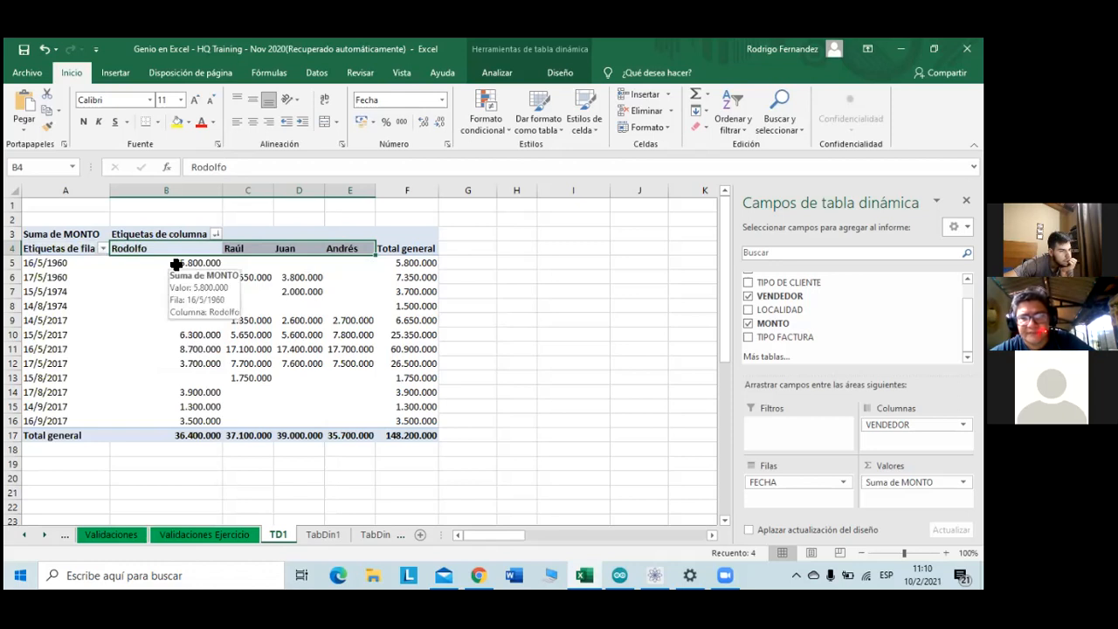
- Examine the order of the vendor columns against their amounts and their Total general values in row 17
click(229, 378)
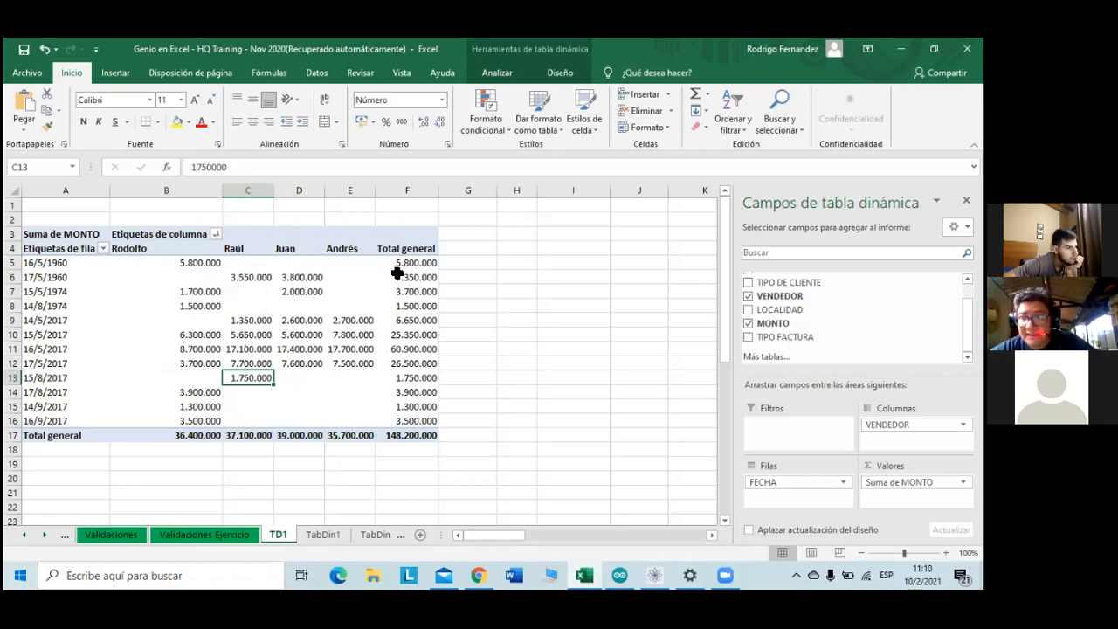
drag(361, 321, 372, 359)
click(358, 392)
drag(215, 431, 359, 431)
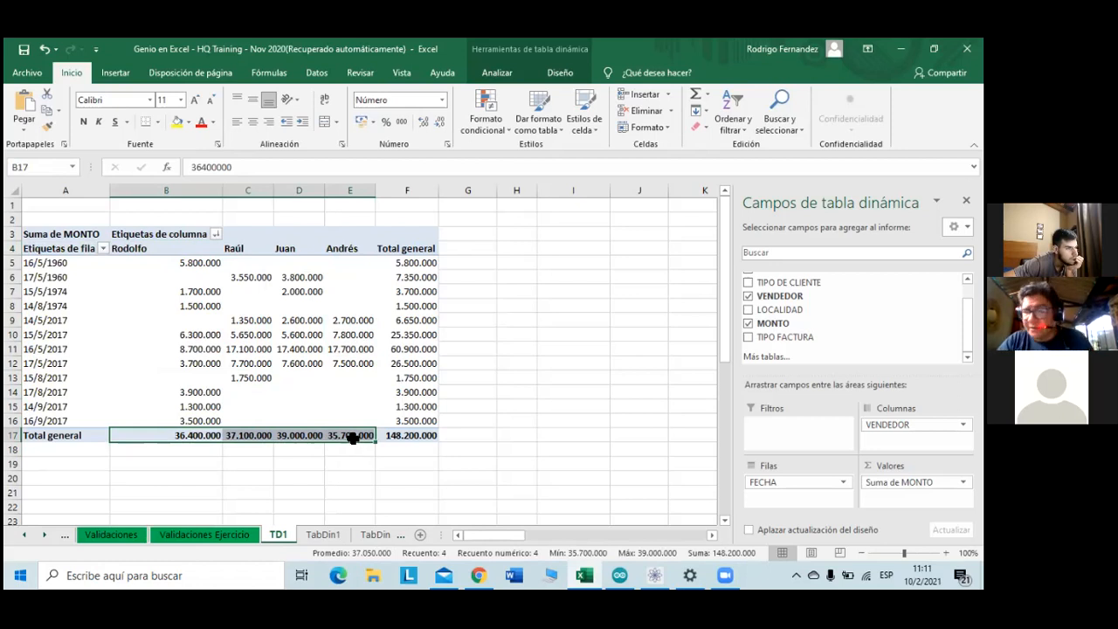
mouse_move(352, 439)
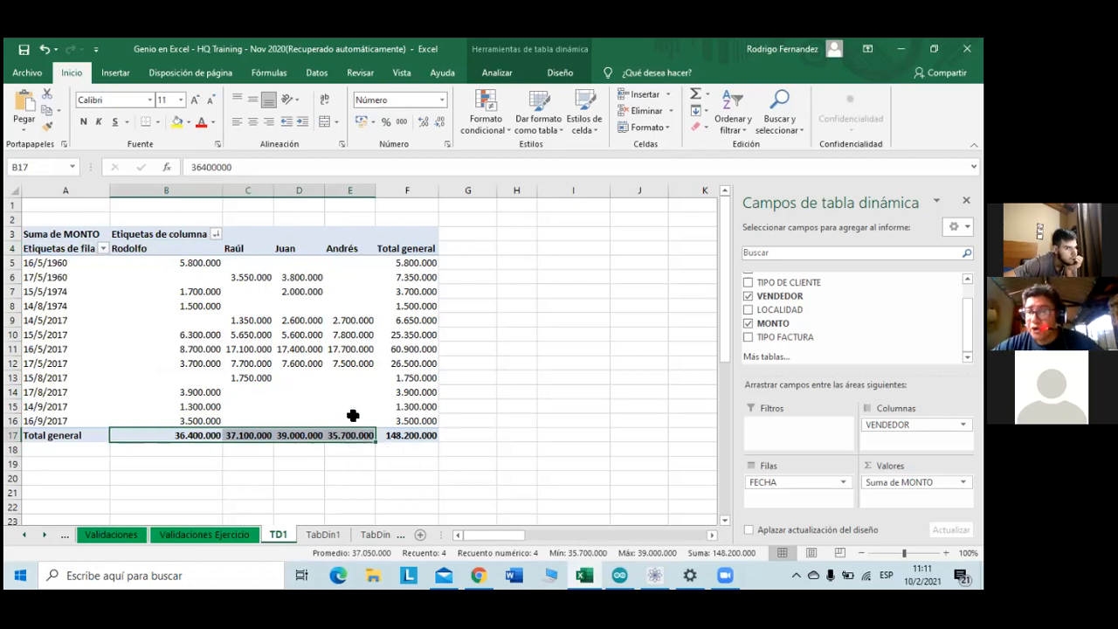
mouse_move(353, 416)
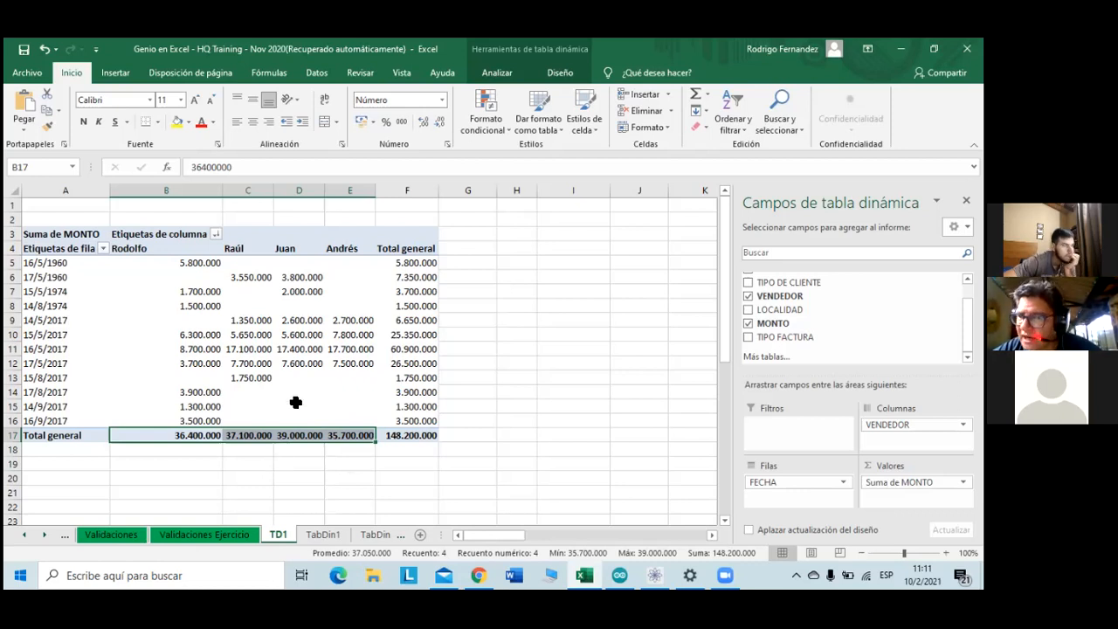
mouse_move(296, 403)
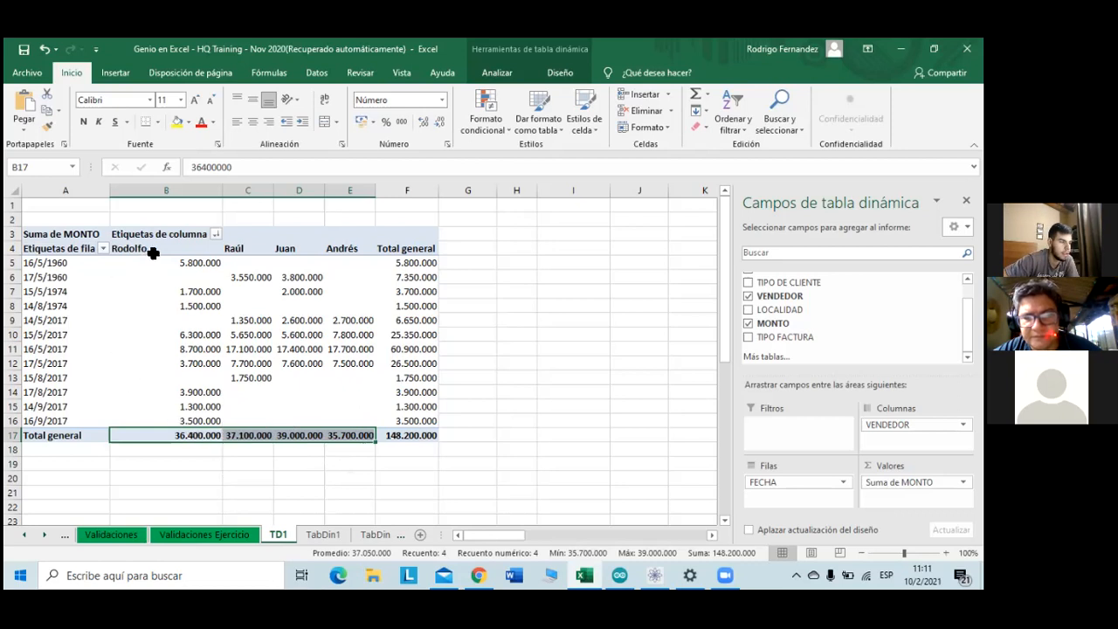
- Sort the VENDEDOR column labels in descending order by Suma de MONTO and select the vendor totals in row 17
click(214, 234)
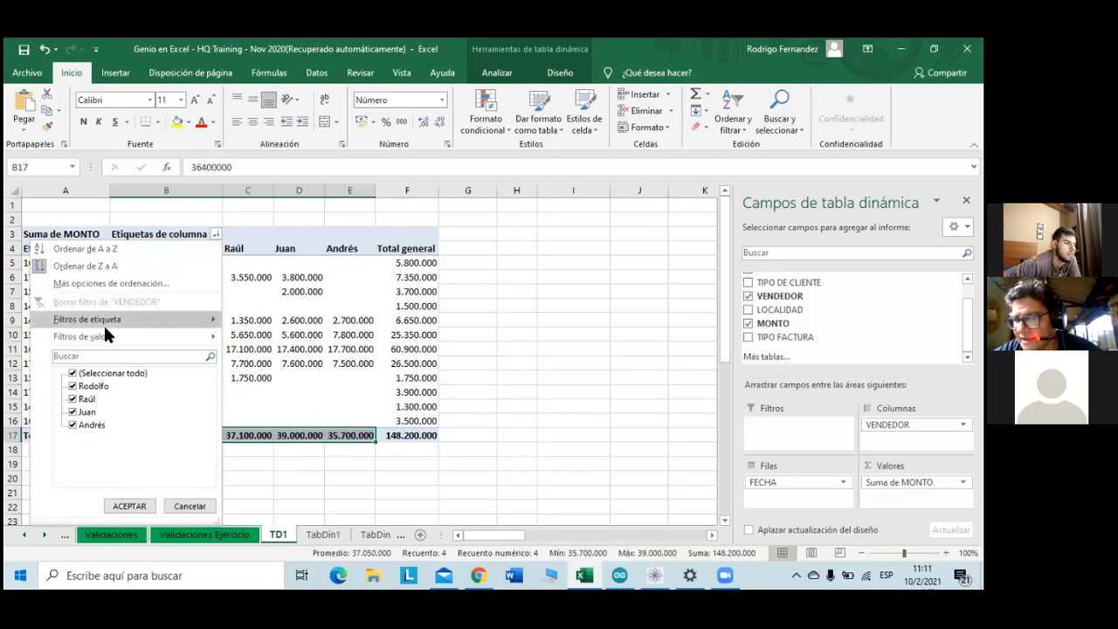
mouse_move(114, 337)
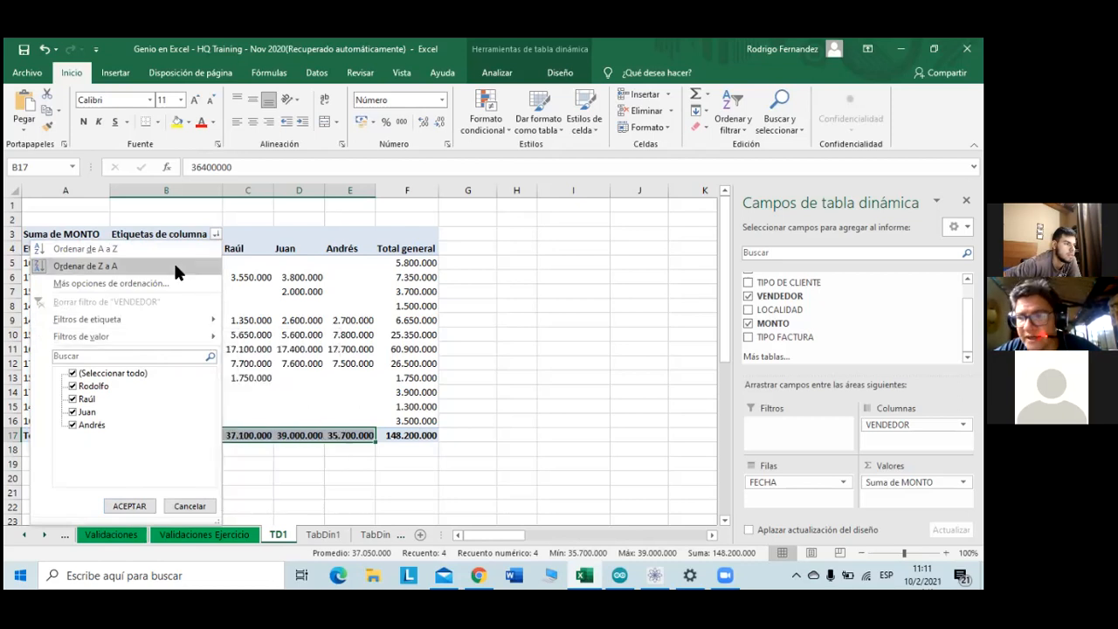
key(Escape)
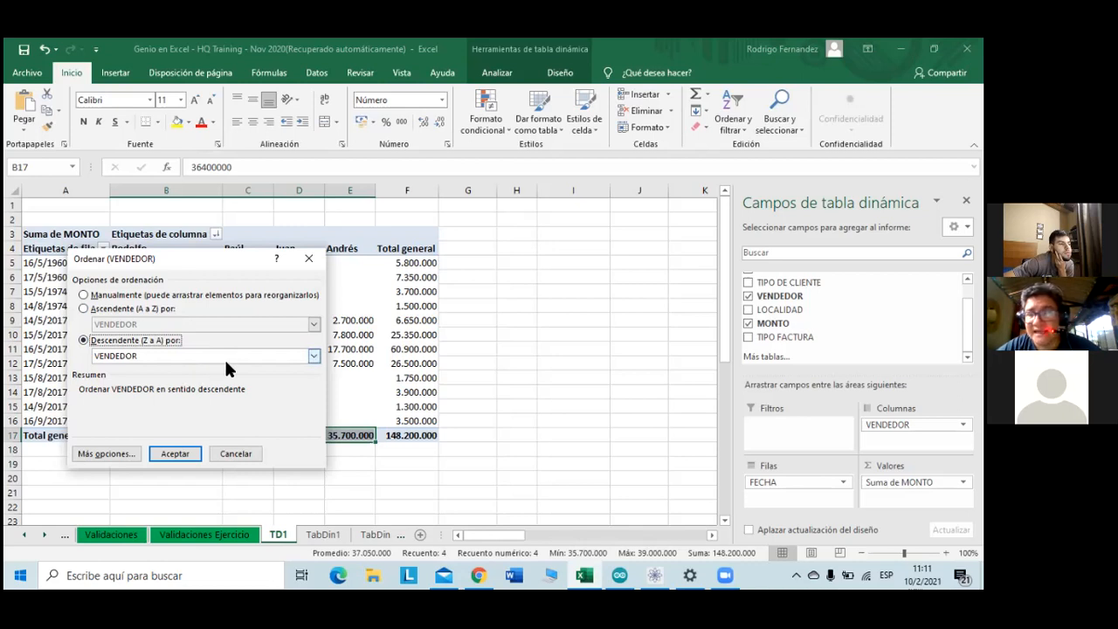
click(313, 357)
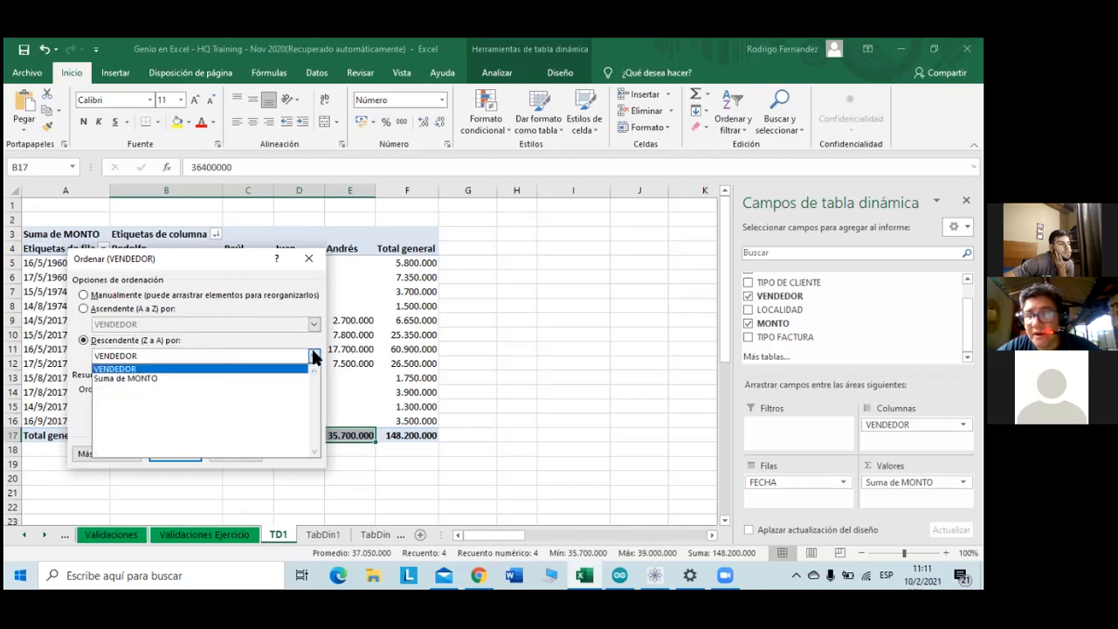
click(201, 386)
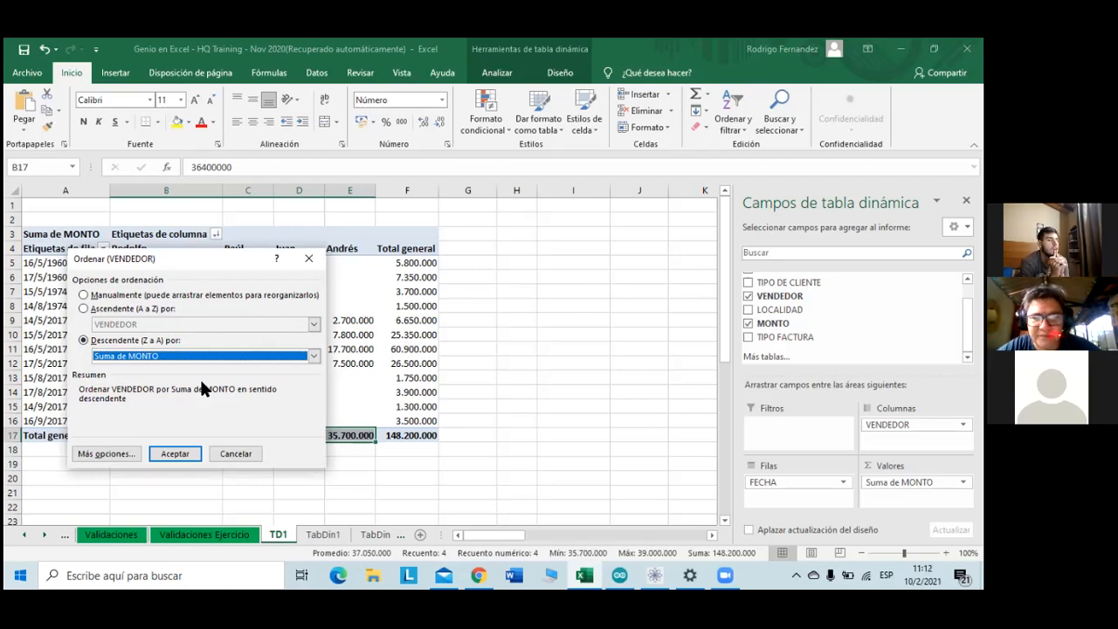
click(174, 453)
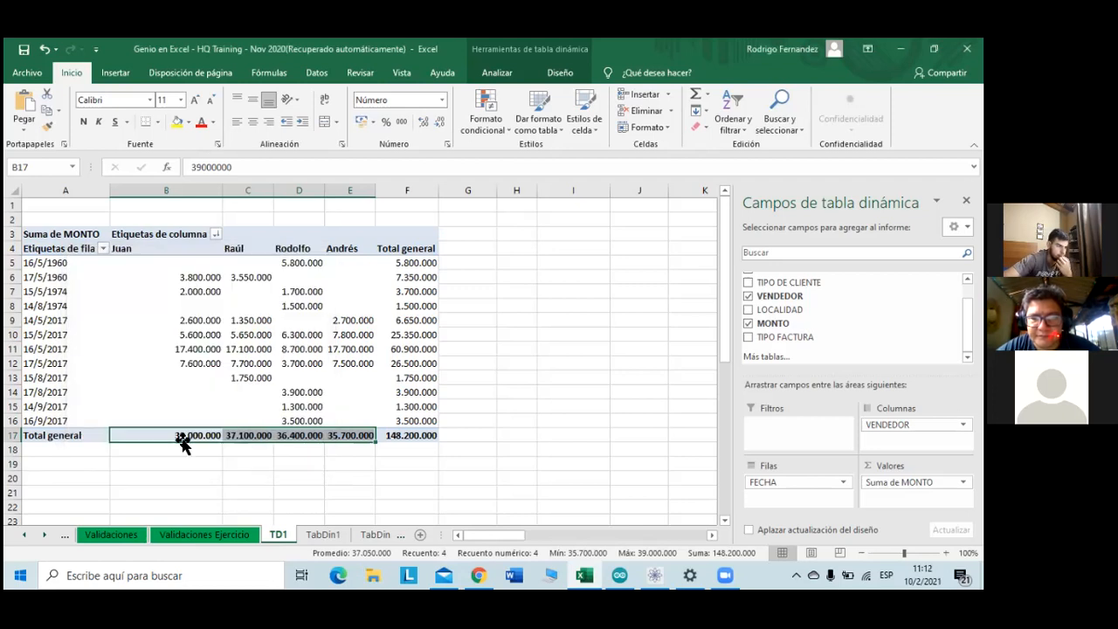
click(212, 465)
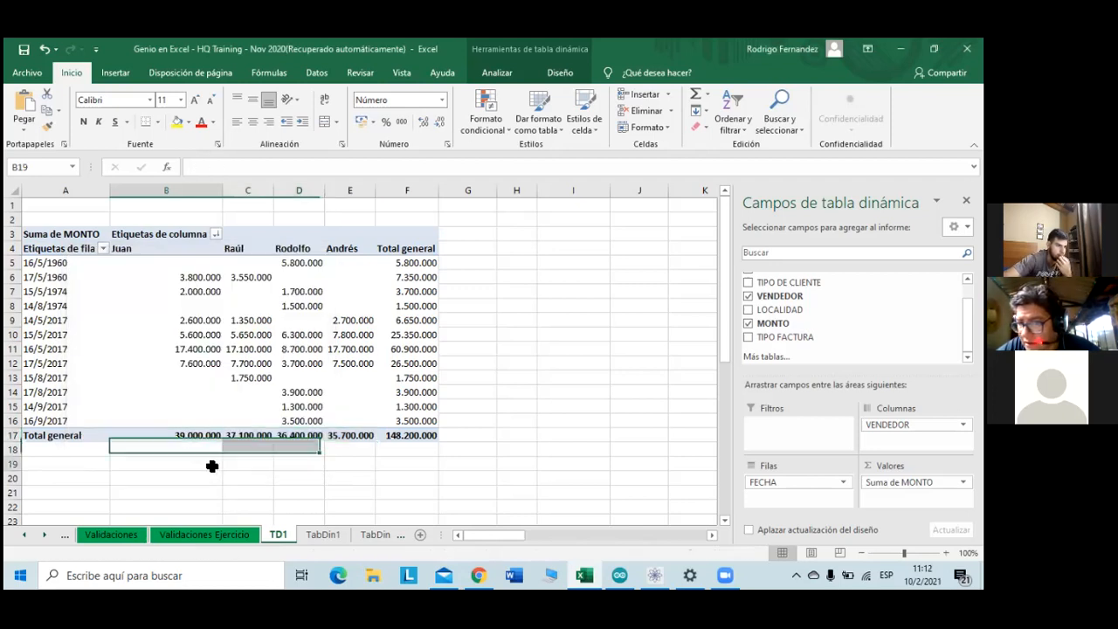
drag(181, 435, 338, 432)
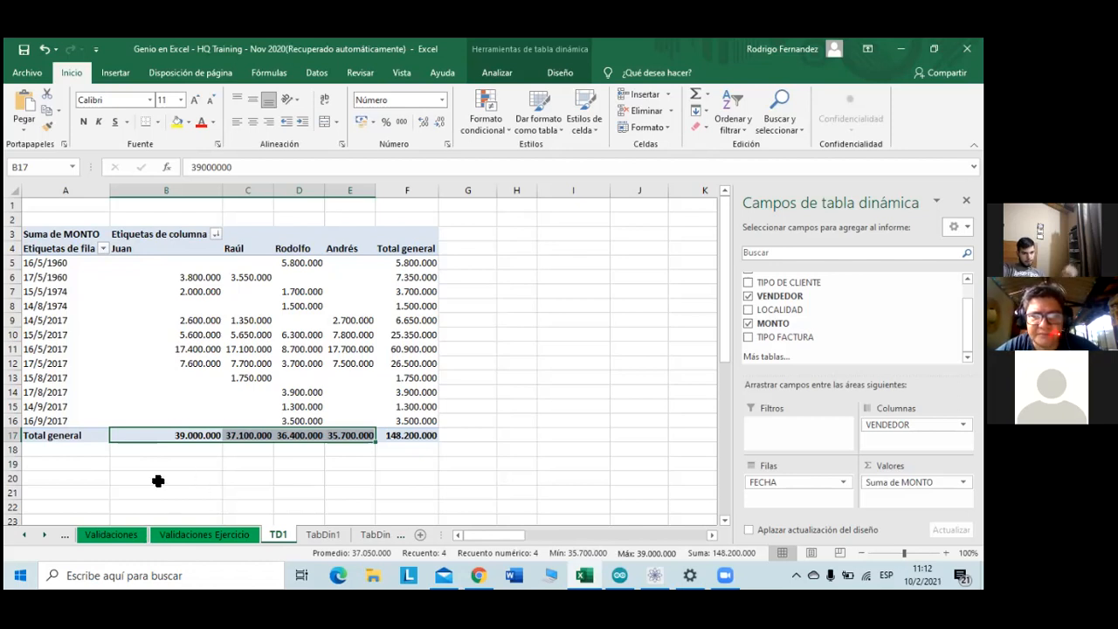
- Undo the last two sorts of the VENDEDOR column labels
key(ctrl+z)
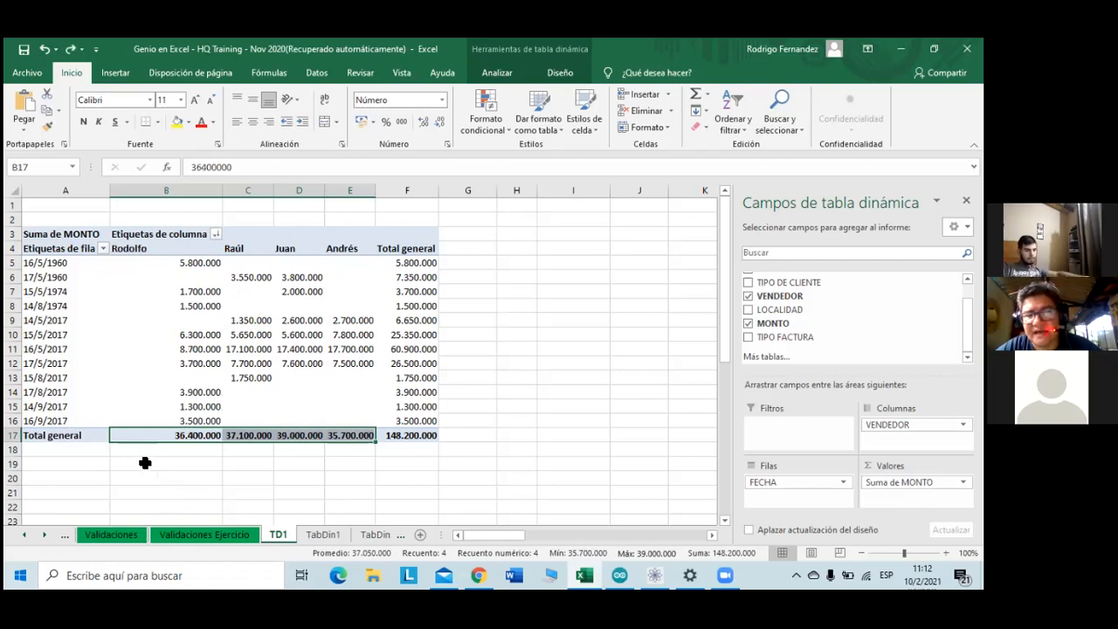
key(ctrl+y)
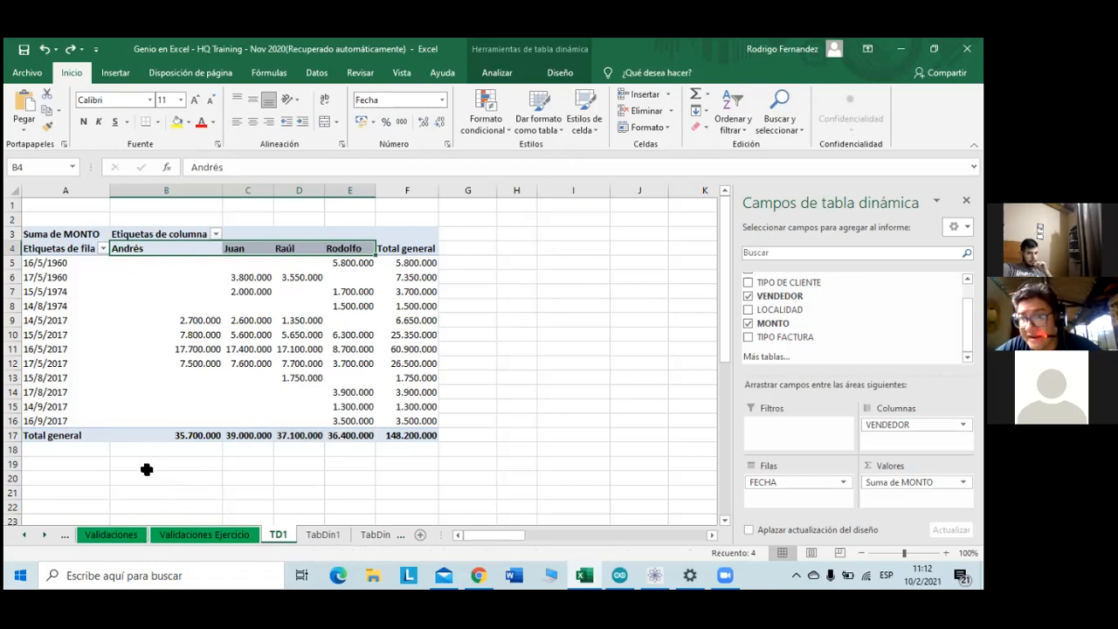
- Sort the vendor columns by their Total general values in row 17, first ascending and finally from largest to smallest
click(183, 435)
click(184, 387)
click(211, 439)
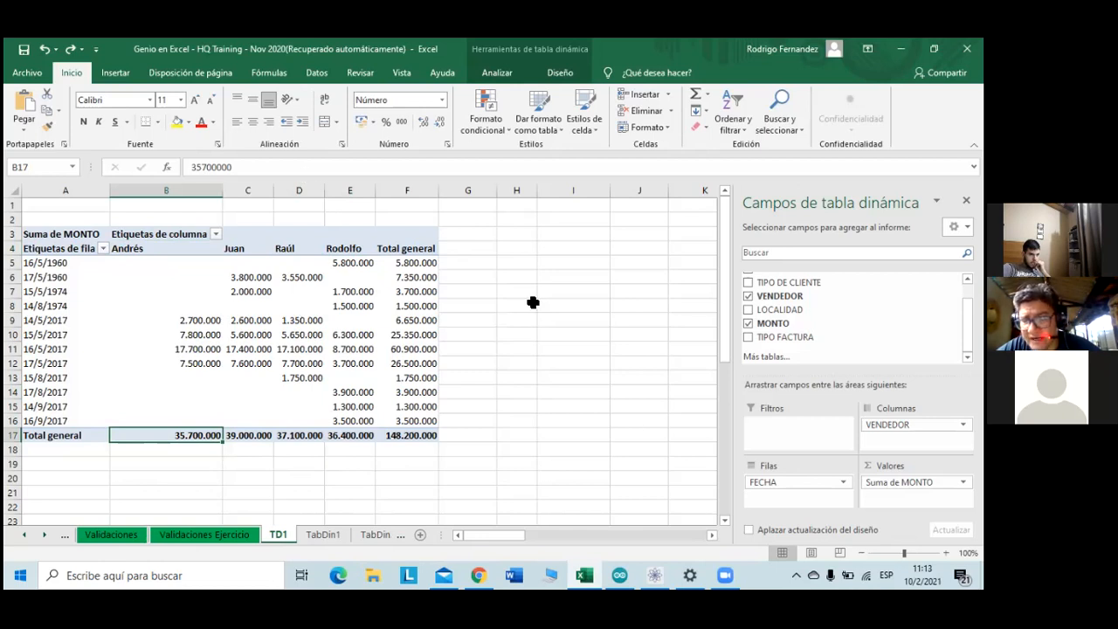
click(317, 74)
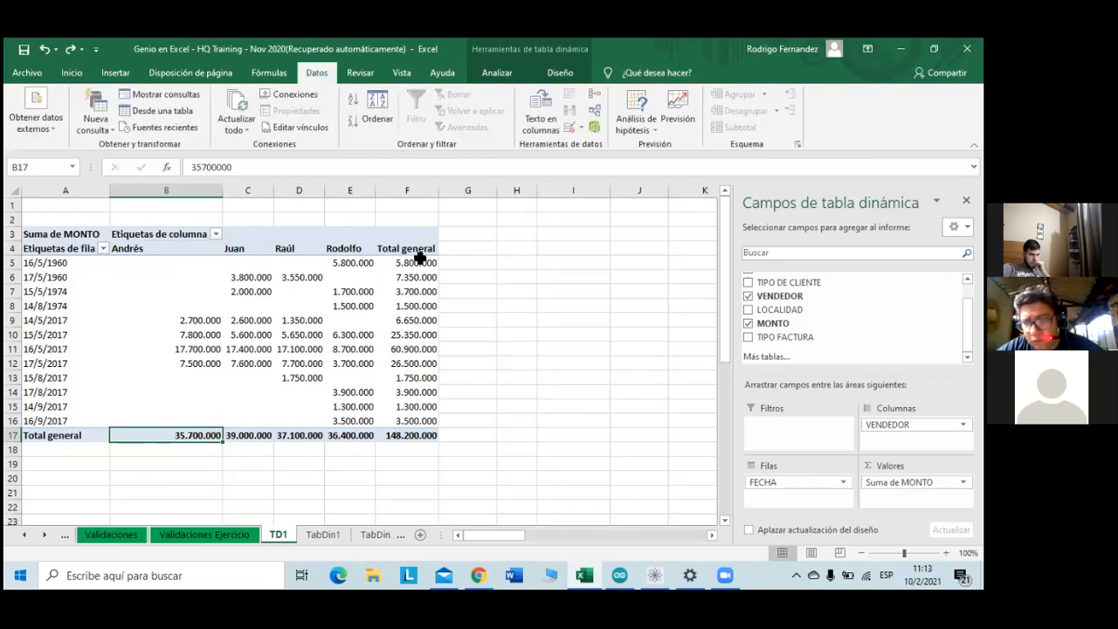
mouse_move(422, 257)
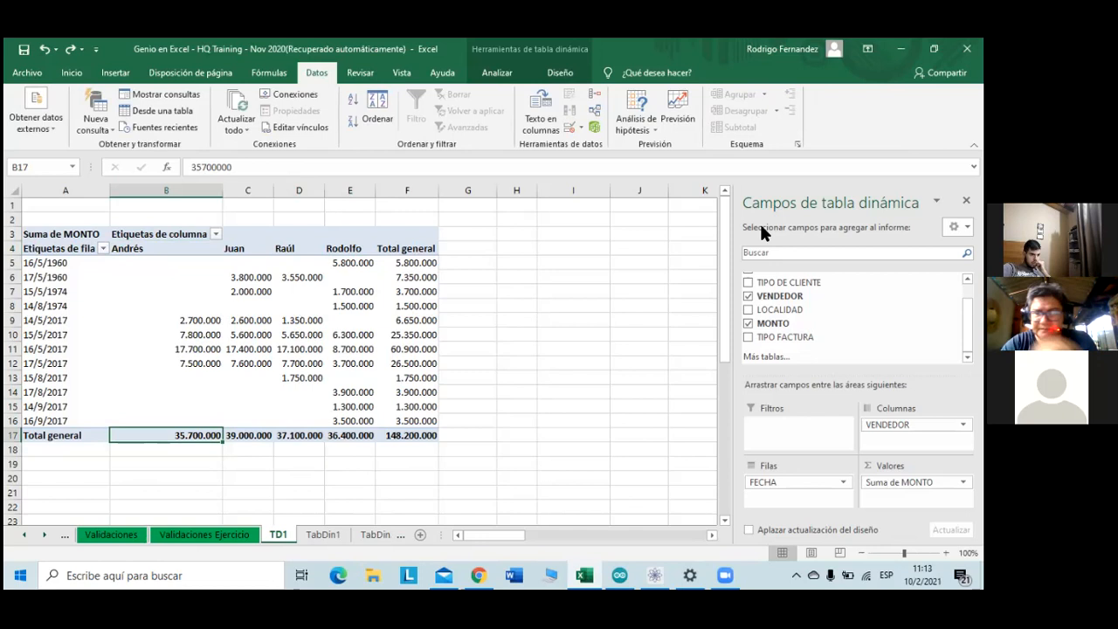
click(352, 106)
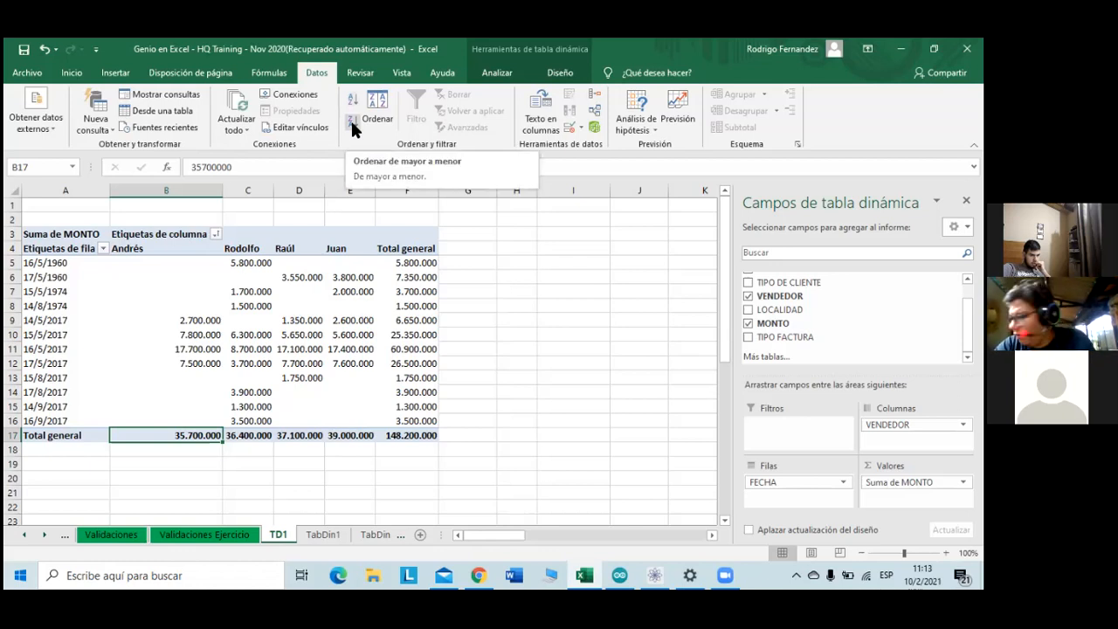
click(351, 118)
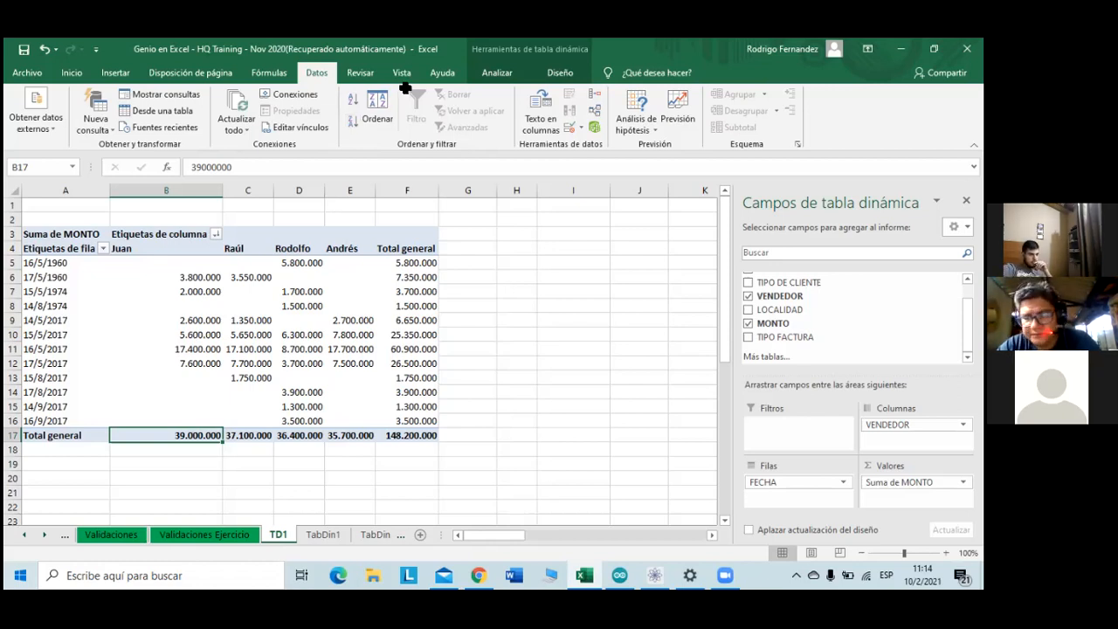
- Sort the FECHA rows from largest to smallest by the amounts of the vendor in column C
click(236, 349)
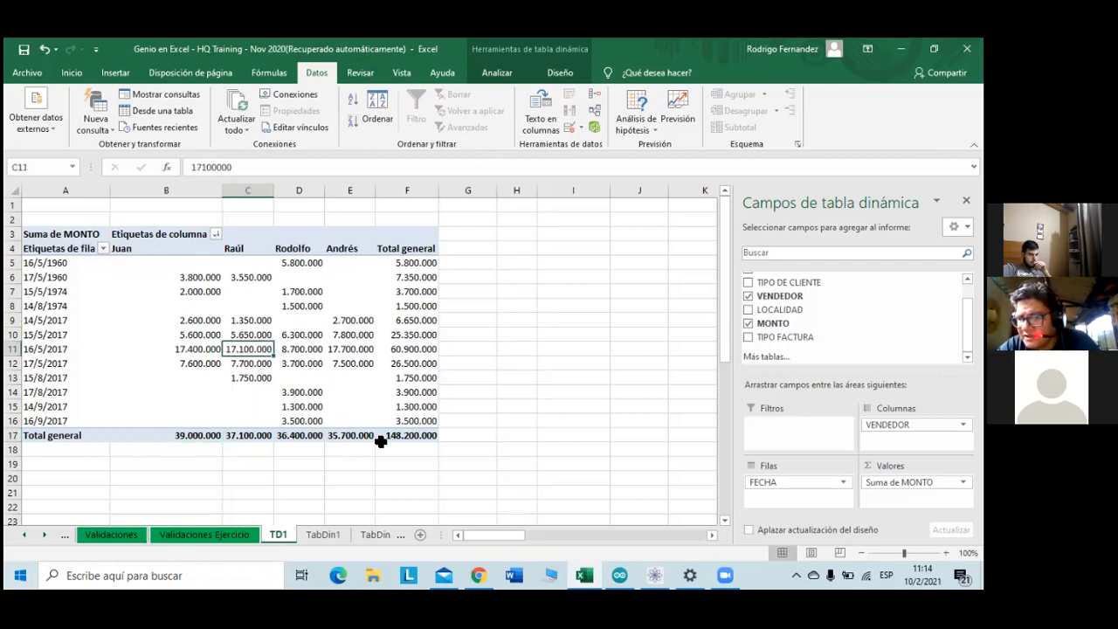
mouse_move(390, 441)
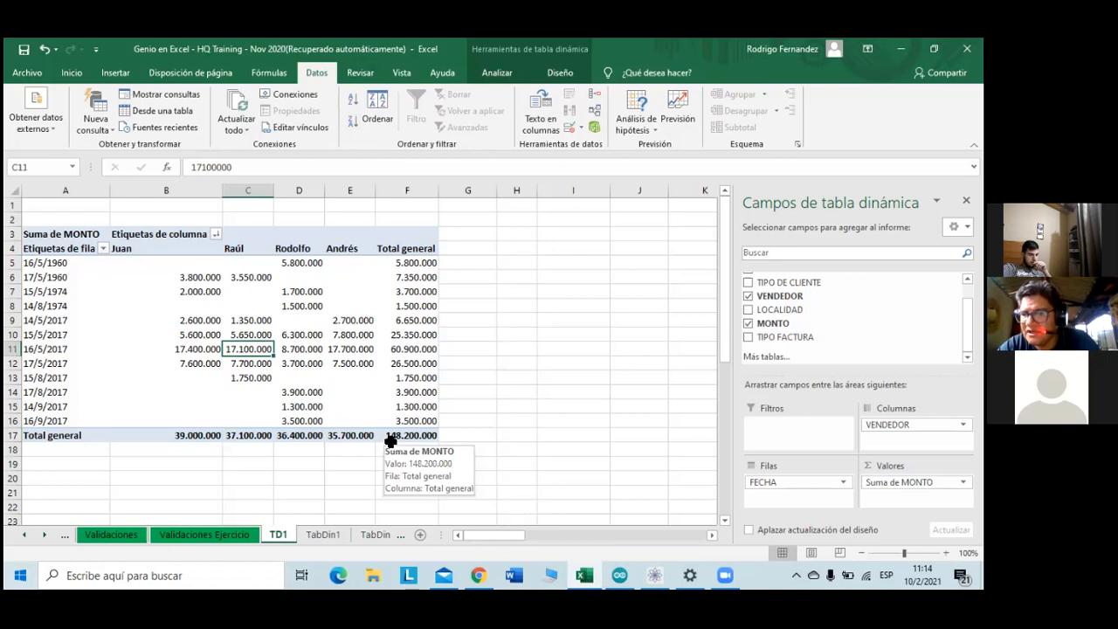
mouse_move(339, 396)
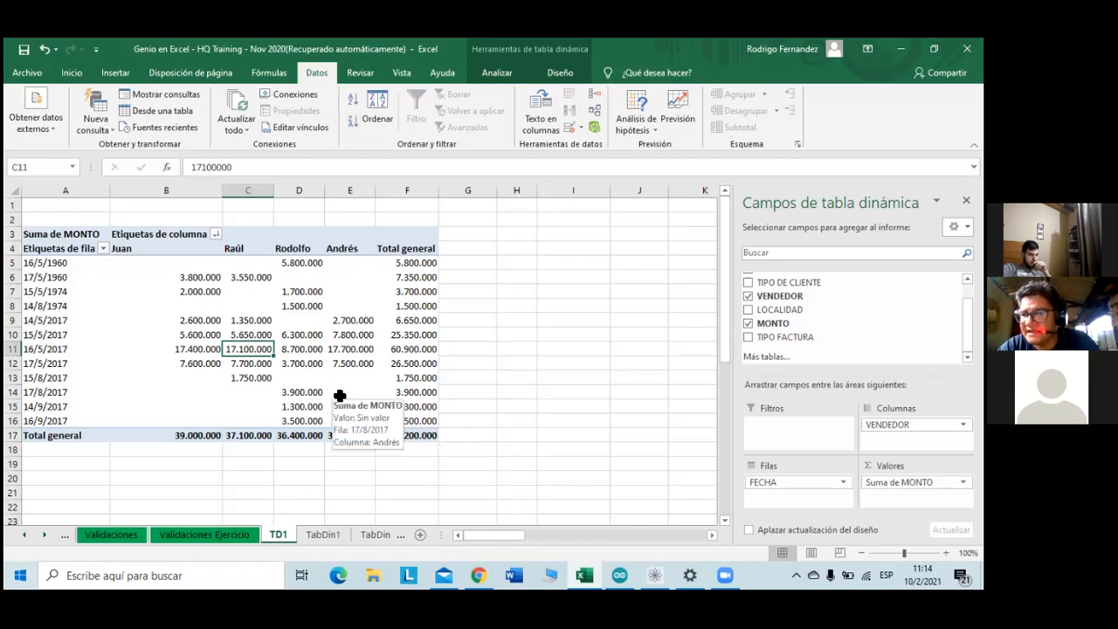
mouse_move(231, 411)
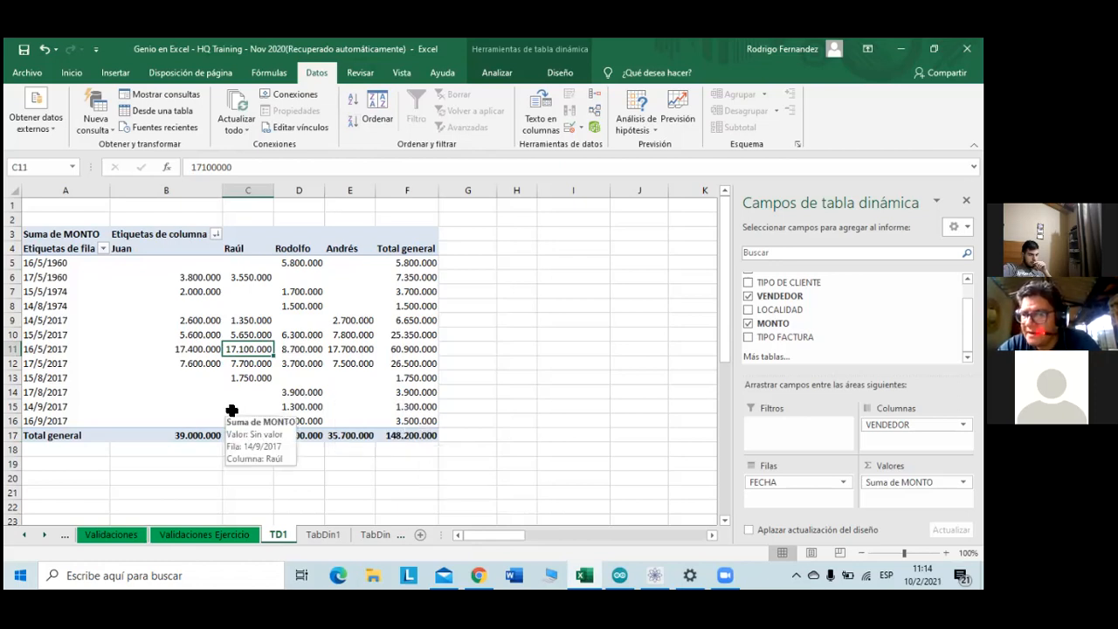
click(350, 123)
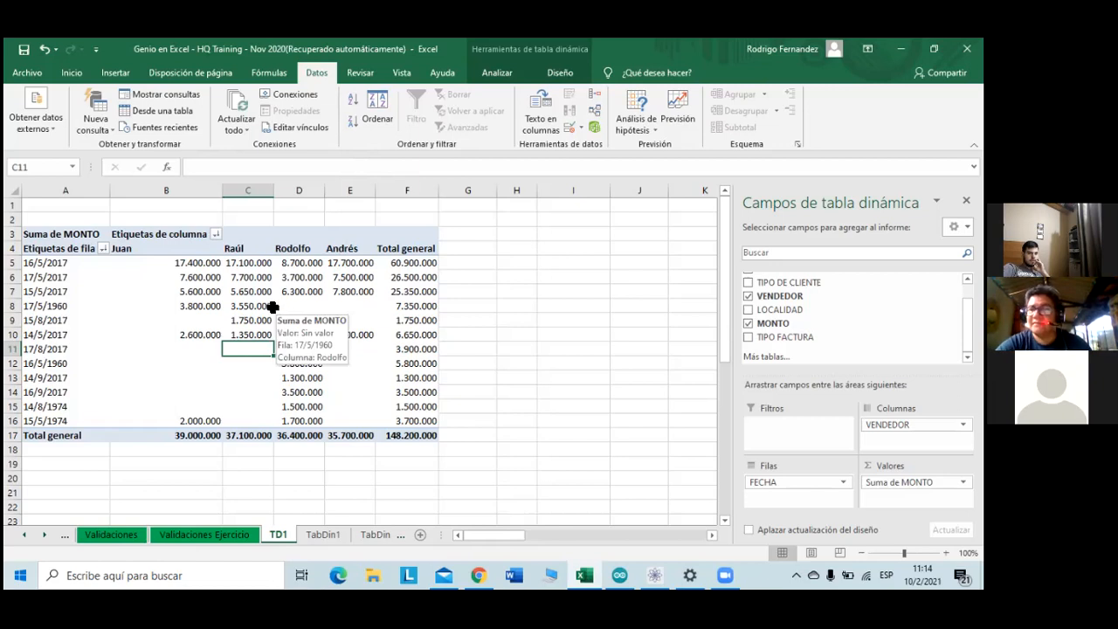
- Examine the order of the vendor's amounts in cells C5 to C10, going through them one by one
drag(249, 350, 264, 262)
drag(259, 332, 260, 265)
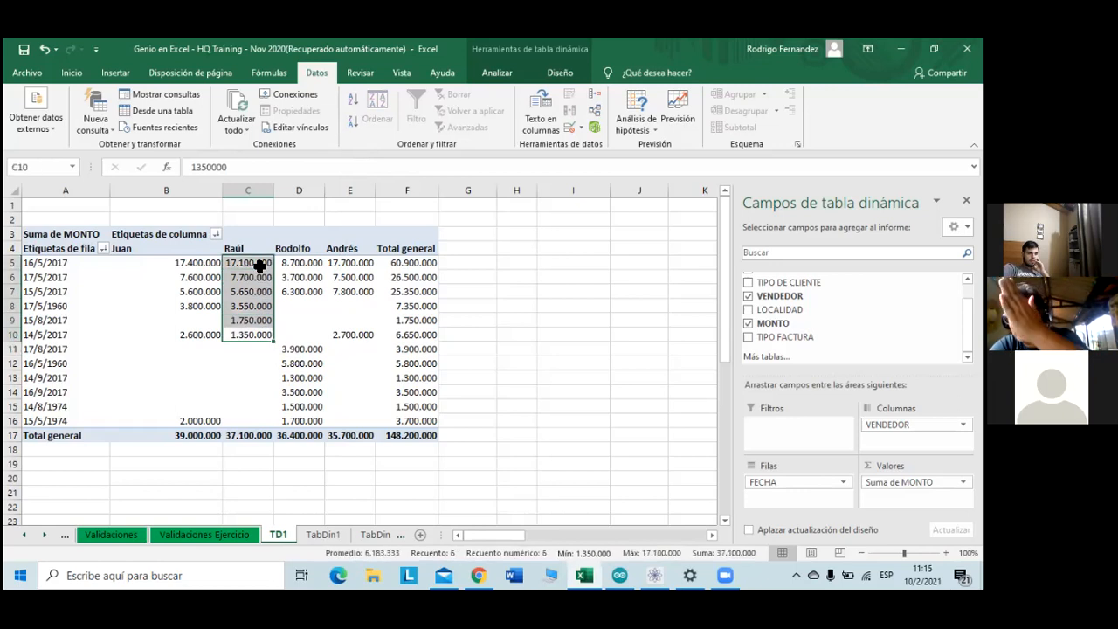
key(Return)
key(Return)
key(Return)
key(Return)
key(Return)
key(Return)
key(Return)
key(Return)
key(Return)
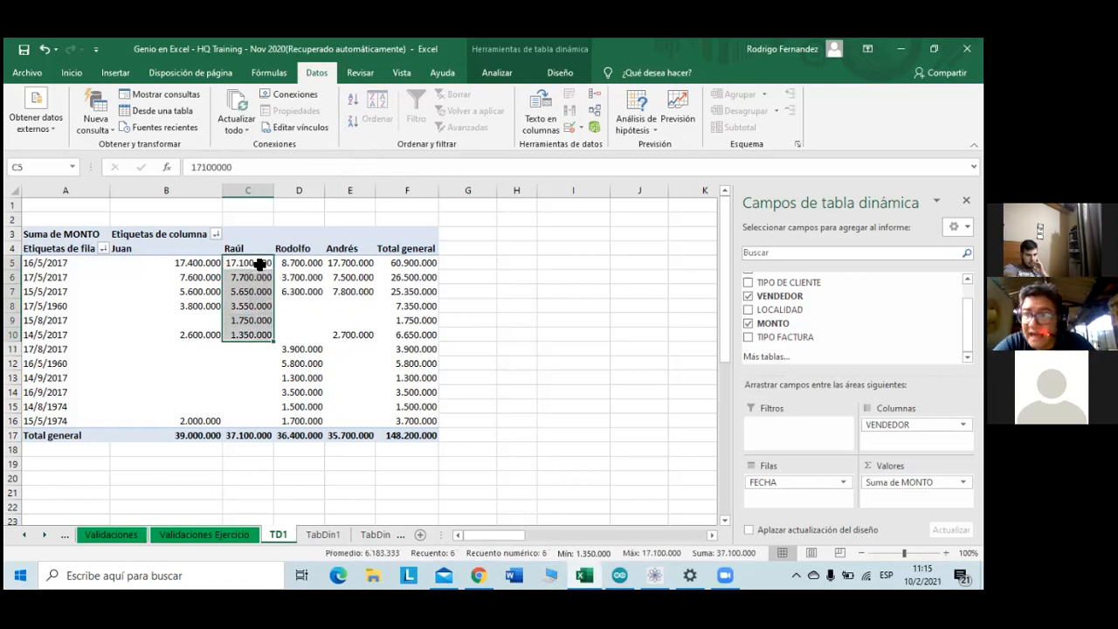
key(Return)
key(Return)
key(Return)
key(Return)
key(Return)
key(Return)
key(Return)
key(Return)
key(Return)
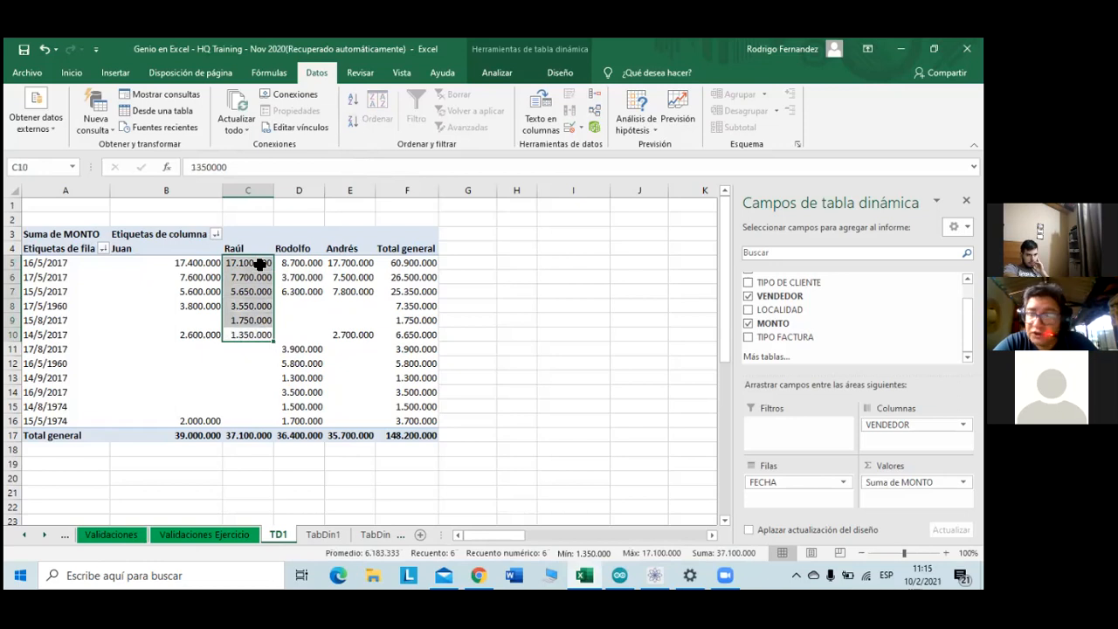
key(Return)
key(Return)
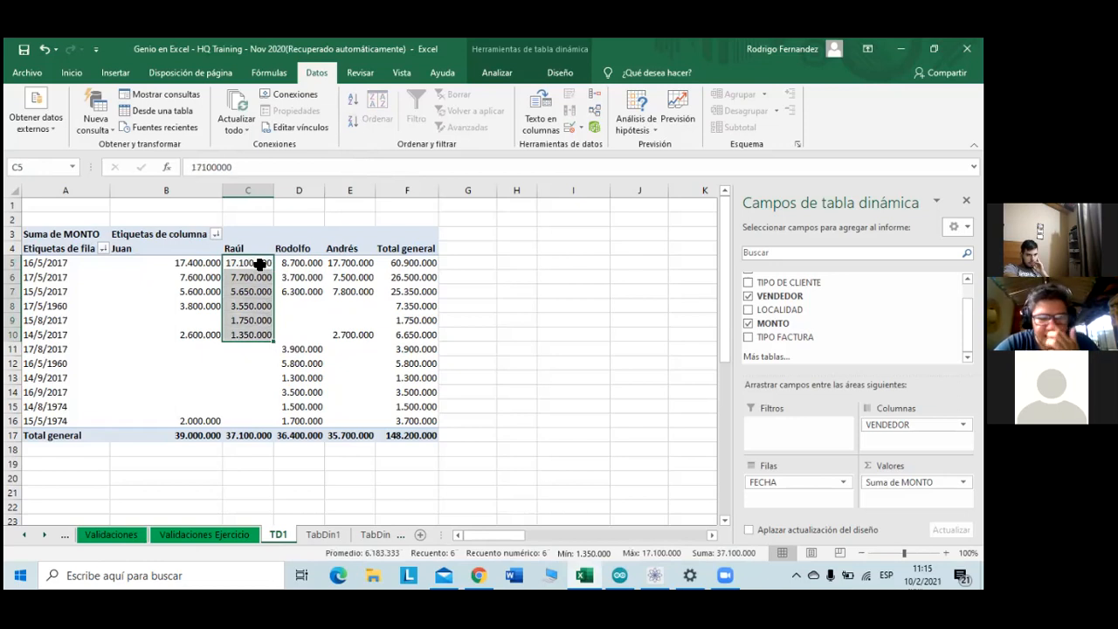
key(Return)
key(Return)
key(Return)
key(Return)
key(Return)
key(Return)
key(Return)
key(Return)
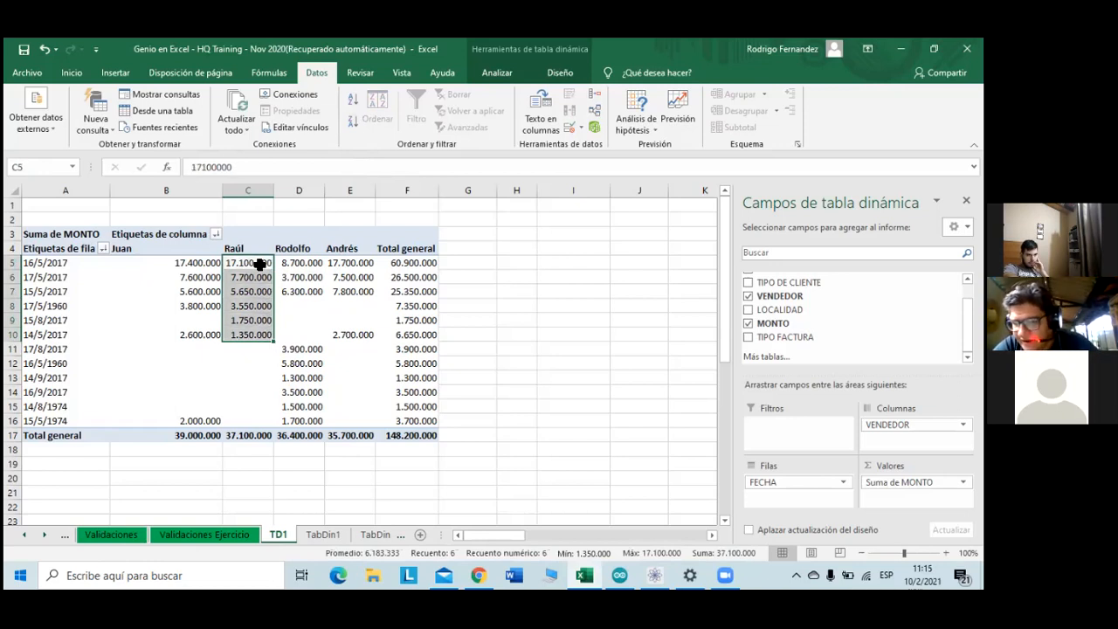
key(Return)
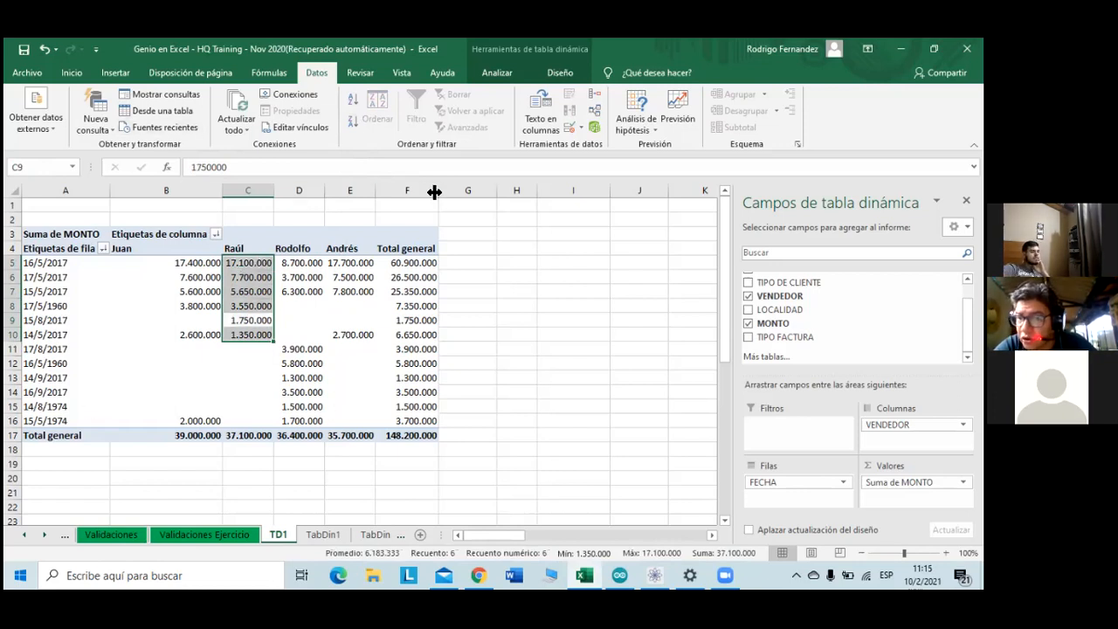
- Sort the FECHA rows by the Total general column from largest to smallest and select the sorted totals F5:F16
drag(412, 269, 404, 421)
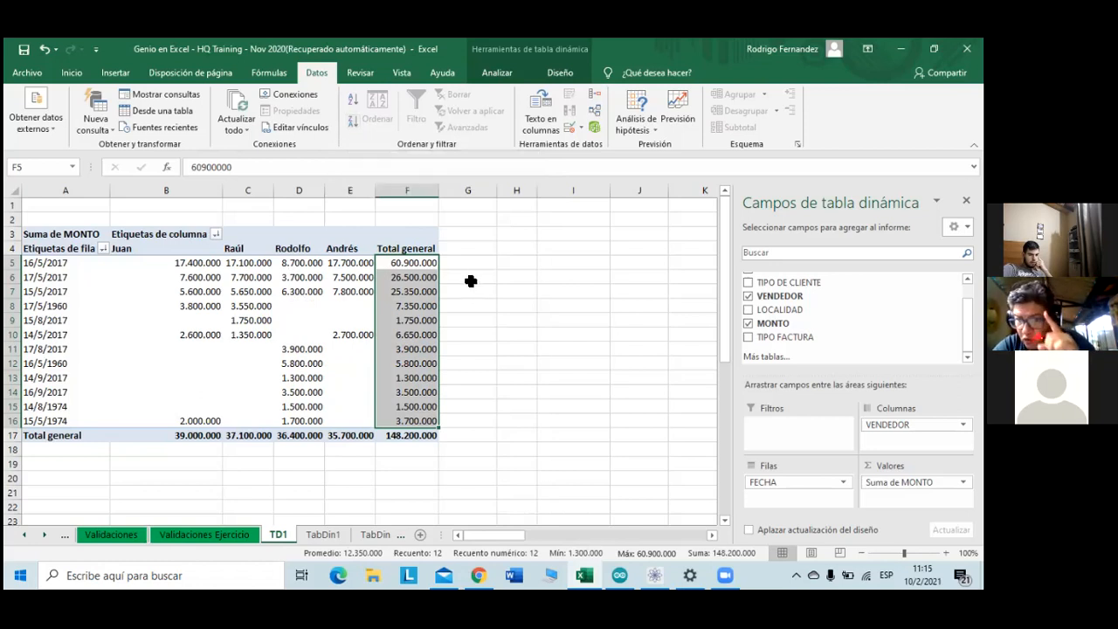
click(414, 265)
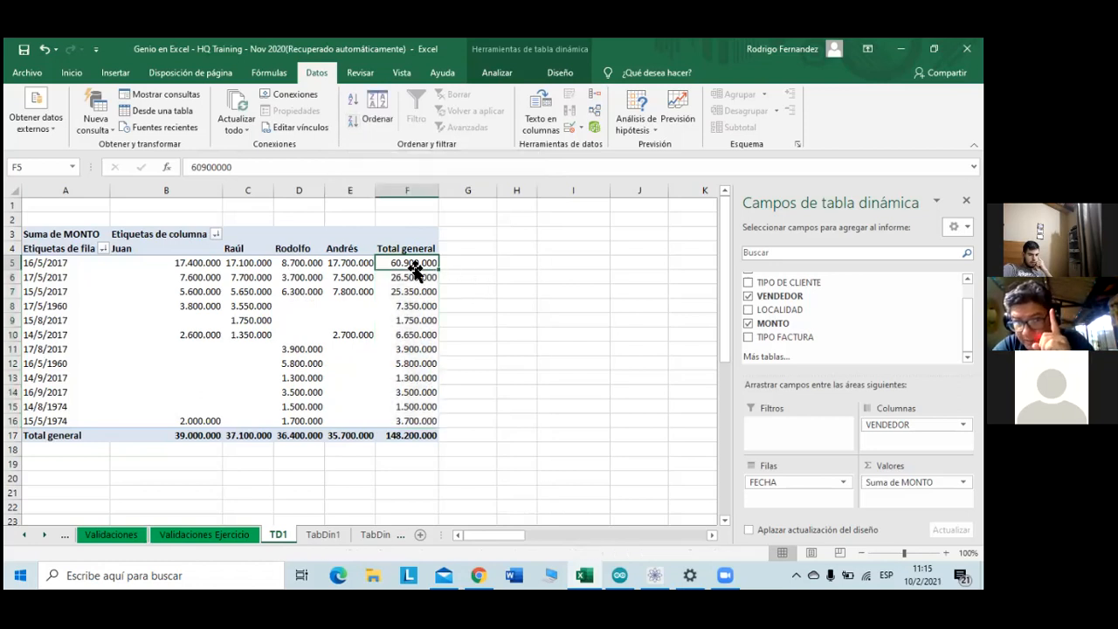
click(357, 124)
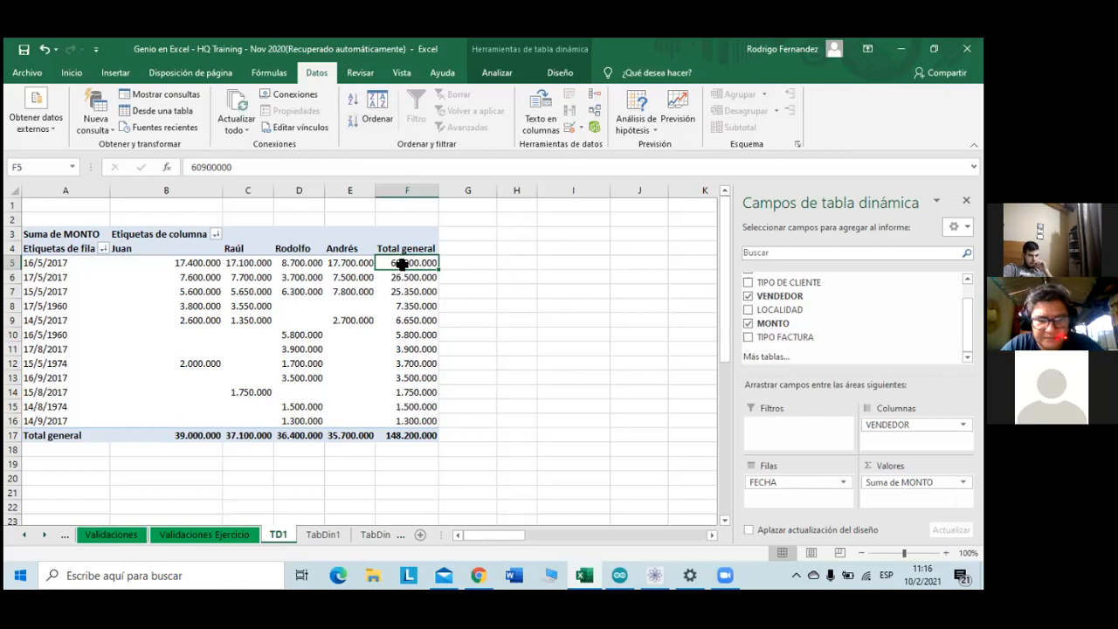
drag(401, 264, 411, 423)
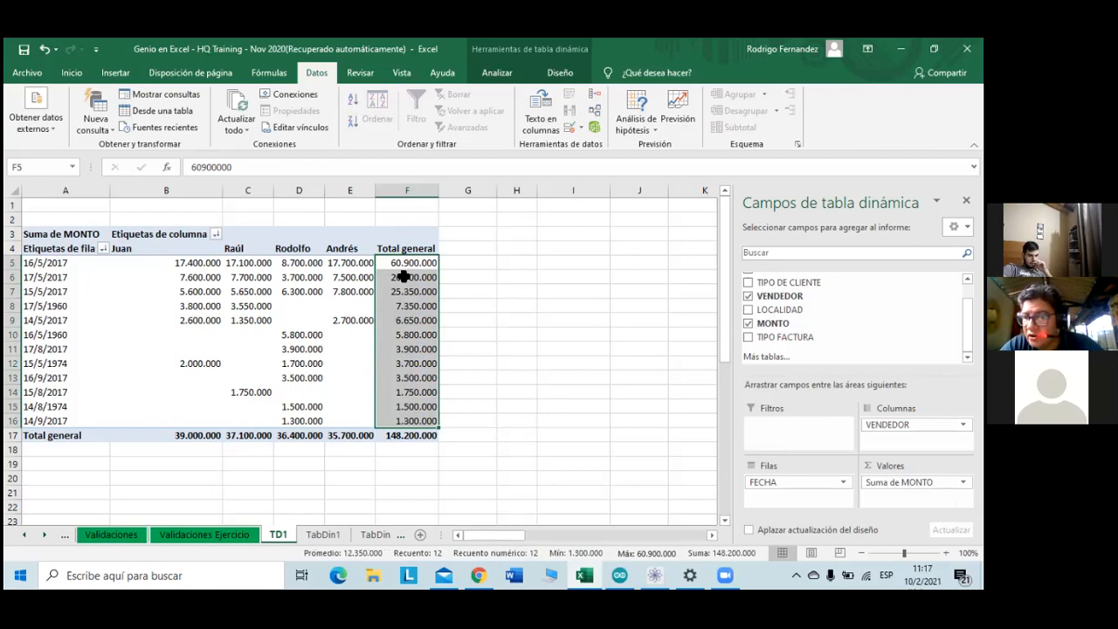
- Apply the conditional formatting icon set of green, yellow and red circles to the vendor totals in B17:E17
click(147, 439)
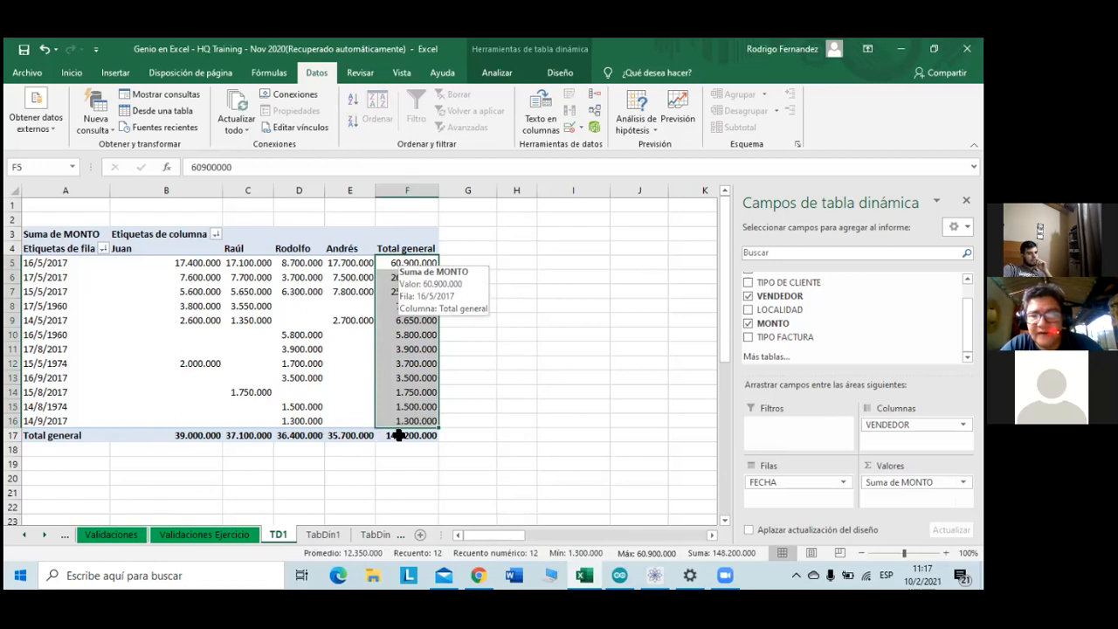
drag(384, 439, 367, 436)
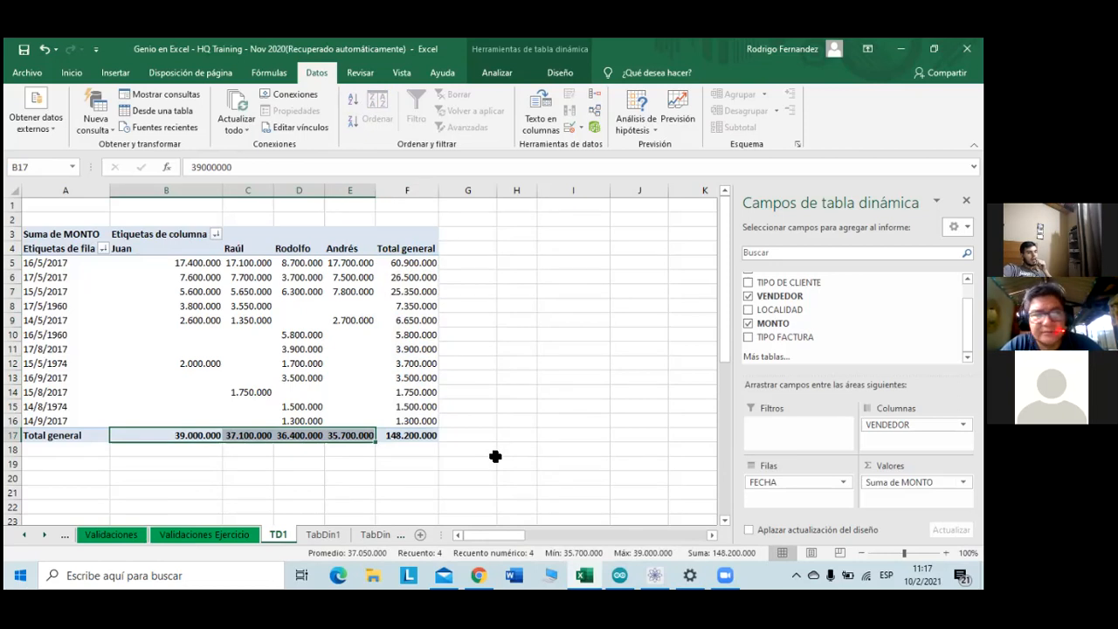
click(75, 73)
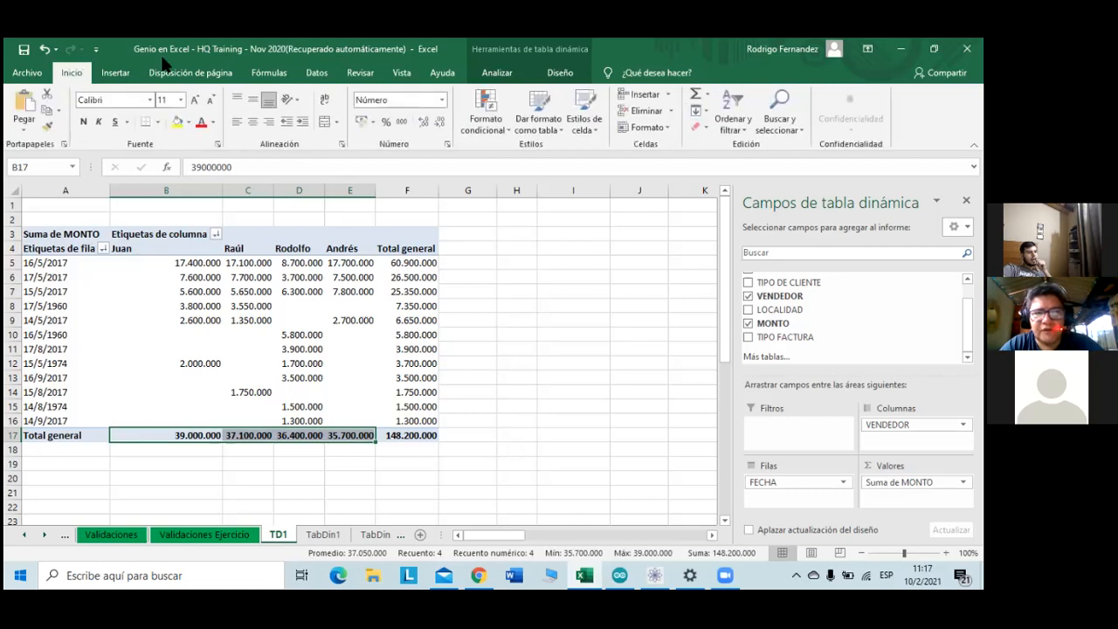
click(492, 127)
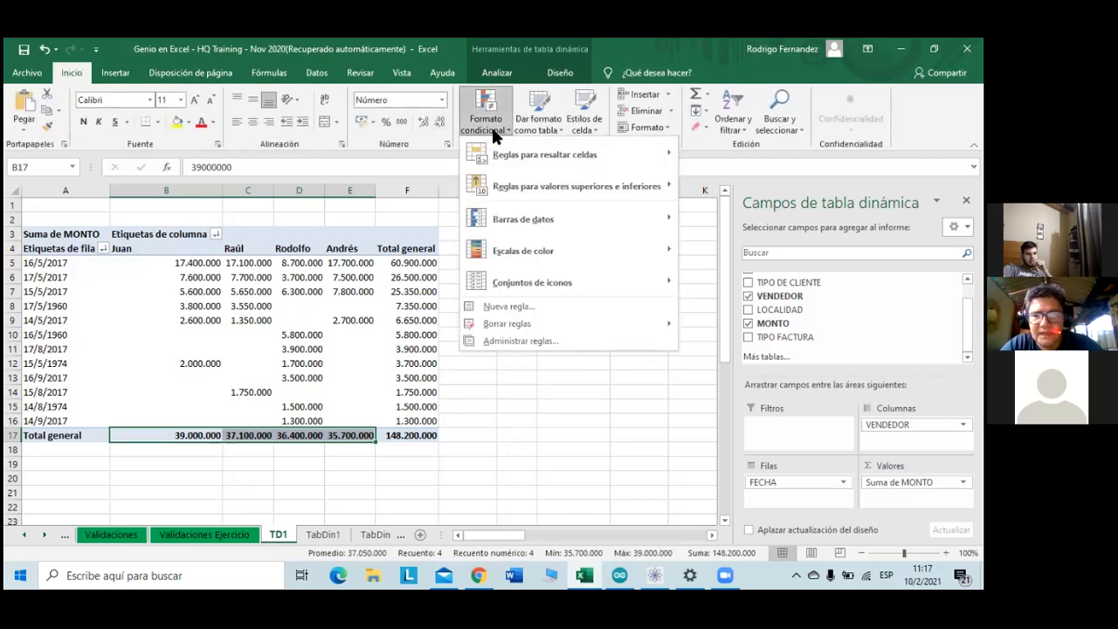
mouse_move(610, 257)
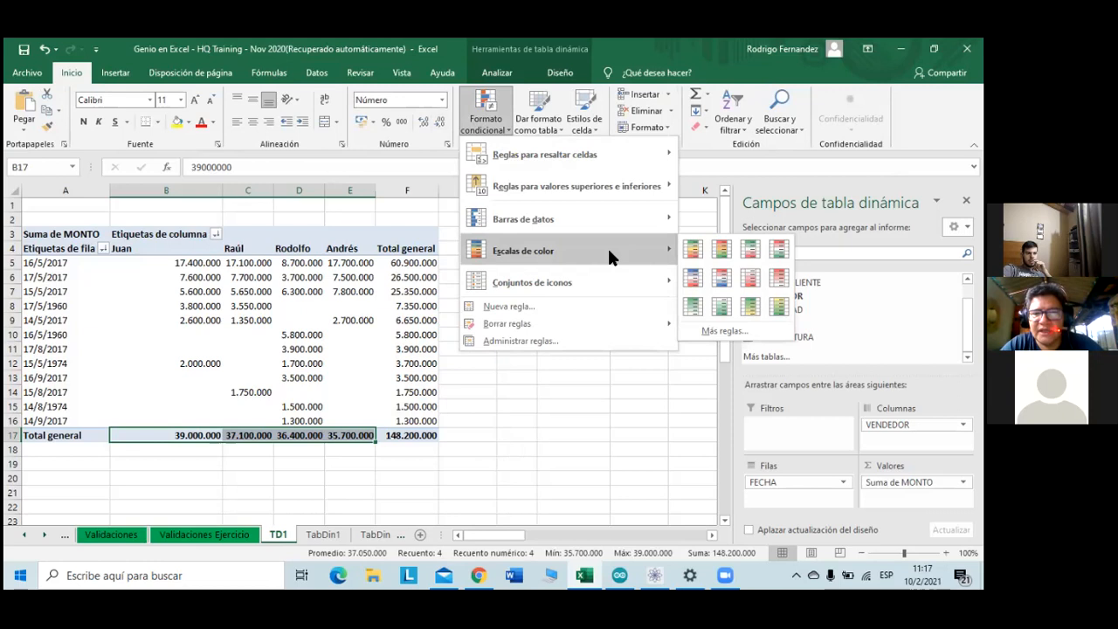
mouse_move(602, 285)
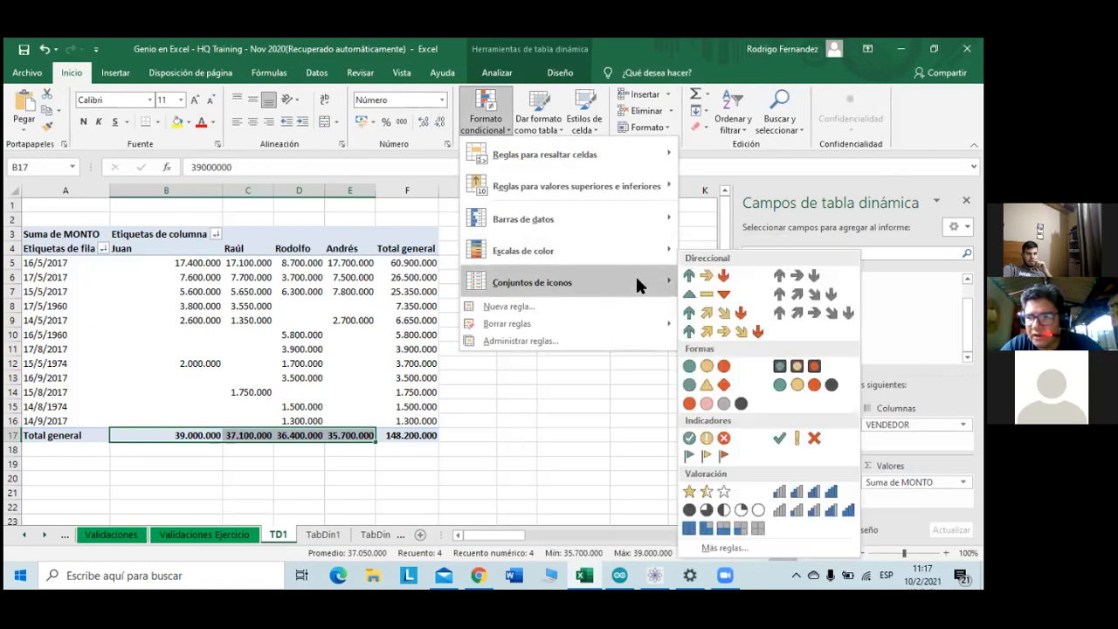
click(724, 367)
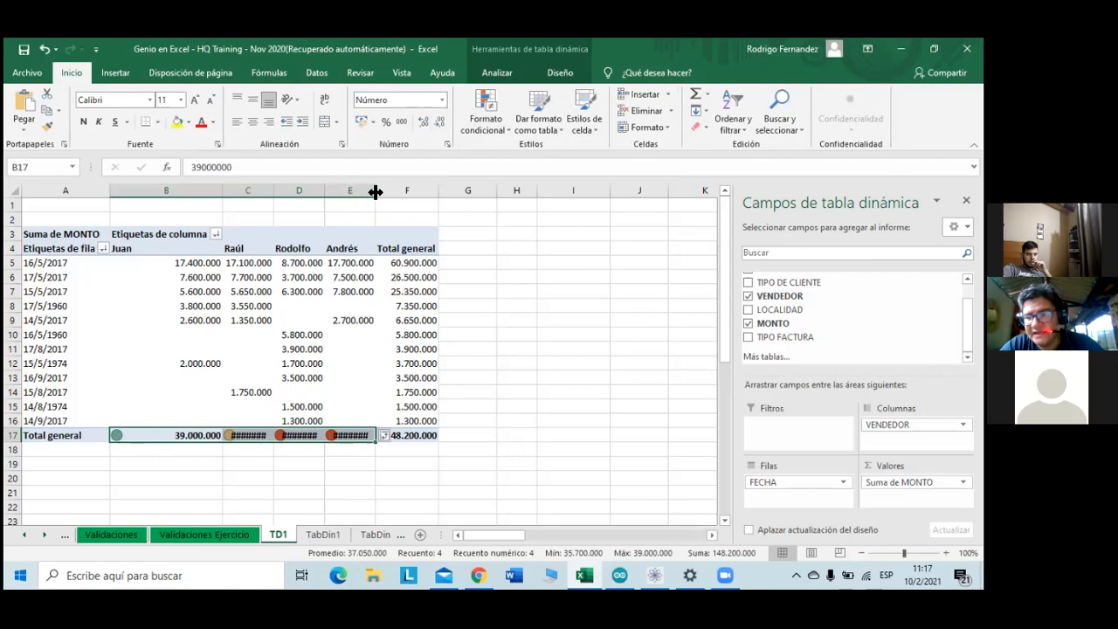
- Auto-fit the widths of columns C, D and E so the vendor totals in row 17 fit
drag(375, 192, 375, 192)
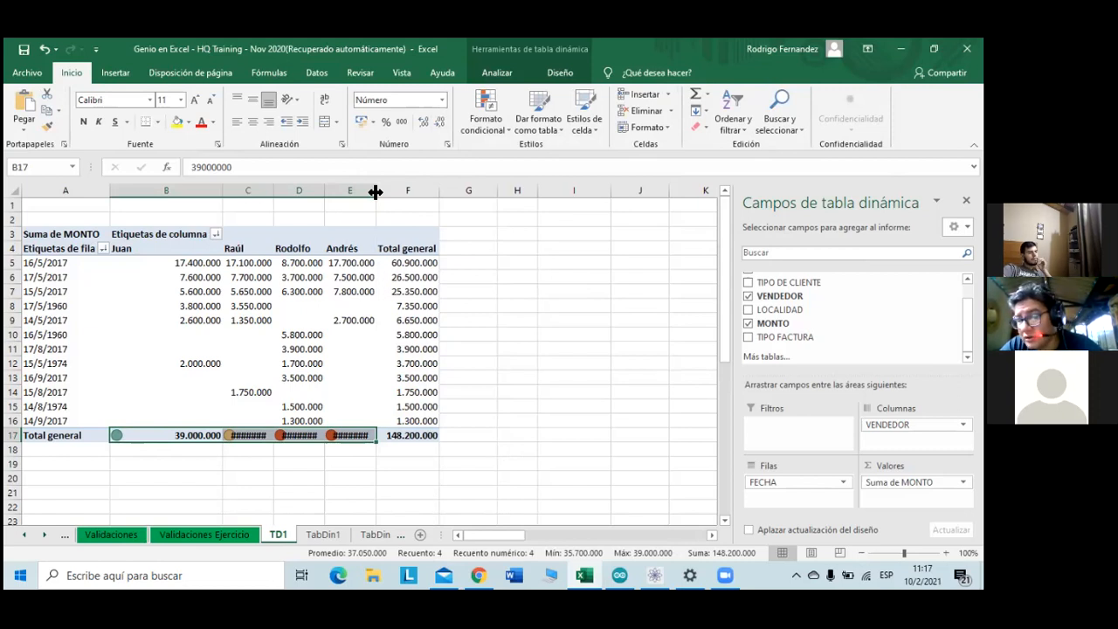
double_click(375, 193)
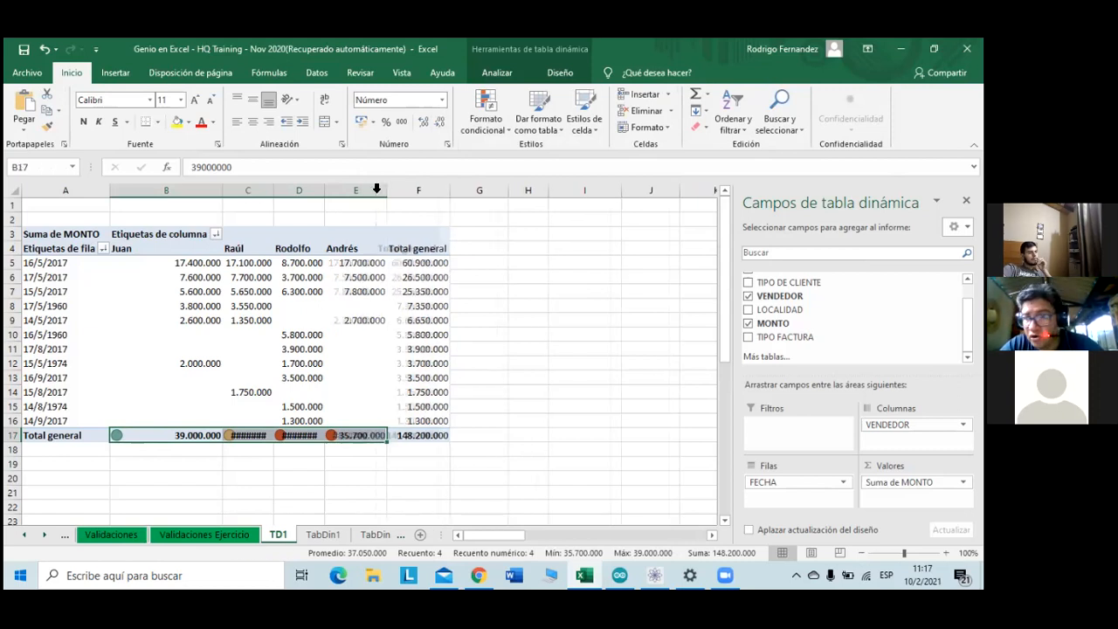
double_click(326, 190)
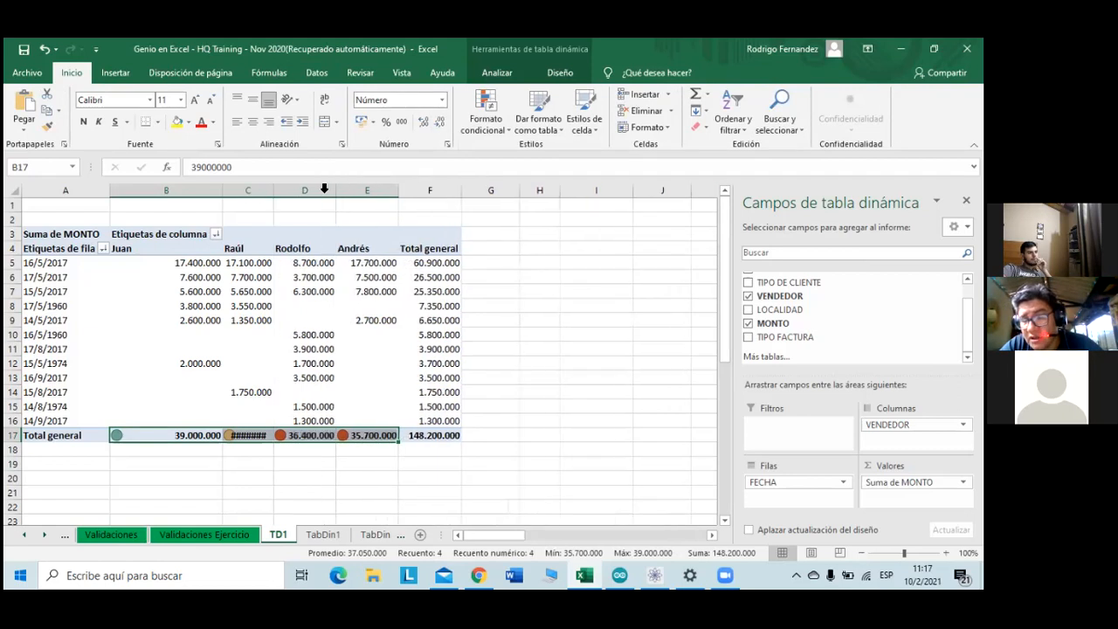
double_click(279, 189)
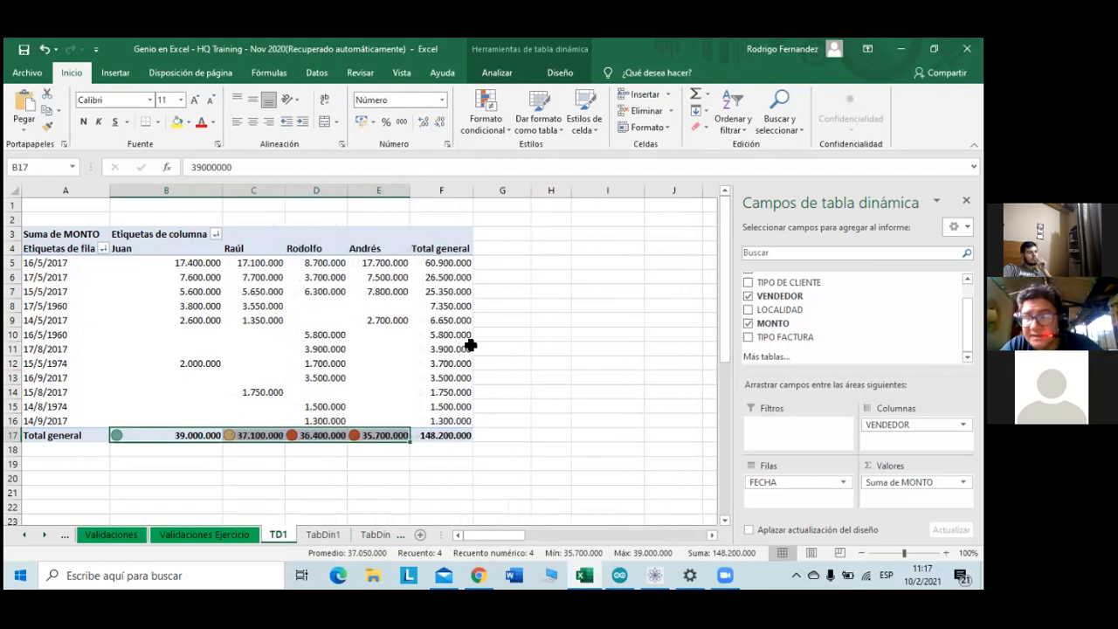
click(342, 451)
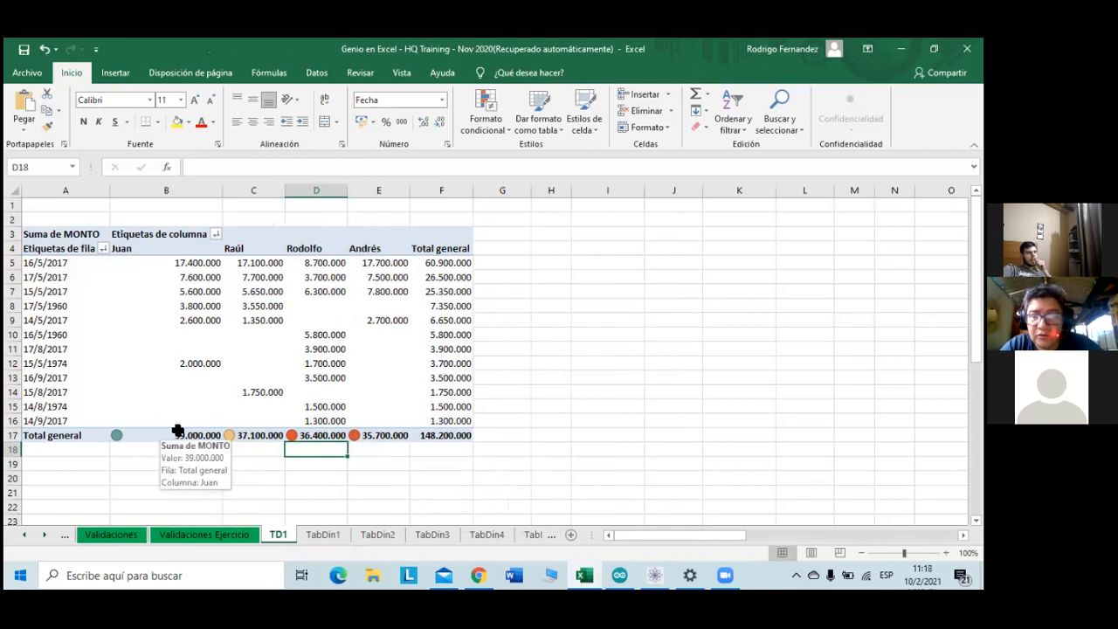
- Apply the green-yellow-red color scale as conditional formatting to the date totals in F5:F16
drag(448, 262, 460, 420)
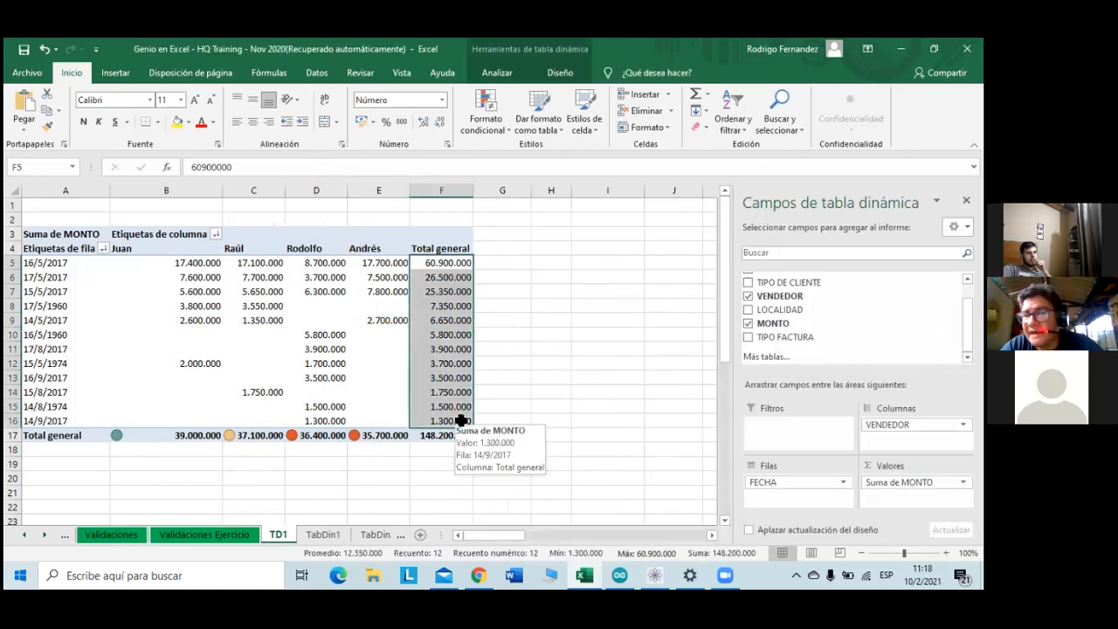
click(485, 122)
mouse_move(537, 238)
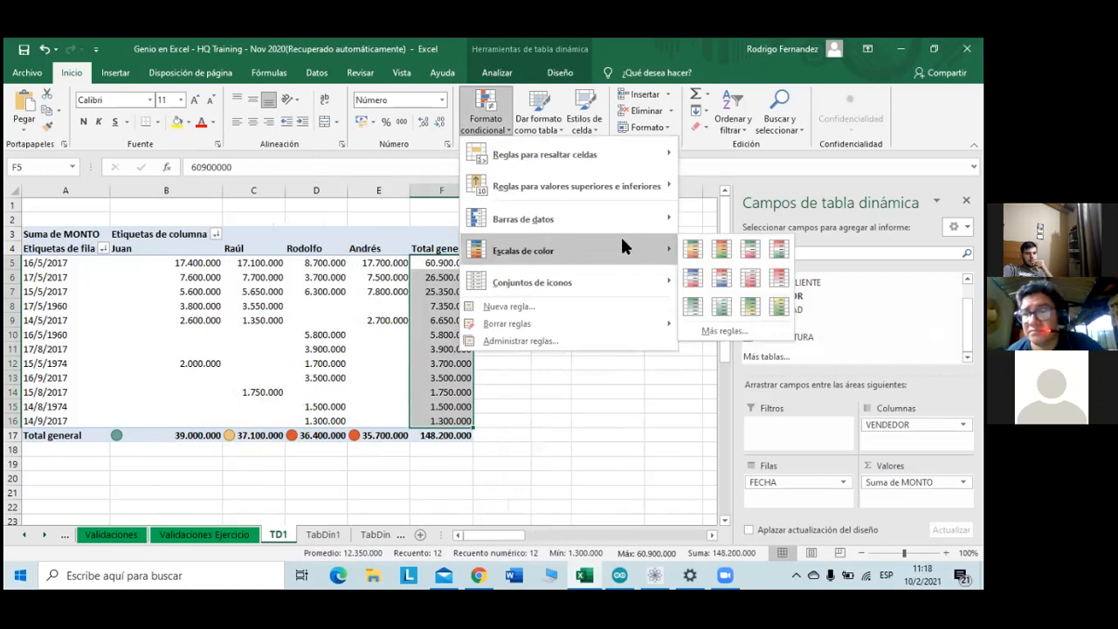
click(692, 250)
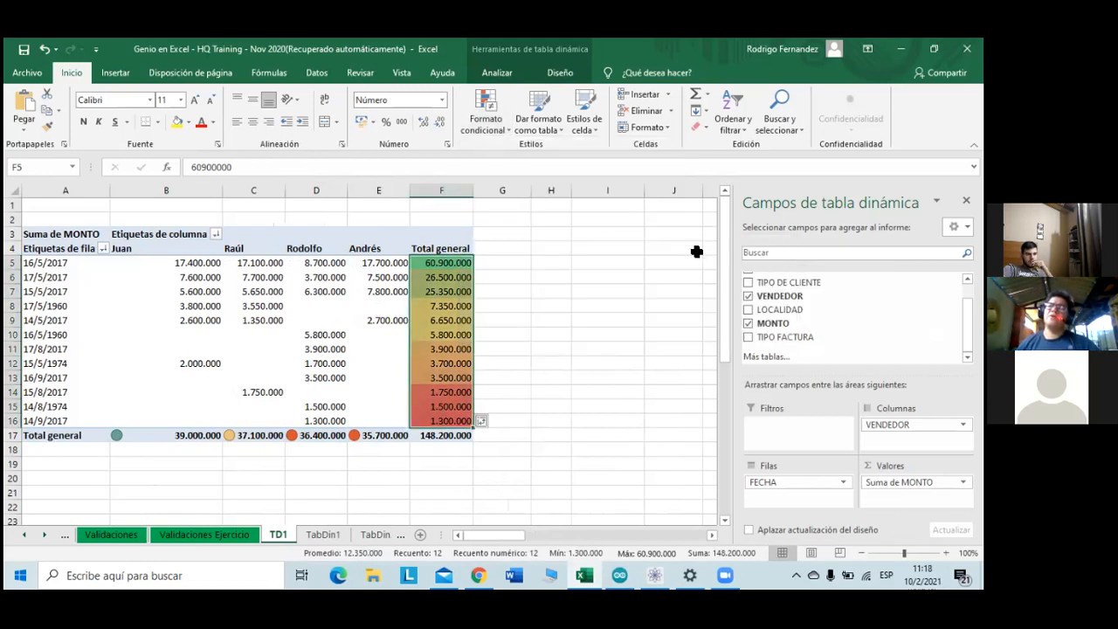
click(531, 332)
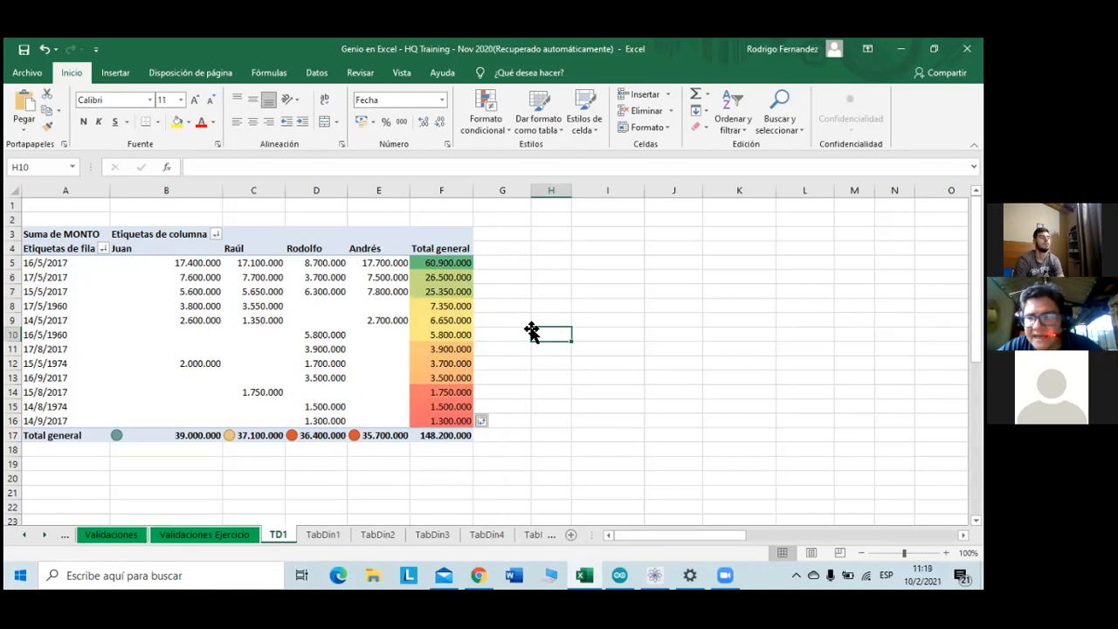
- Rename the pivot table's grand total column header in F4 as "Rkn fecha"
click(459, 252)
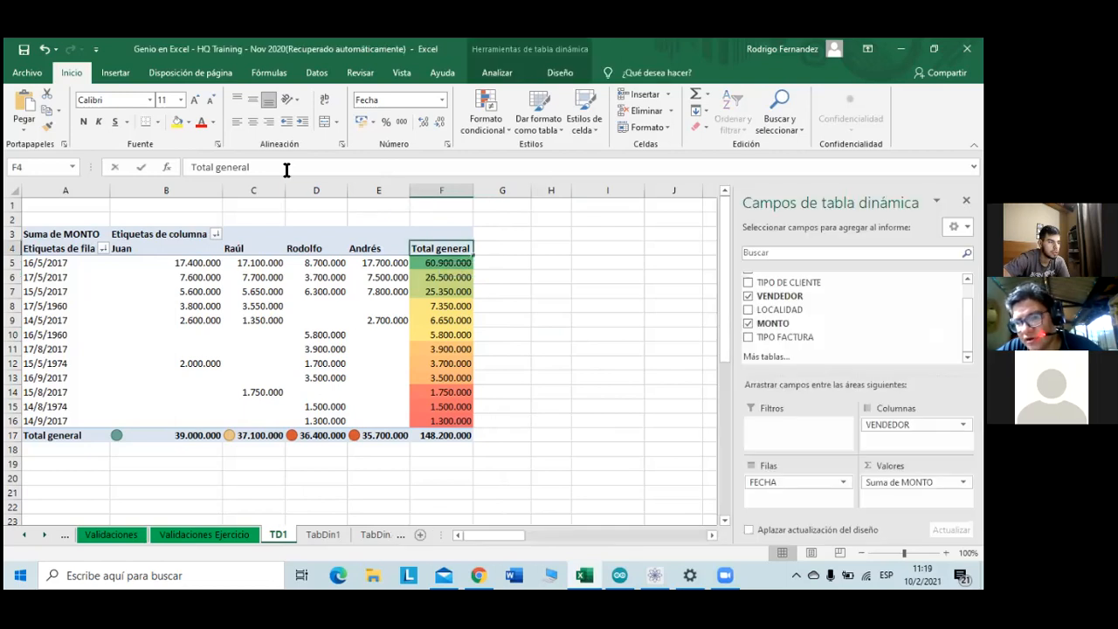
drag(287, 169, 172, 166)
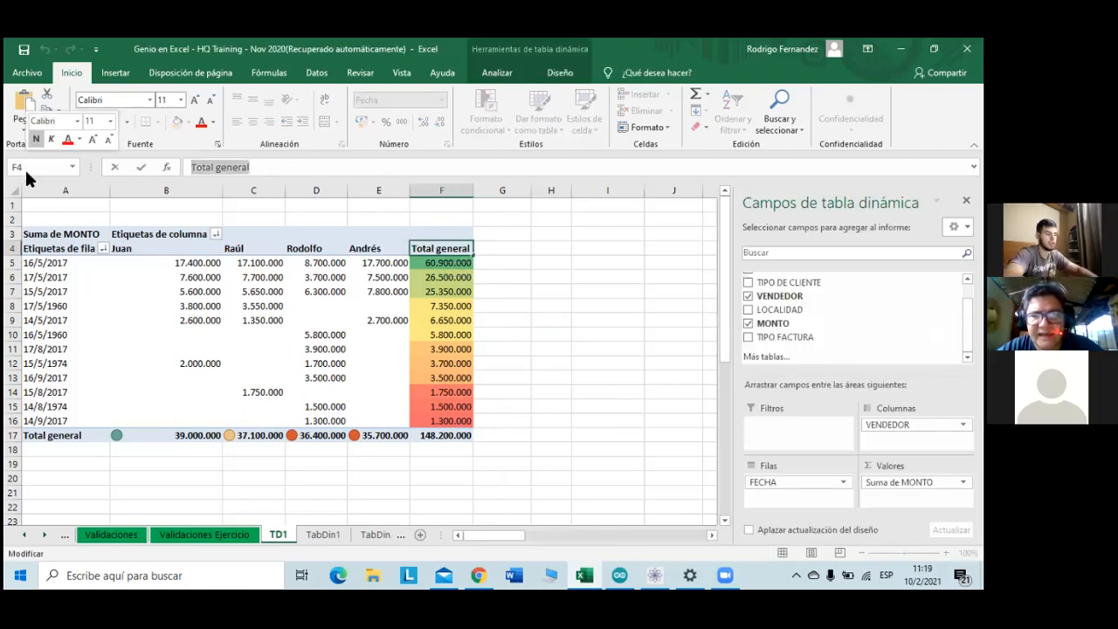
text(R)
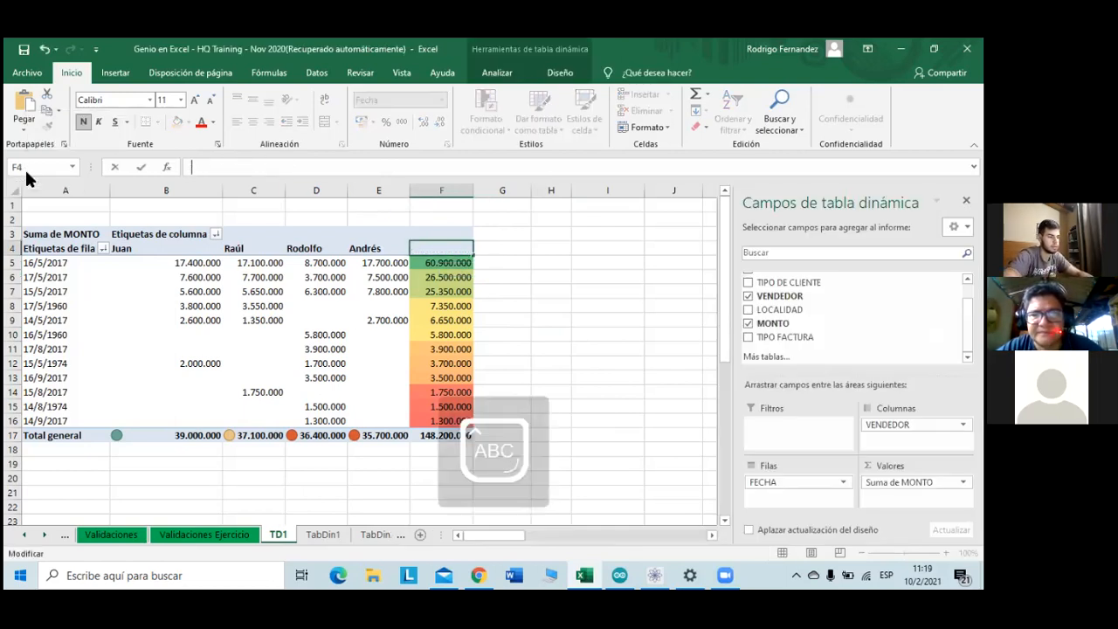
text(kn)
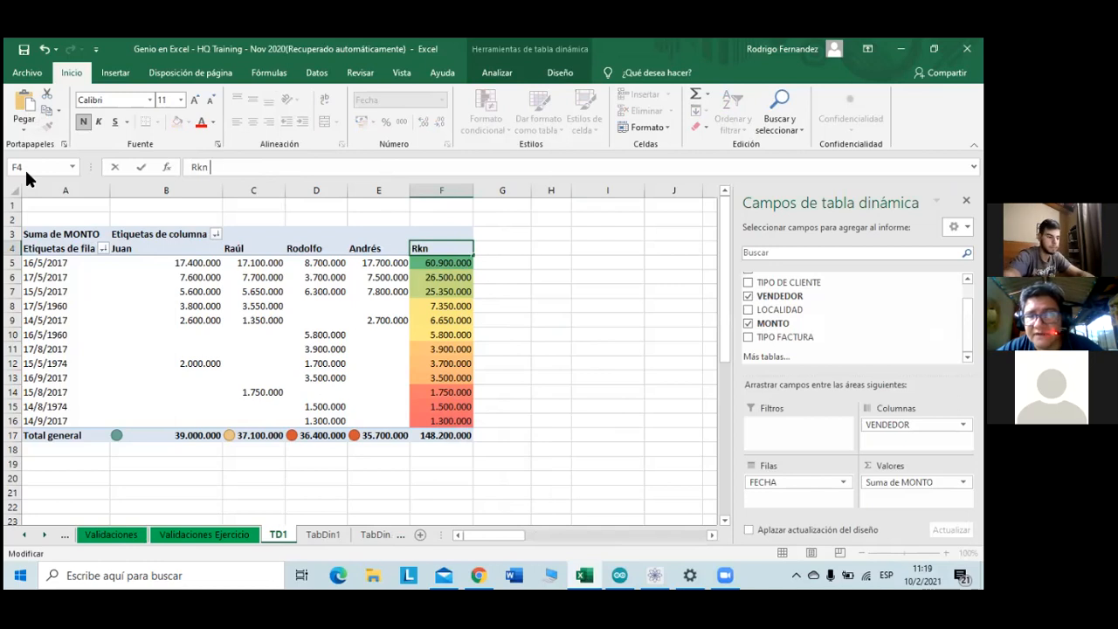
text( feh)
key(BackSpace)
text(cha)
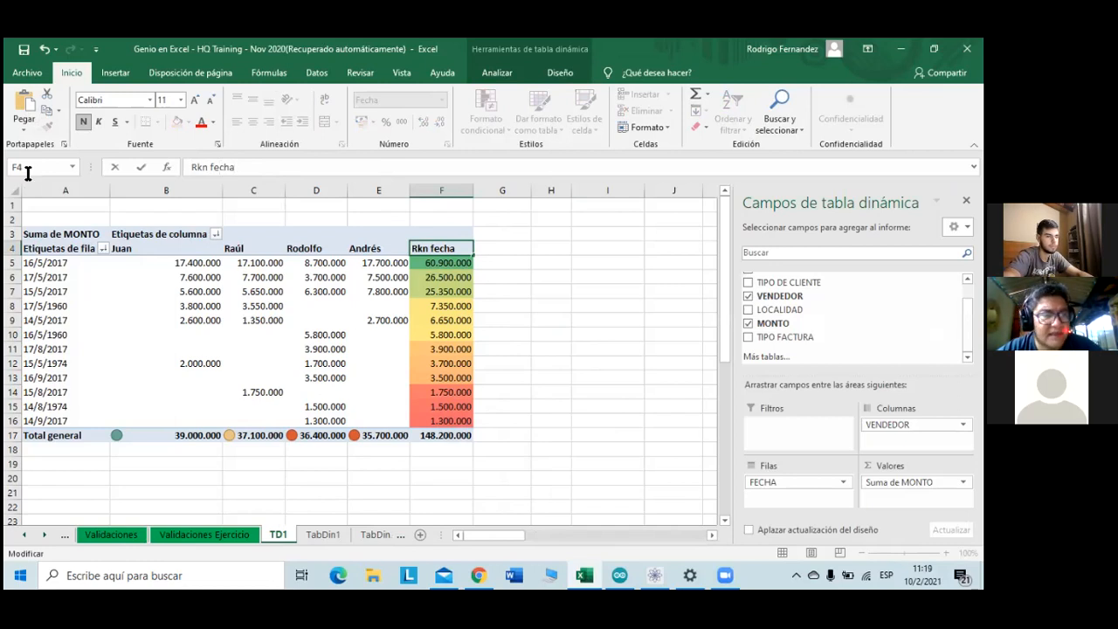
key(Return)
- Rename the pivot table's grand total row label in A17 as "Ranking"
key(Down)
key(Down)
key(Down)
key(Down)
key(Down)
key(Down)
key(Down)
key(Down)
key(Down)
key(Down)
key(Down)
key(Down)
key(Down)
key(Down)
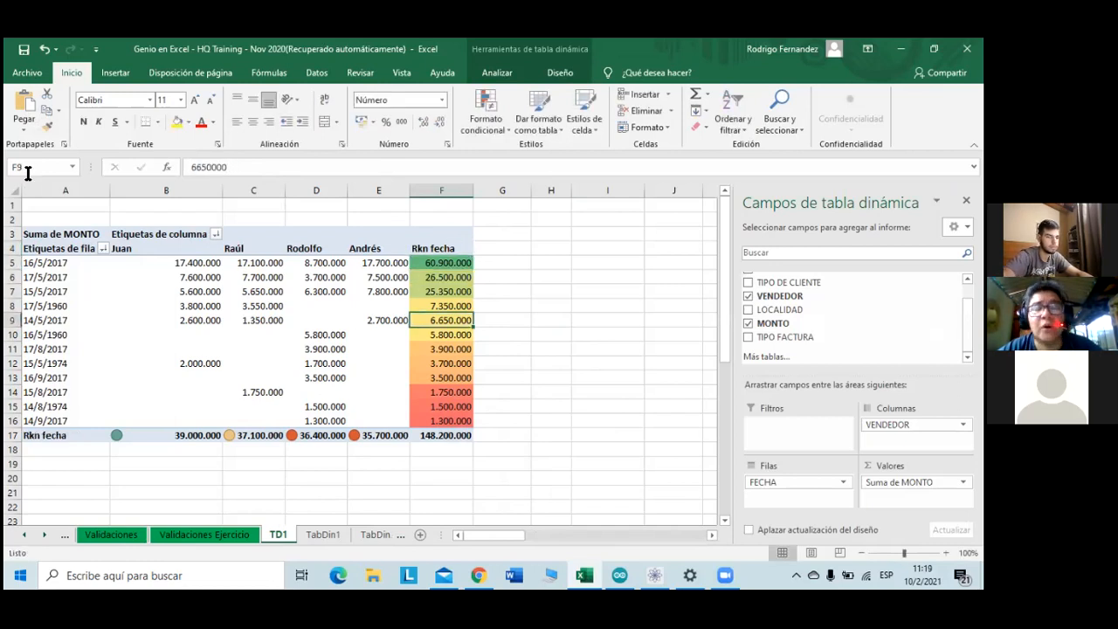
key(Left)
key(Left)
key(Left)
key(Left)
key(Left)
key(Up)
key(Up)
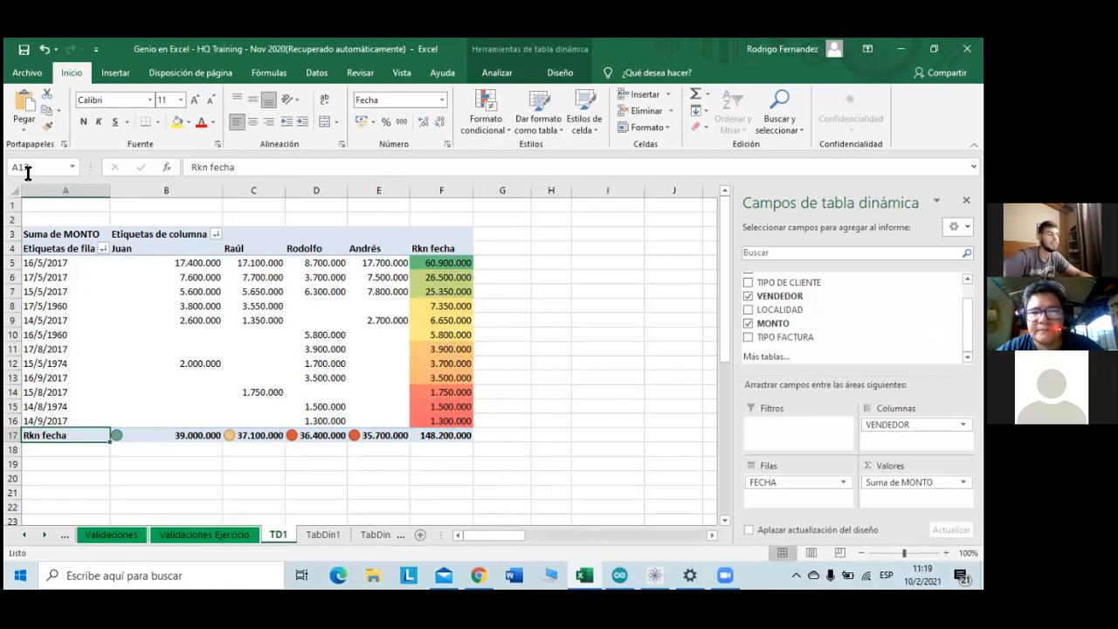
click(240, 167)
key(BackSpace)
key(BackSpace)
key(BackSpace)
key(BackSpace)
key(BackSpace)
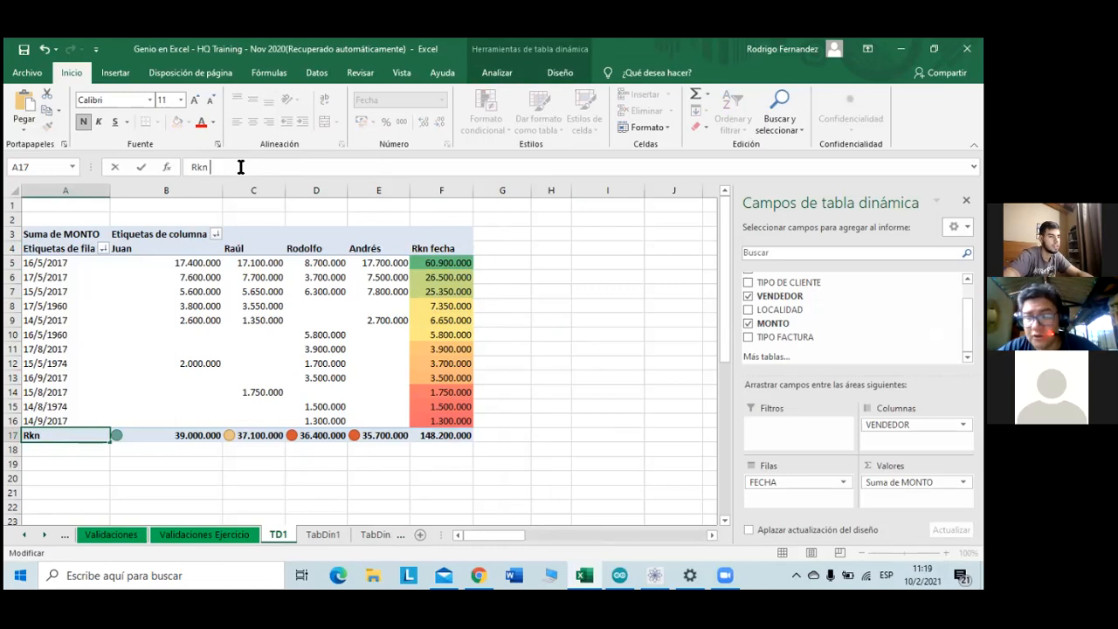
key(BackSpace)
key(BackSpace)
key(BackSpace)
text(anking)
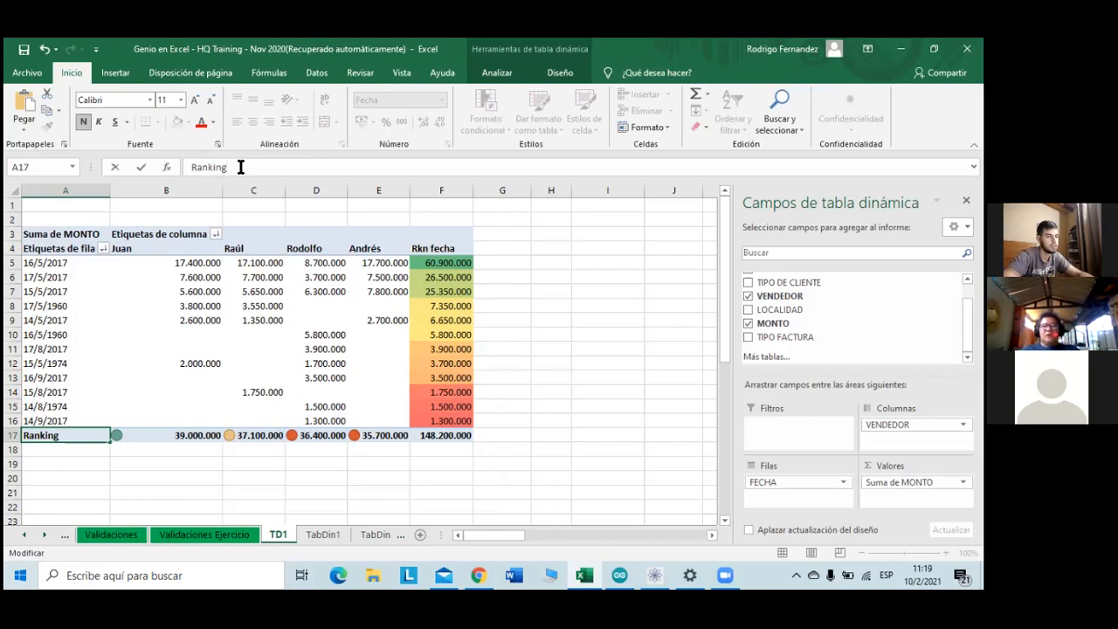
key(Return)
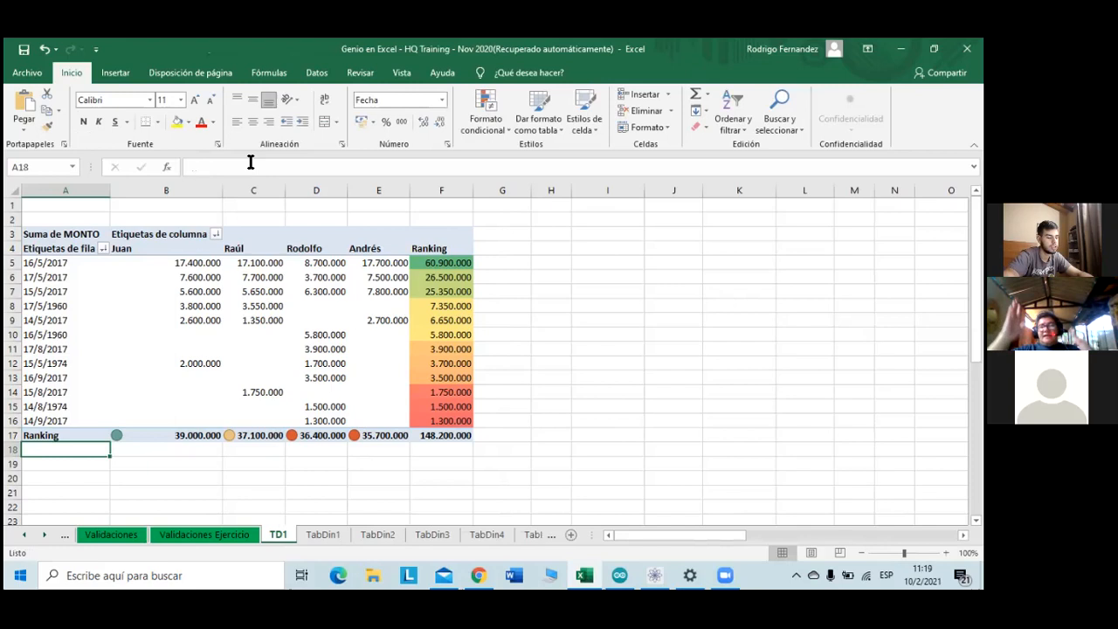
key(Up)
key(Right)
key(Right)
key(Right)
key(Right)
key(Right)
key(Right)
key(Right)
key(Up)
key(Up)
key(Up)
key(Up)
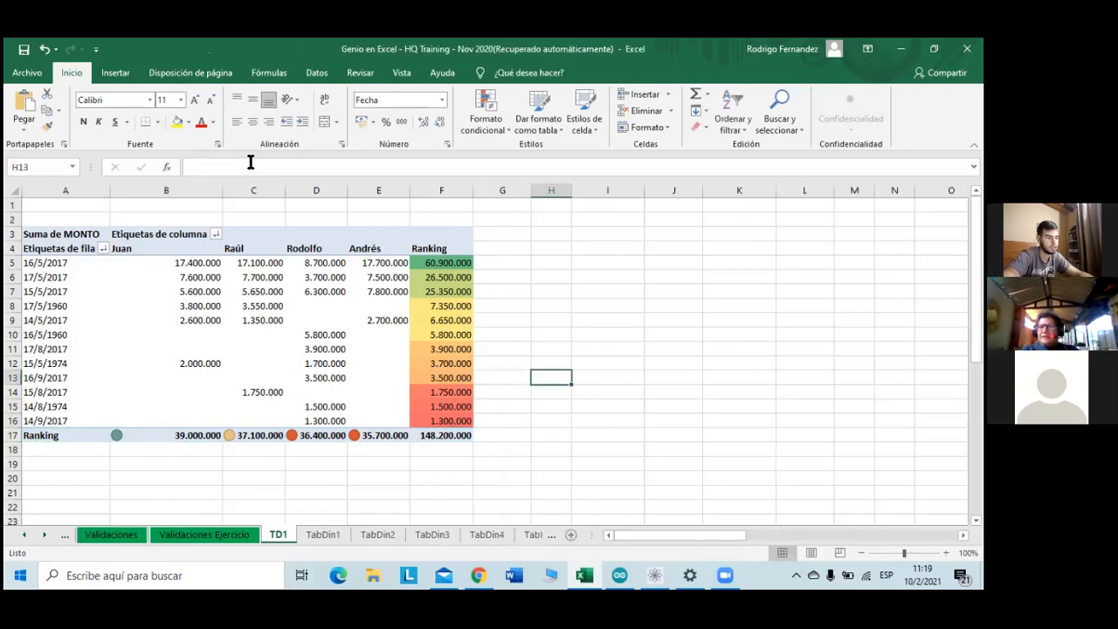
key(Left)
key(Left)
key(Up)
key(Up)
key(Up)
key(Up)
key(Up)
key(Up)
key(Up)
key(Up)
key(Up)
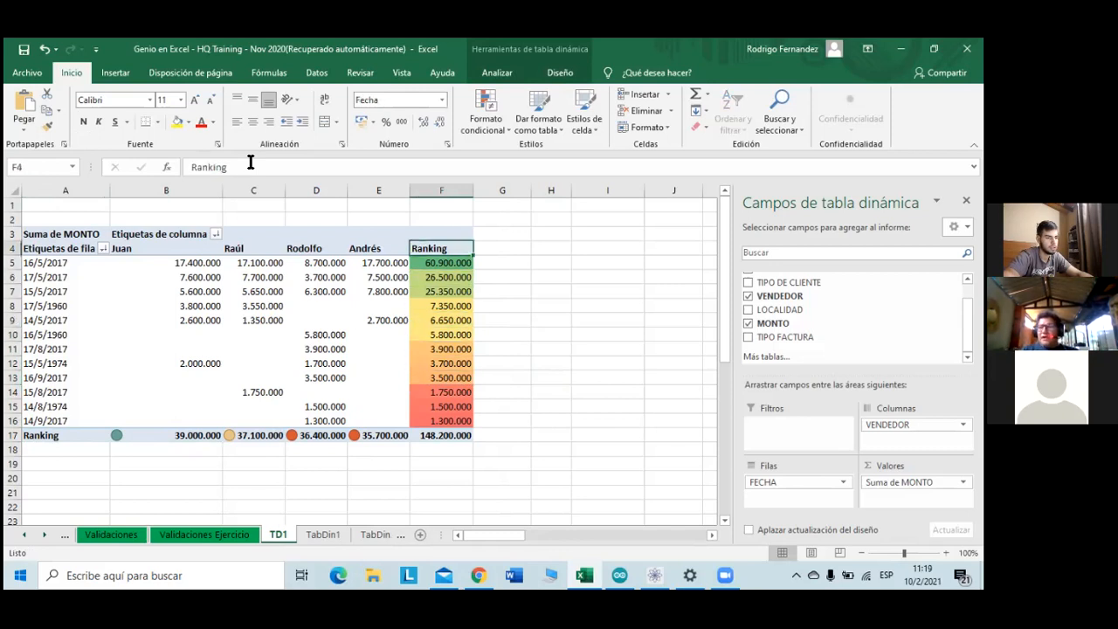
key(Left)
key(Left)
key(Left)
key(Left)
key(Right)
key(Right)
key(Right)
key(Right)
key(Right)
key(Right)
key(Right)
key(Right)
key(Right)
- Rename the row labels header in A4 as "Fechas"
key(Left)
key(Left)
key(Left)
key(Left)
key(Left)
key(Left)
key(Left)
key(Left)
key(Left)
key(Left)
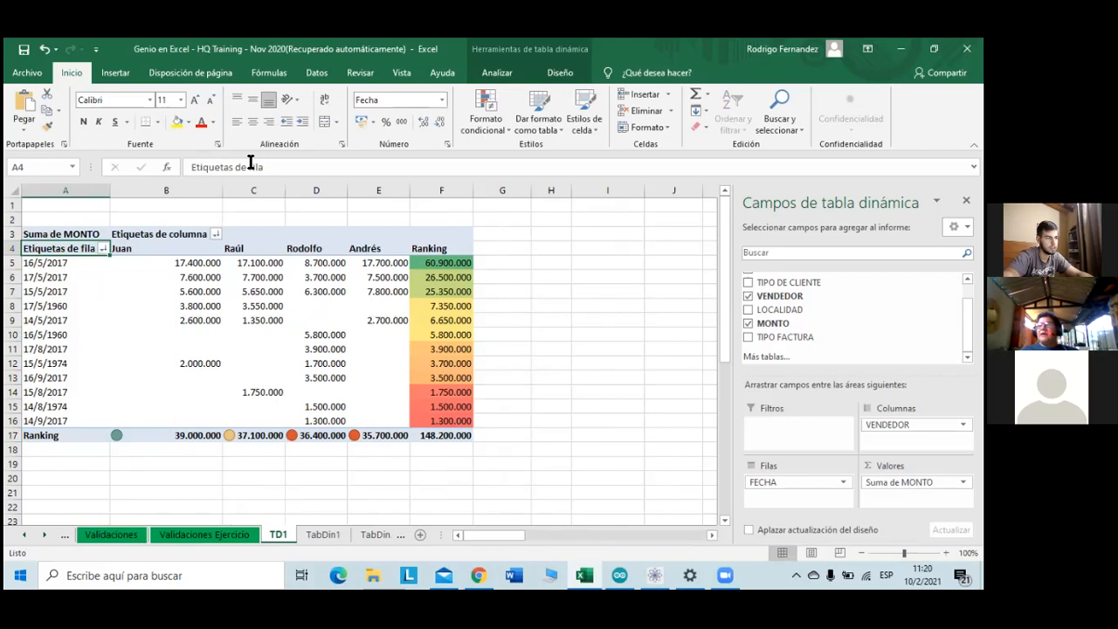
click(246, 167)
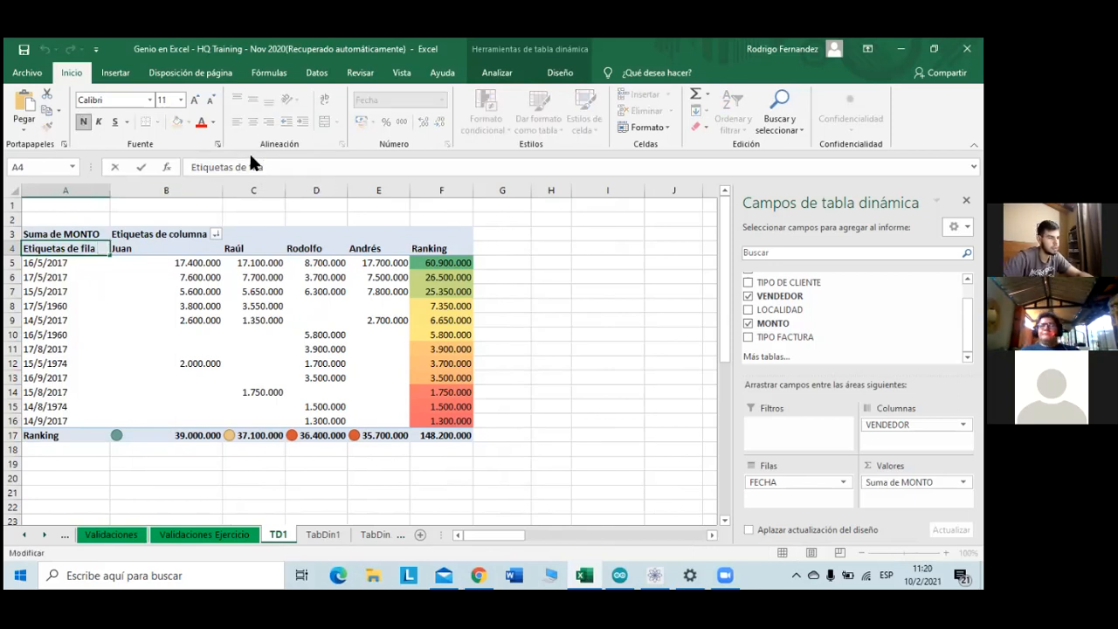
triple_click(194, 166)
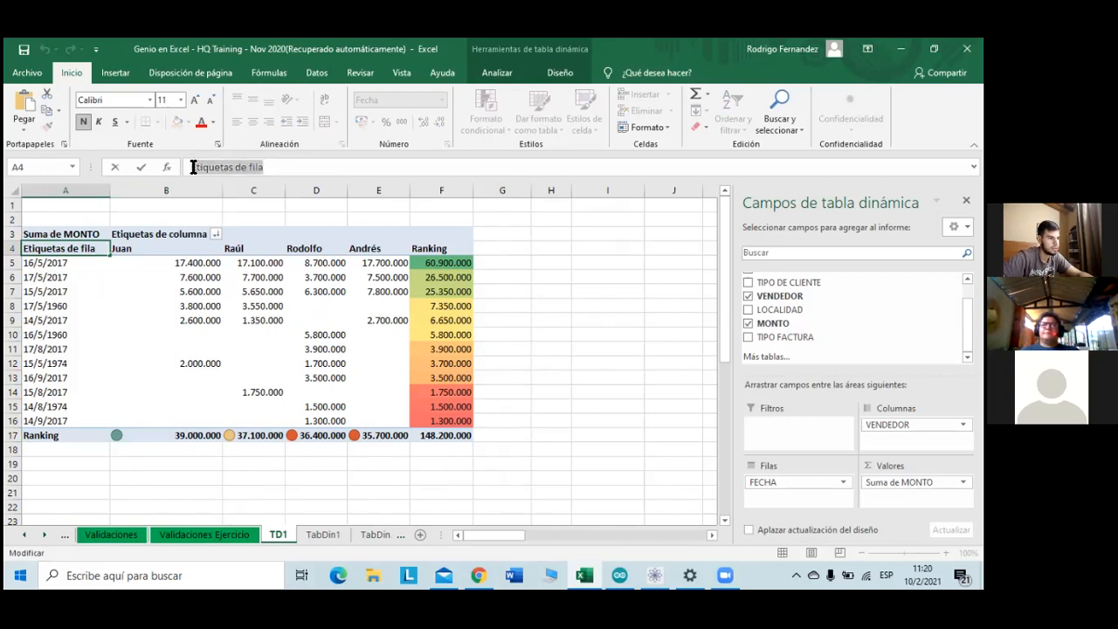
text(Eechas)
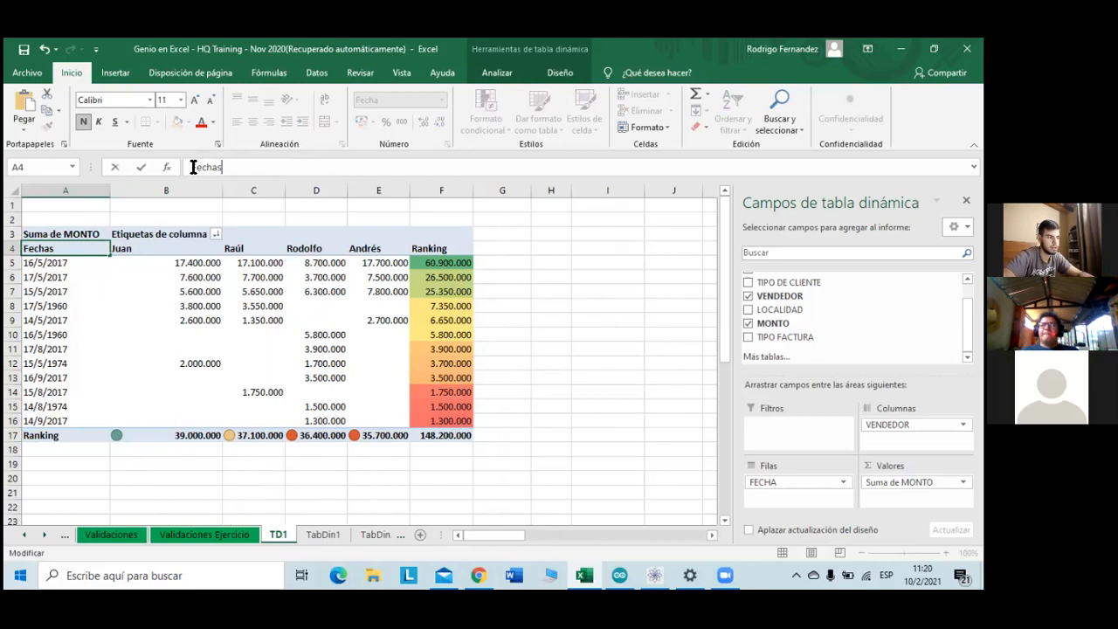
key(Return)
- Rename the column labels header in B3 as "Vendedores"
key(Right)
key(Up)
key(Up)
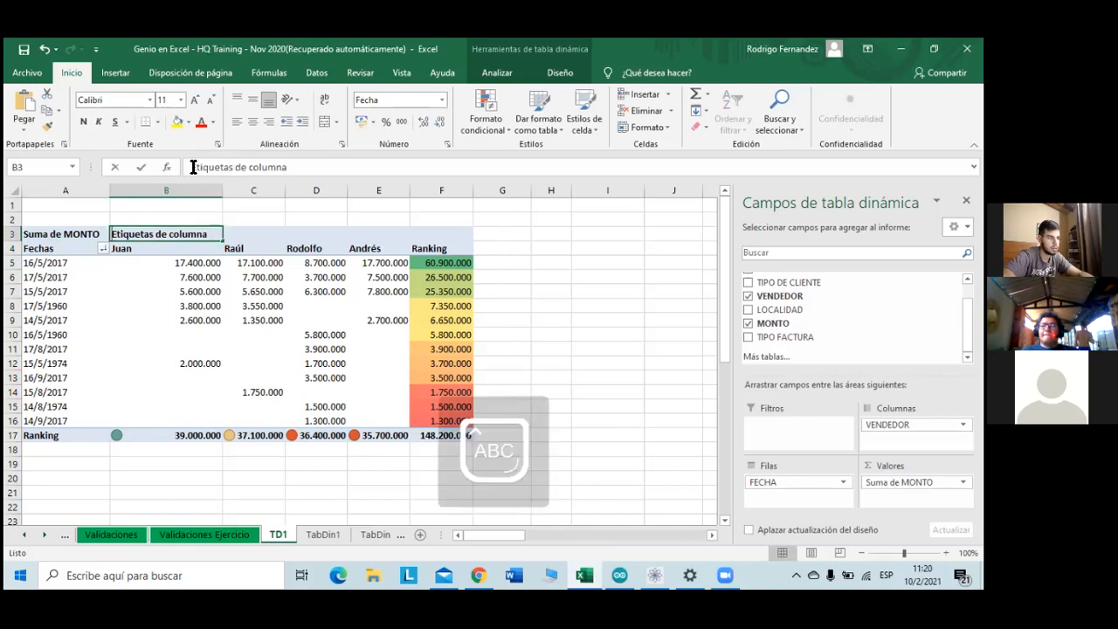
text(Vendedores)
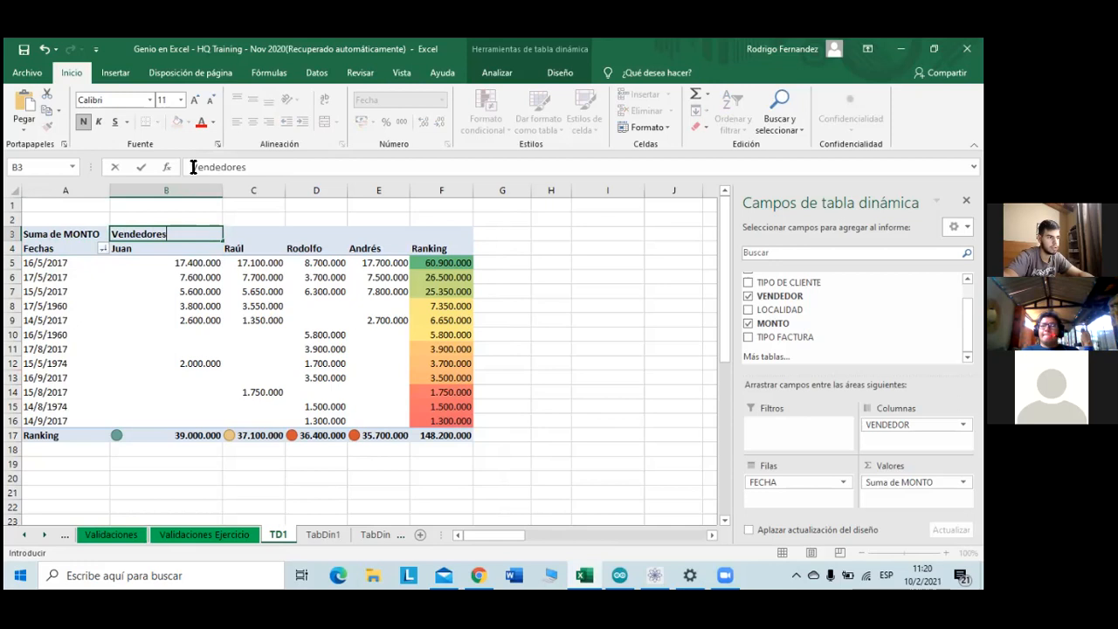
key(Return)
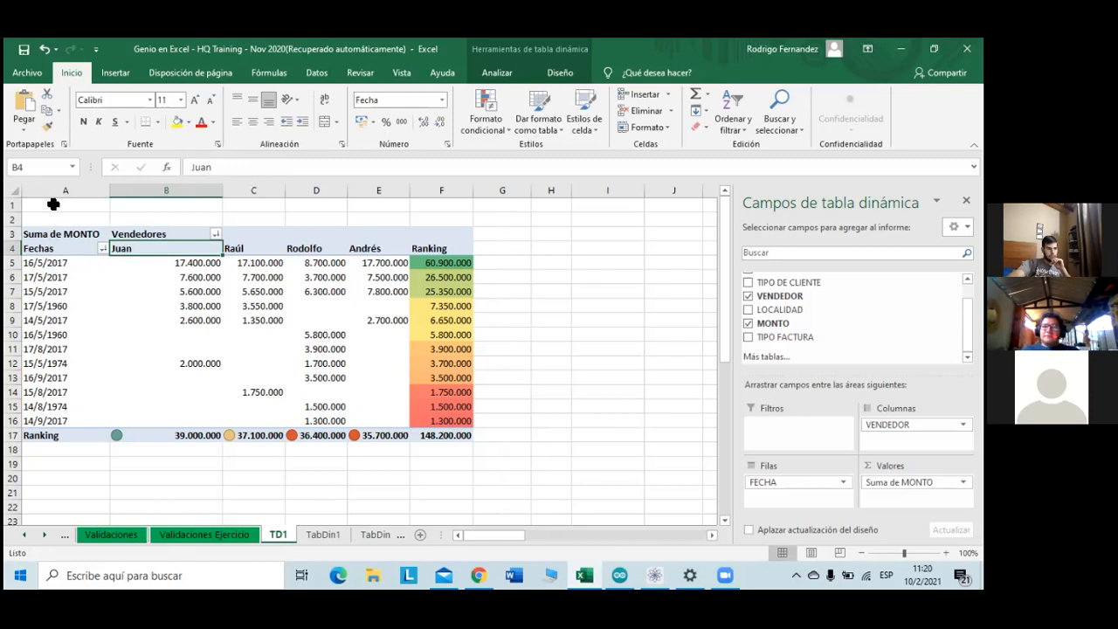
- Rename the value field header in A3 as "Ranking de ventas por fechas"
click(62, 233)
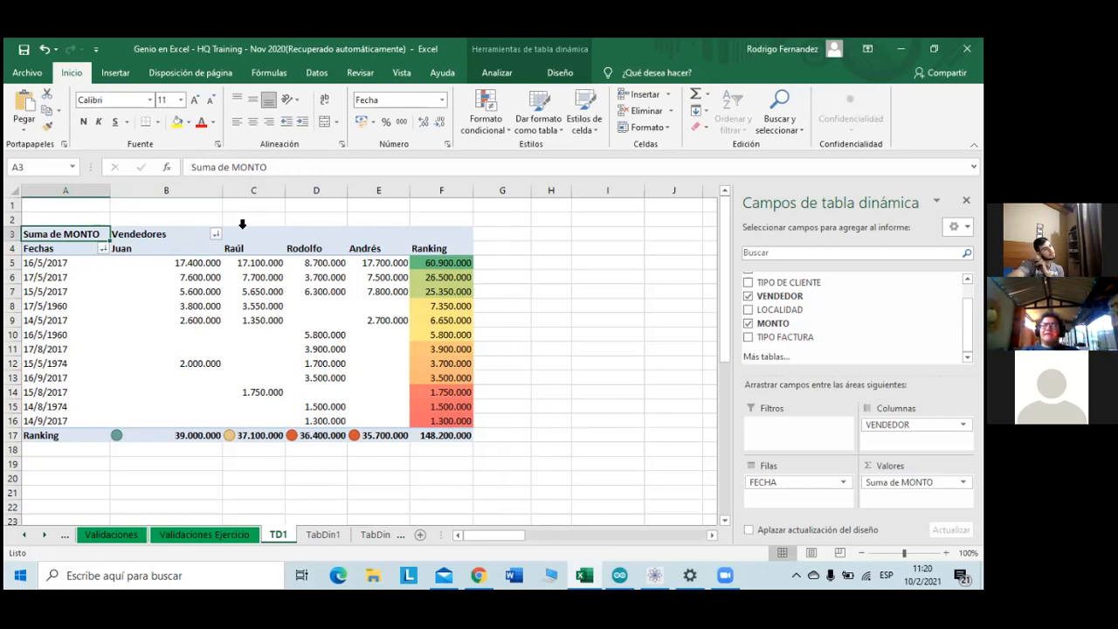
text(Ranking)
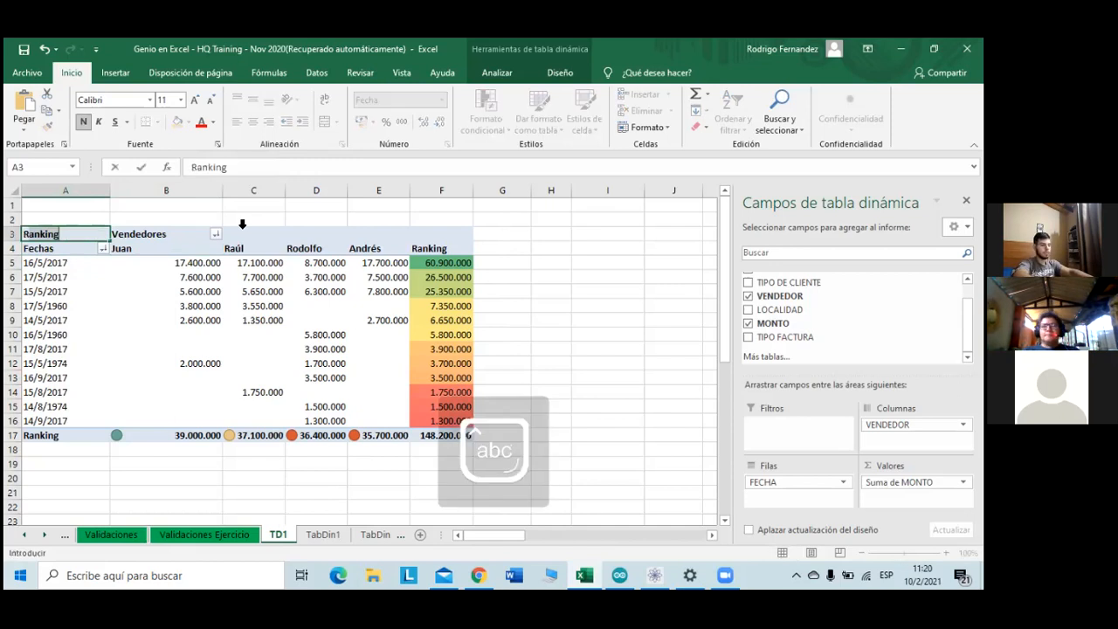
text( de)
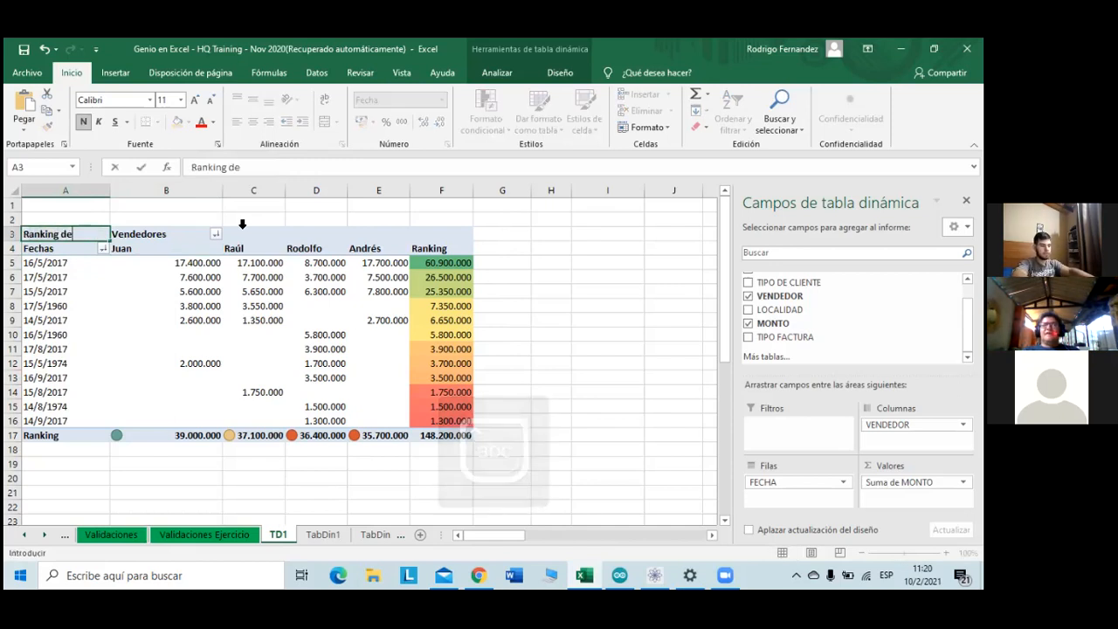
text( ventas por fechas)
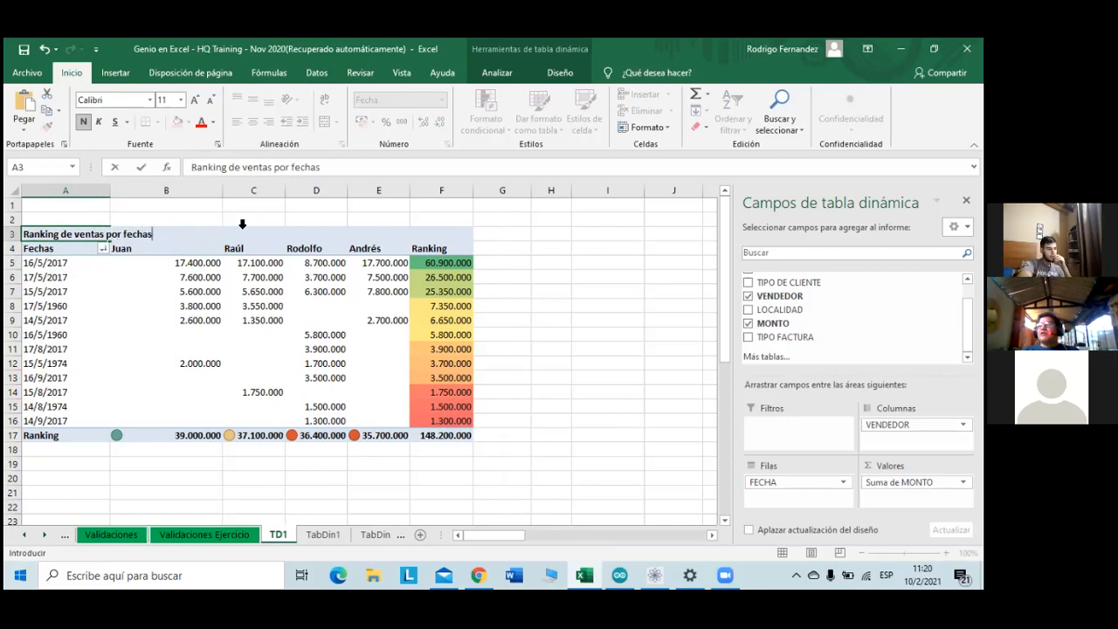
key(Return)
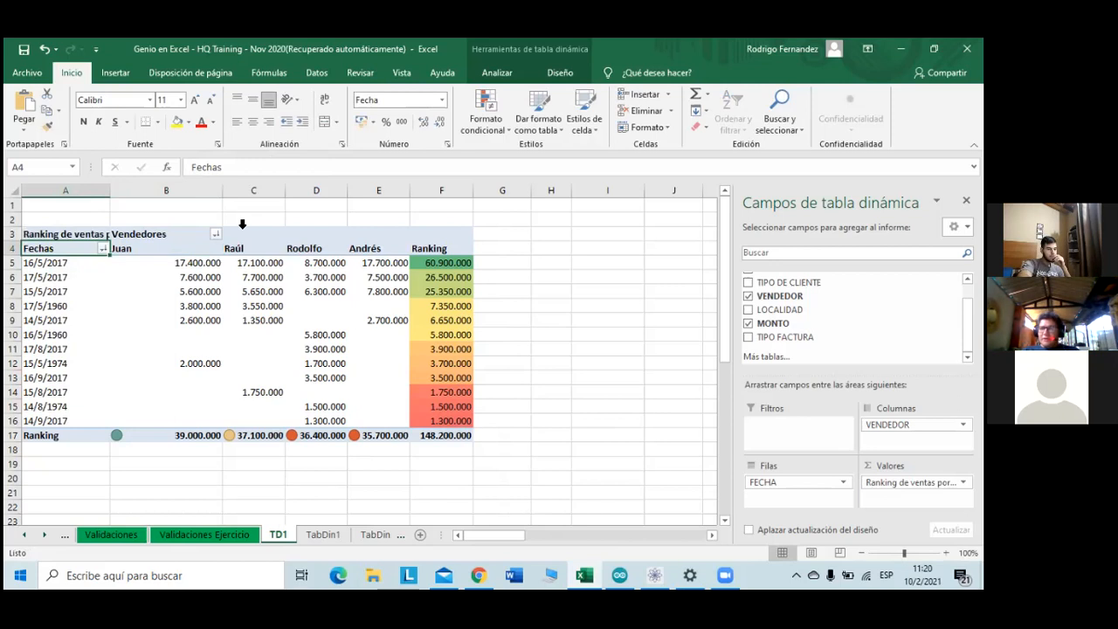
- Auto-fit column A so the full heading in A3 fits, and select that heading
double_click(110, 184)
click(201, 363)
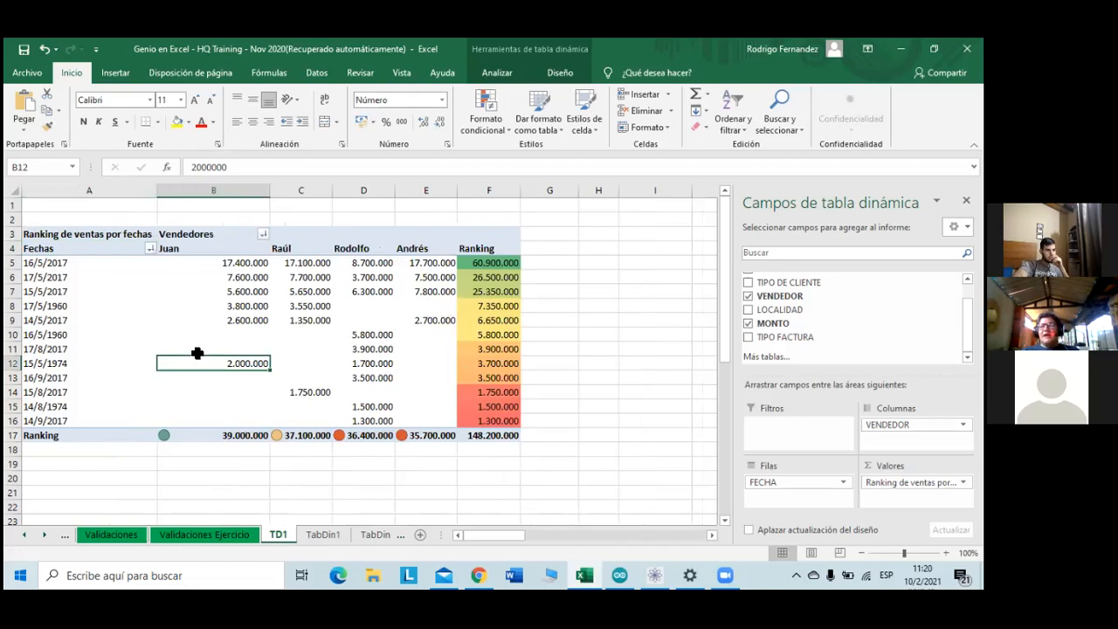
click(116, 236)
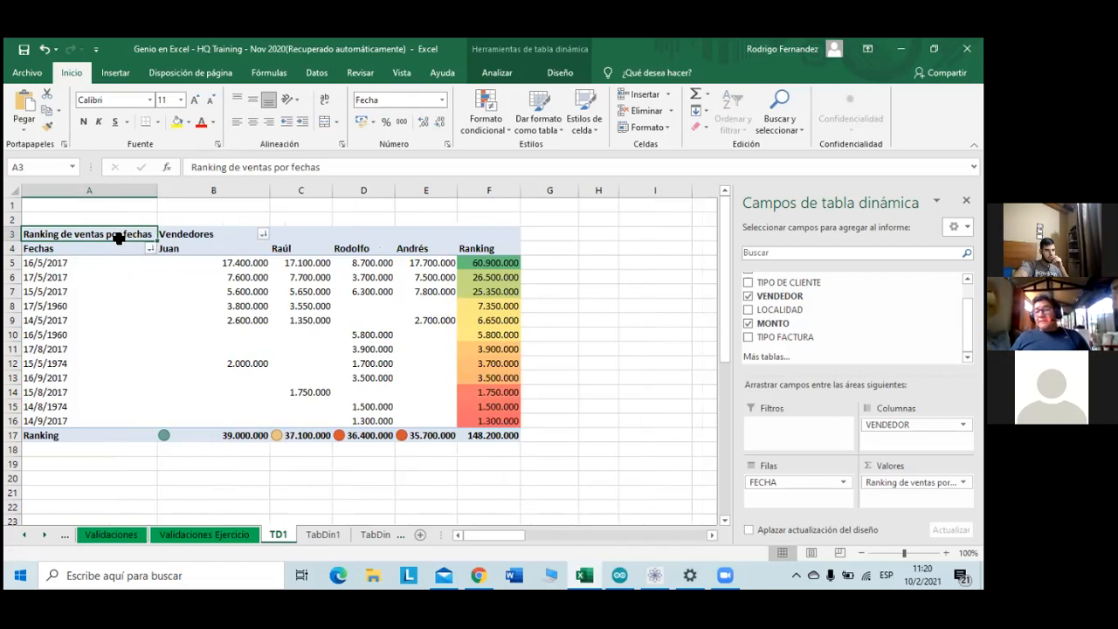
- Narrow column A to roughly 60% of its fitted width
click(276, 166)
key(Return)
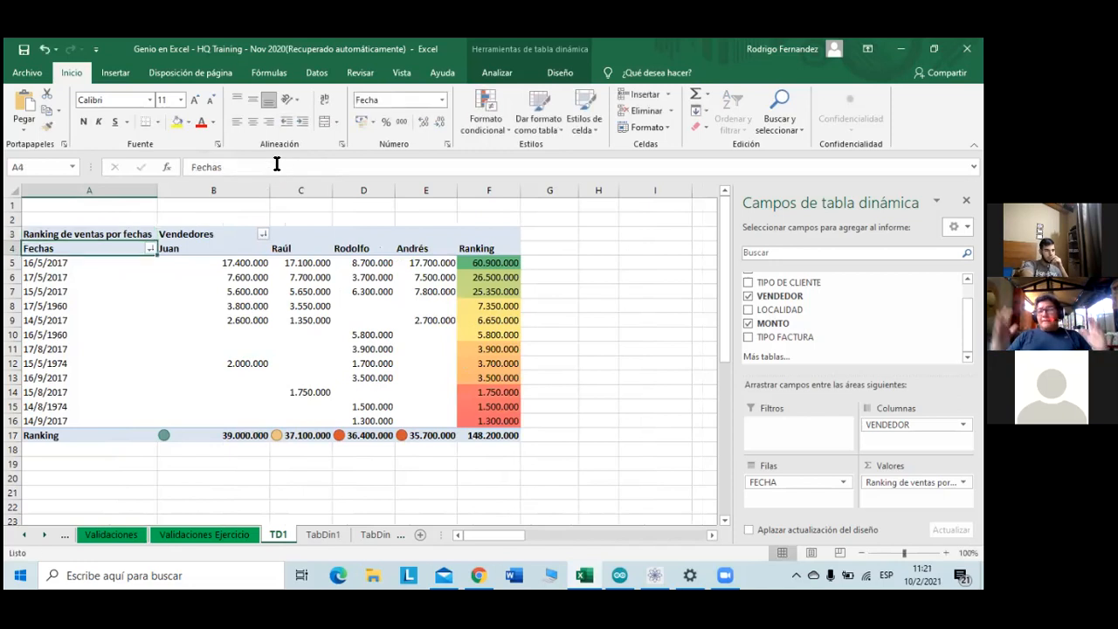
key(Up)
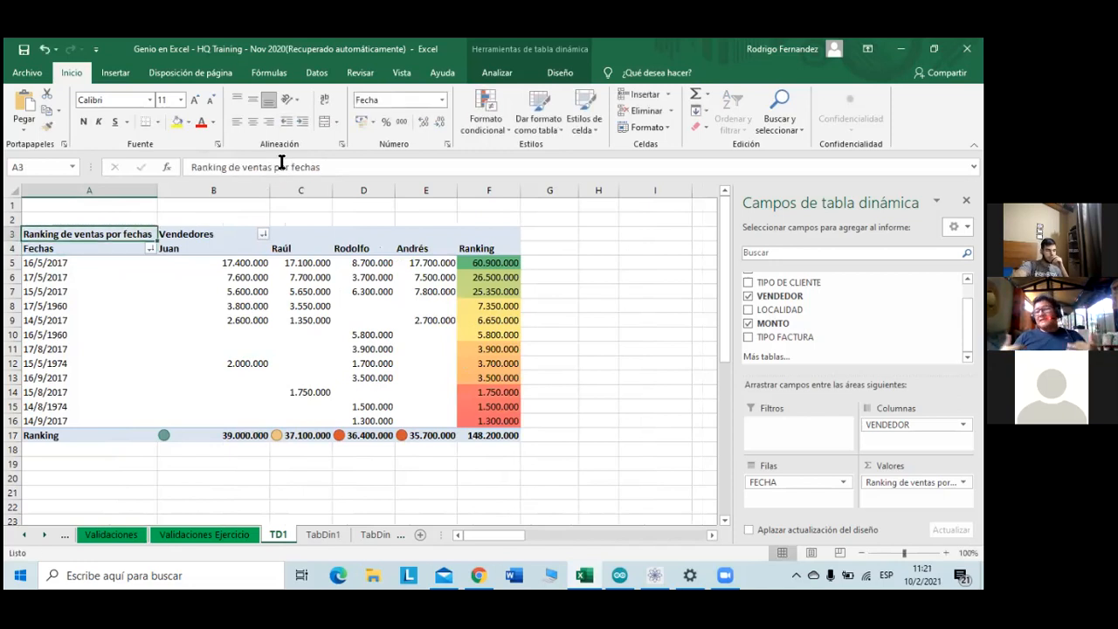
drag(157, 191, 103, 198)
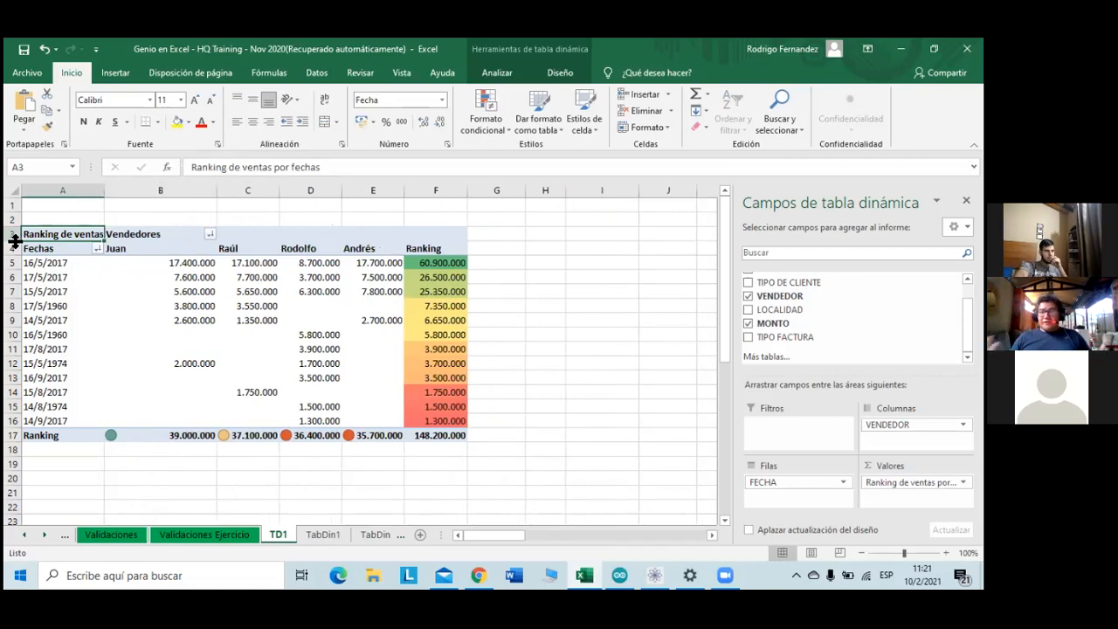
- Make row 3 about three times taller and try to split the A3 heading before "por fechas"
drag(14, 242, 16, 265)
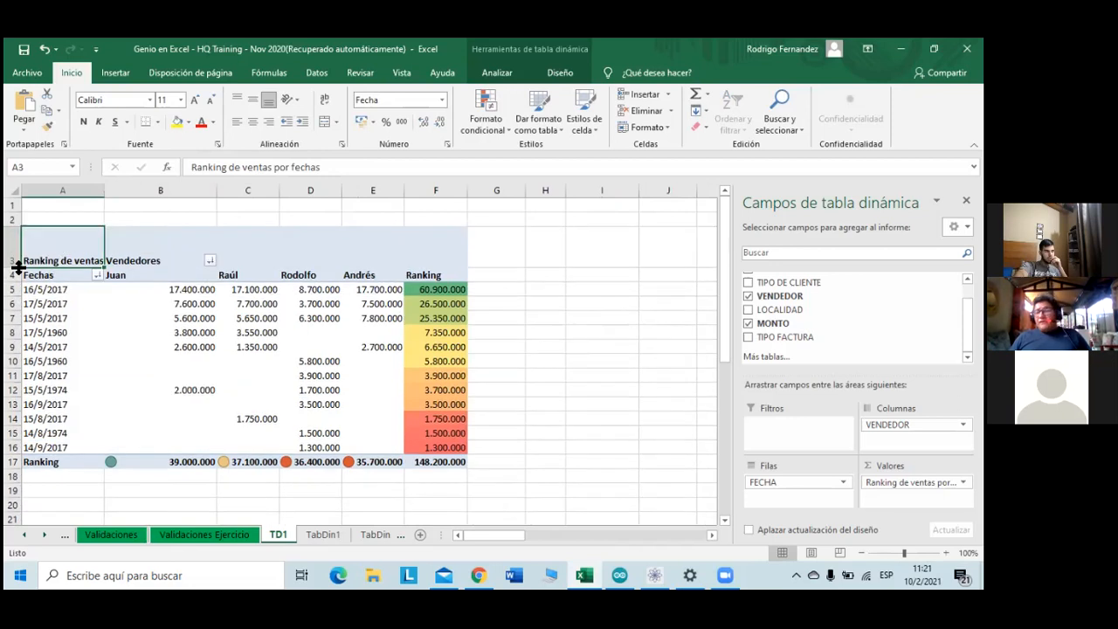
click(273, 166)
key(Delete)
key(Delete)
key(Delete)
key(Delete)
key(Delete)
key(Delete)
key(Delete)
key(Delete)
key(Delete)
key(Delete)
key(Delete)
key(Return)
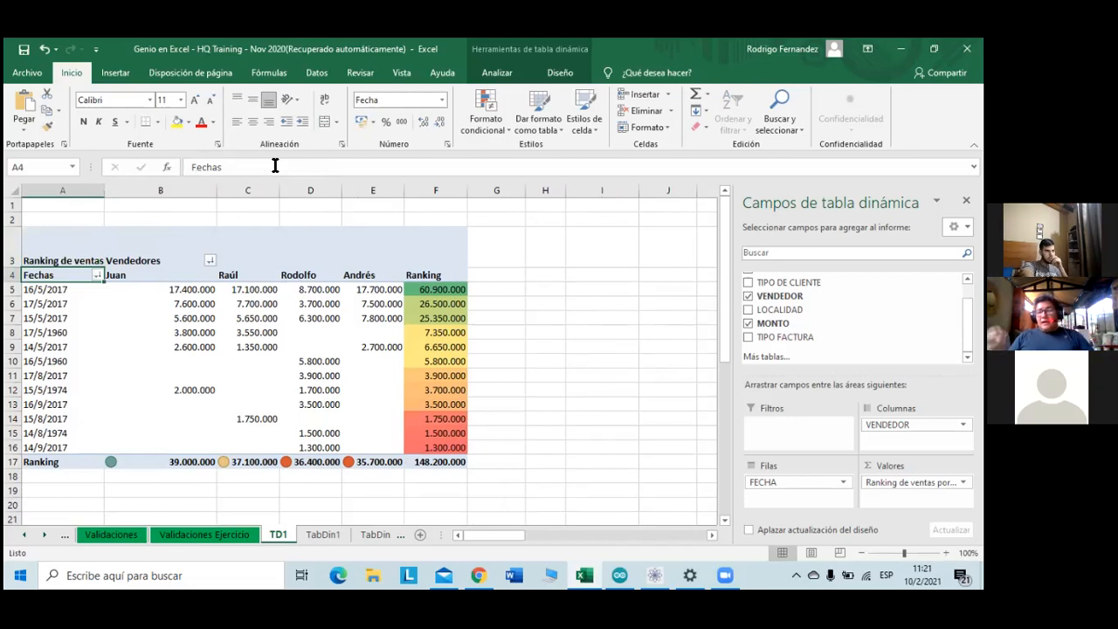
key(Up)
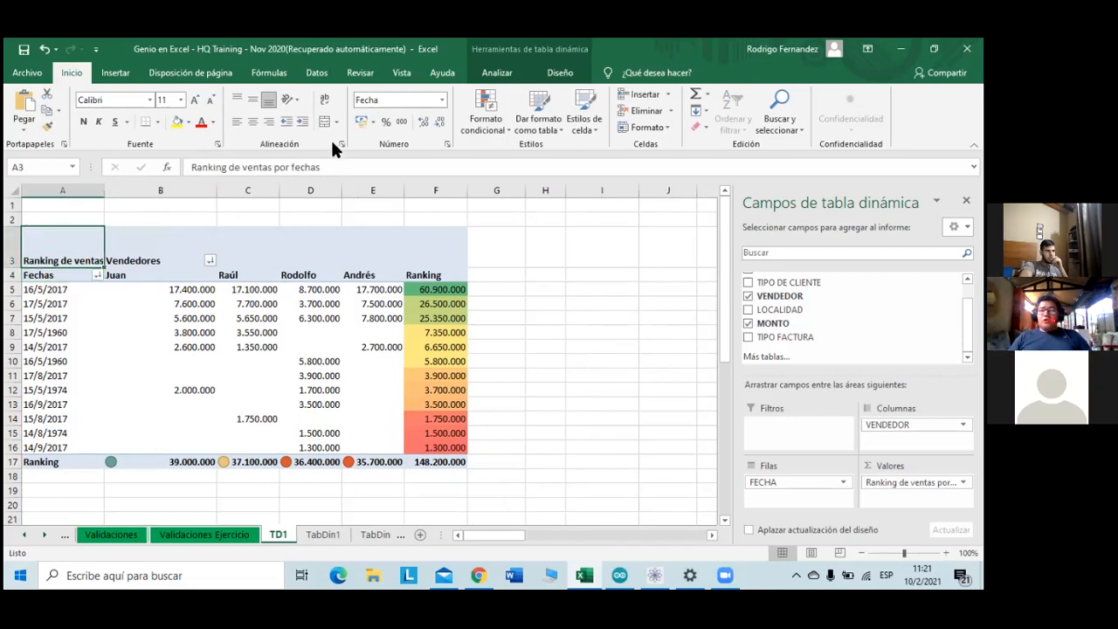
click(283, 168)
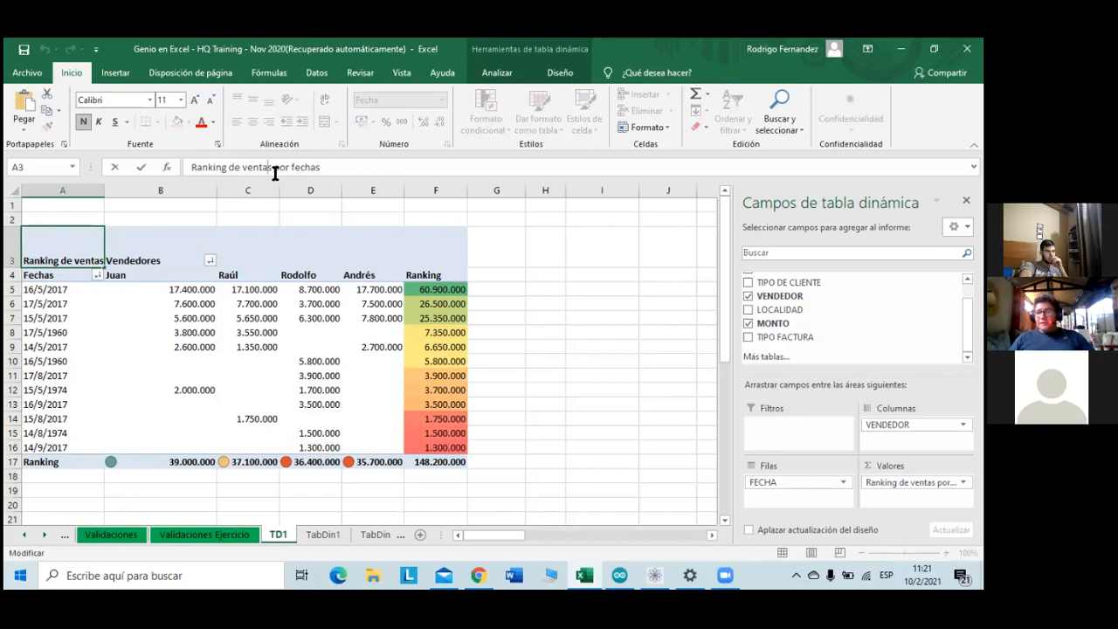
click(275, 170)
double_click(275, 169)
click(275, 169)
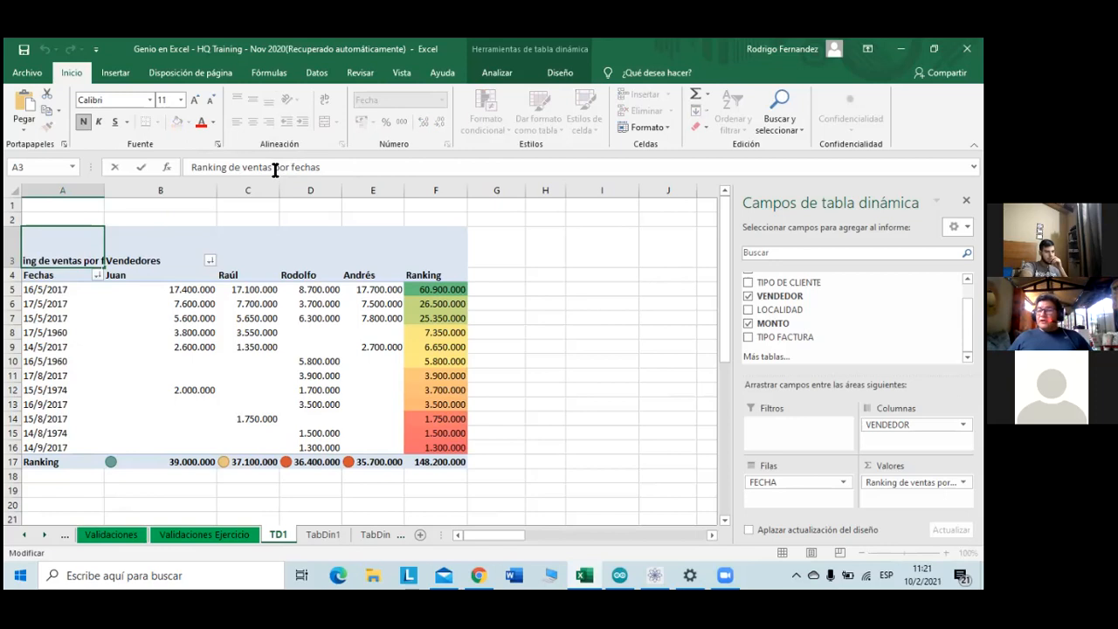
key(Return)
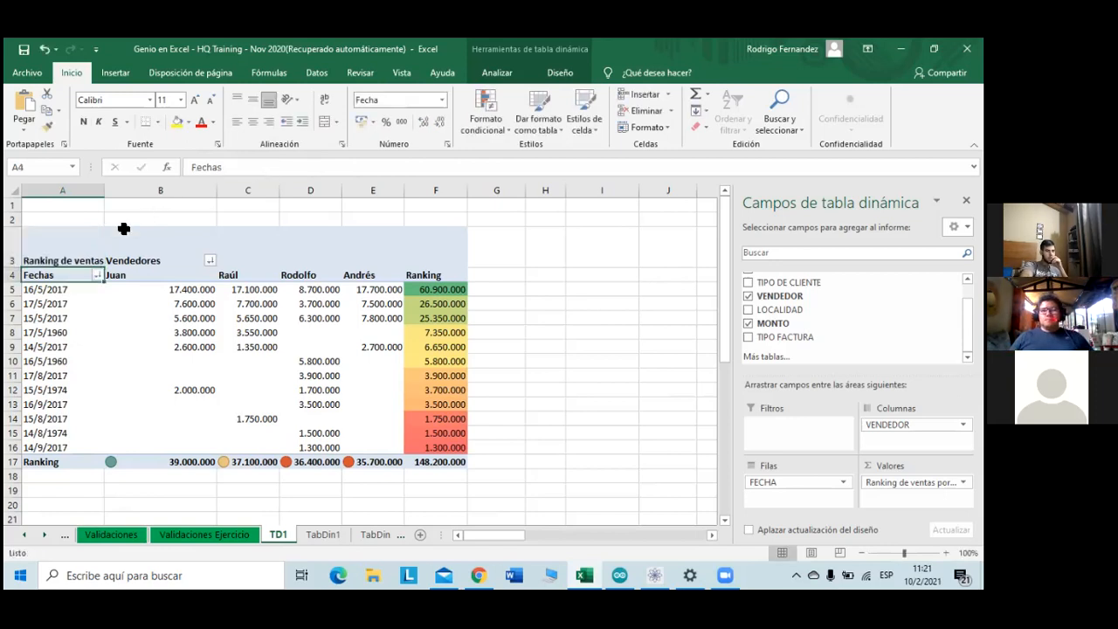
- Return row 3 to its single-line height
click(66, 251)
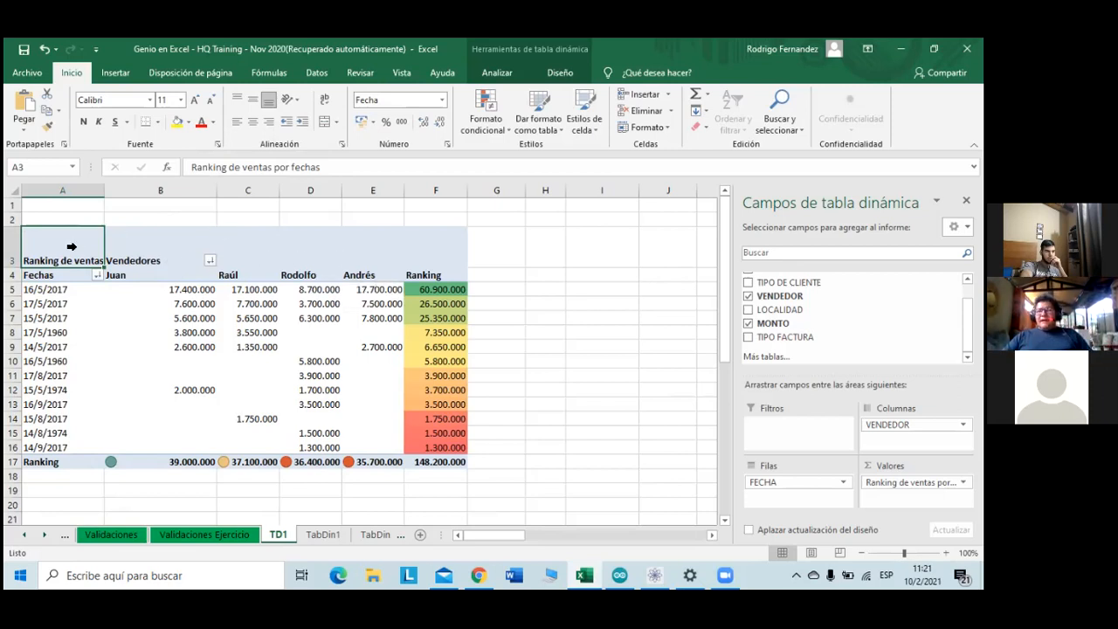
mouse_move(21, 255)
mouse_down()
mouse_move(10, 229)
mouse_move(8, 241)
mouse_up()
click(209, 292)
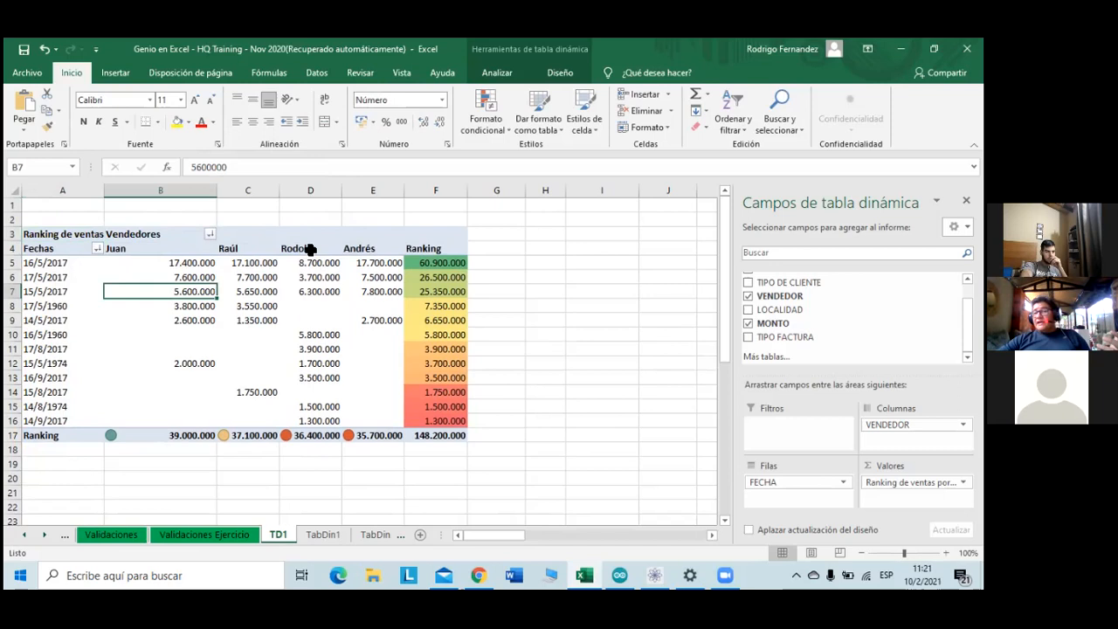
- Replace the vendor name heading in D4 with the vendor's nickname
click(309, 249)
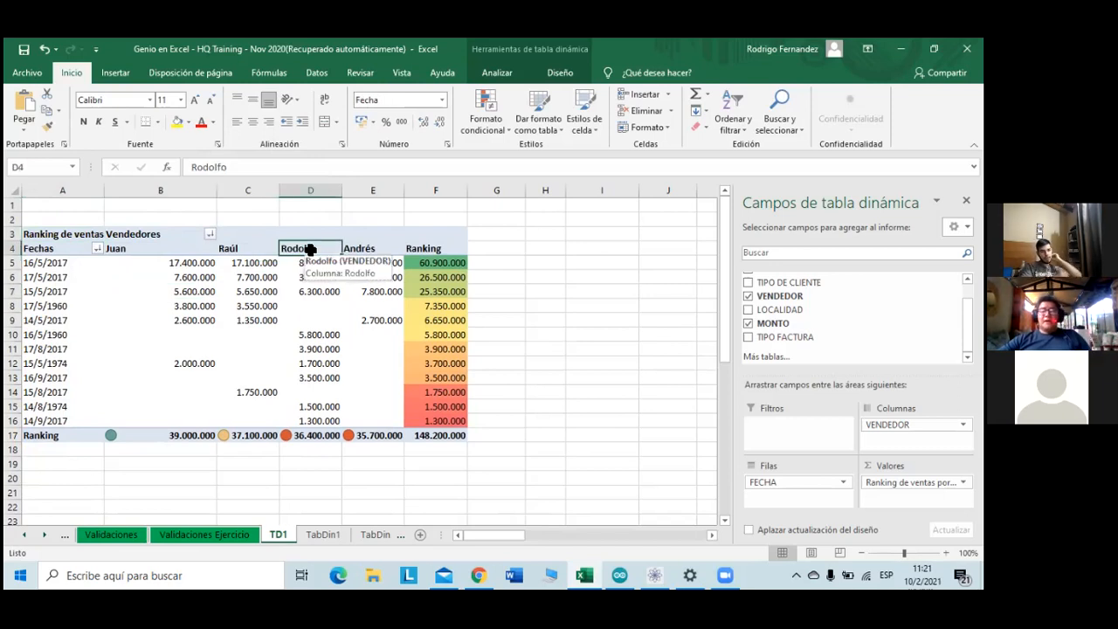
double_click(224, 166)
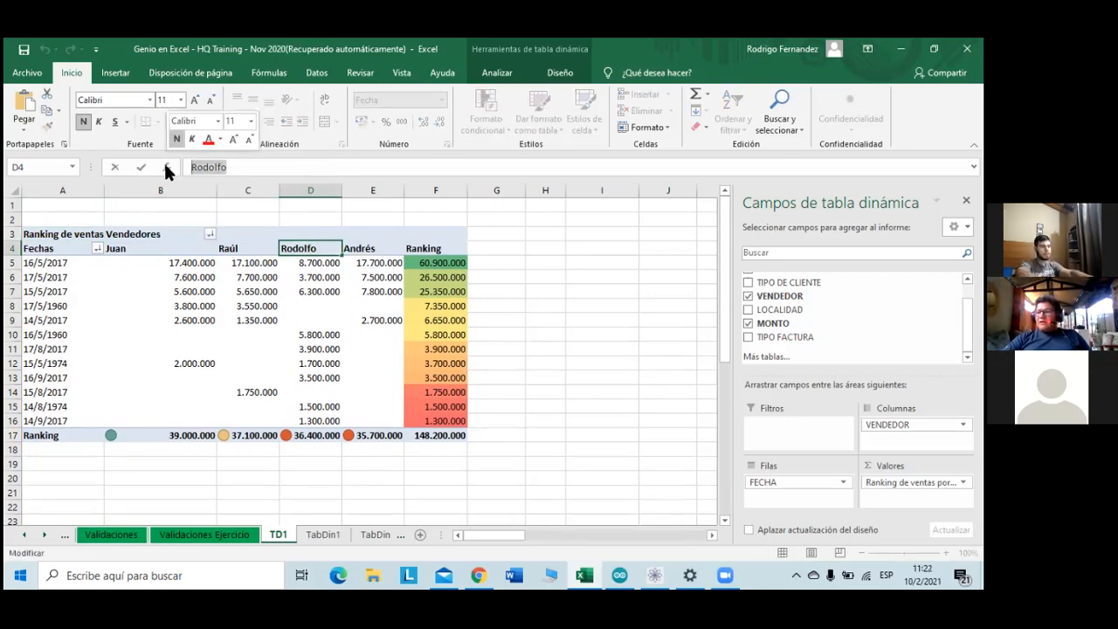
text(Fi)
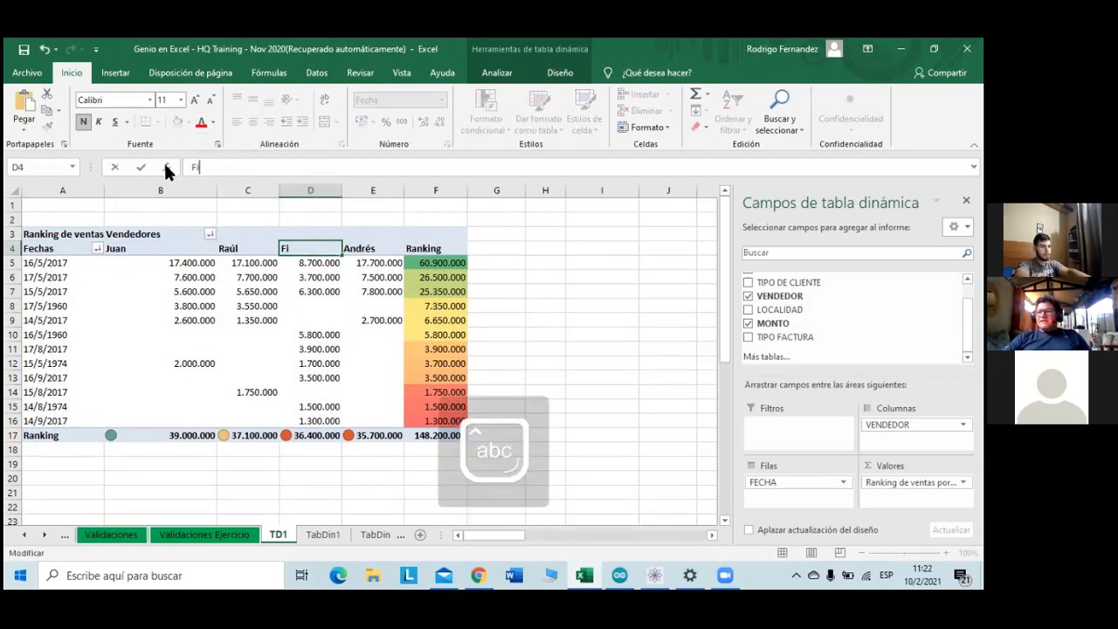
text(to)
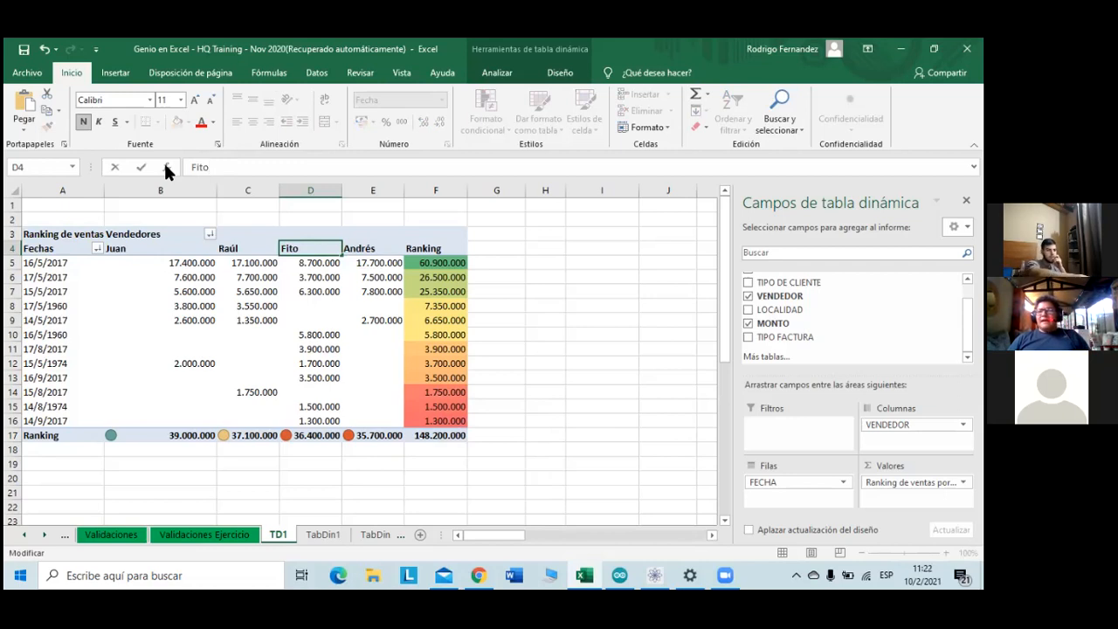
key(ctrl+z)
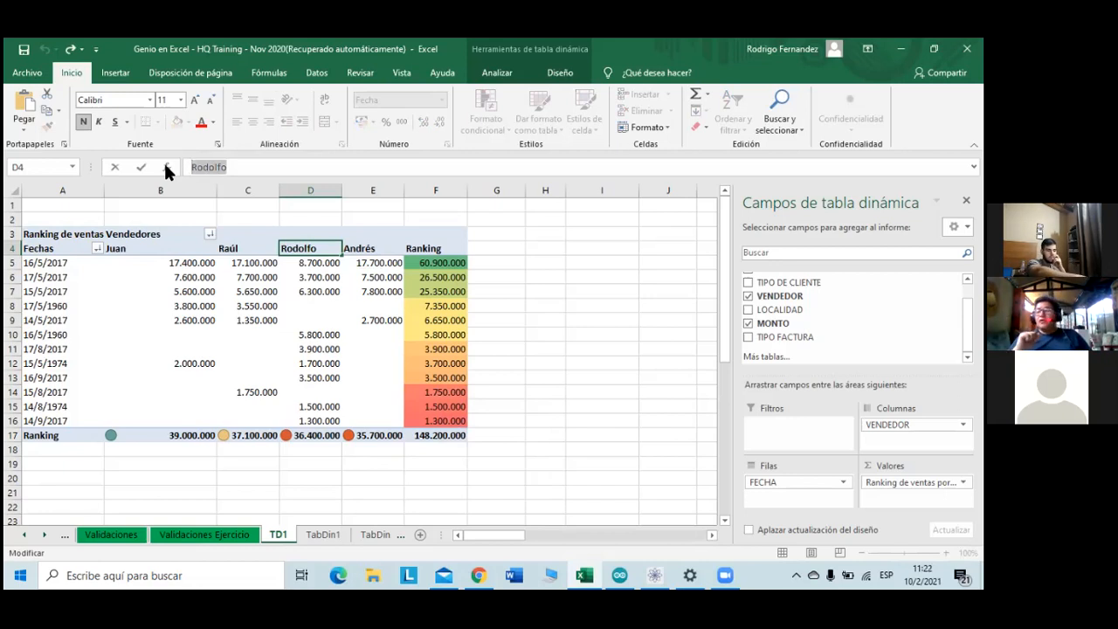
key(Caps_Lock)
text(F)
key(Caps_Lock)
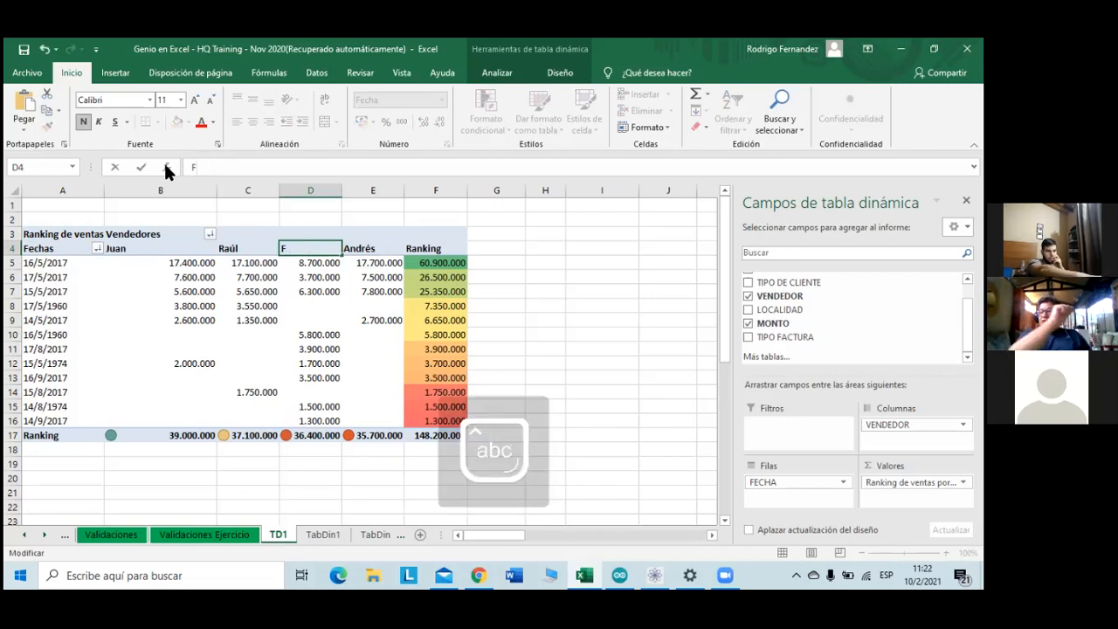
text(ito)
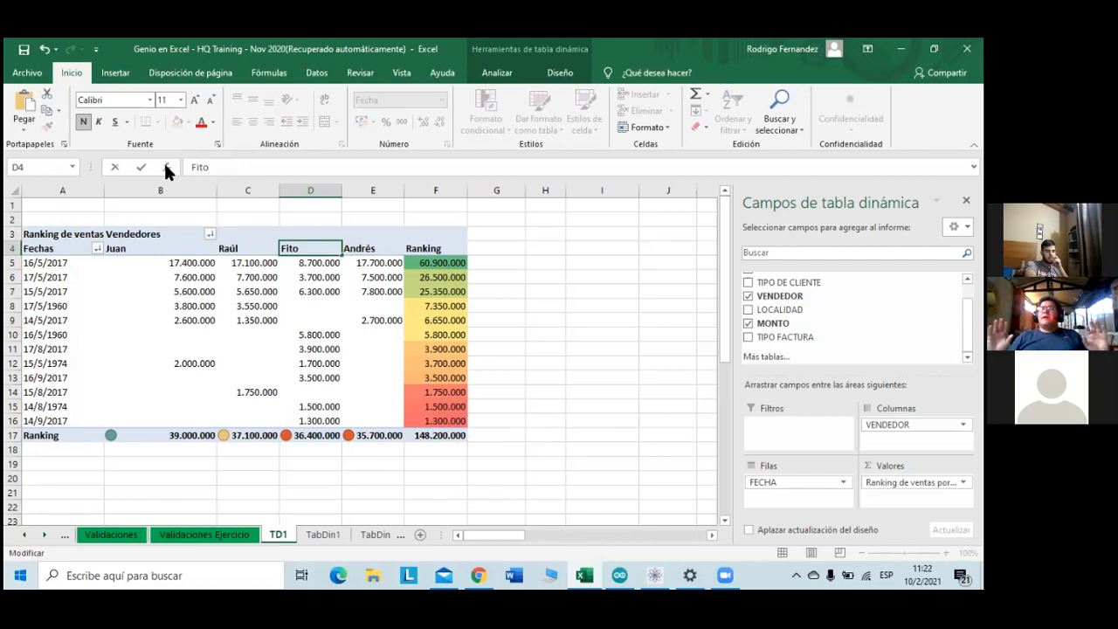
key(Return)
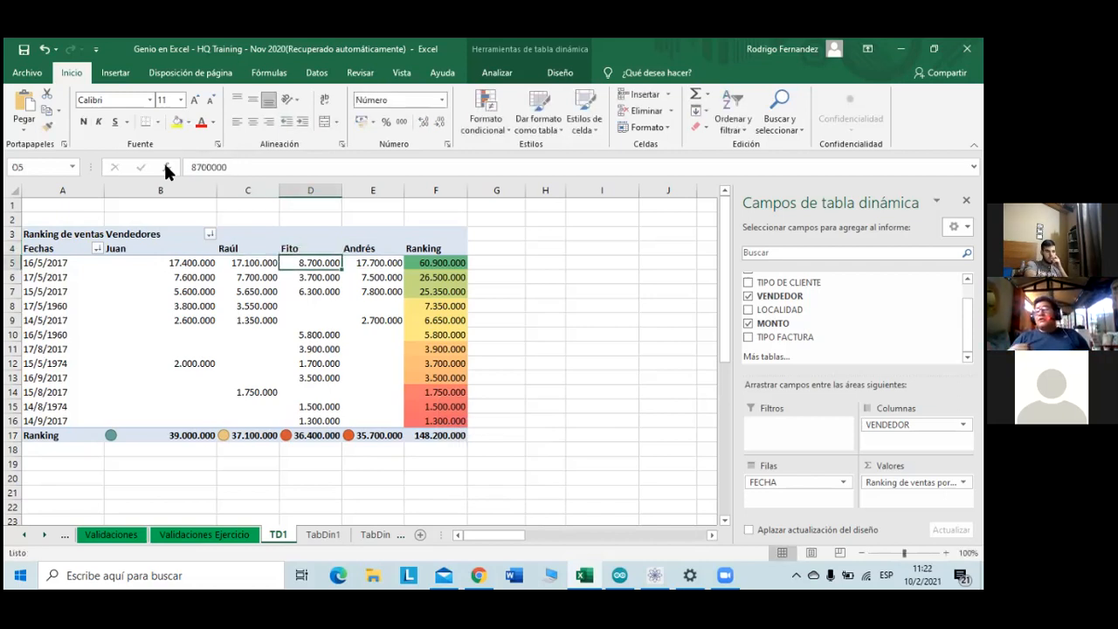
key(Left)
key(Up)
key(Right)
key(Down)
key(Left)
key(Up)
key(Right)
key(Down)
key(Left)
key(Up)
key(Right)
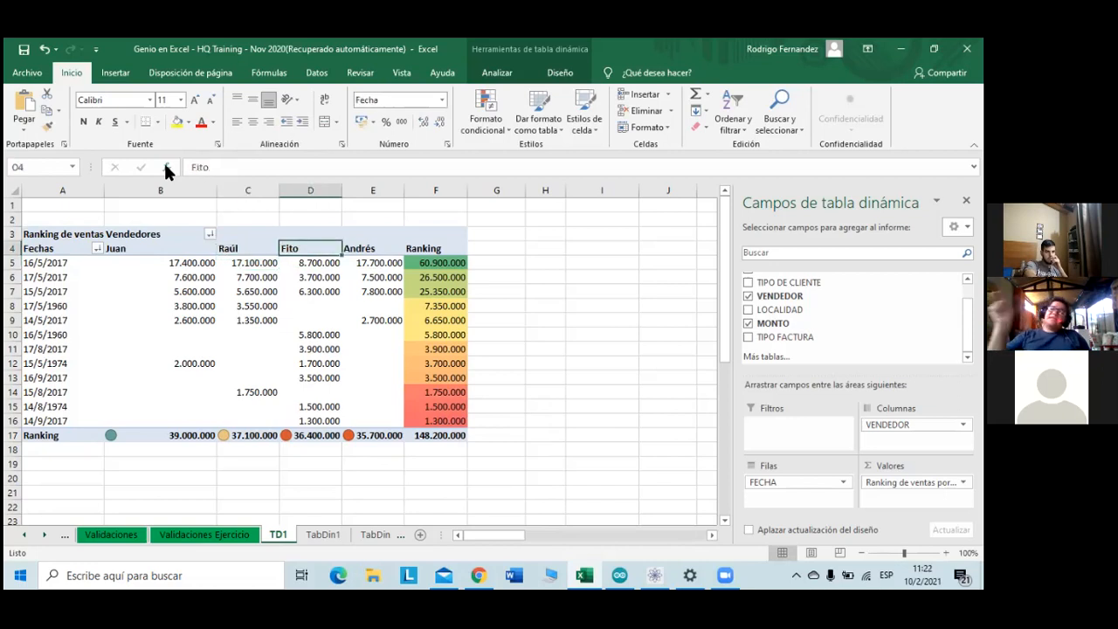
key(Left)
key(Left)
key(Left)
key(Right)
key(Right)
key(Right)
key(Right)
key(Left)
key(Left)
key(Right)
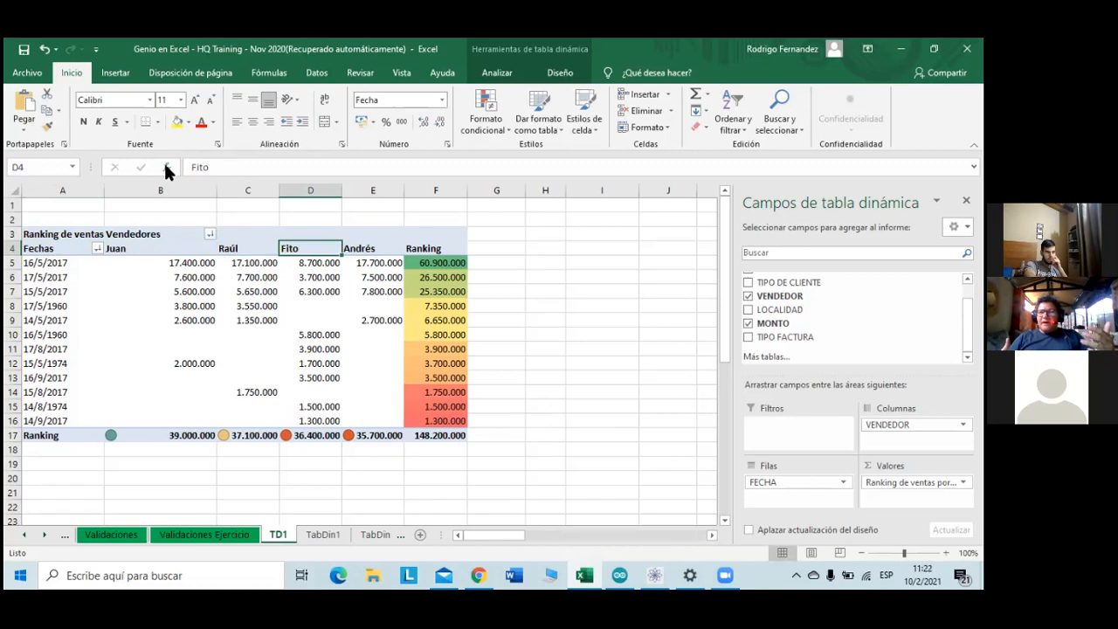
- Undo the rename of the D4 heading and overwrite the cell again with the vendor's nickname
key(ctrl+z)
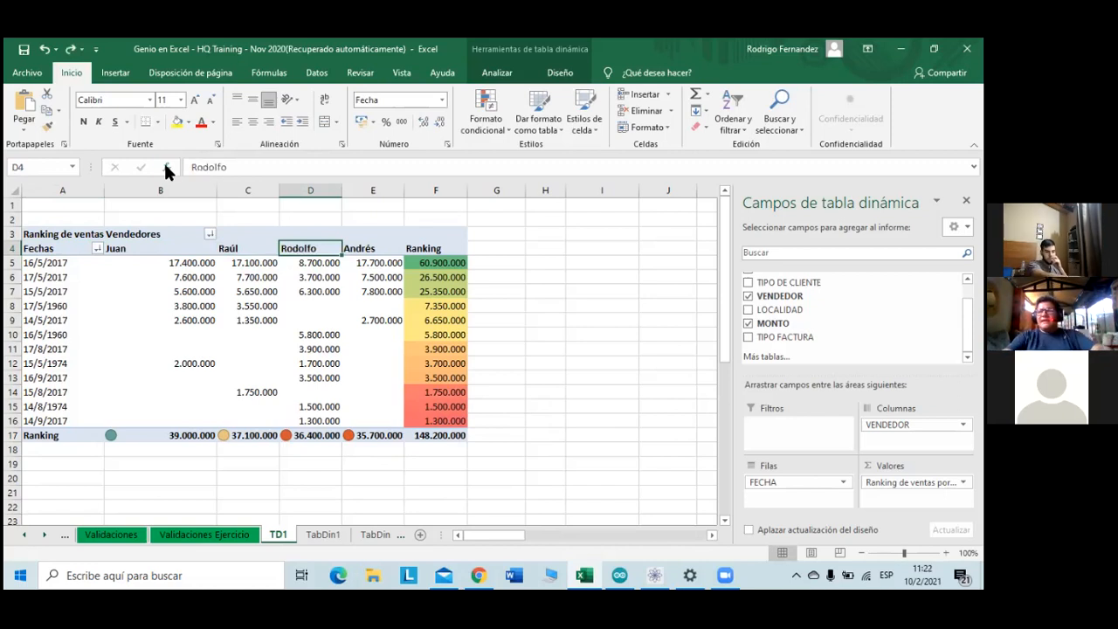
text(Fito)
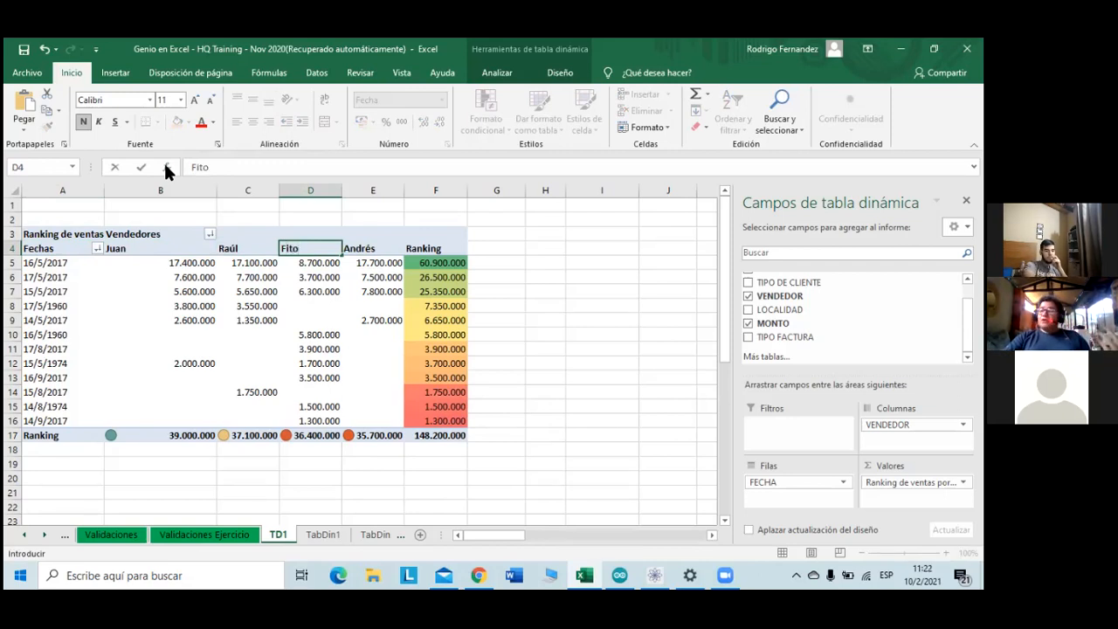
key(Return)
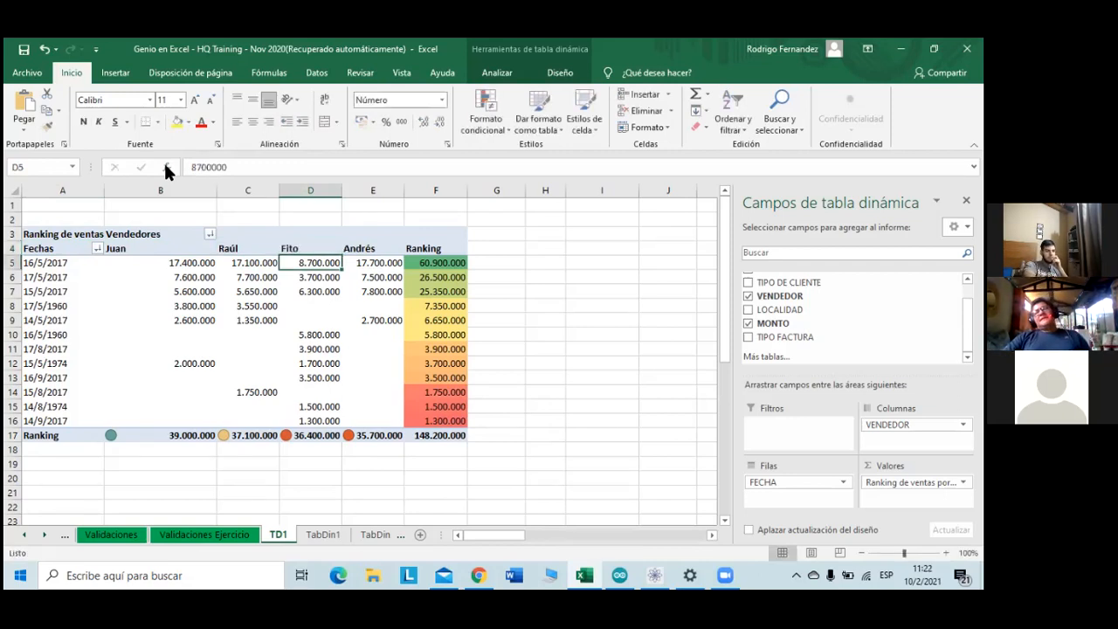
key(Left)
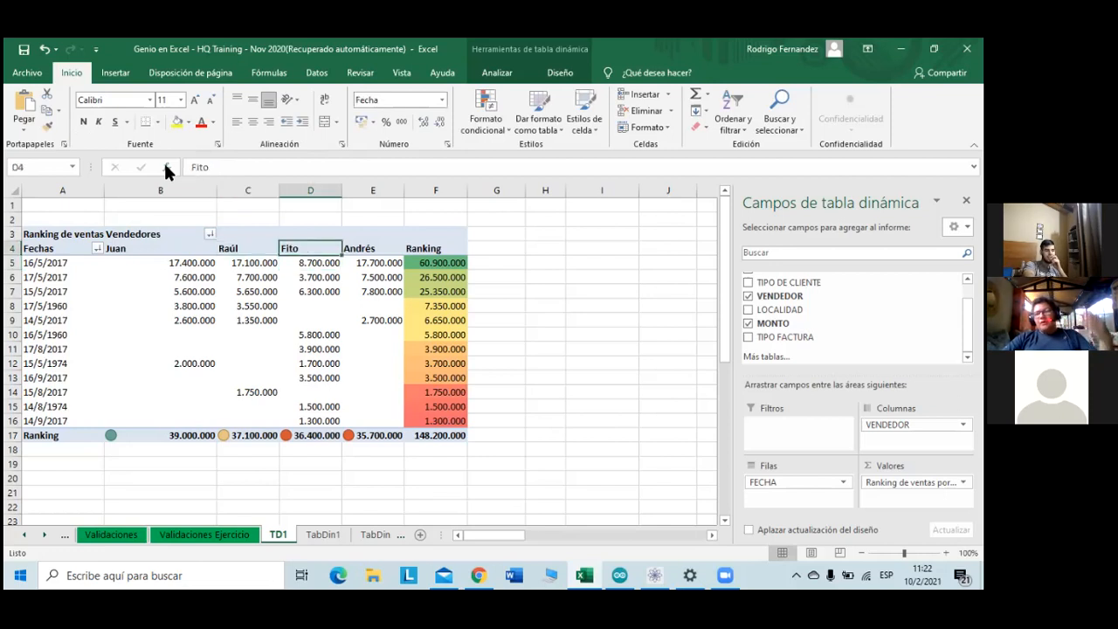
key(Up)
key(Right)
key(Left)
key(Right)
key(Left)
key(Down)
key(Down)
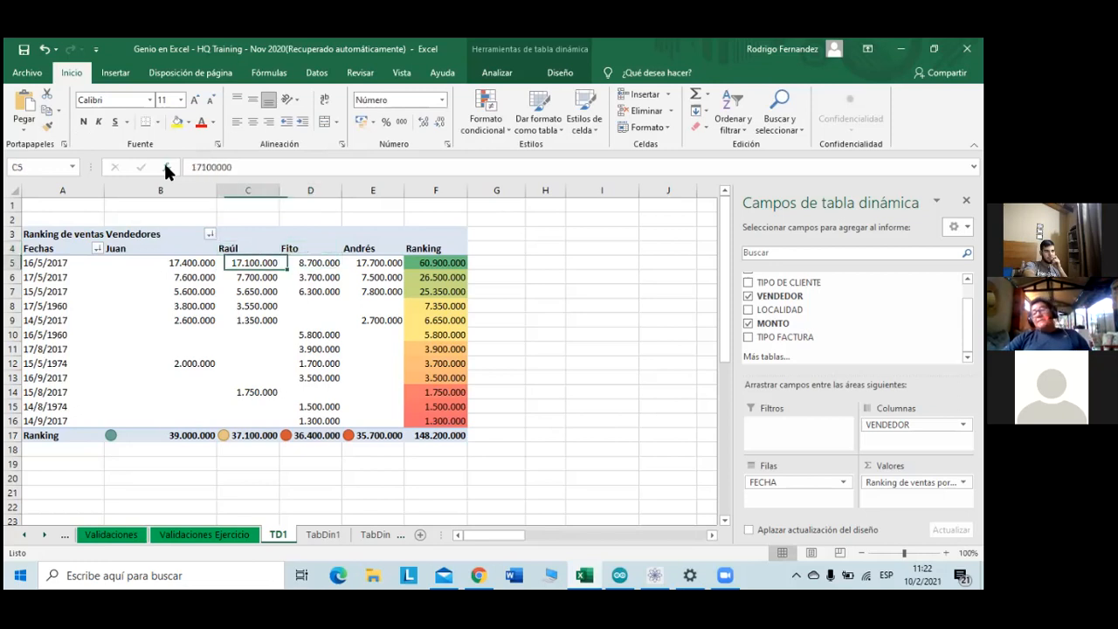
key(Up)
key(Up)
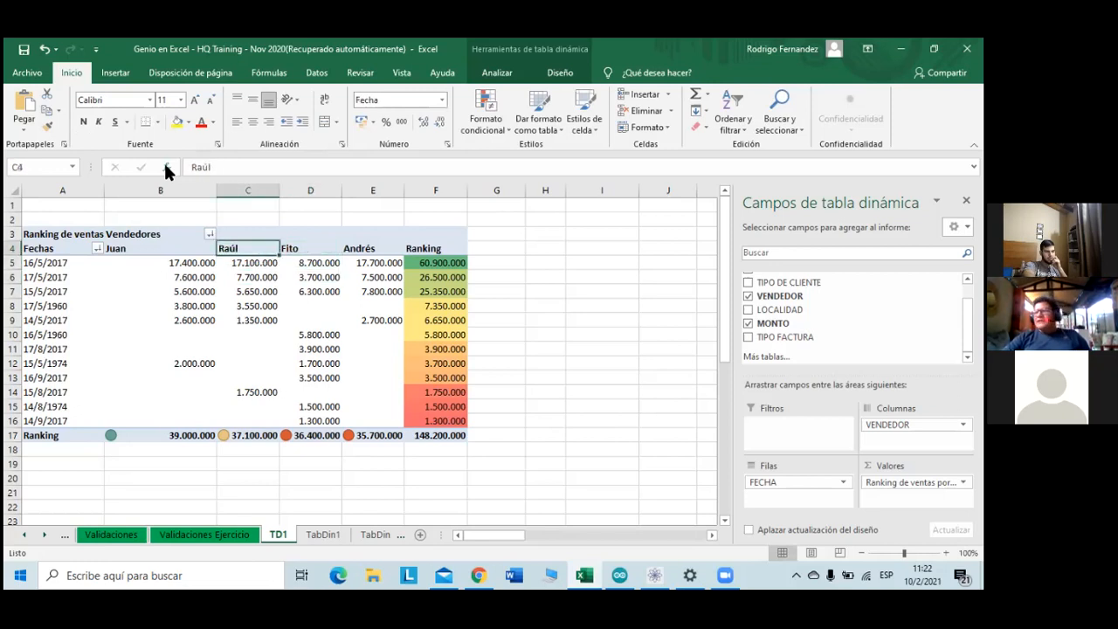
key(Right)
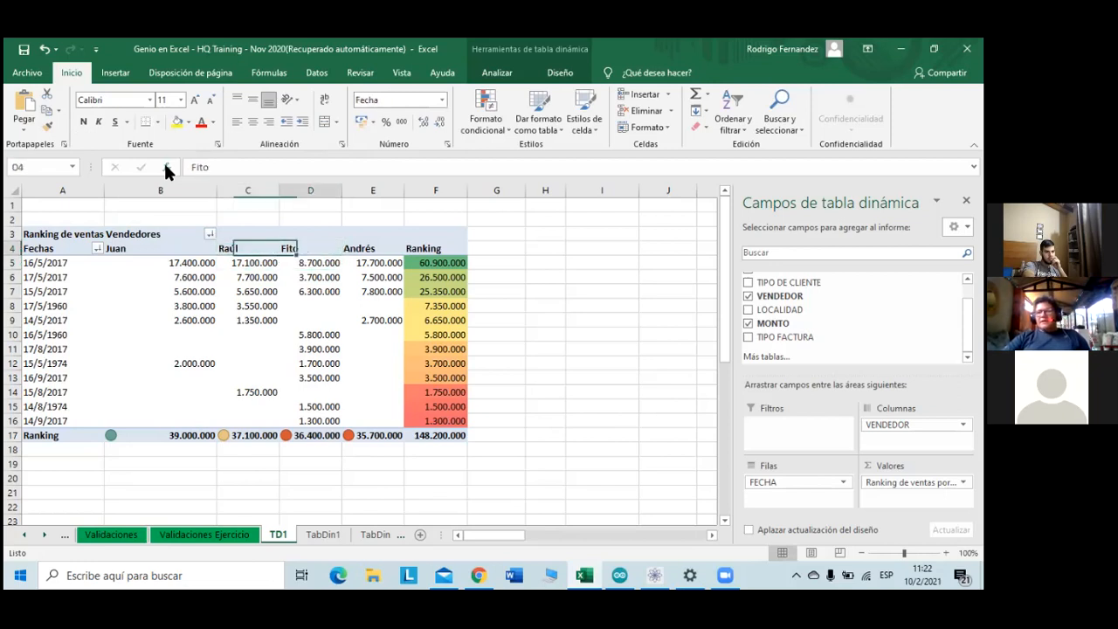
key(Left)
key(Down)
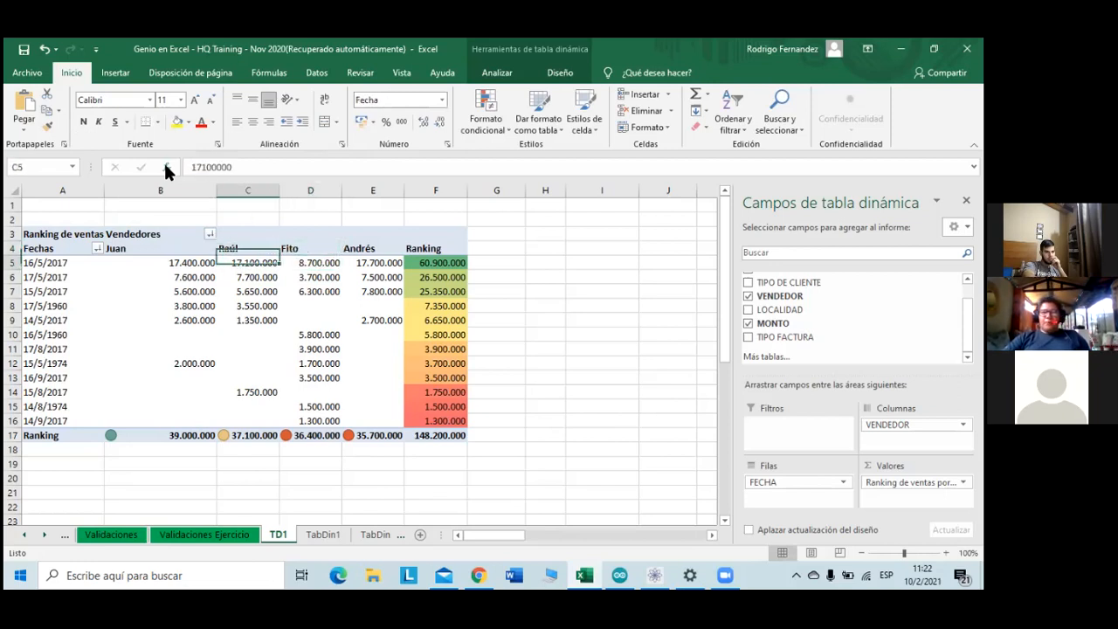
key(Right)
key(Left)
key(Up)
key(Down)
key(Up)
key(Down)
key(Up)
key(Right)
key(Down)
key(Left)
key(Right)
key(Left)
key(Up)
key(Up)
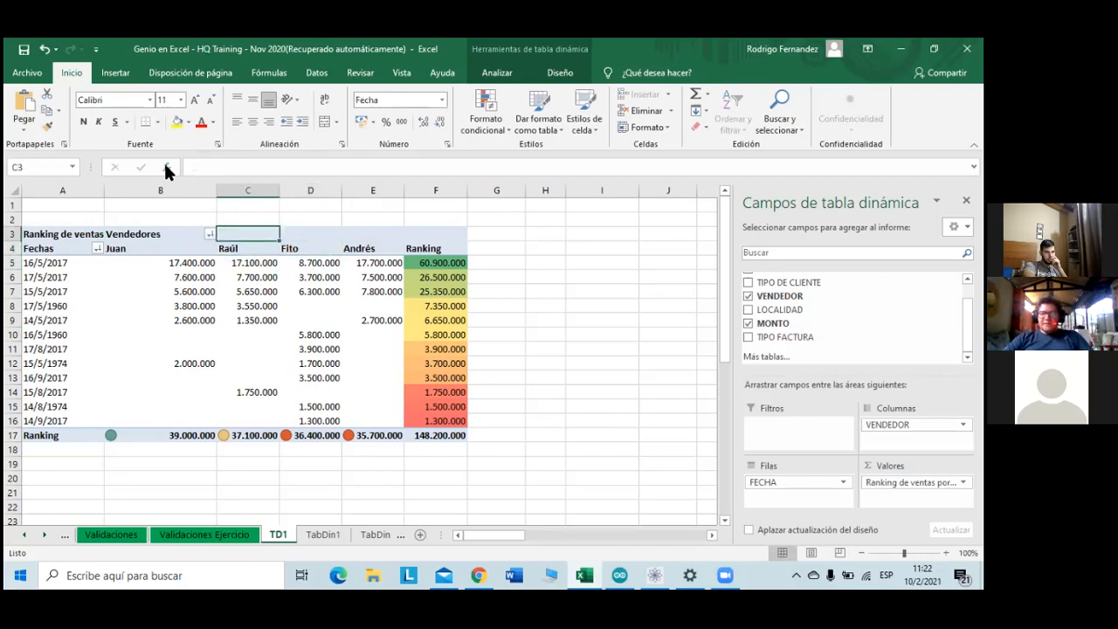
key(Up)
key(Left)
key(Down)
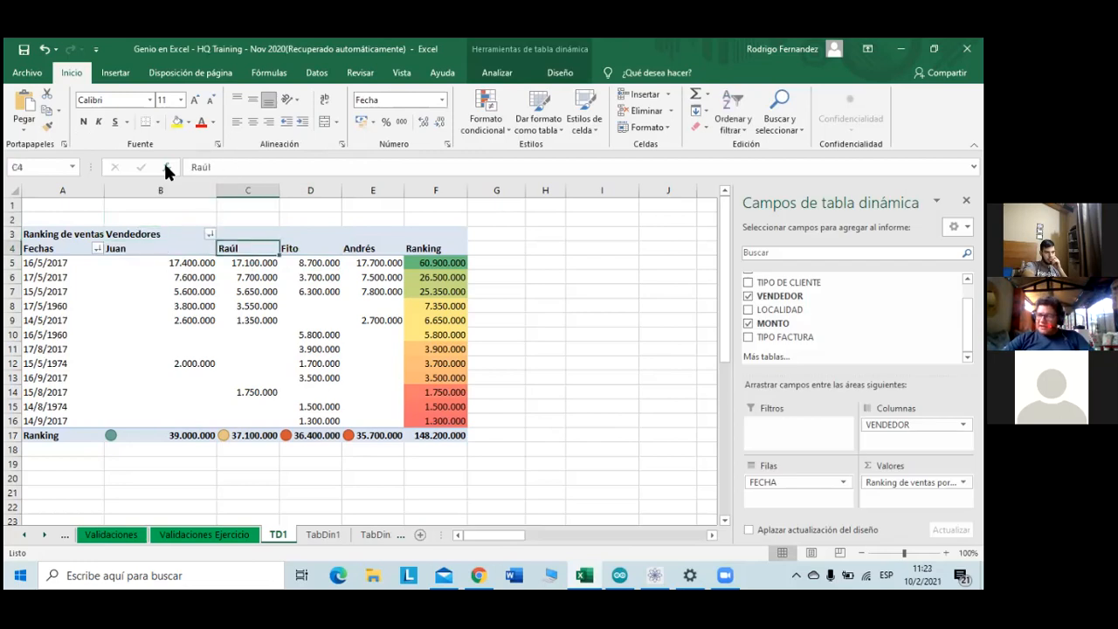
key(Right)
key(Down)
key(Left)
key(Right)
key(Up)
key(Left)
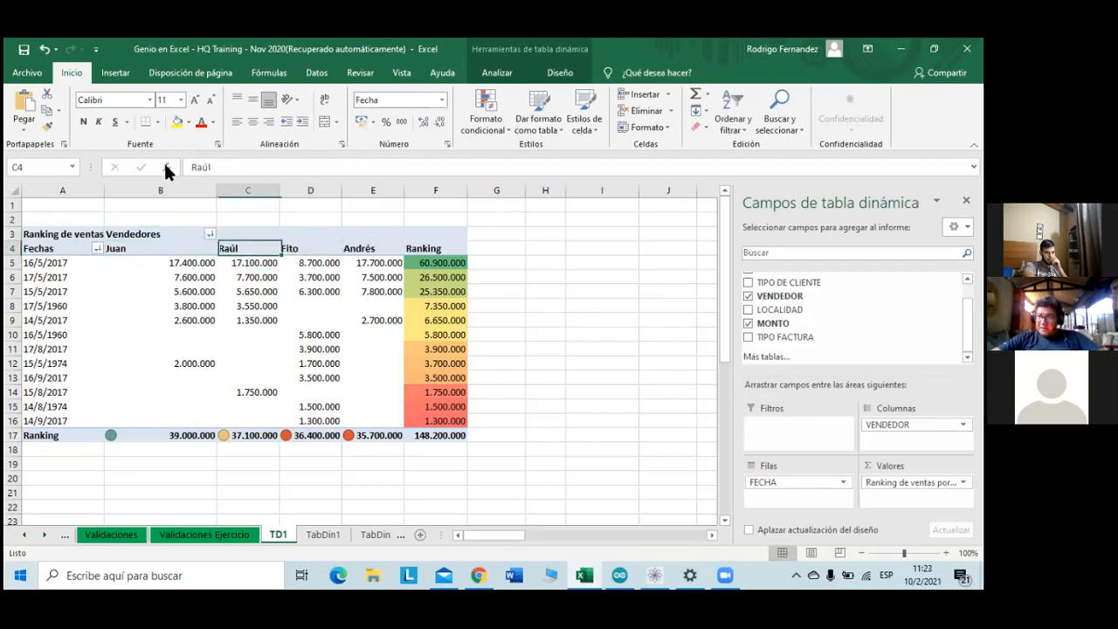
key(Down)
key(Right)
key(Up)
key(Left)
key(Down)
key(Right)
key(Up)
key(Left)
key(Right)
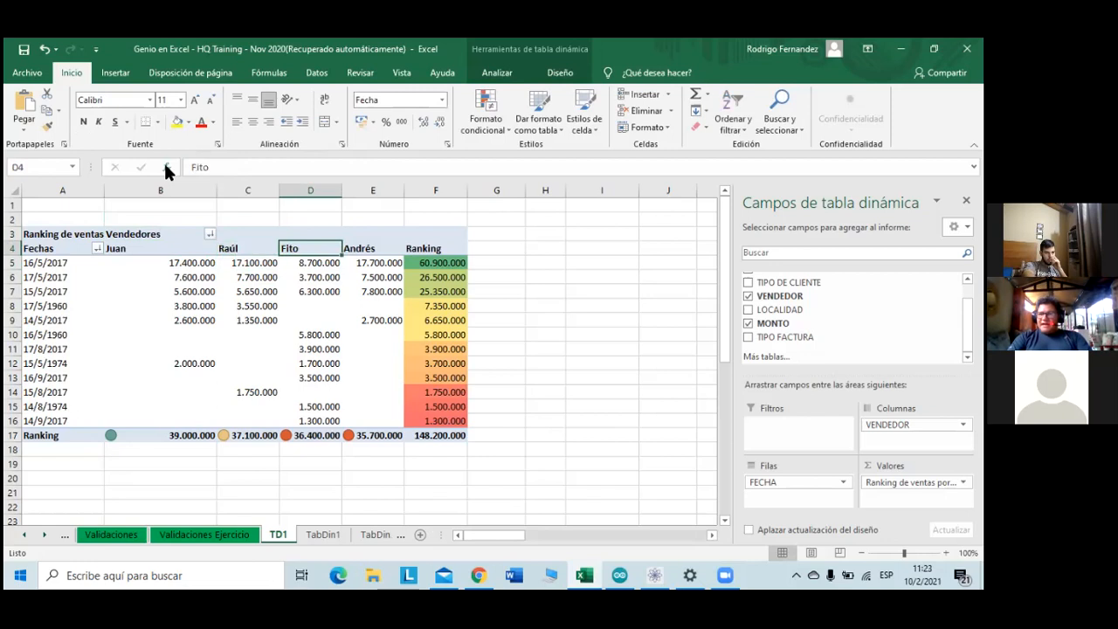
key(Down)
key(Left)
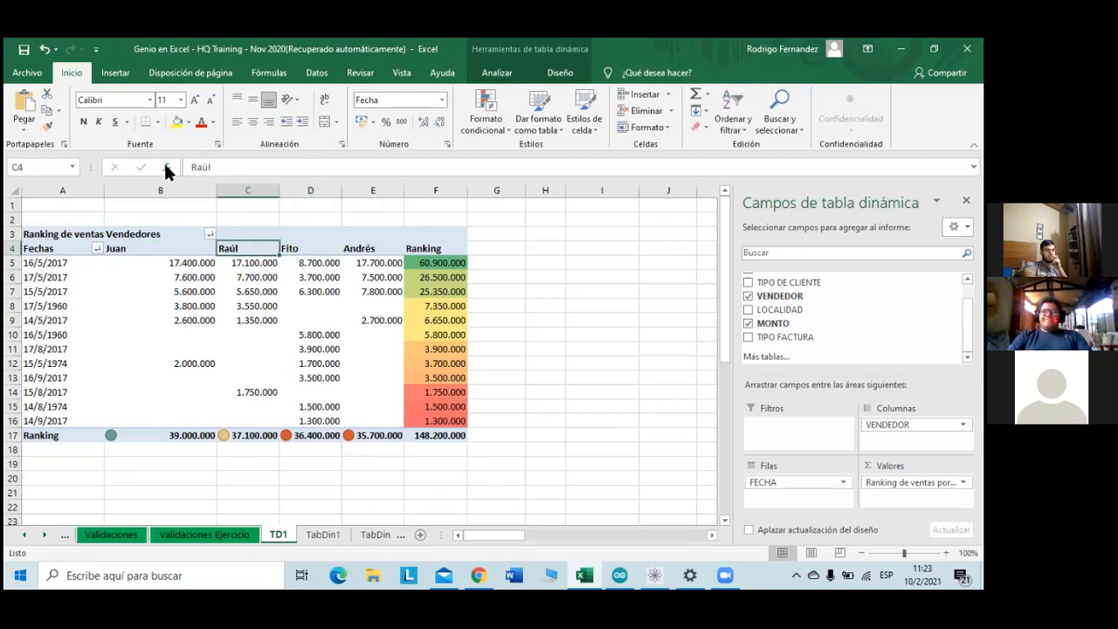
key(Right)
key(Up)
key(Left)
key(Right)
key(Left)
key(Down)
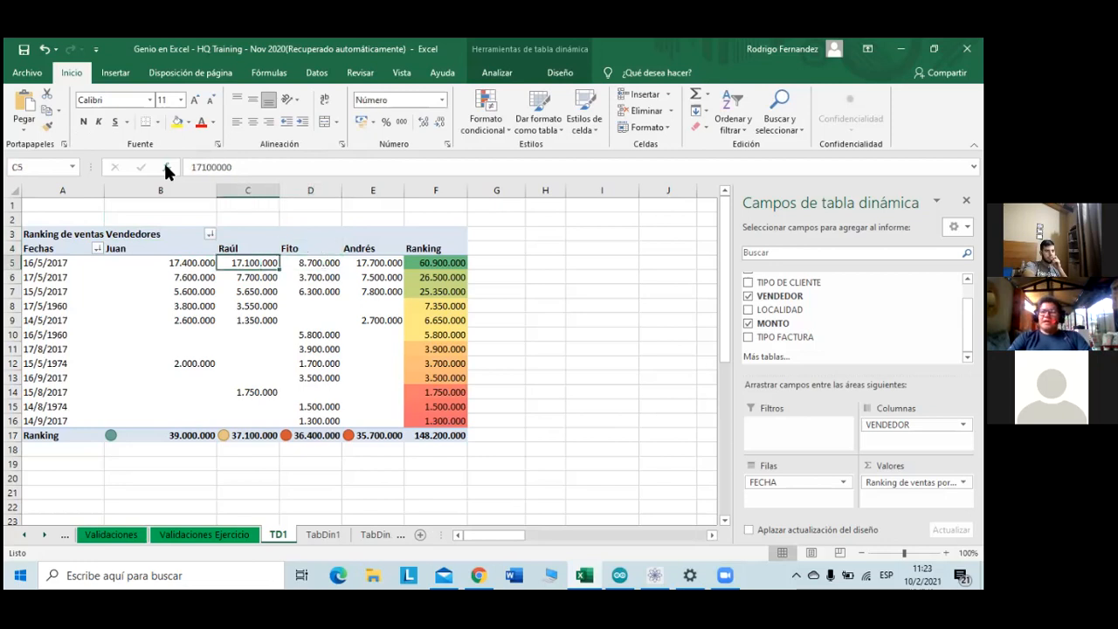
key(Right)
key(Up)
key(Left)
key(Down)
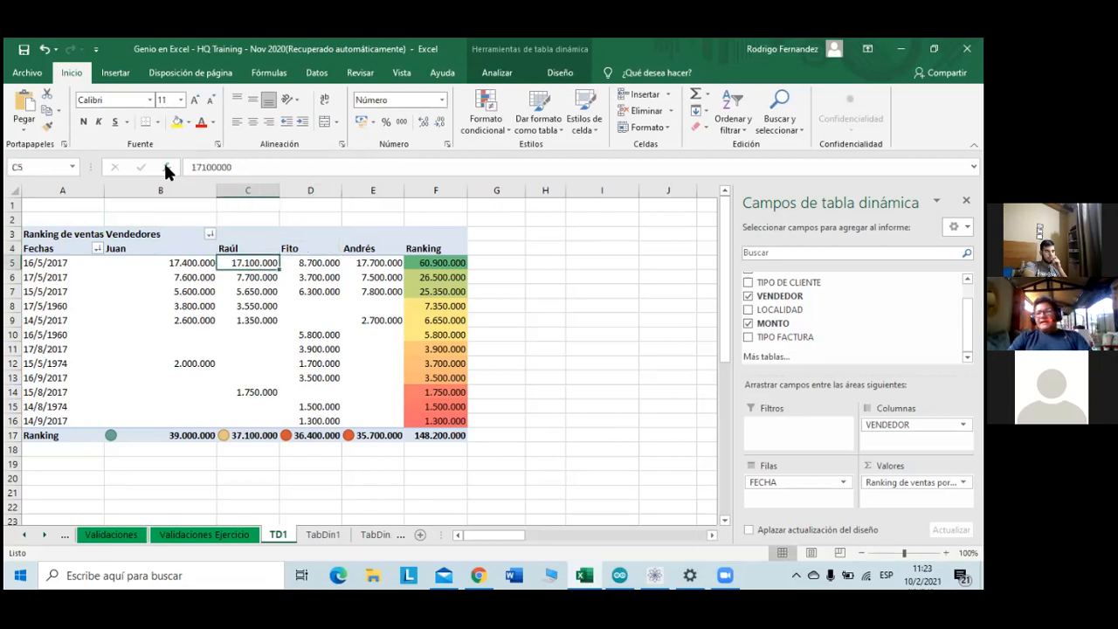
key(Up)
key(Right)
key(Down)
key(Left)
key(Up)
key(Right)
key(Down)
key(Left)
key(Up)
key(Right)
key(Down)
key(Left)
key(Up)
key(Right)
key(Down)
key(Left)
key(Up)
key(Right)
key(Down)
key(Left)
key(Up)
key(Right)
key(Down)
key(Left)
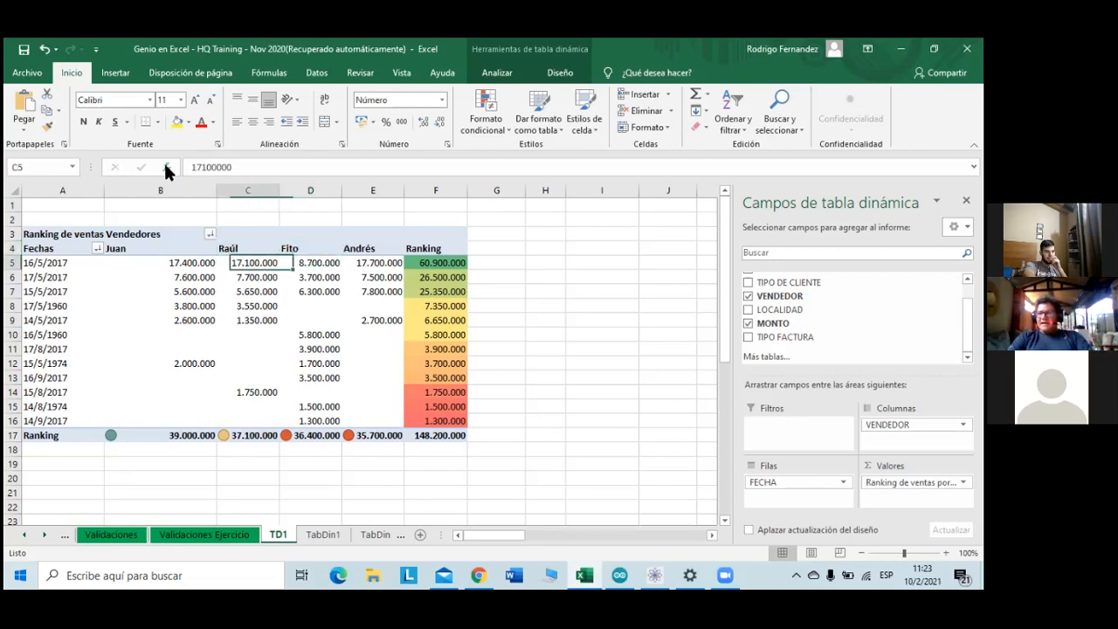
key(Up)
key(Right)
key(Down)
key(Left)
key(Up)
key(Right)
key(Down)
key(Left)
key(Up)
key(Right)
key(Down)
key(Left)
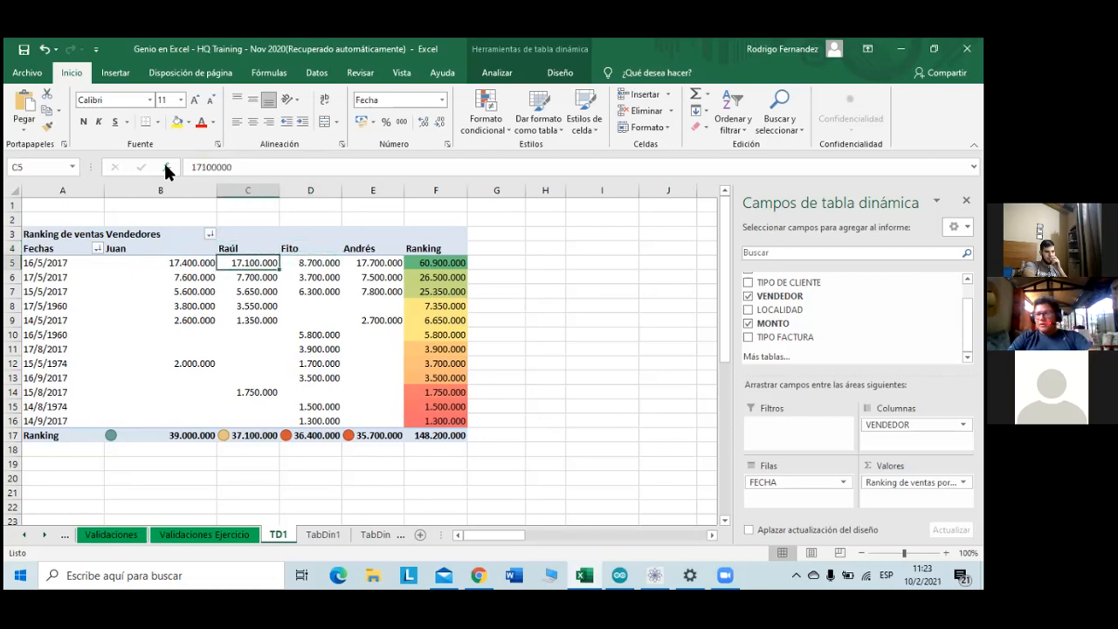
key(Up)
key(Right)
key(Down)
key(Left)
key(Up)
key(Right)
key(Down)
key(Up)
key(Left)
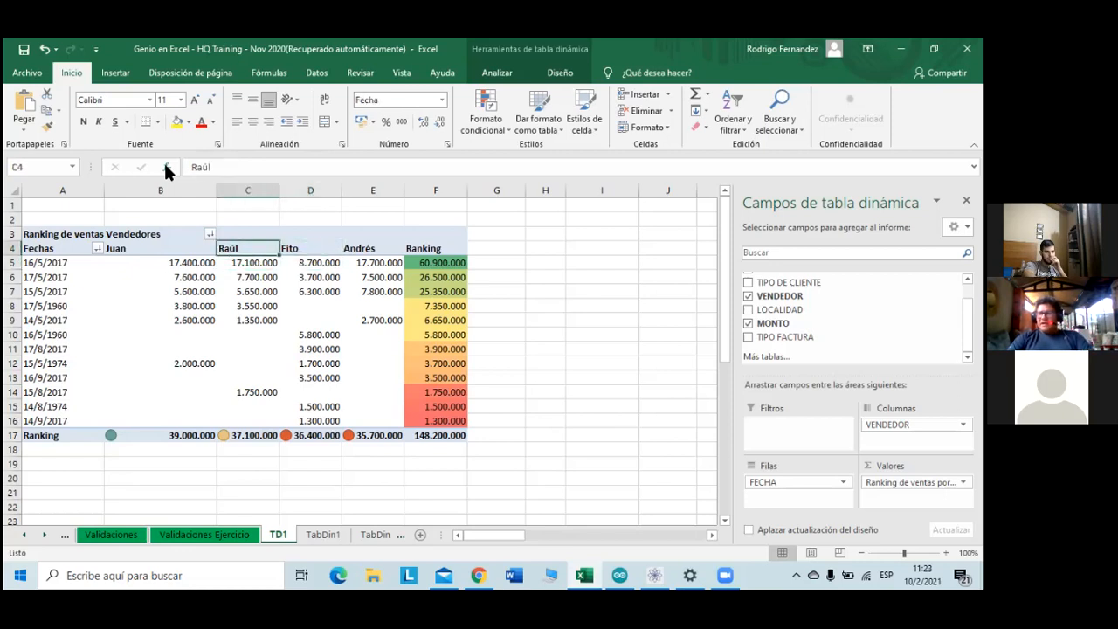
key(Right)
key(Right)
key(Down)
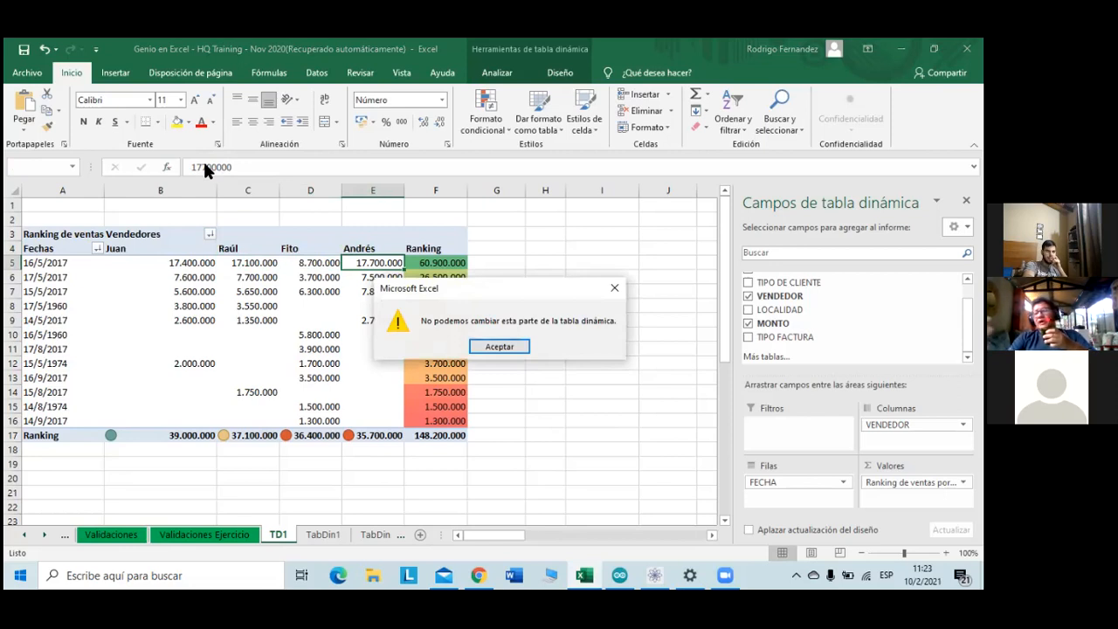
click(490, 346)
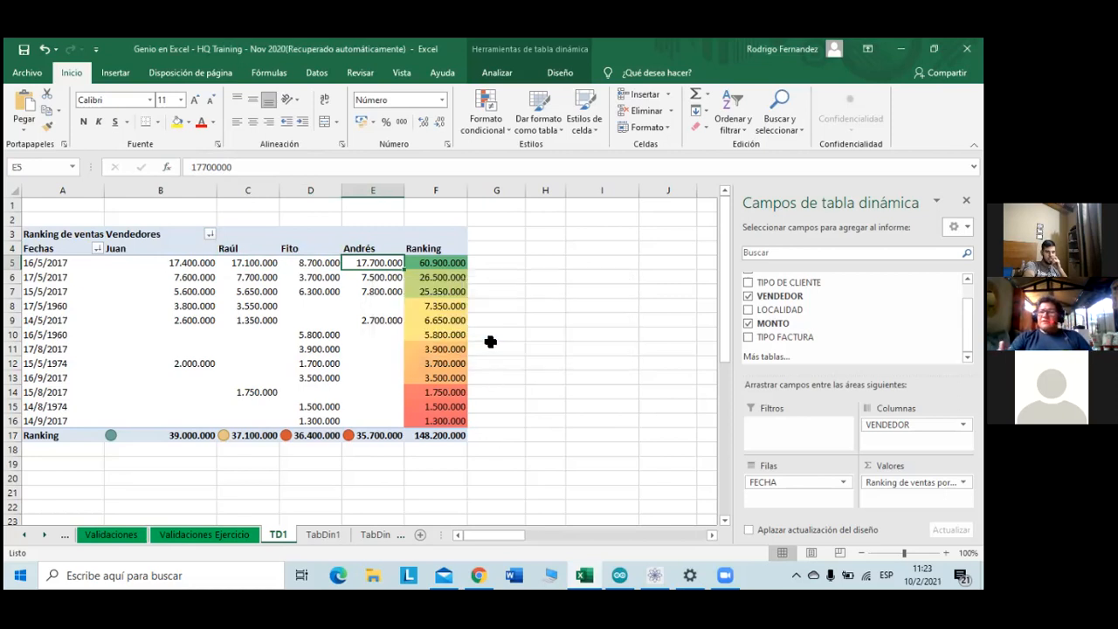
key(Left)
key(Down)
key(Up)
key(Down)
key(Right)
key(Up)
key(Left)
key(Down)
key(Right)
key(Up)
key(Left)
key(Right)
key(Left)
key(Down)
key(Right)
key(Up)
key(Left)
key(Down)
key(Right)
key(Up)
key(Left)
key(Down)
key(Right)
key(Up)
key(Left)
key(Down)
key(Right)
key(Up)
key(Left)
key(Right)
key(Down)
key(Left)
key(Up)
key(Right)
key(Right)
key(Right)
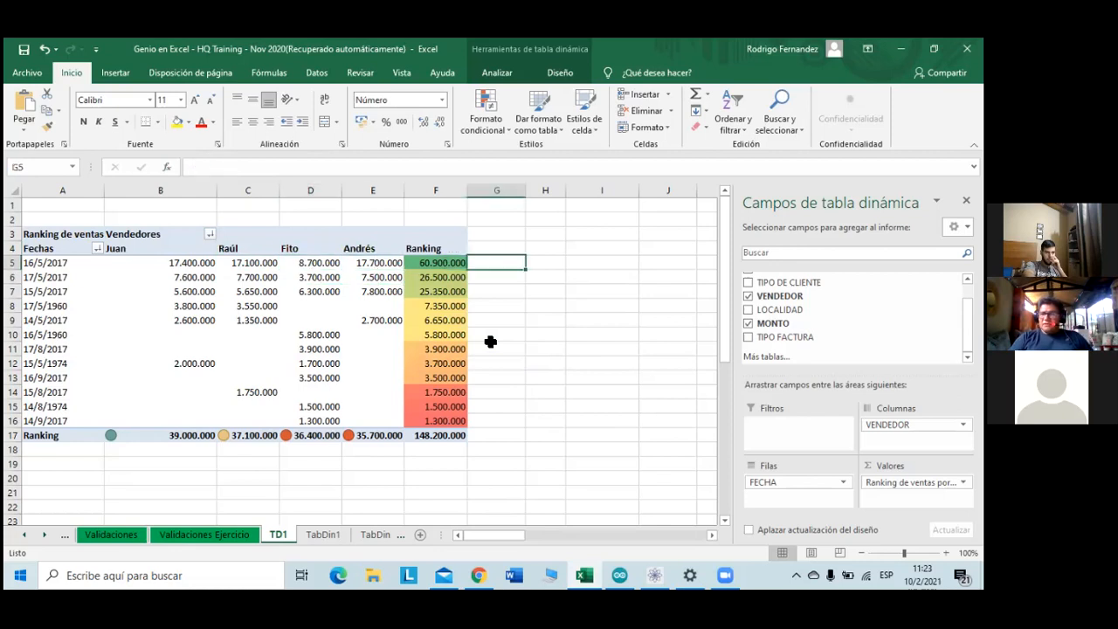
key(Left)
key(Left)
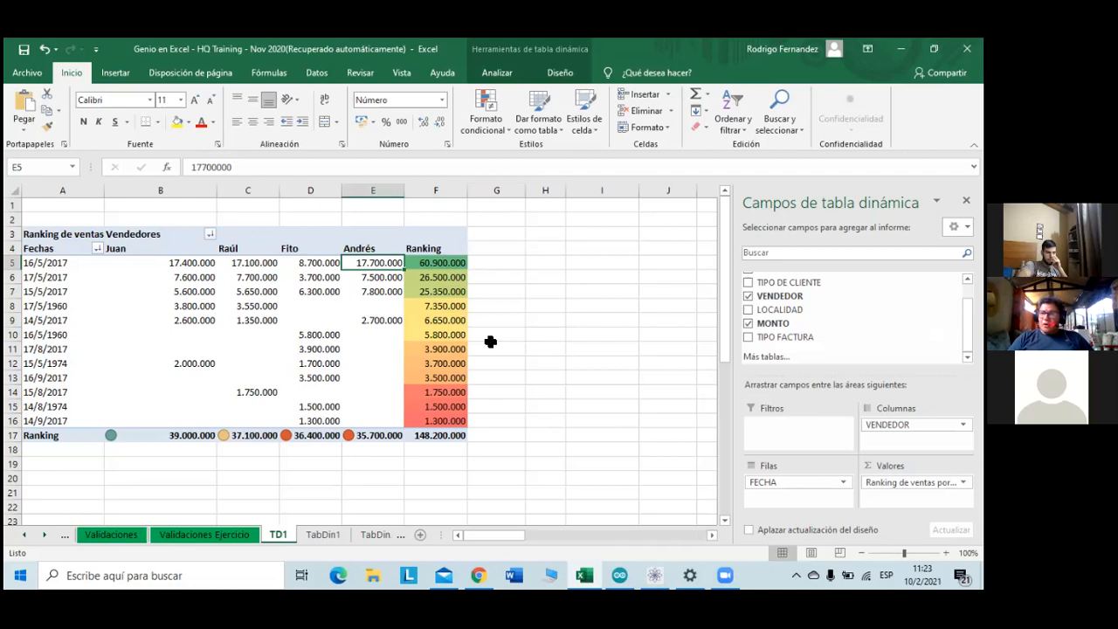
- Look through the VENDEDOR column of the source data on the TabDin1 sheet, down to its final block of rows
click(317, 535)
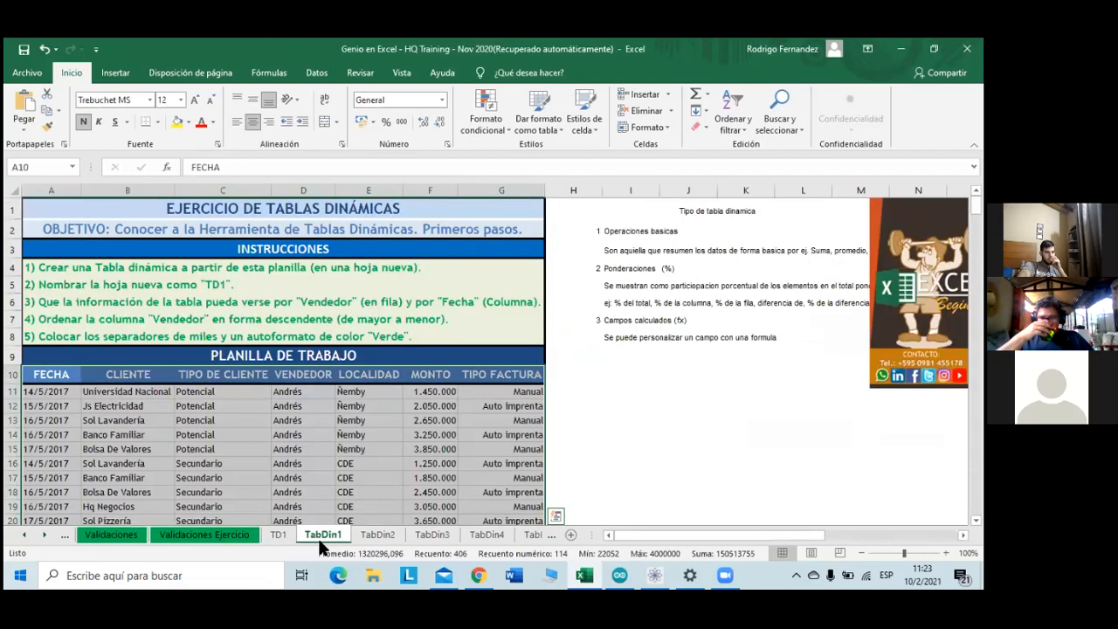
click(308, 451)
scroll(309, 451, down, 10)
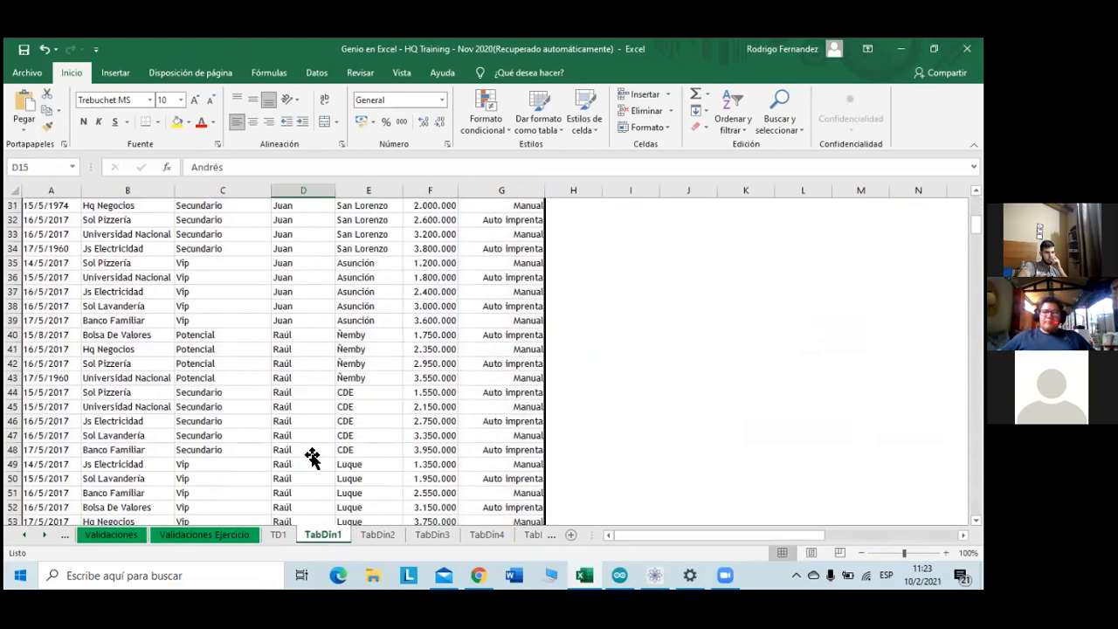
scroll(301, 428, down, 4)
drag(288, 405, 330, 531)
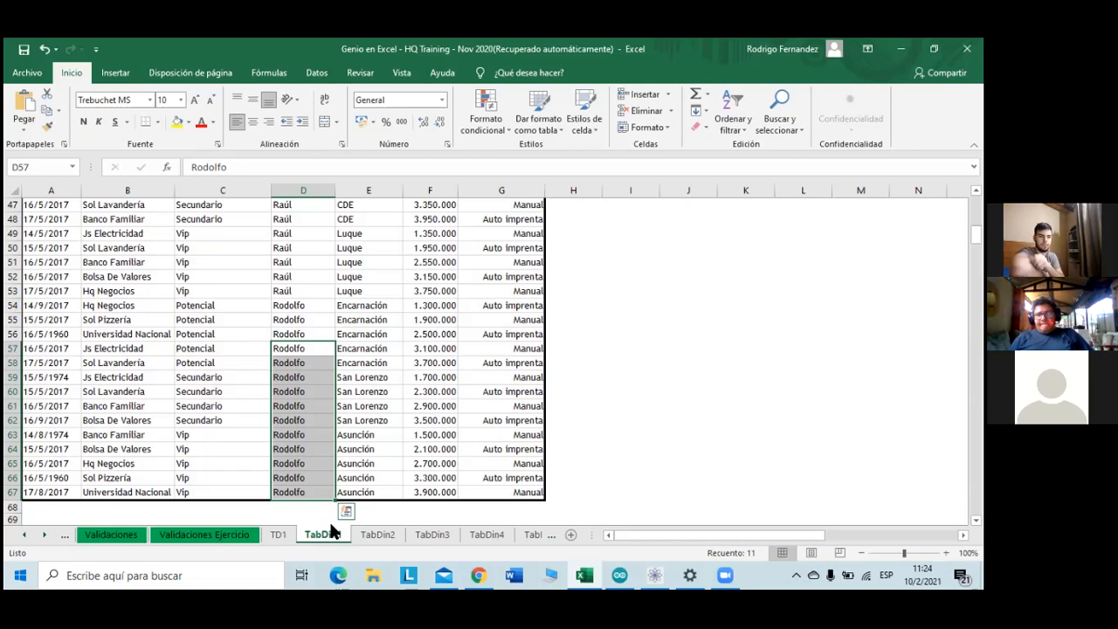
- Review instruction 5 on the TabDin1 sheet about thousands separators and the green autoformat
scroll(331, 519, up, 2)
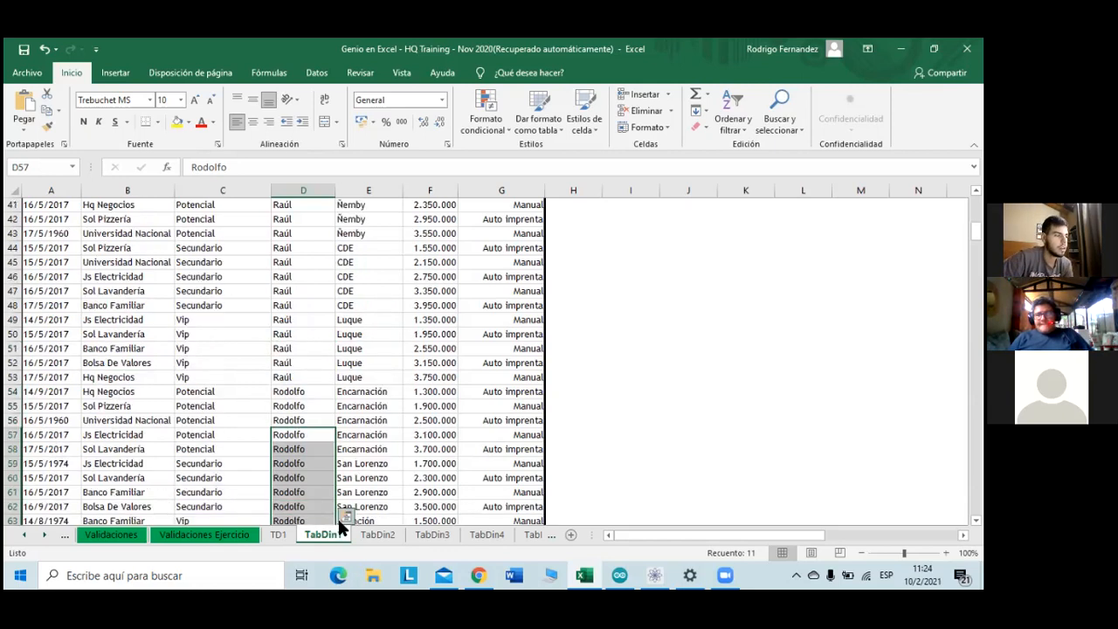
scroll(379, 317, up, 13)
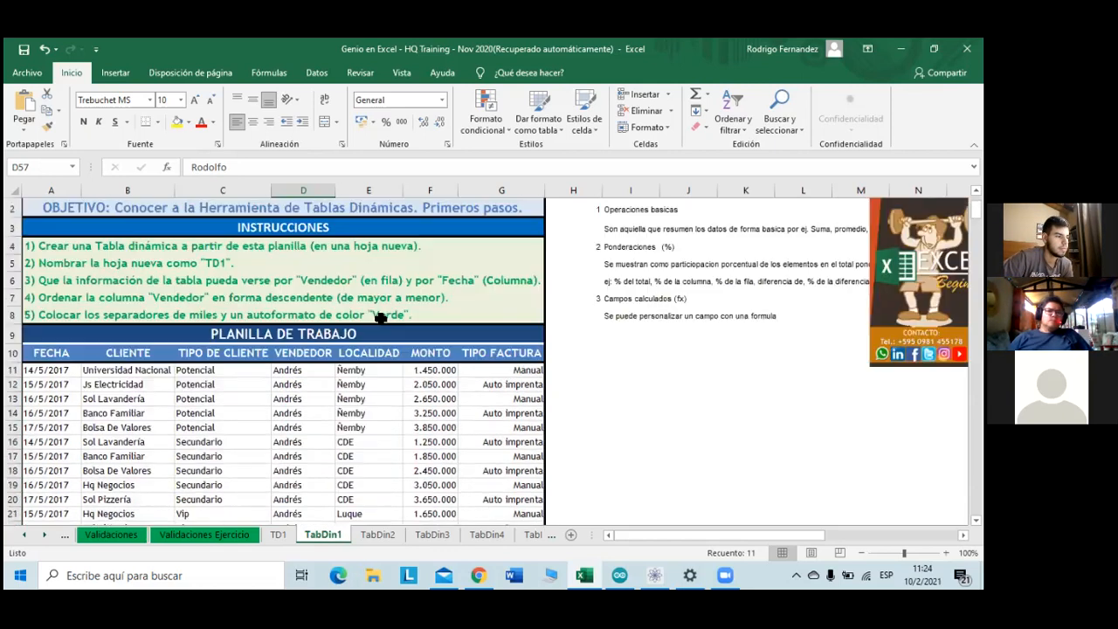
scroll(379, 317, up, 1)
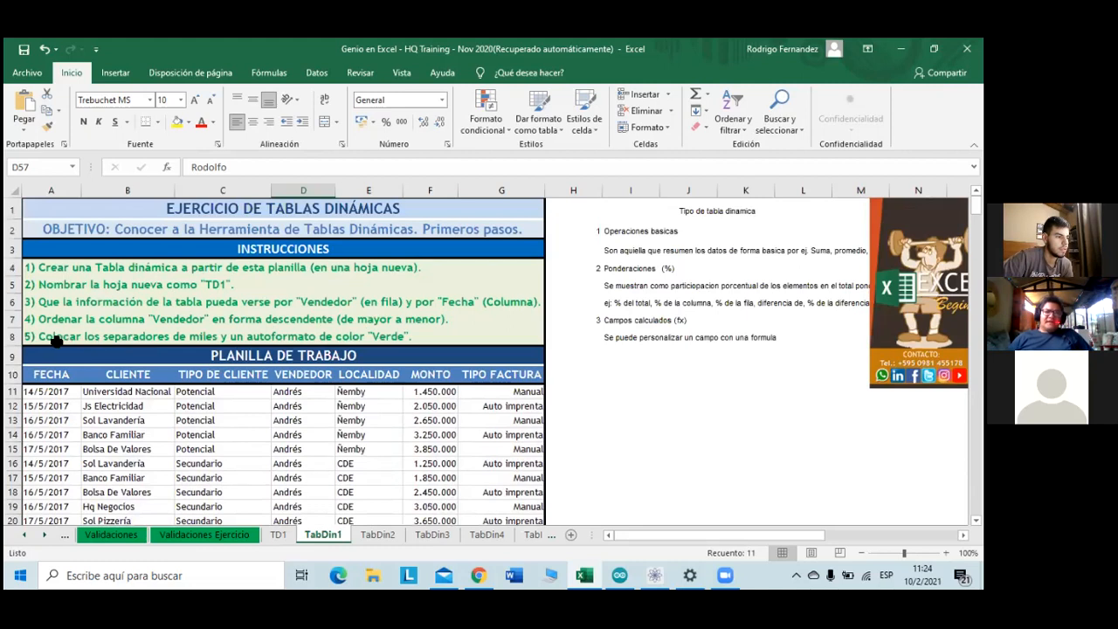
drag(58, 339, 166, 330)
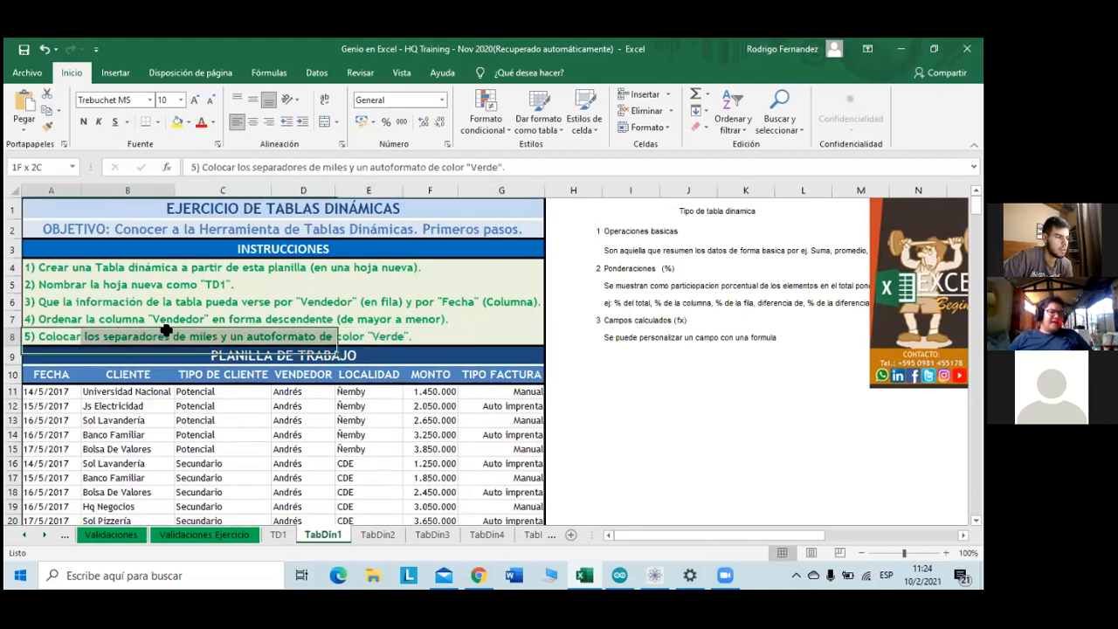
click(300, 333)
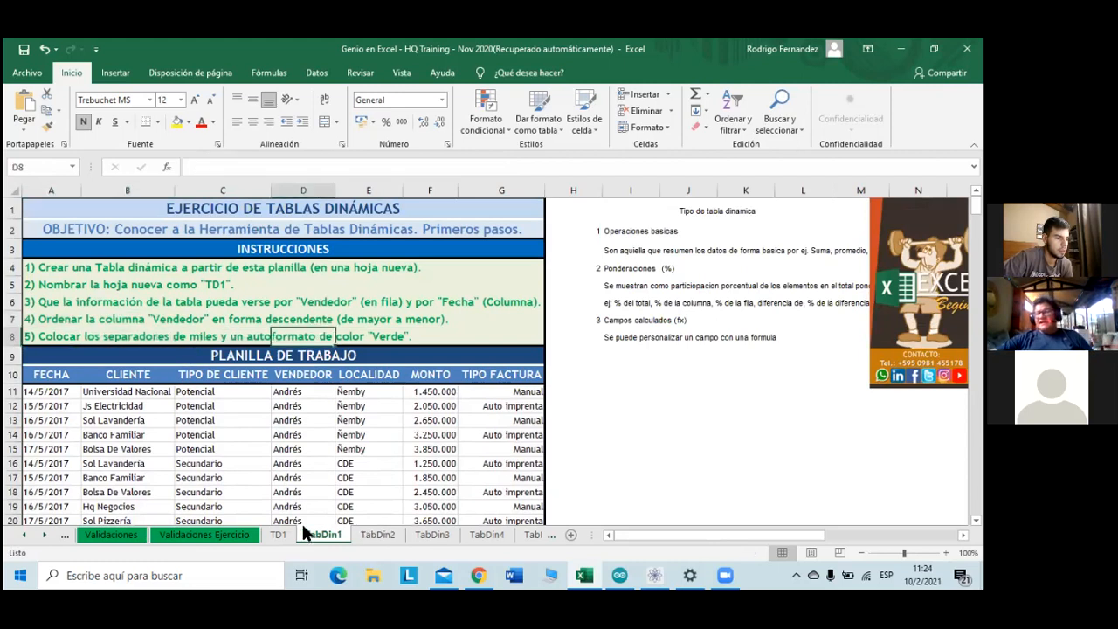
- Apply a medium green PivotTable style with solid green header rows and a plain white body to the ranking table on the TD1 sheet
click(278, 535)
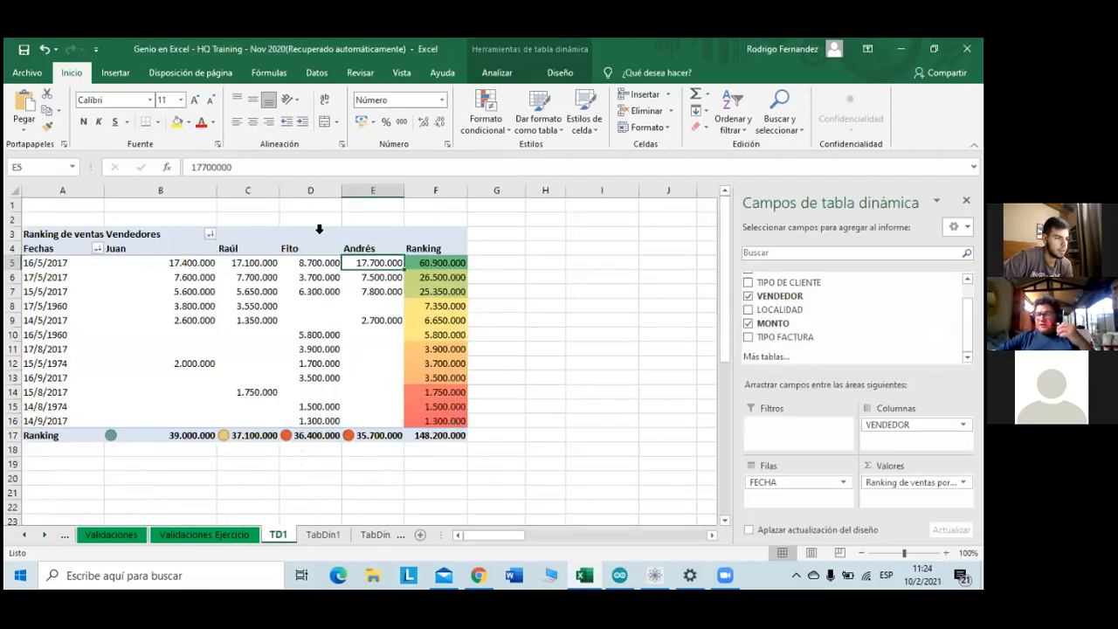
click(237, 234)
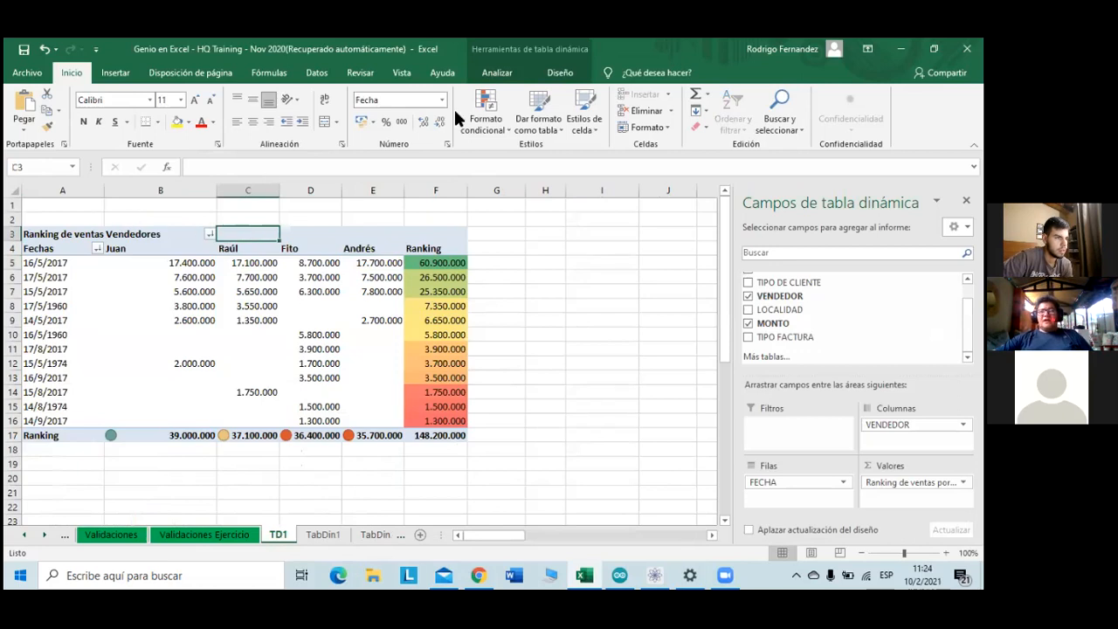
click(550, 74)
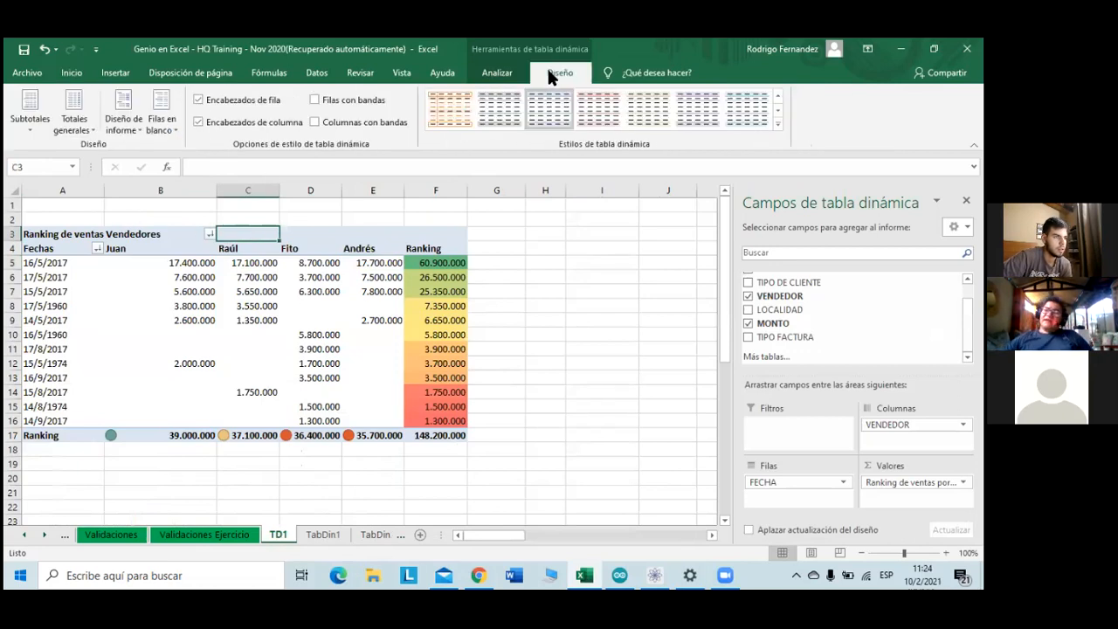
click(640, 126)
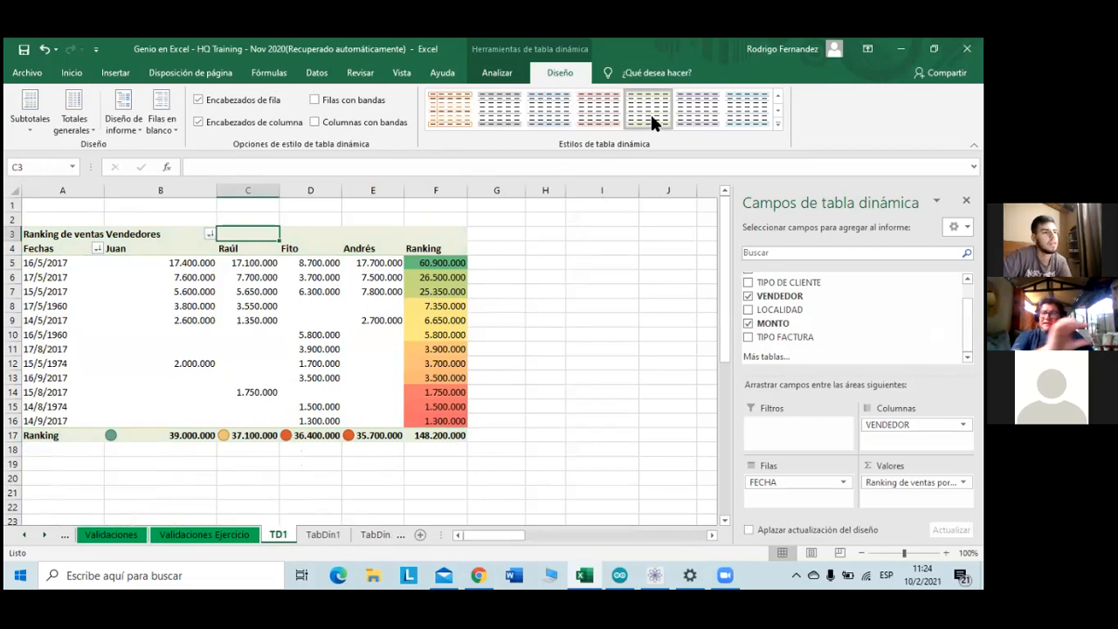
click(652, 115)
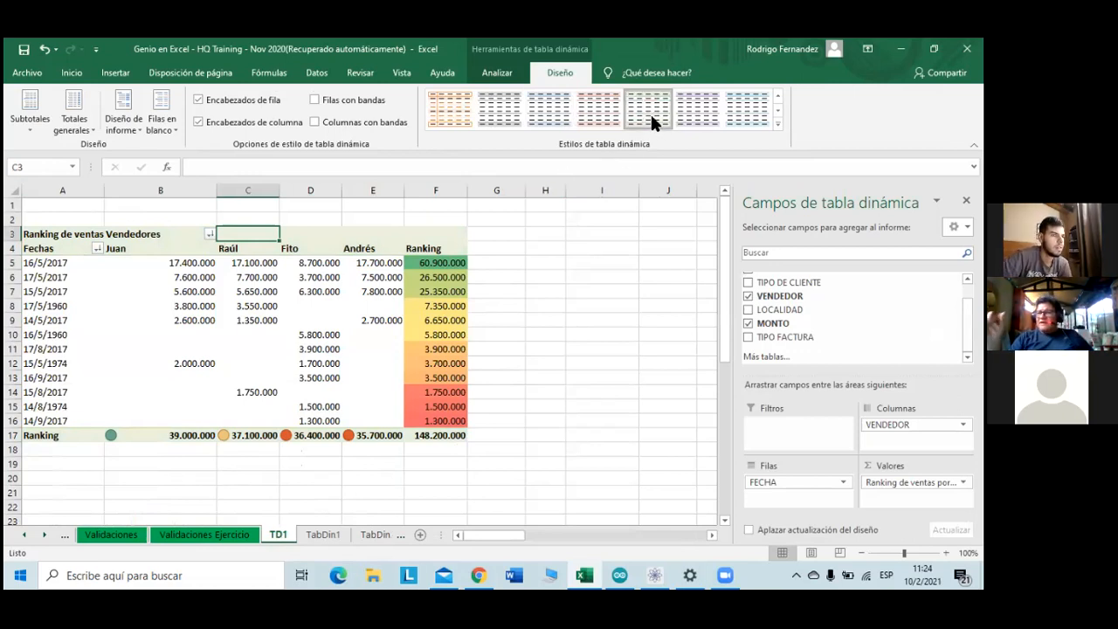
click(778, 123)
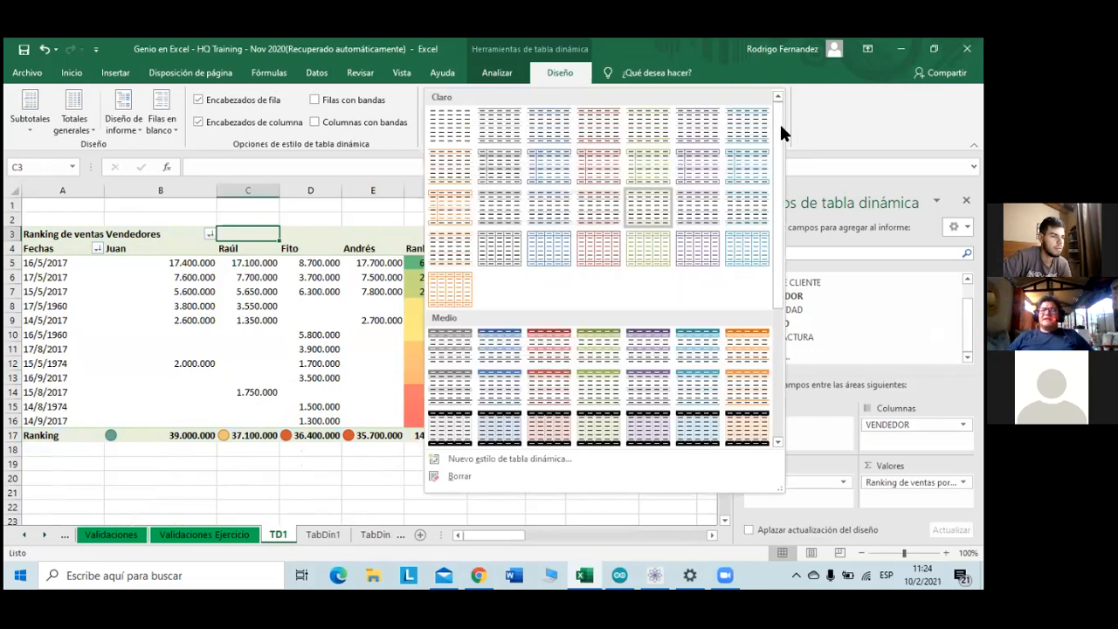
scroll(620, 231, down, 3)
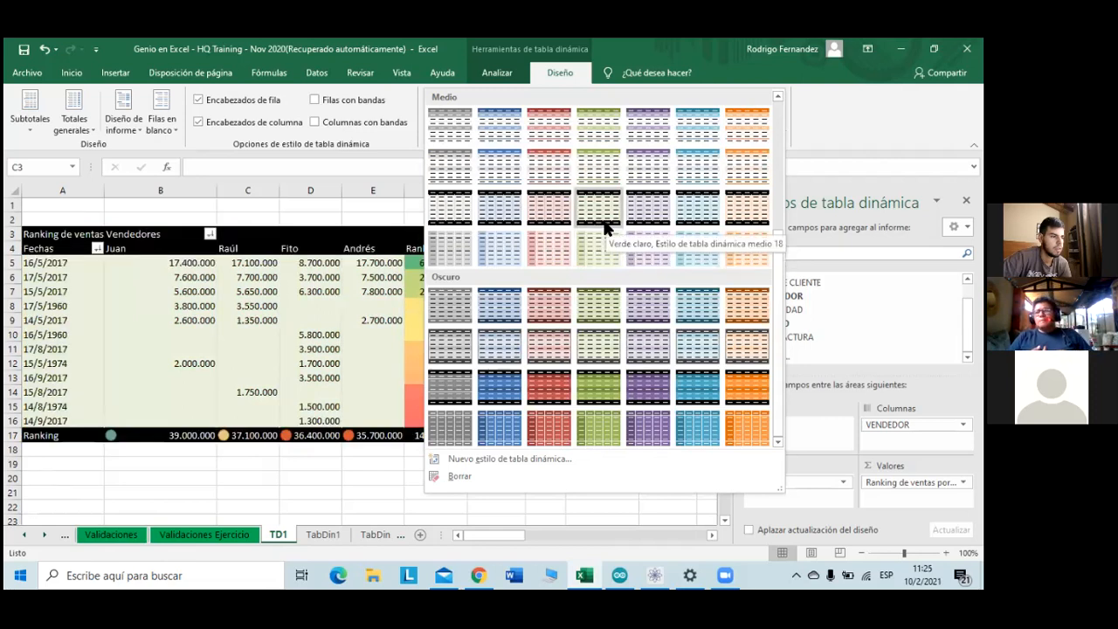
scroll(602, 218, up, 3)
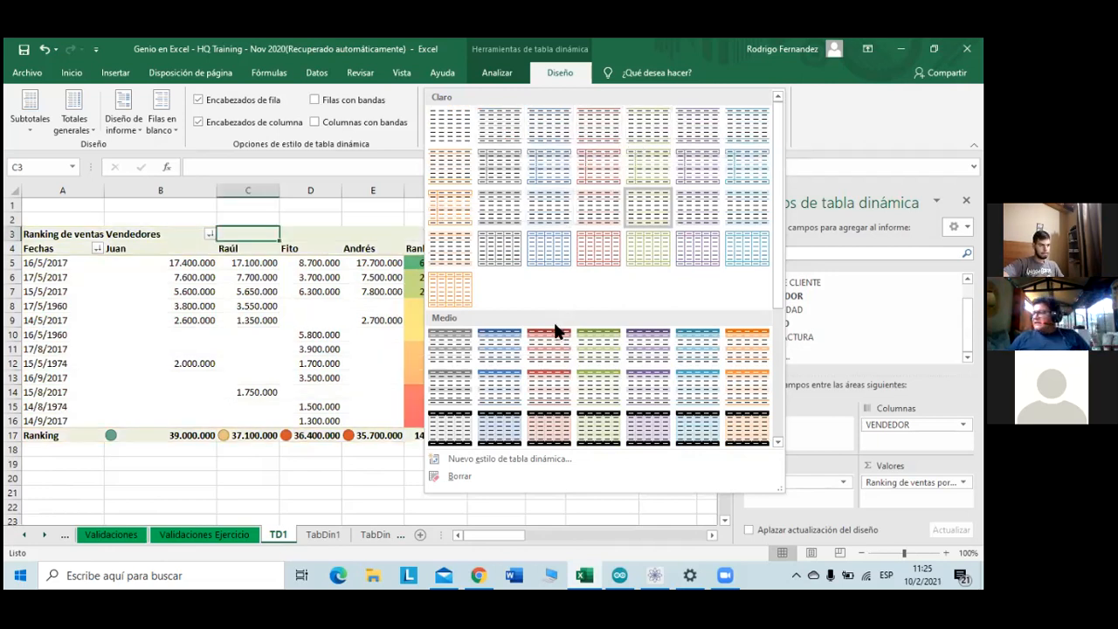
scroll(555, 330, down, 3)
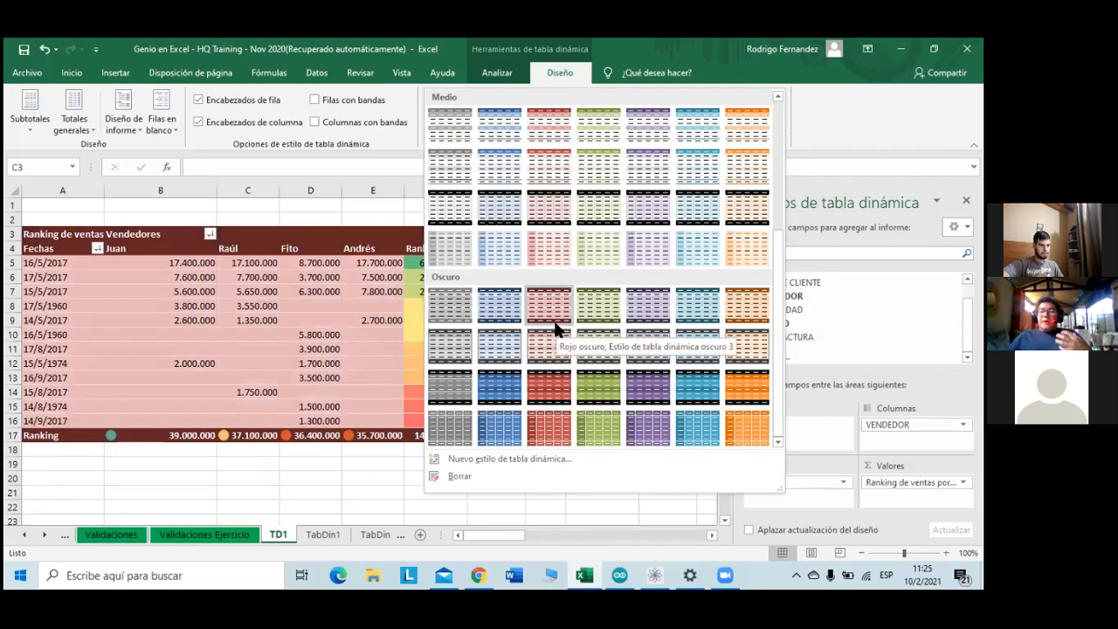
scroll(556, 330, up, 3)
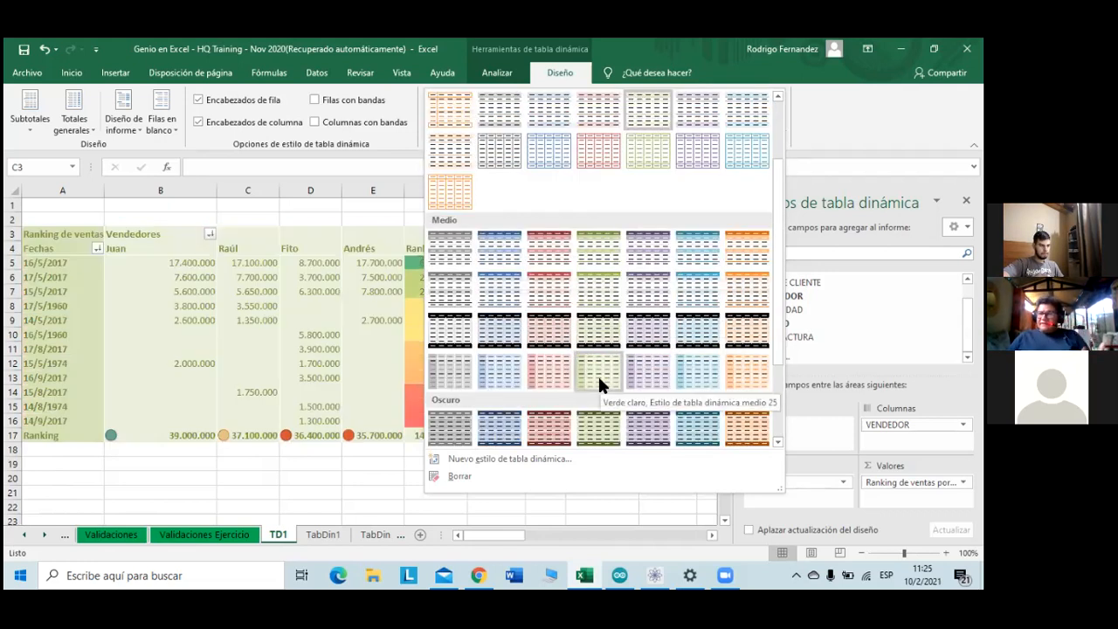
click(591, 303)
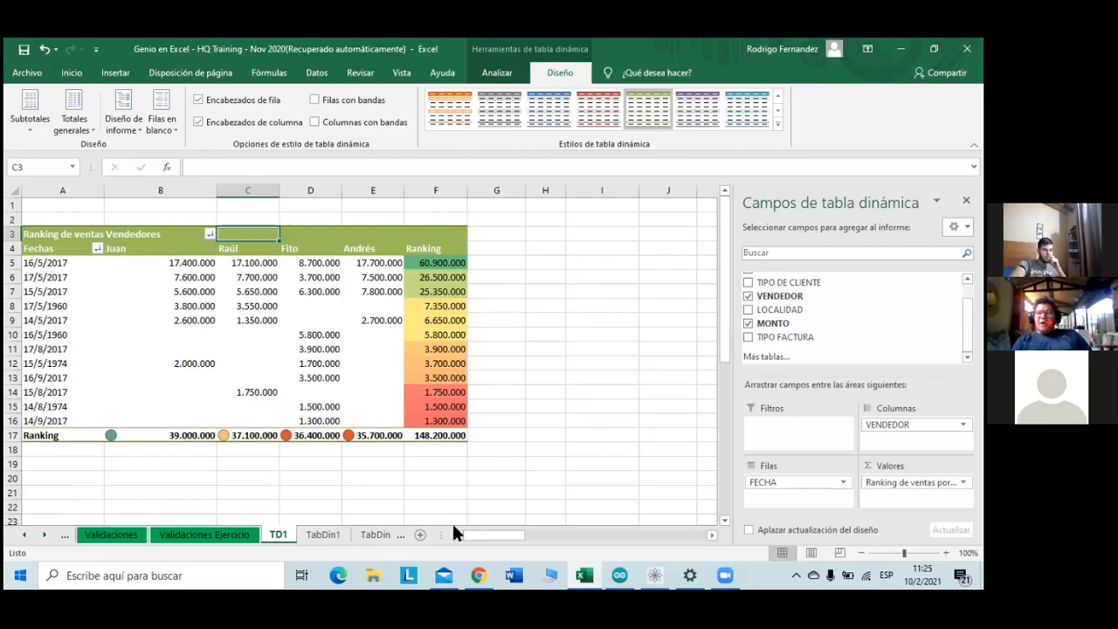
- Go to the TabDin2 sheet, review instruction 1 and select cell I12 as the location for the new PivotTable
click(387, 534)
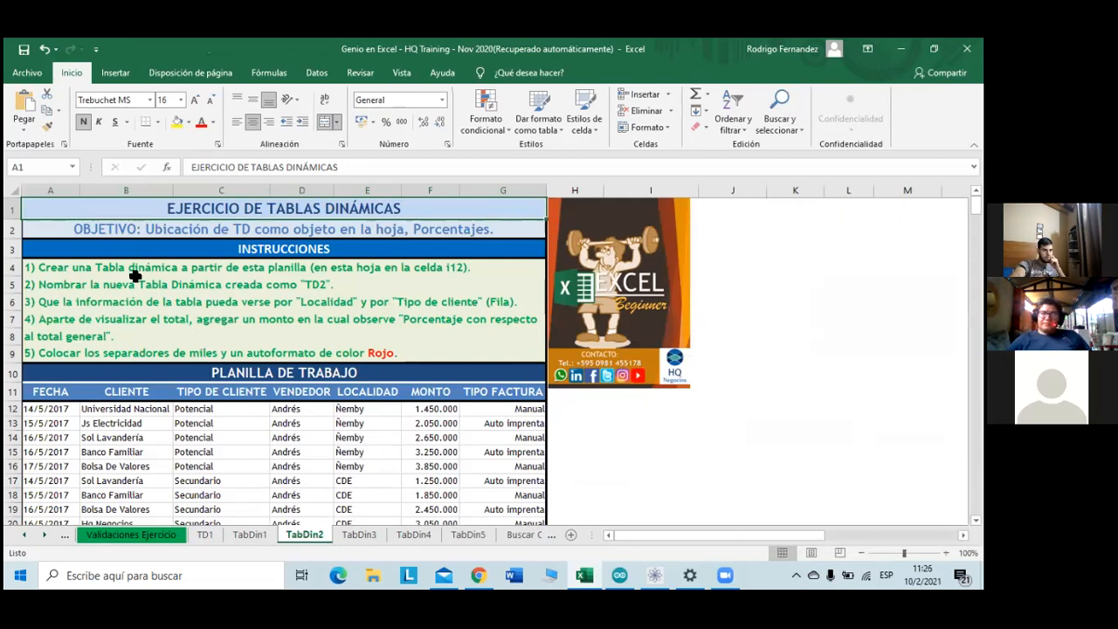
drag(39, 268, 472, 271)
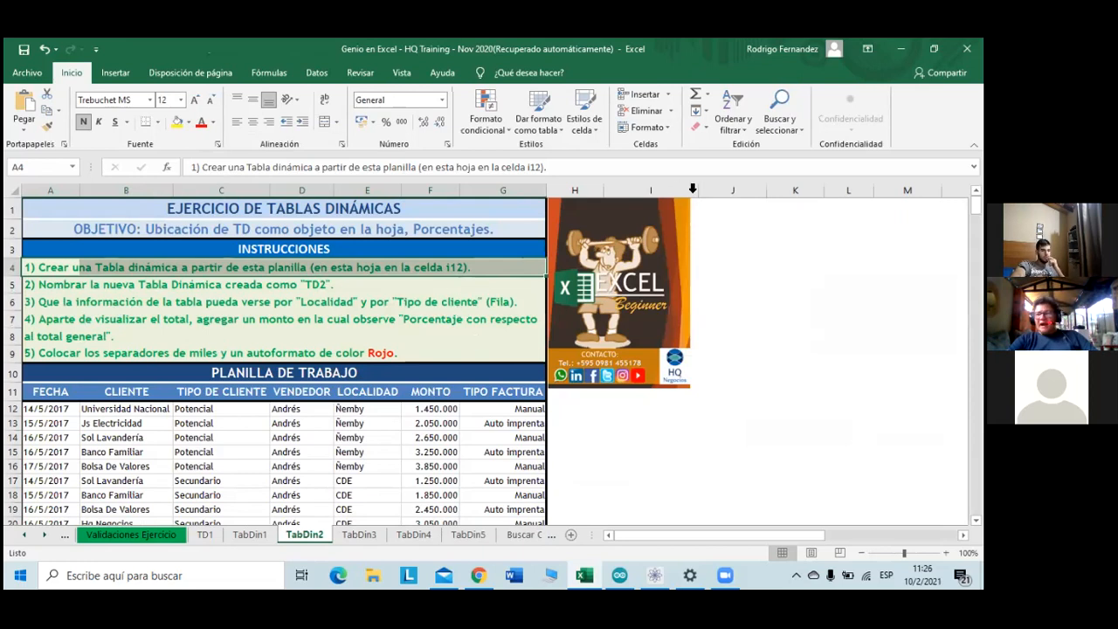
click(657, 421)
click(656, 405)
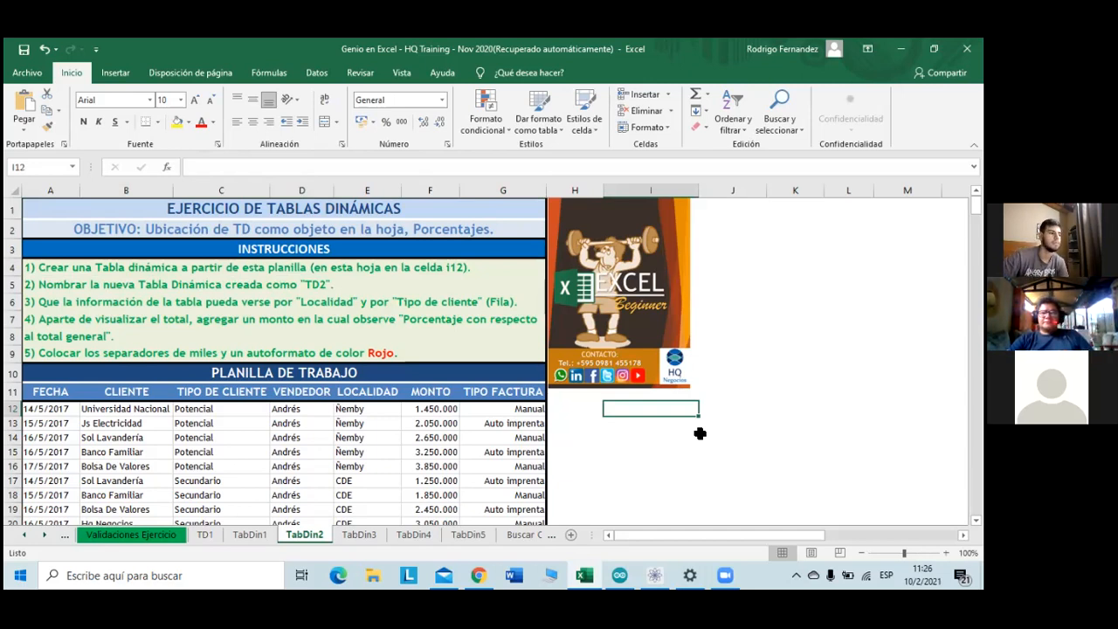
click(125, 74)
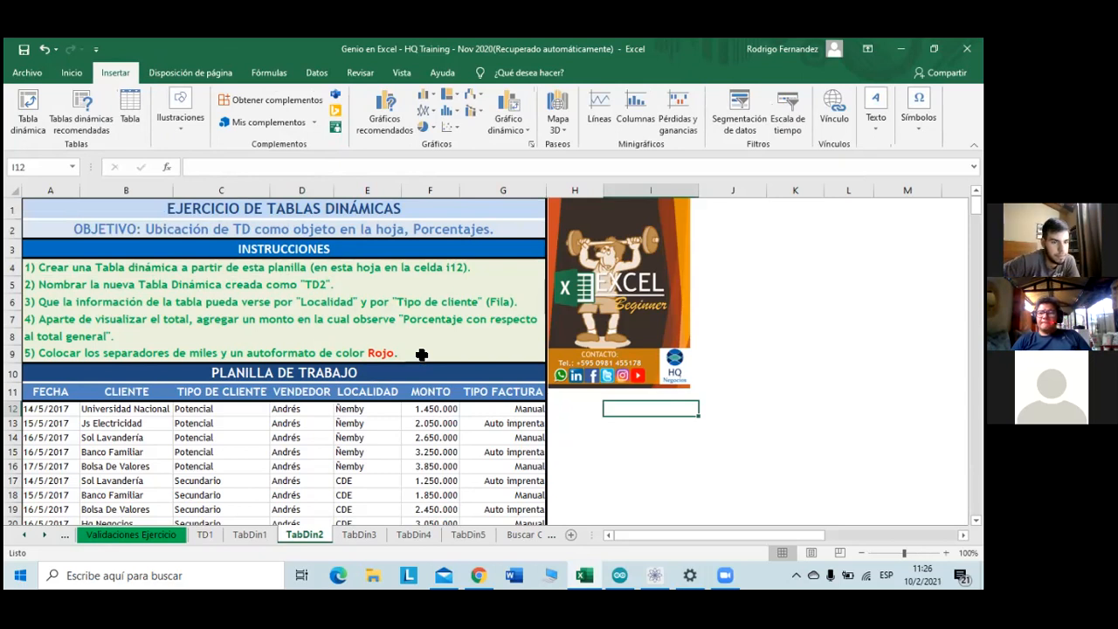
click(48, 109)
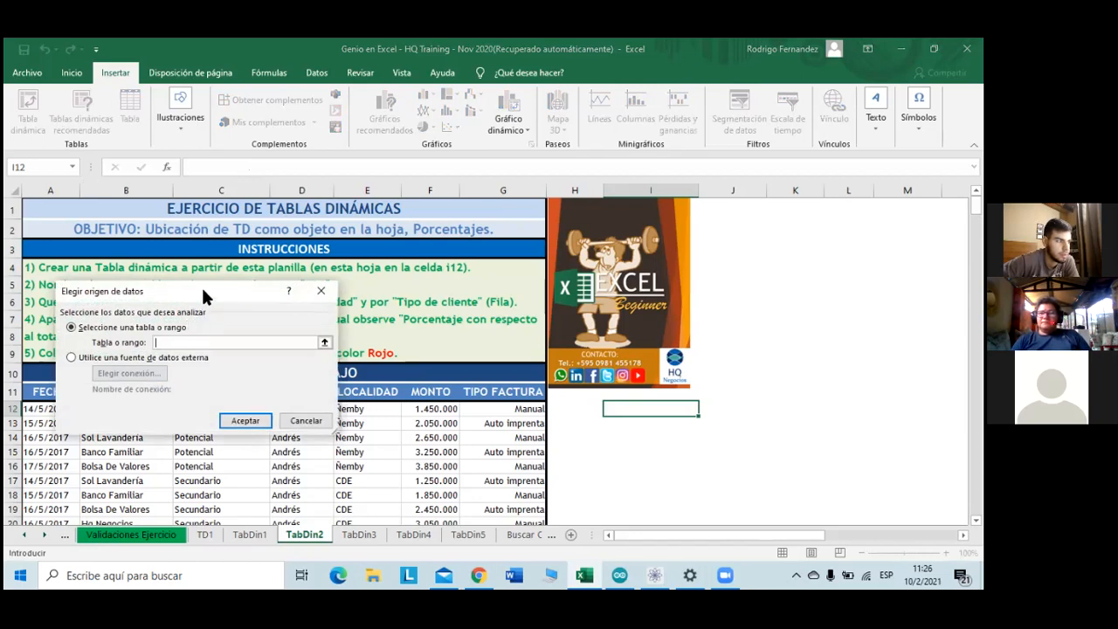
drag(202, 291, 204, 282)
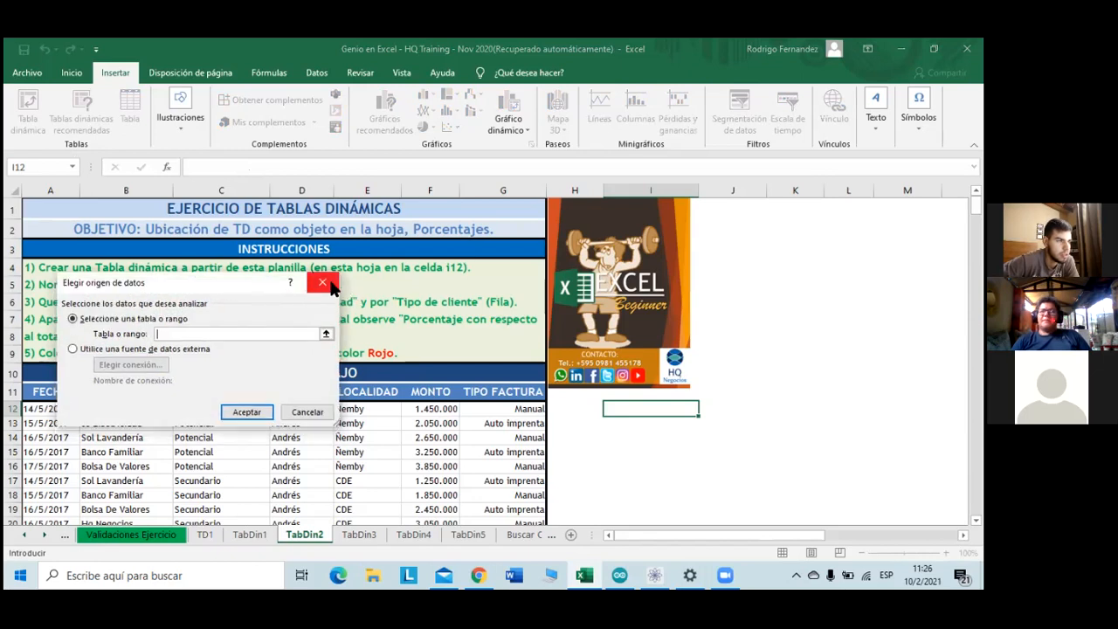
click(323, 282)
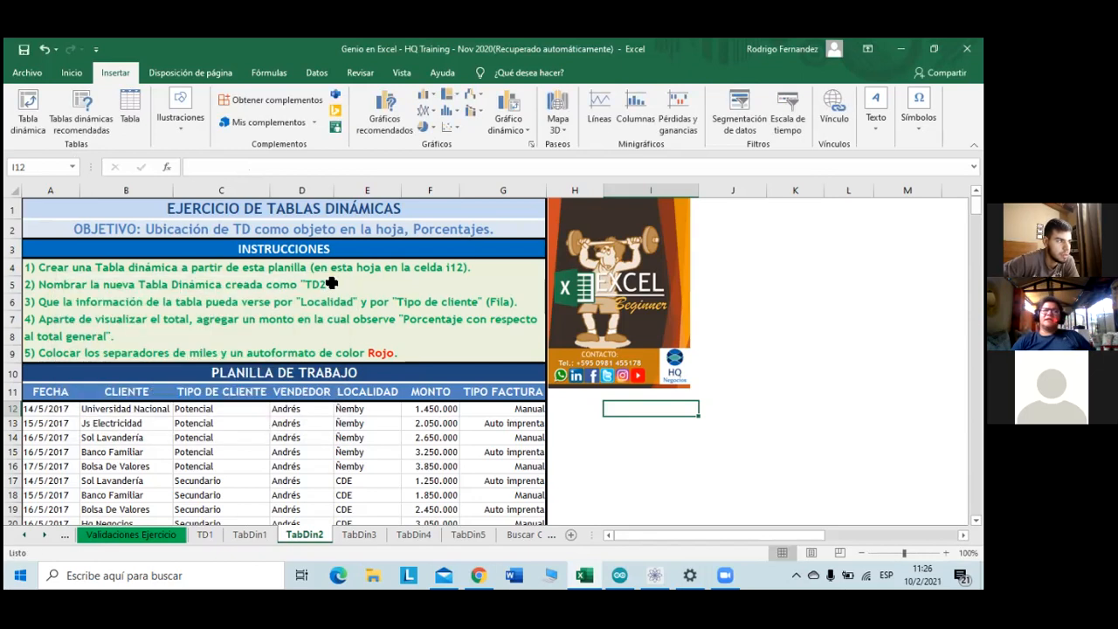
- Create a PivotTable from the worksheet range A11:G68 on the TabDin2 sheet, placed in cell I12 of the same sheet
click(40, 103)
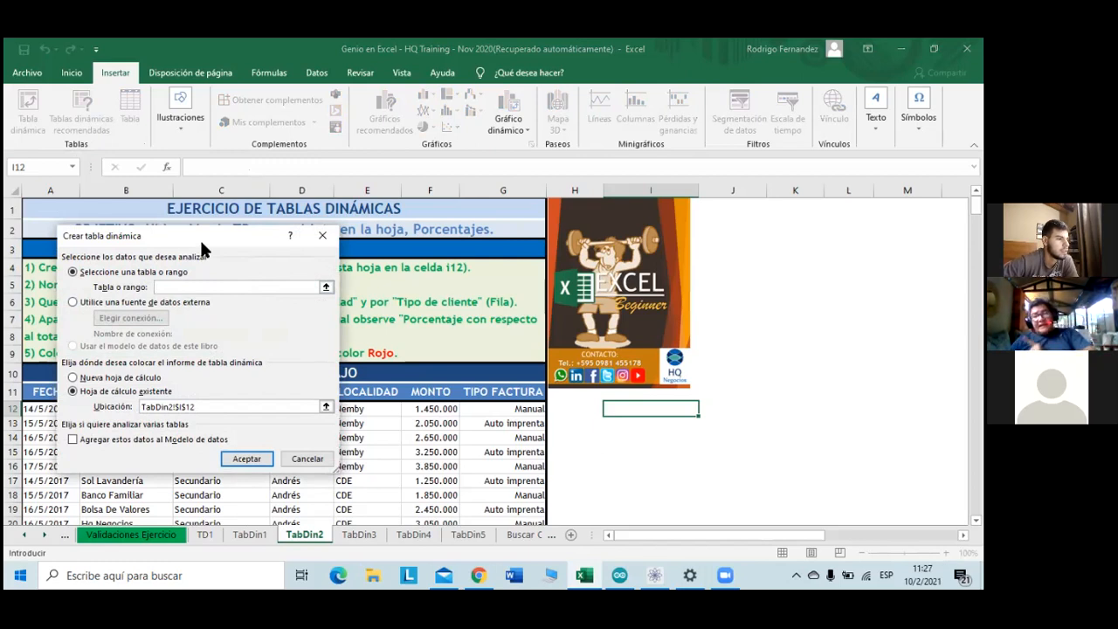
drag(199, 238, 648, 76)
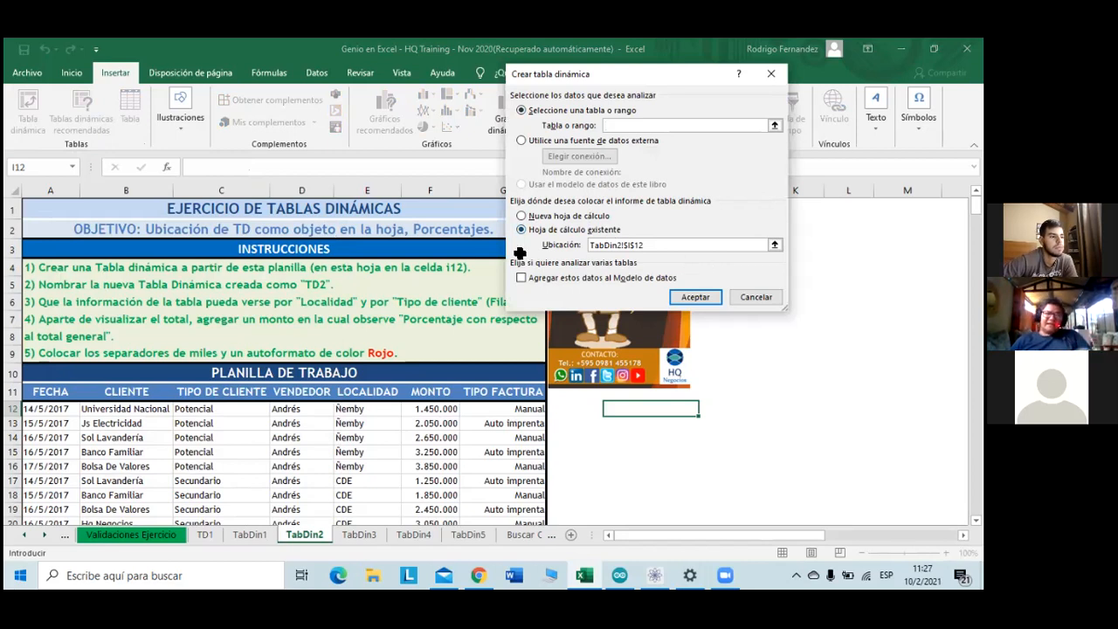
drag(43, 392, 524, 492)
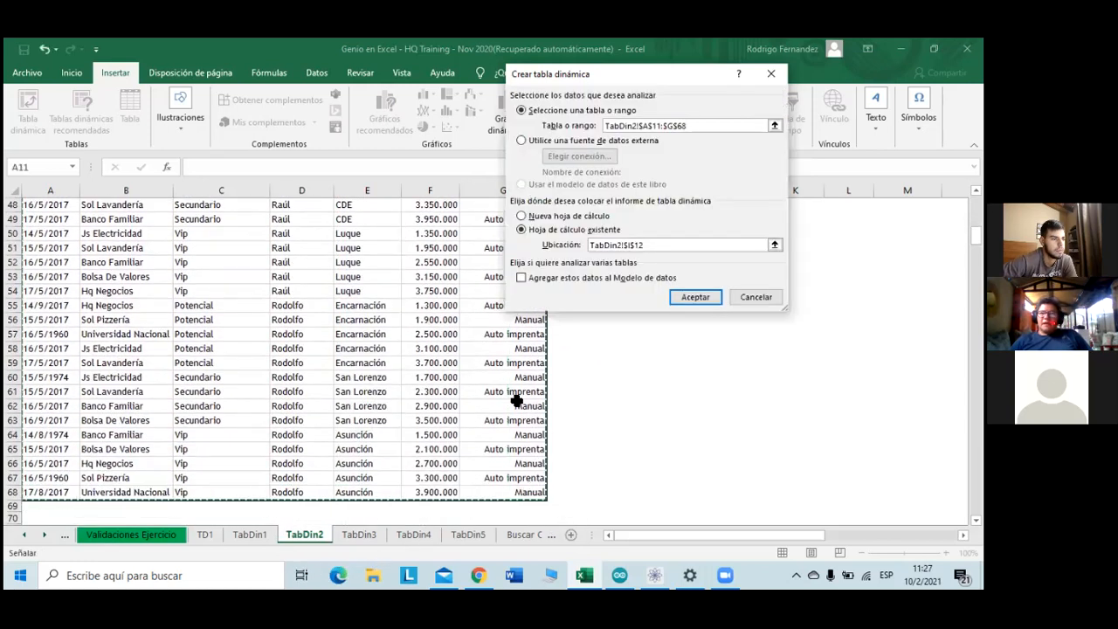
scroll(517, 401, up, 2)
scroll(517, 400, up, 13)
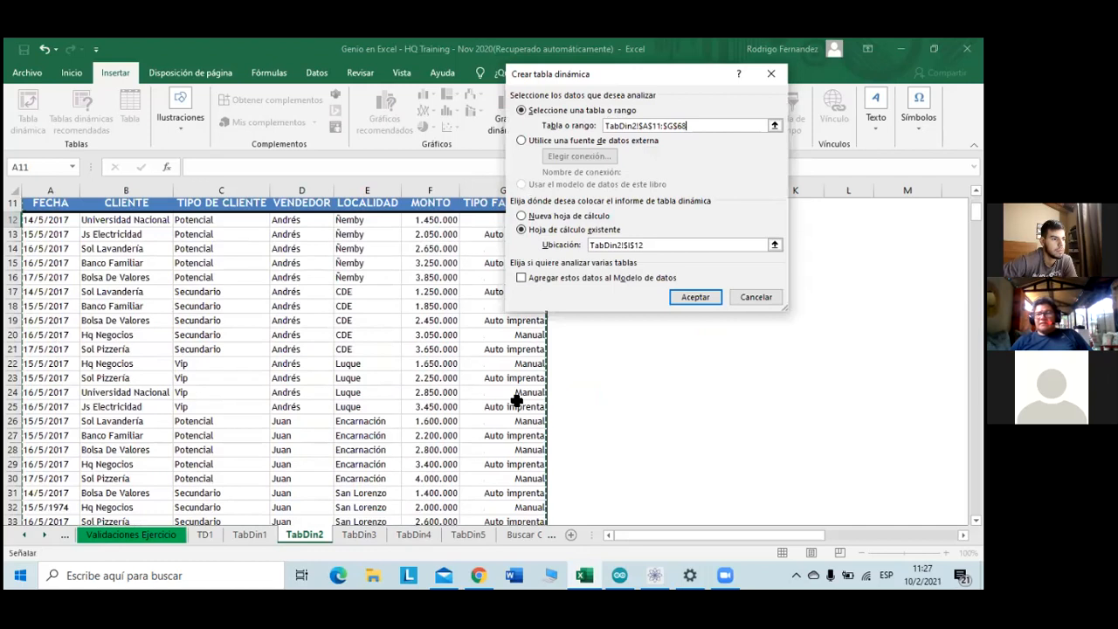
click(699, 298)
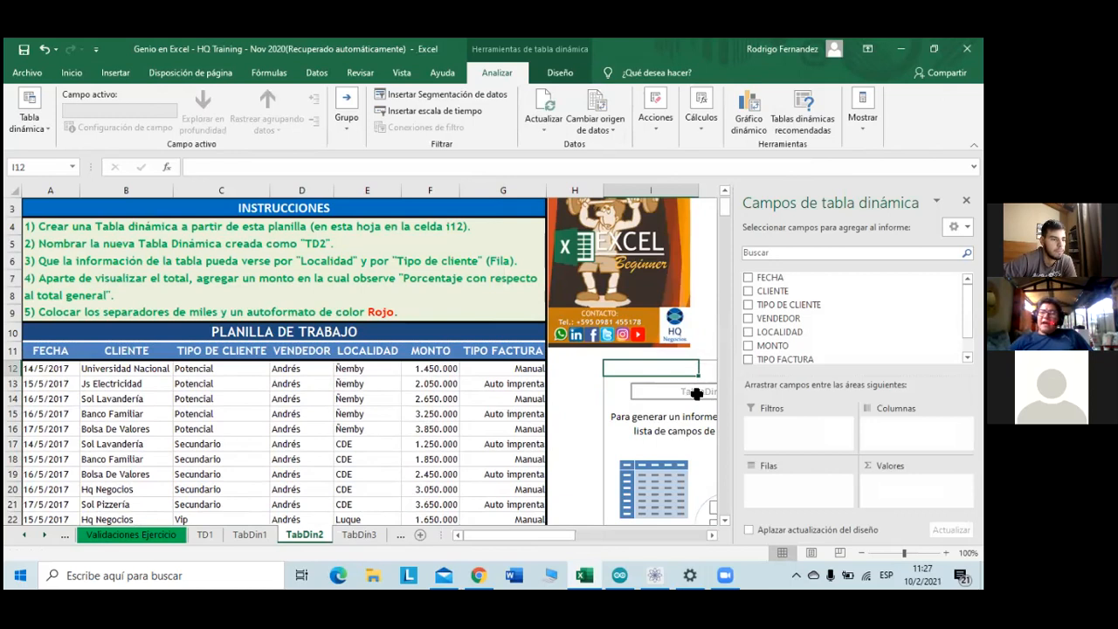
- Rename the new PivotTable on the TabDin2 sheet as TD2
drag(563, 535, 588, 535)
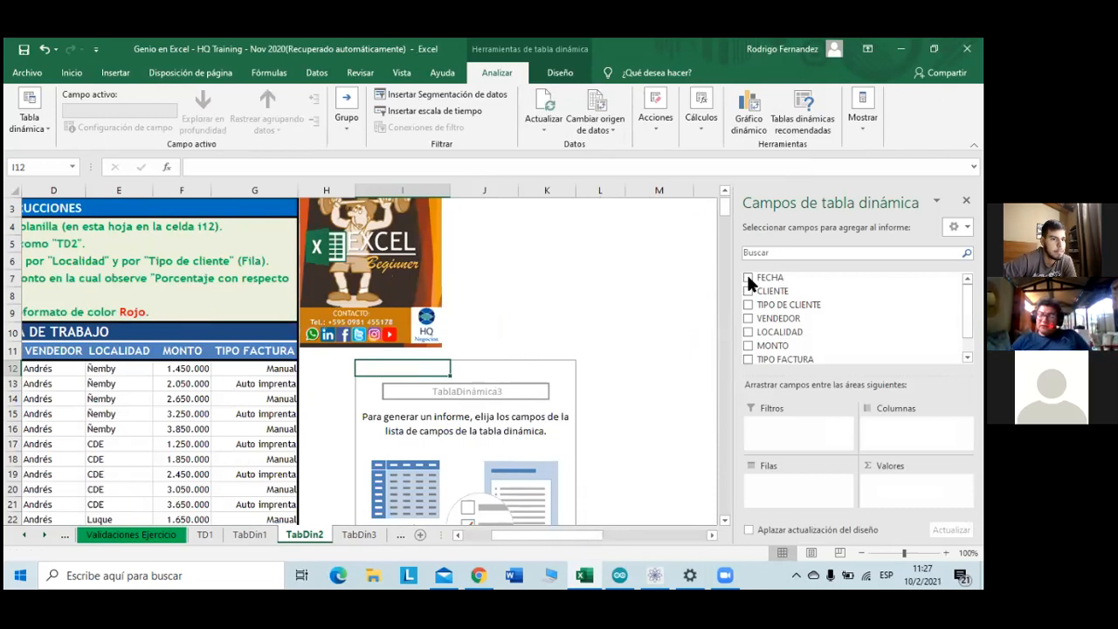
click(481, 395)
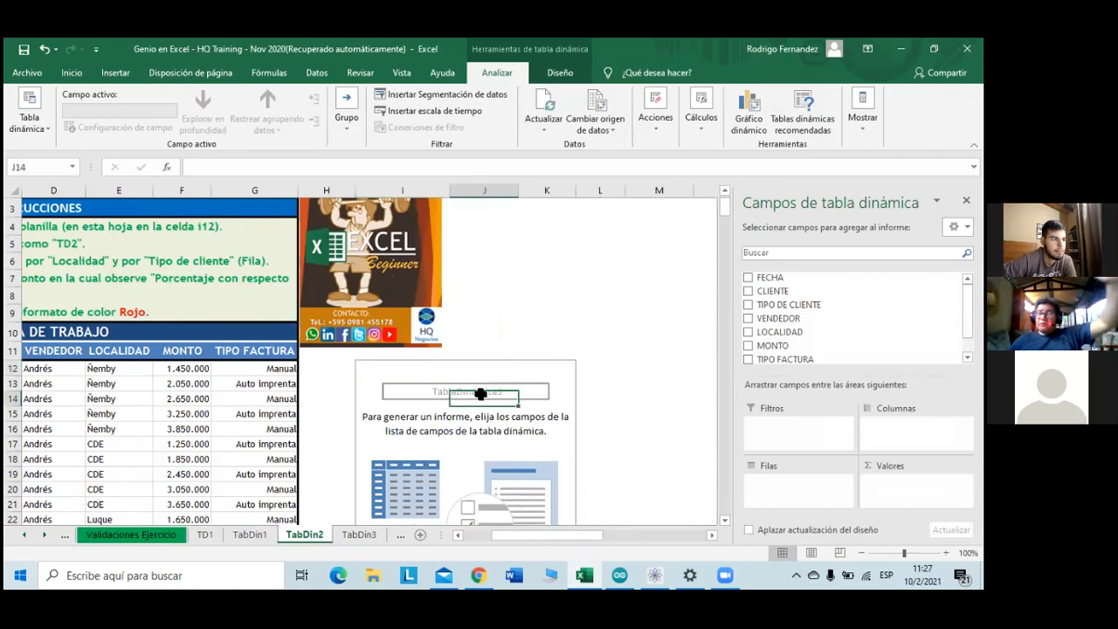
click(38, 124)
drag(10, 175, 82, 172)
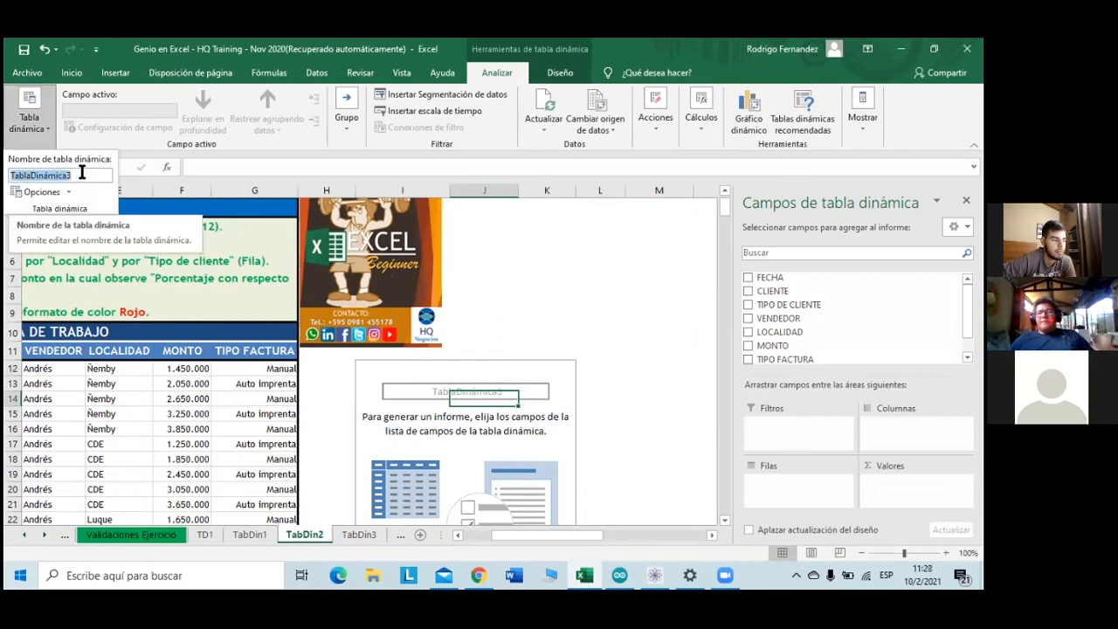
text(TD2)
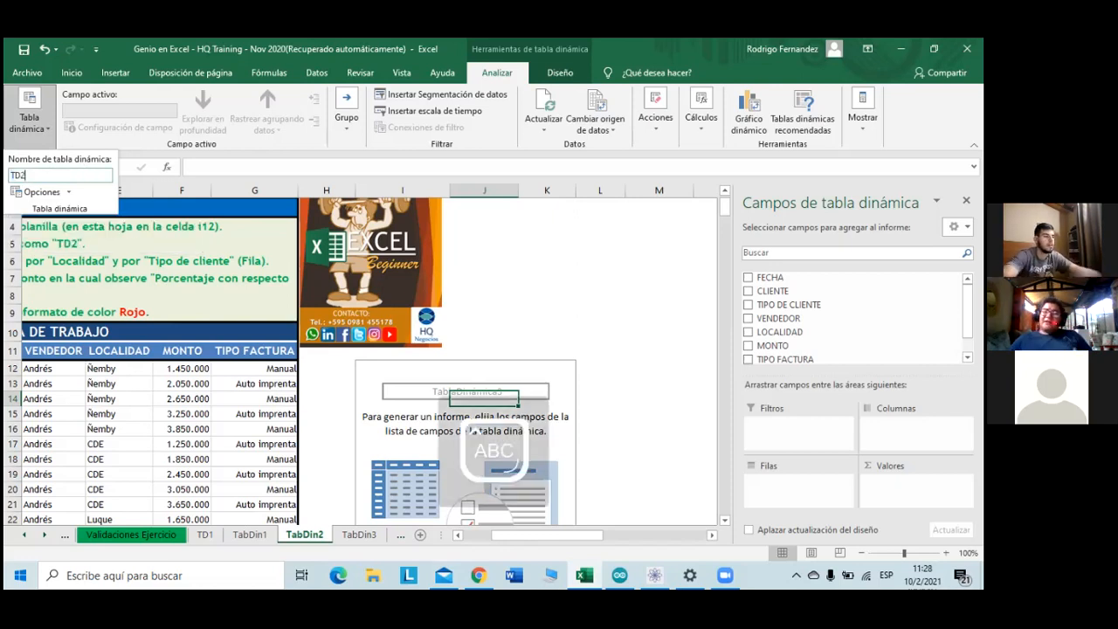
key(Return)
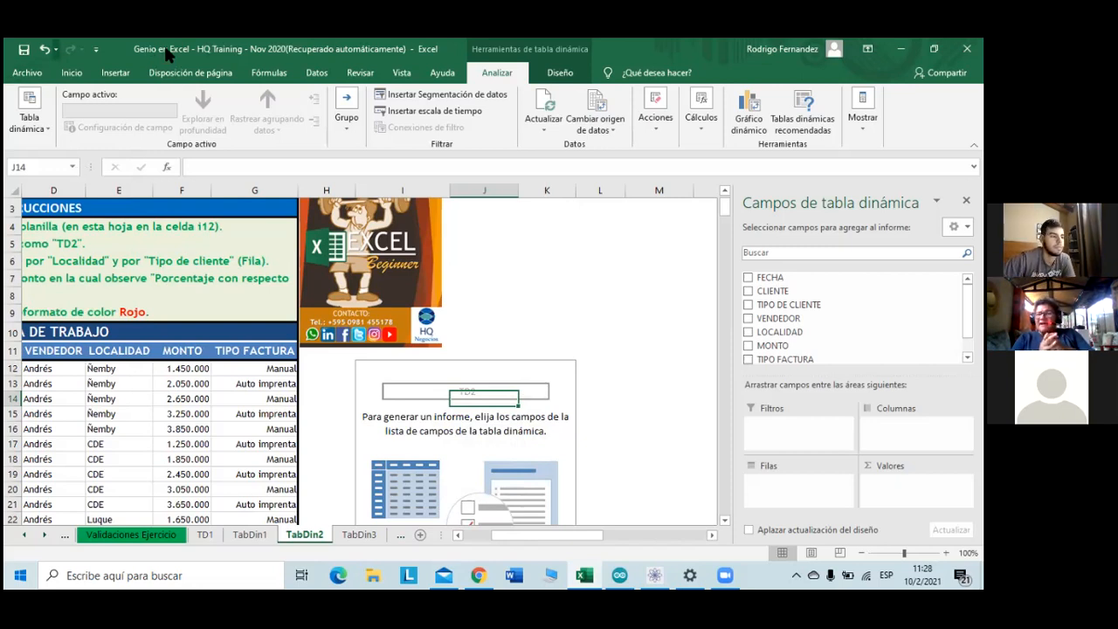
drag(468, 368, 449, 384)
scroll(471, 392, down, 2)
scroll(493, 397, down, 1)
scroll(493, 398, up, 3)
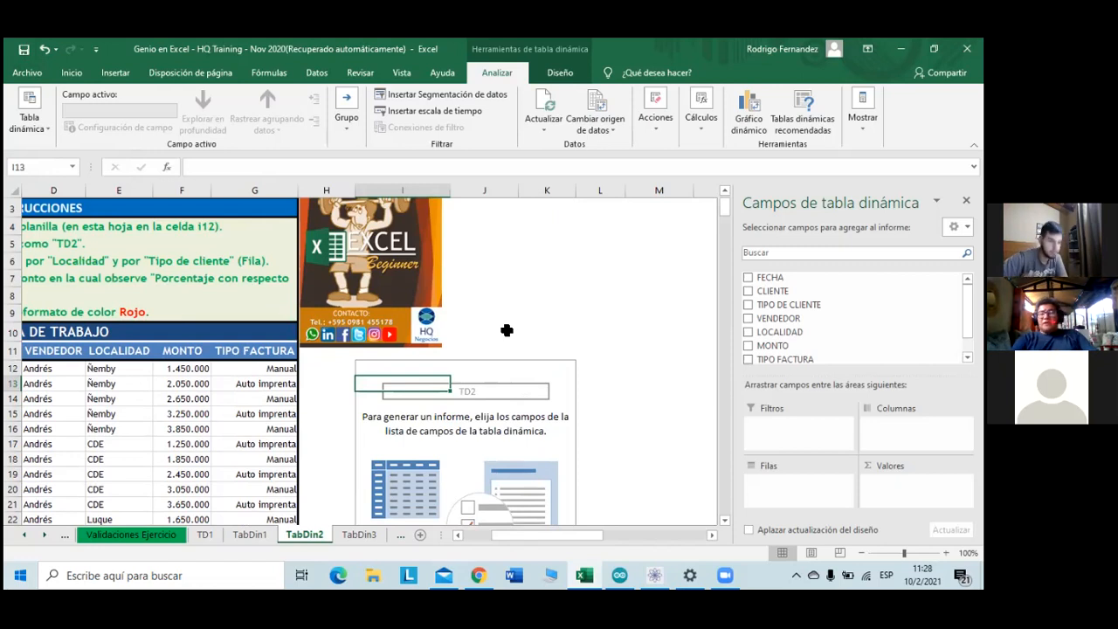
- Compare the PivotTable's name with instruction 2, looking it up in the name setting and in the PivotTable options
drag(528, 533, 442, 528)
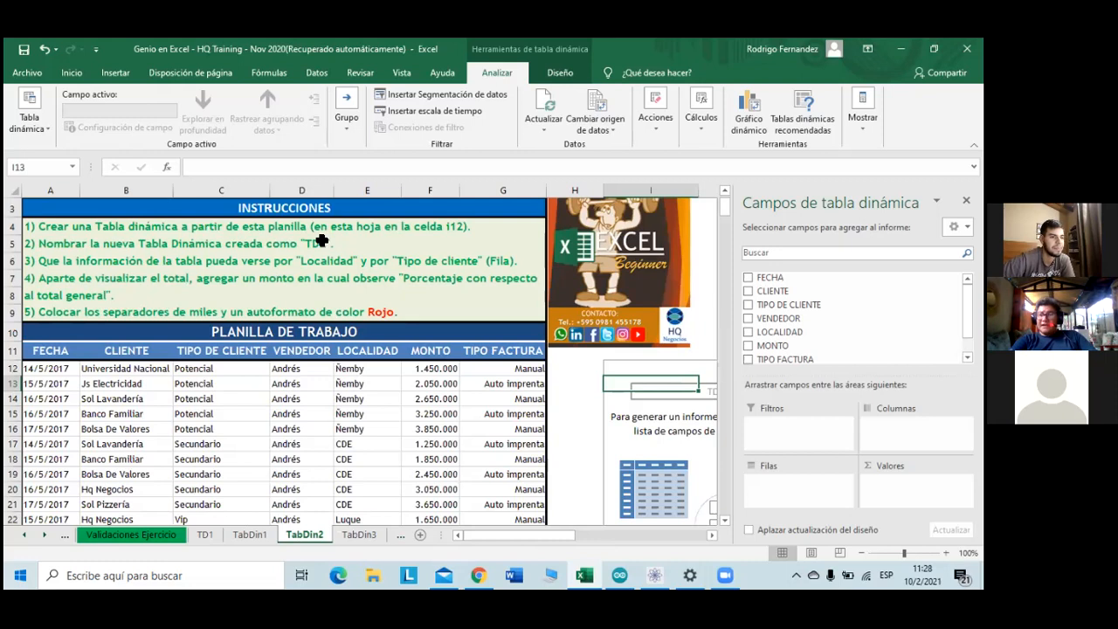
click(35, 126)
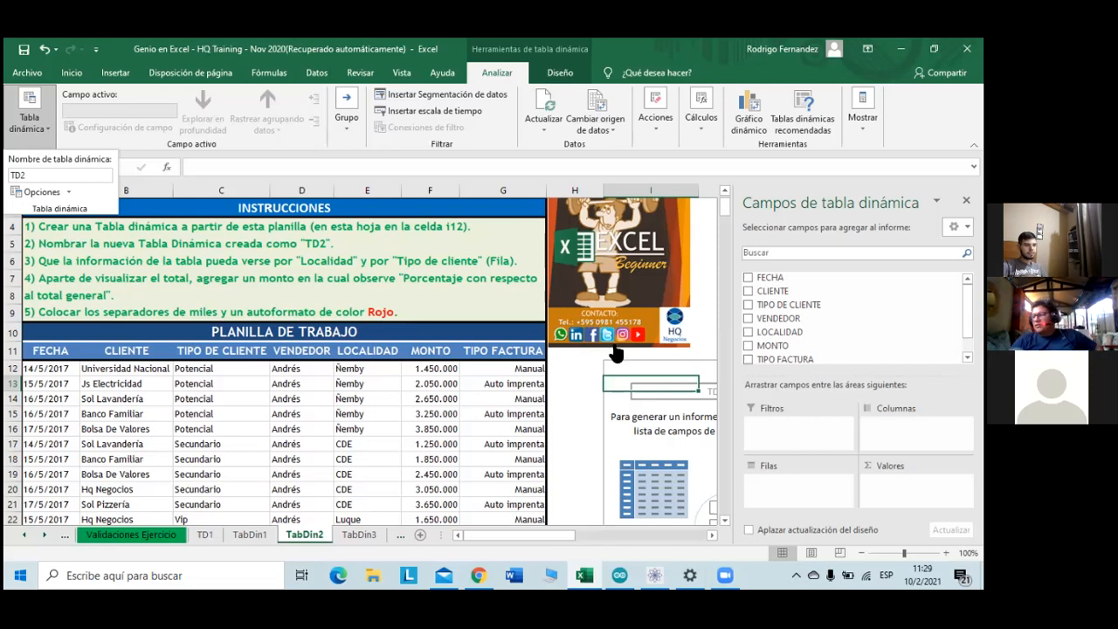
right_click(675, 392)
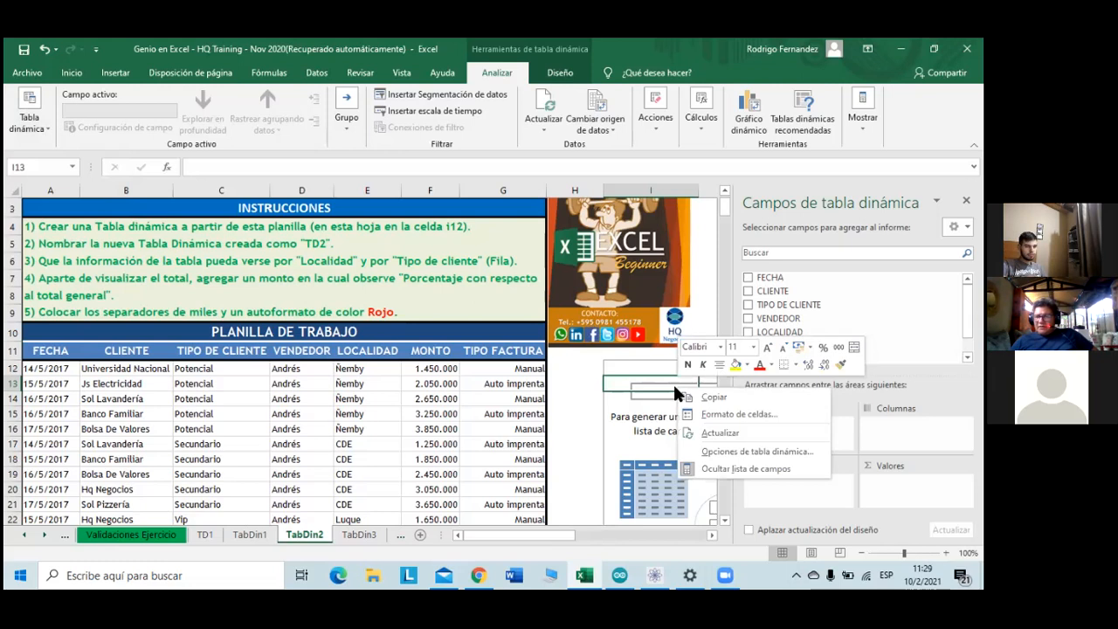
click(745, 449)
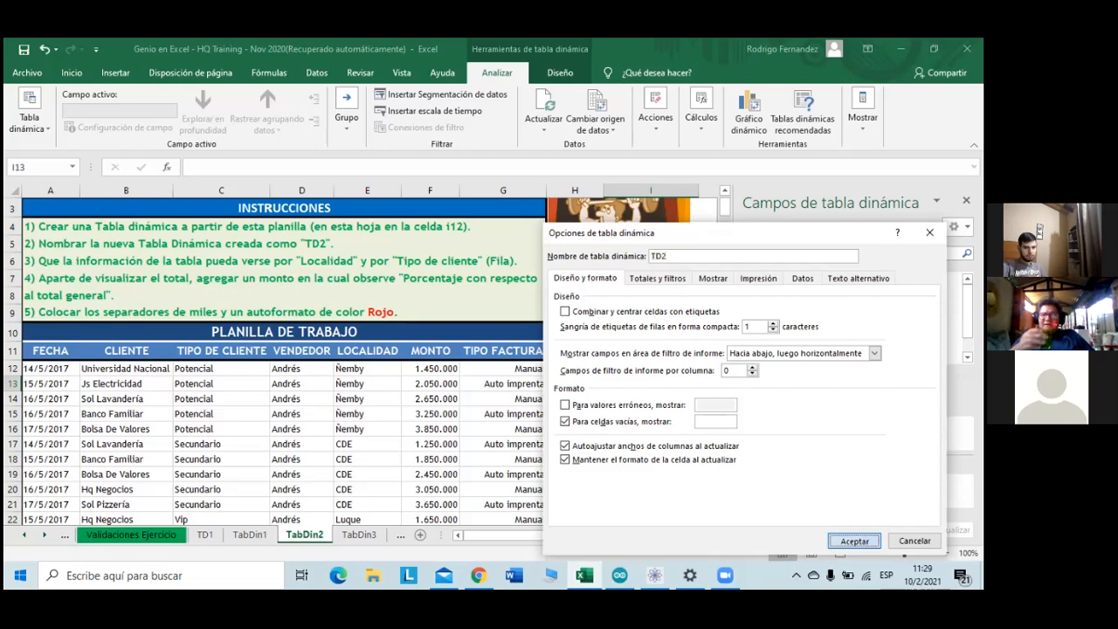
click(849, 541)
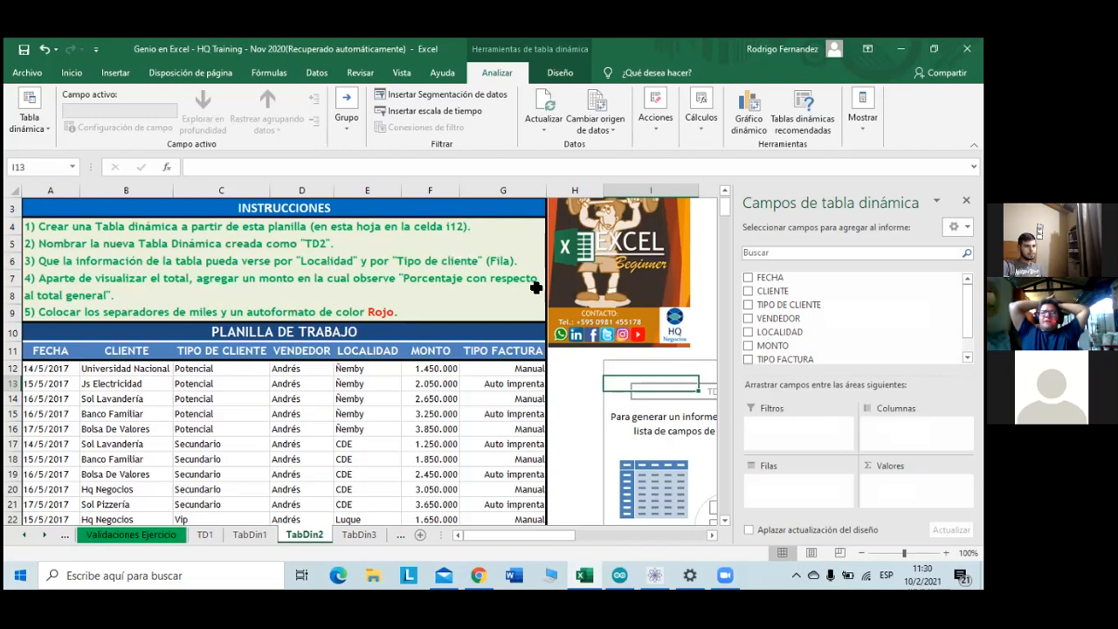
- Add LOCALIDAD and then TIPO DE CLIENTE beneath it as row fields of the TD2 PivotTable
click(747, 331)
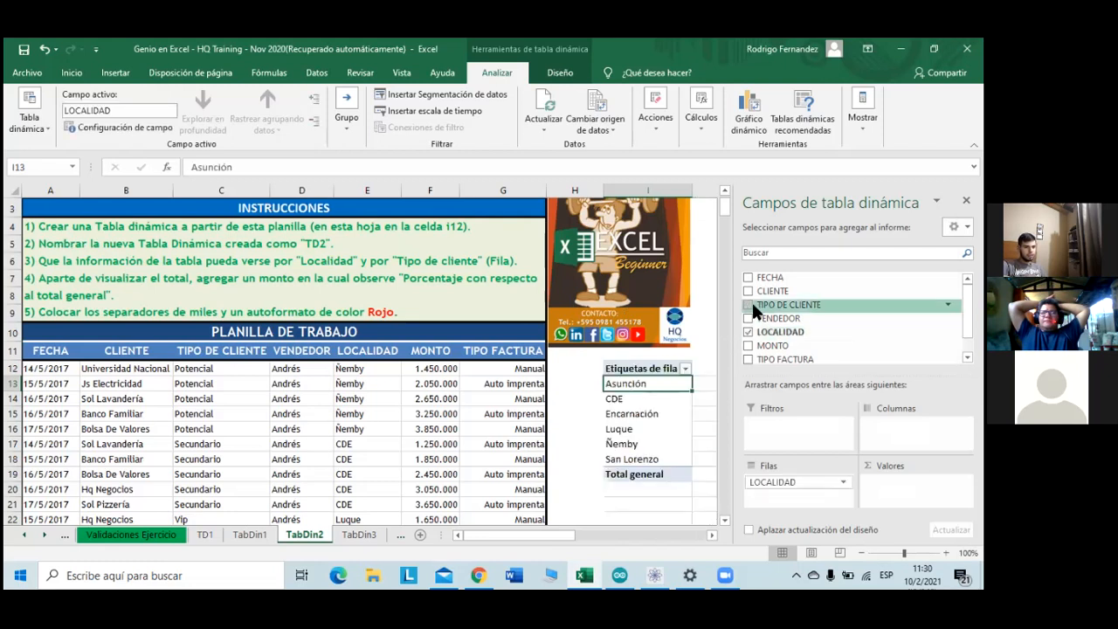
click(747, 304)
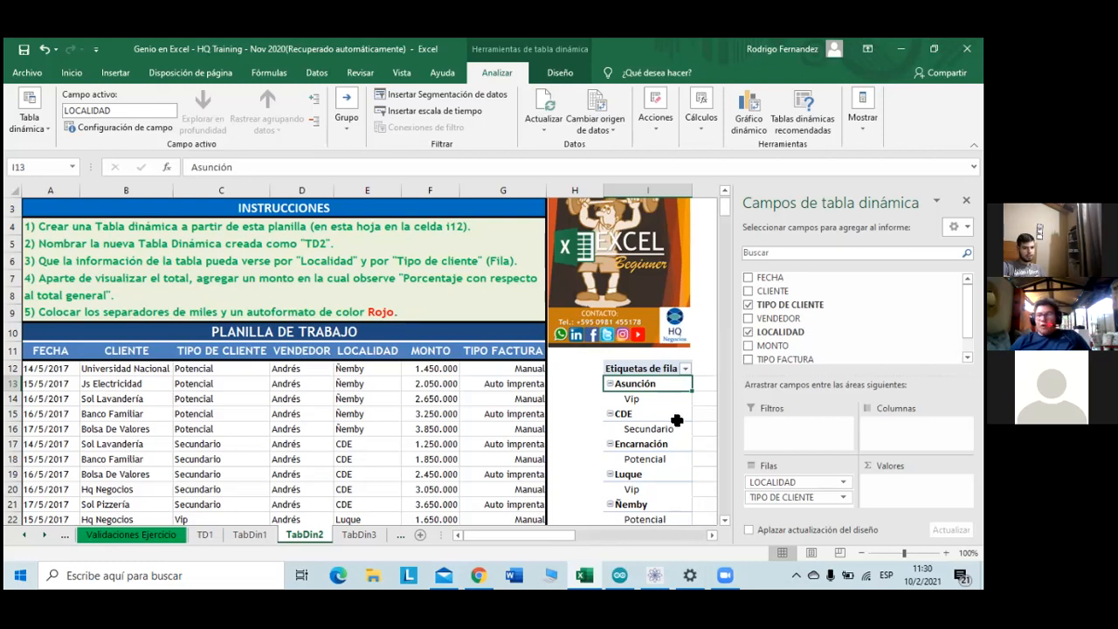
scroll(670, 422, down, 2)
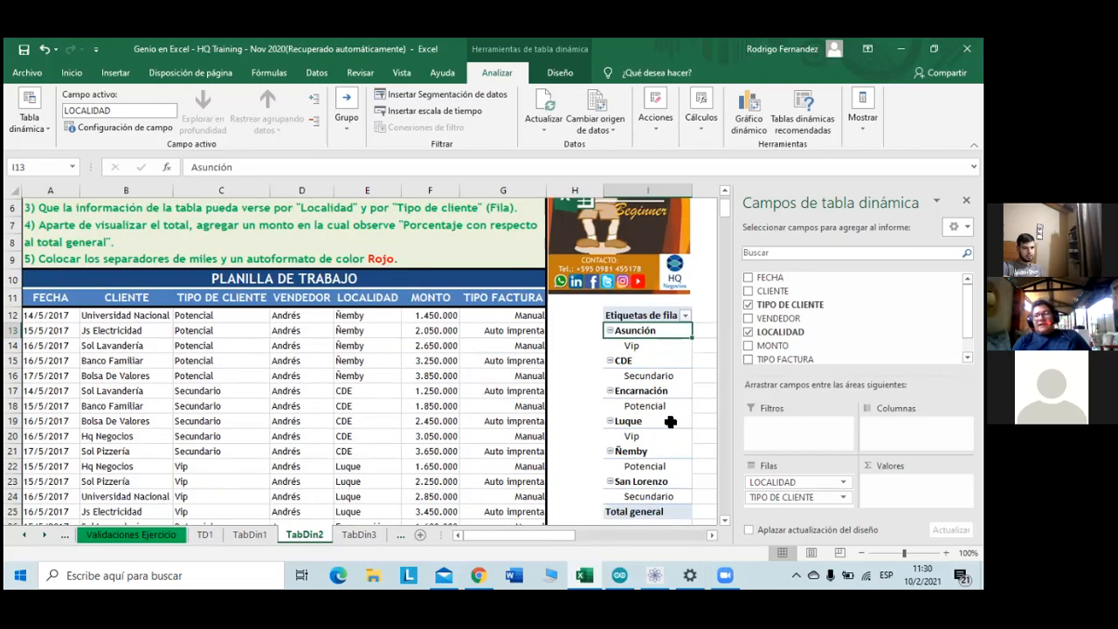
scroll(669, 422, up, 1)
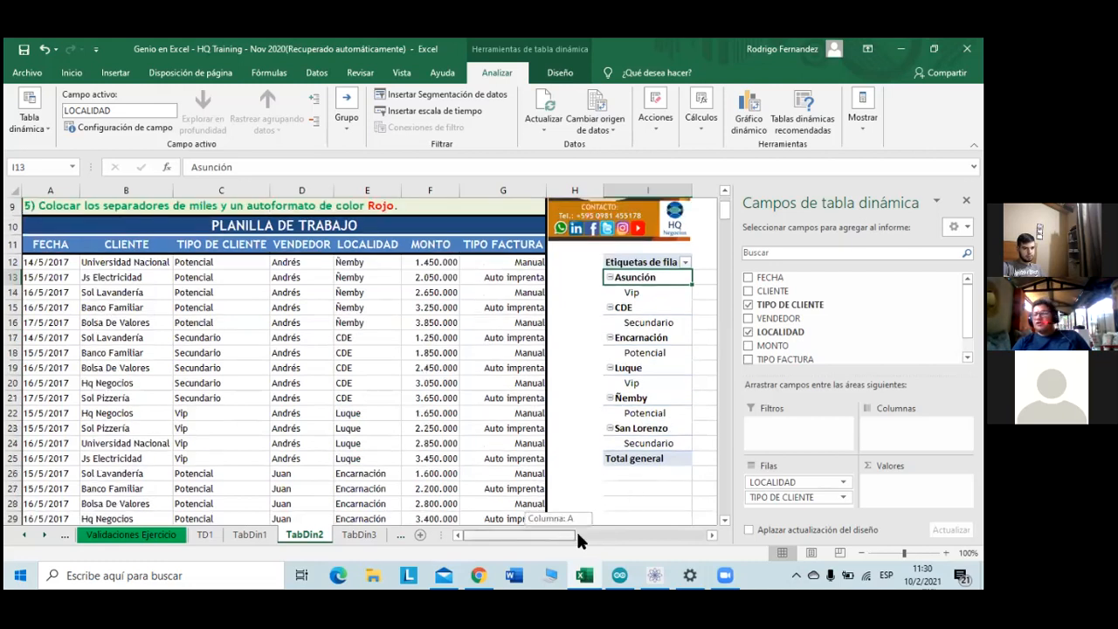
scroll(570, 442, right, 4)
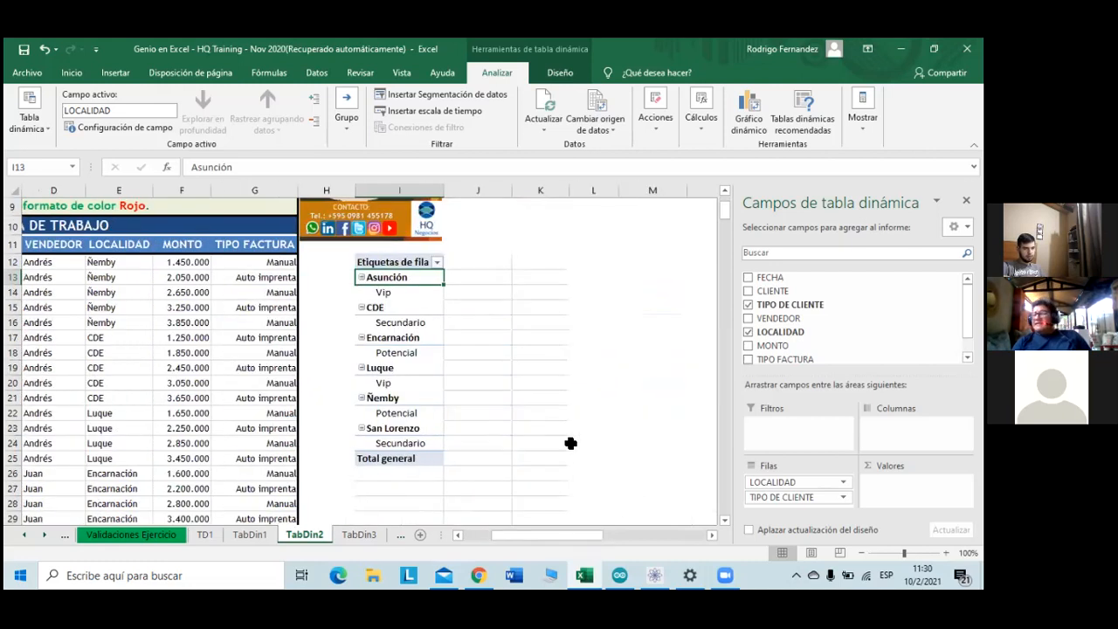
scroll(570, 443, up, 1)
scroll(571, 443, up, 1)
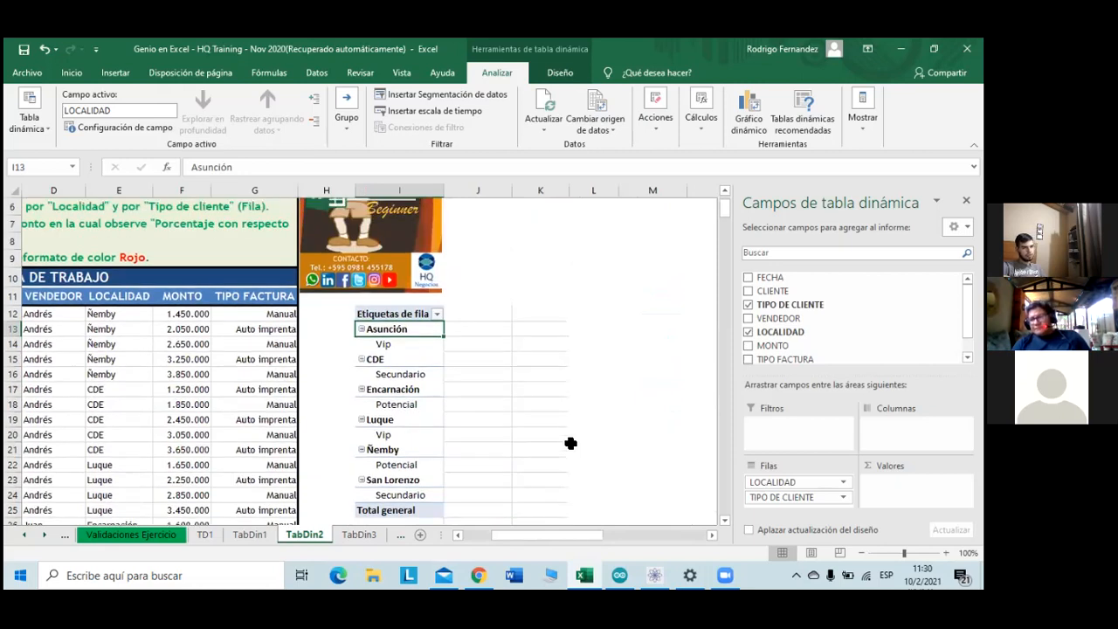
- Add the MONTO field as a sum to the values of the TD2 PivotTable
click(749, 346)
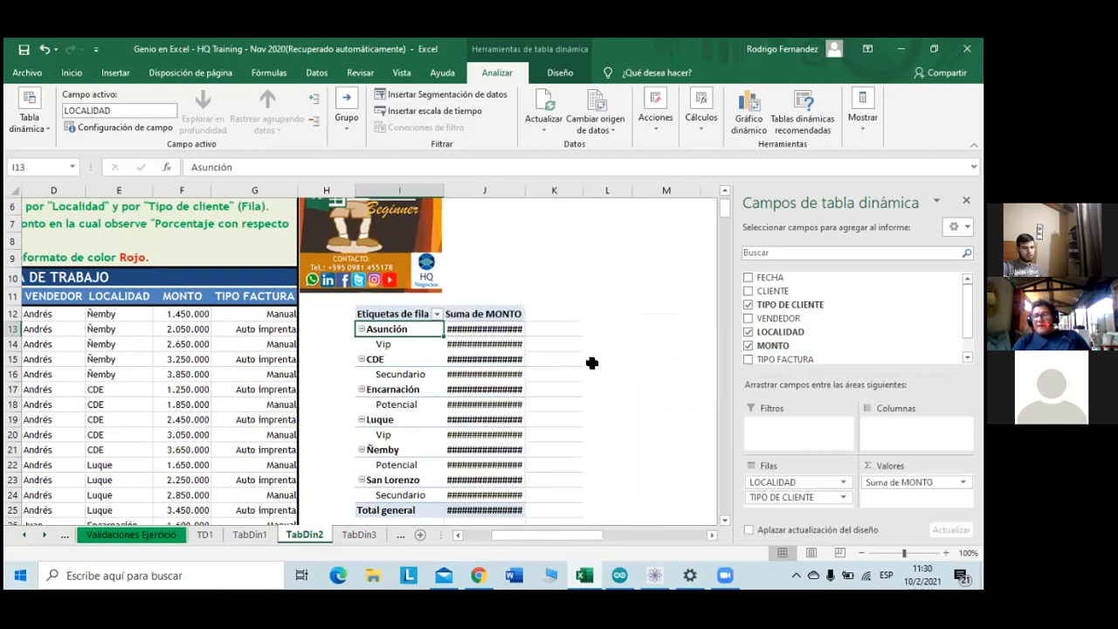
mouse_move(479, 325)
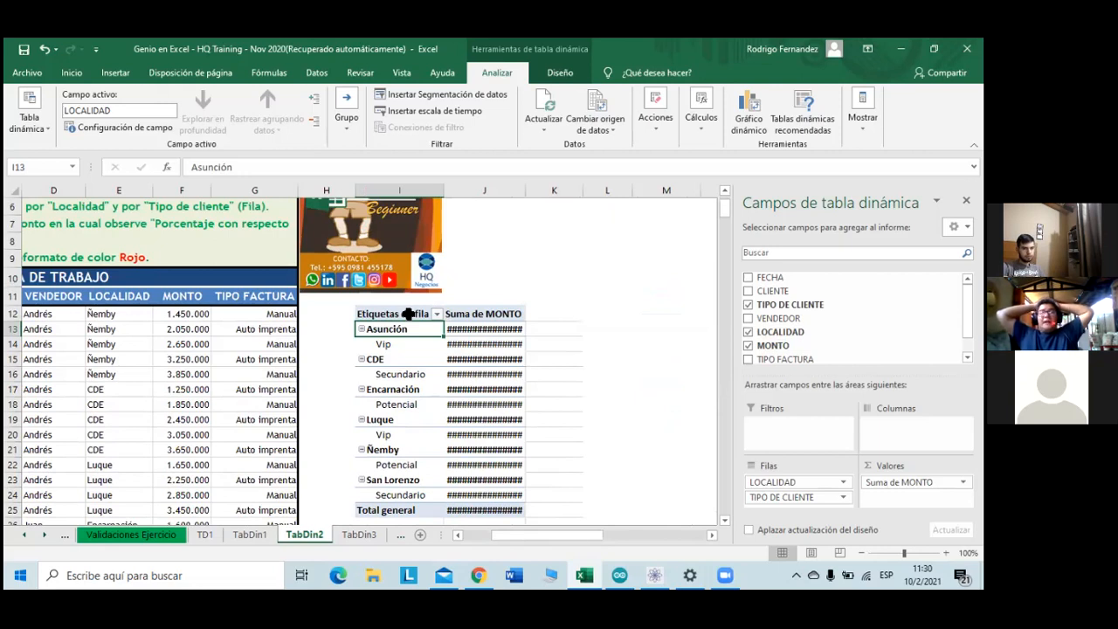
drag(487, 328, 513, 506)
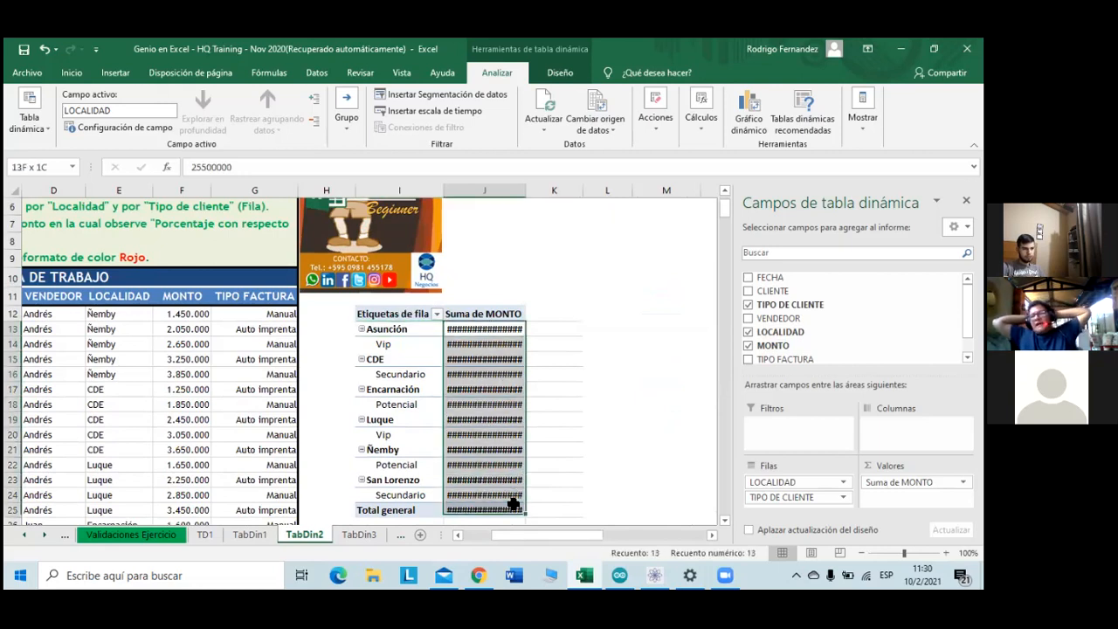
click(513, 505)
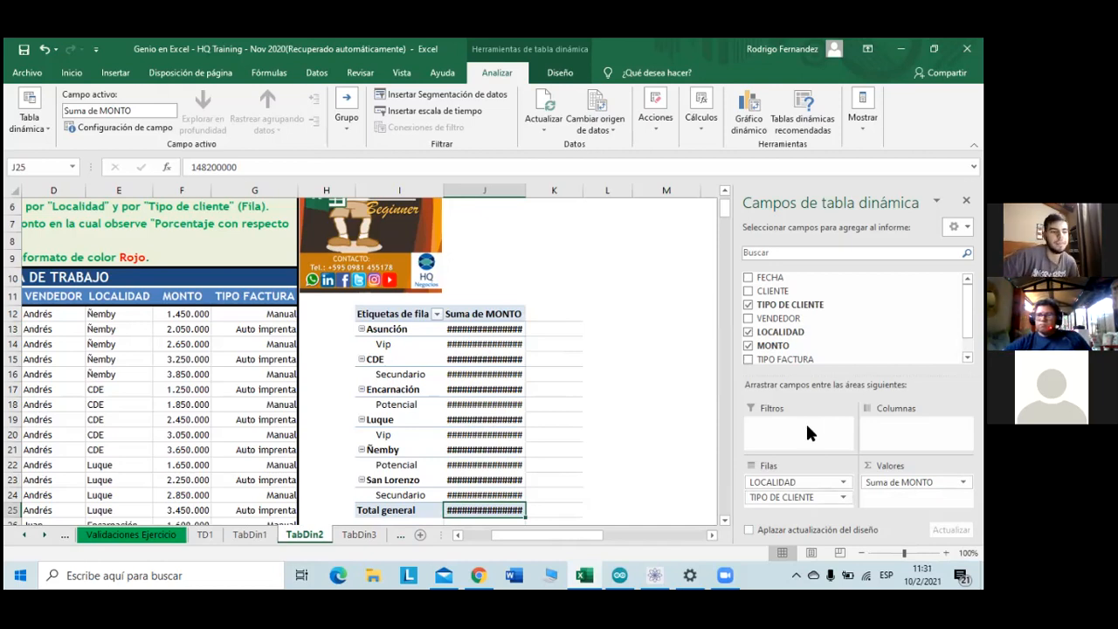
- Set the number format of the Suma de MONTO value field to the Número category with a thousands separator
click(962, 482)
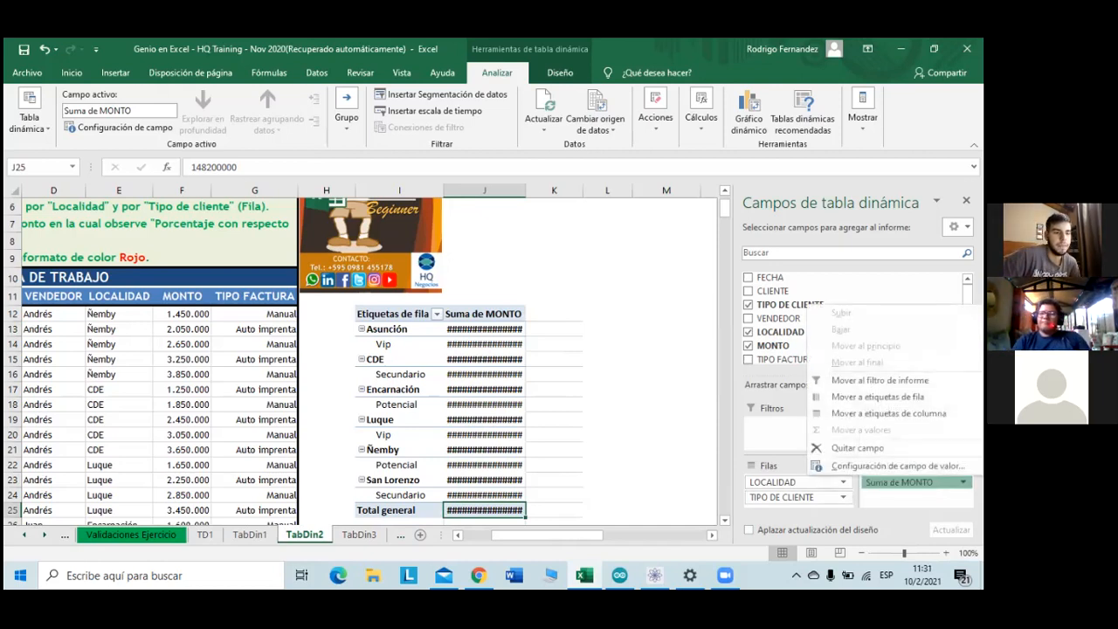
click(882, 466)
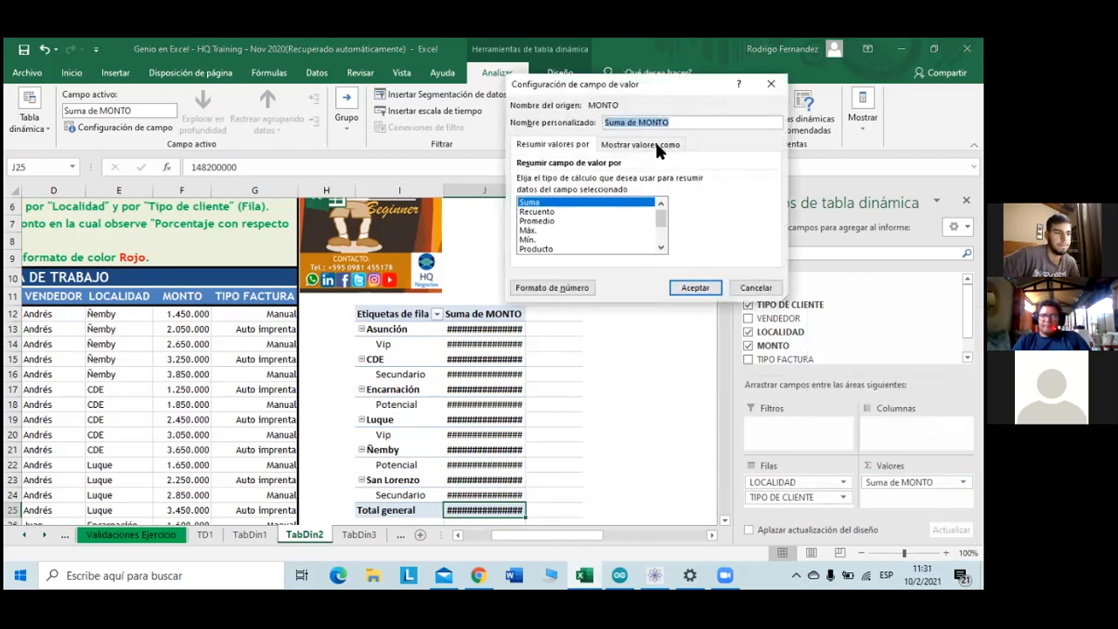
click(574, 281)
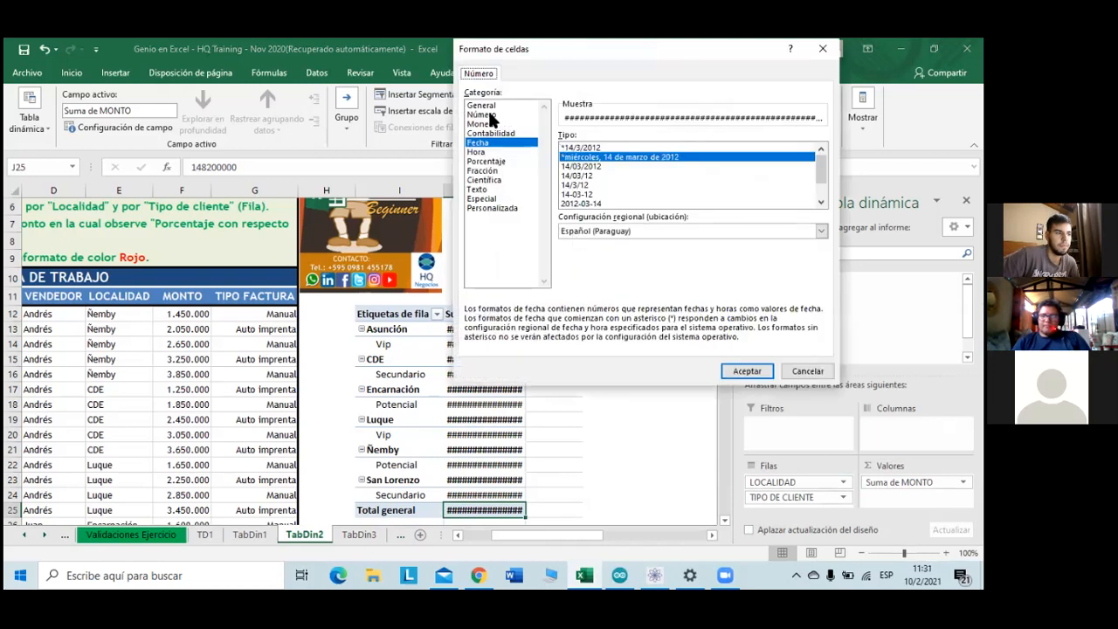
click(489, 114)
click(563, 154)
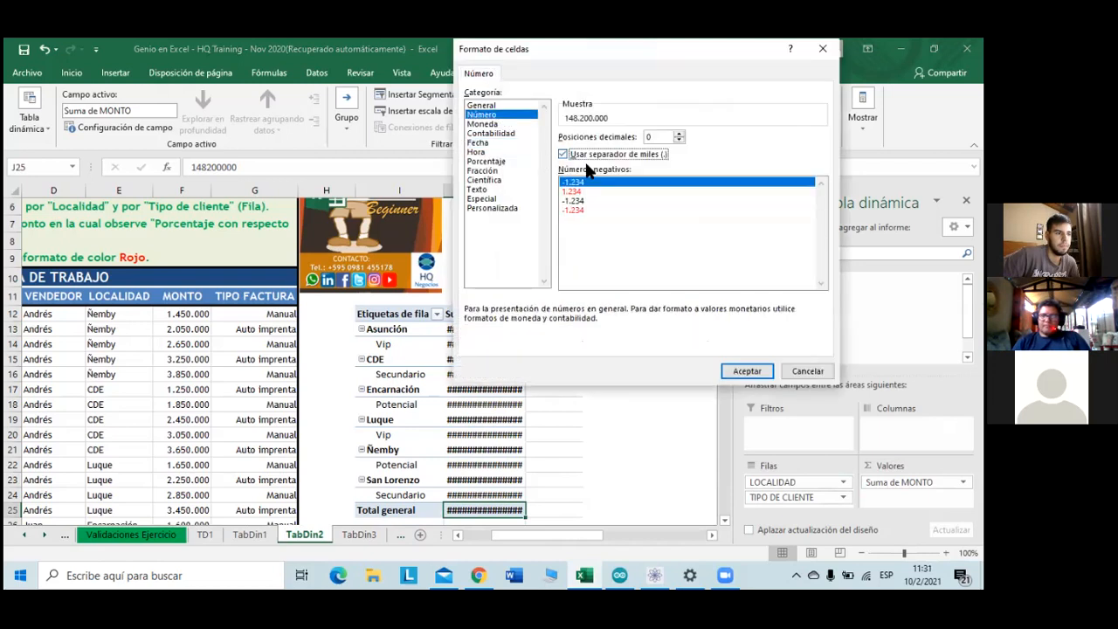
click(743, 367)
click(695, 288)
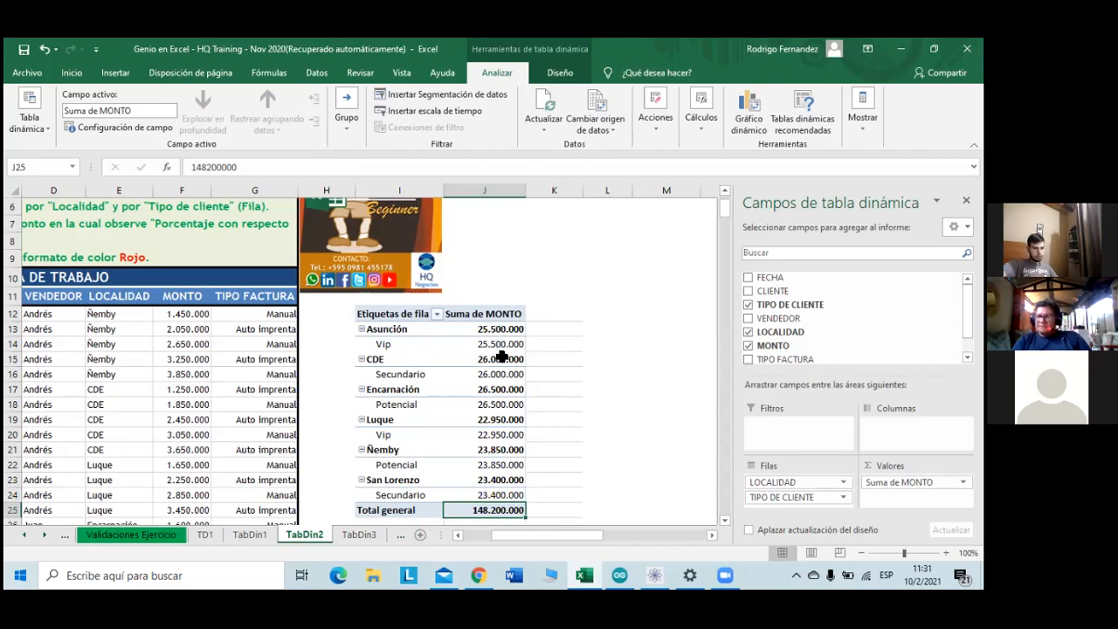
- Examine the MONTO sums in the PivotTable and review instruction 4 about the percentage of the grand total
mouse_move(501, 353)
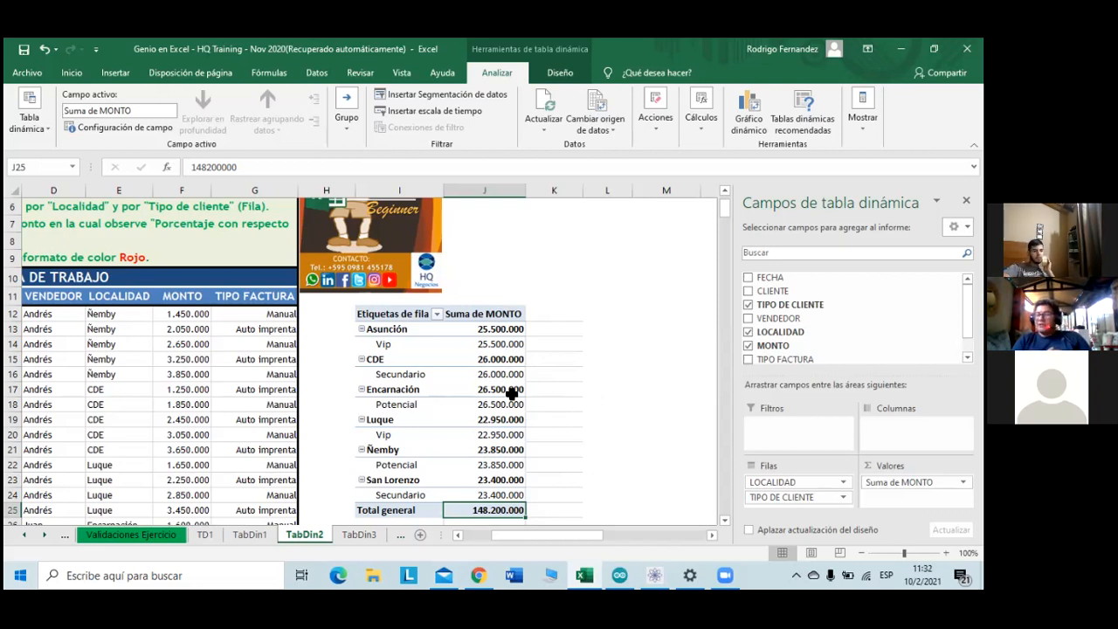
mouse_move(511, 394)
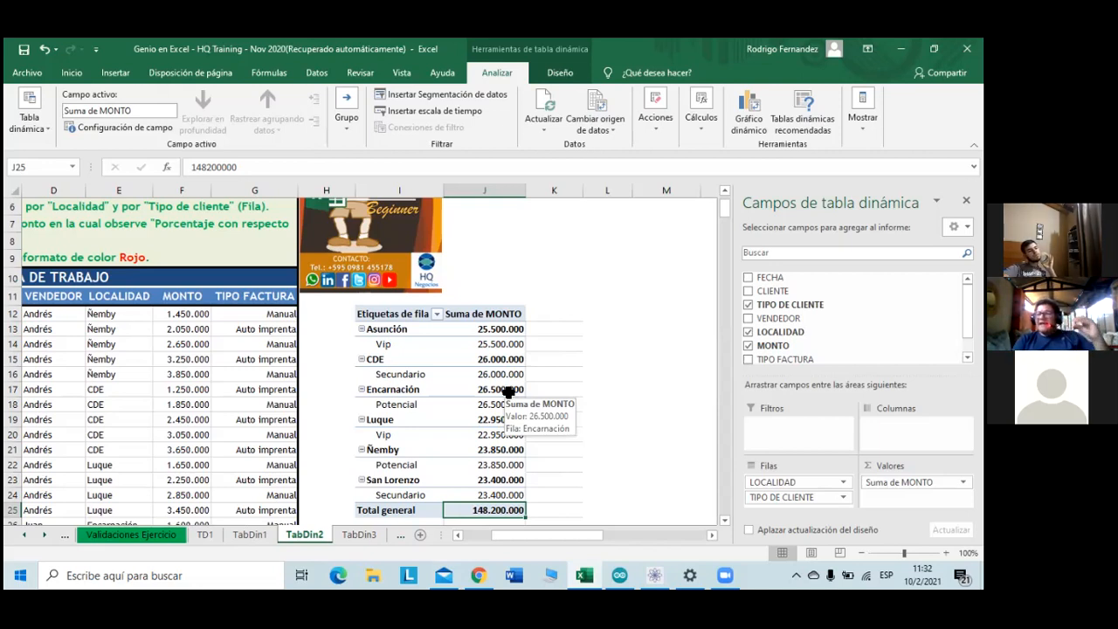
scroll(508, 392, up, 1)
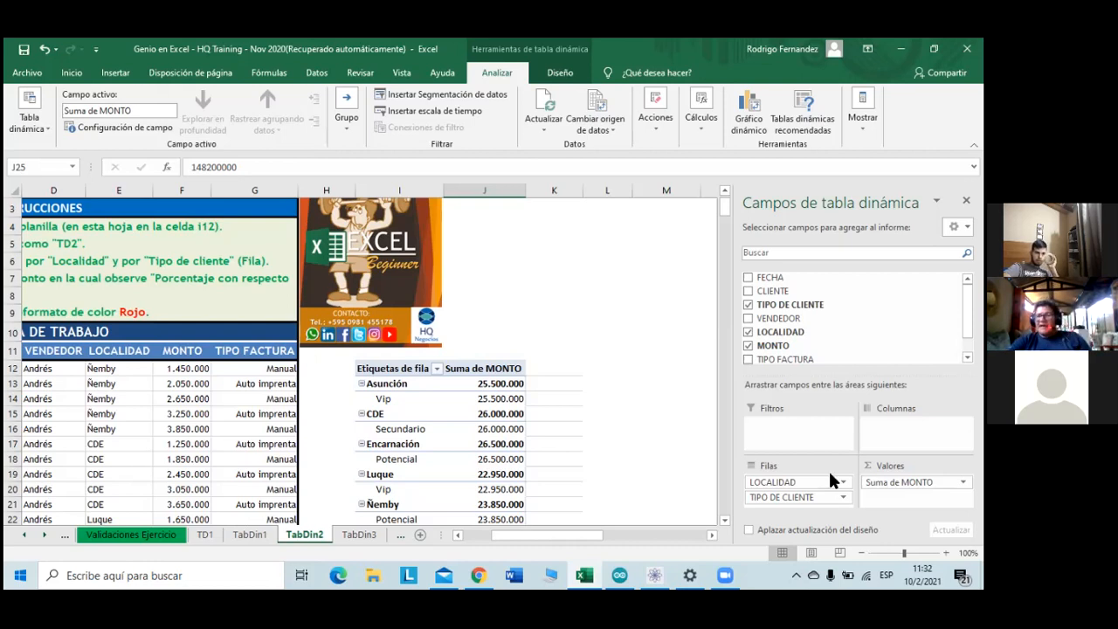
drag(551, 529, 520, 536)
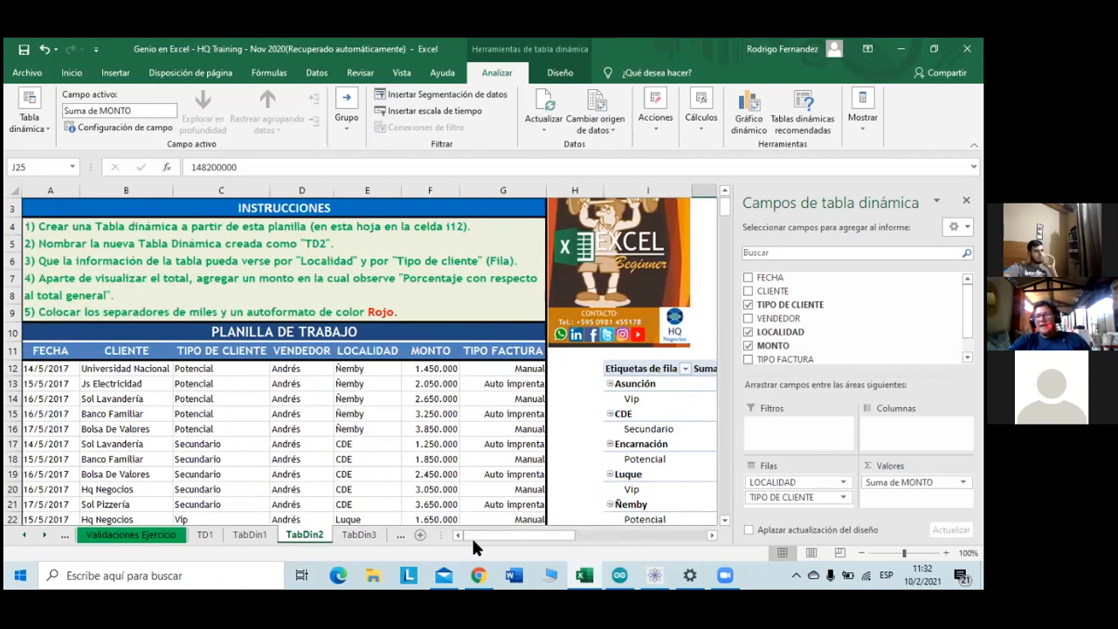
- Move LOCALIDAD to the PivotTable columns and back to the rows, placing it beneath TIPO DE CLIENTE
drag(480, 534, 398, 422)
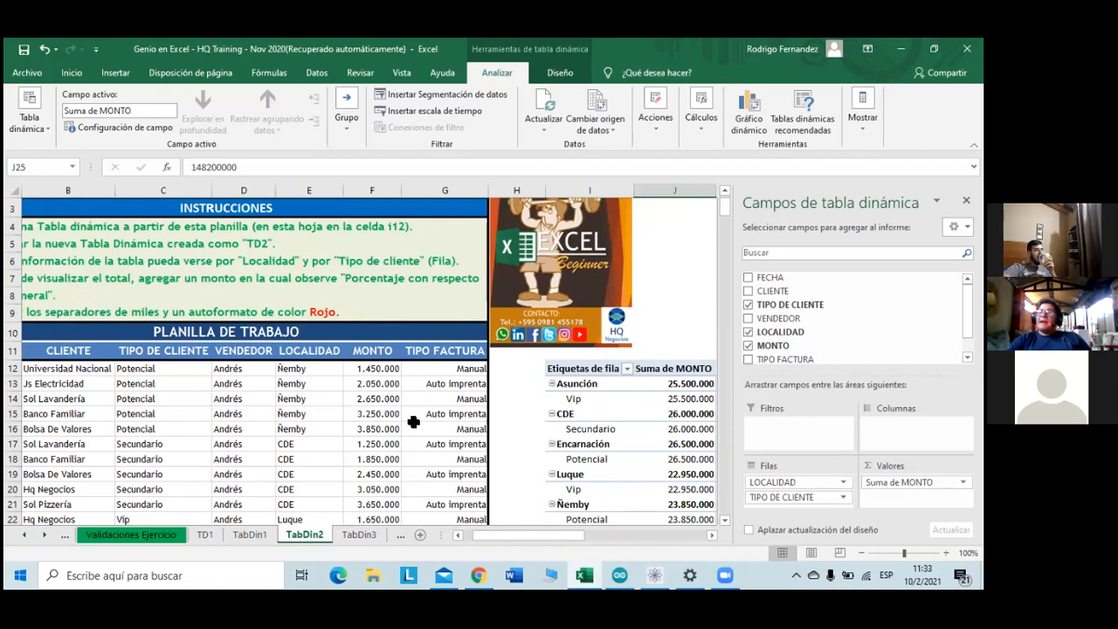
drag(780, 485, 909, 429)
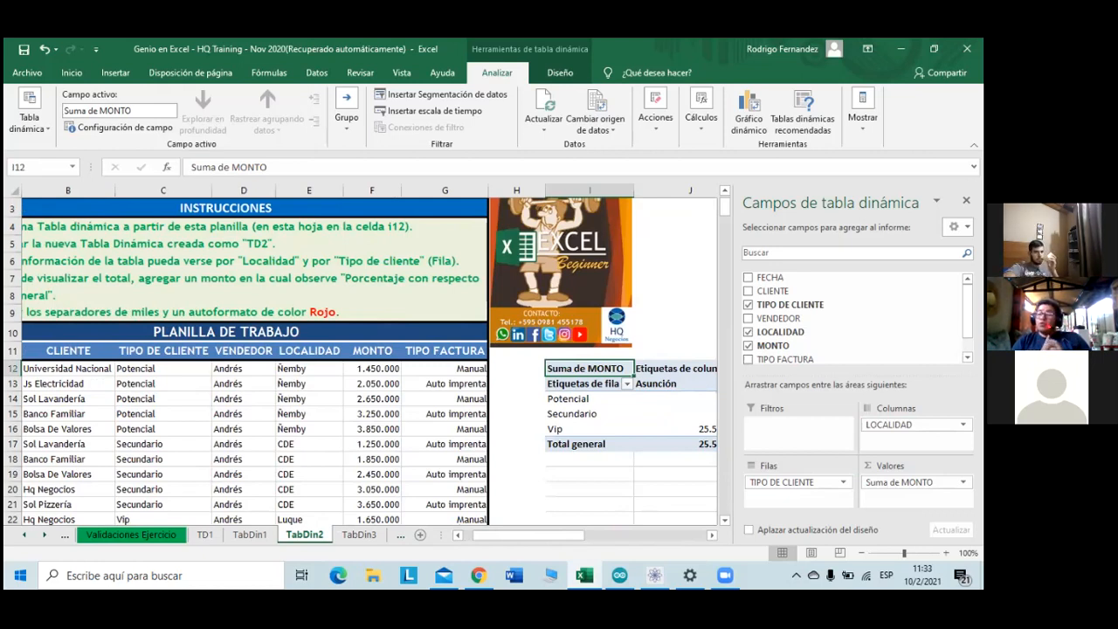
drag(904, 426, 794, 500)
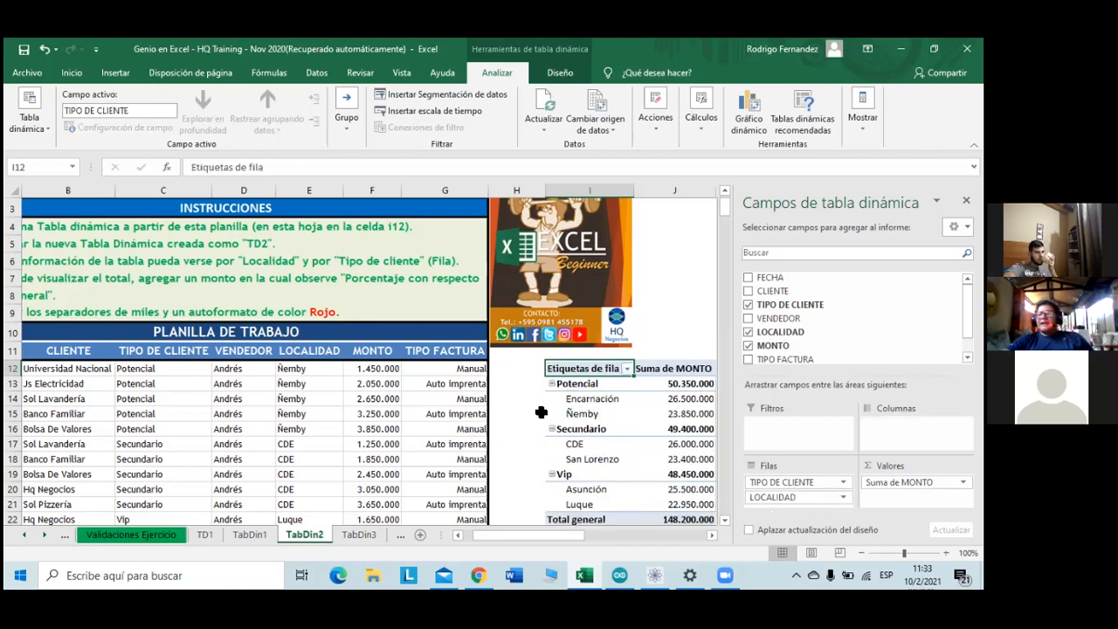
drag(582, 535, 606, 536)
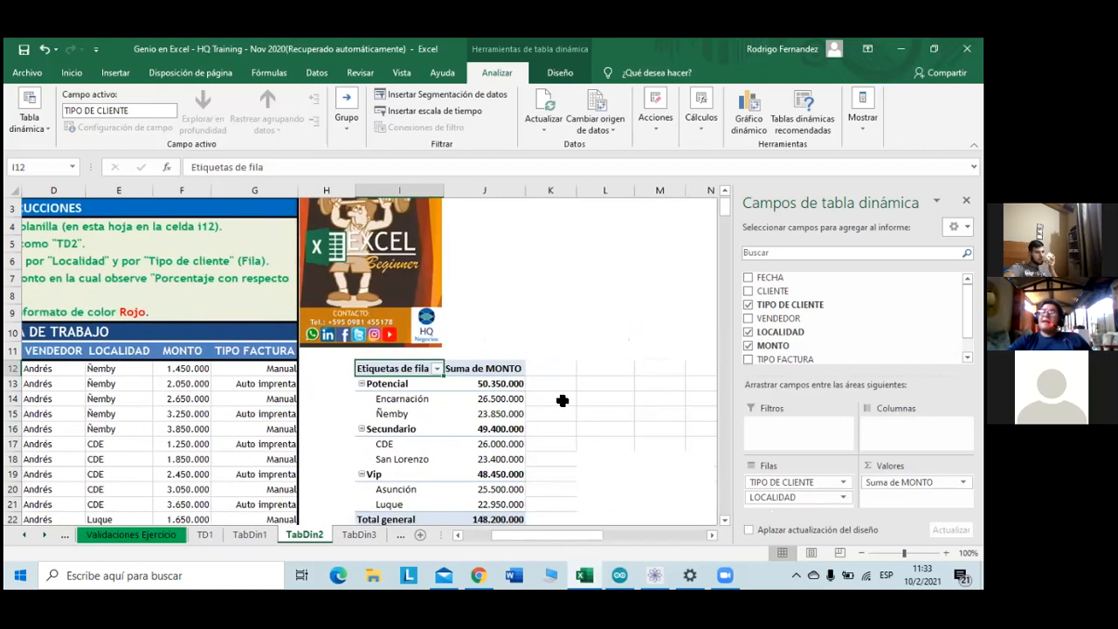
scroll(562, 400, down, 1)
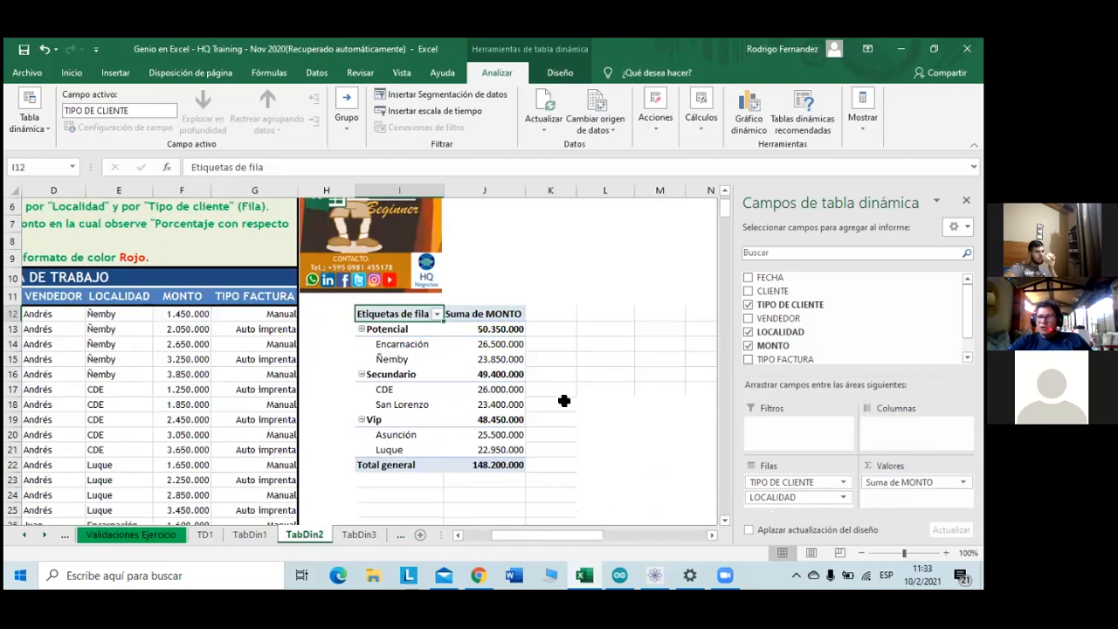
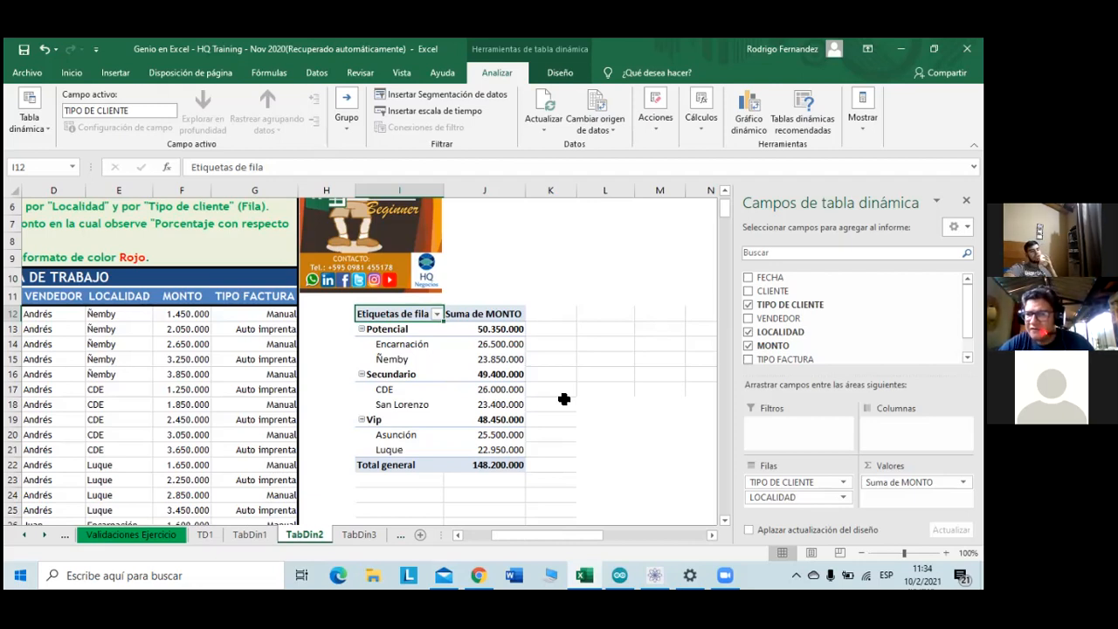
scroll(653, 438, down, 1)
scroll(653, 439, down, 2)
scroll(651, 437, up, 3)
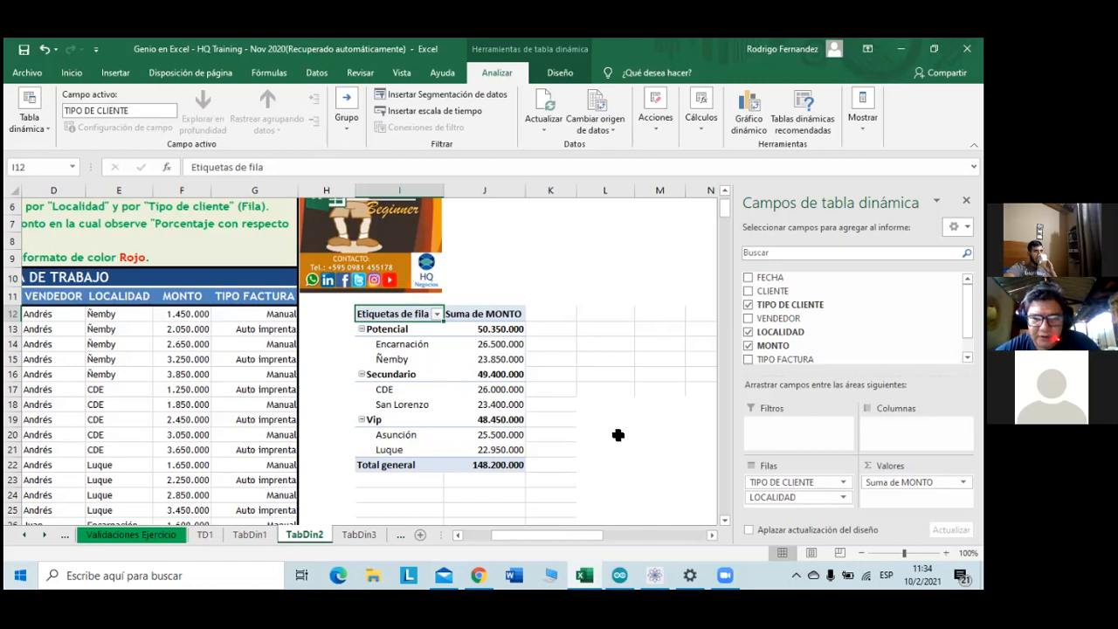
- Turn off the TIPO DE CLIENTE subtotals in the PivotTable and select the locality amounts in J14:J21
right_click(361, 330)
key(Escape)
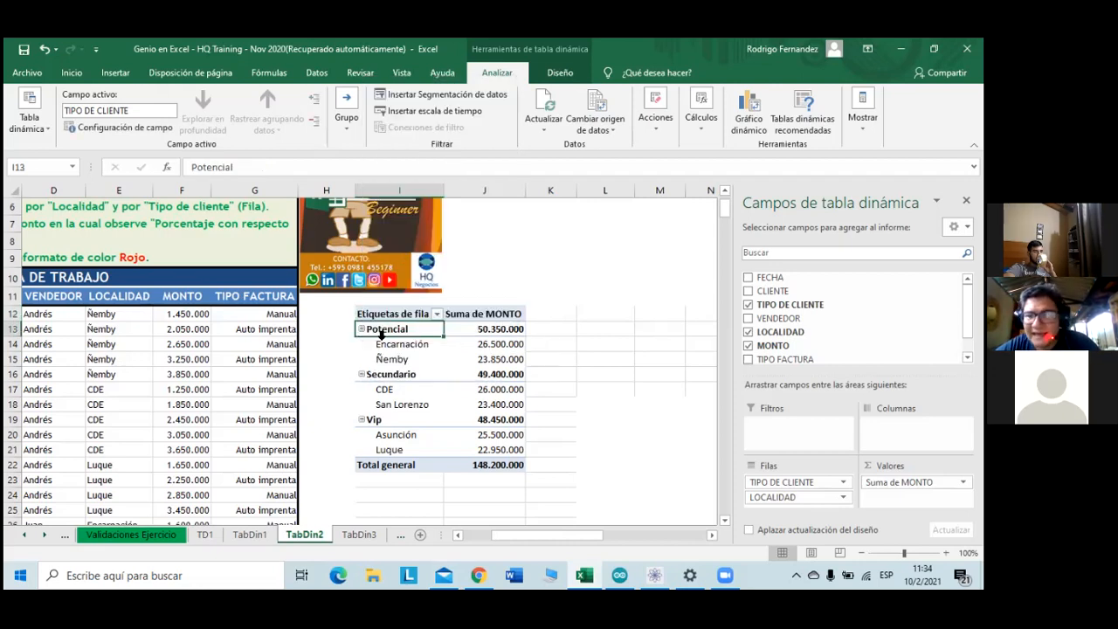
right_click(410, 332)
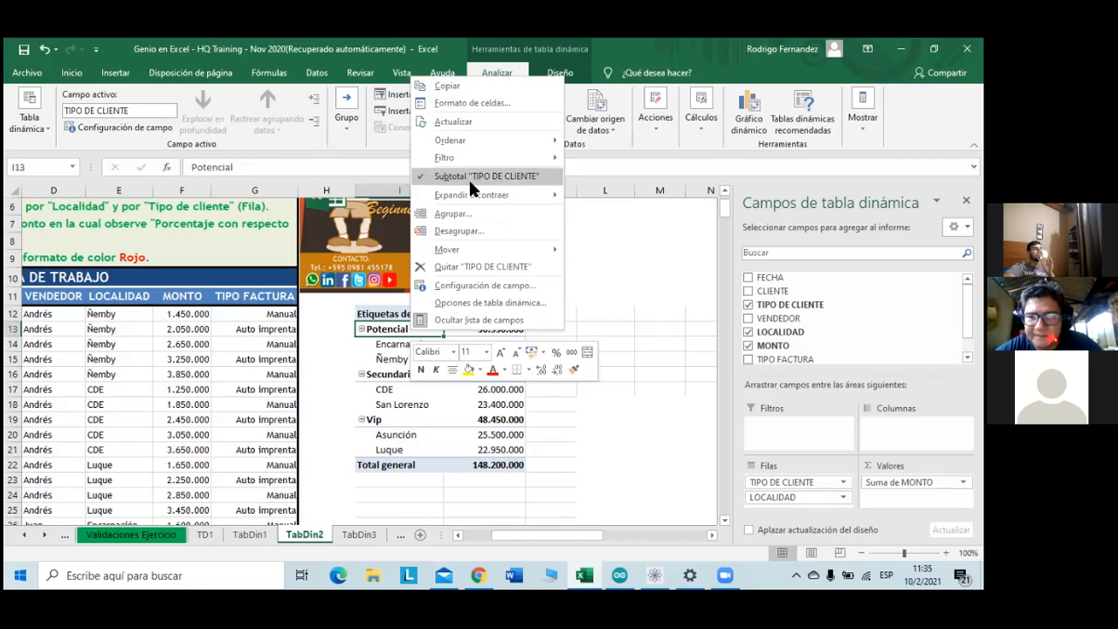
click(422, 177)
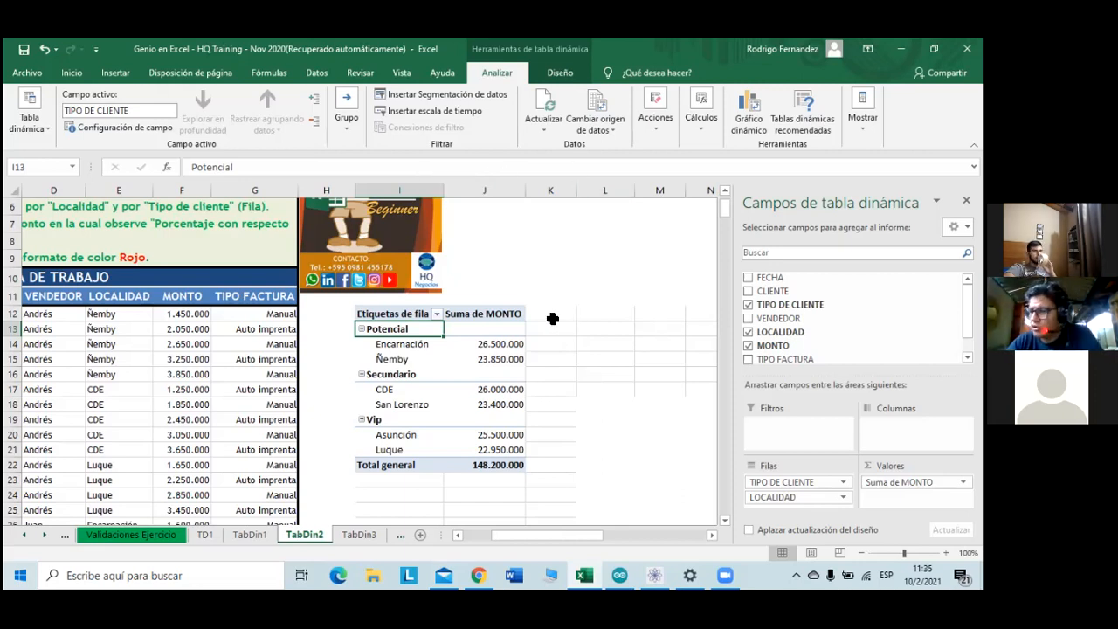
drag(514, 347, 511, 451)
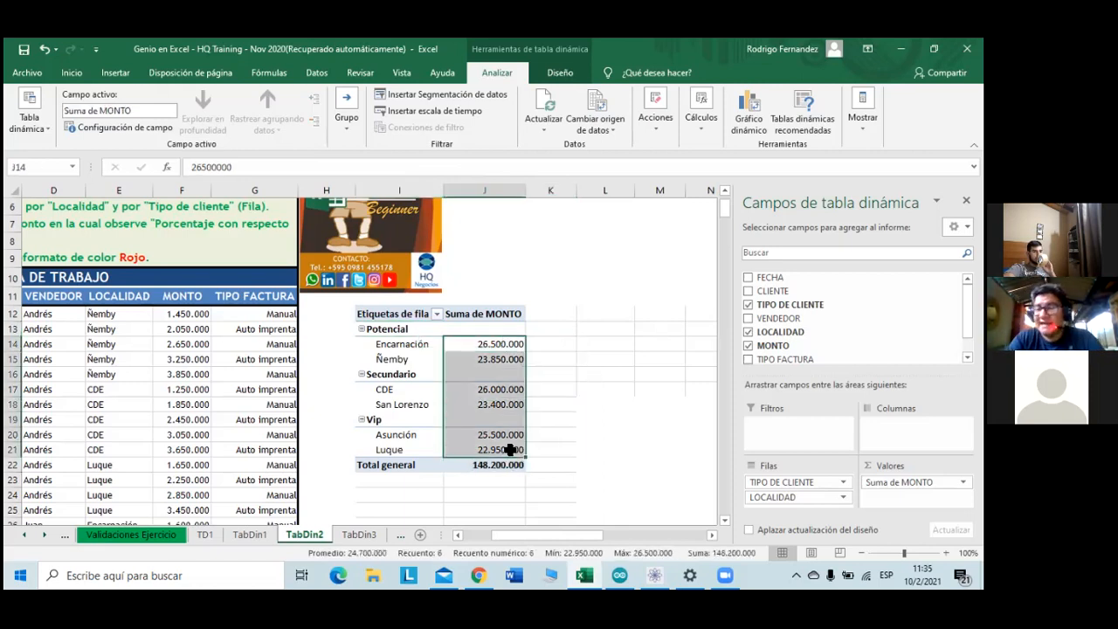
click(514, 344)
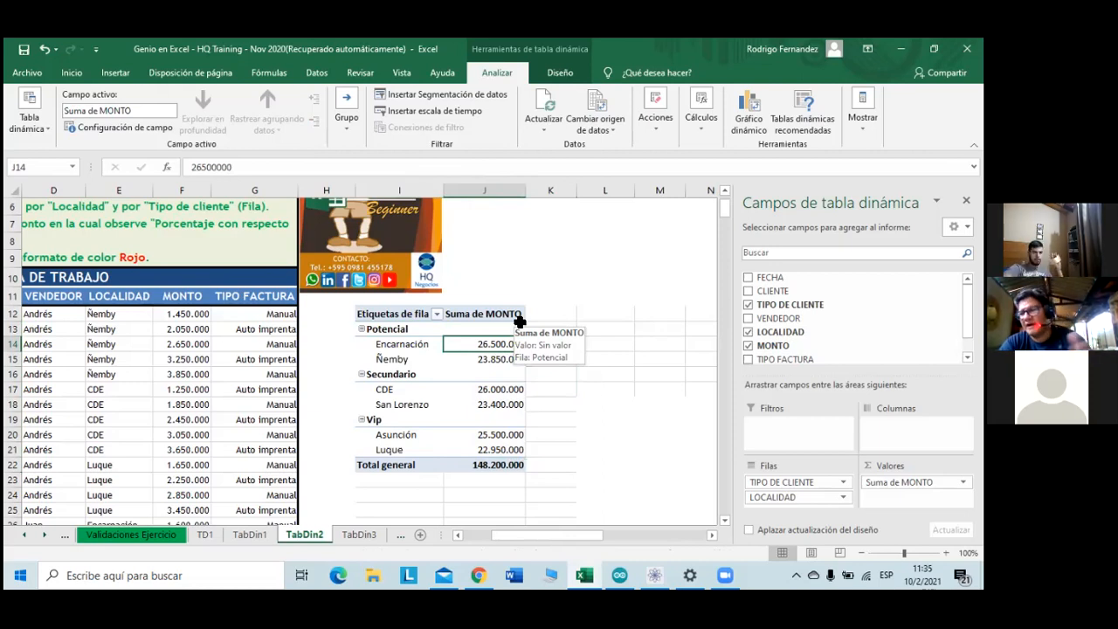
- Show the TIPO DE CLIENTE subtotals again and hide them once more
right_click(385, 330)
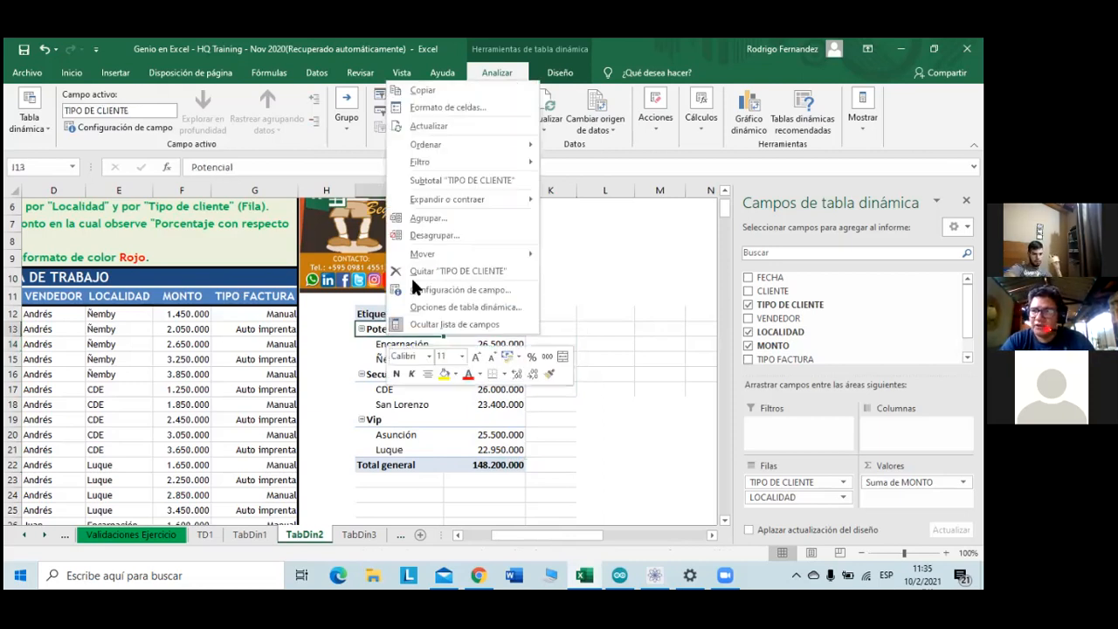
click(430, 181)
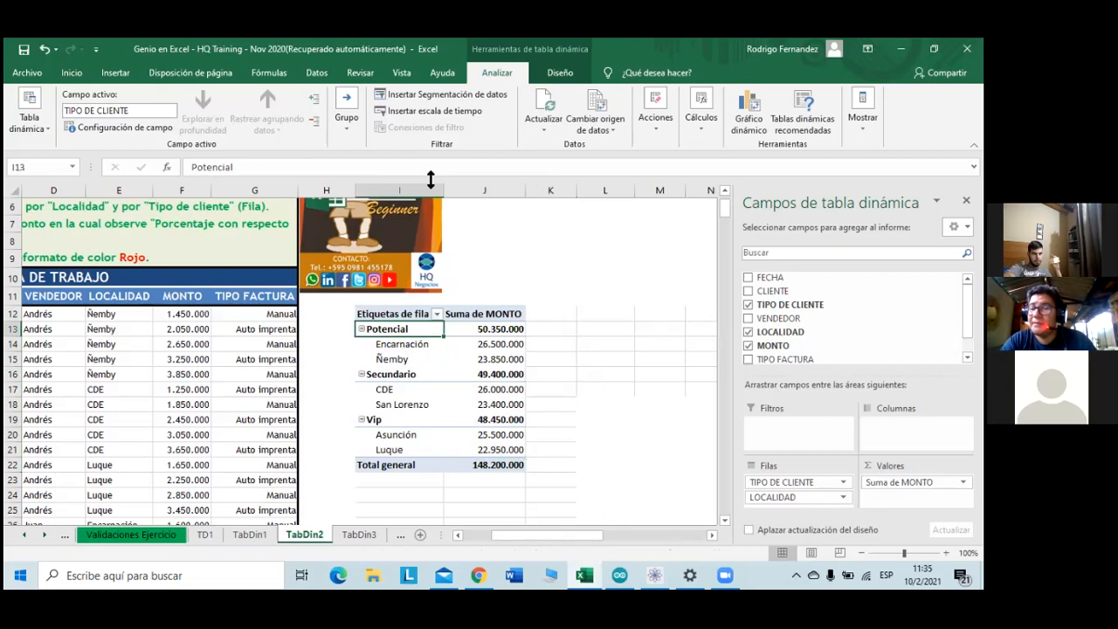
right_click(394, 331)
click(483, 179)
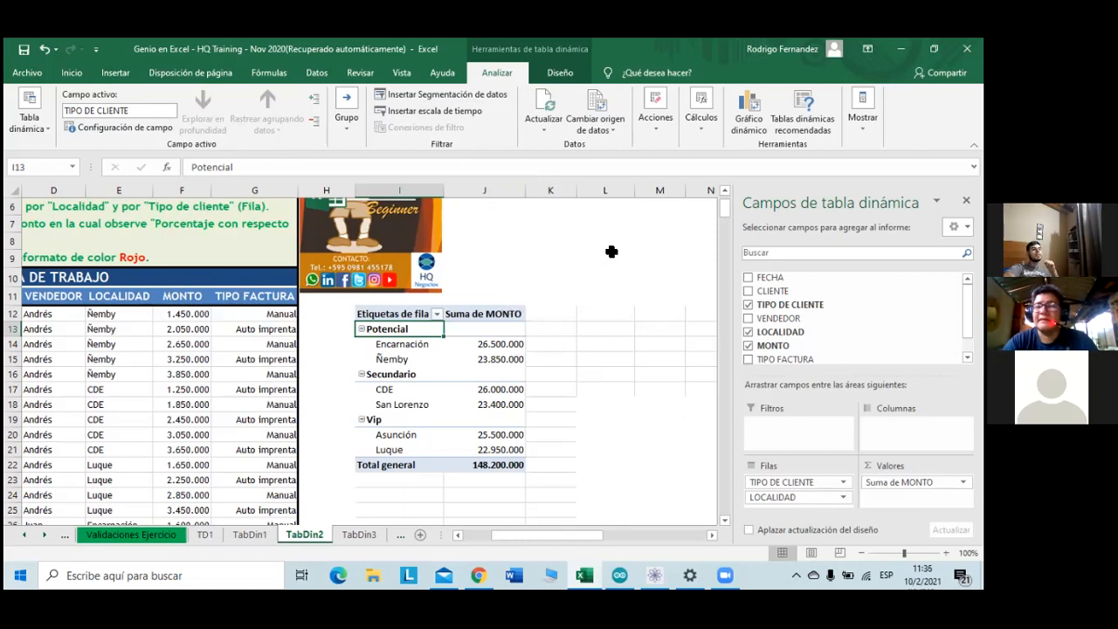
- Show all PivotTable subtotals at the bottom of each group
click(560, 73)
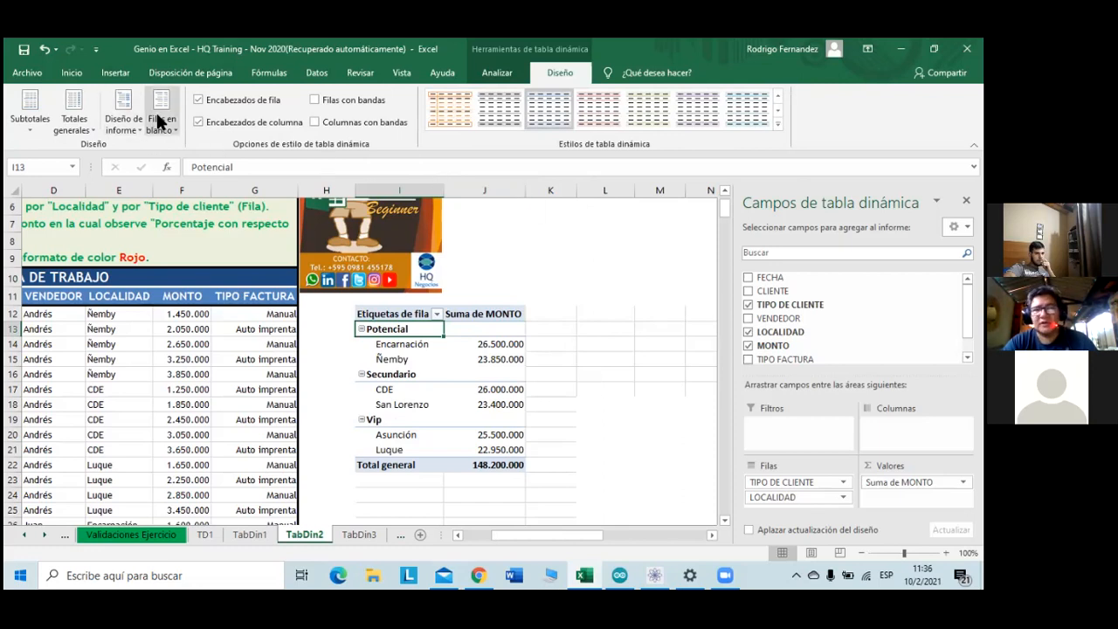
click(36, 130)
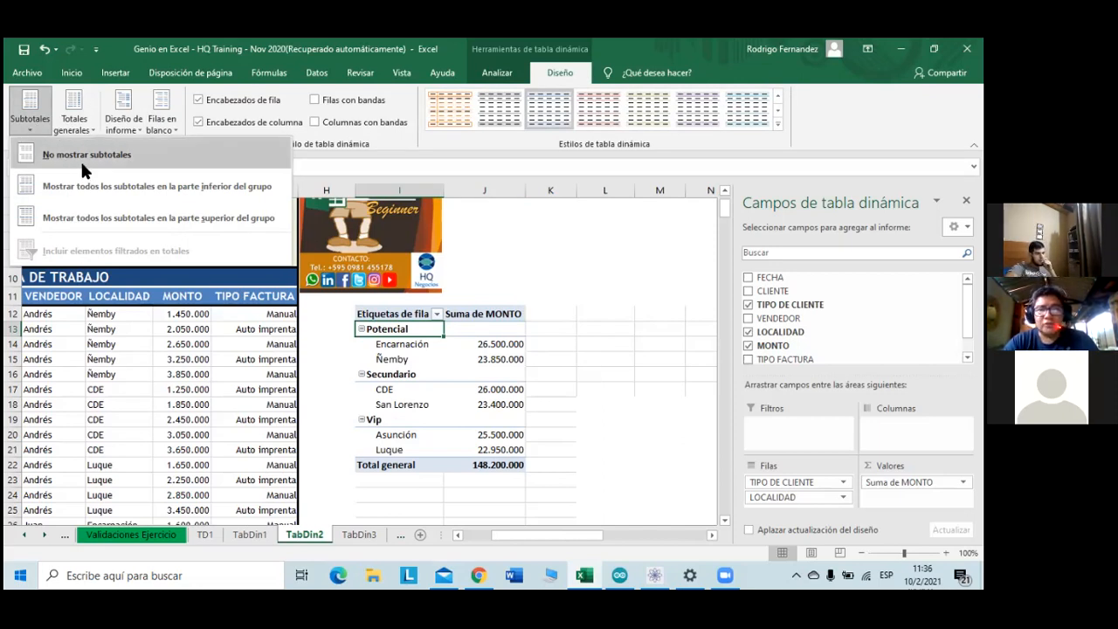
click(125, 186)
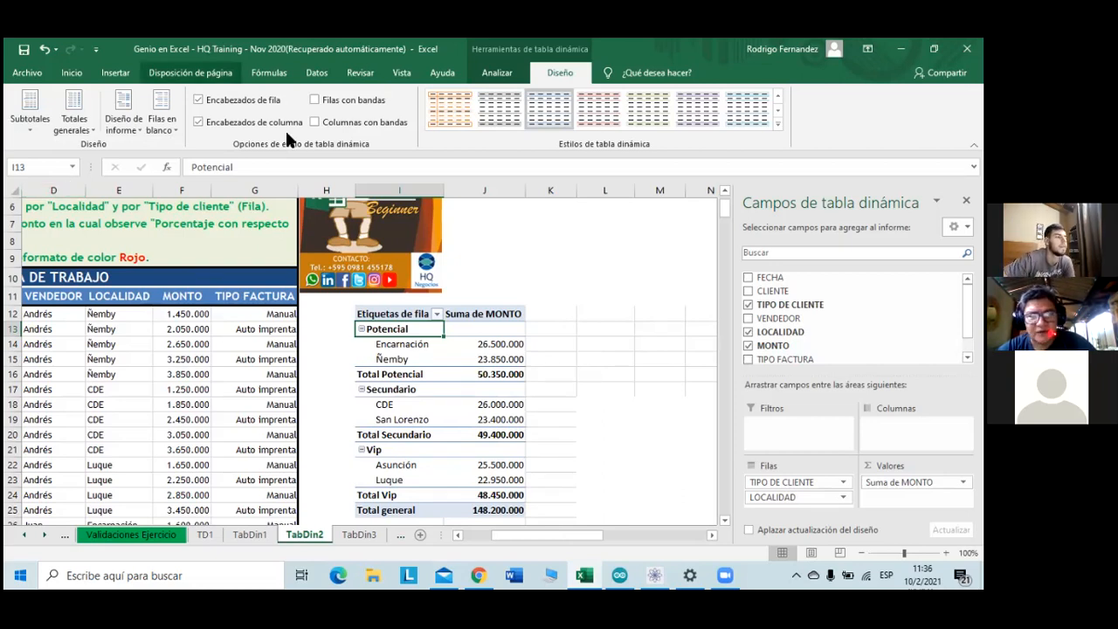
- Show all PivotTable subtotals at the top of each group
click(576, 289)
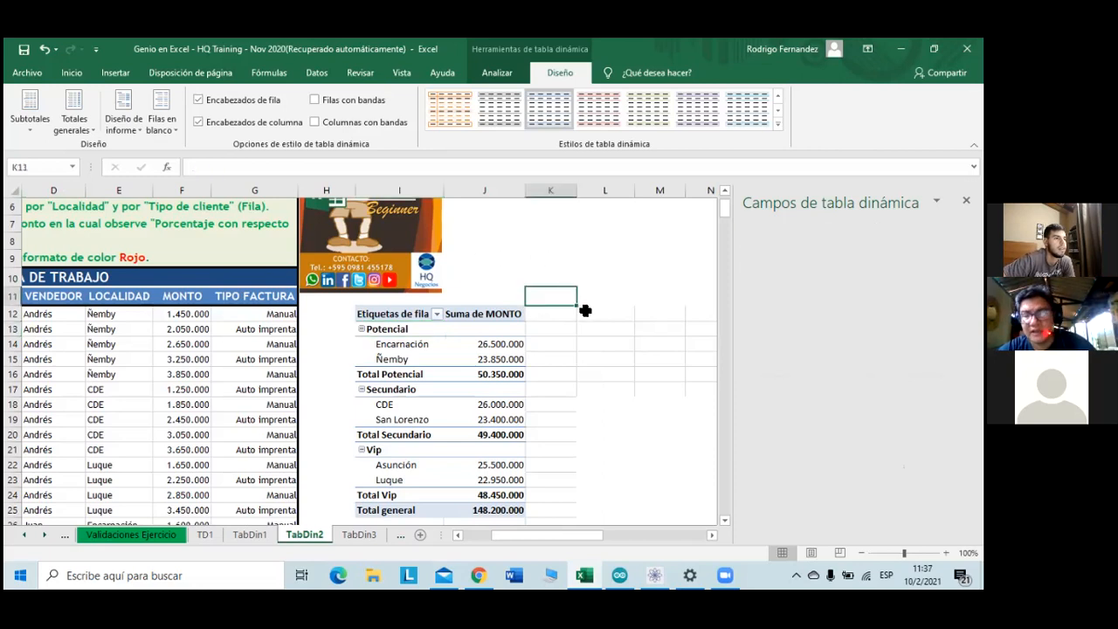
click(486, 342)
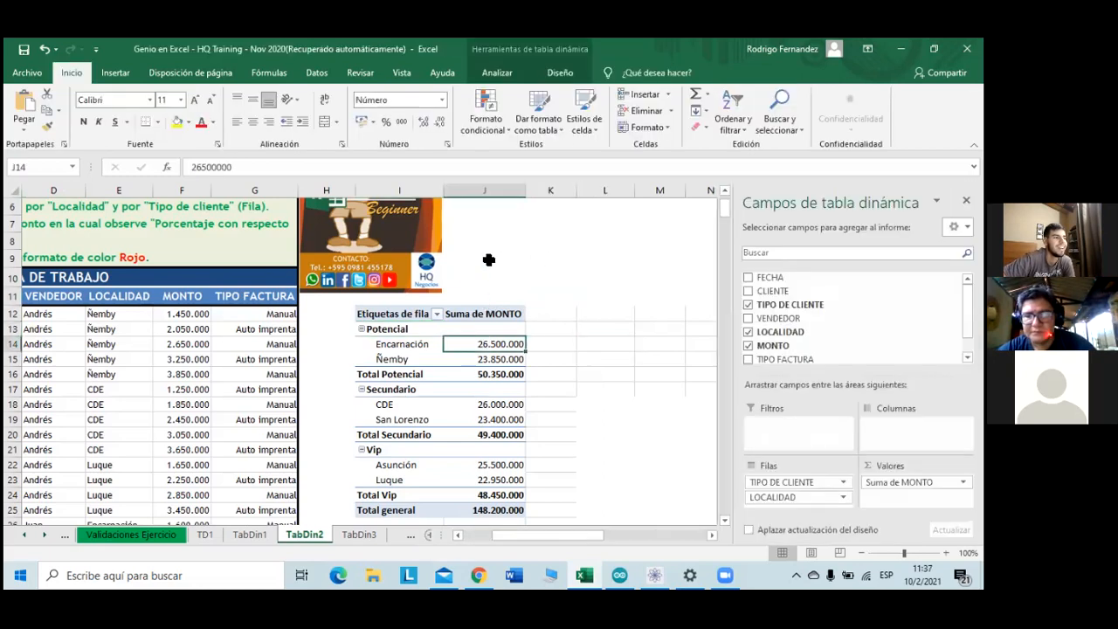
click(559, 74)
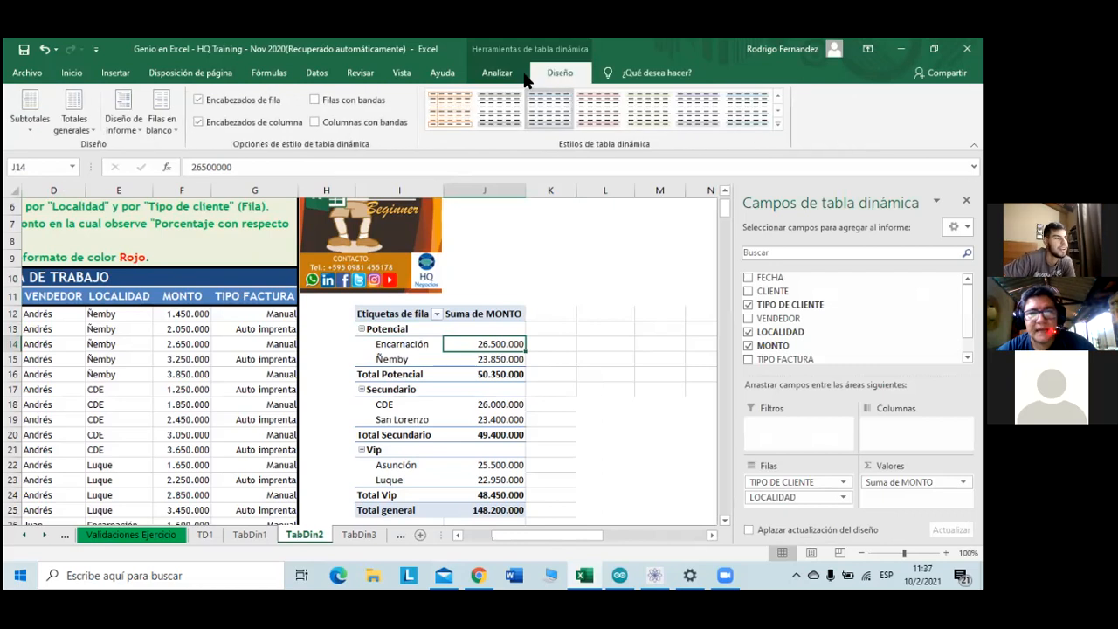
click(27, 125)
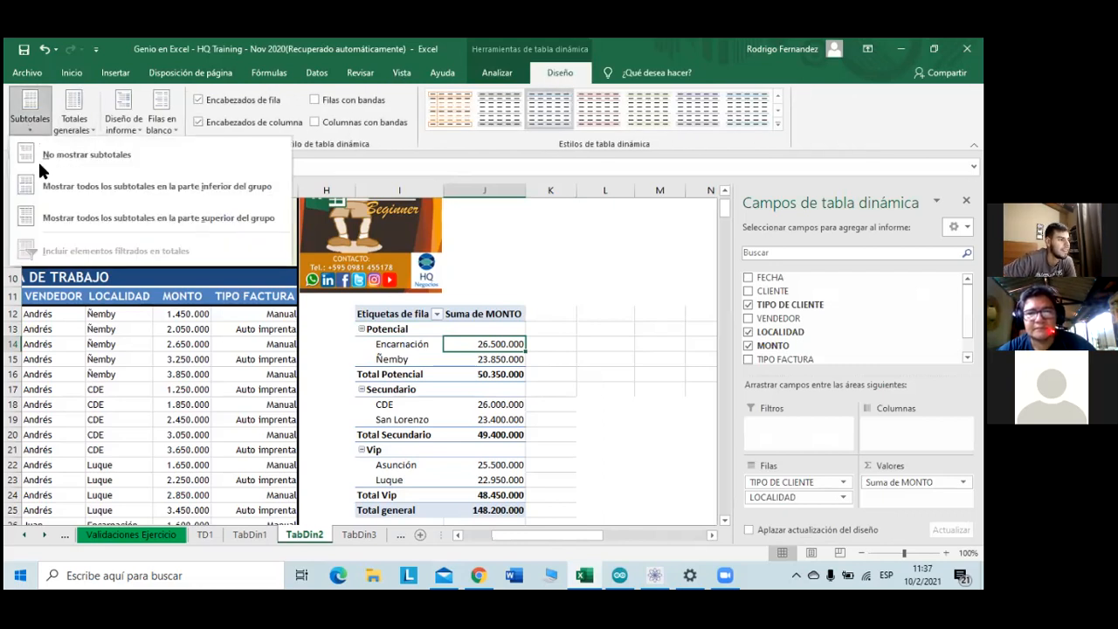
click(89, 227)
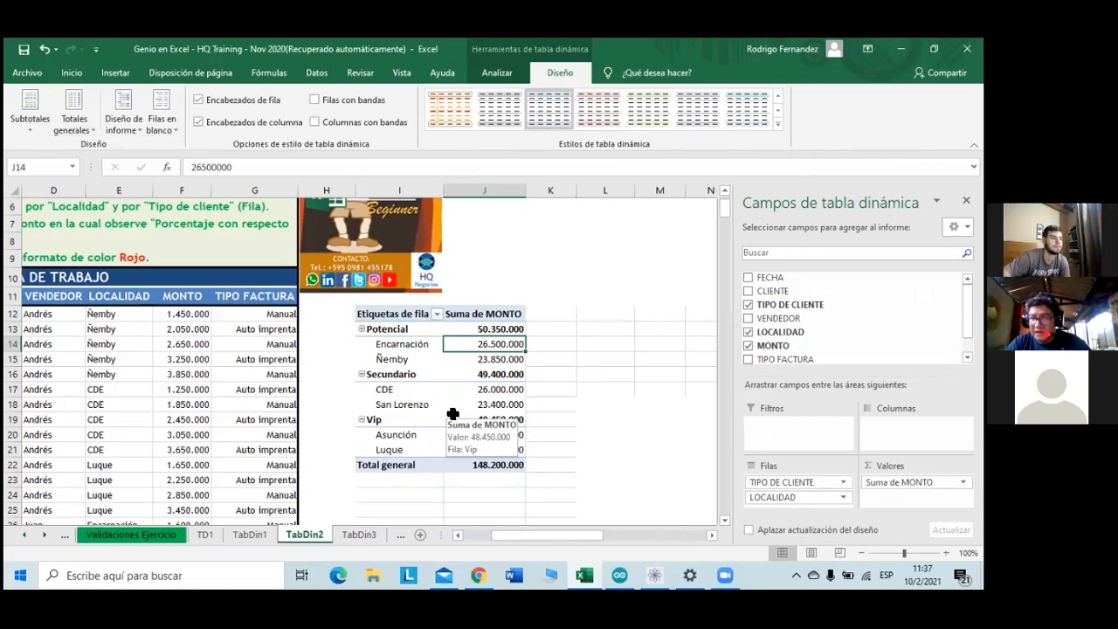
click(589, 432)
drag(604, 404, 681, 498)
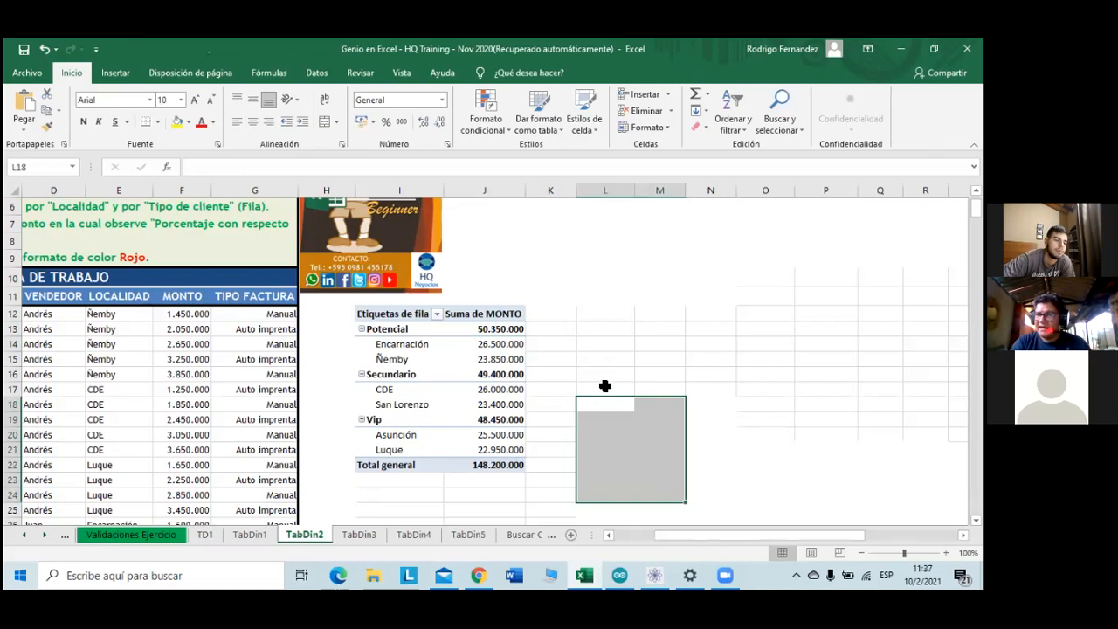
drag(604, 385, 674, 463)
right_click(673, 465)
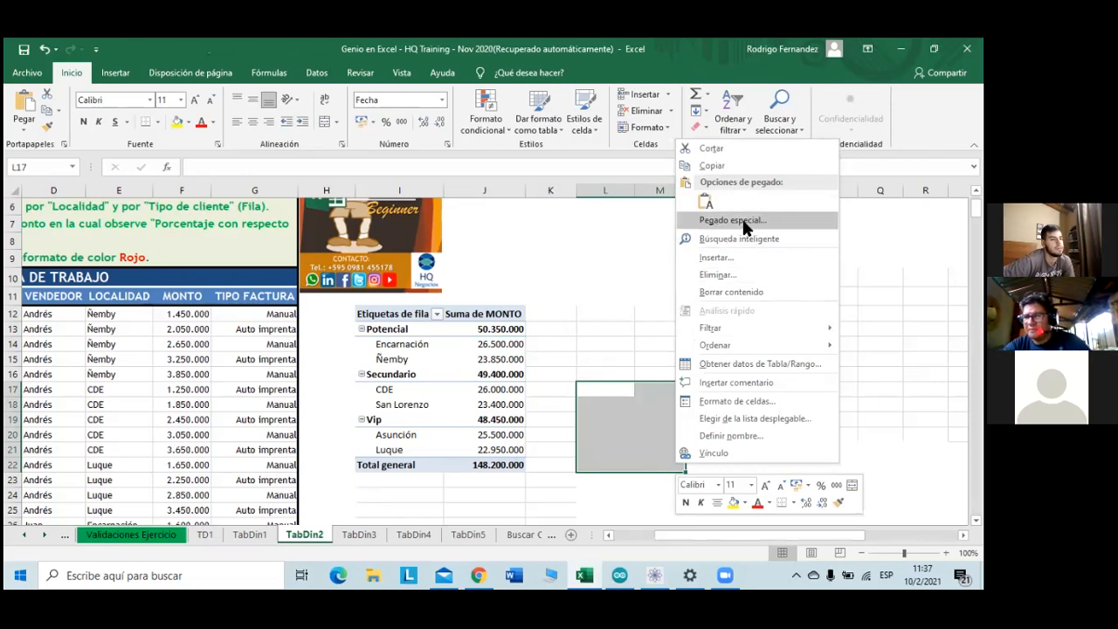
click(615, 284)
drag(617, 285, 616, 298)
click(617, 315)
drag(583, 375, 717, 453)
drag(659, 344, 802, 474)
click(790, 465)
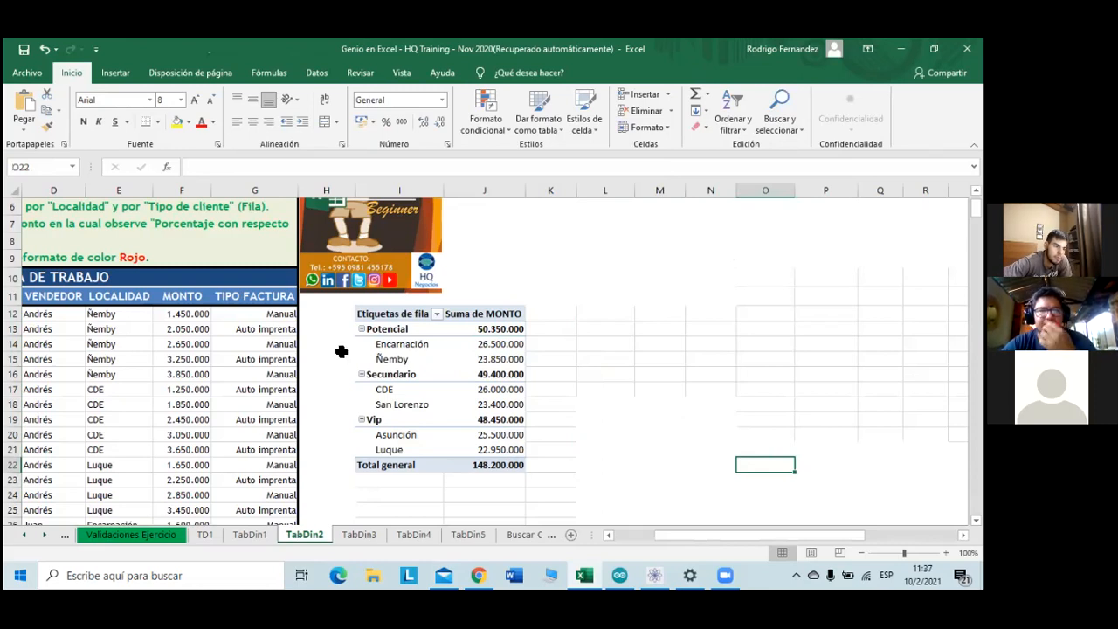
- Collapse the Potencial, Secundario and Vip groups of the PivotTable and expand all three again
click(361, 329)
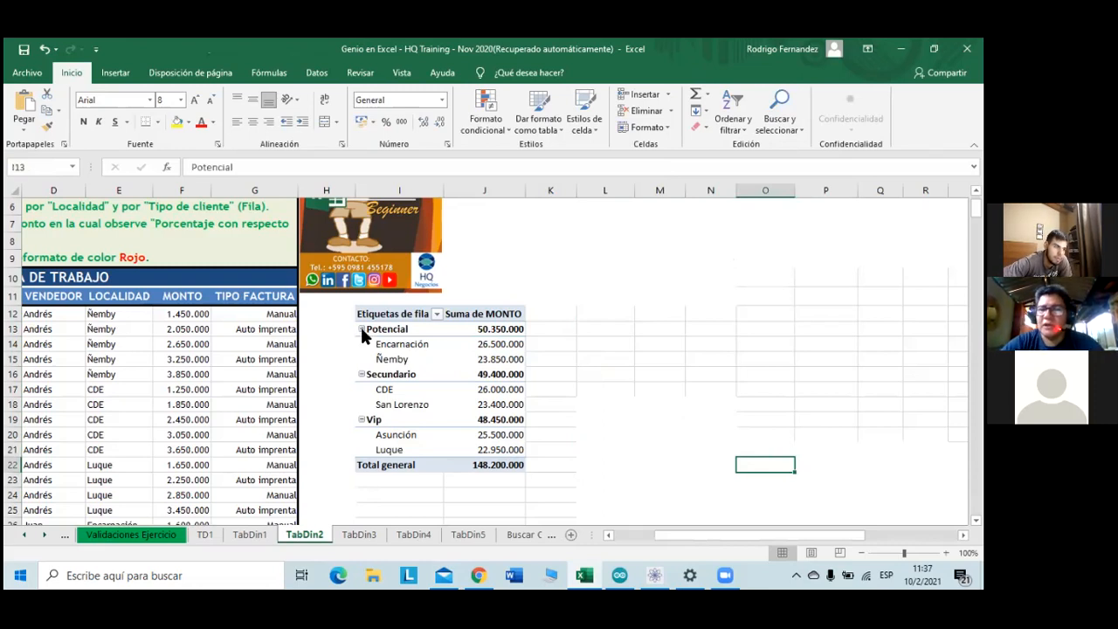
click(362, 343)
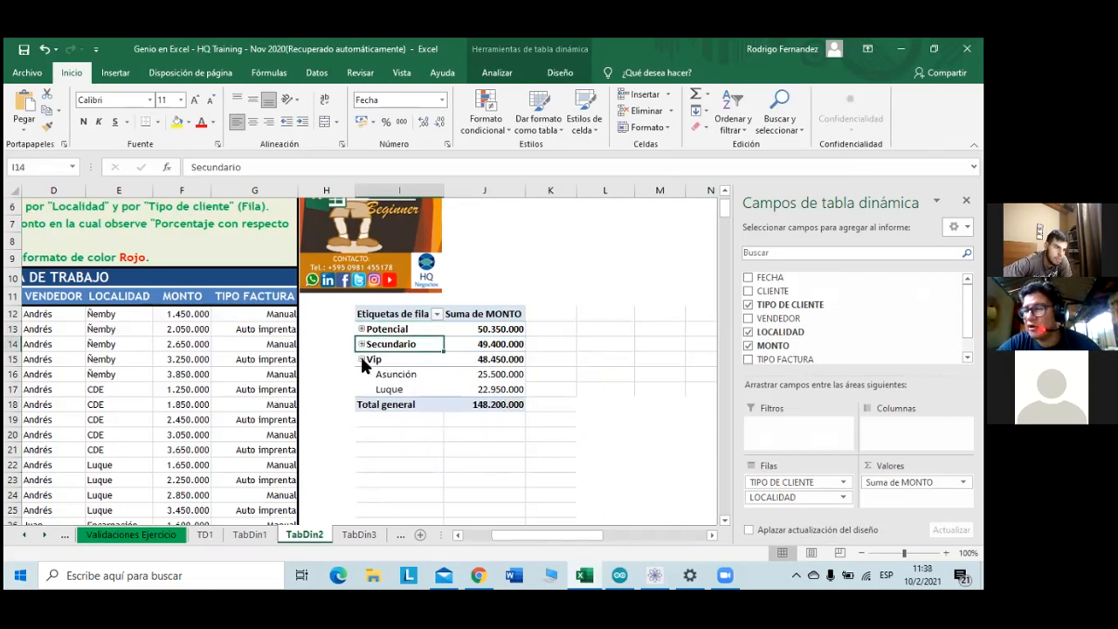
click(362, 359)
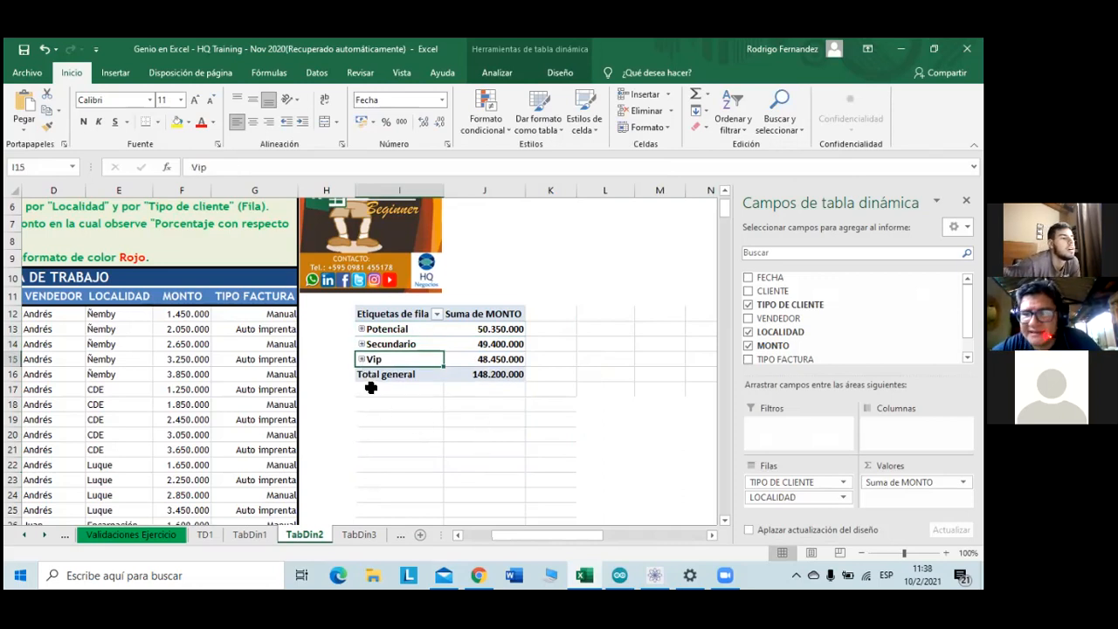
click(363, 359)
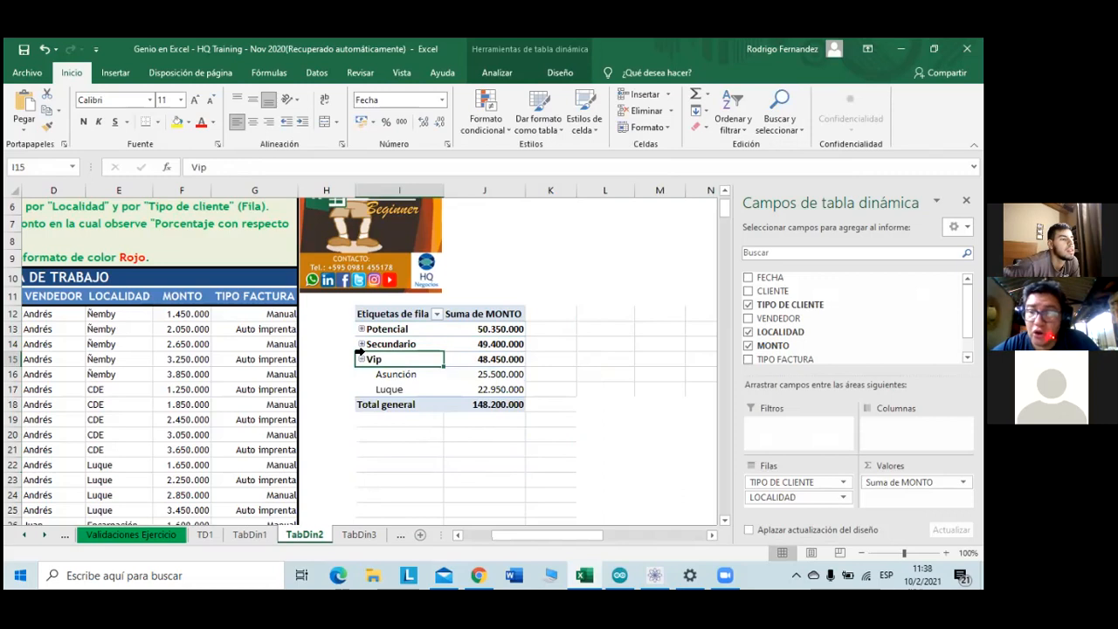
click(362, 344)
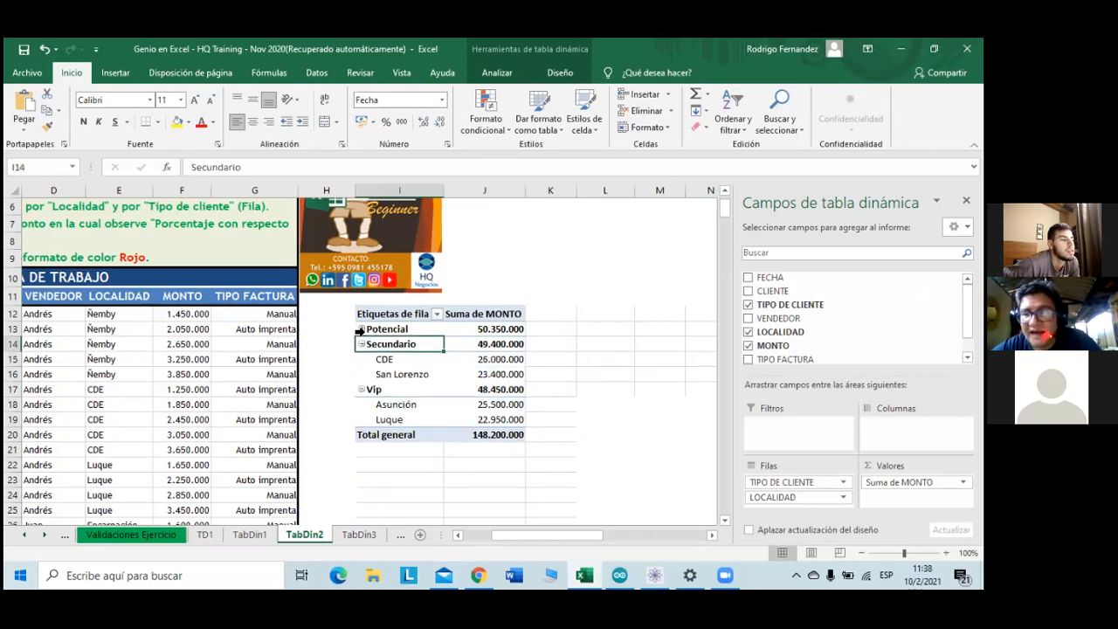
click(358, 329)
click(360, 329)
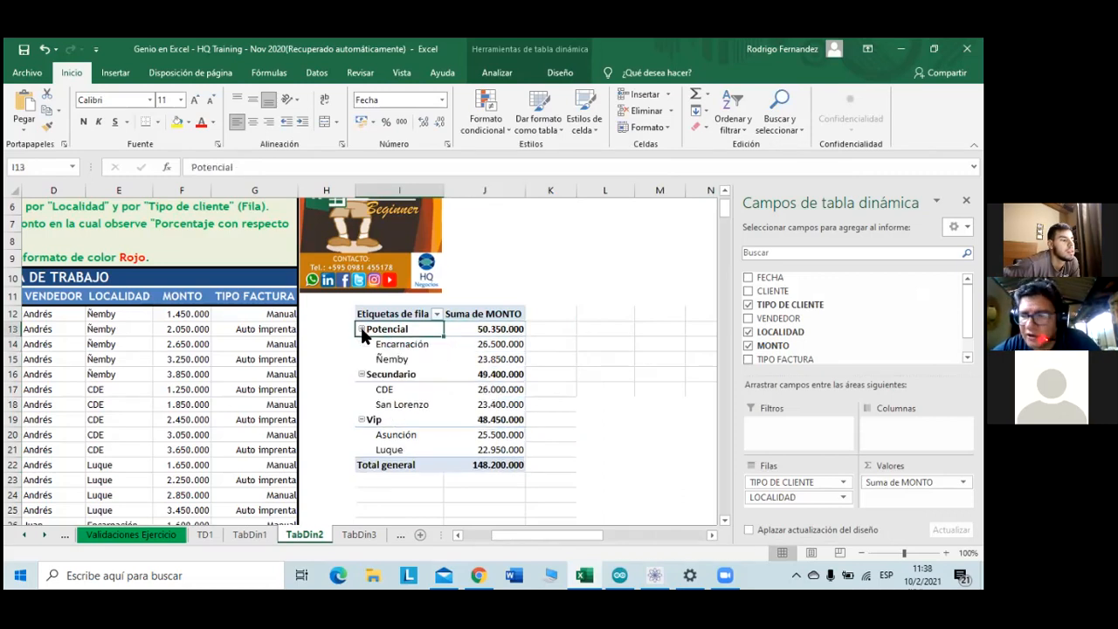
- Remove the subtotals of the TIPO DE CLIENTE field from the PivotTable
click(437, 314)
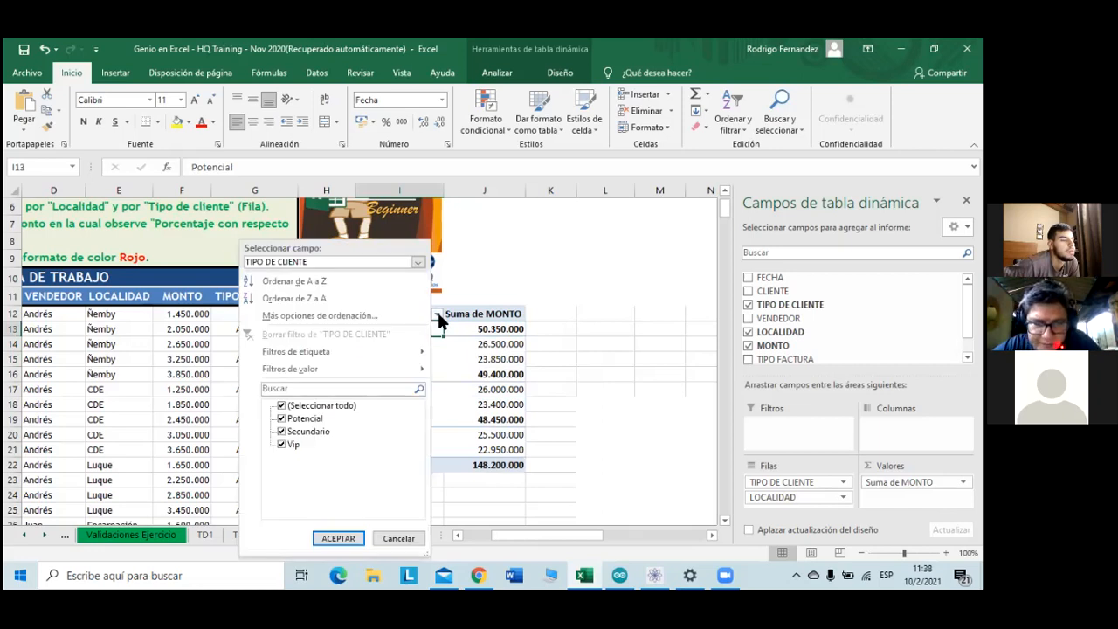
key(Escape)
right_click(411, 328)
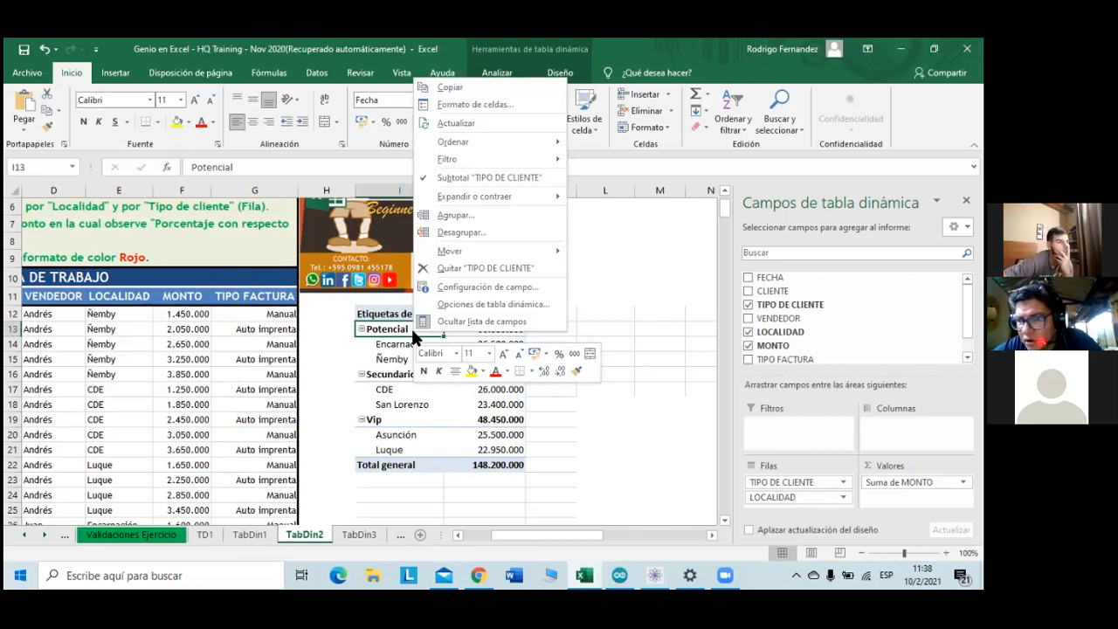
click(524, 179)
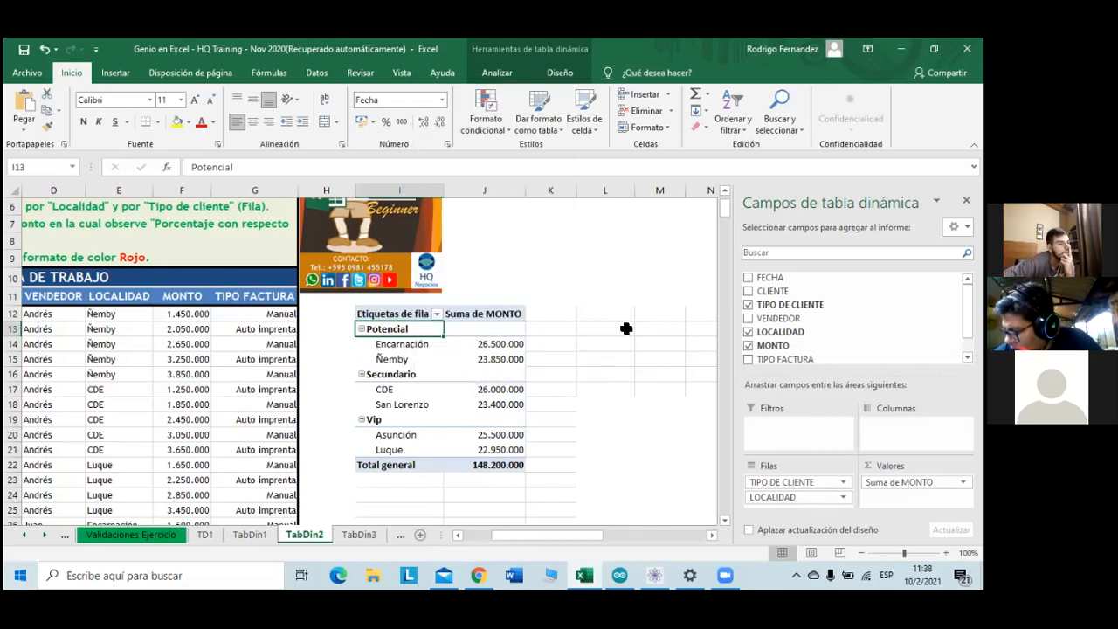
- Restore the subtotals of the TIPO DE CLIENTE field in the PivotTable
right_click(428, 329)
click(497, 179)
- Collapse the entire TIPO DE CLIENTE field of the PivotTable and expand the entire field again
right_click(420, 328)
mouse_move(490, 202)
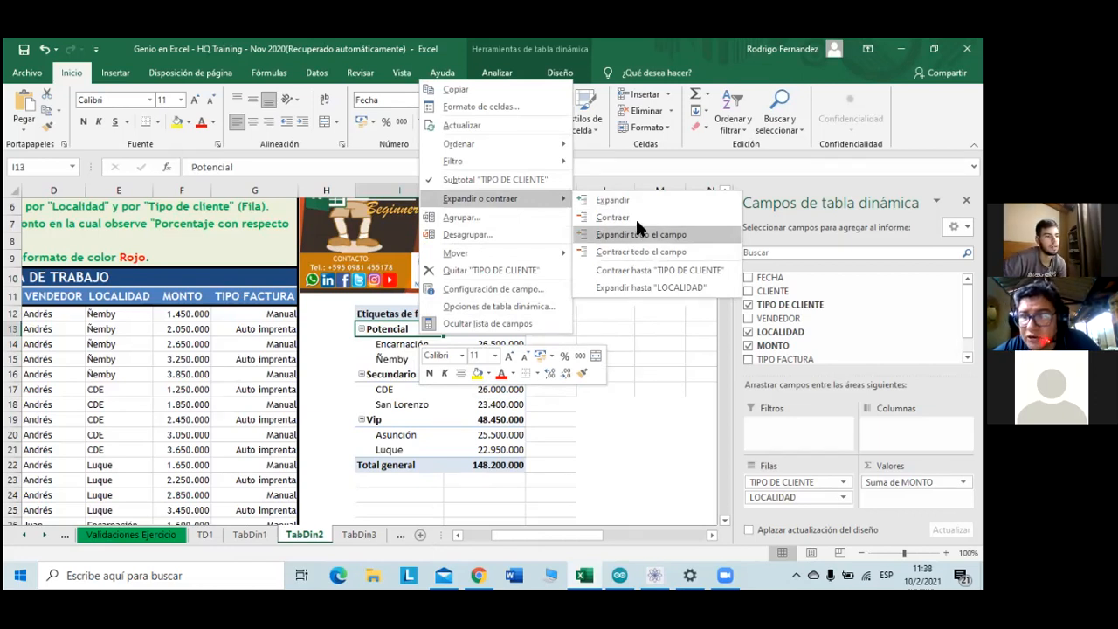
click(651, 252)
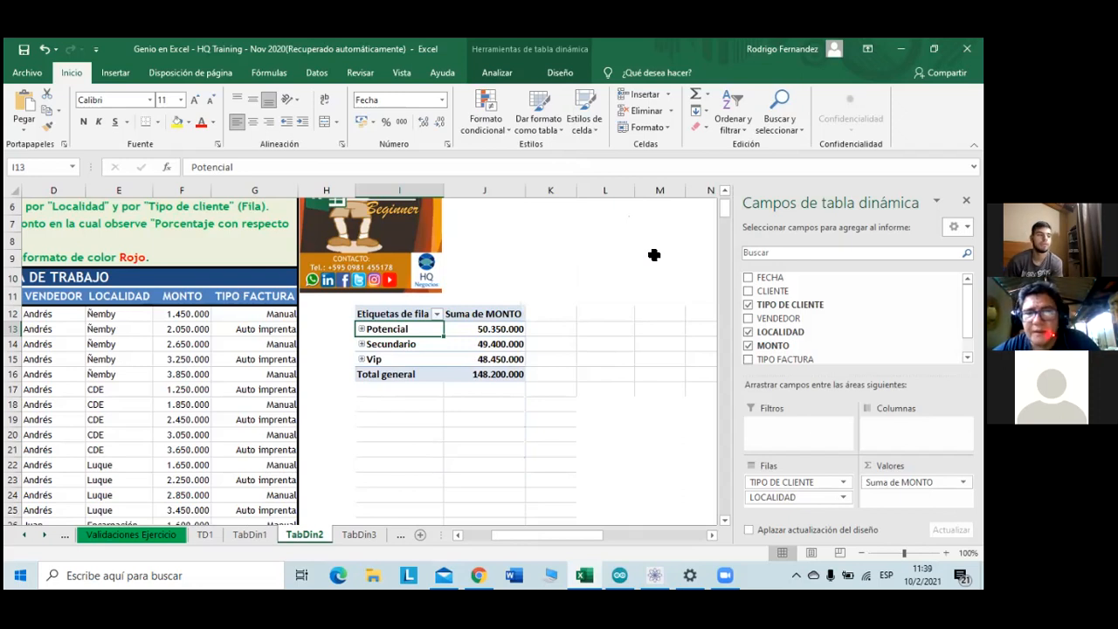
right_click(409, 332)
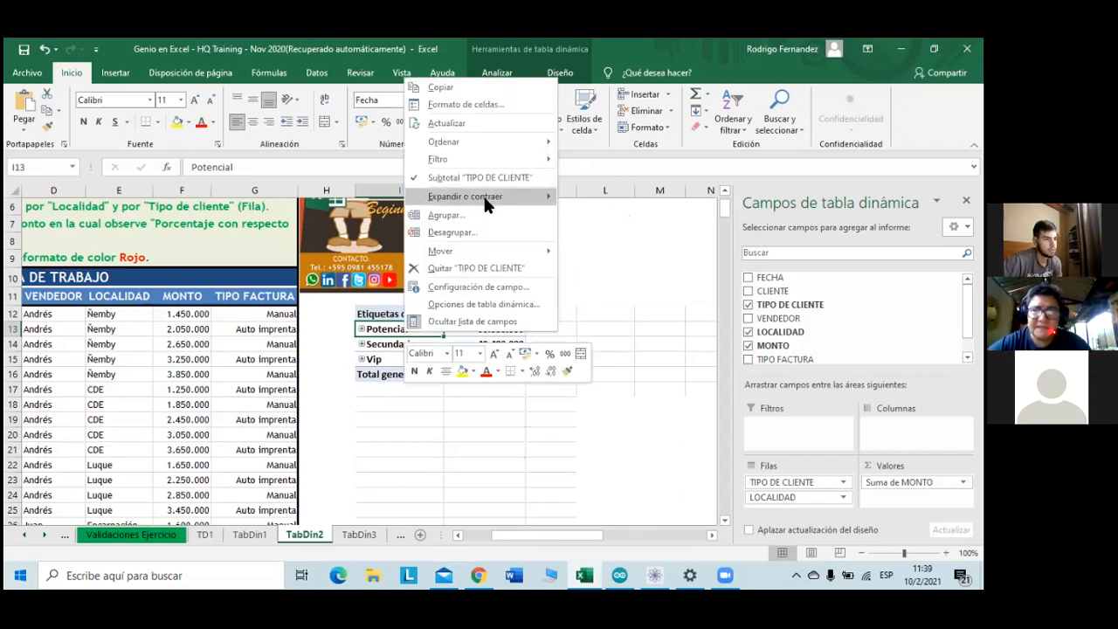
click(611, 232)
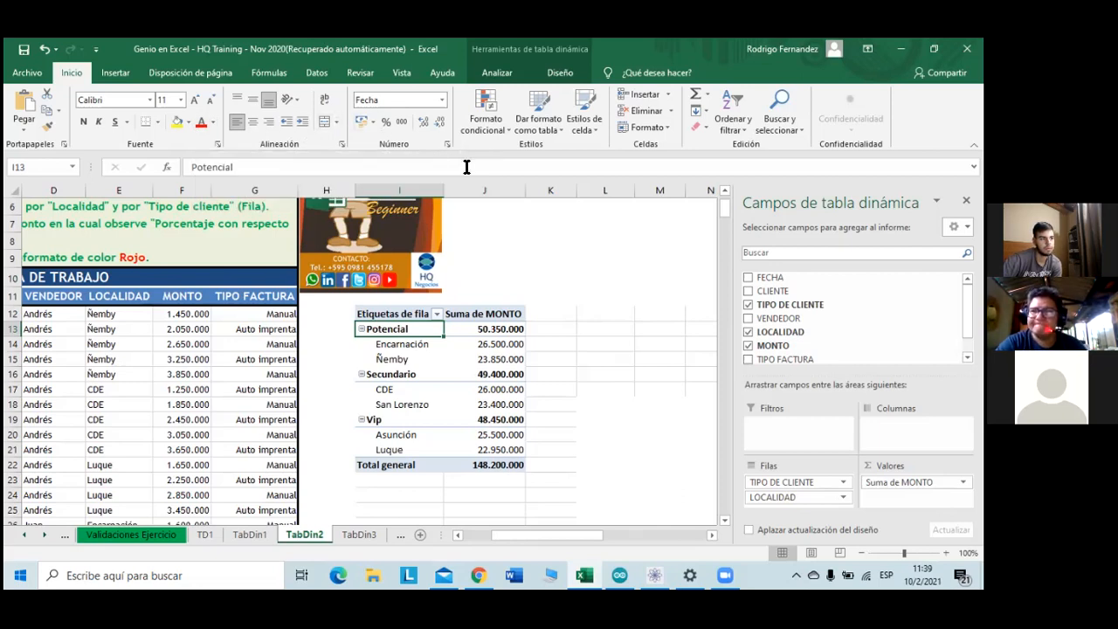
- Collapse and re-expand all TIPO DE CLIENTE groups twice with the PivotTable analysis commands Collapse Field and Expand Field
click(568, 74)
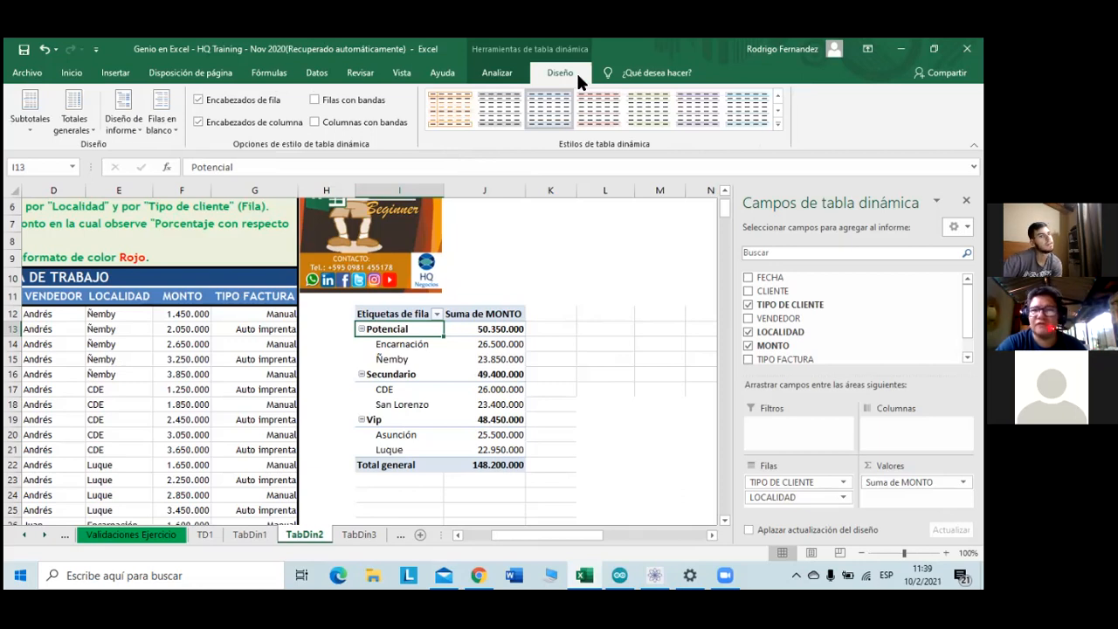
click(521, 76)
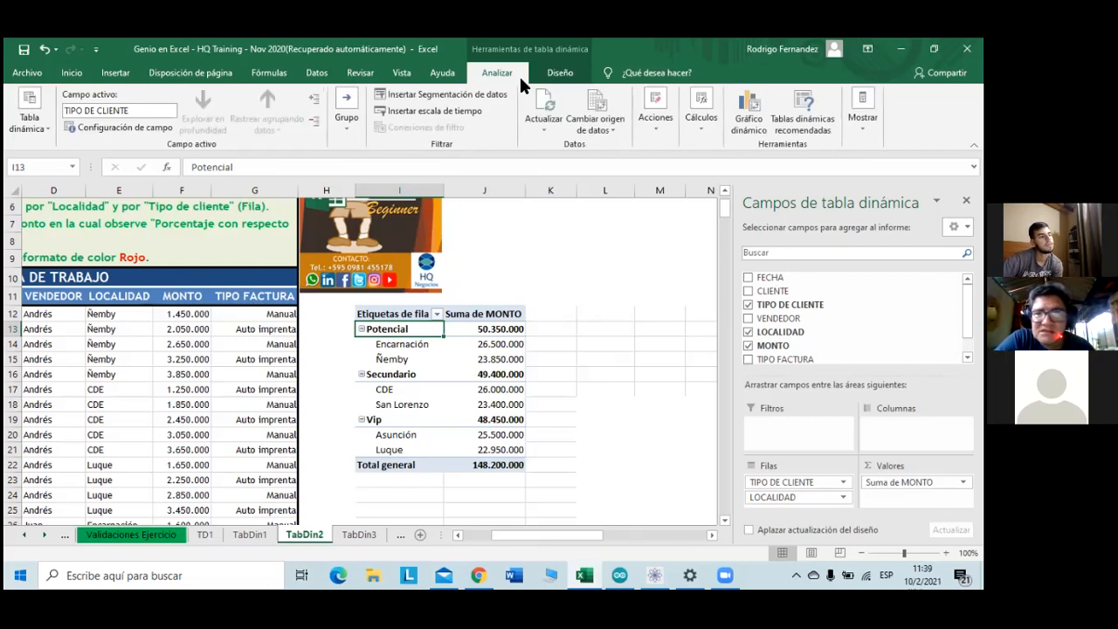
click(314, 129)
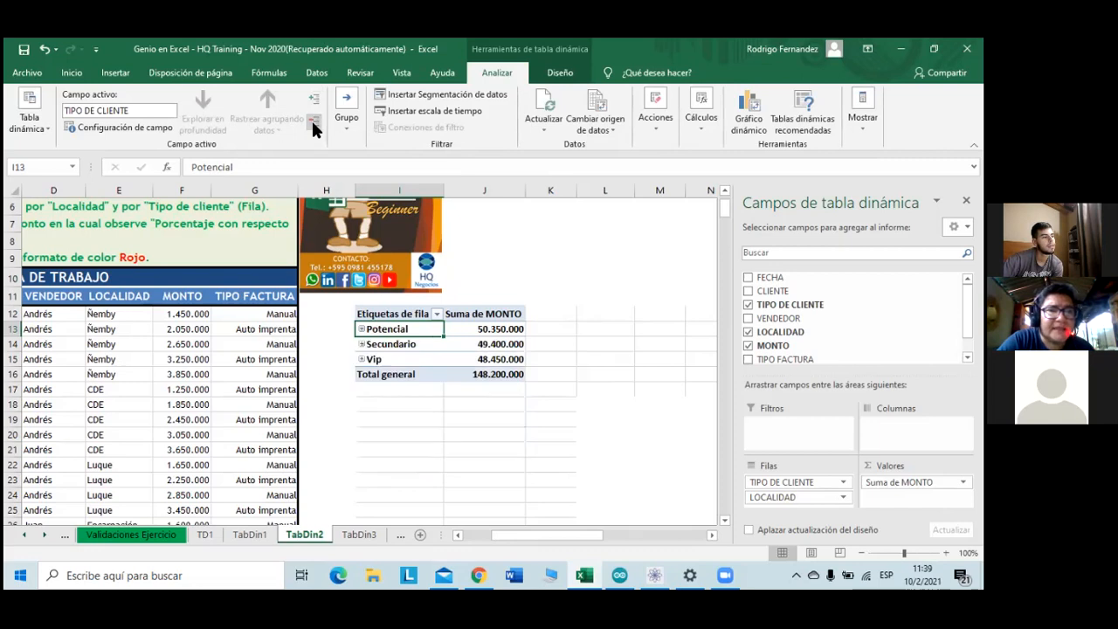
click(318, 97)
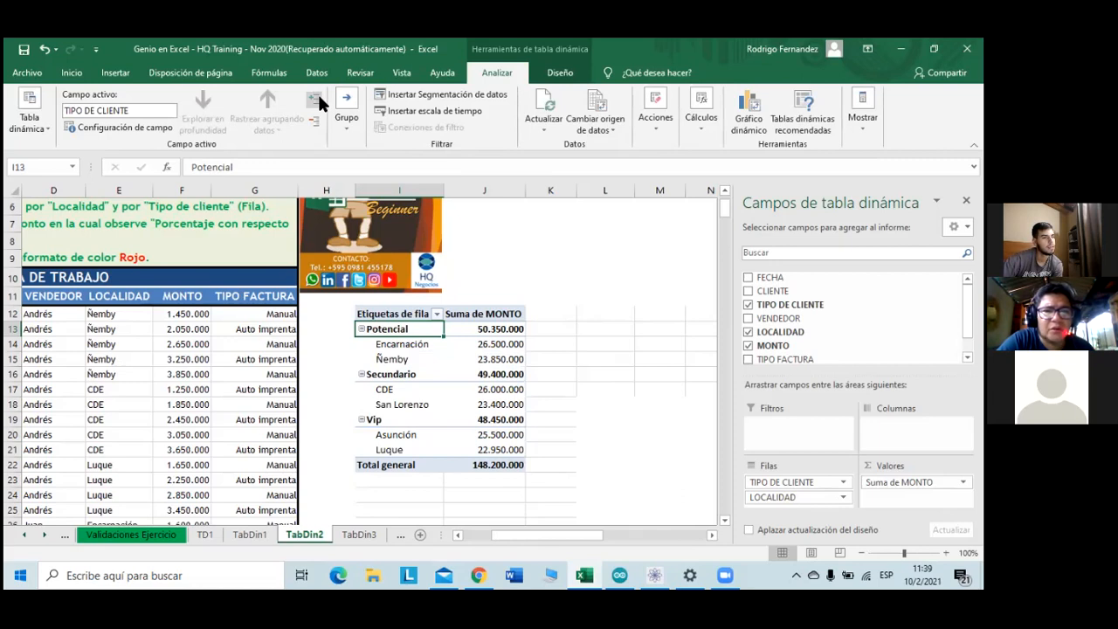
click(318, 116)
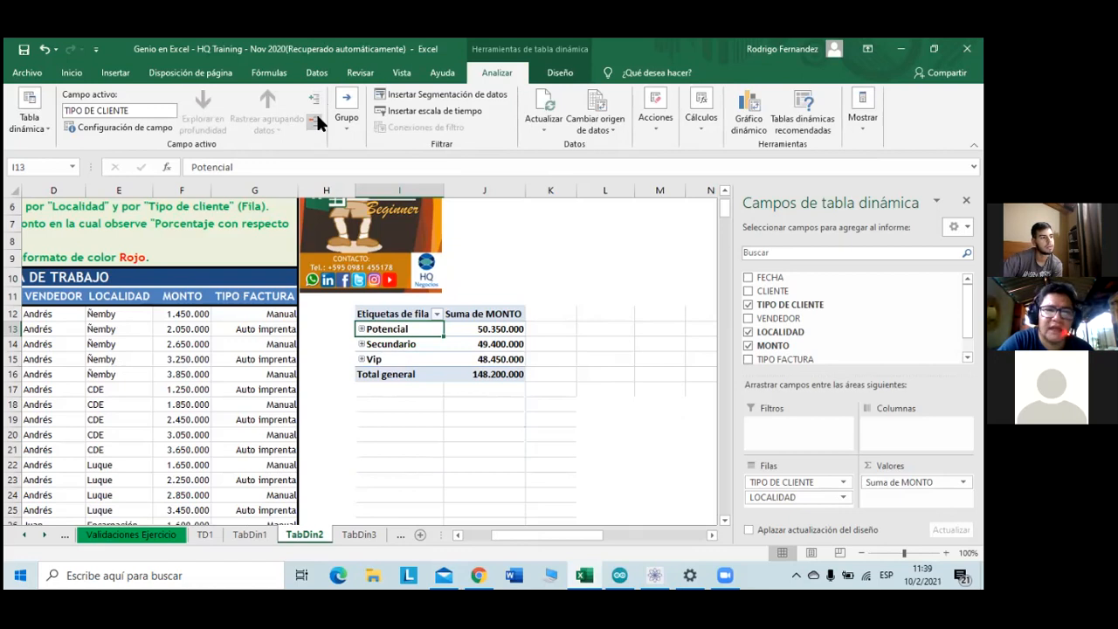
click(313, 107)
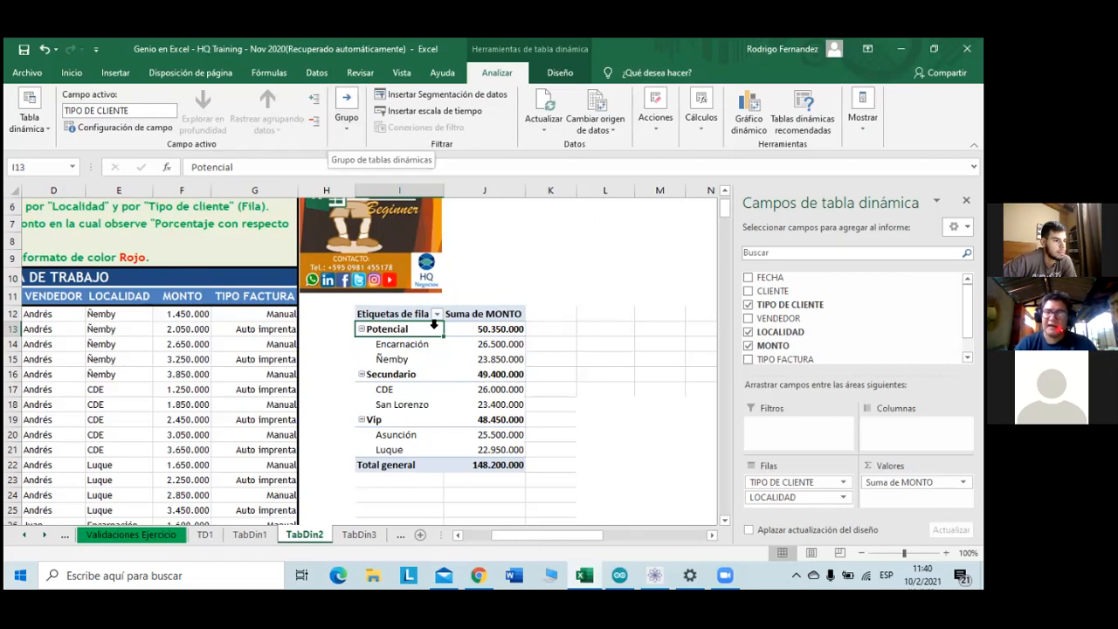
- Hide the expand and collapse buttons of PivotTable TD2 through its display options
right_click(398, 330)
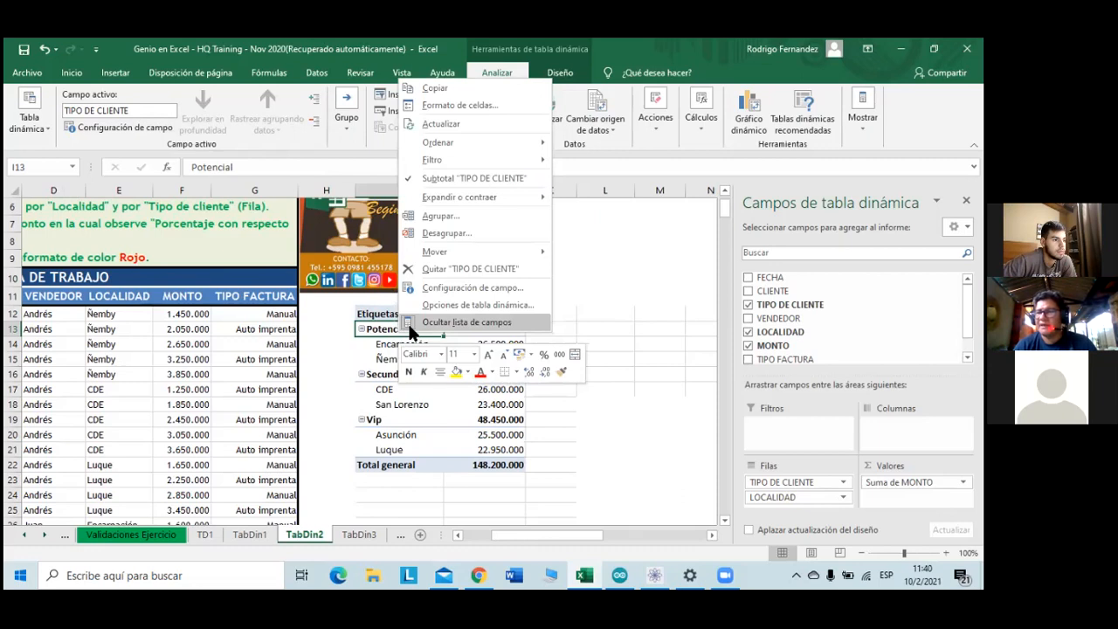
click(440, 302)
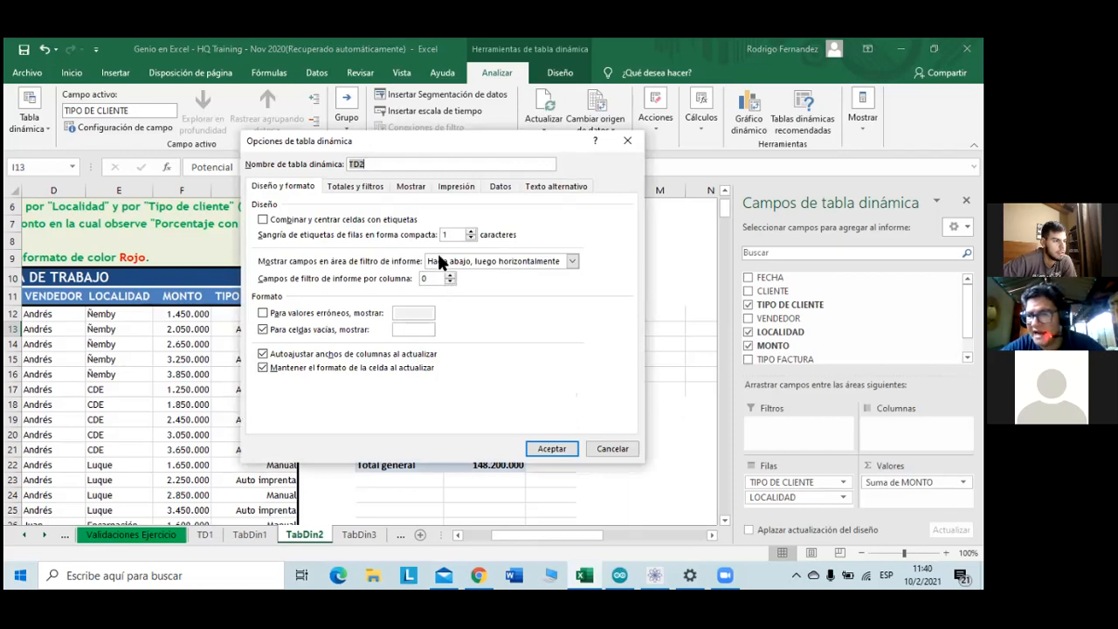
click(419, 186)
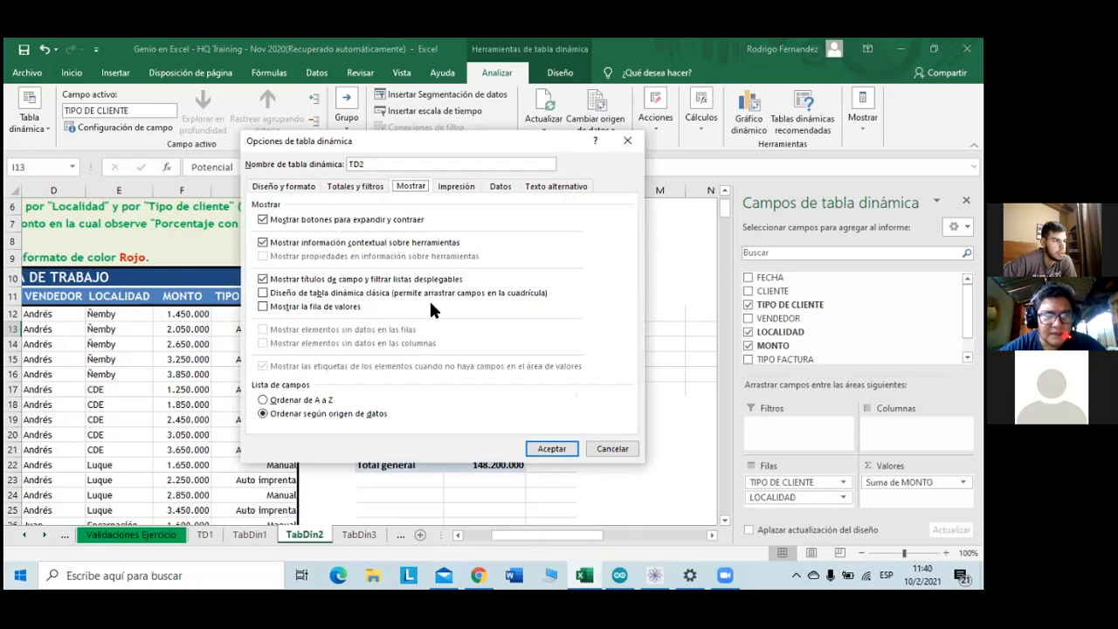
click(263, 219)
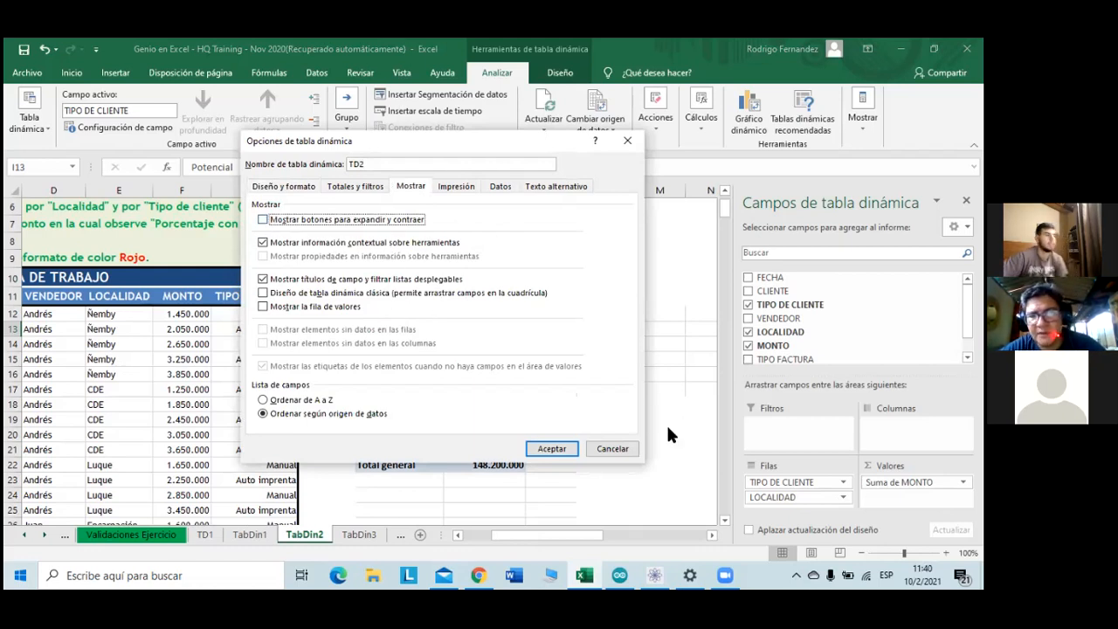
click(552, 448)
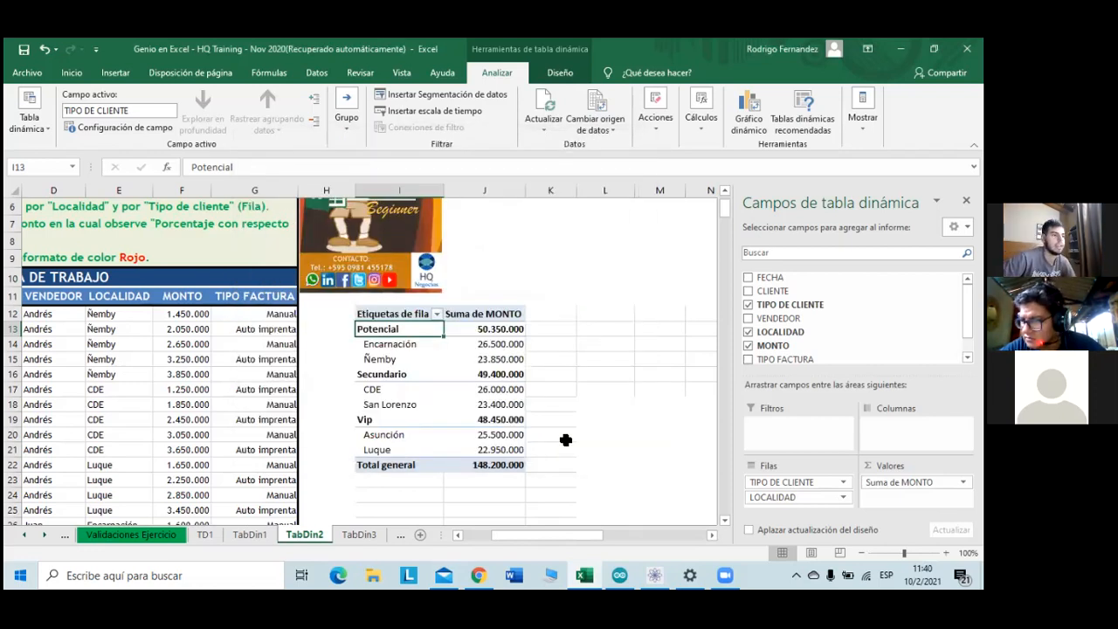
- Collapse the Potencial group directly from its row label and expand it again
click(437, 389)
click(450, 374)
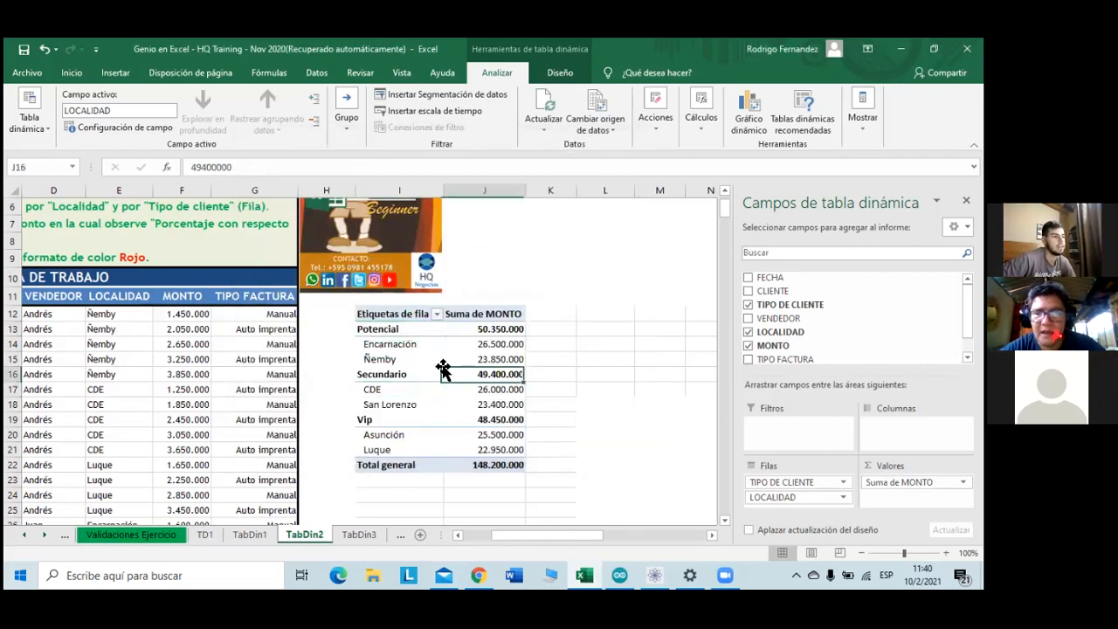
click(418, 359)
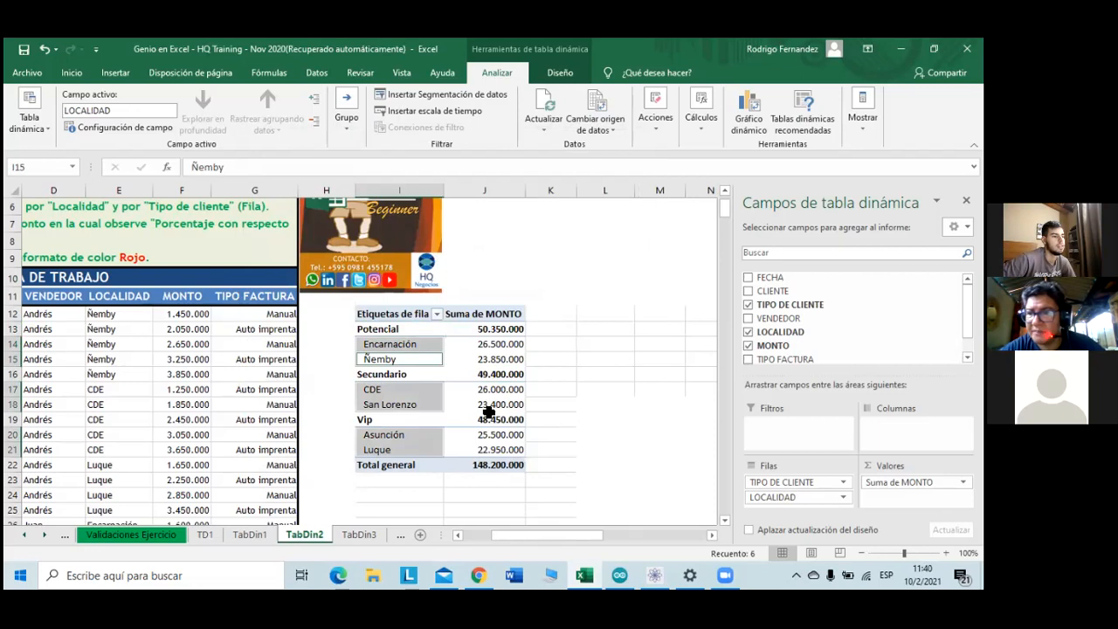
click(579, 392)
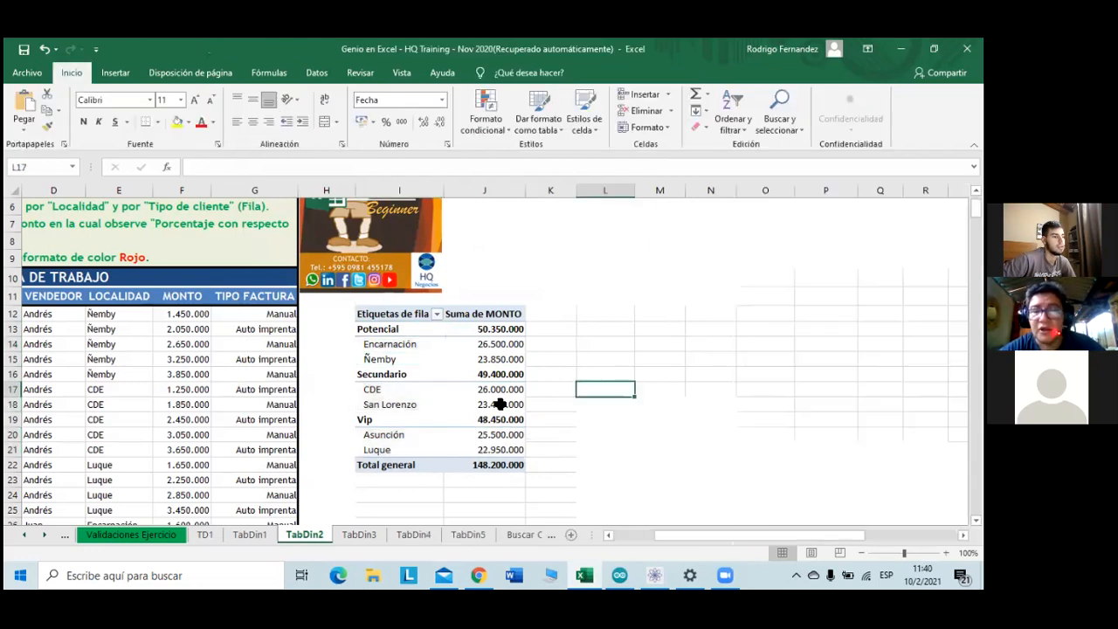
click(482, 405)
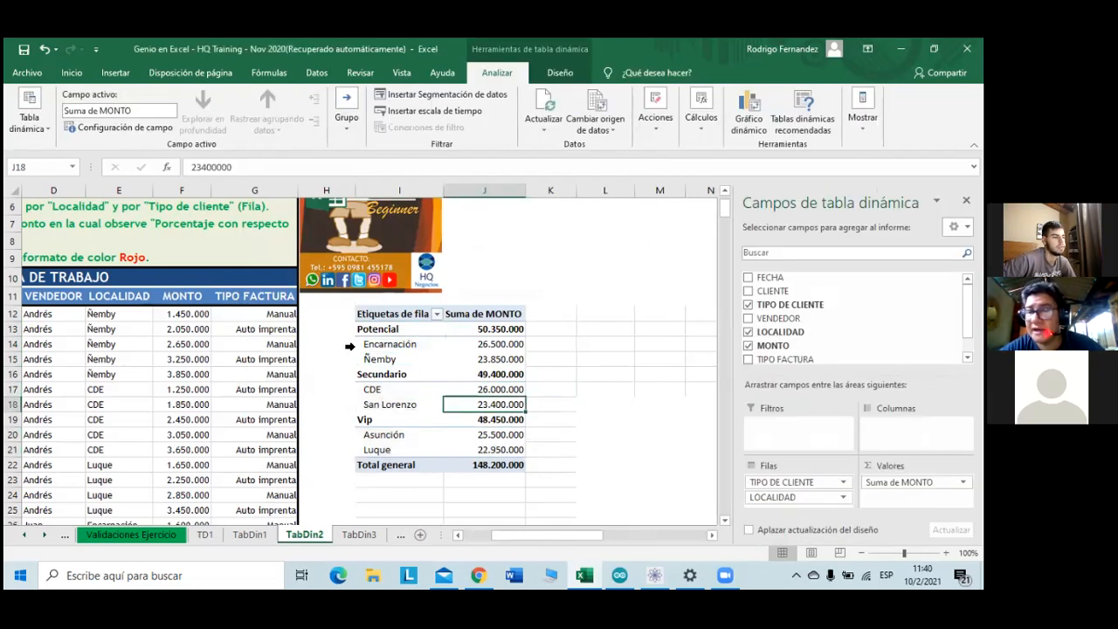
click(383, 328)
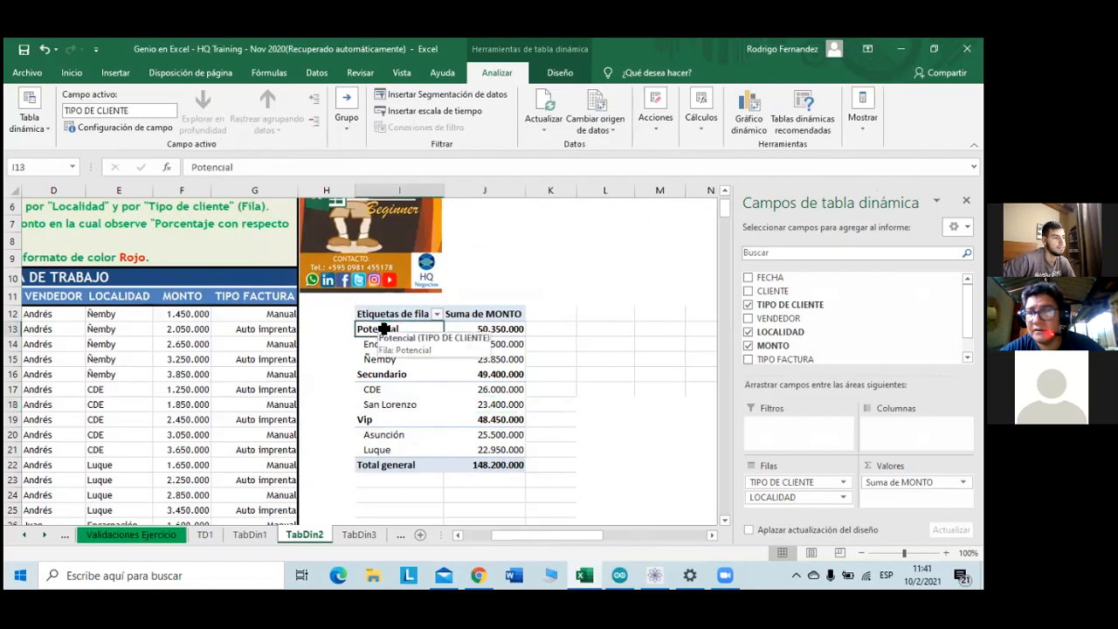
double_click(383, 328)
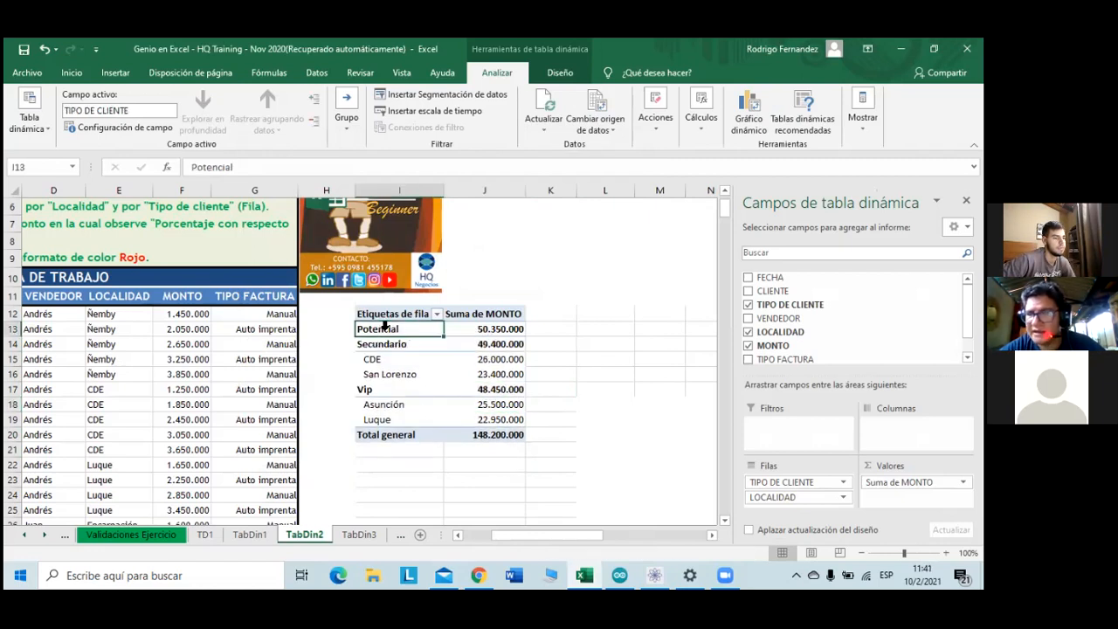
double_click(391, 329)
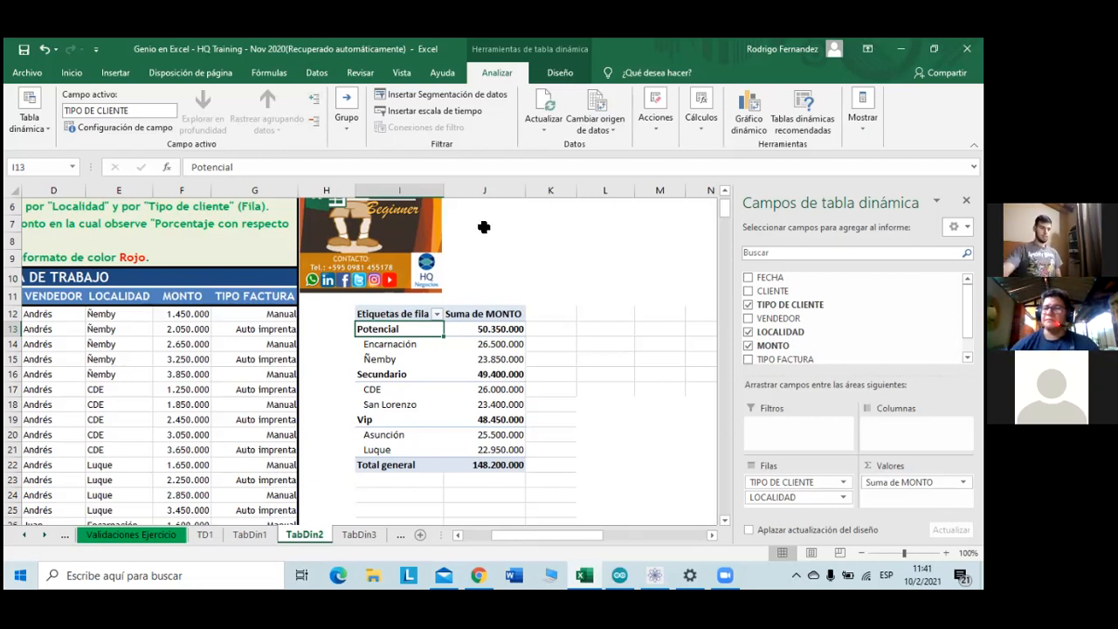
right_click(410, 326)
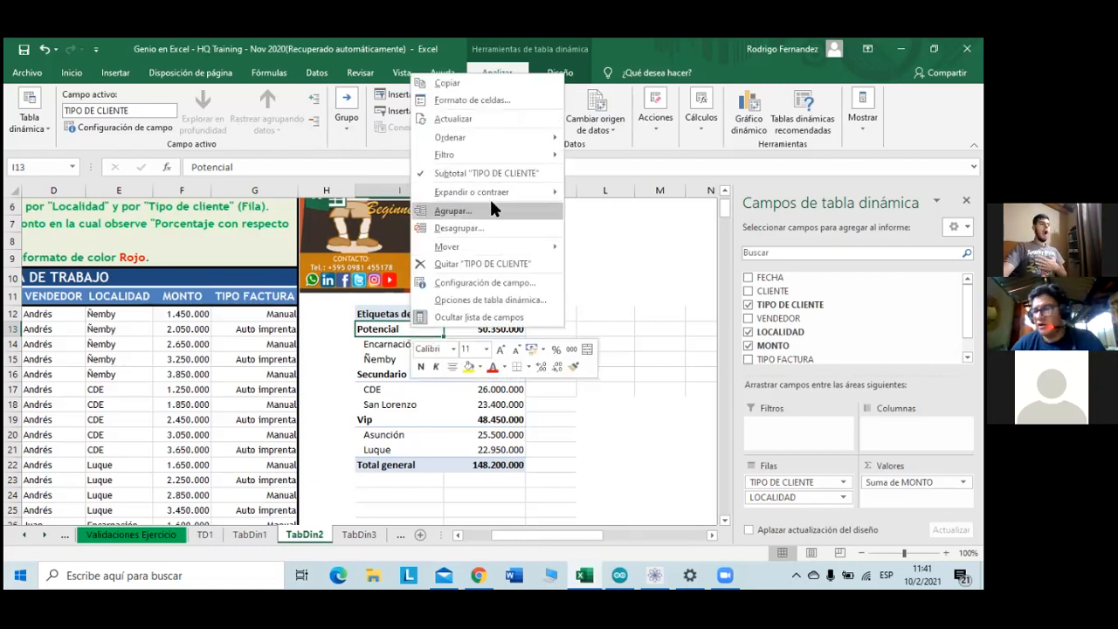
mouse_move(496, 191)
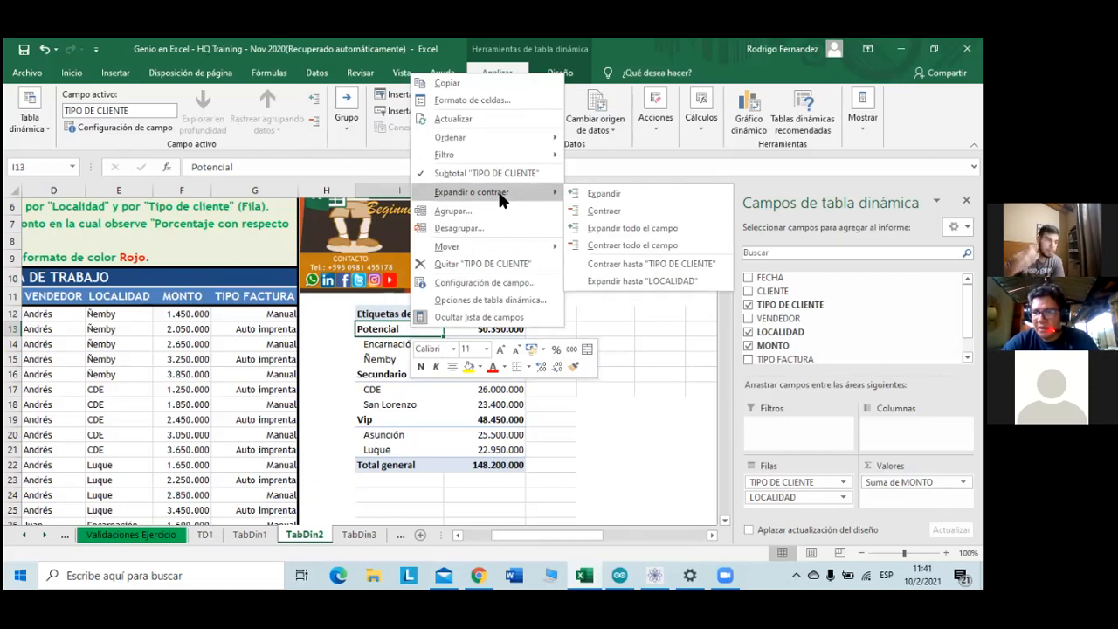
click(475, 428)
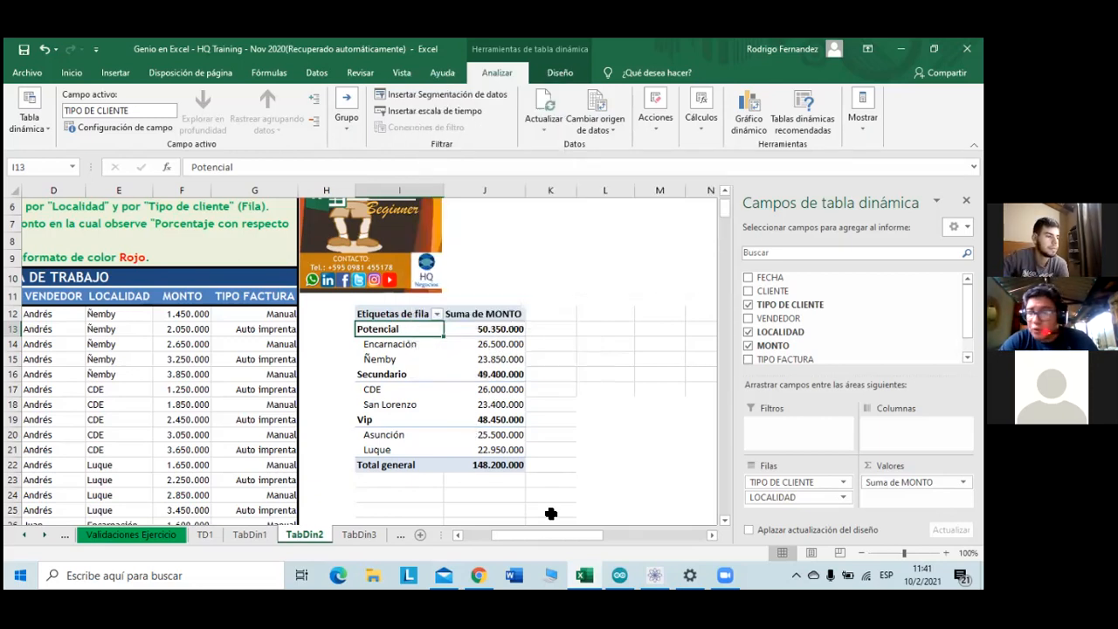
- Add the MONTO field a second time to the values area of the PivotTable
drag(502, 536, 484, 534)
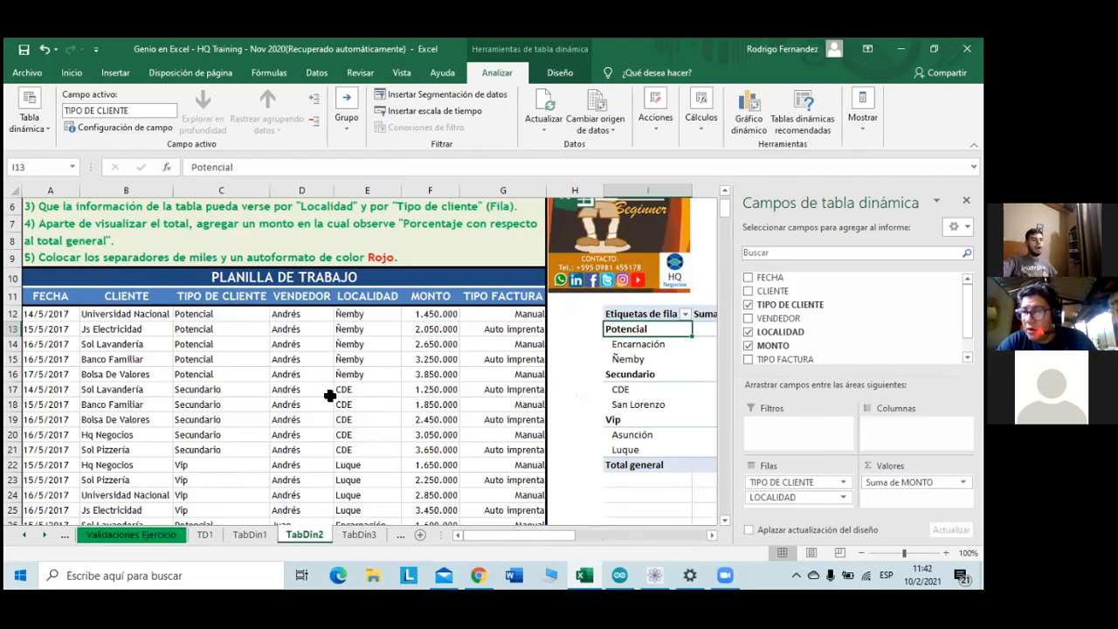
drag(502, 537, 531, 536)
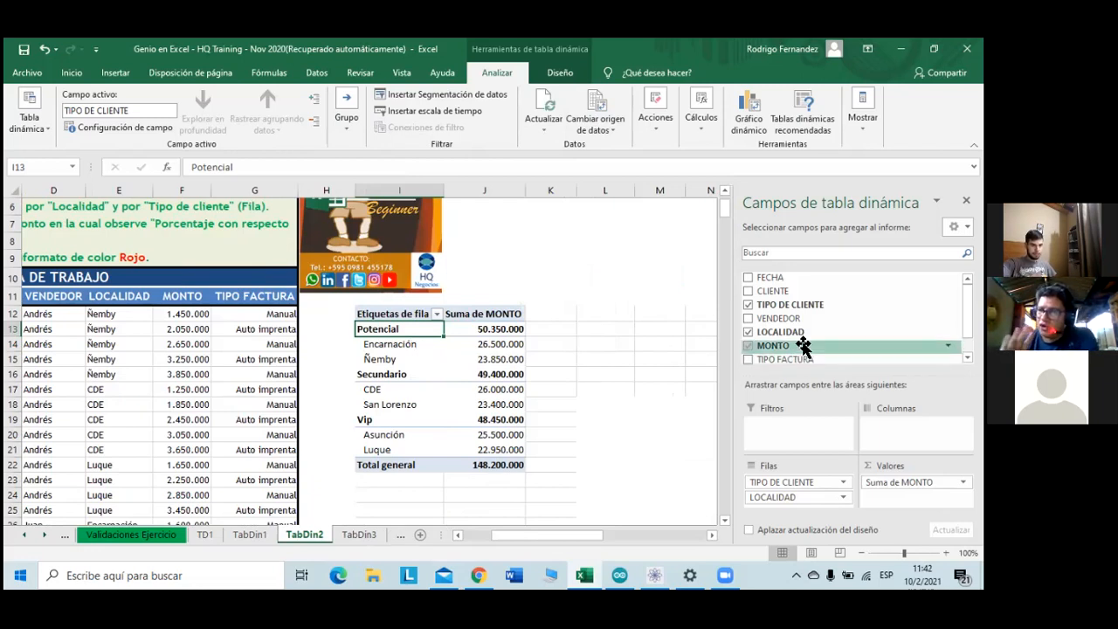
scroll(803, 346, down, 2)
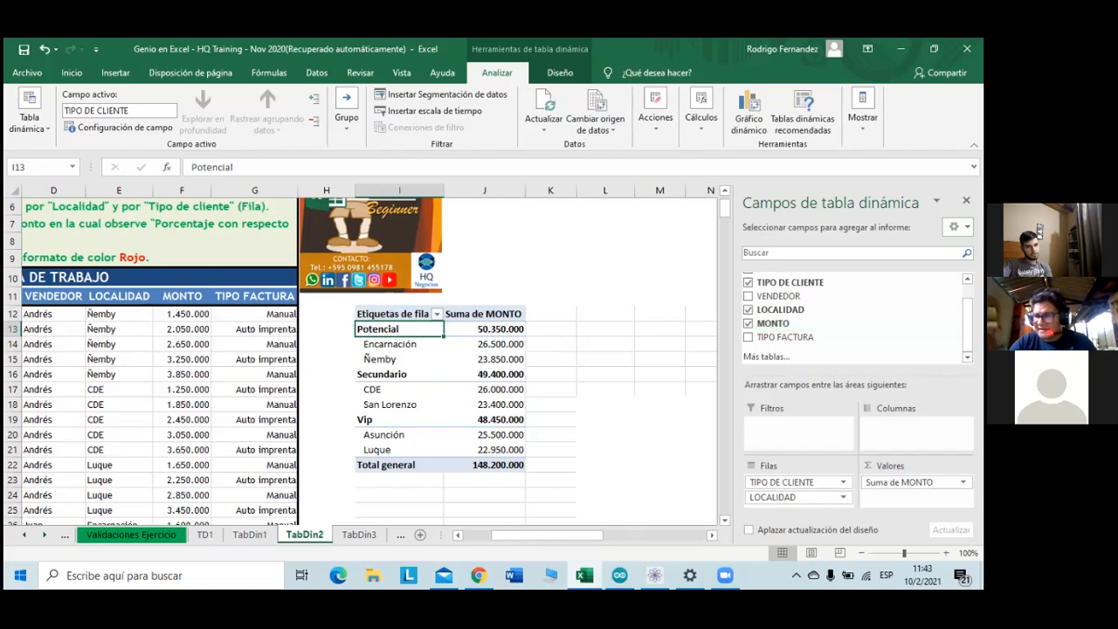
drag(827, 342, 909, 494)
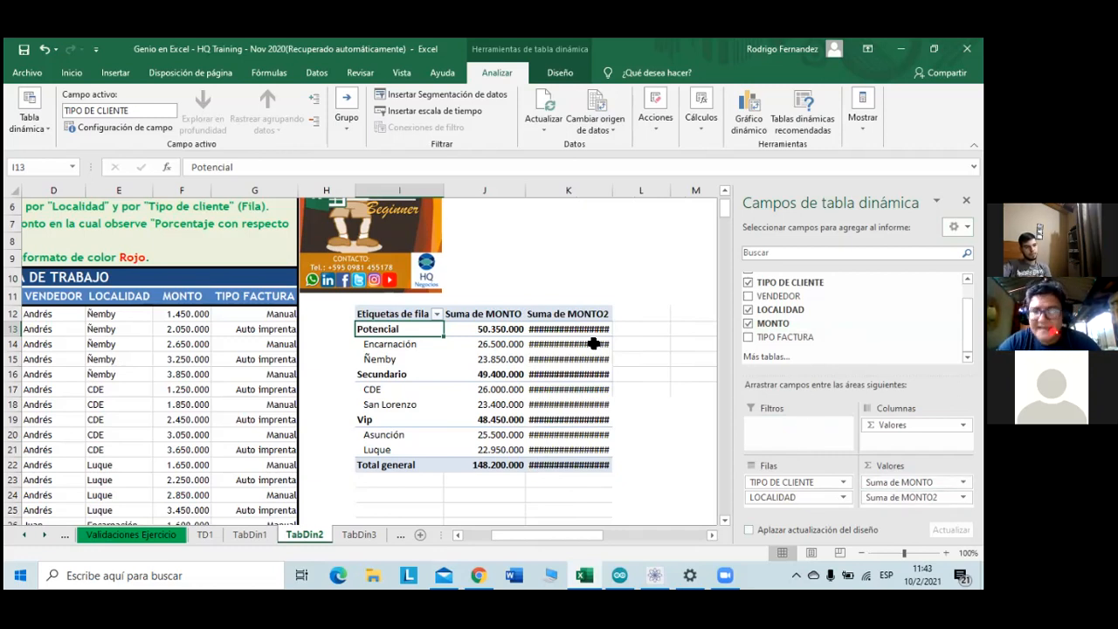
- Open the value field settings of Suma de MONTO2, review the summary functions and keep it summarised by Suma
mouse_move(576, 332)
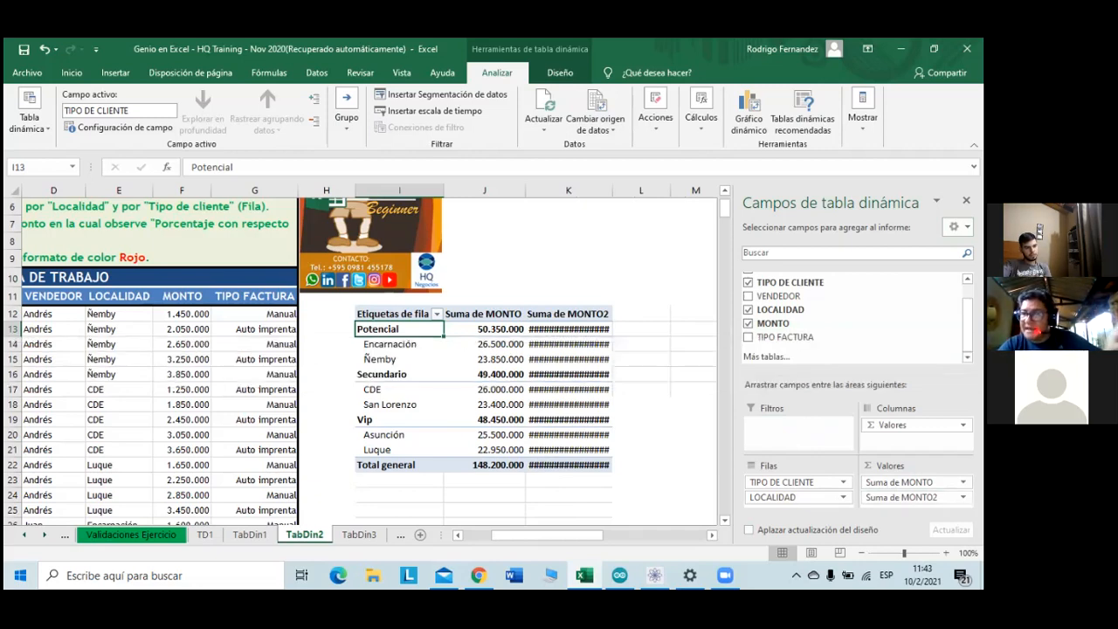
click(962, 497)
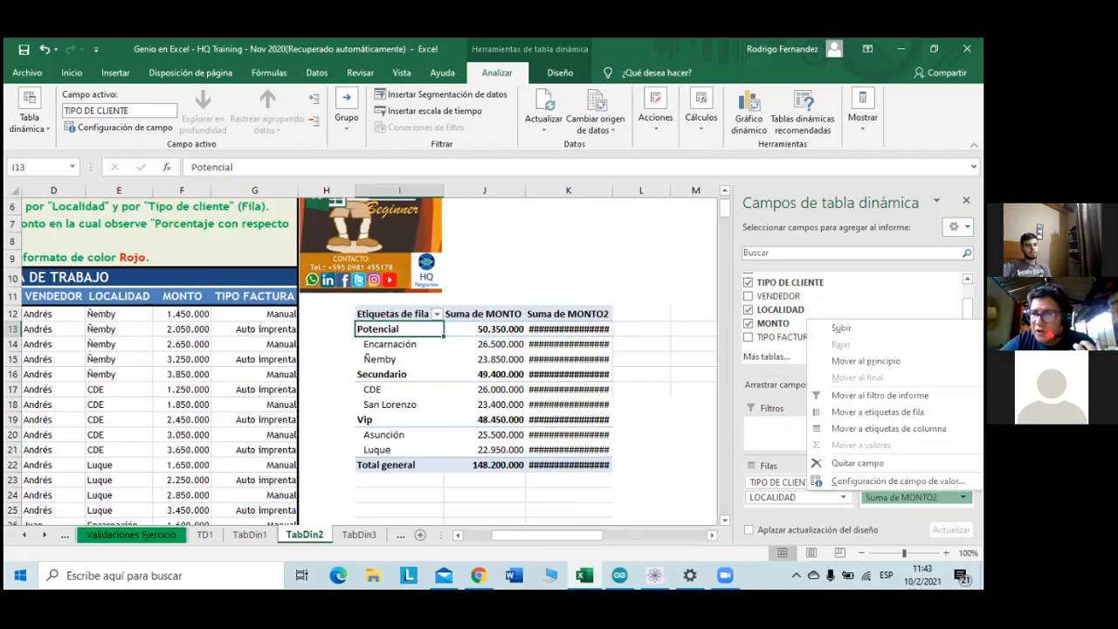
click(891, 481)
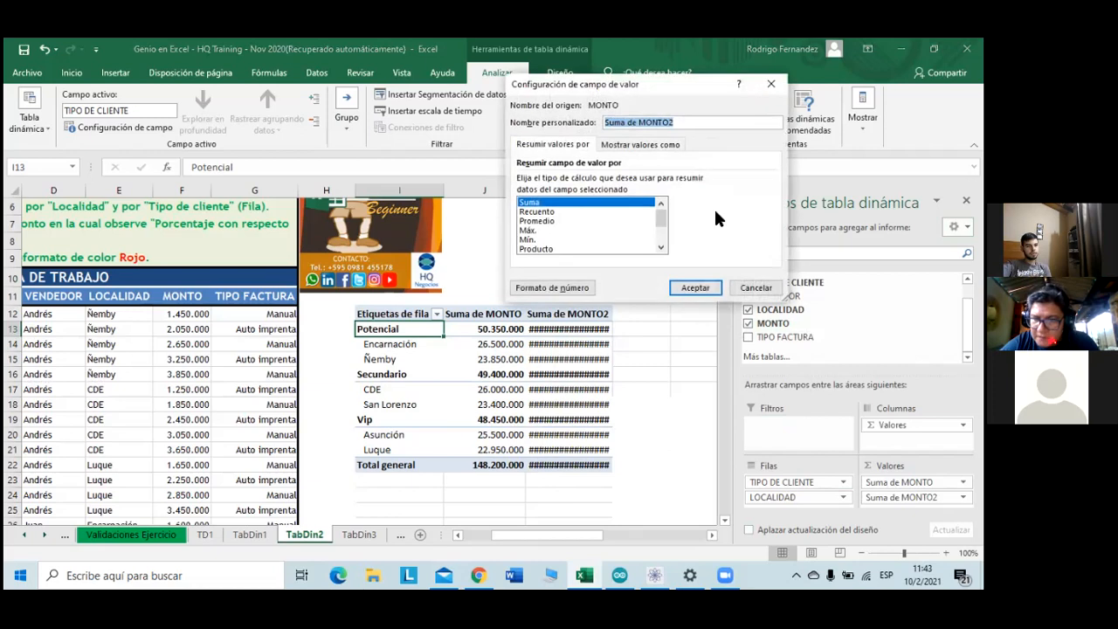
click(539, 221)
scroll(642, 230, down, 2)
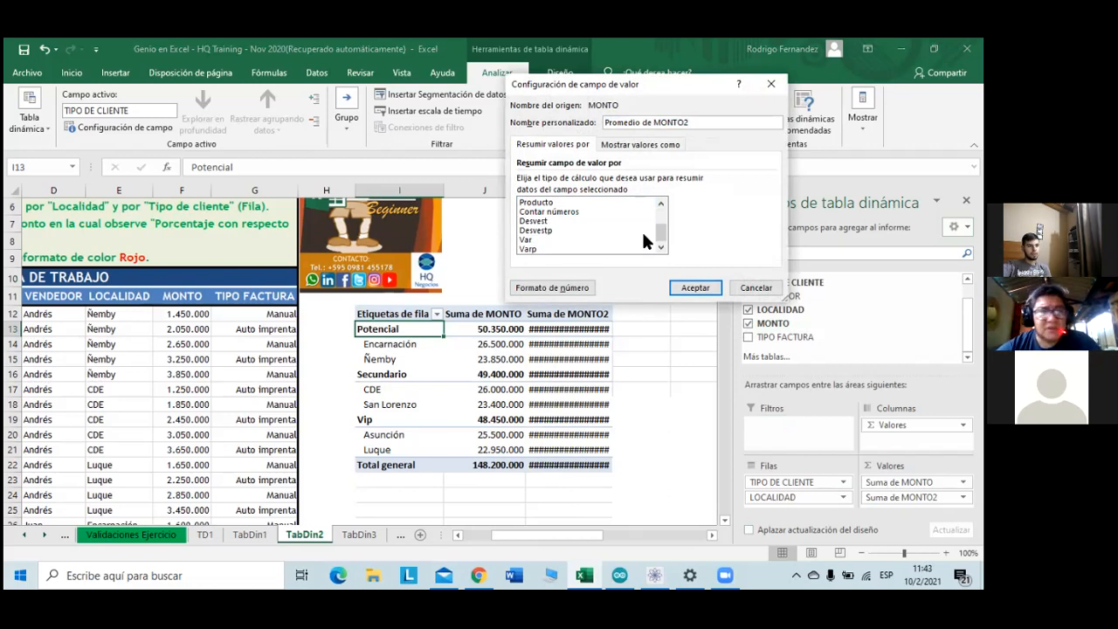
scroll(642, 229, up, 2)
scroll(642, 230, down, 2)
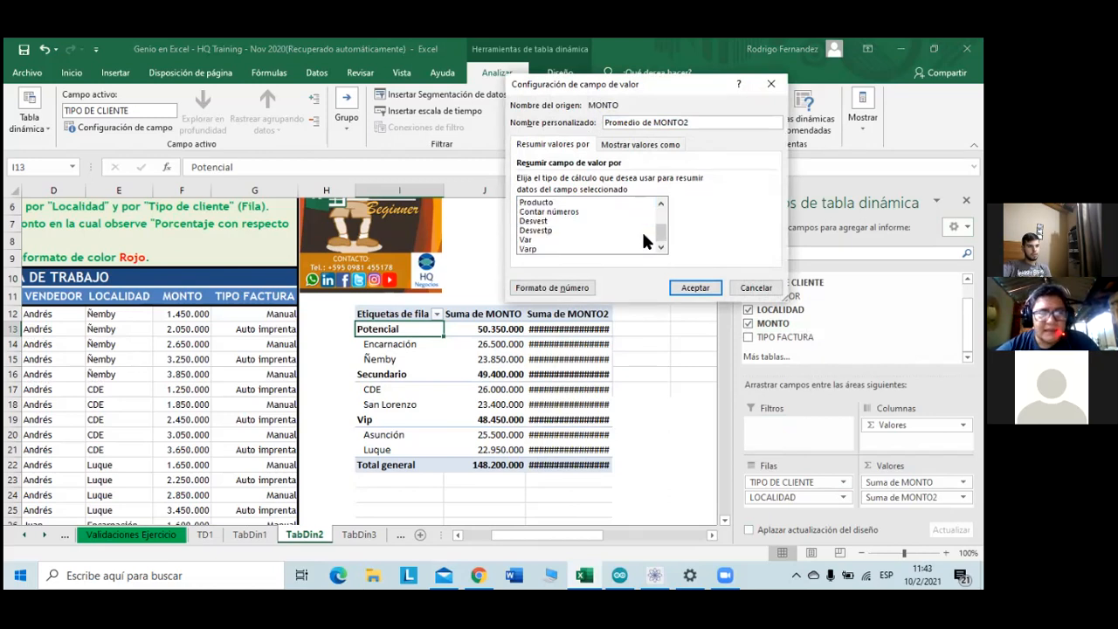
scroll(642, 229, up, 2)
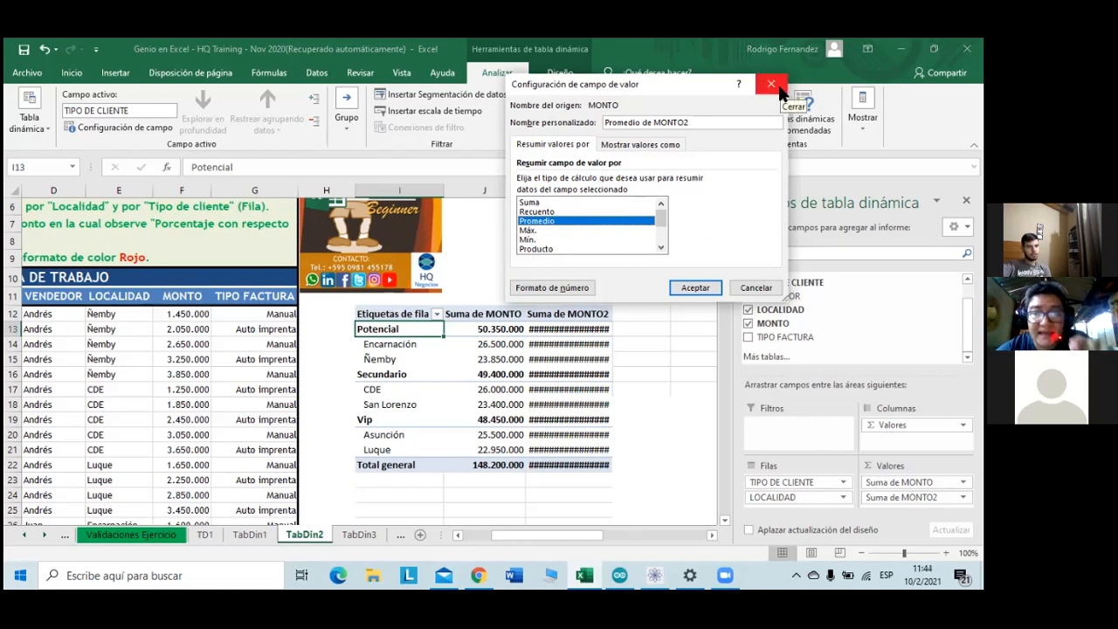
click(591, 200)
- Set the Suma de MONTO2 field to show its values as % del total general
click(625, 143)
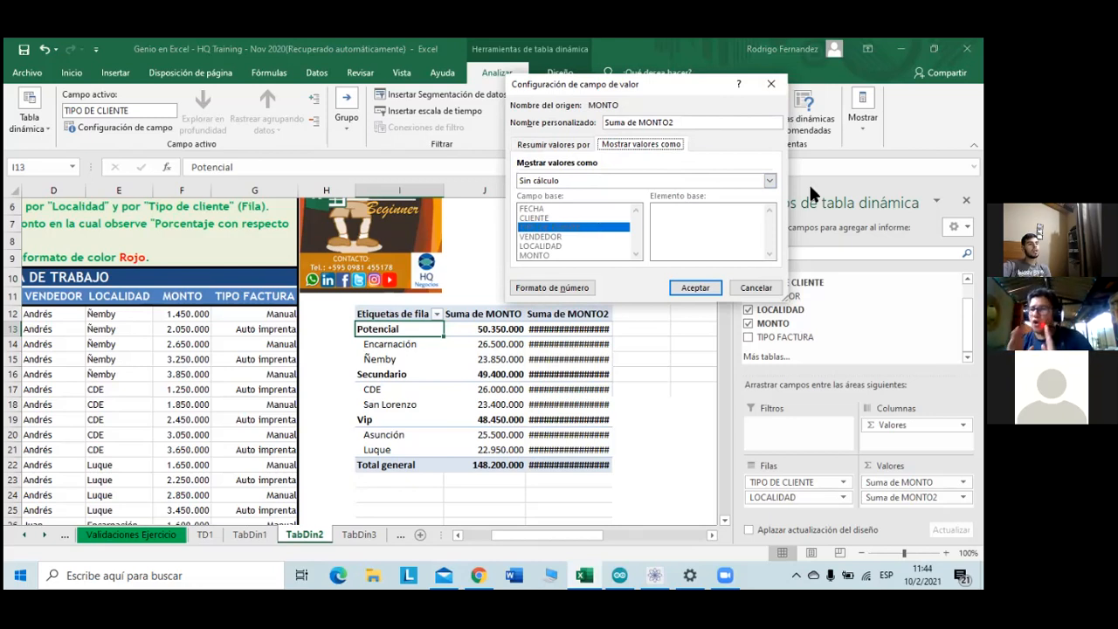
click(769, 181)
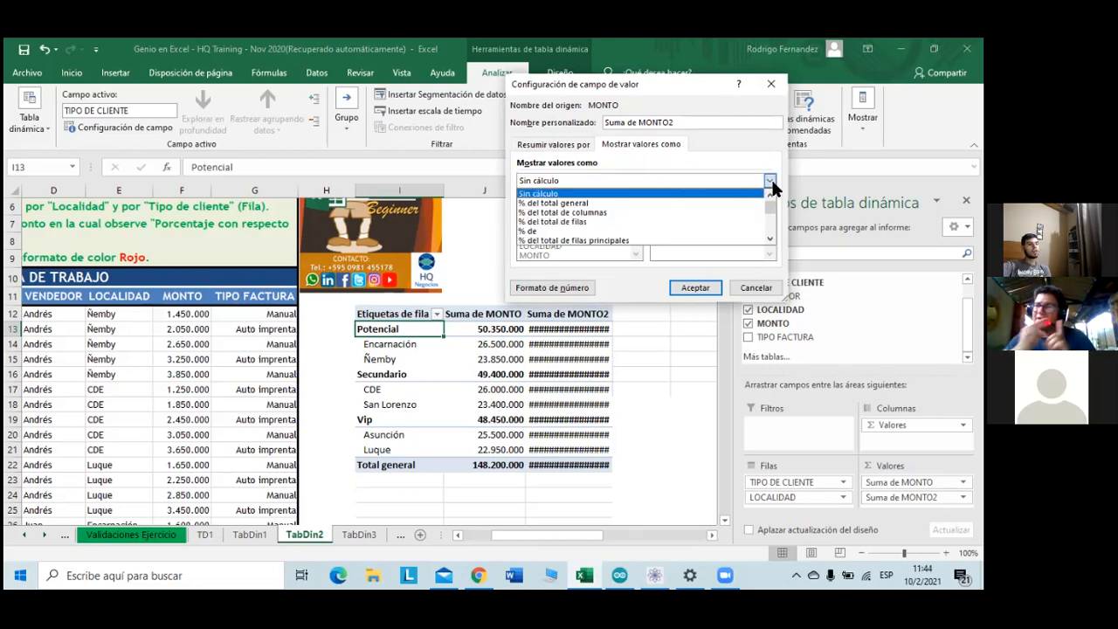
click(672, 202)
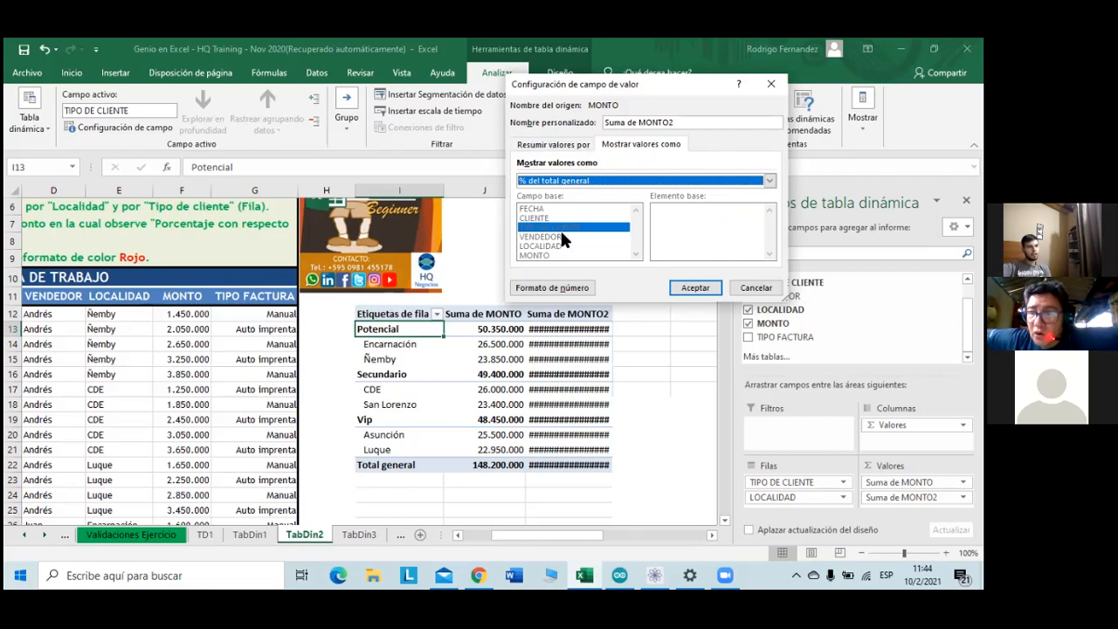
click(554, 288)
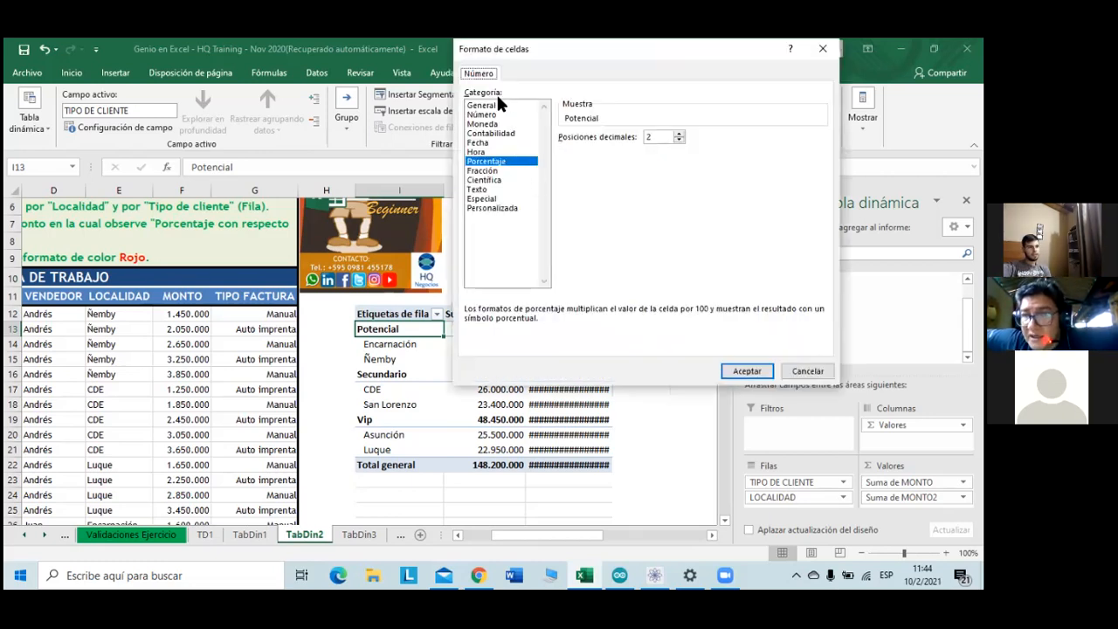
click(483, 114)
click(562, 153)
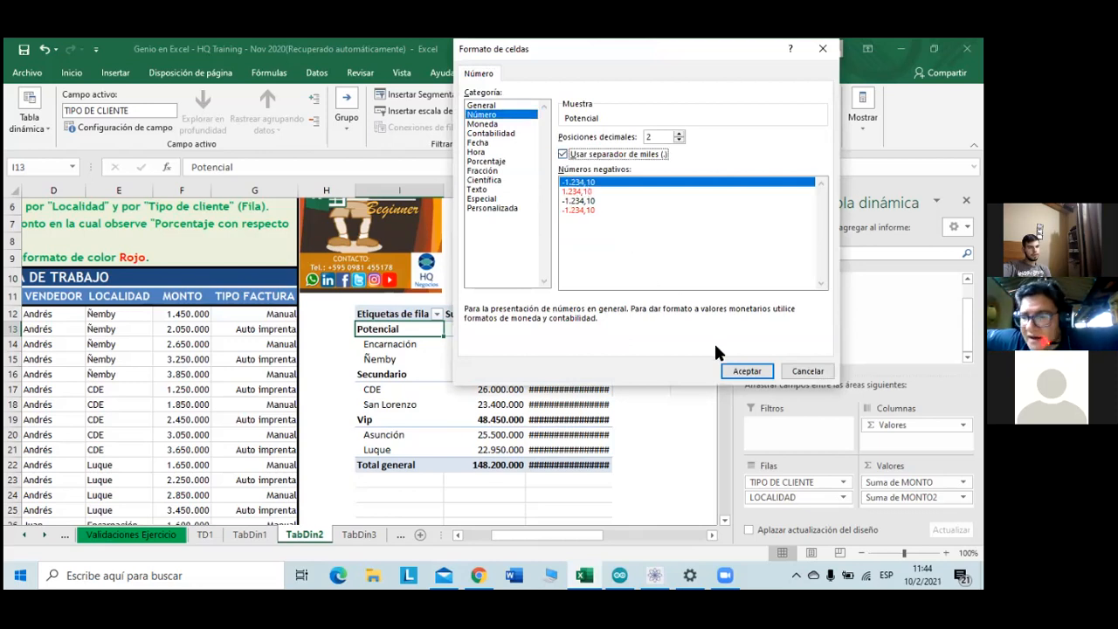
click(563, 154)
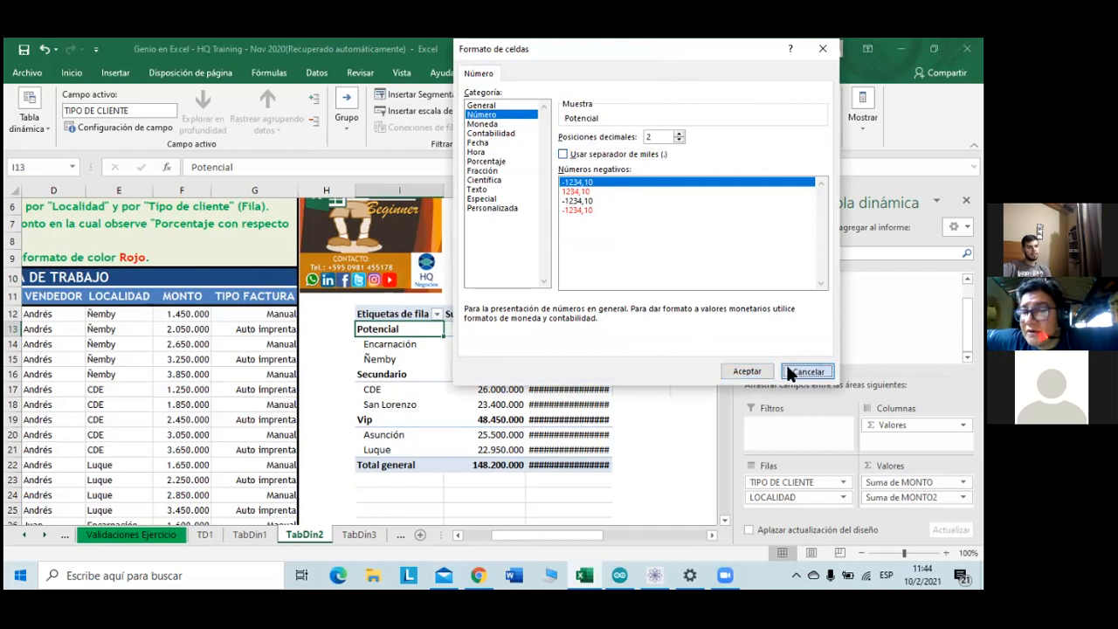
click(790, 372)
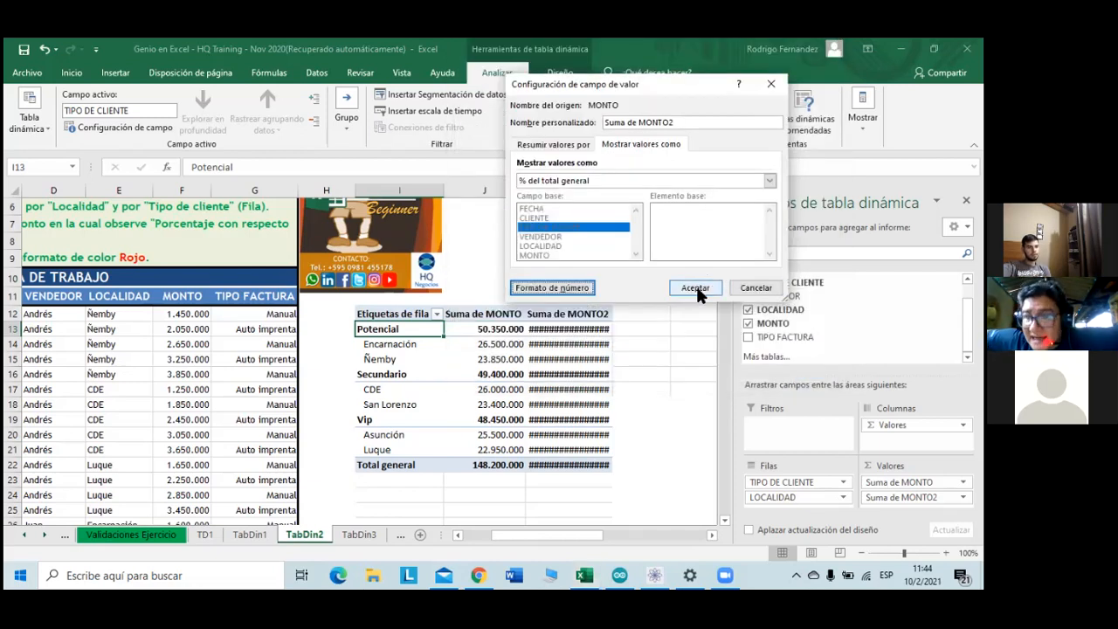
- Apply the value settings to Suma de MONTO2 and extract the detail records behind its Potencial subtotal onto a new sheet
click(695, 287)
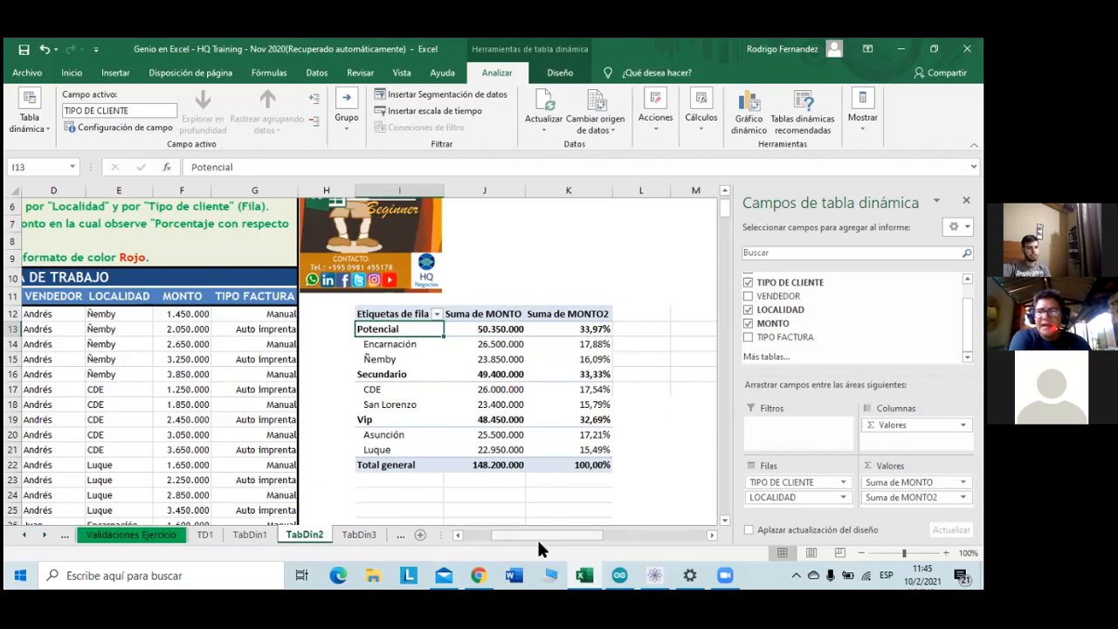
click(465, 535)
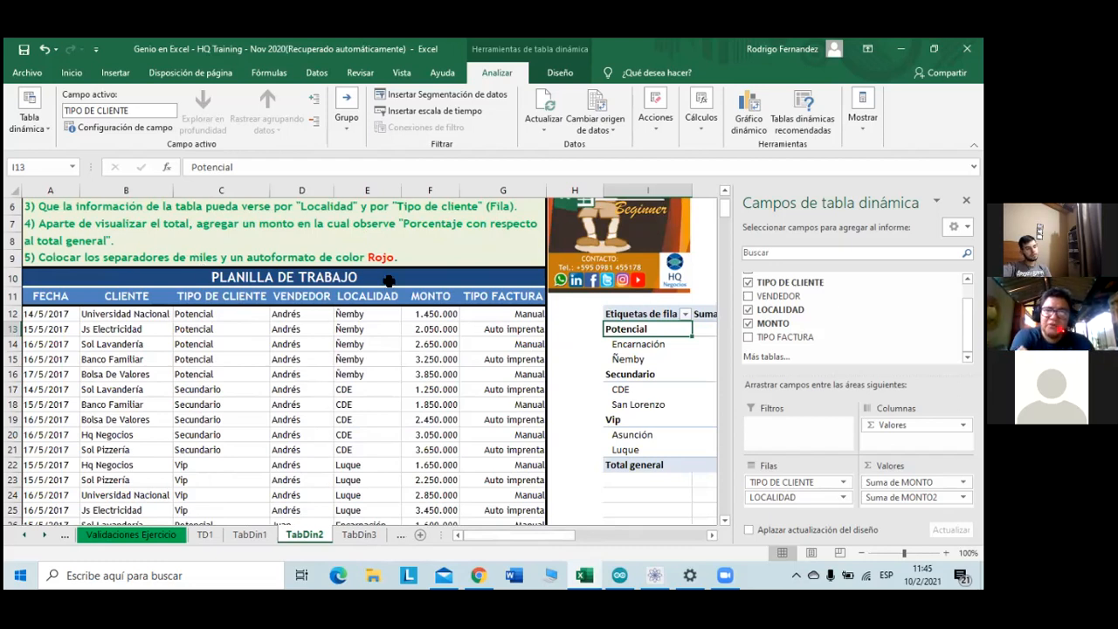
drag(550, 539, 578, 534)
drag(594, 466, 598, 329)
double_click(598, 328)
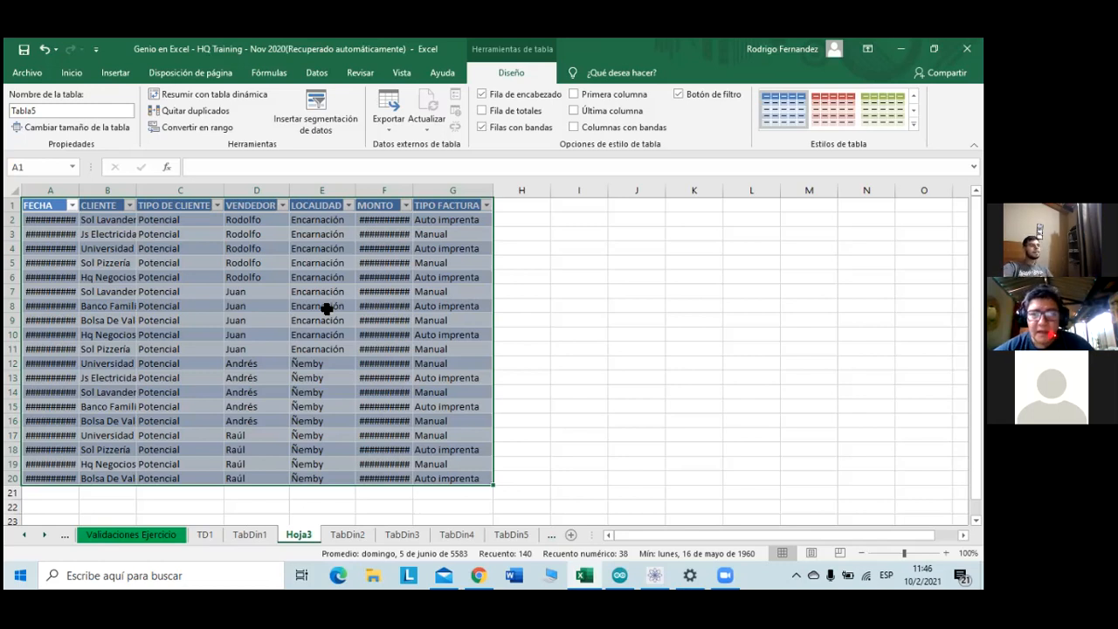
- Format all cells of the extracted detail table as Número
click(77, 74)
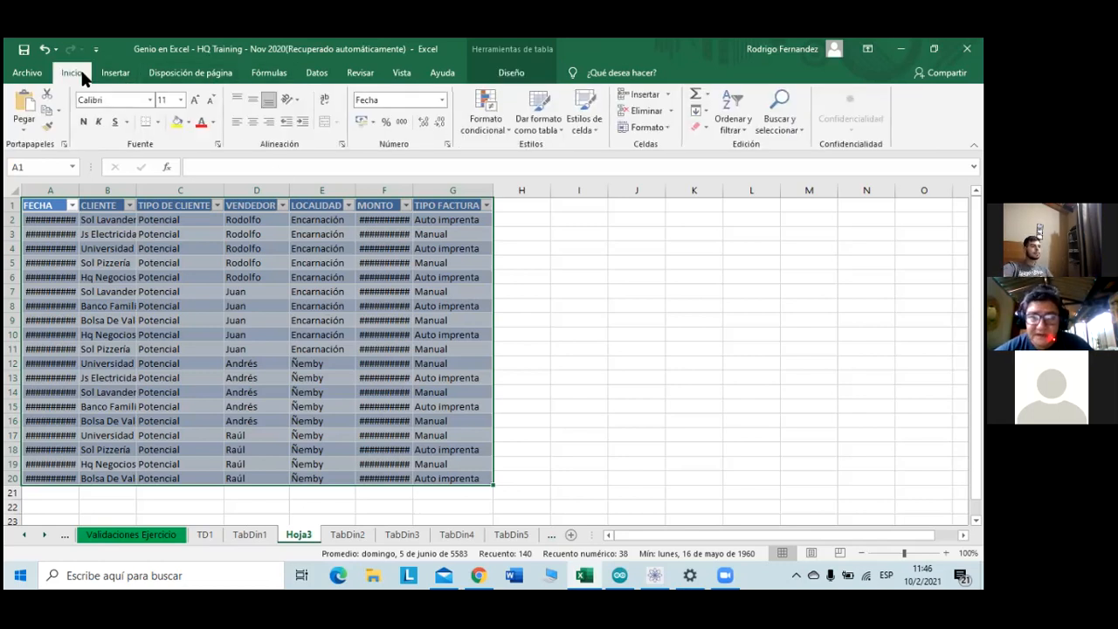
click(439, 100)
click(415, 157)
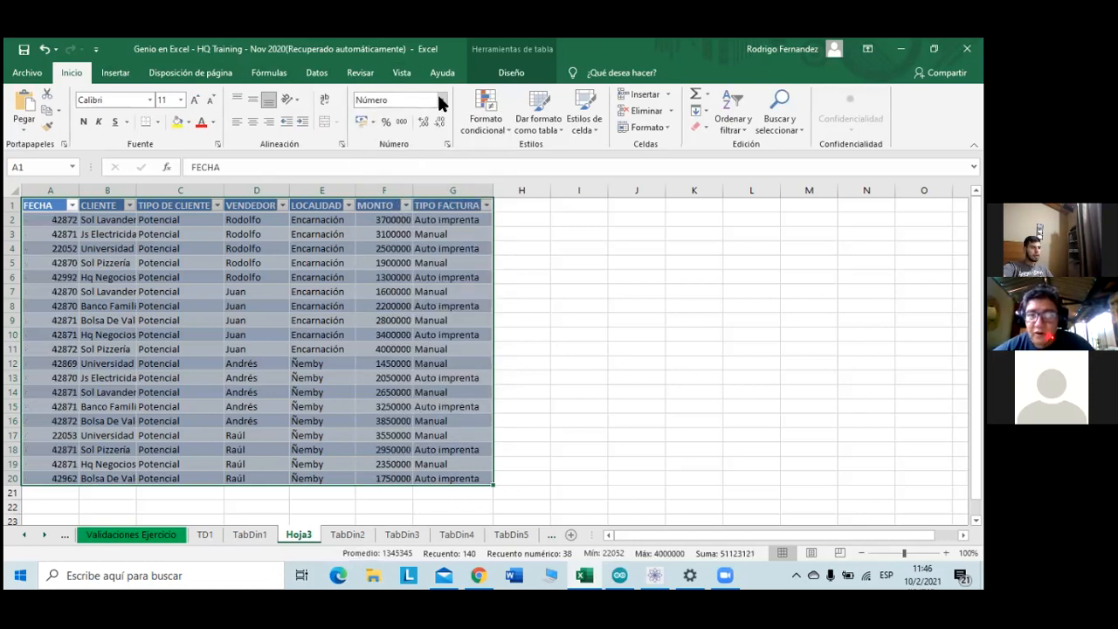
click(190, 303)
- Format the FECHA column values in the detail table as Fecha corta
drag(70, 225, 67, 476)
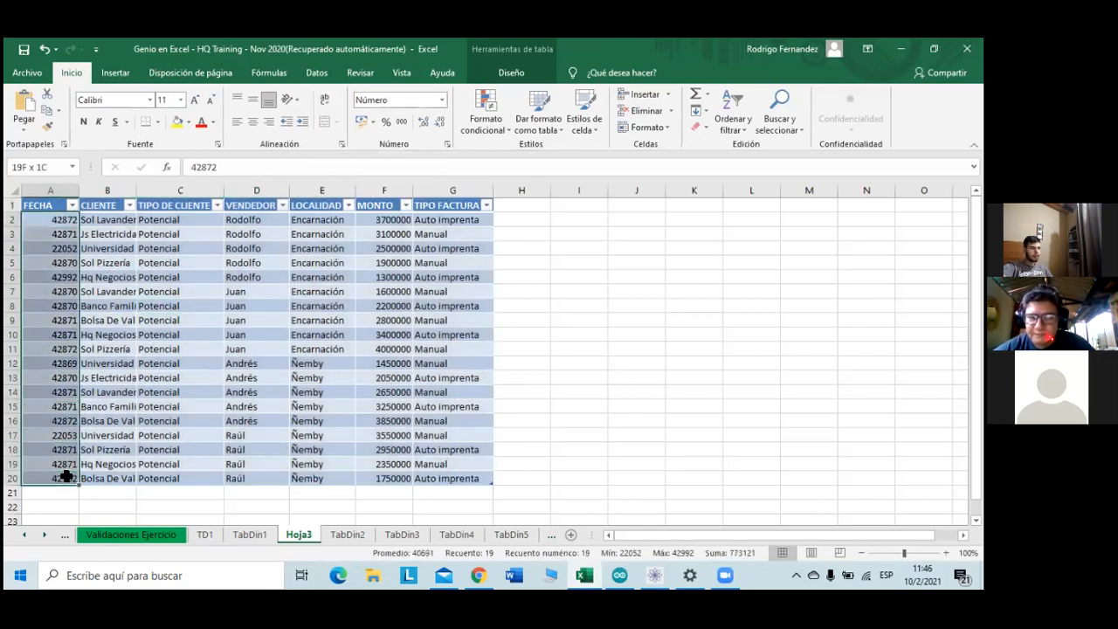
click(442, 100)
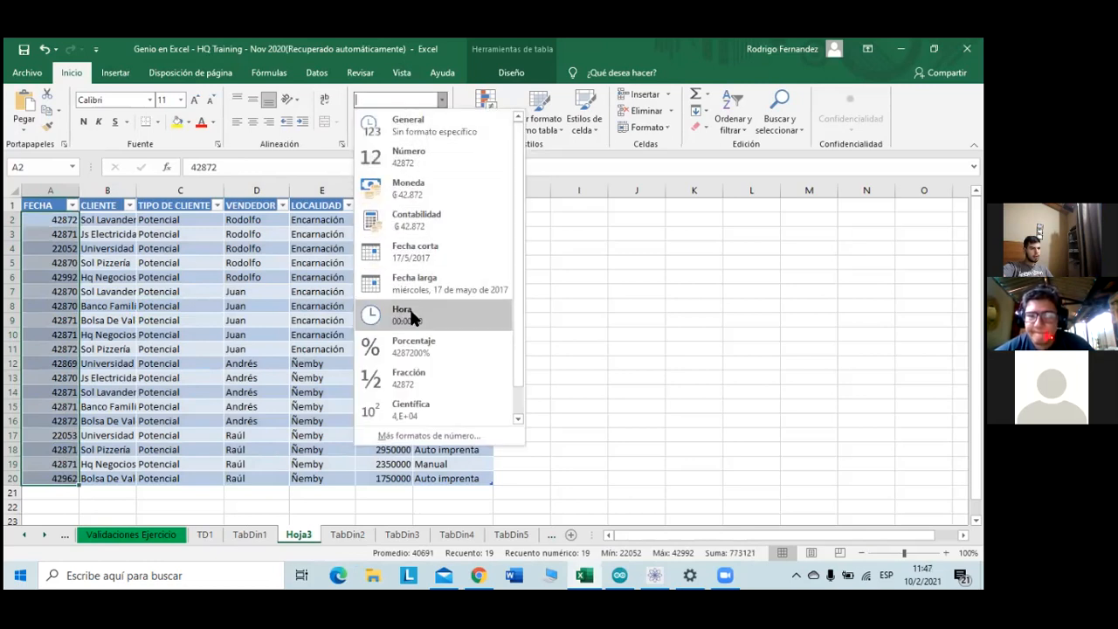
click(437, 252)
click(234, 305)
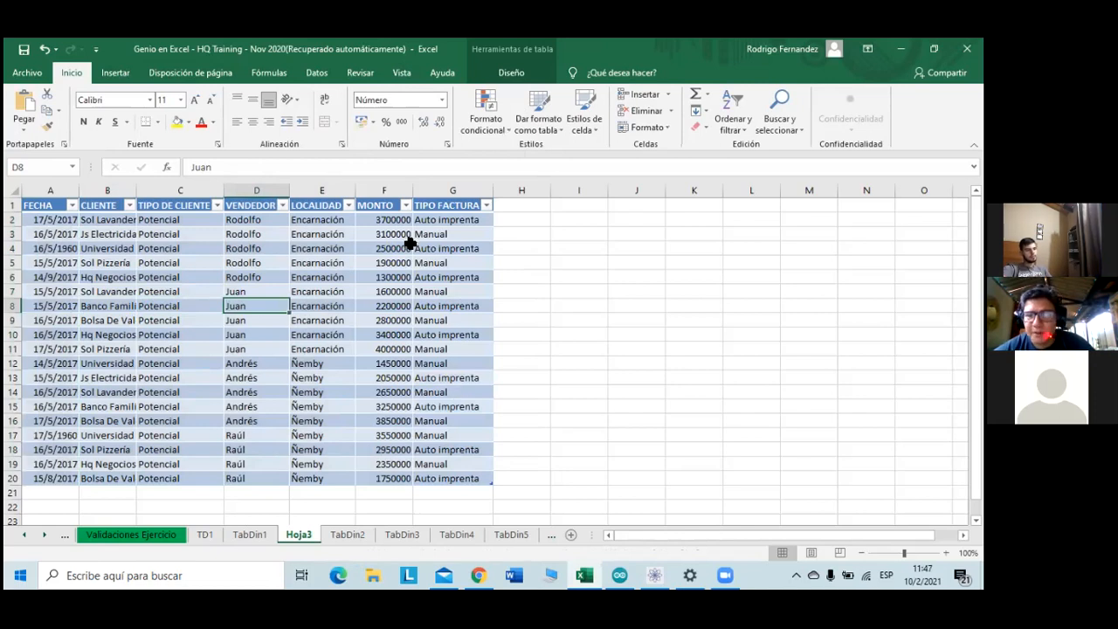
- Format the MONTO column values in the detail table with thousands separators and no decimals
drag(387, 219, 399, 478)
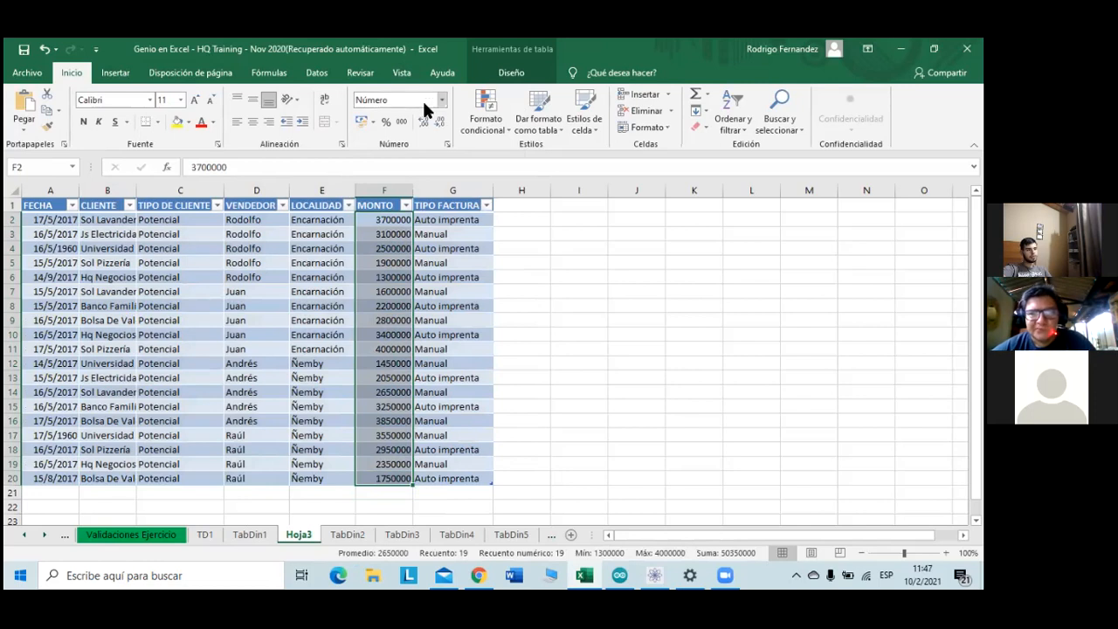
click(401, 122)
drag(453, 248, 385, 372)
click(590, 289)
click(509, 403)
click(568, 393)
click(517, 307)
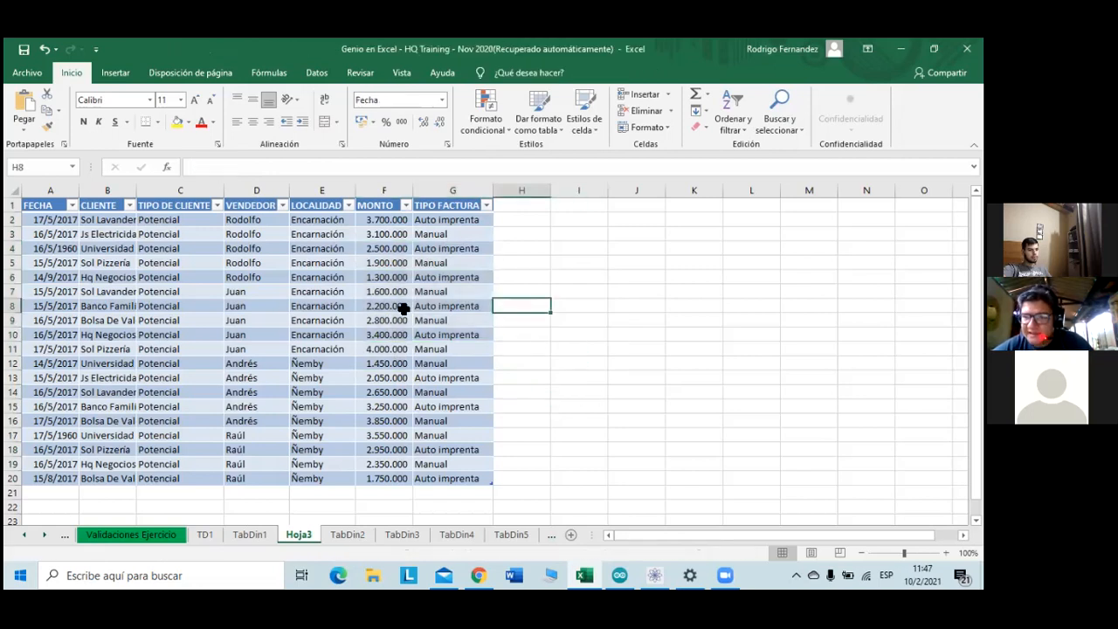
- Look at the filter options of the FECHA column without applying a filter
click(403, 309)
click(435, 352)
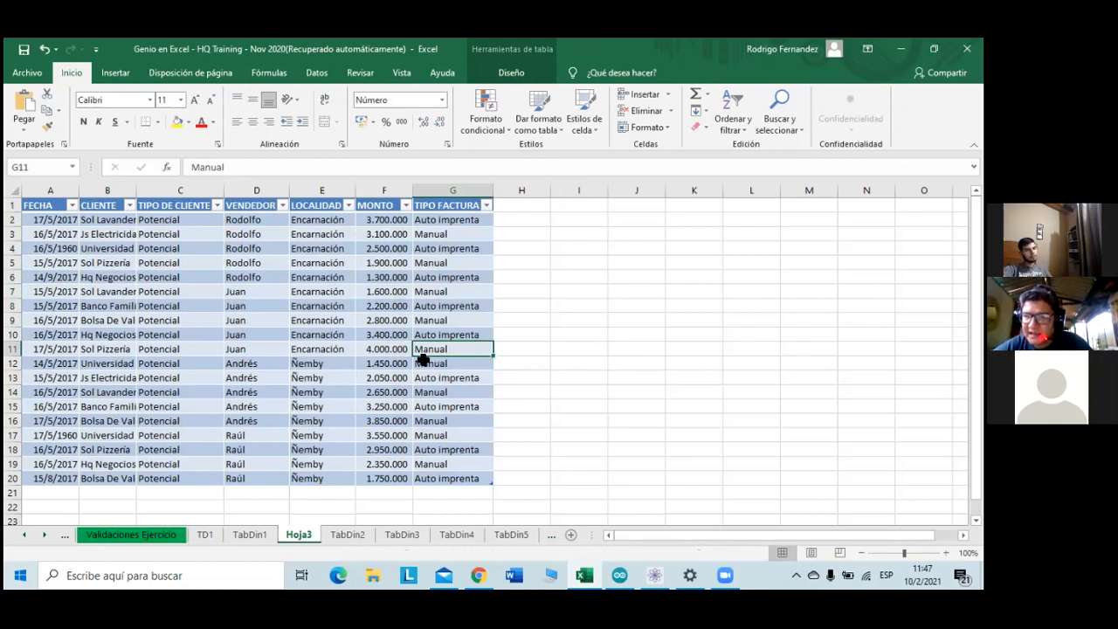
click(71, 207)
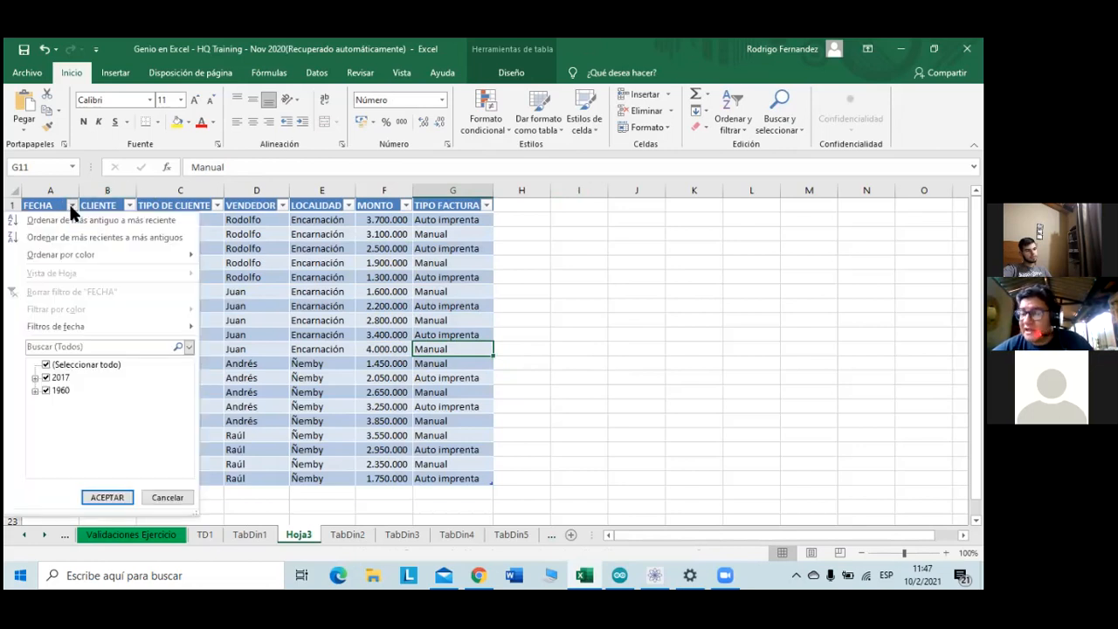
click(70, 206)
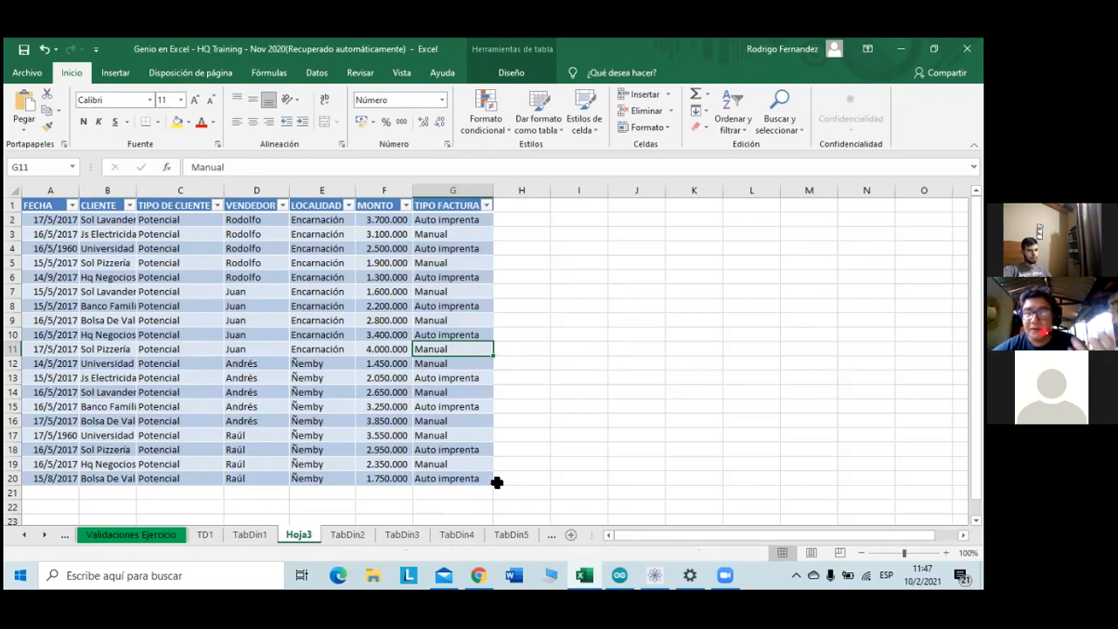
mouse_move(494, 485)
mouse_down()
mouse_move(549, 487)
mouse_move(506, 476)
mouse_move(496, 485)
mouse_up()
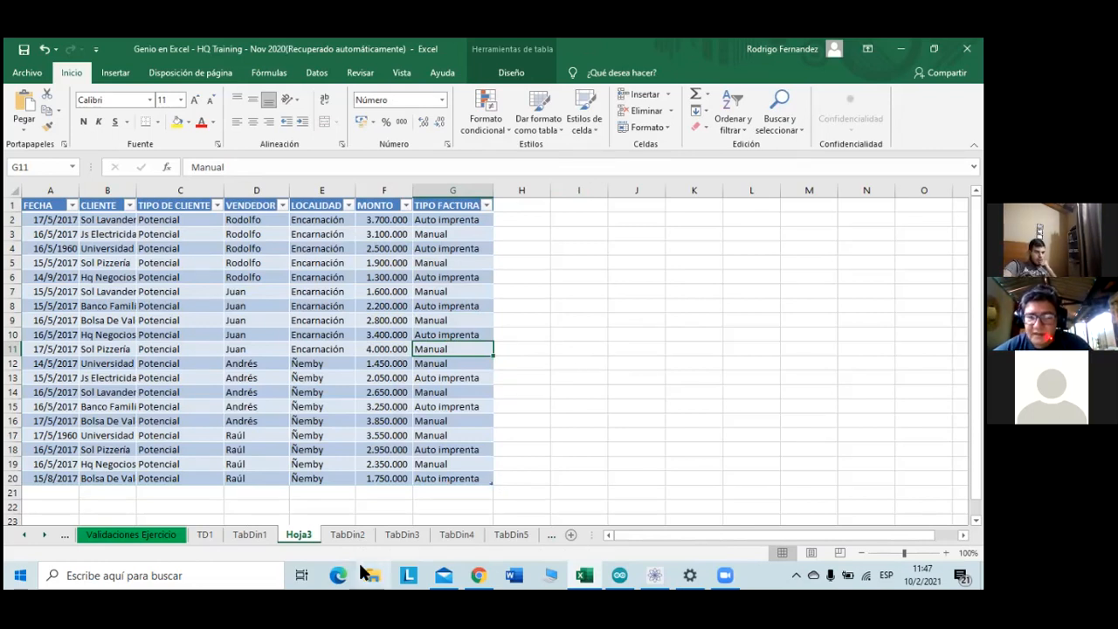
- Compare Potencial's Suma de MONTO2 value on TabDin2 with the LOCALIDAD, VENDEDOR and TIPO DE CLIENTE columns of the detail table on Hoja3
key(ctrl+Page_Down)
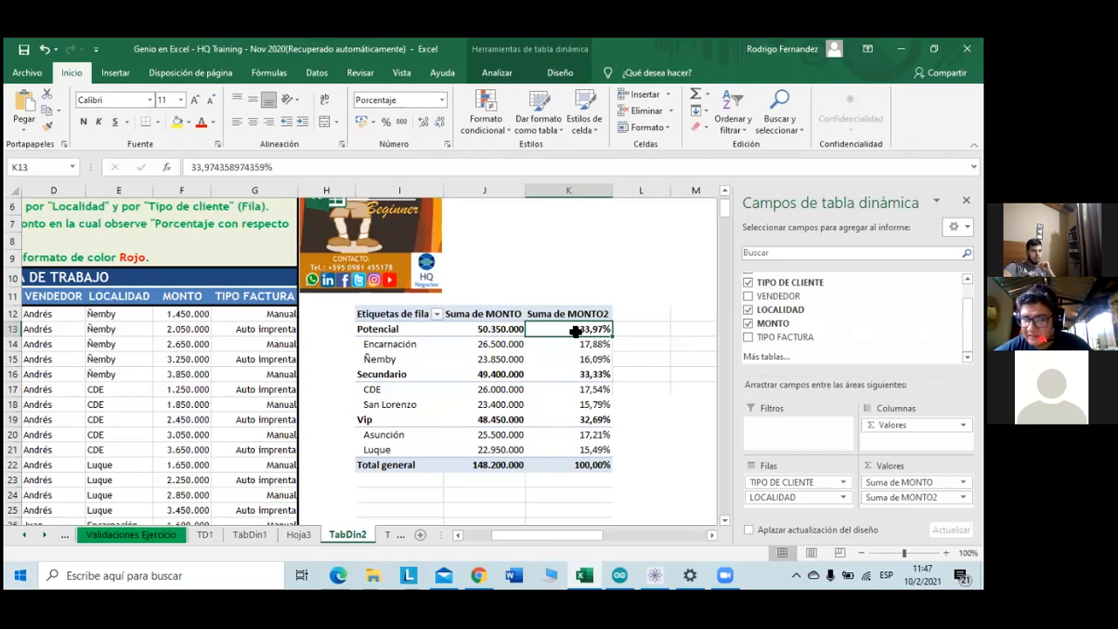
mouse_move(575, 331)
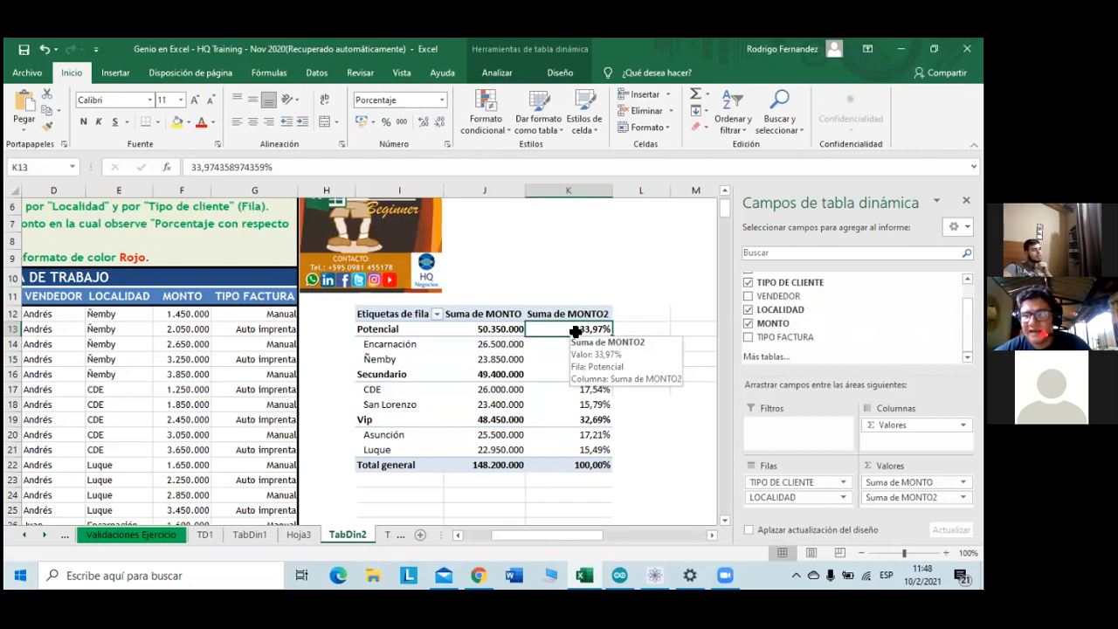
click(299, 535)
drag(322, 219, 354, 476)
drag(254, 220, 284, 463)
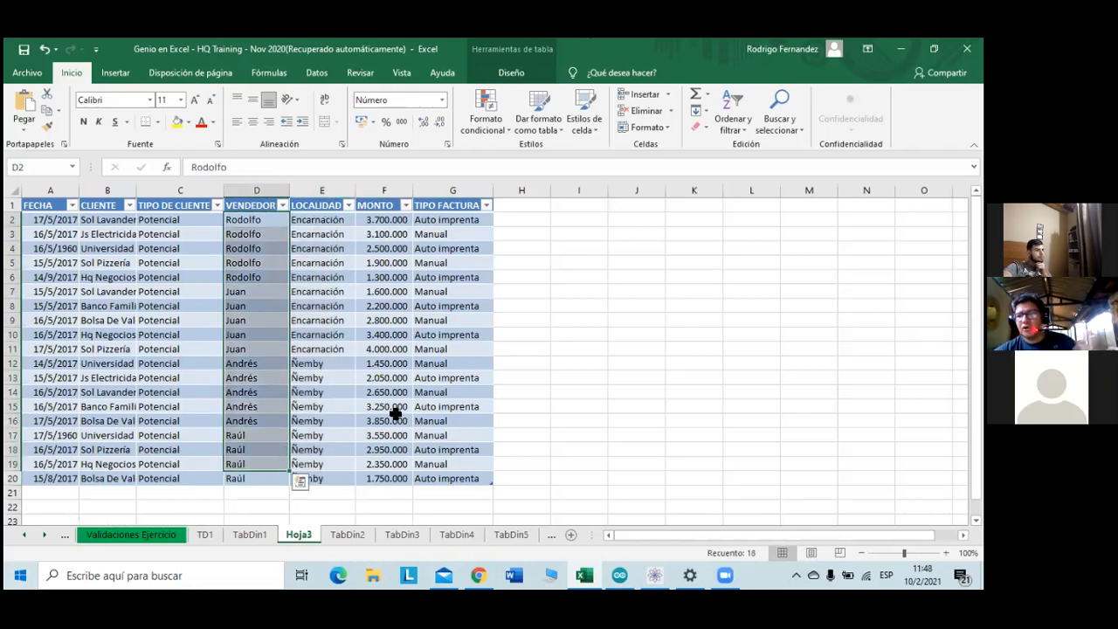
drag(193, 225, 226, 484)
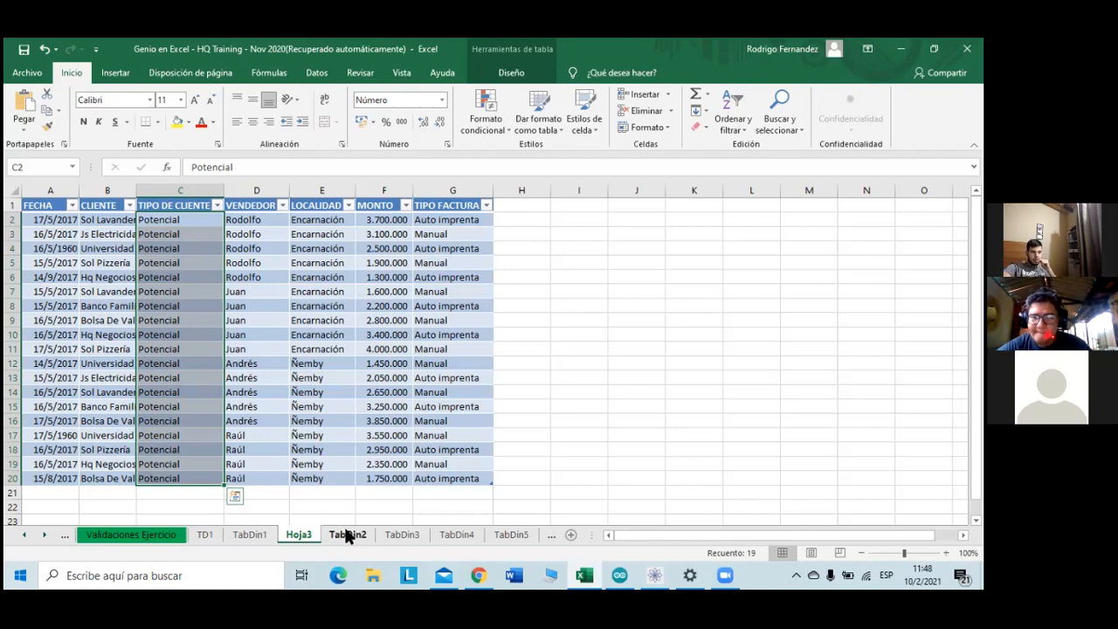
- Add an AutoSum total of the MONTO column below the last row of the detail table on Hoja3
click(450, 363)
drag(382, 220, 397, 474)
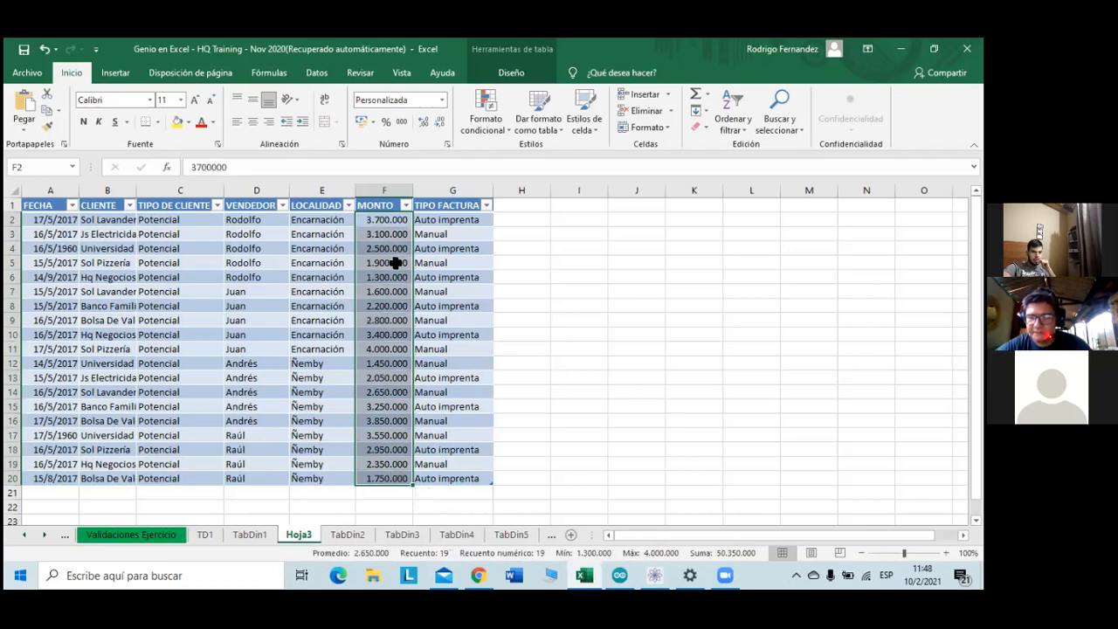
click(698, 93)
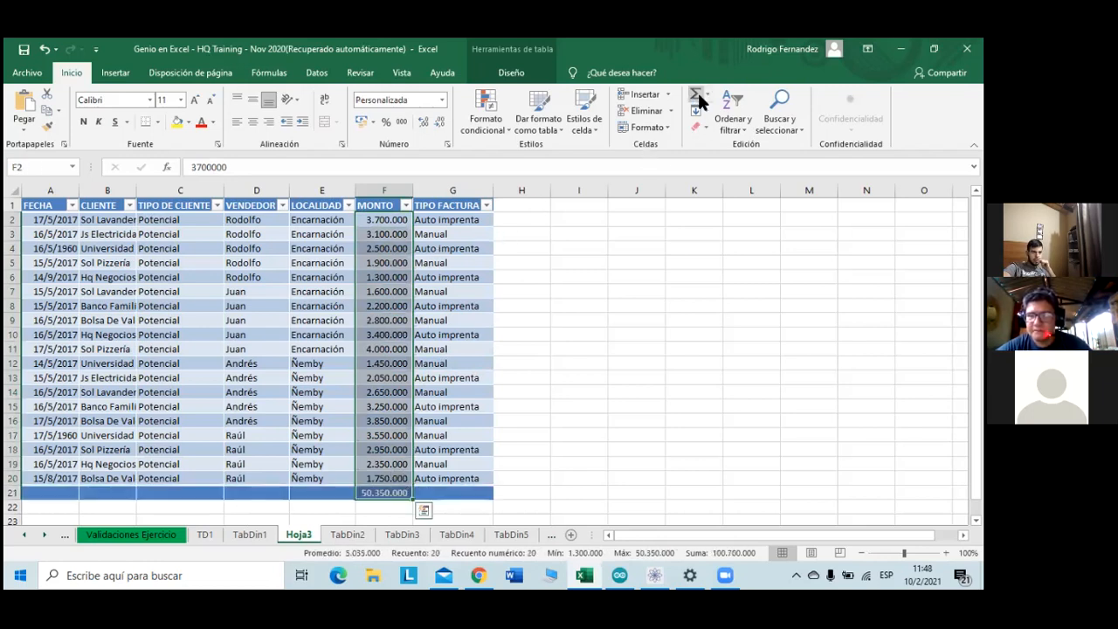
click(462, 495)
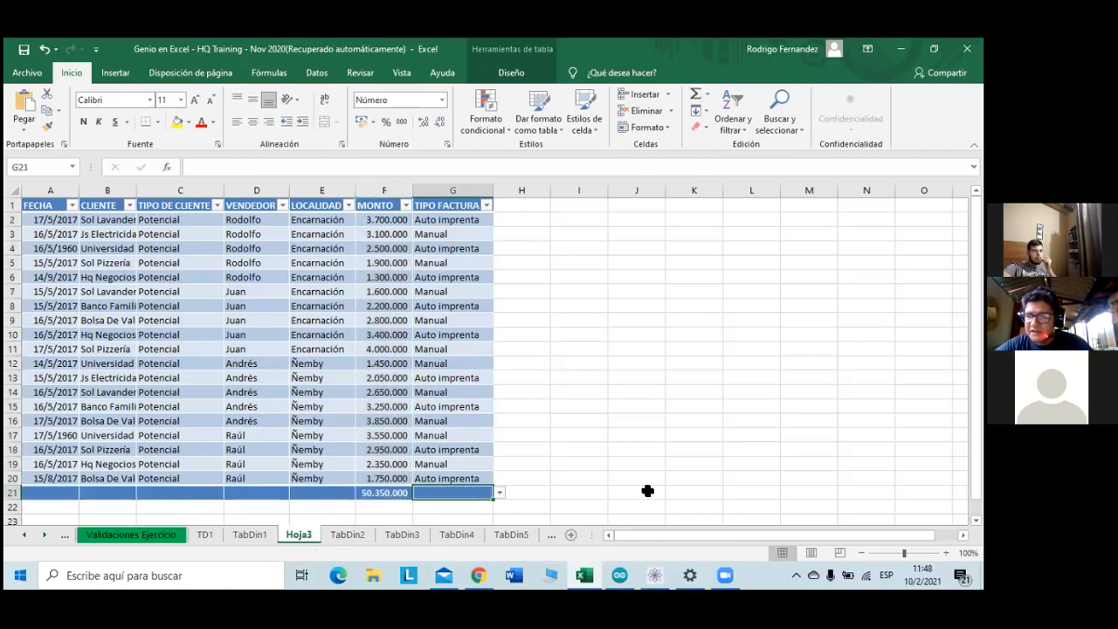
click(404, 505)
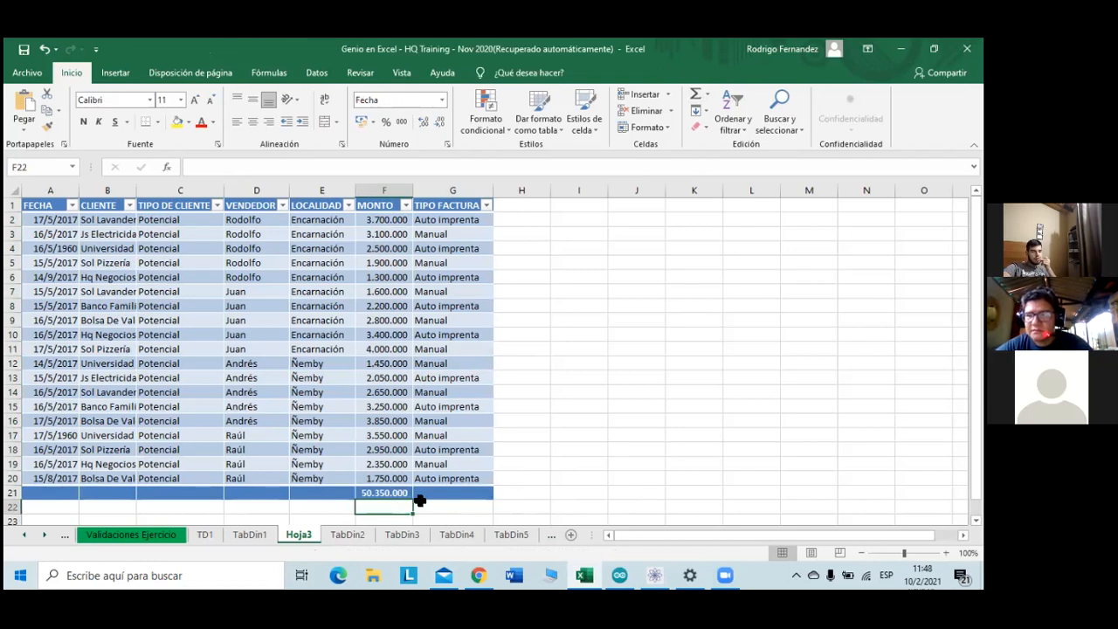
- In F22 on Hoja3, enter a formula dividing the MONTO total by 148200000
text(+)
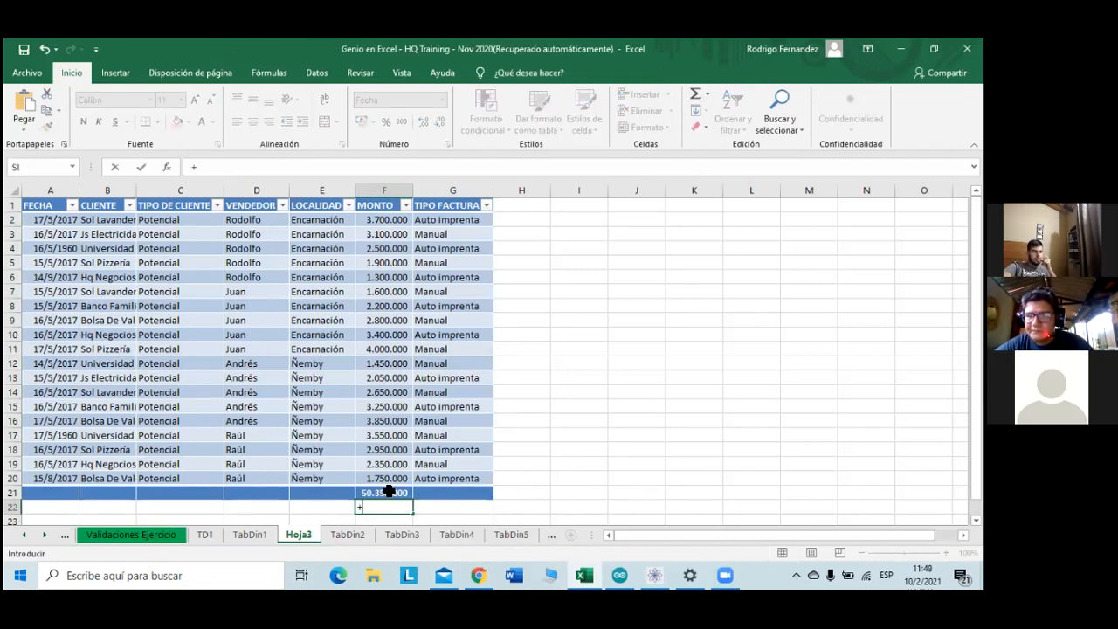
click(388, 491)
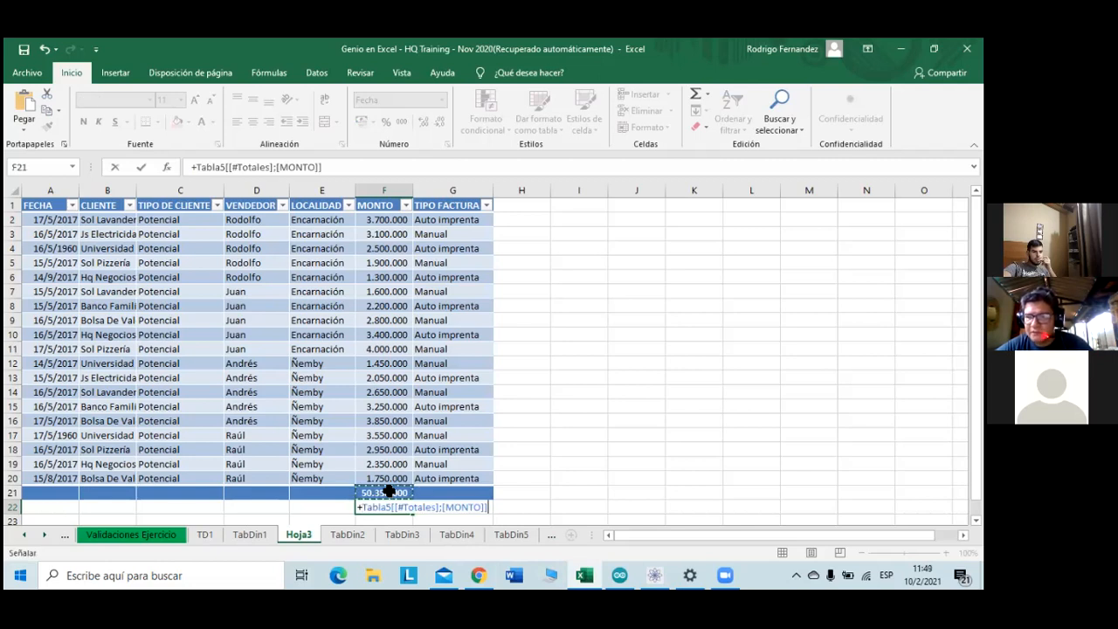
click(352, 171)
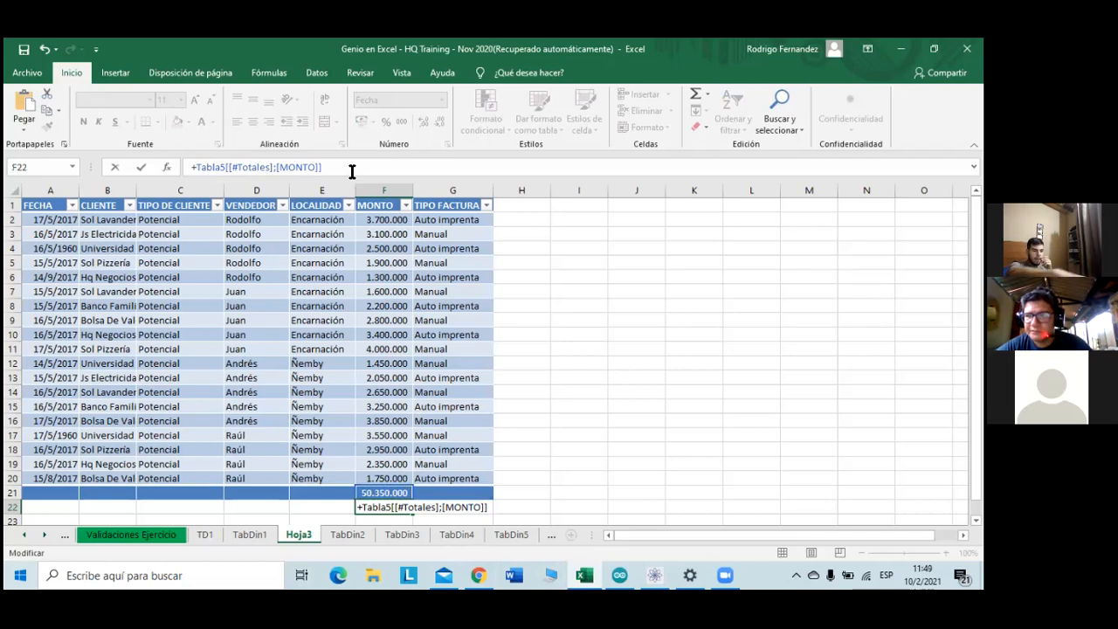
text(/)
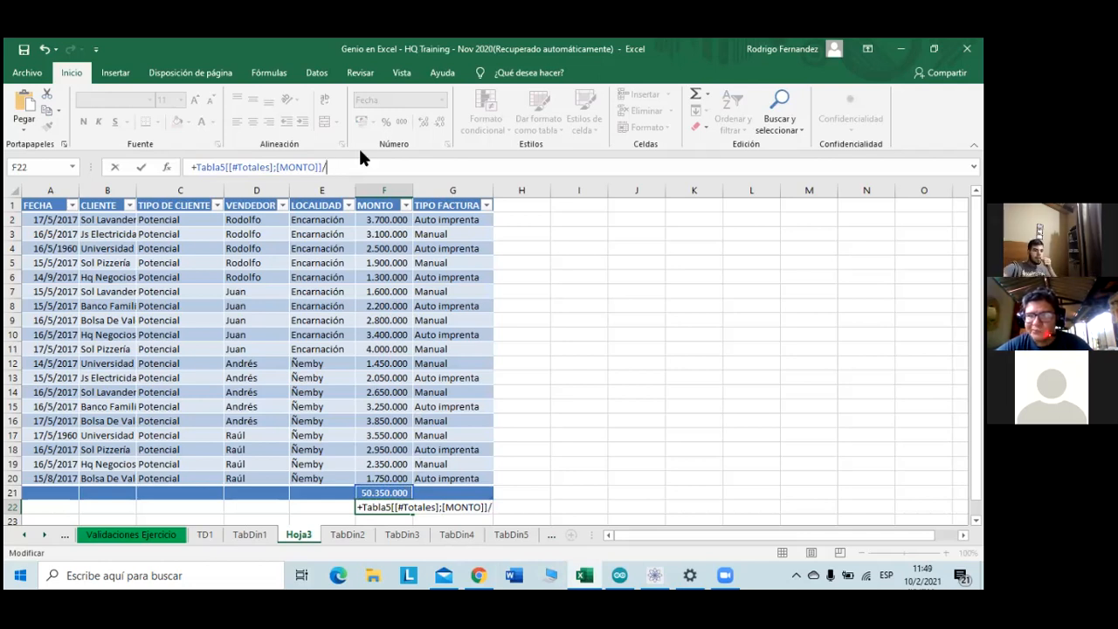
click(264, 528)
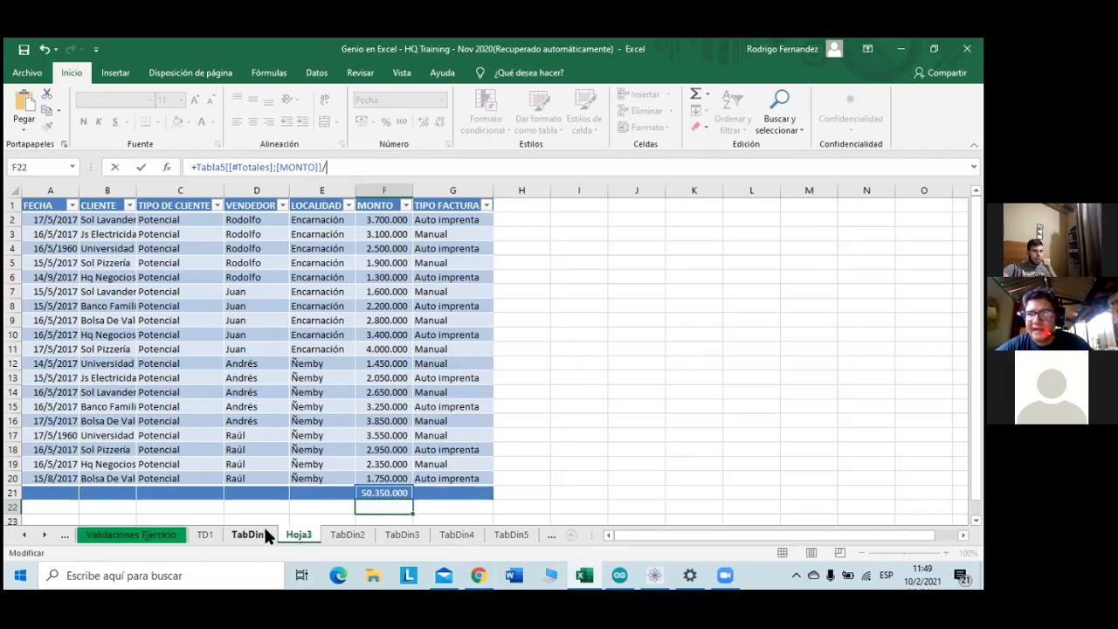
scroll(455, 461, down, 6)
scroll(439, 506, down, 1)
click(299, 533)
drag(519, 465, 492, 465)
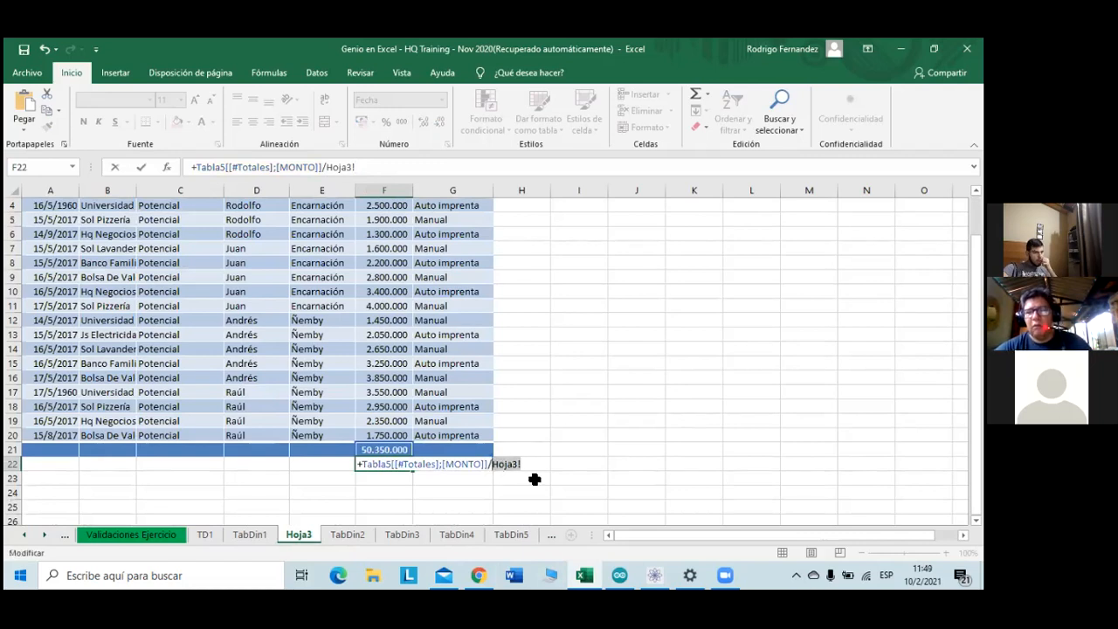
text(148200)
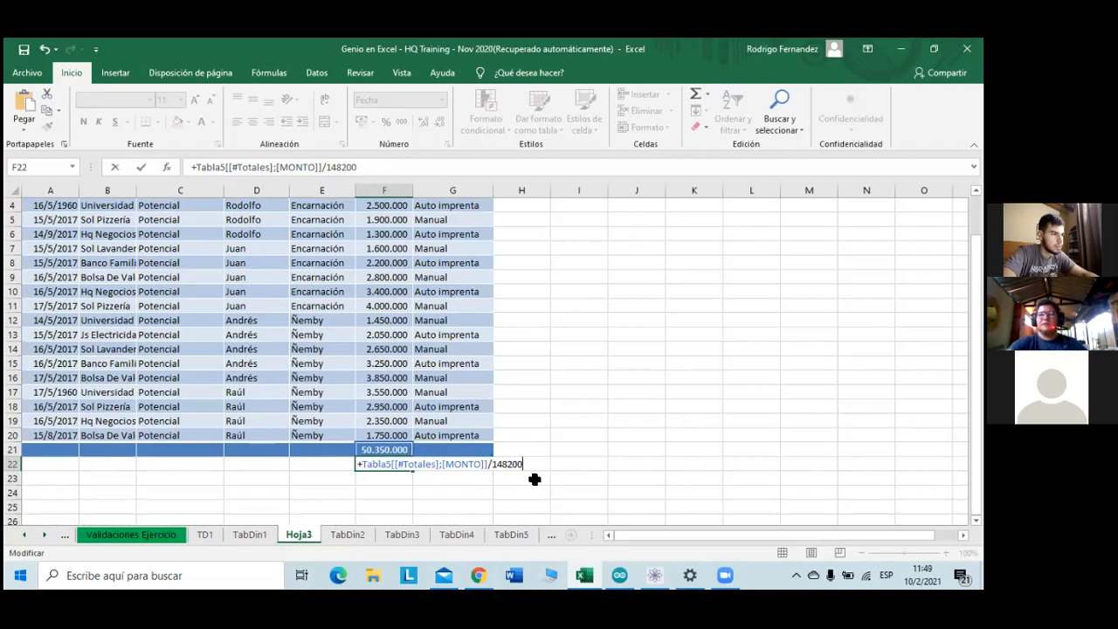
text(000)
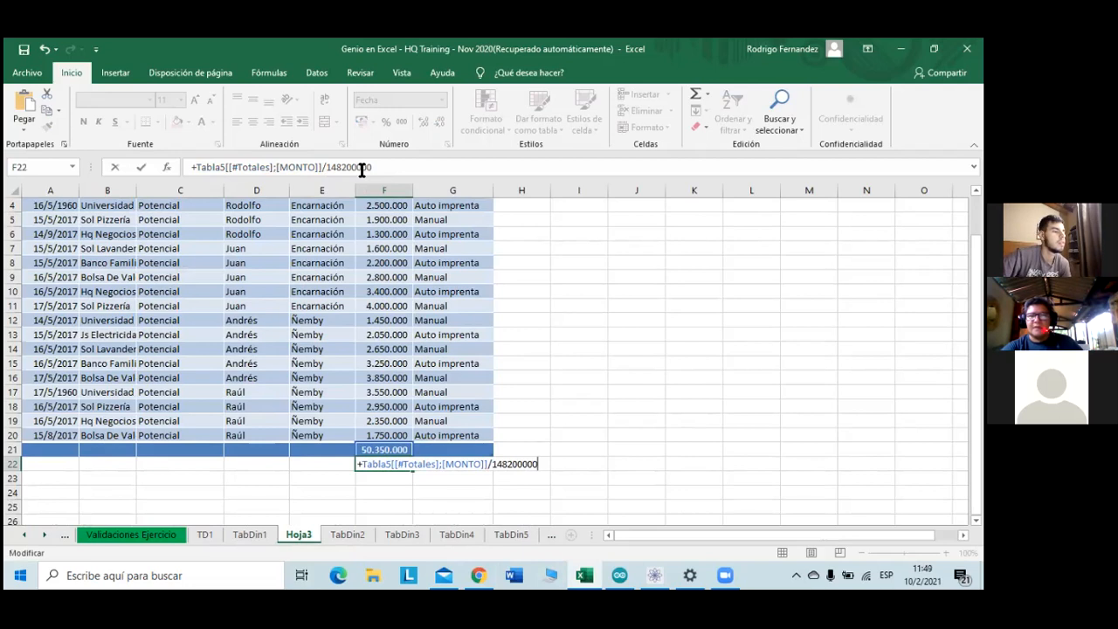
key(Return)
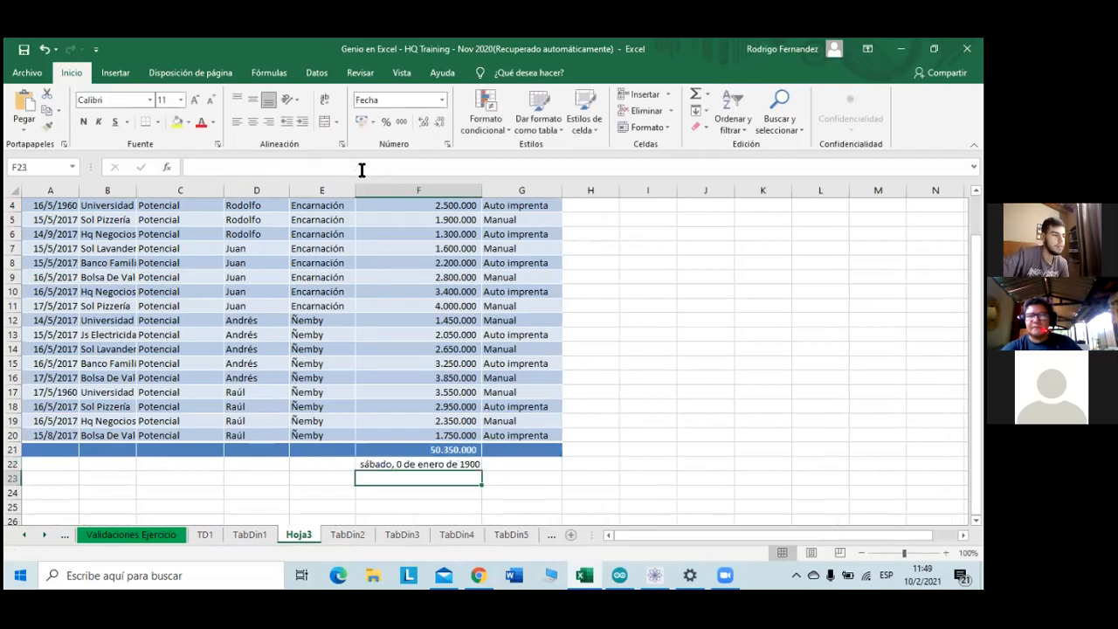
- Format F22 on Hoja3 as a percentage with two decimal places
click(423, 465)
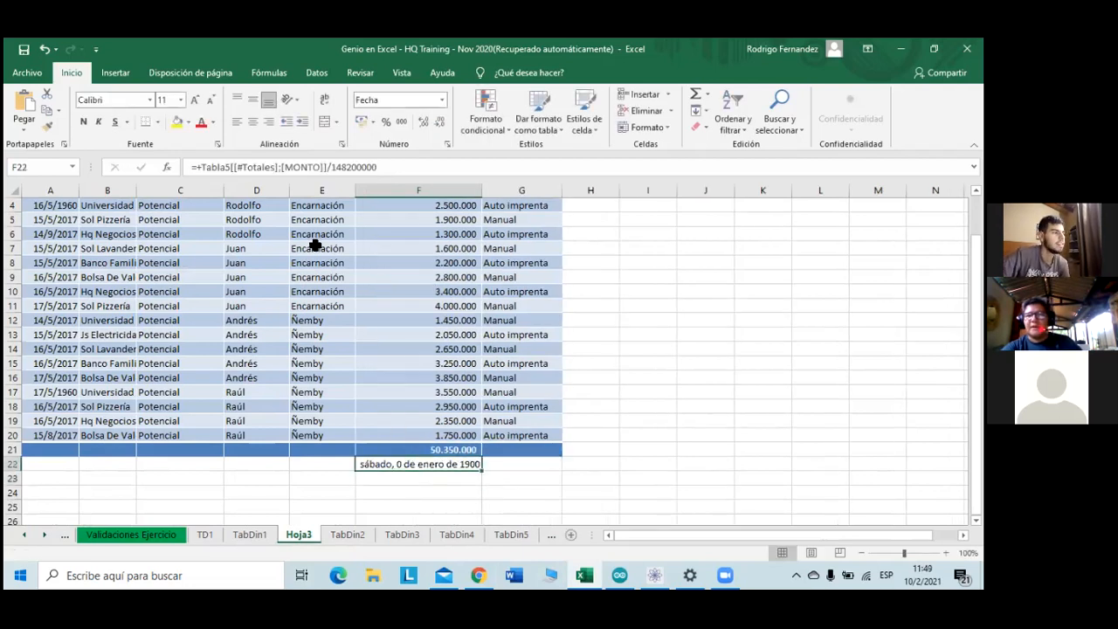
click(442, 100)
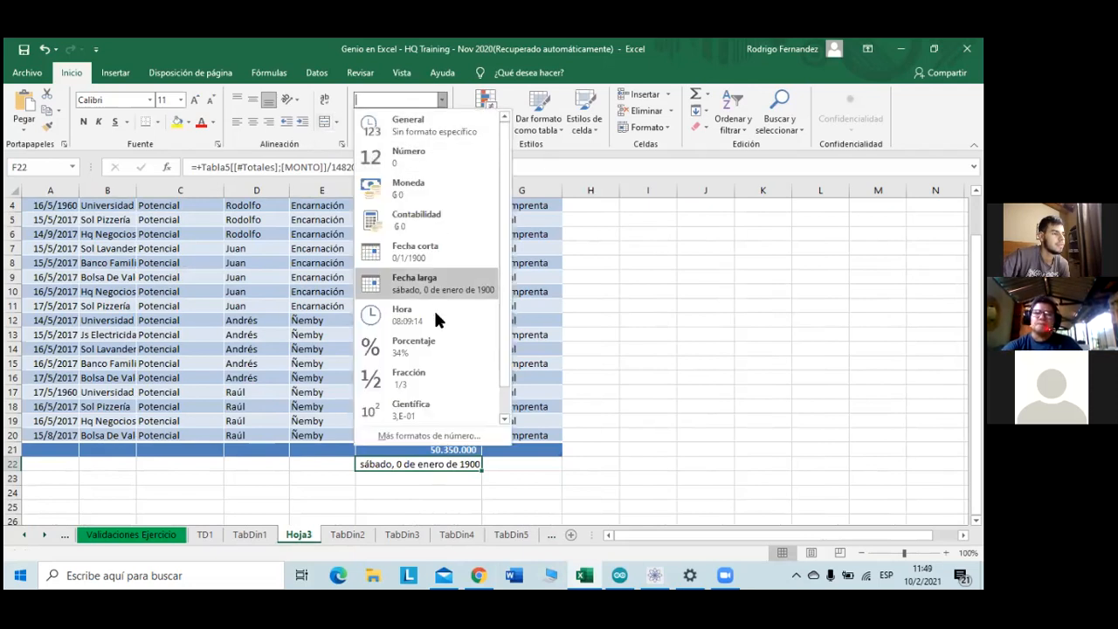
click(430, 341)
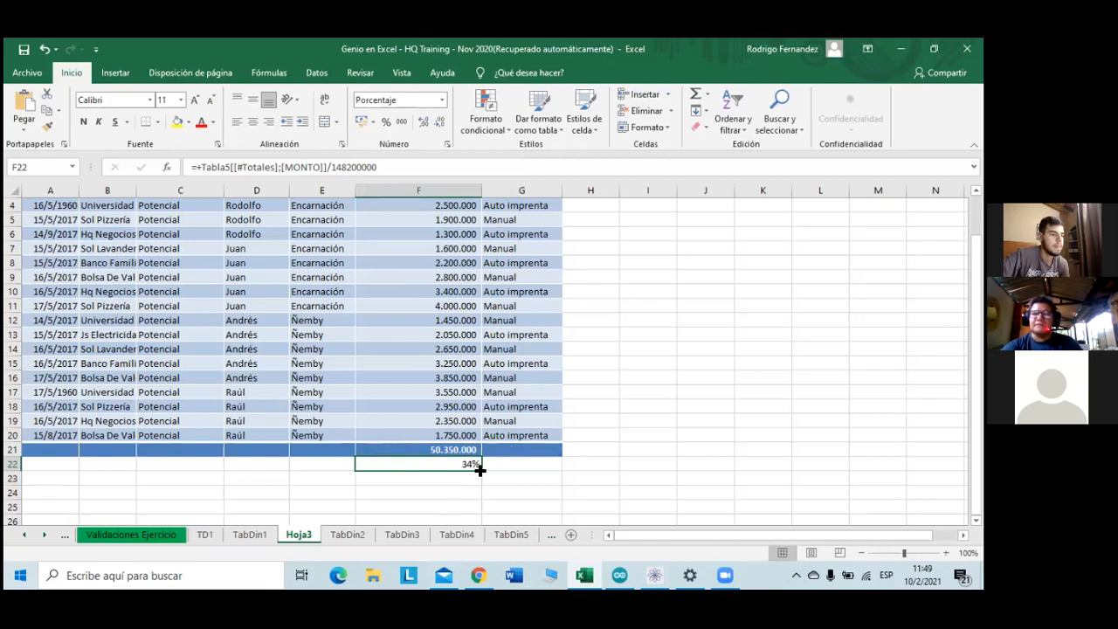
click(421, 123)
click(421, 123)
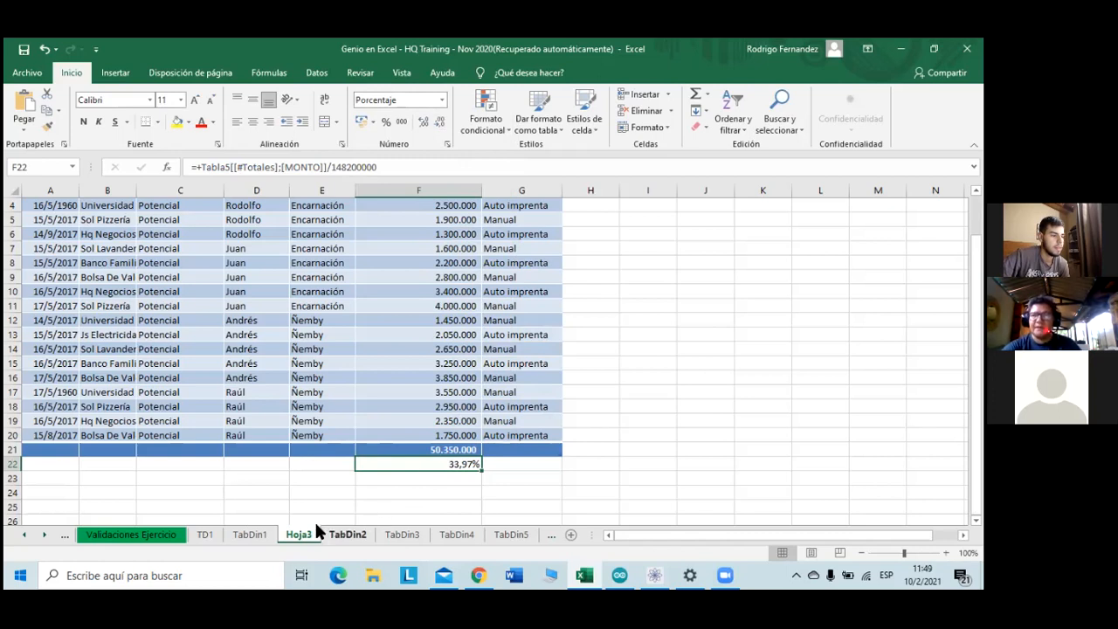
- Try showing the MONTO detail under San Lorenzo in the TabDin2 pivot table, and undo it
click(253, 535)
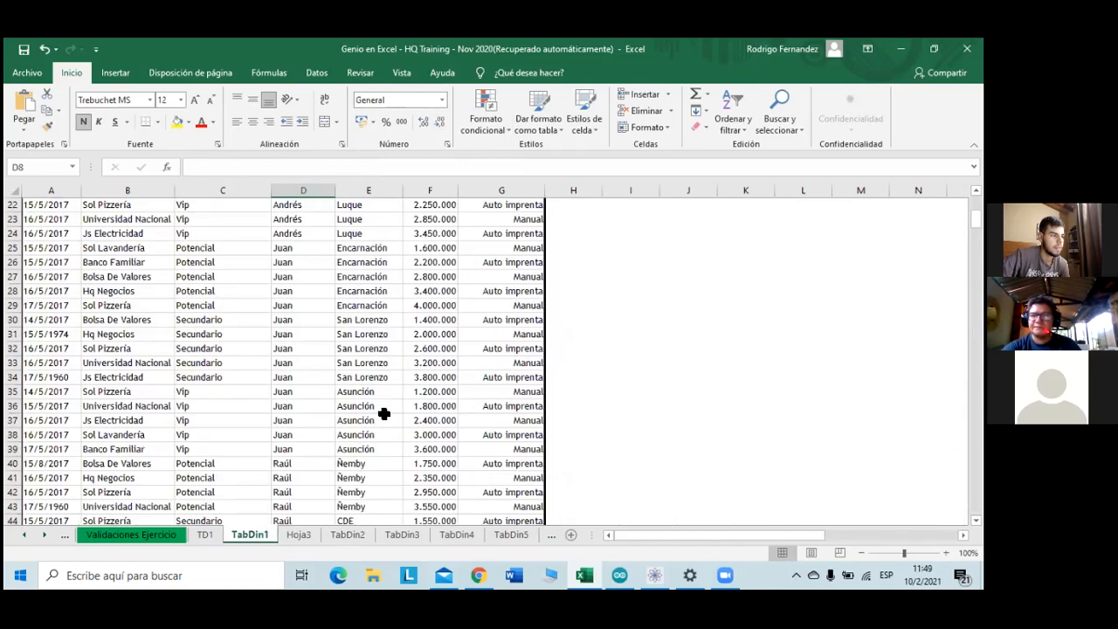
scroll(397, 445, up, 2)
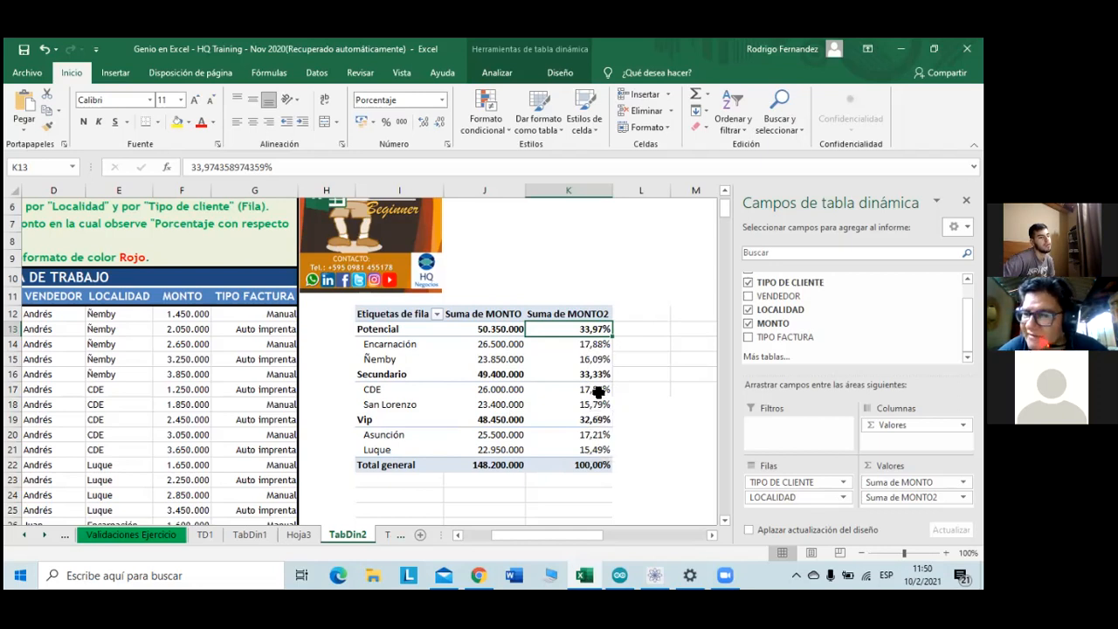
double_click(407, 404)
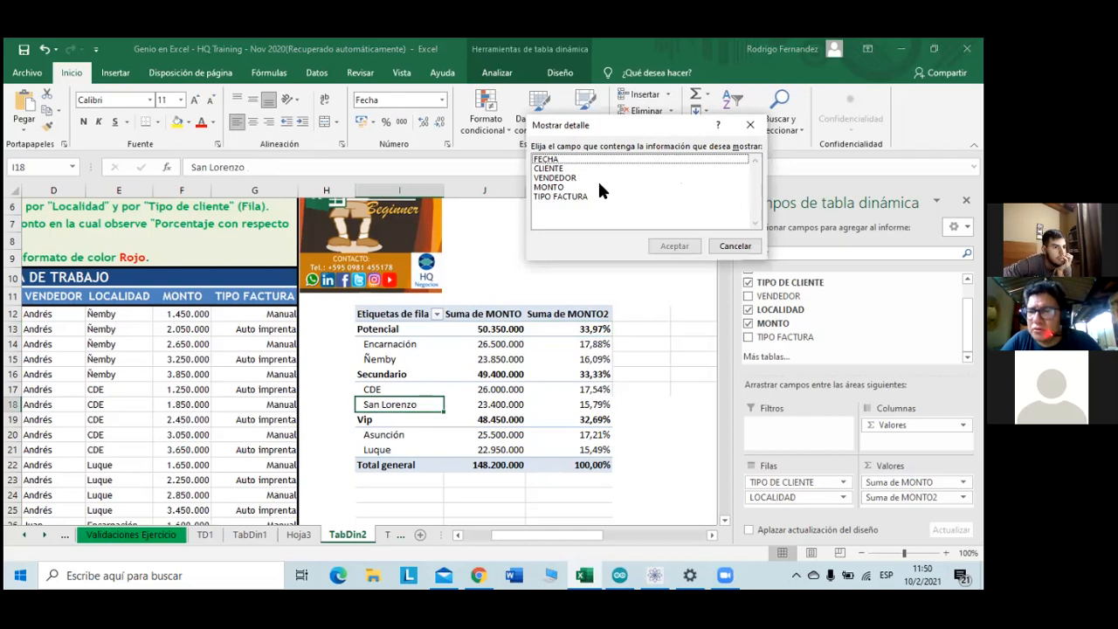
click(566, 186)
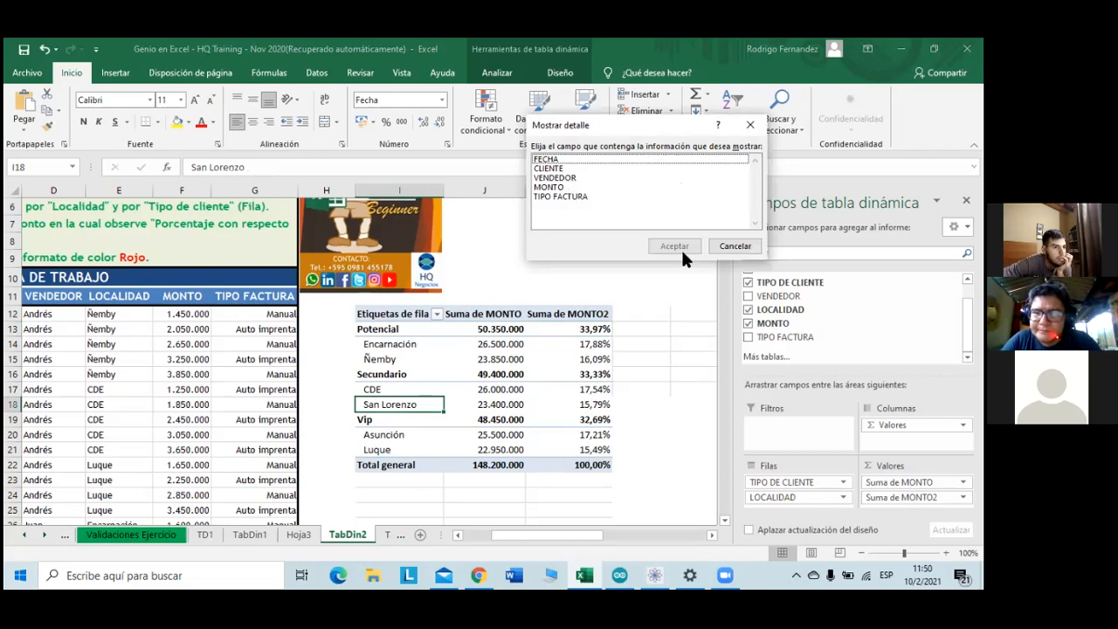
click(678, 247)
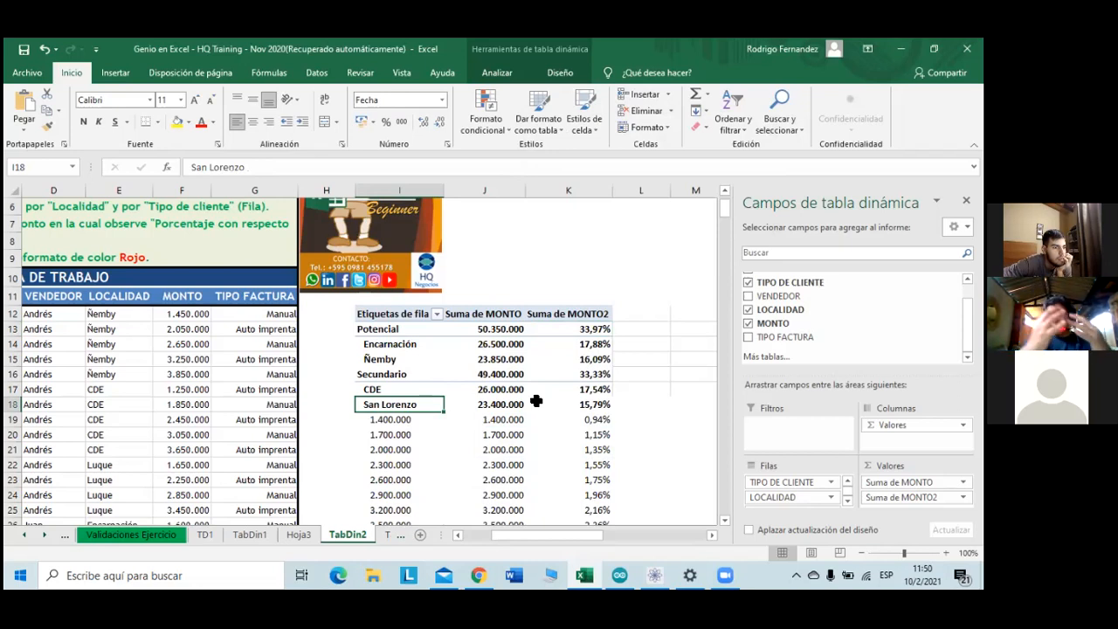
scroll(536, 400, down, 3)
scroll(536, 393, up, 1)
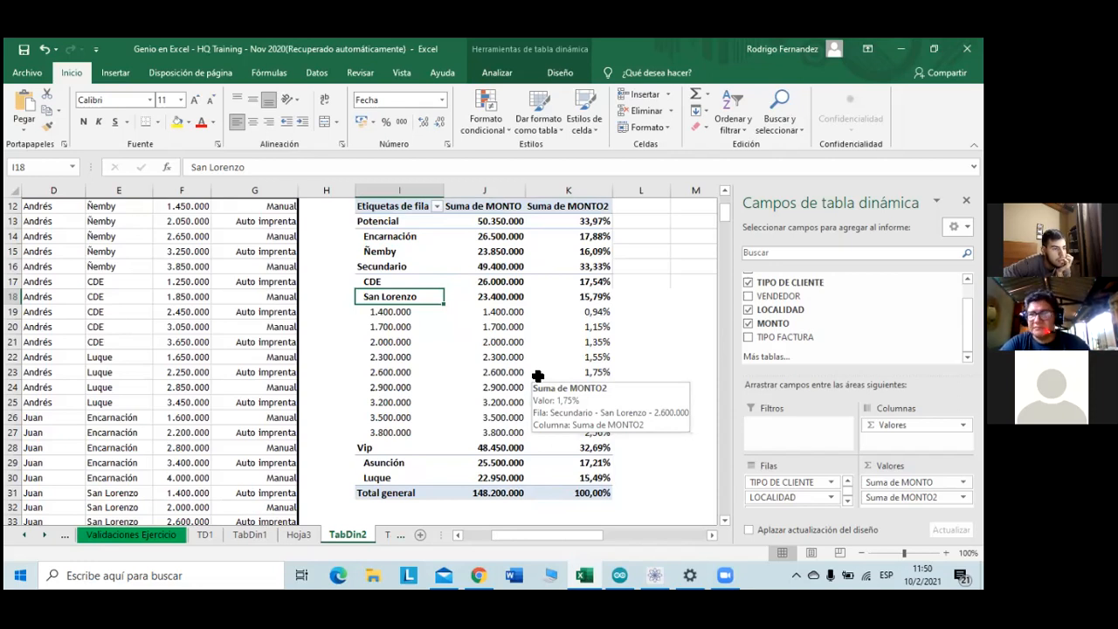
key(ctrl+z)
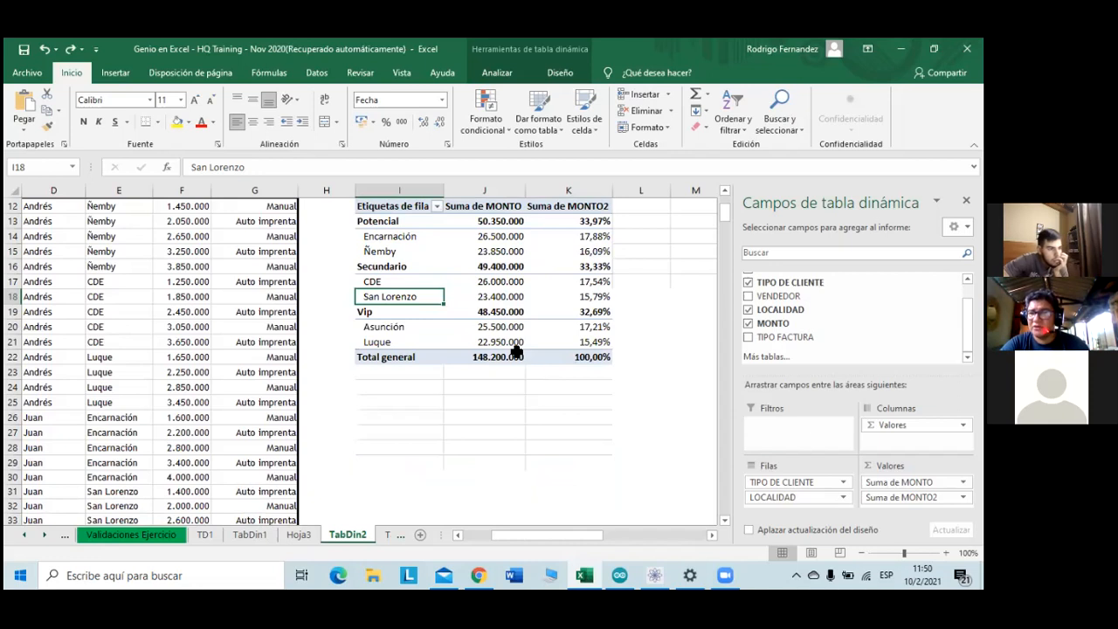
- Drill down into San Lorenzo's Suma de MONTO2 value to extract its detail records to a new sheet
scroll(445, 330, up, 6)
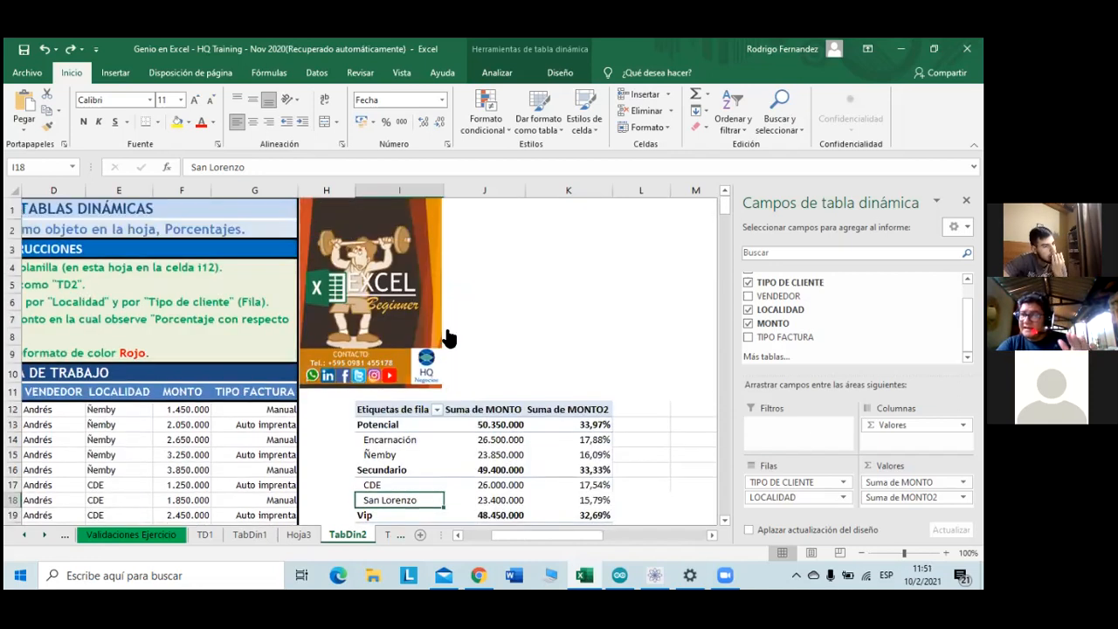
scroll(445, 330, down, 5)
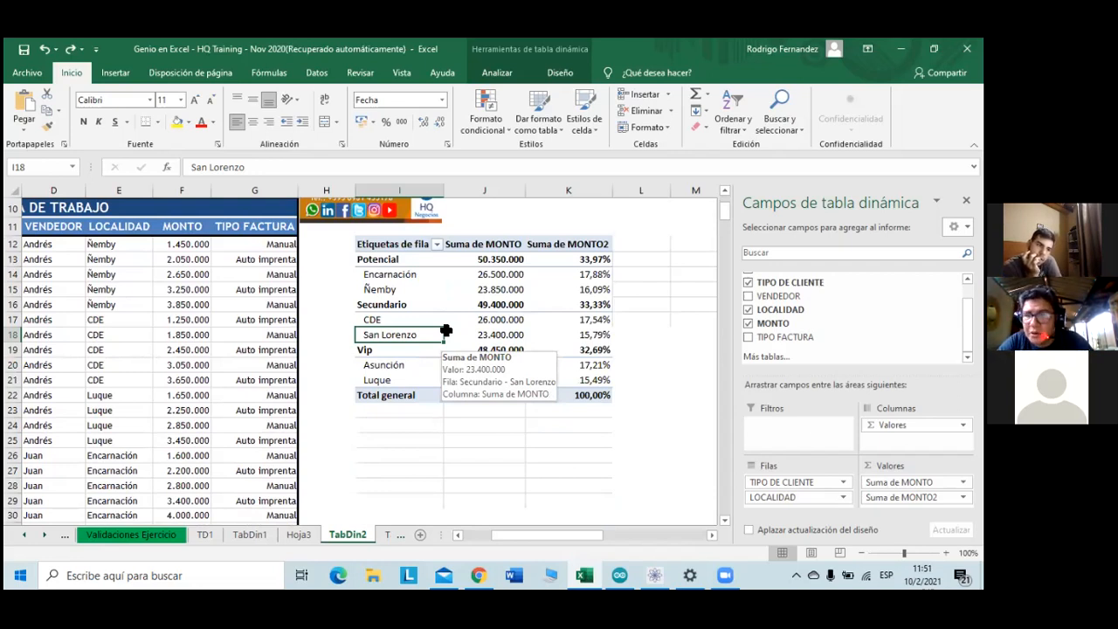
double_click(591, 338)
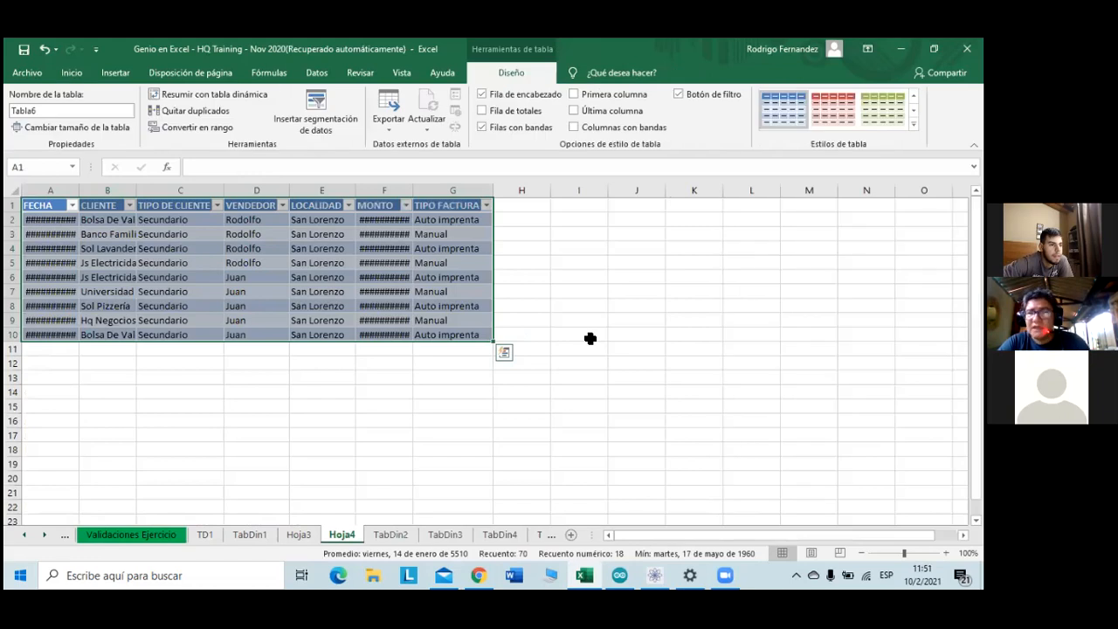
- Format the FECHA column values in the San Lorenzo detail table as short dates
click(107, 277)
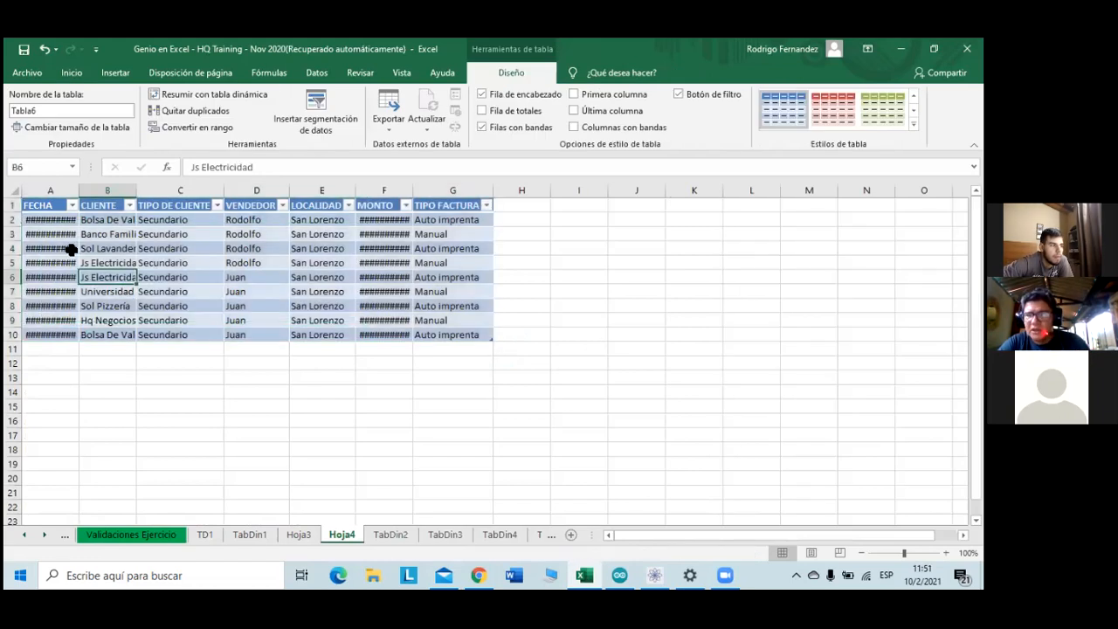
drag(59, 227, 55, 332)
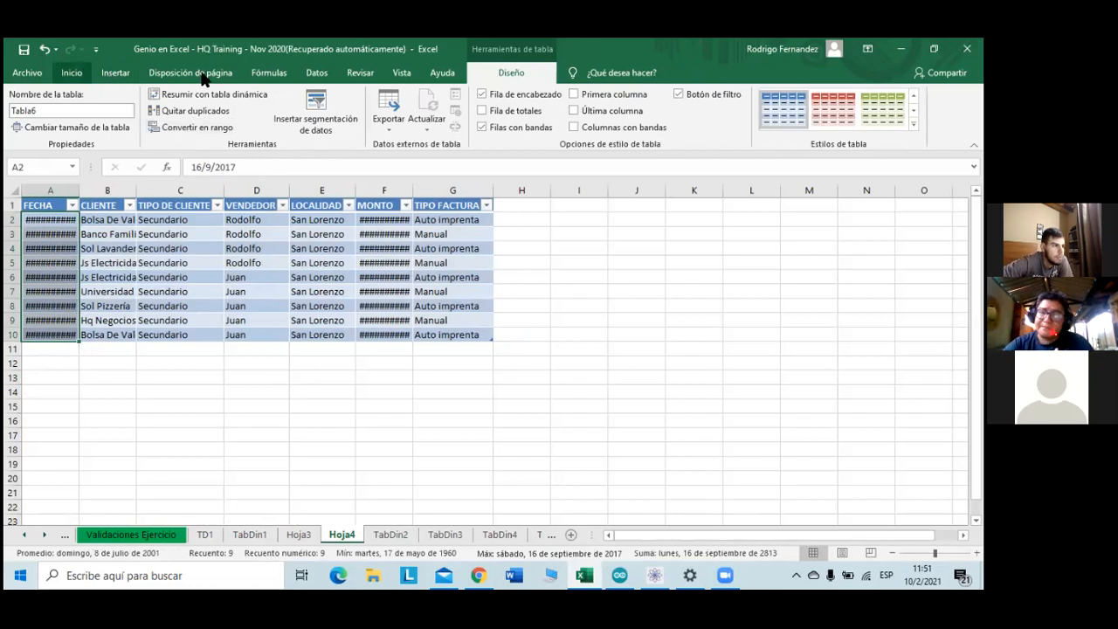
click(72, 72)
click(442, 99)
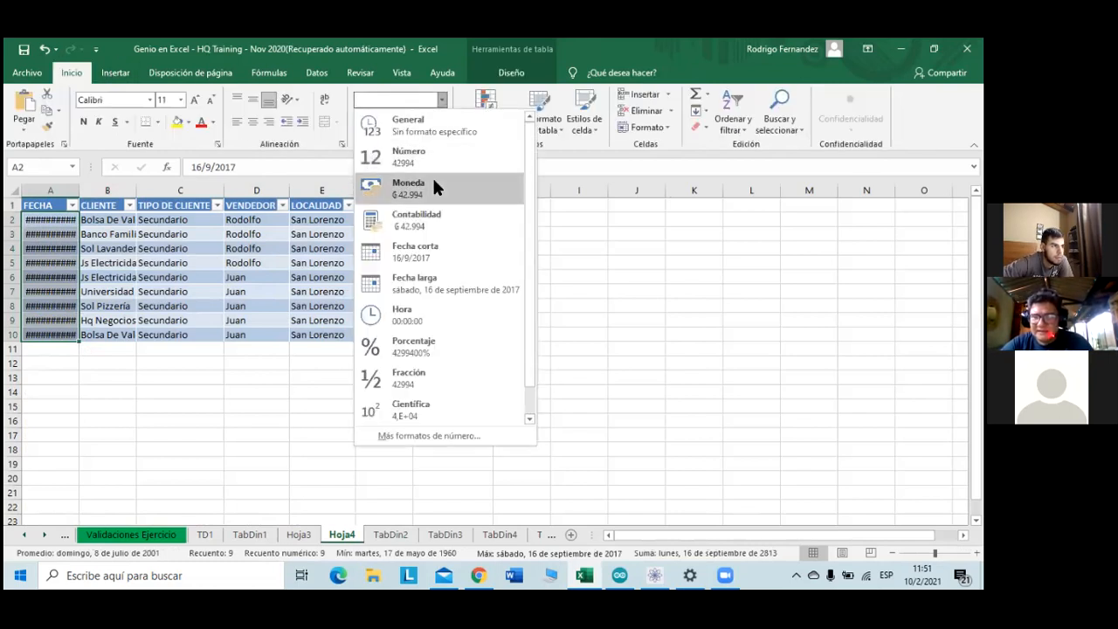
click(435, 251)
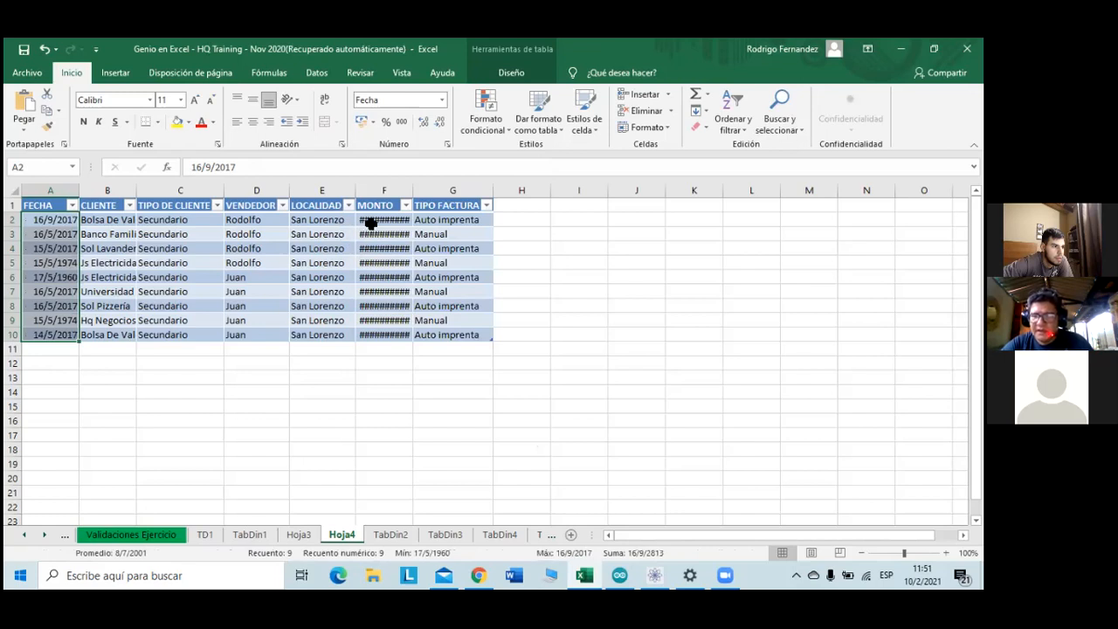
- Format the San Lorenzo MONTO values with thousands separators and no decimals, and add an AutoSum total below the last row
drag(384, 219, 387, 337)
click(400, 121)
click(431, 303)
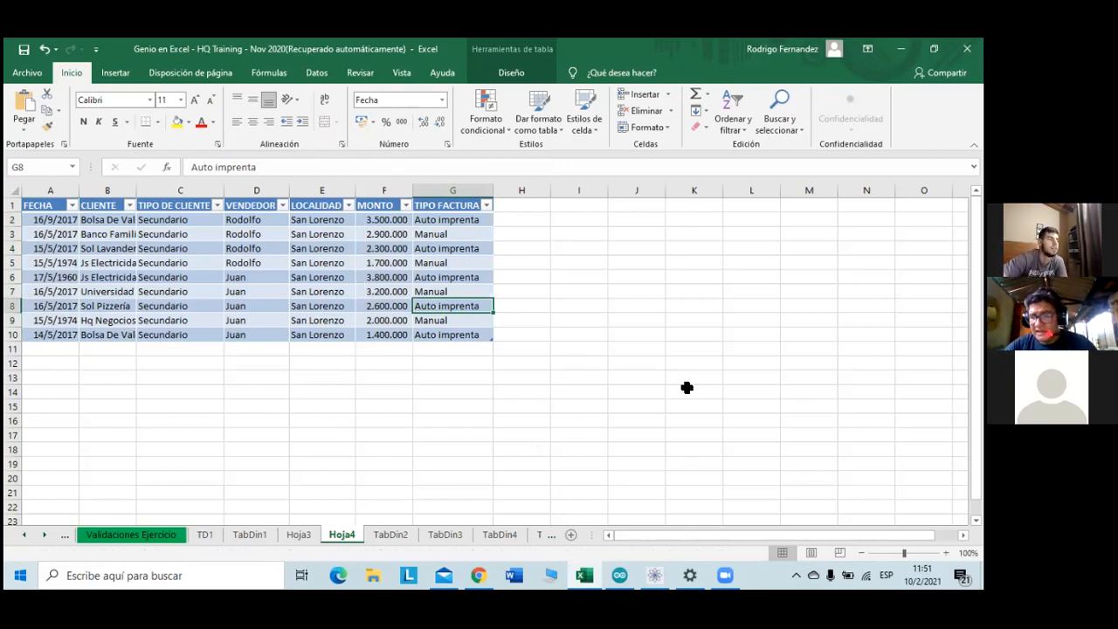
click(390, 349)
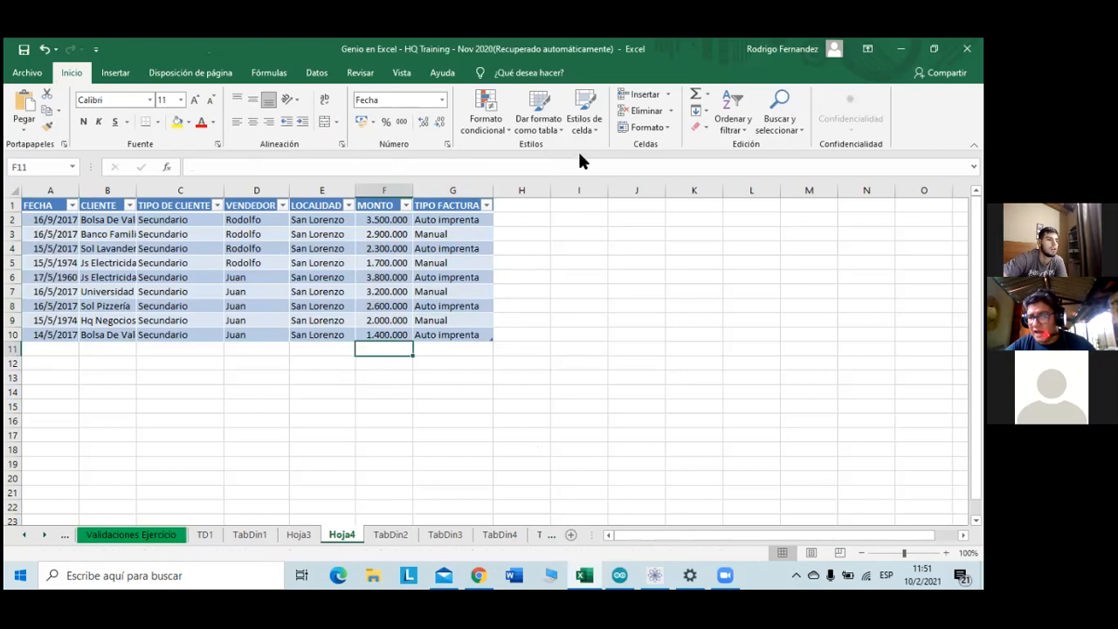
click(698, 91)
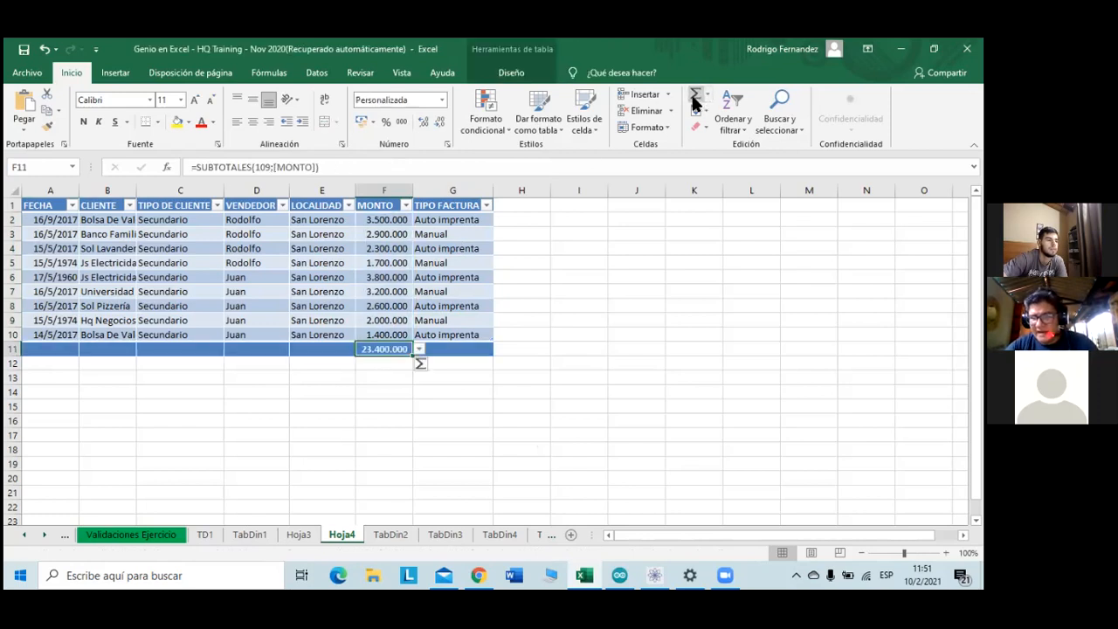
- In F12 on Hoja4, enter a formula dividing the MONTO total by 148200000
click(382, 365)
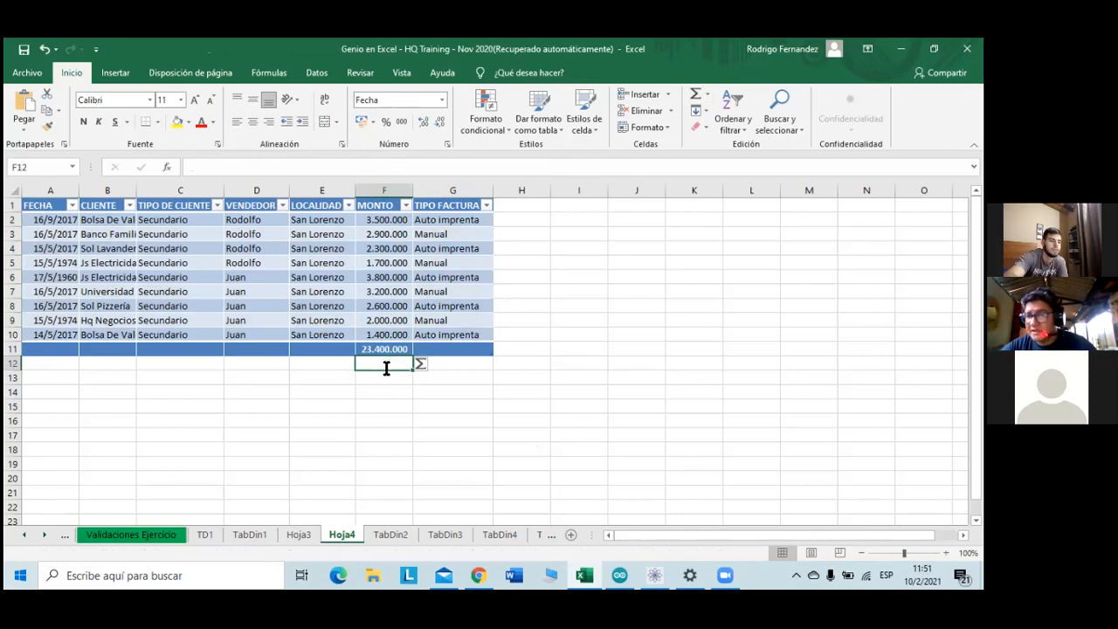
text(+)
key(Up)
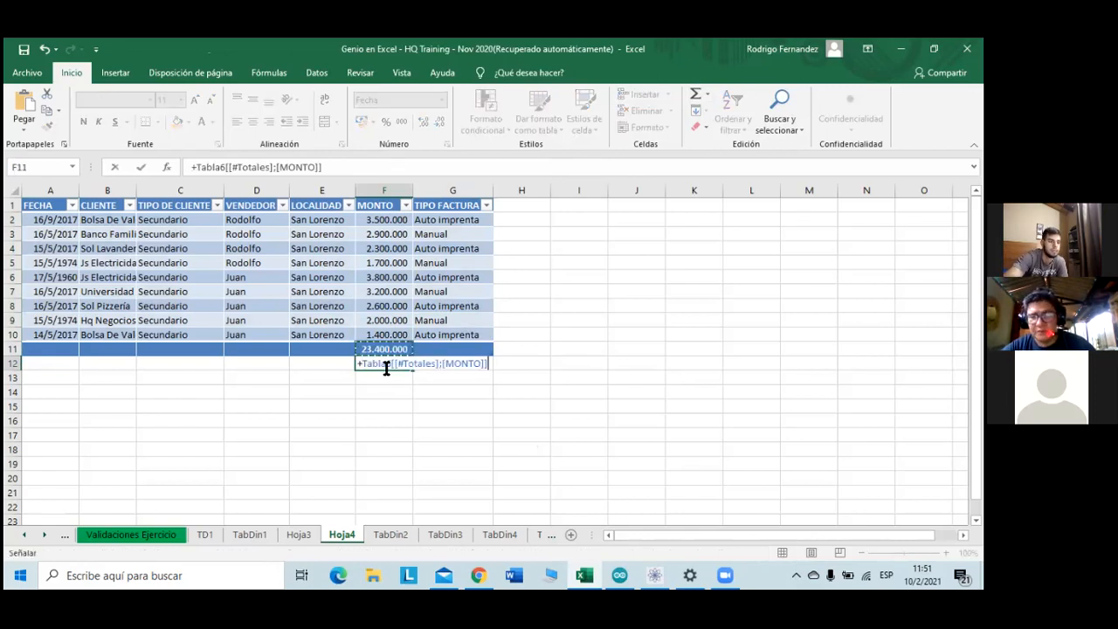
text(/1)
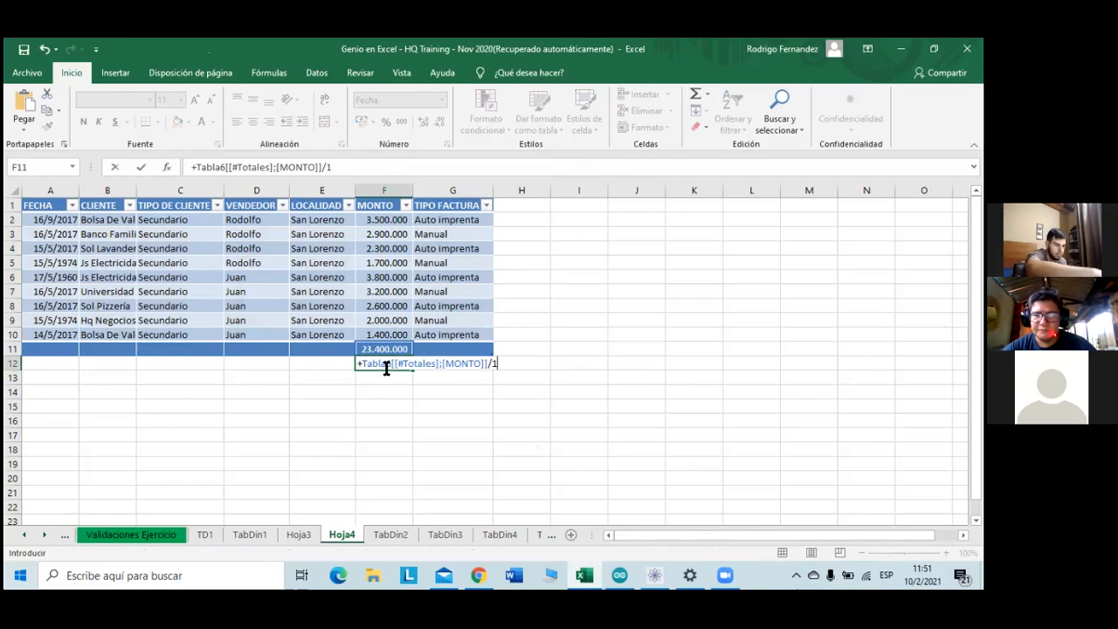
text(48200000)
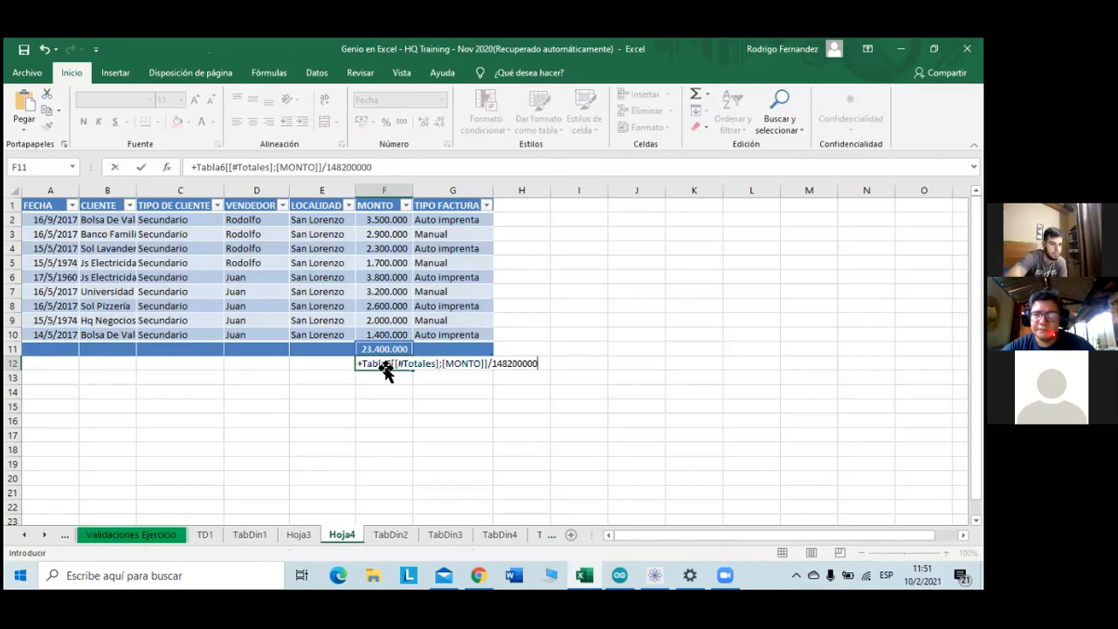
key(Return)
click(385, 365)
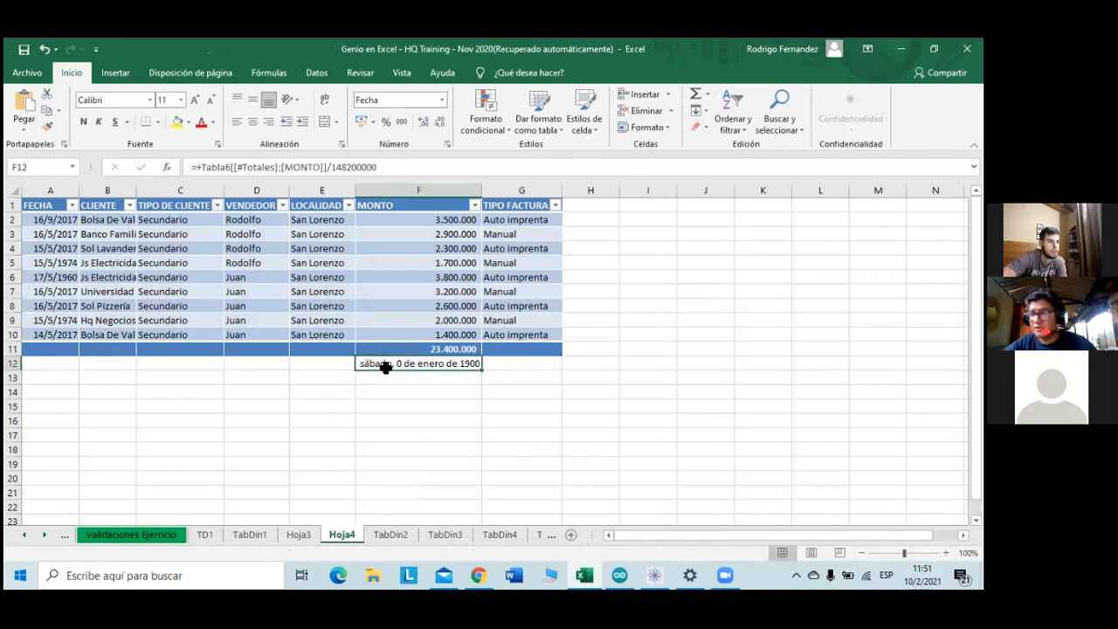
- Format the San Lorenzo ratio in F12 on Hoja4 as a percentage with two decimals
click(387, 123)
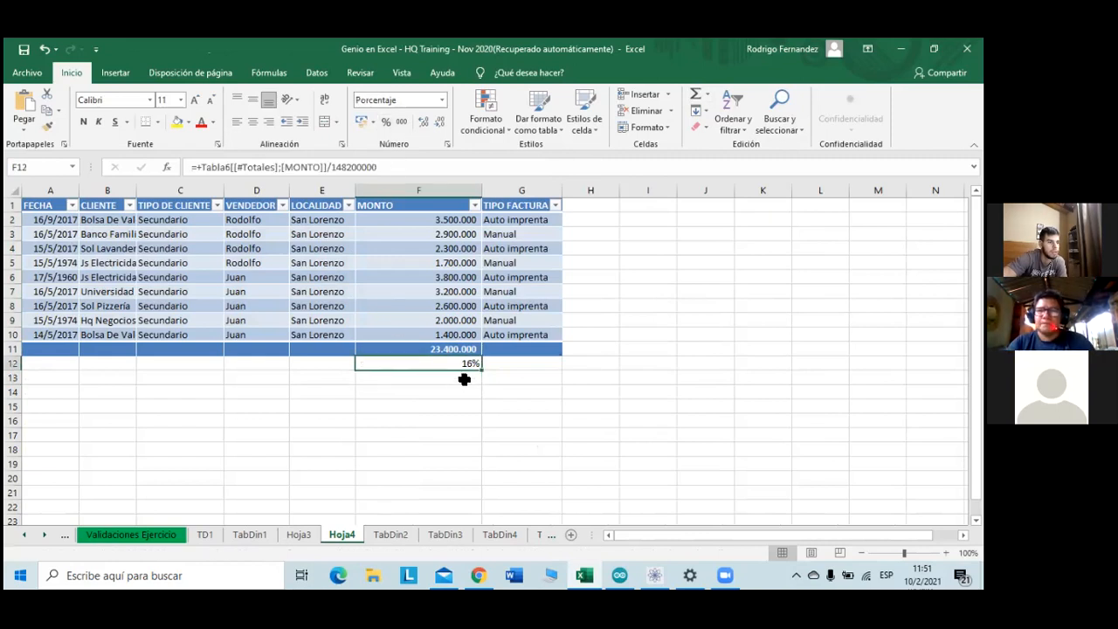
click(426, 121)
click(426, 121)
click(449, 376)
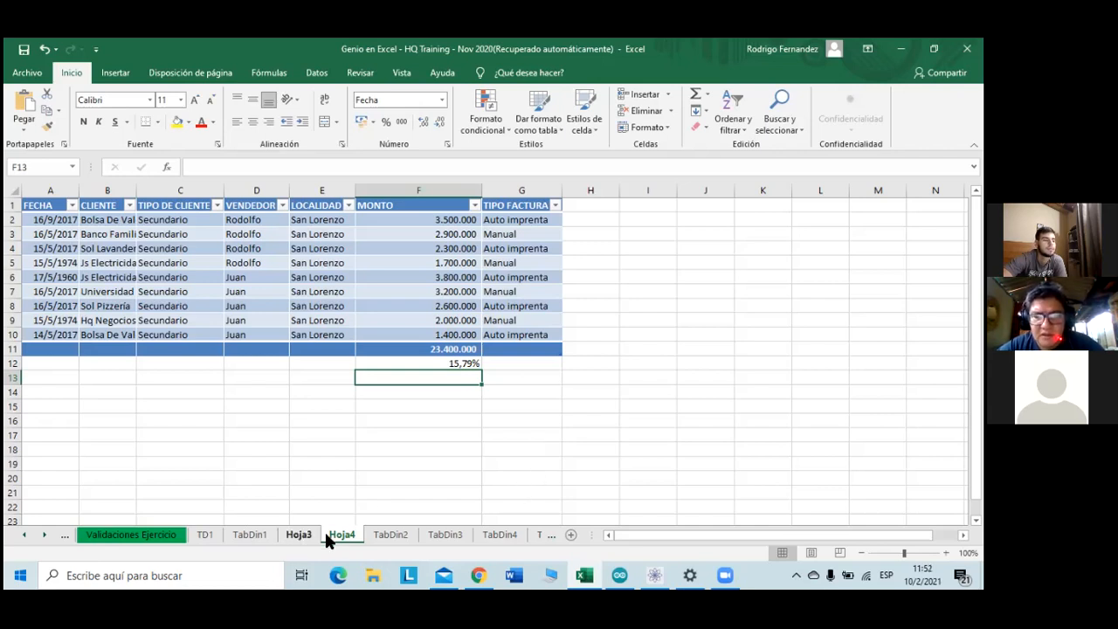
- Apply the light red style from the last row of the Medio group to the pivot table on TabDin2
click(299, 535)
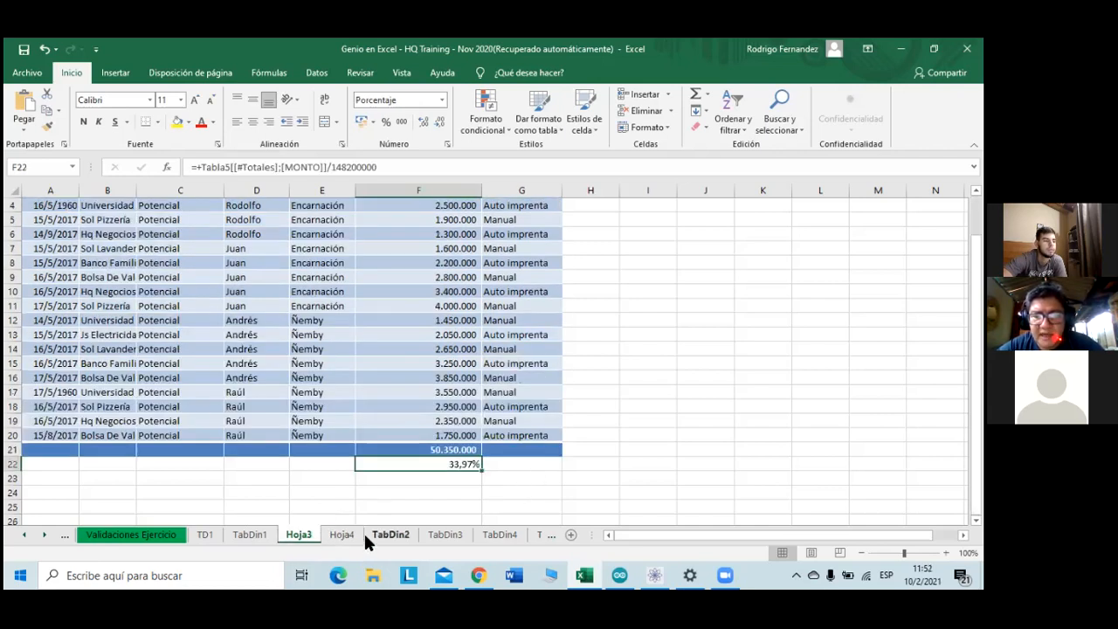
click(390, 534)
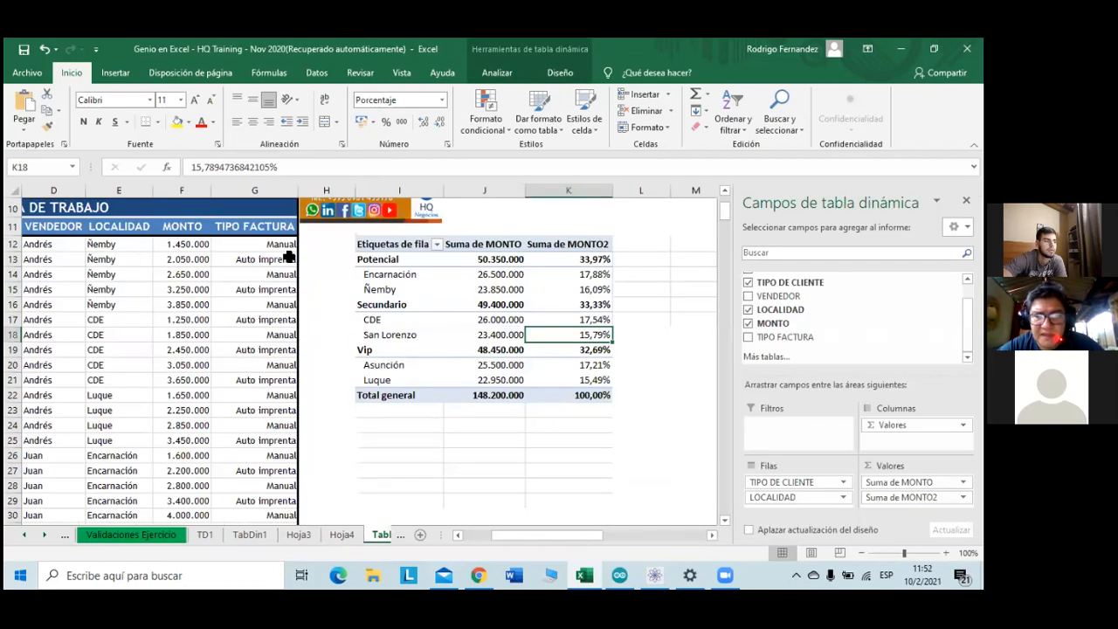
scroll(124, 345, up, 4)
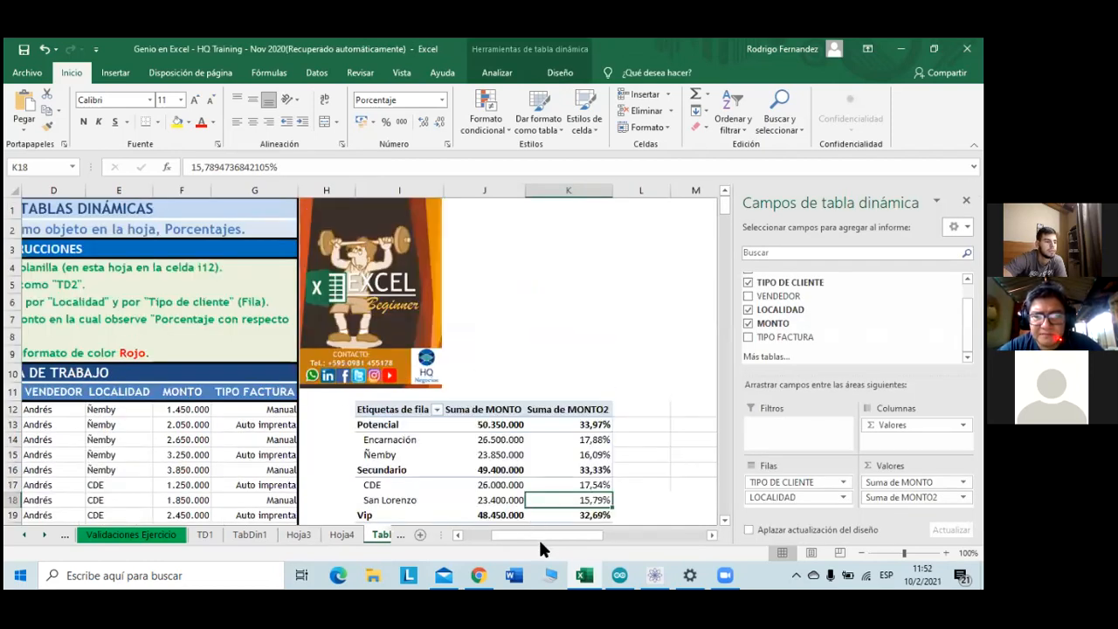
mouse_move(540, 537)
mouse_down()
mouse_move(500, 537)
mouse_move(542, 533)
mouse_up()
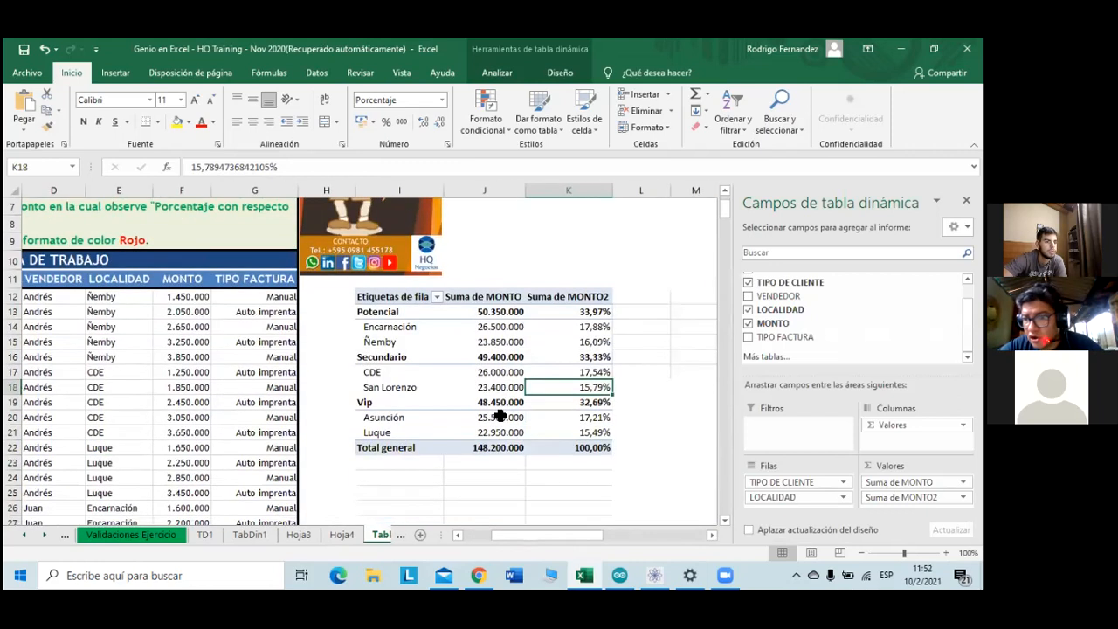
click(559, 77)
click(780, 127)
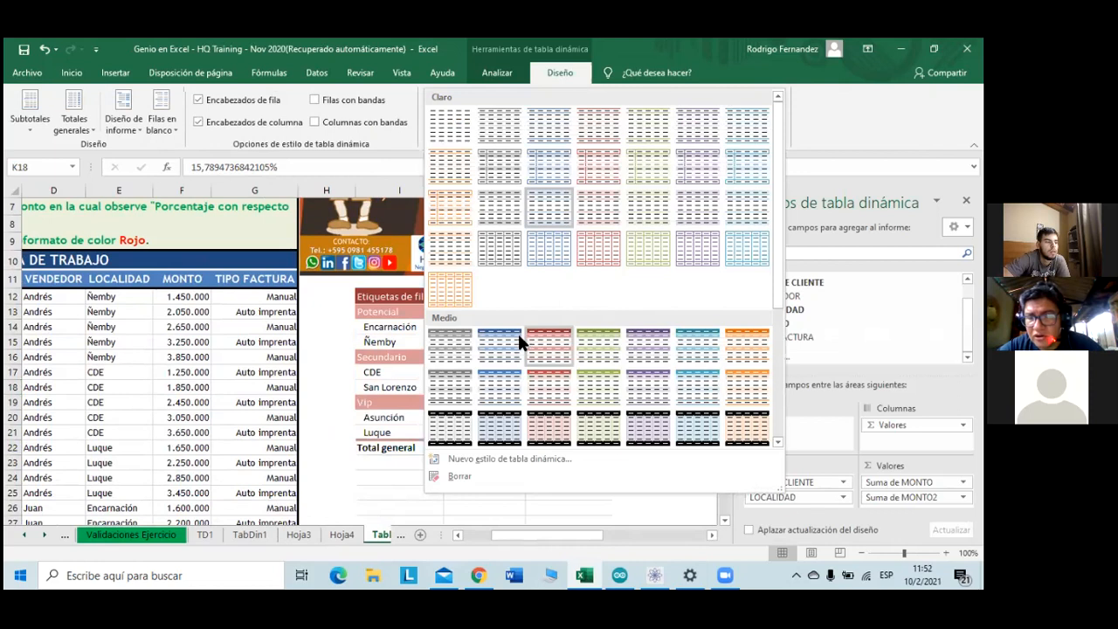
scroll(519, 335, down, 3)
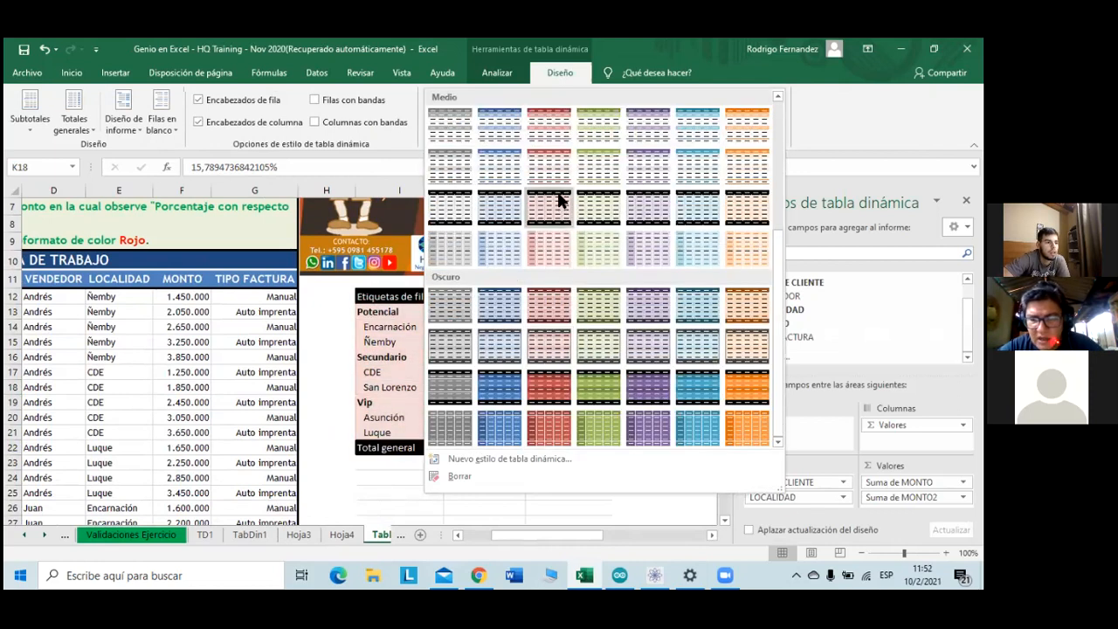
click(556, 238)
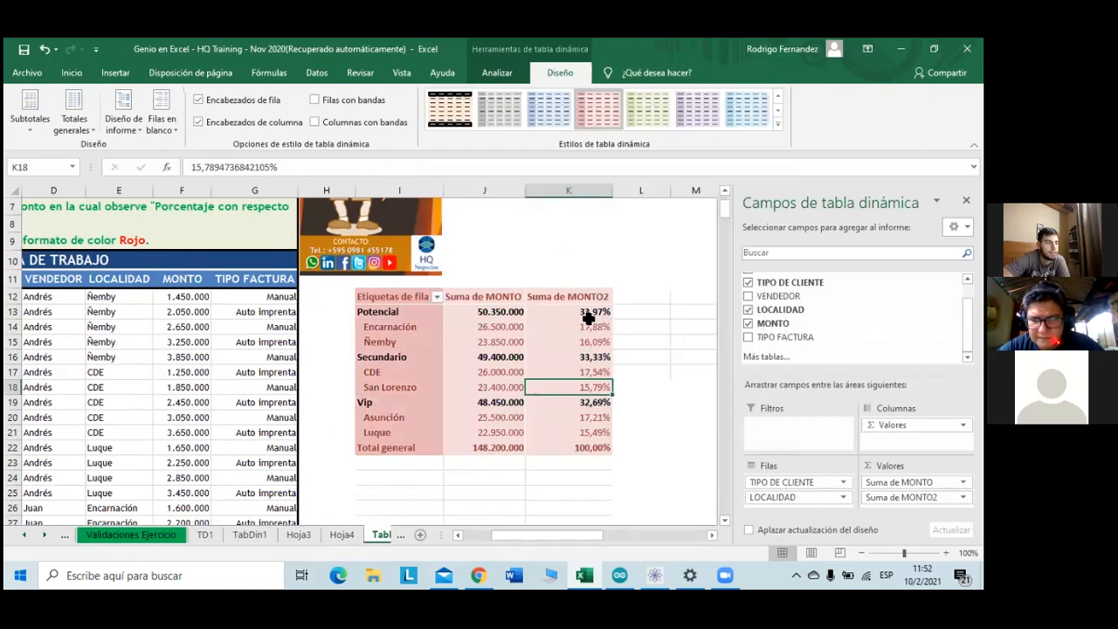
click(635, 341)
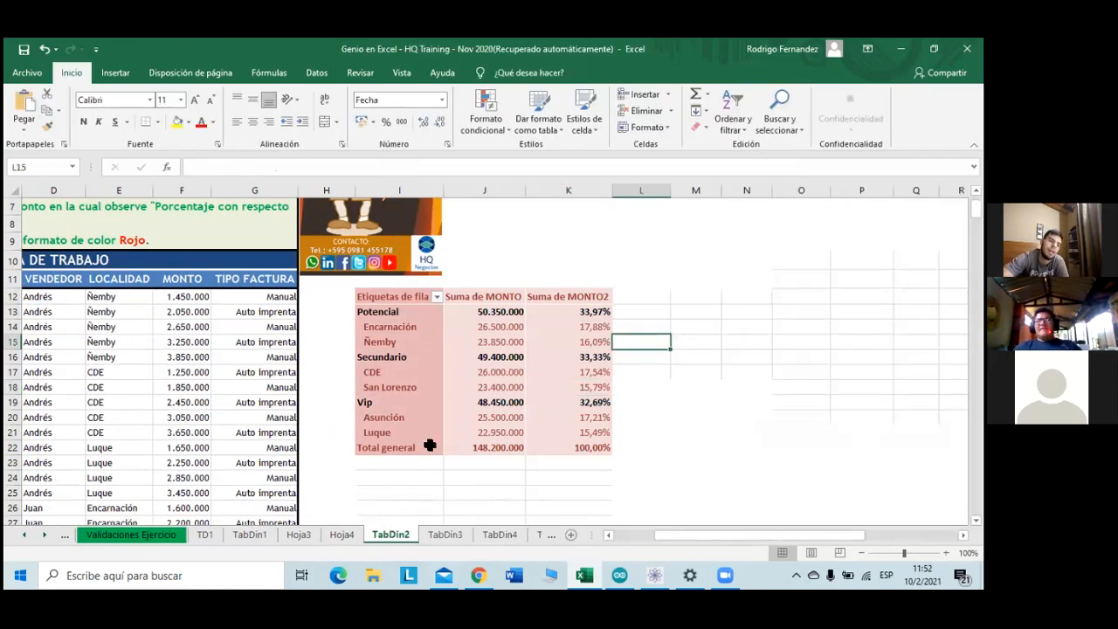
- Create a pivot table on a new worksheet from the TabDin3 data range A12:G69, as its instructions require
click(445, 534)
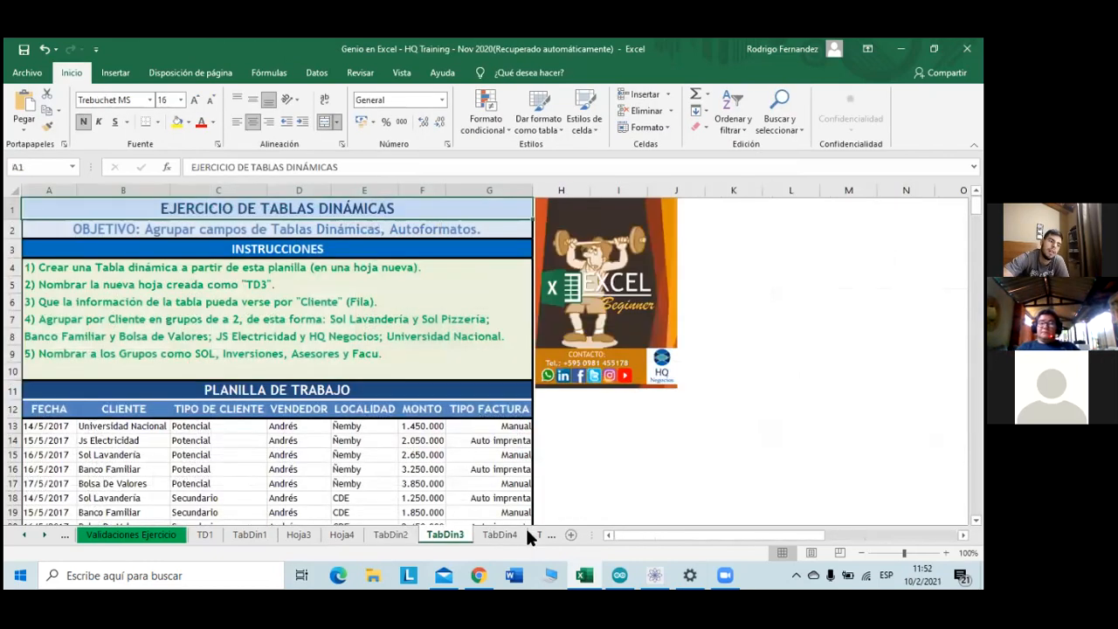
scroll(485, 421, down, 1)
scroll(485, 421, up, 1)
drag(43, 268, 441, 271)
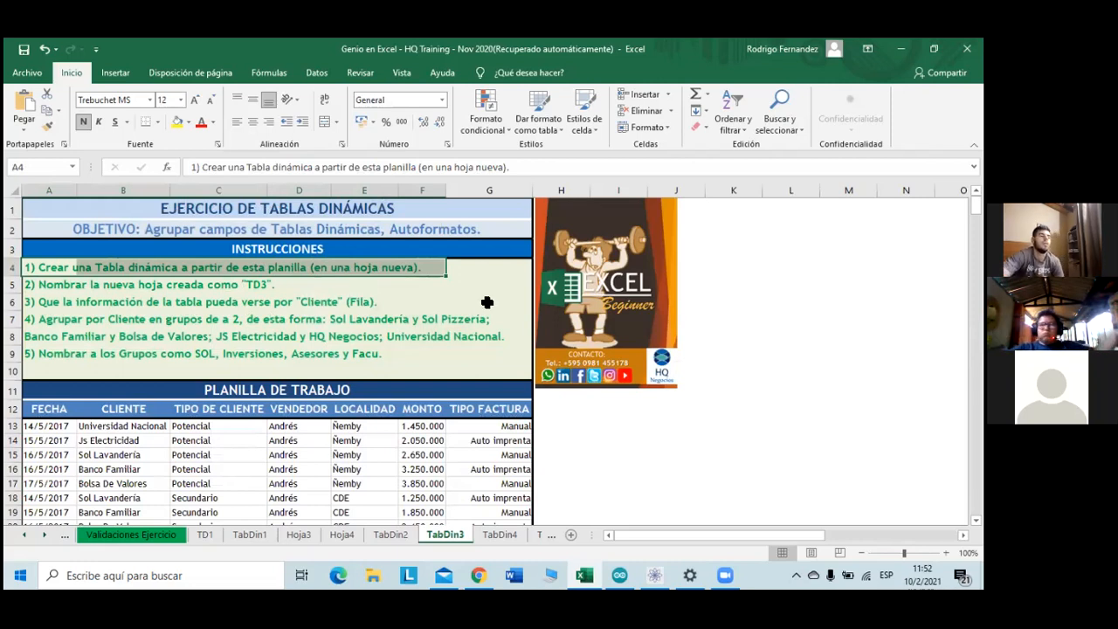
scroll(431, 342, down, 1)
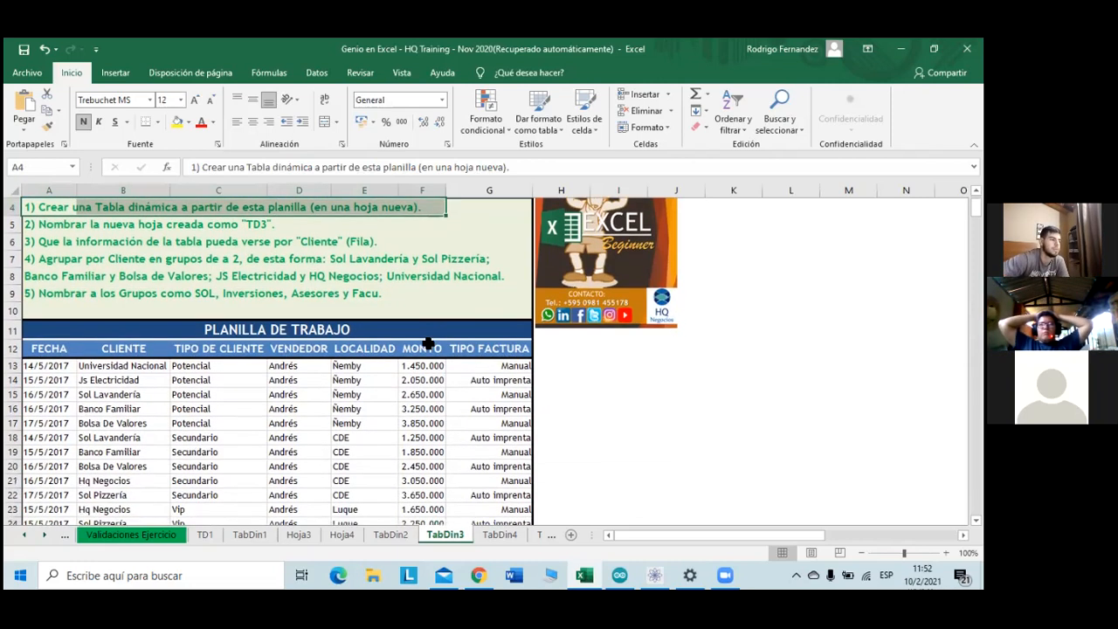
scroll(108, 276, down, 1)
click(55, 296)
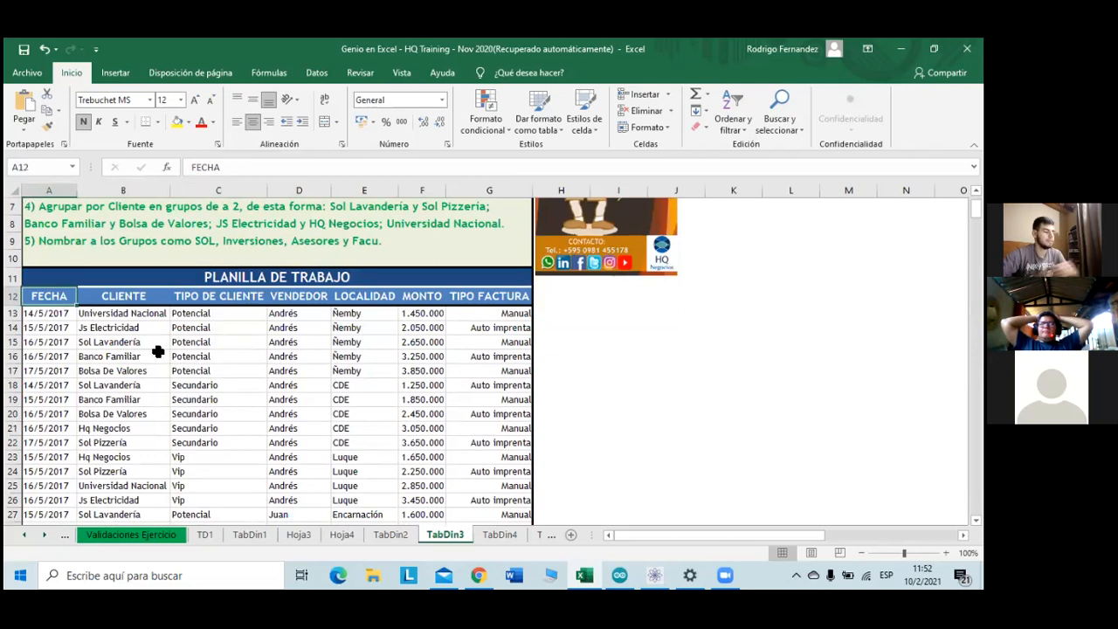
key(ctrl+shift+Right)
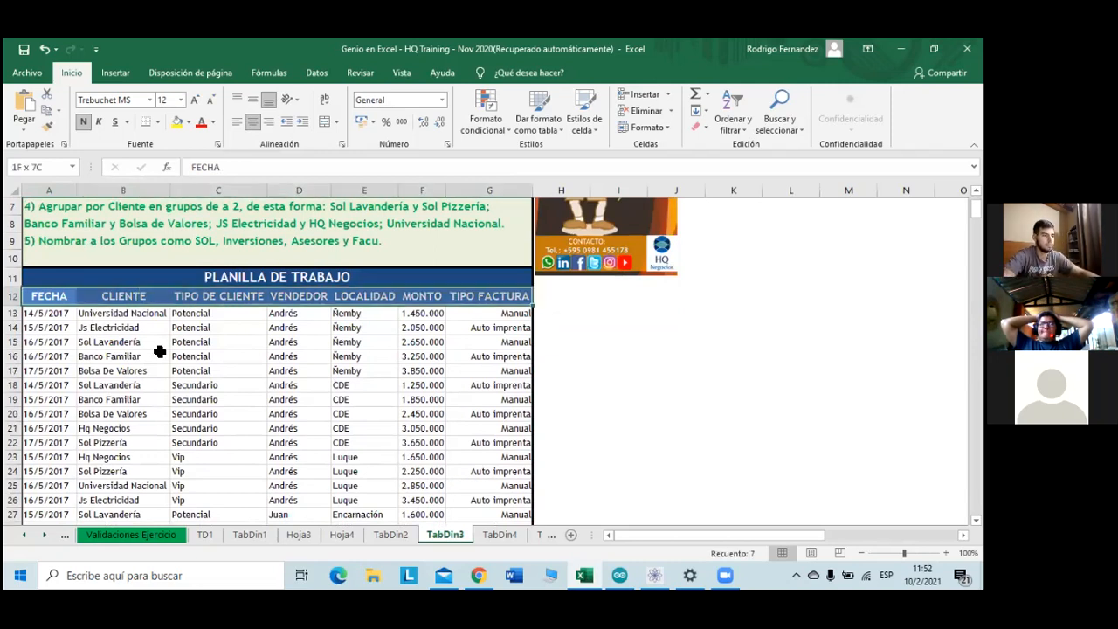
key(ctrl+shift+Down)
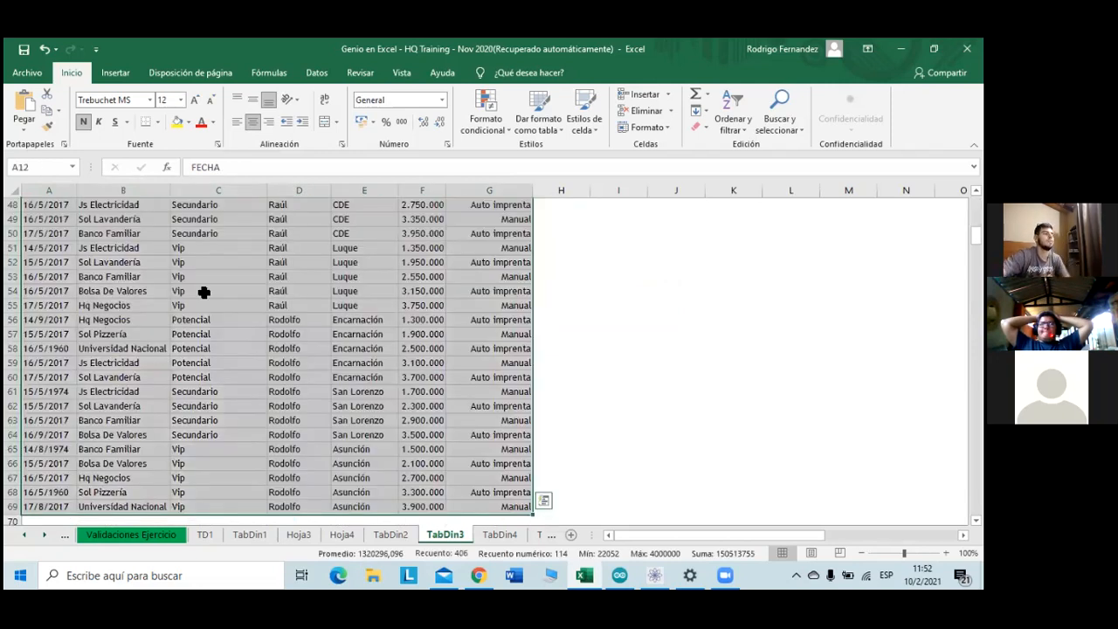
click(127, 69)
click(26, 112)
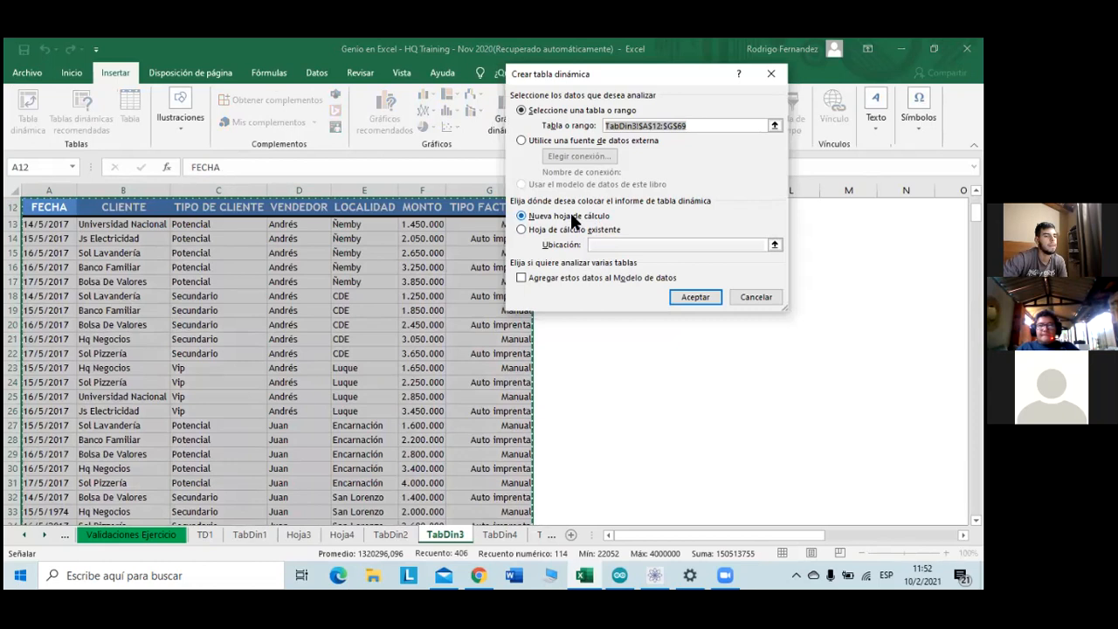
click(689, 299)
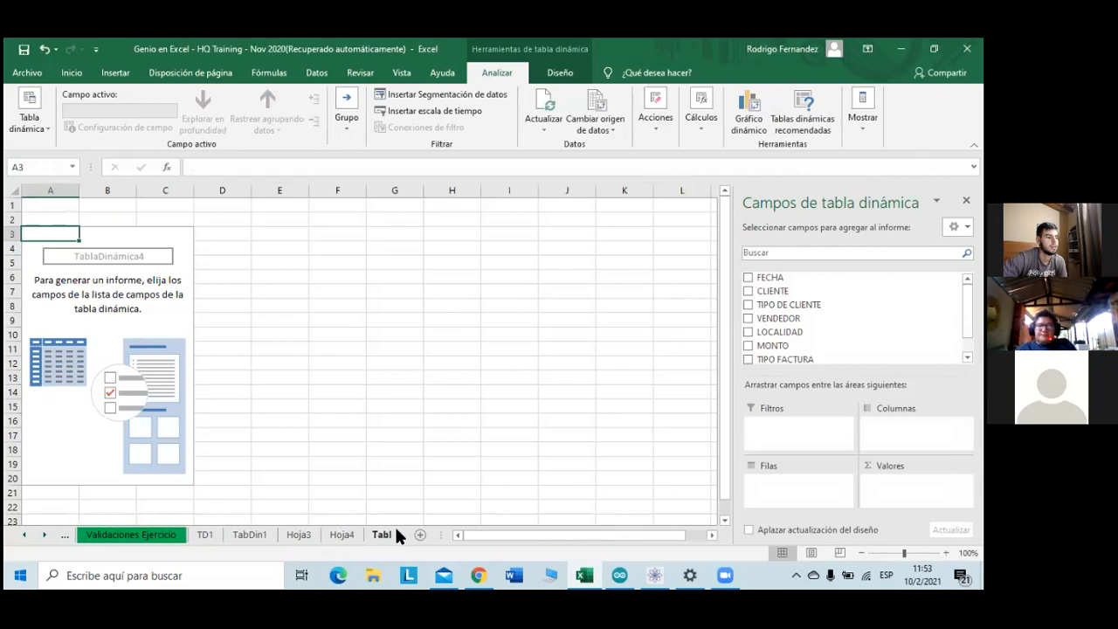
- Delete the drill-down detail sheets Hoja3 and Hoja4 from the workbook
click(306, 535)
click(333, 534)
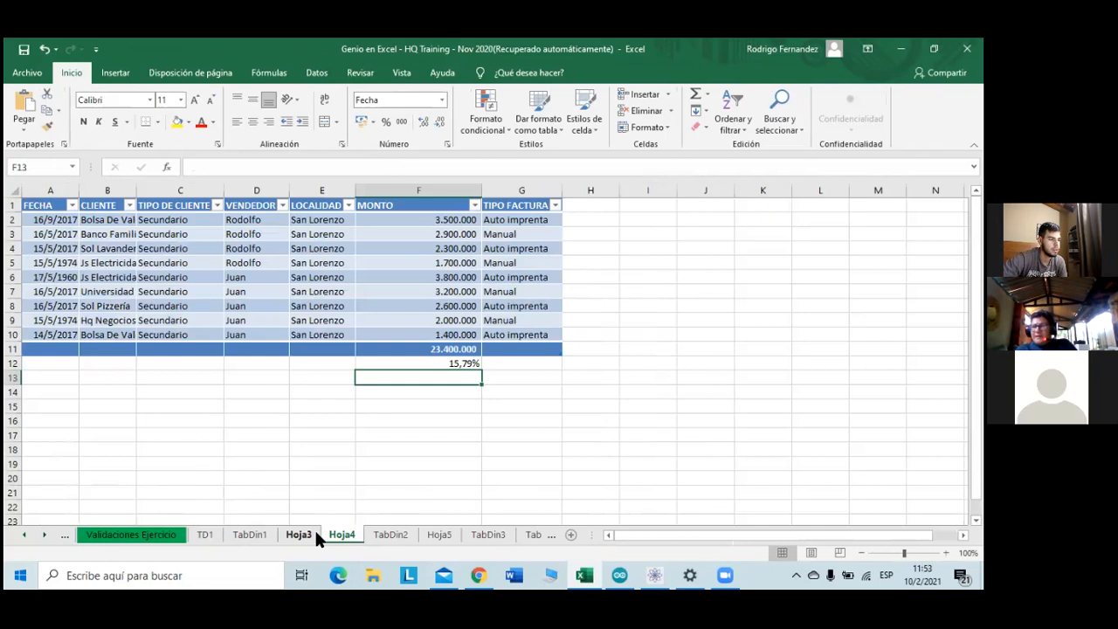
click(316, 534)
right_click(312, 534)
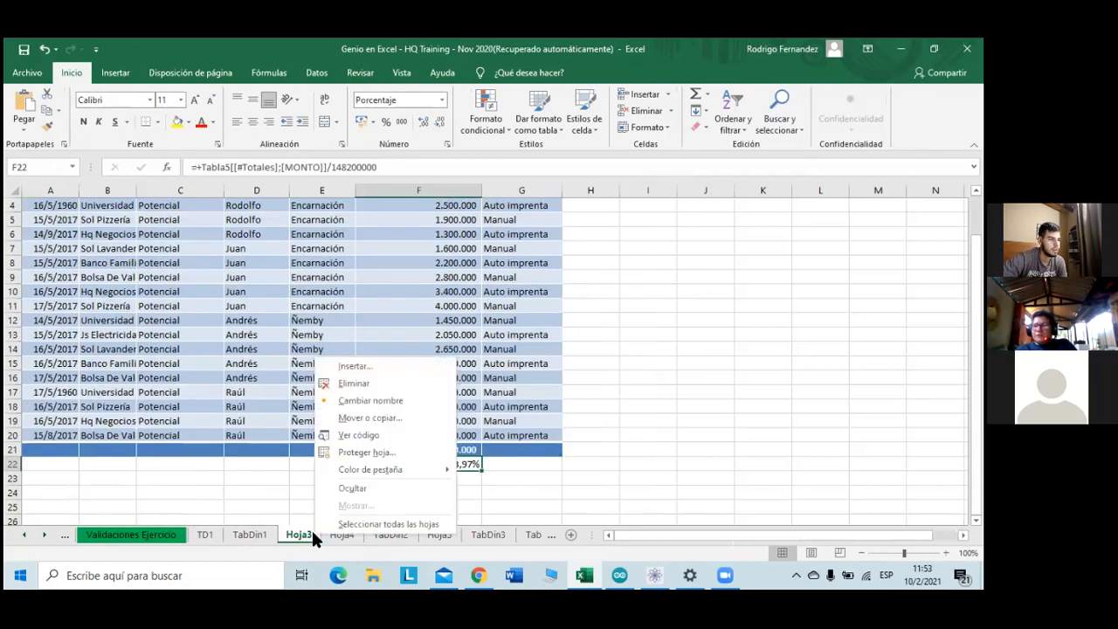
click(387, 383)
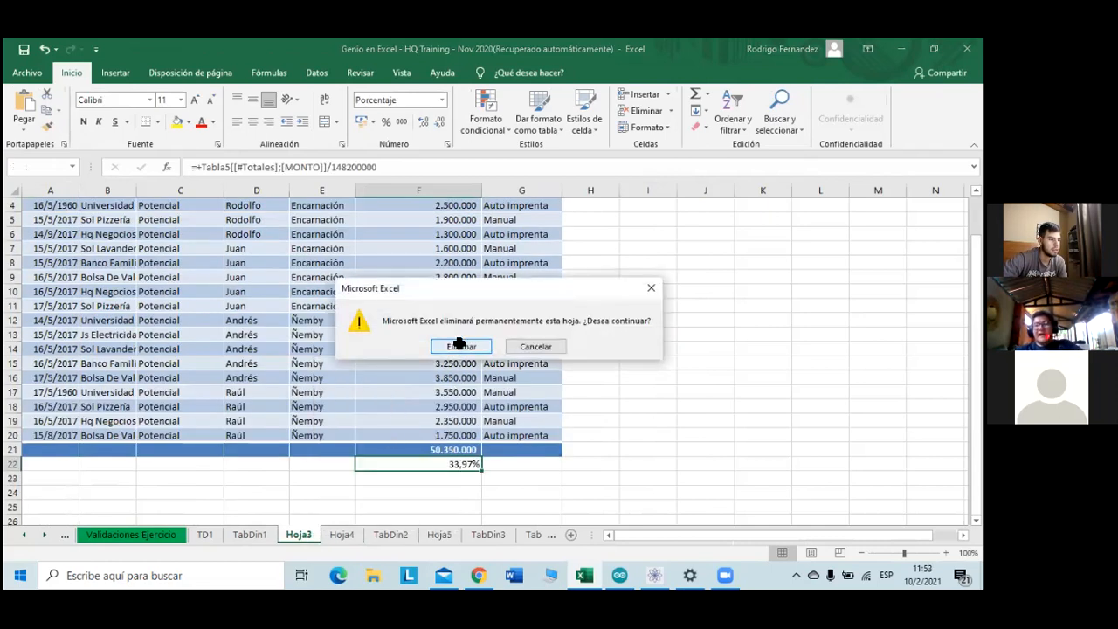
click(461, 347)
right_click(301, 531)
click(358, 384)
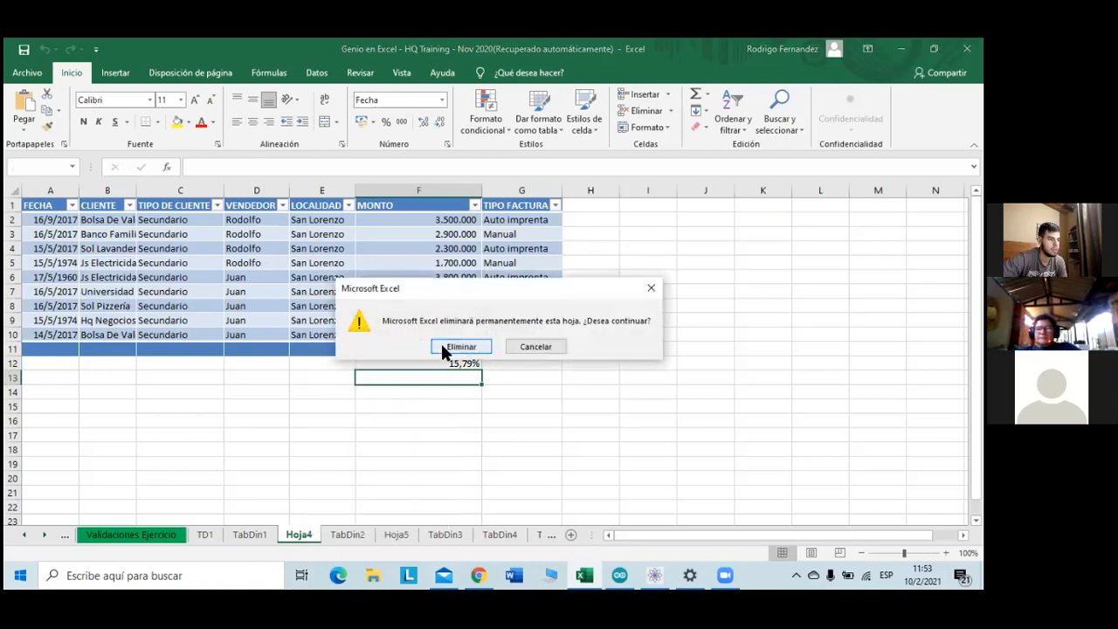
click(444, 347)
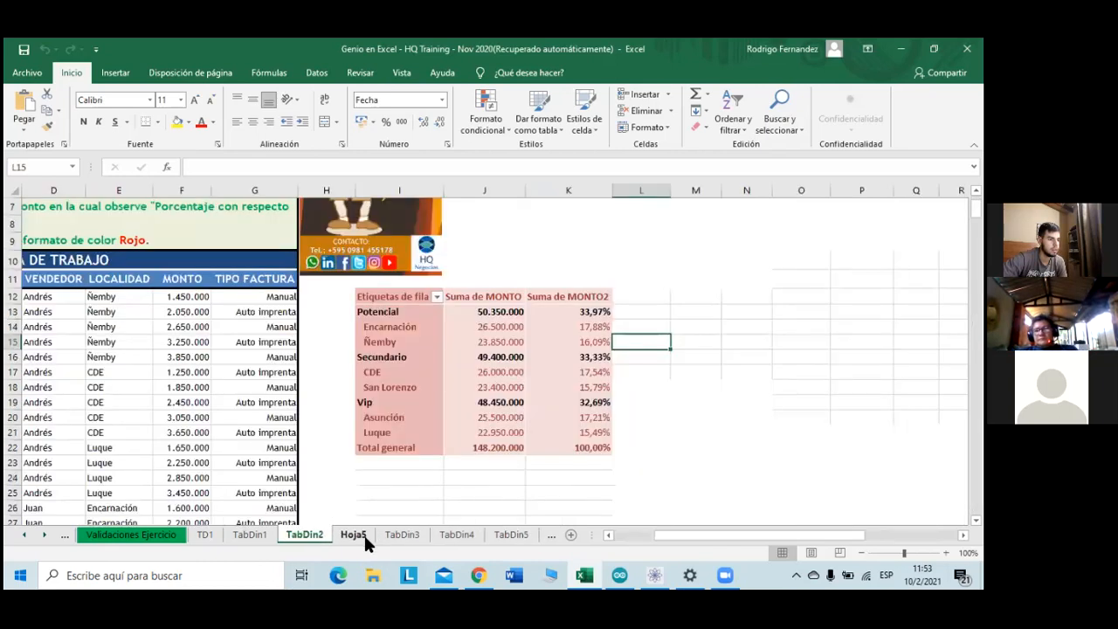
- Rename the new pivot table sheet Hoja5 as TD3
click(352, 535)
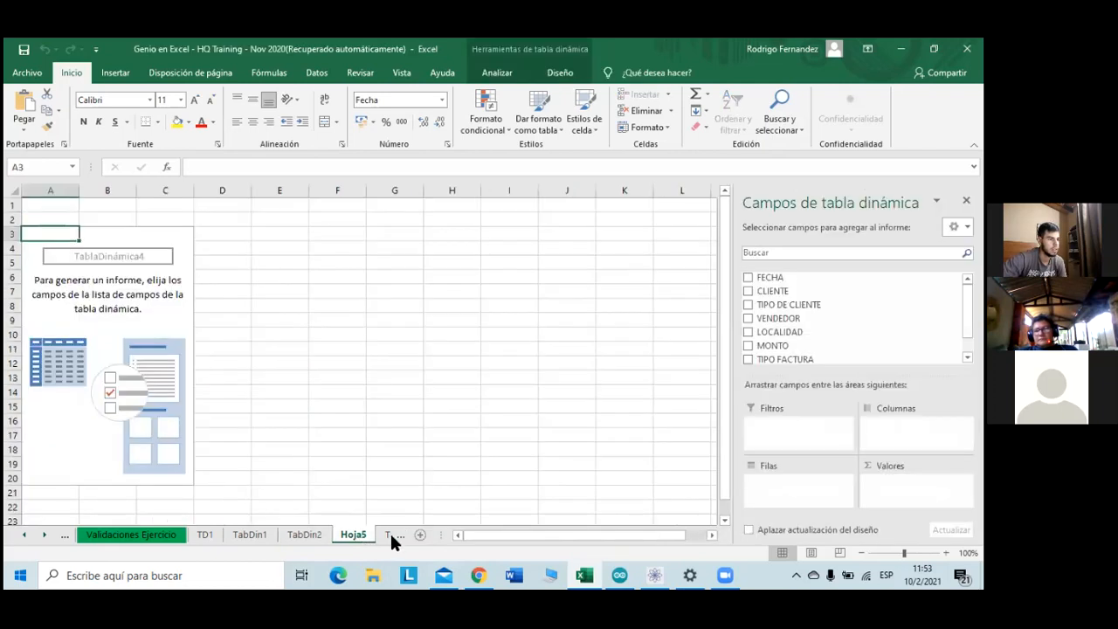
click(391, 534)
scroll(394, 446, down, 4)
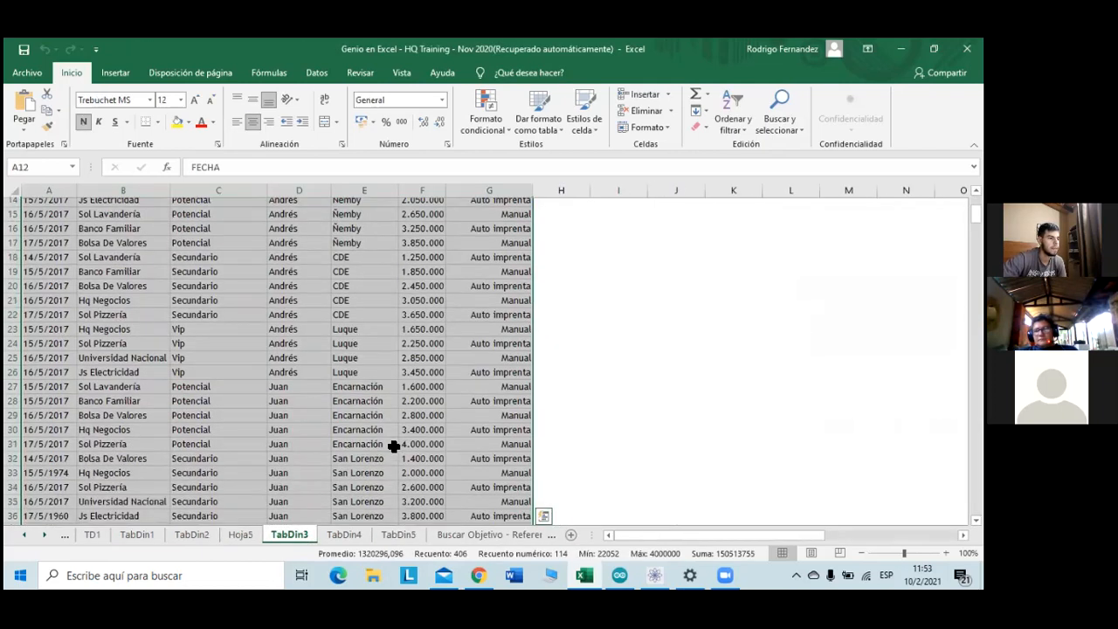
scroll(394, 445, up, 5)
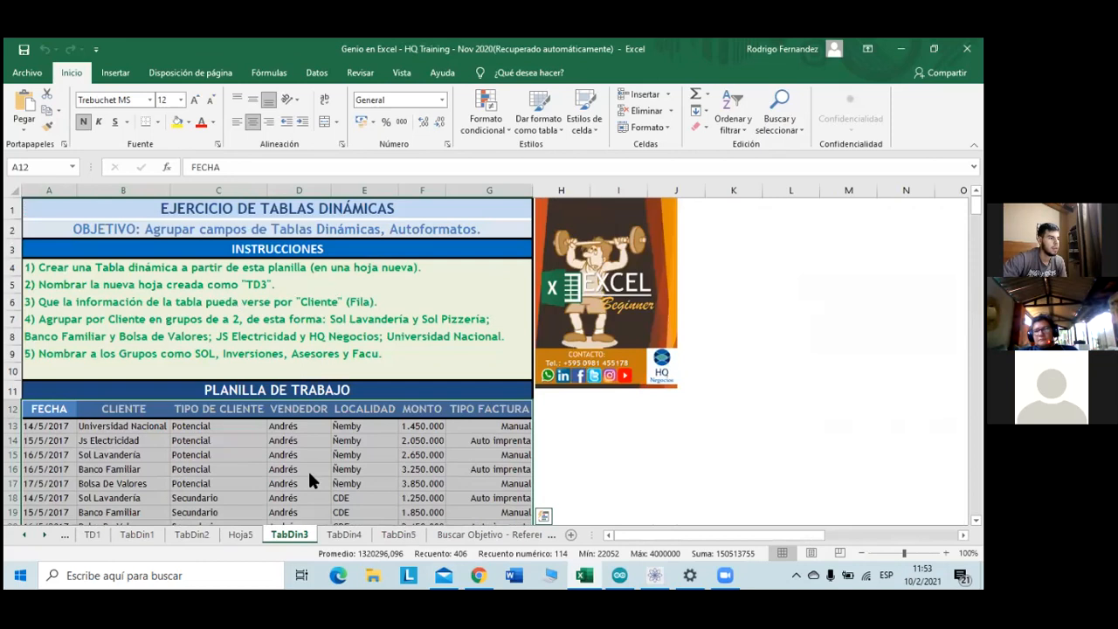
right_click(243, 529)
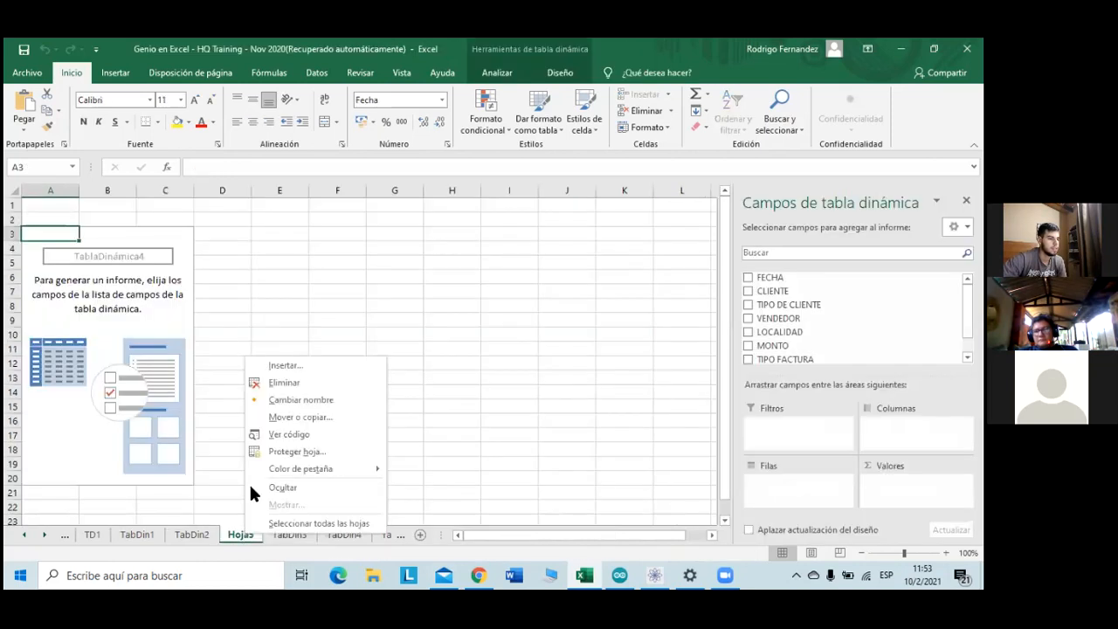
click(300, 398)
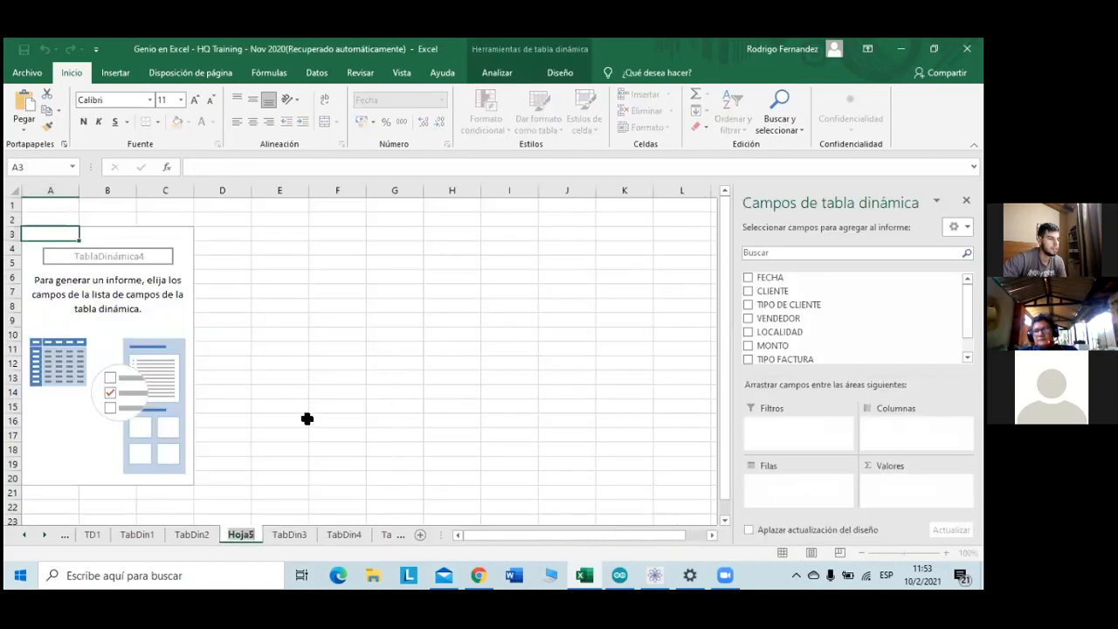
text(TD3)
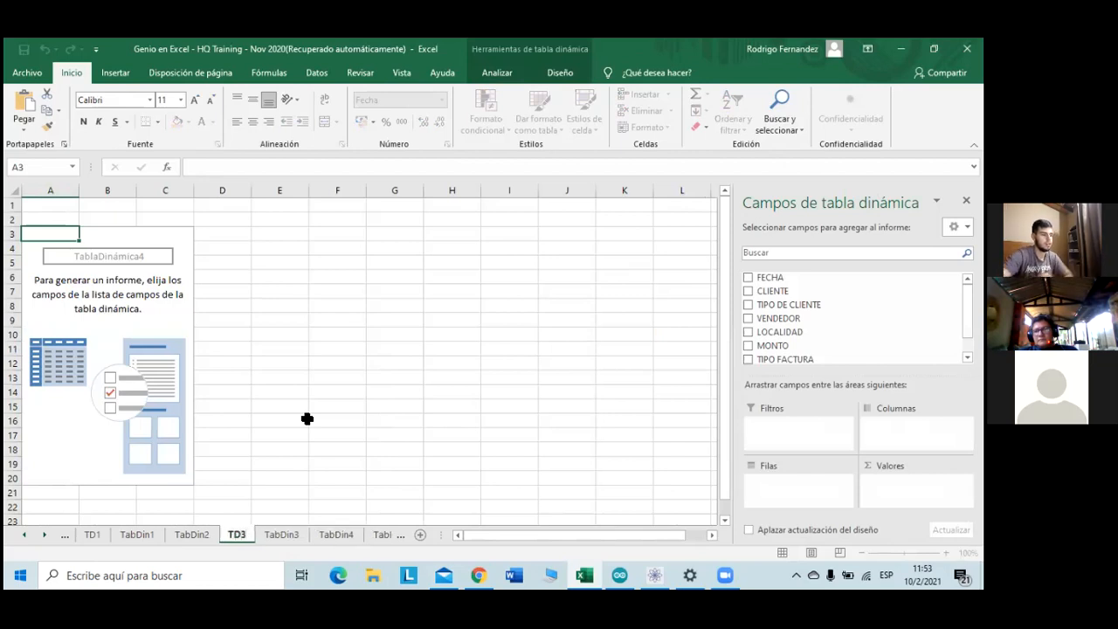
key(Return)
- Set up the TD3 pivot table with CLIENTE in the rows and the sum of MONTO as values
click(281, 534)
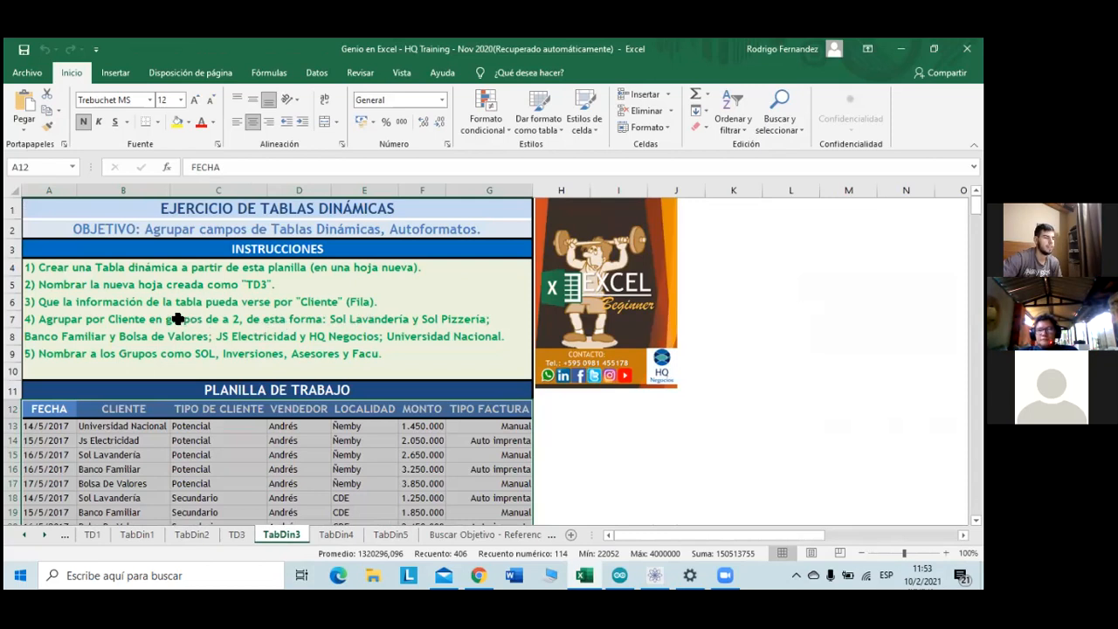
click(237, 535)
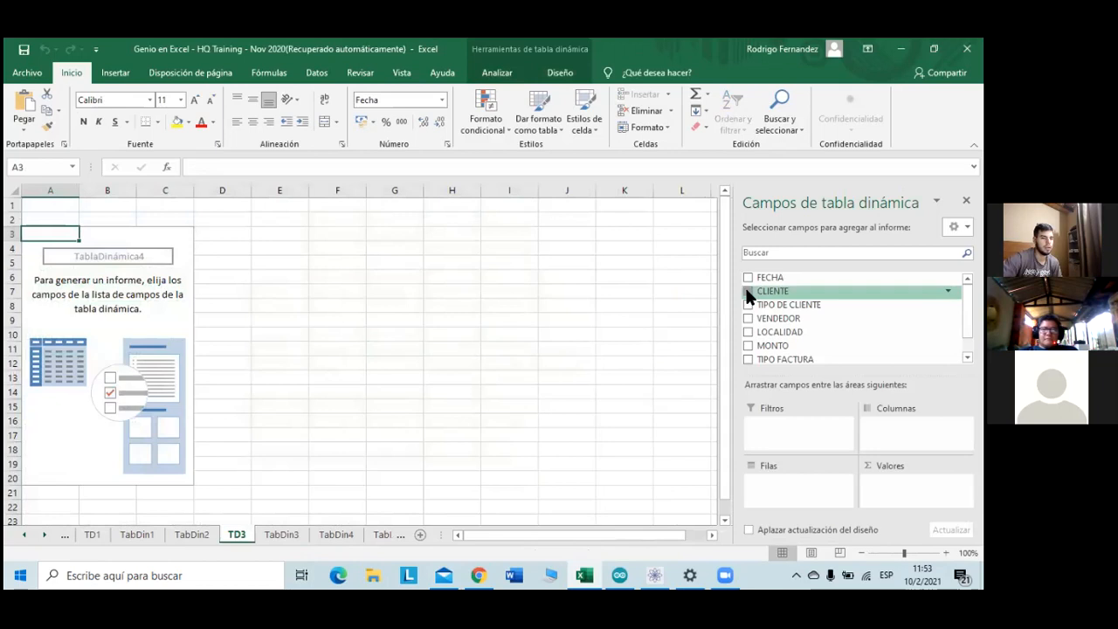
click(747, 291)
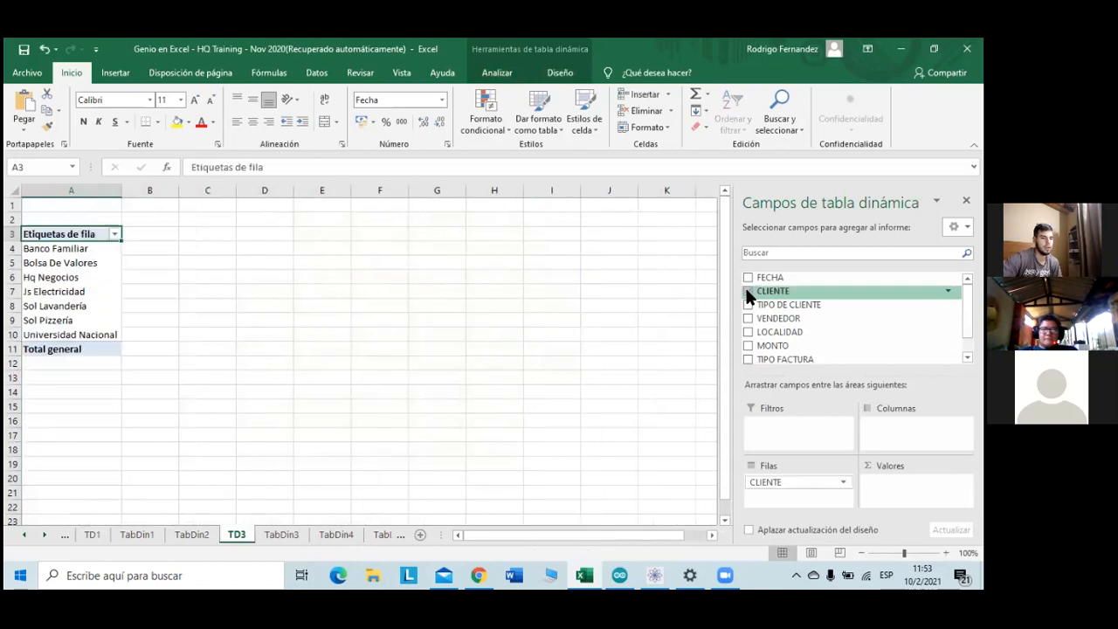
click(748, 345)
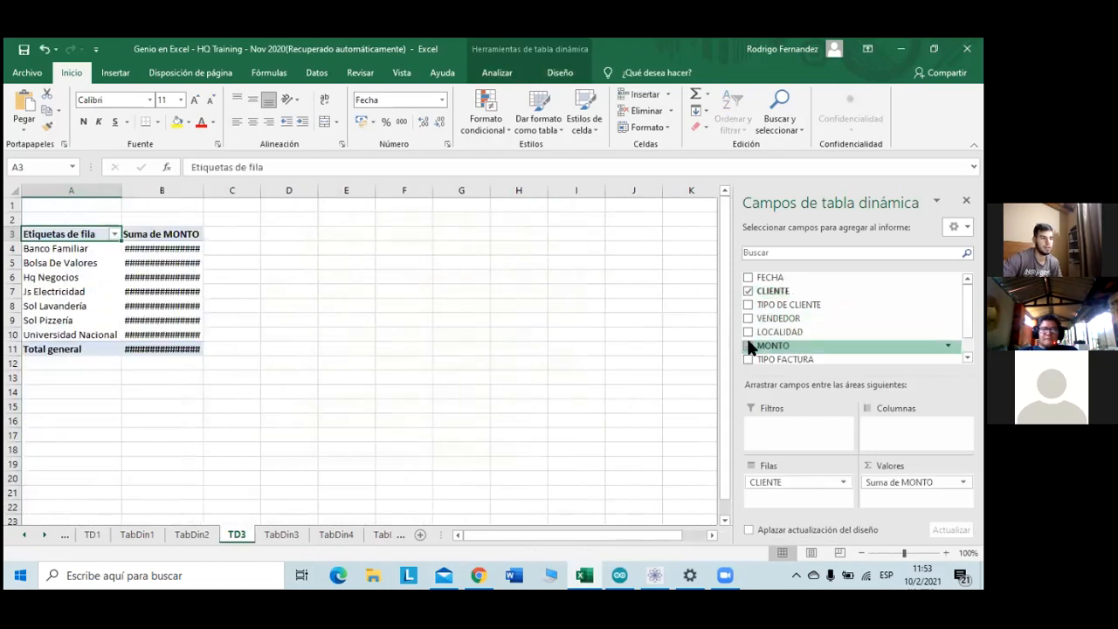
- Format the Suma de MONTO values in the pivot table as Número with 0 decimals and a thousands separator
click(188, 250)
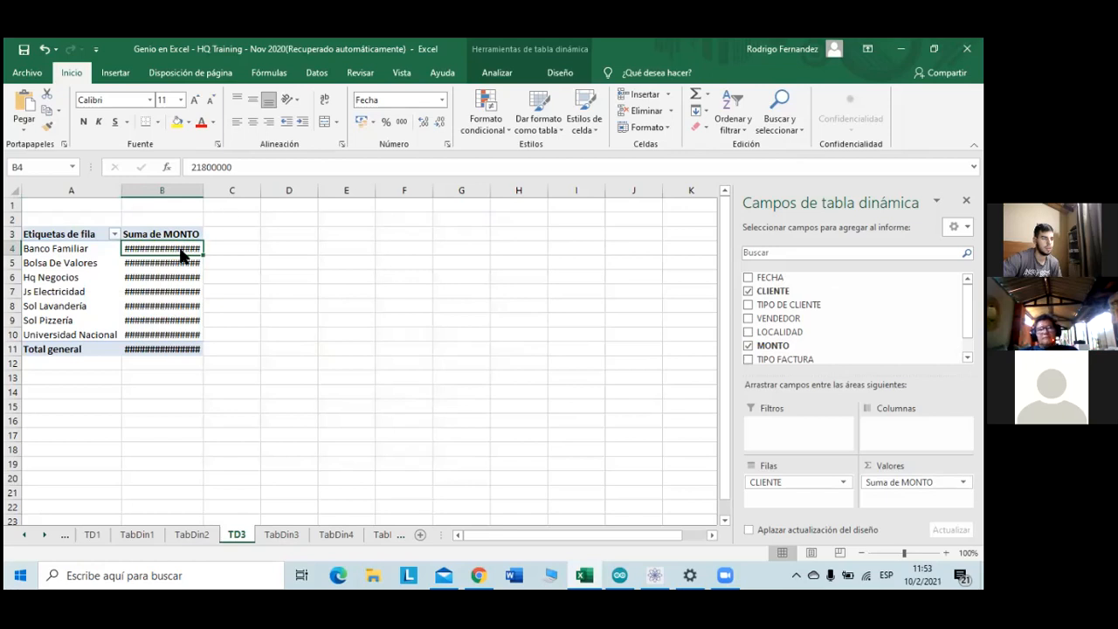
right_click(181, 253)
click(261, 295)
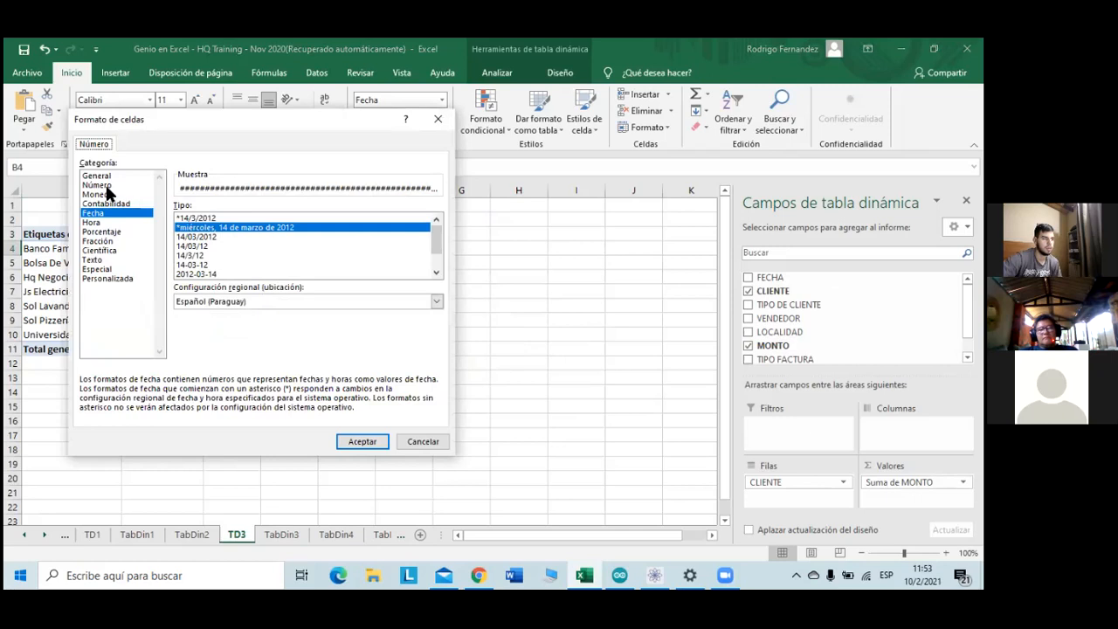
click(107, 186)
click(179, 224)
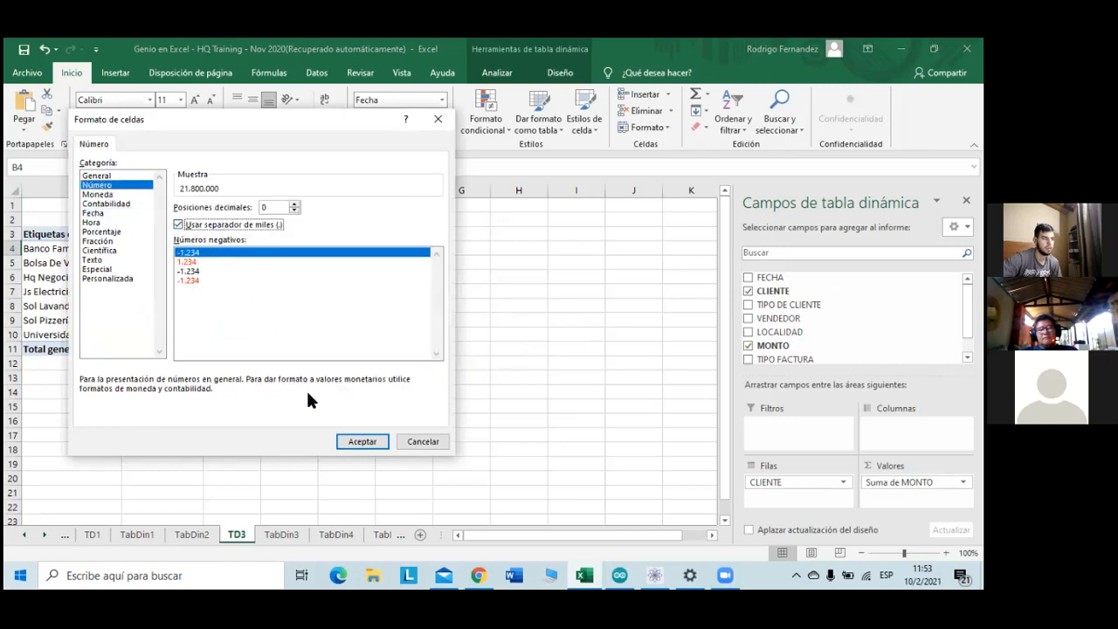
click(360, 441)
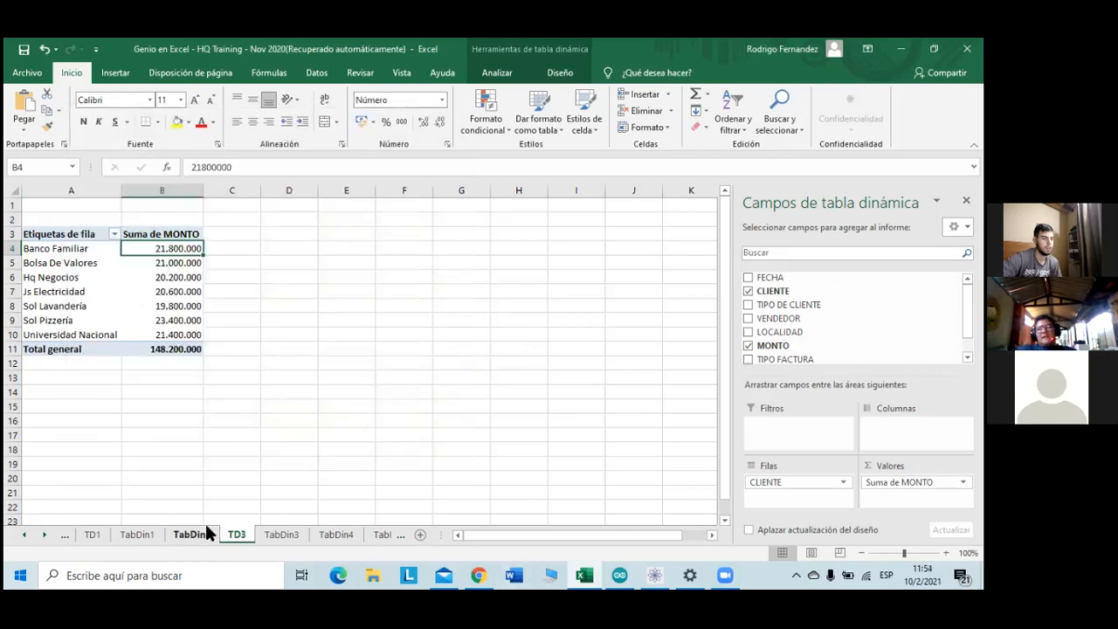
- Group the clients Sol Lavandería and Sol Pizzería in the TD3 pivot table, following the TabDin3 instructions
click(281, 534)
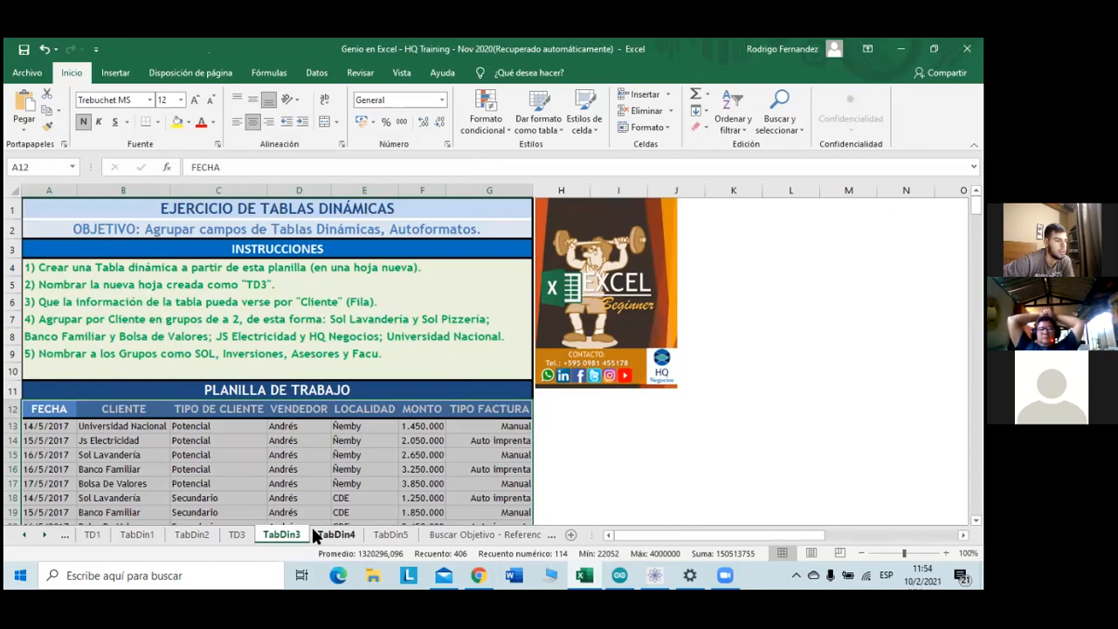
click(238, 535)
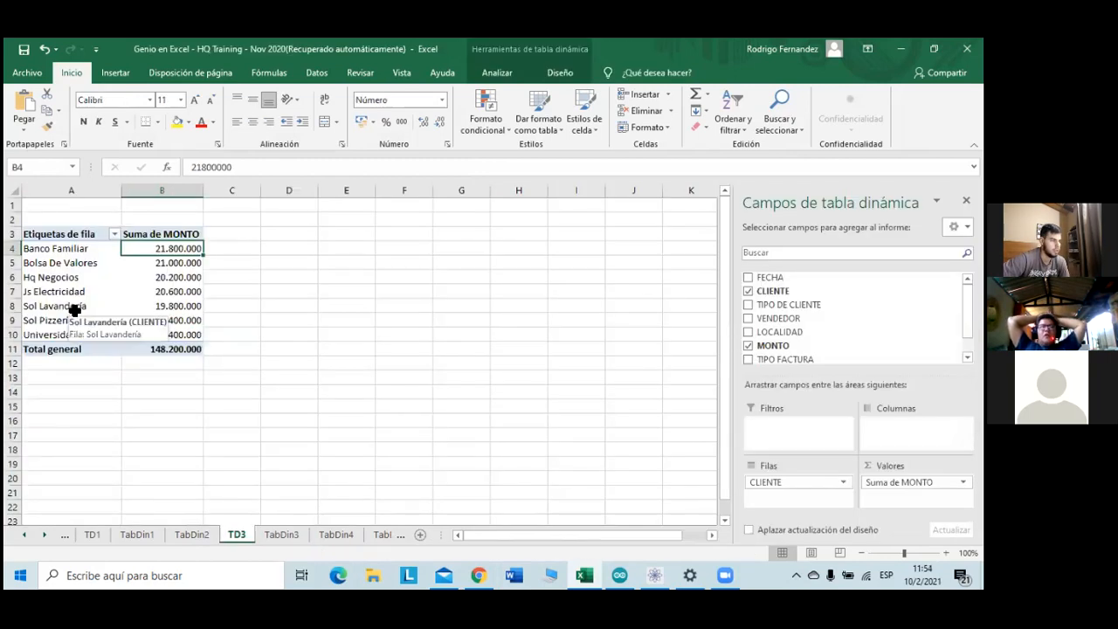
drag(77, 306, 90, 320)
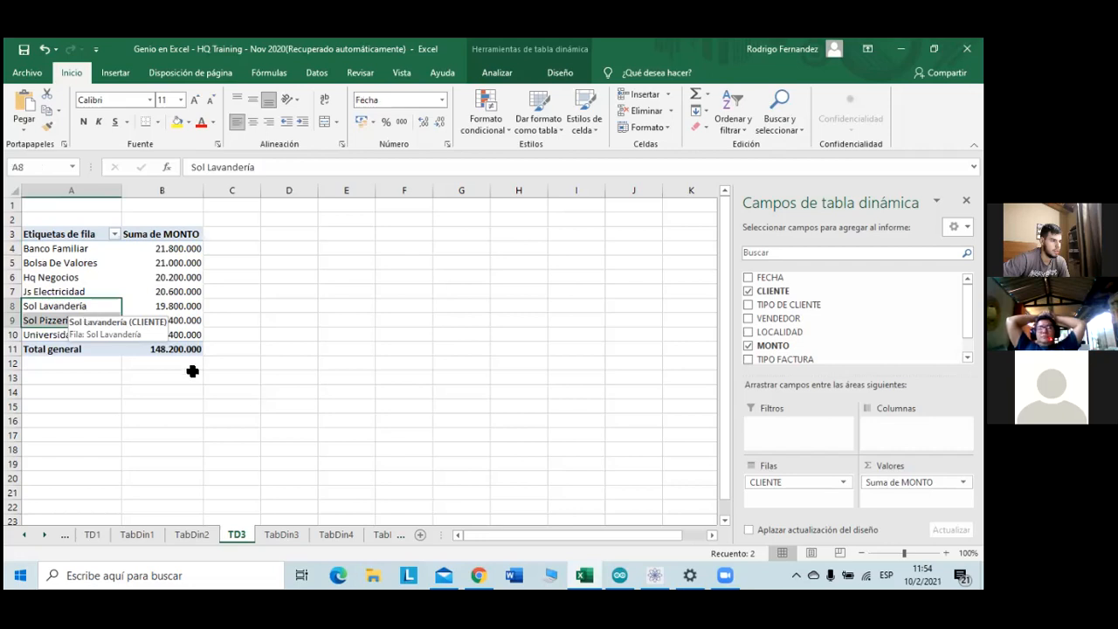
right_click(84, 318)
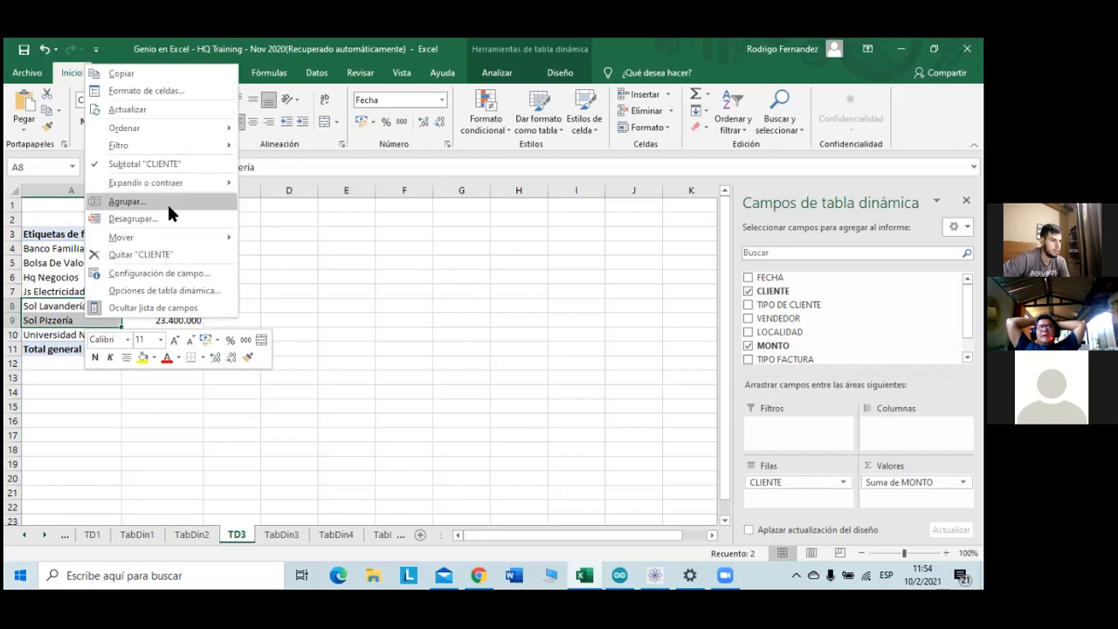
click(169, 202)
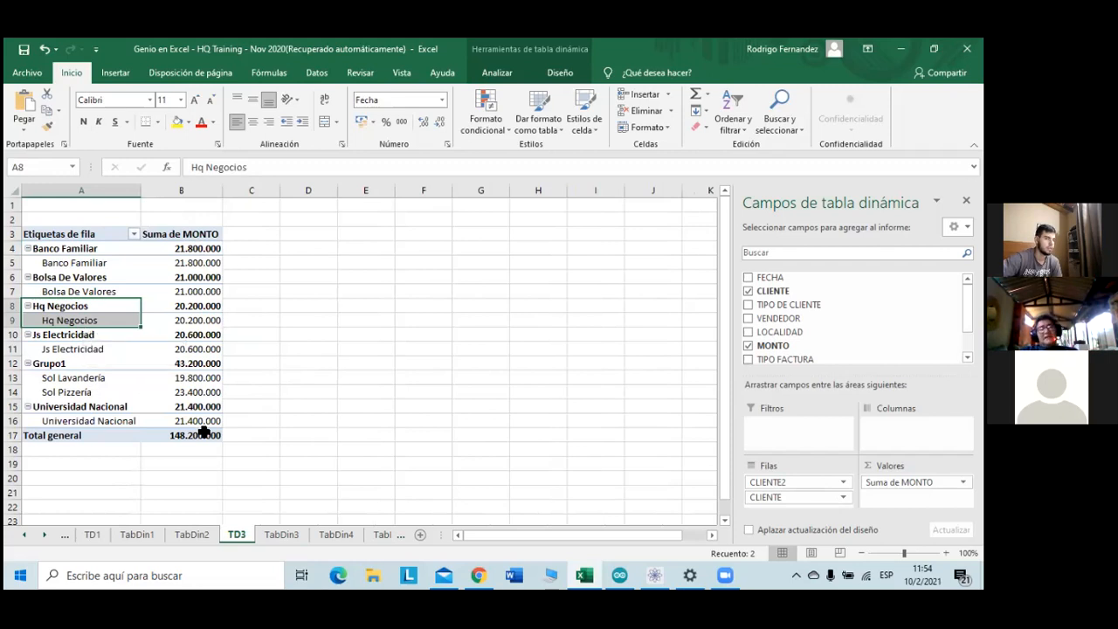
click(274, 394)
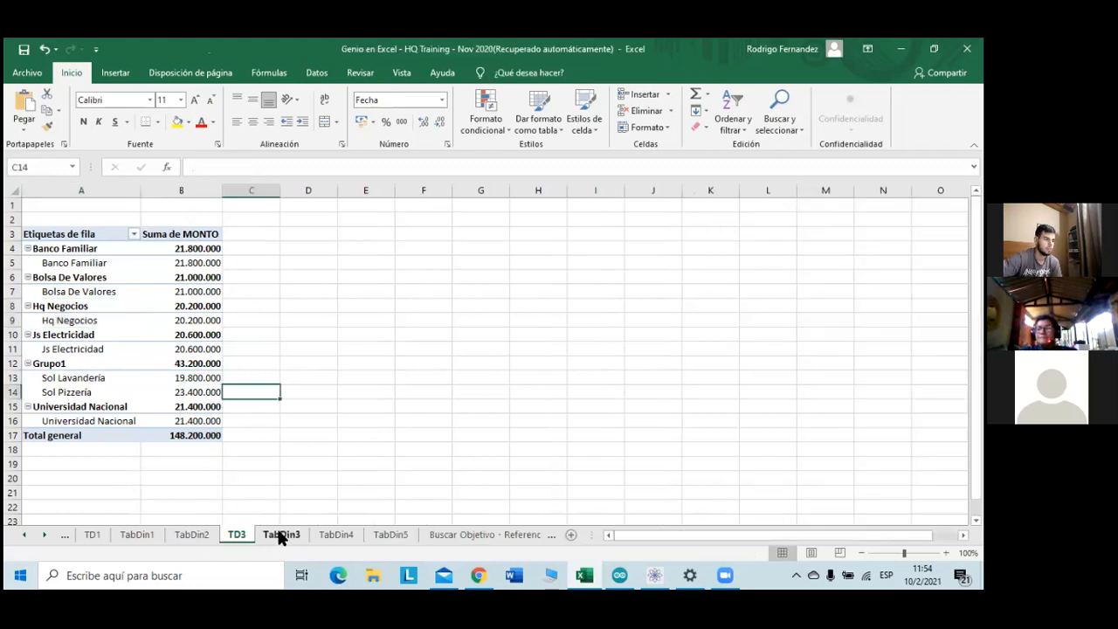
- Check the TabDin3 instructions and group the clients Banco Familiar and Bolsa De Valores in the TD3 pivot table
key(ctrl+Page_Down)
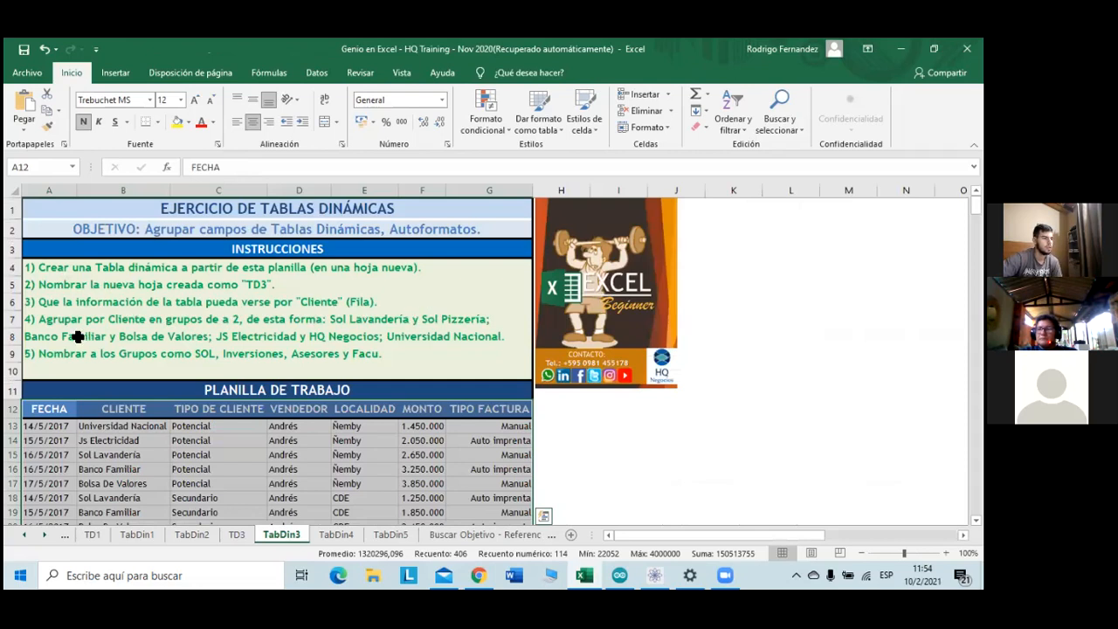
click(236, 535)
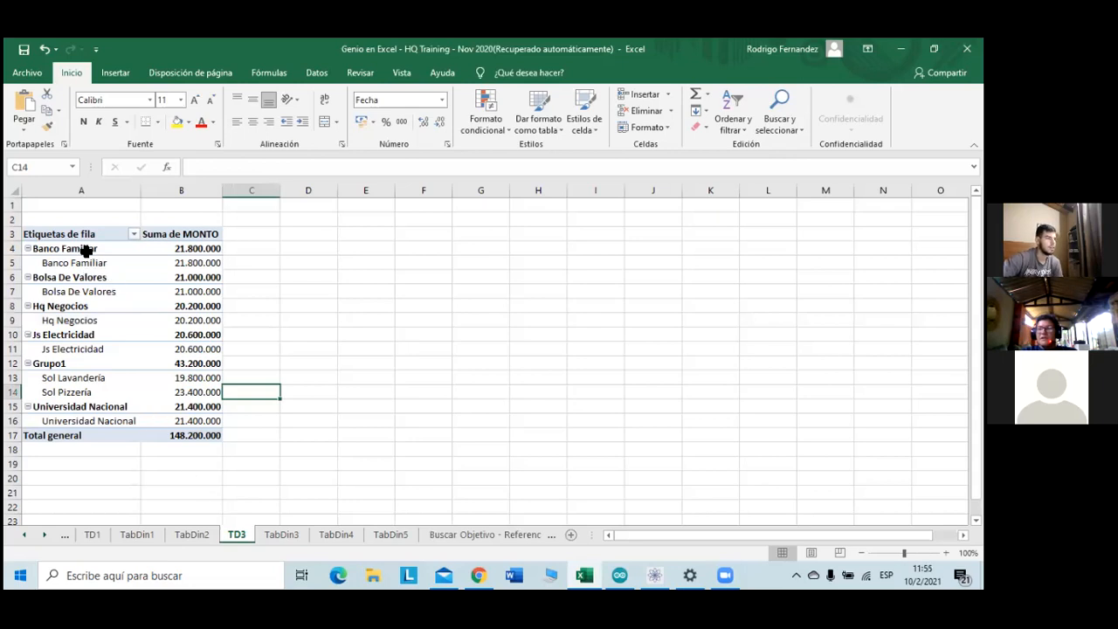
drag(67, 249, 68, 292)
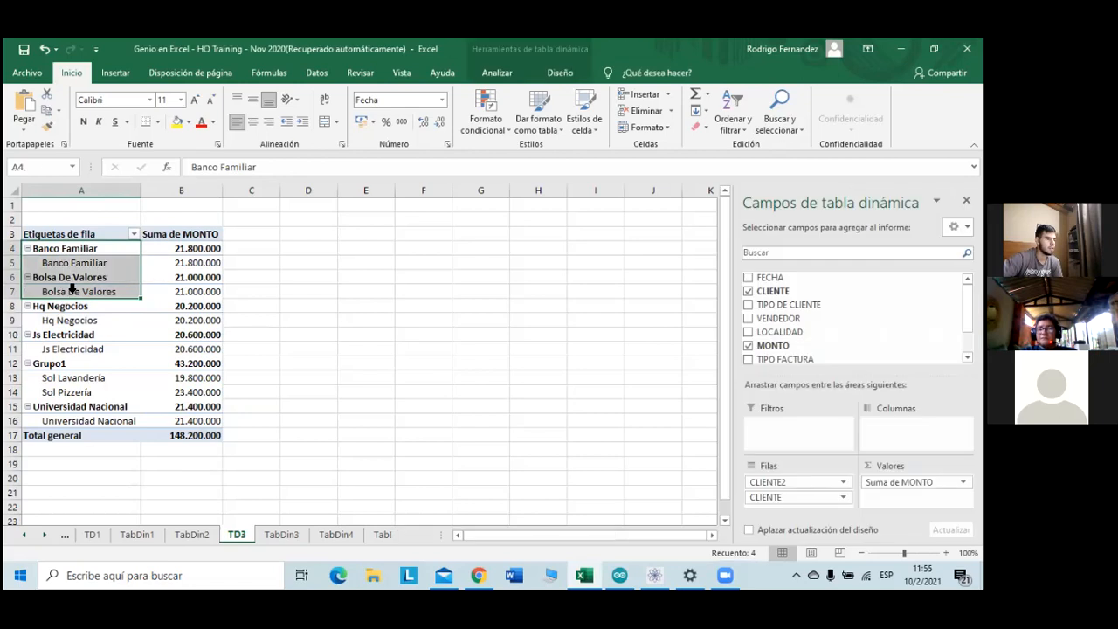
right_click(79, 276)
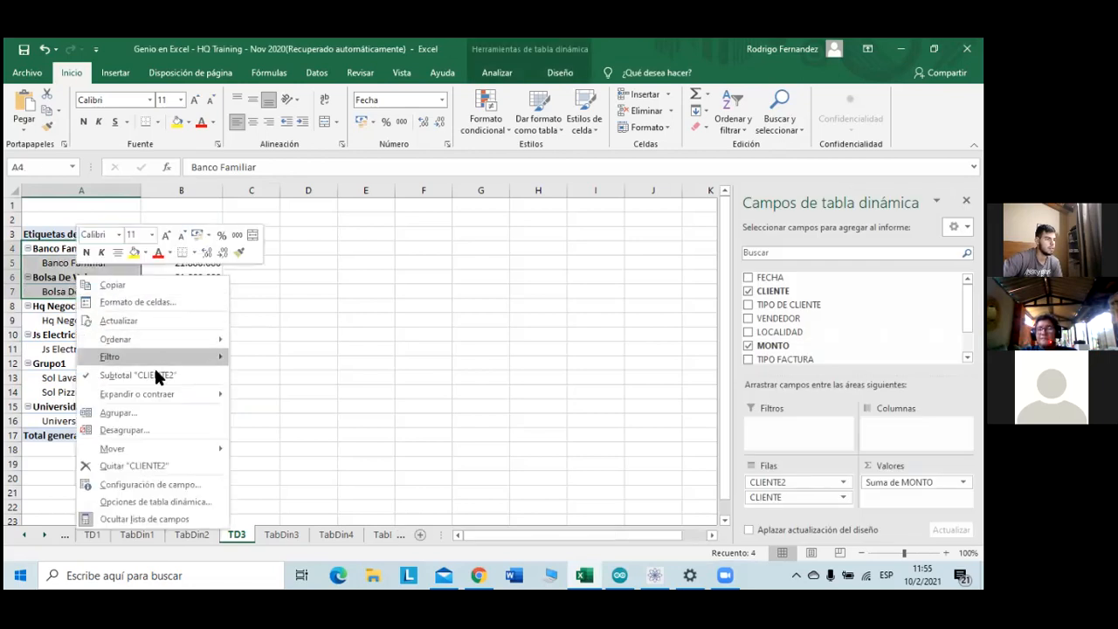
click(150, 410)
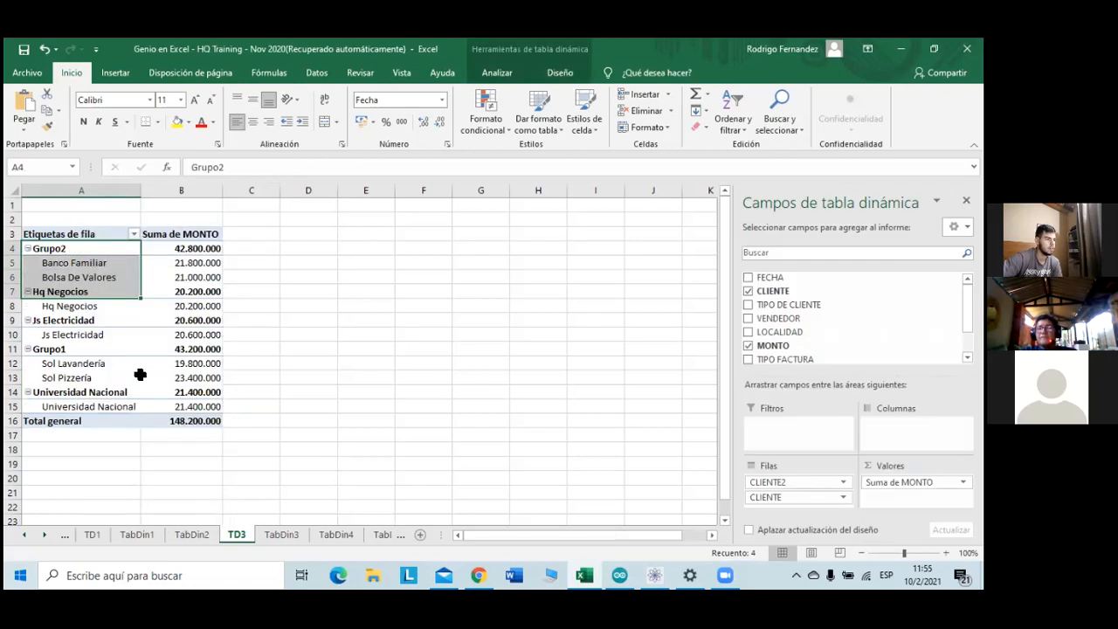
click(105, 271)
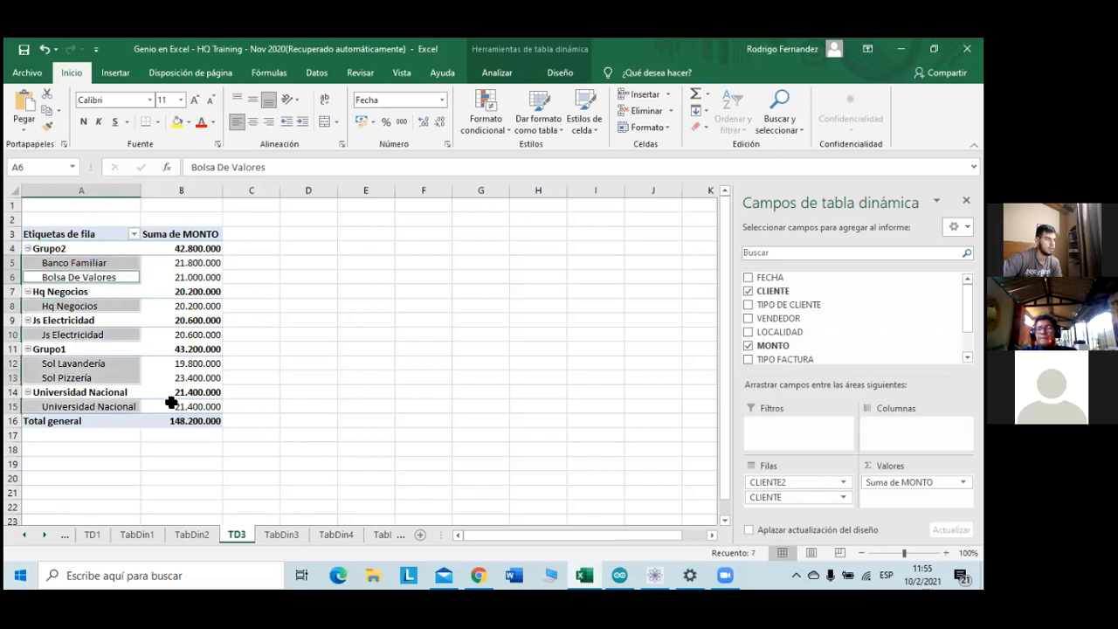
- Consult the TabDin3 instructions and group the clients Hq Negocios and Js Electricidad in the TD3 pivot table
click(276, 535)
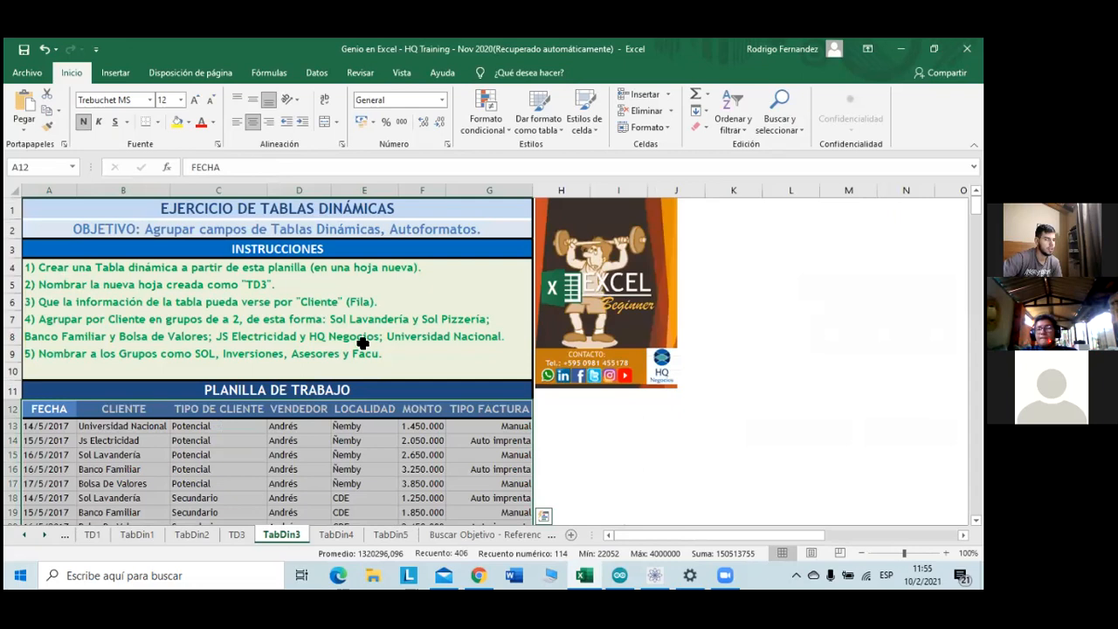
click(238, 534)
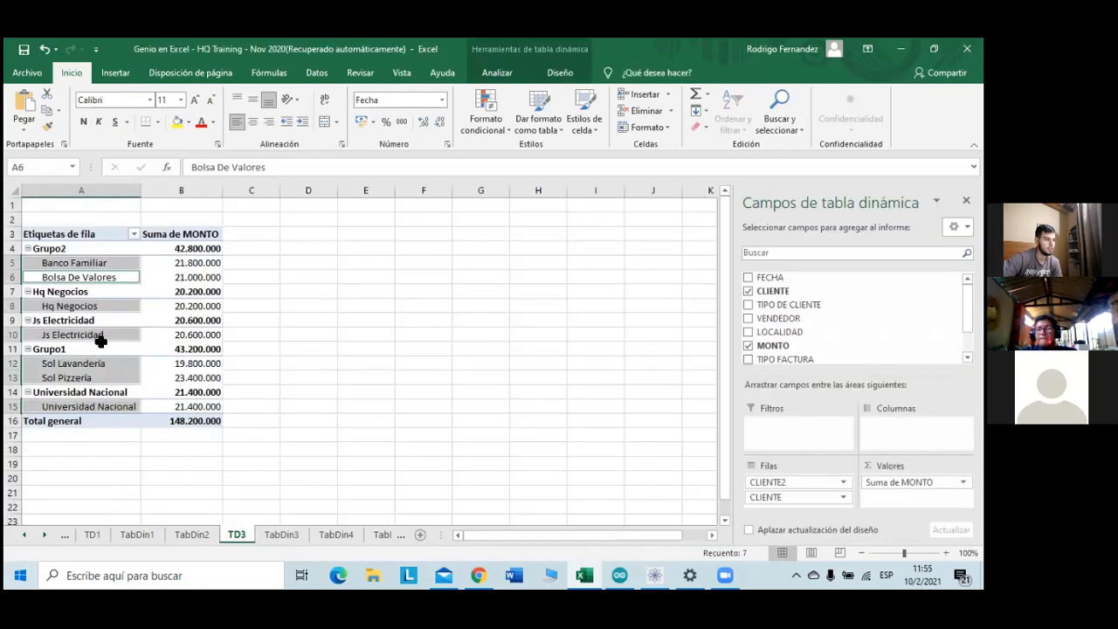
drag(77, 292, 82, 331)
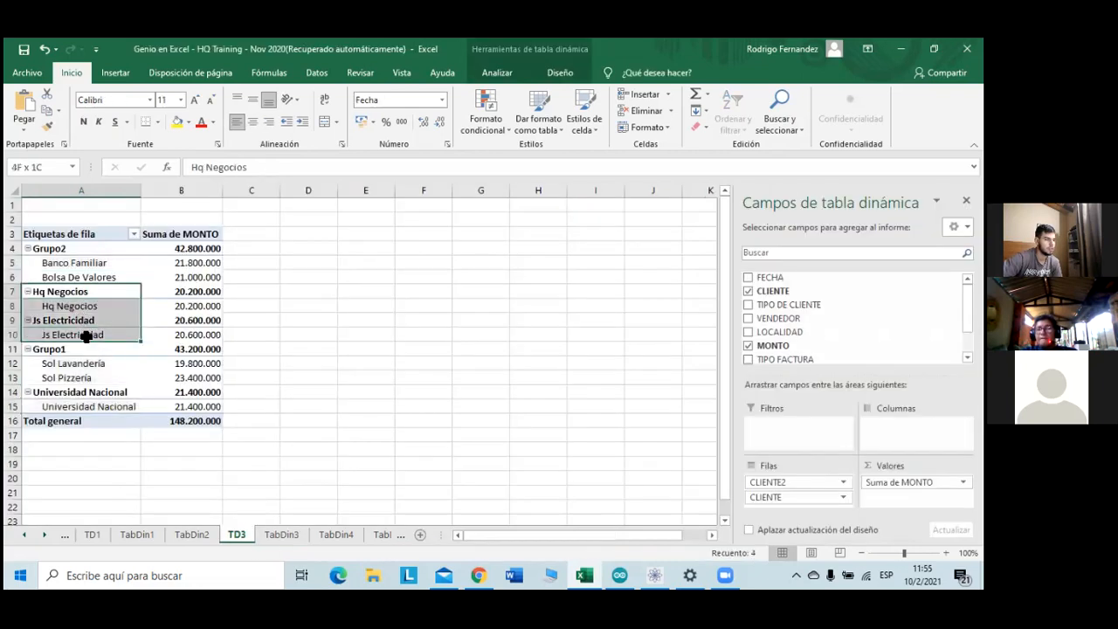
right_click(88, 326)
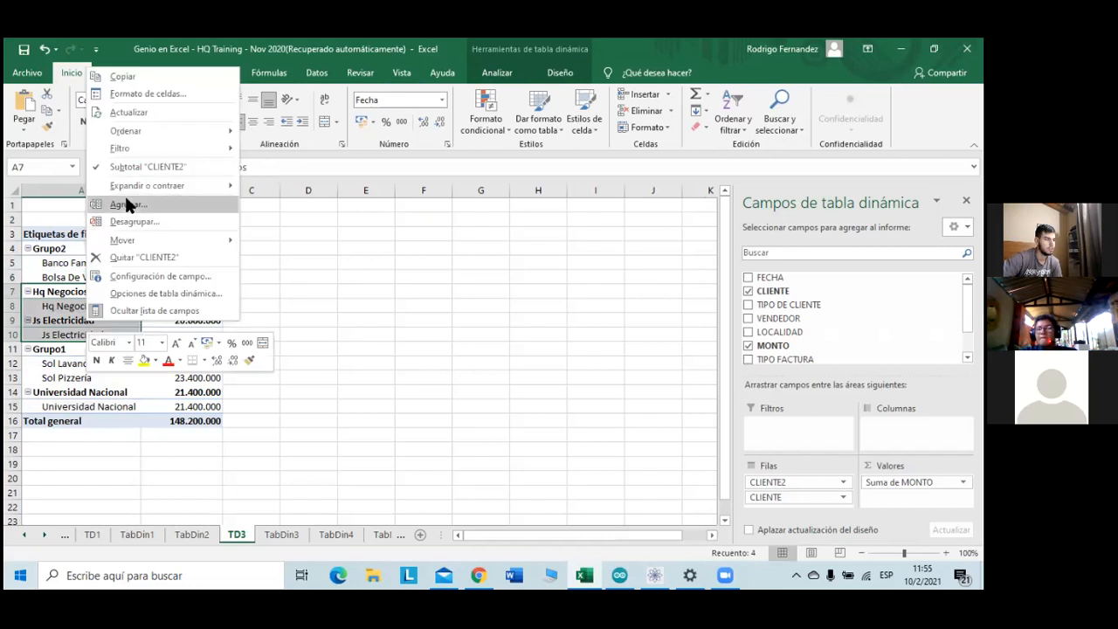
click(124, 195)
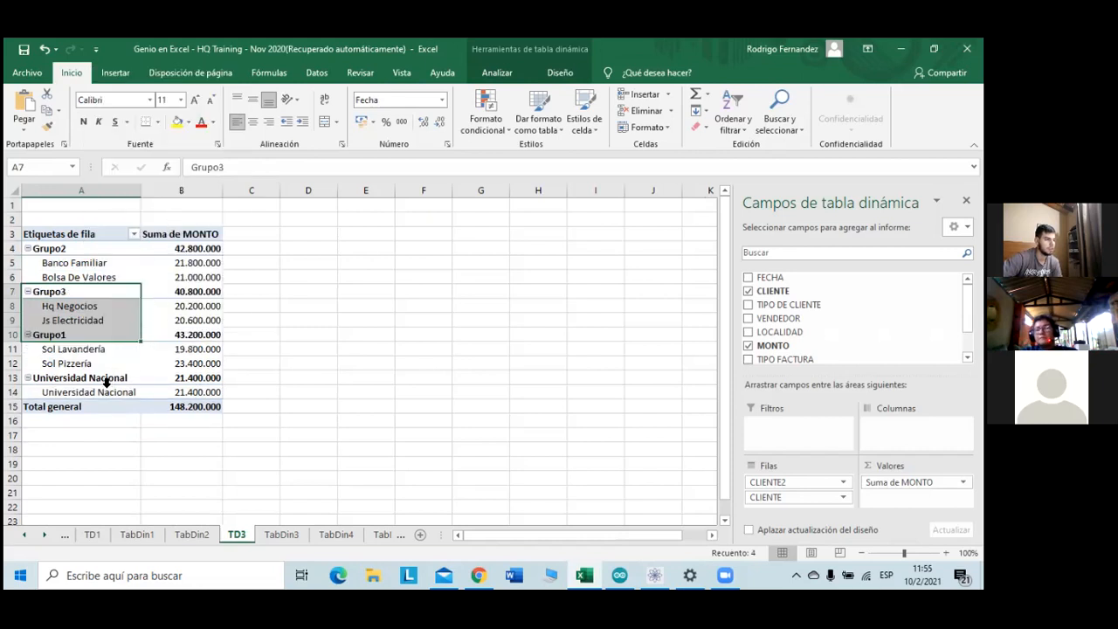
- Following the TabDin3 naming instruction, rename the Sol Lavandería and Sol Pizzería group as Sol and the Universidad Nacional group as Facu
click(295, 528)
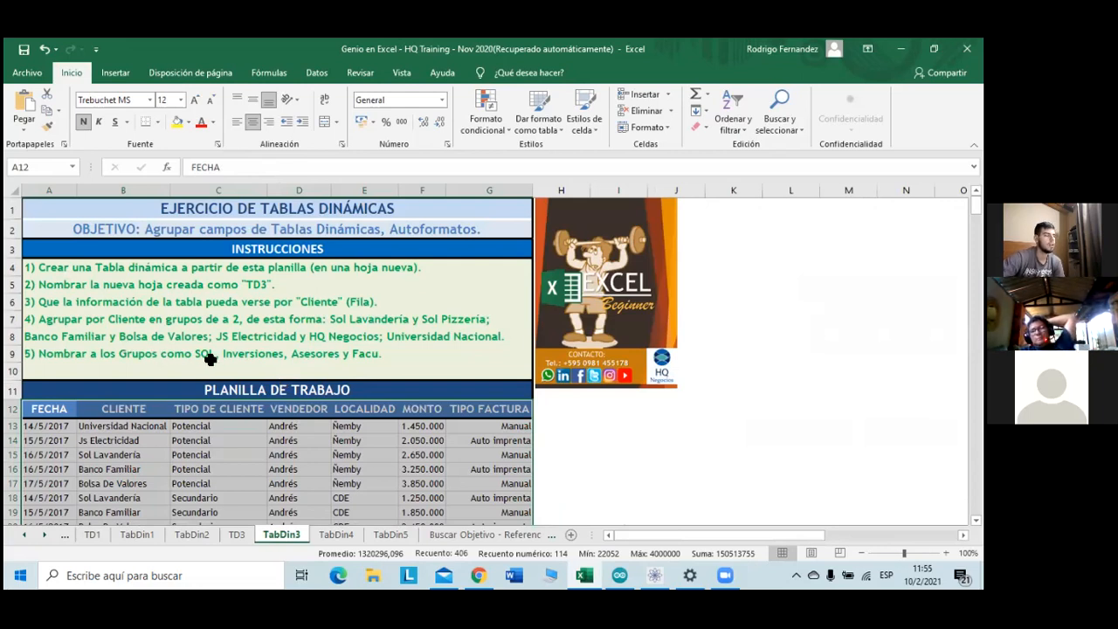
click(248, 532)
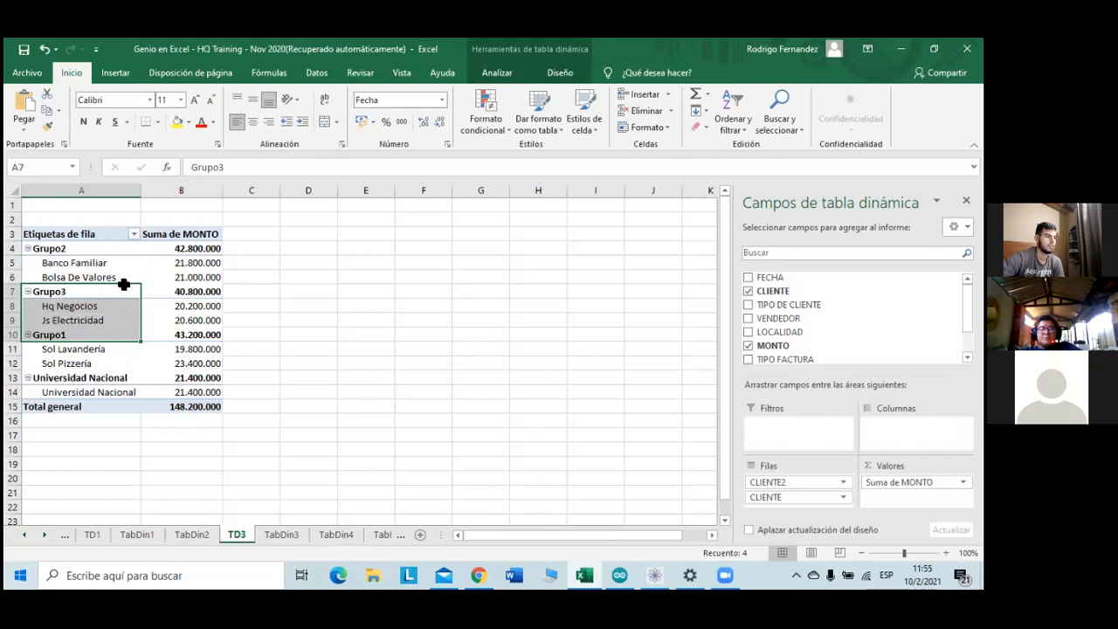
click(86, 337)
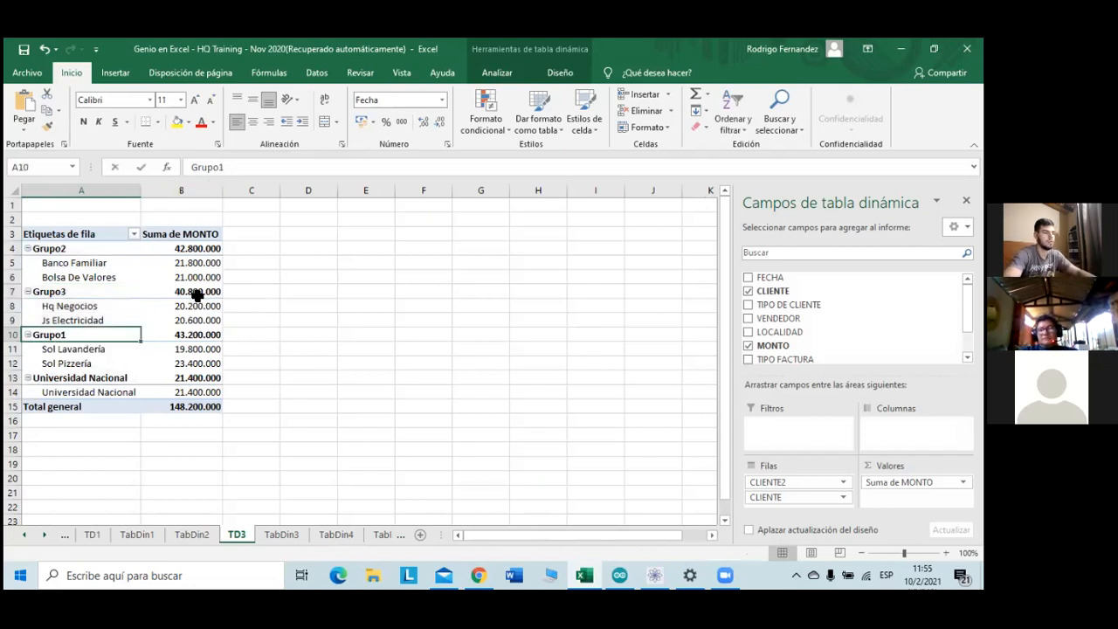
text(S)
key(Tab)
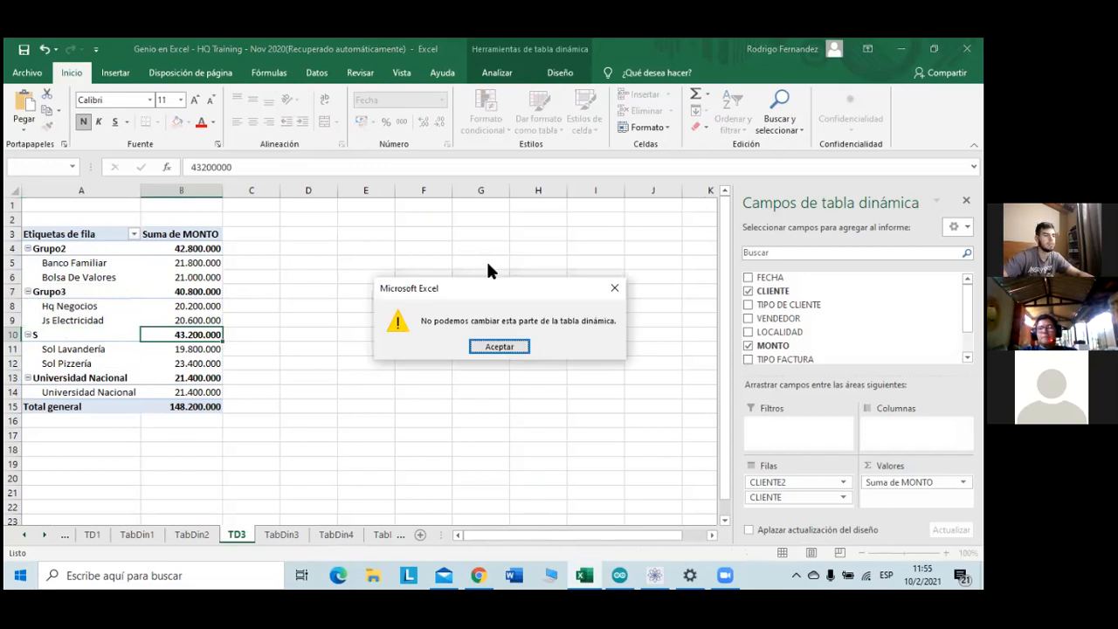
click(615, 287)
click(79, 339)
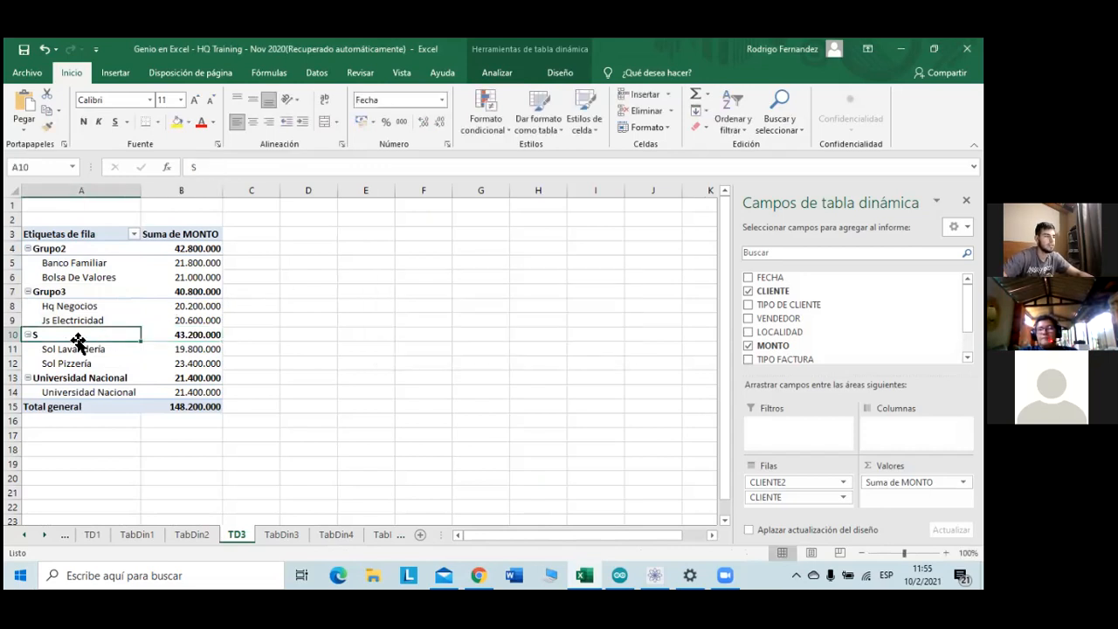
text(Sol)
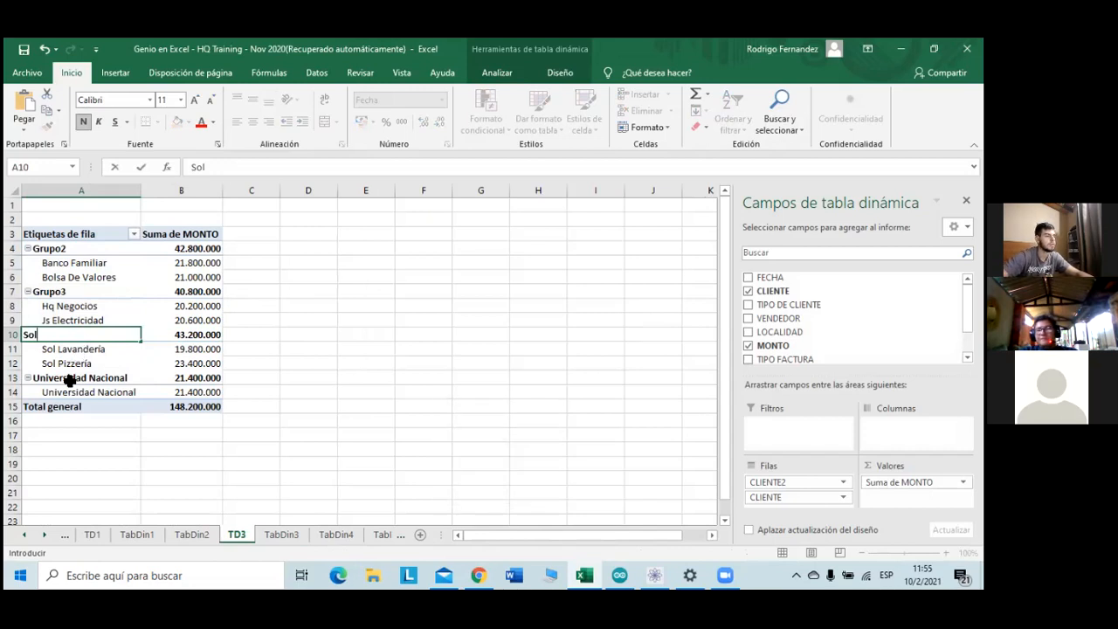
click(70, 381)
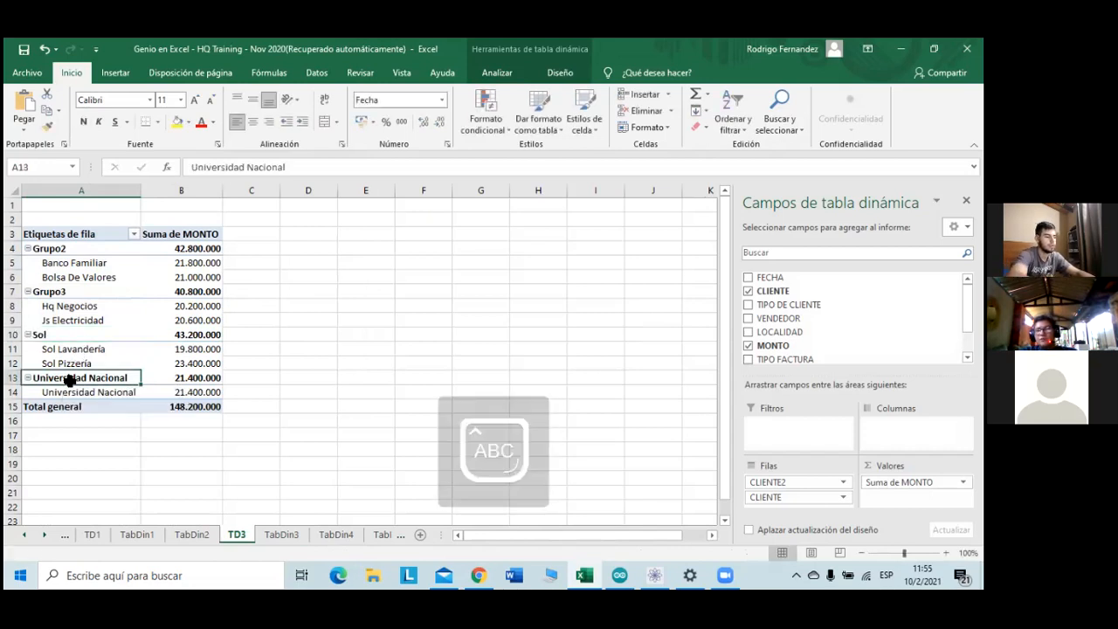
text(Facu)
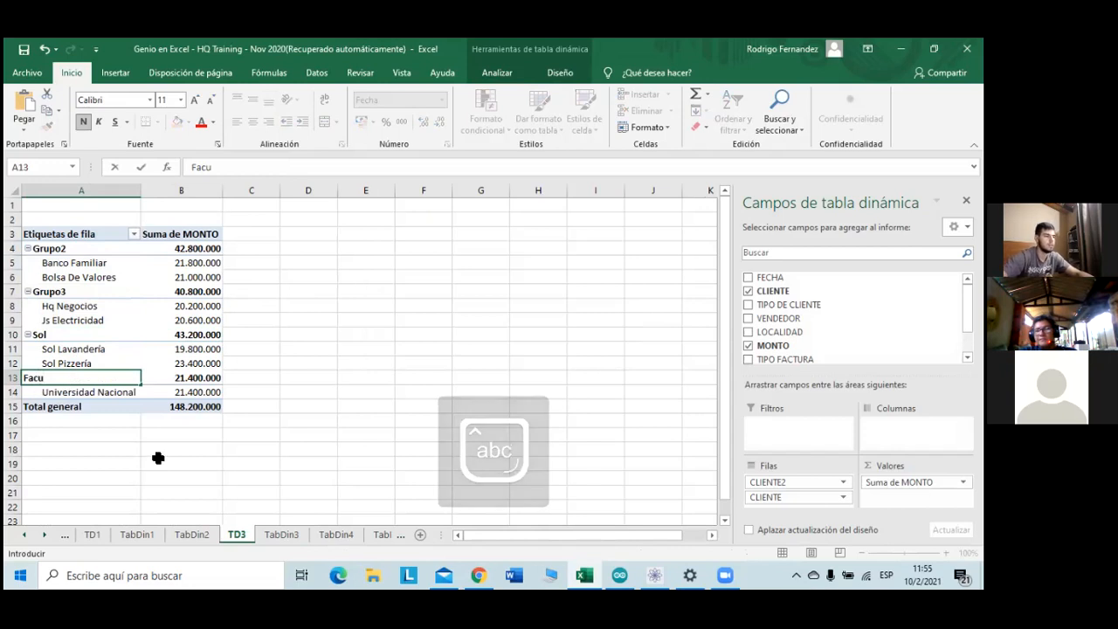
- Recheck the group names in TabDin3 and rename the Banco Familiar and Bolsa De Valores group as Inversiones
click(281, 534)
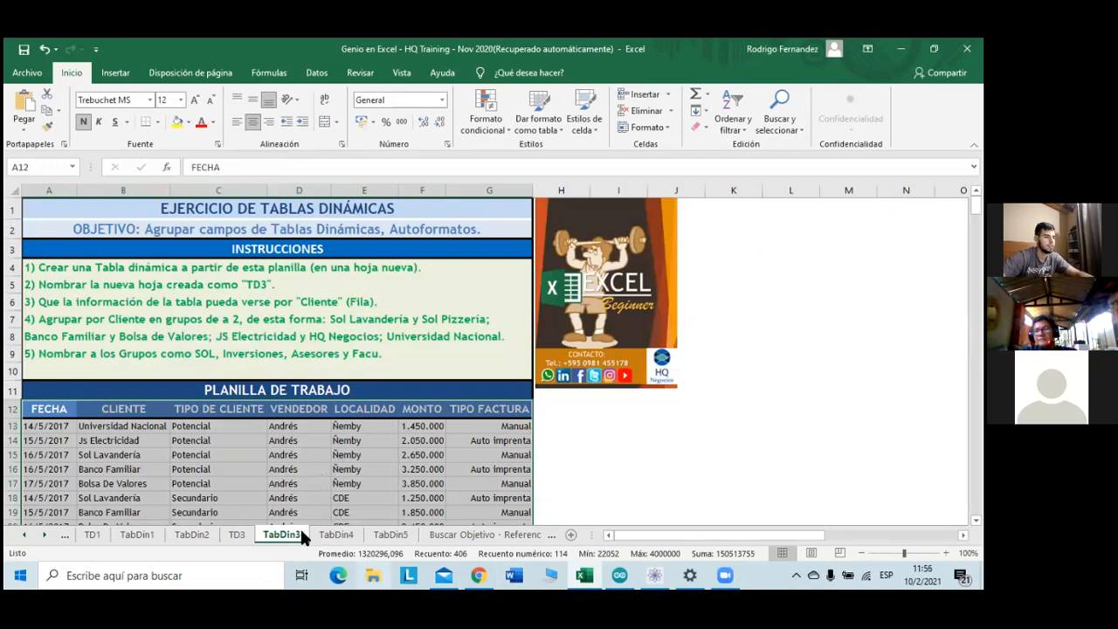
click(236, 535)
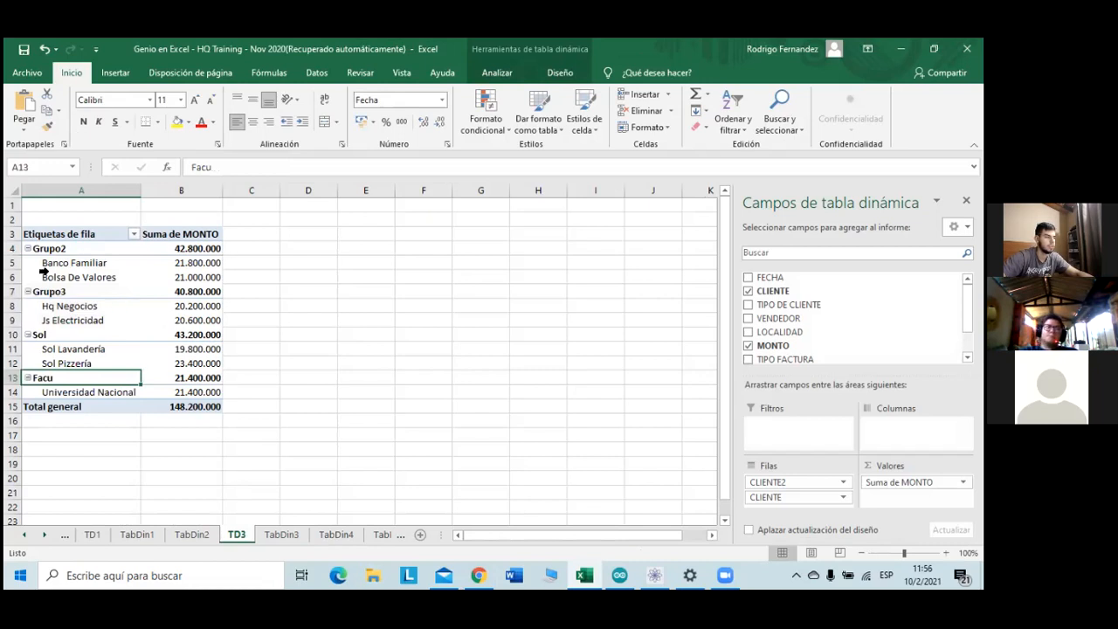
click(63, 251)
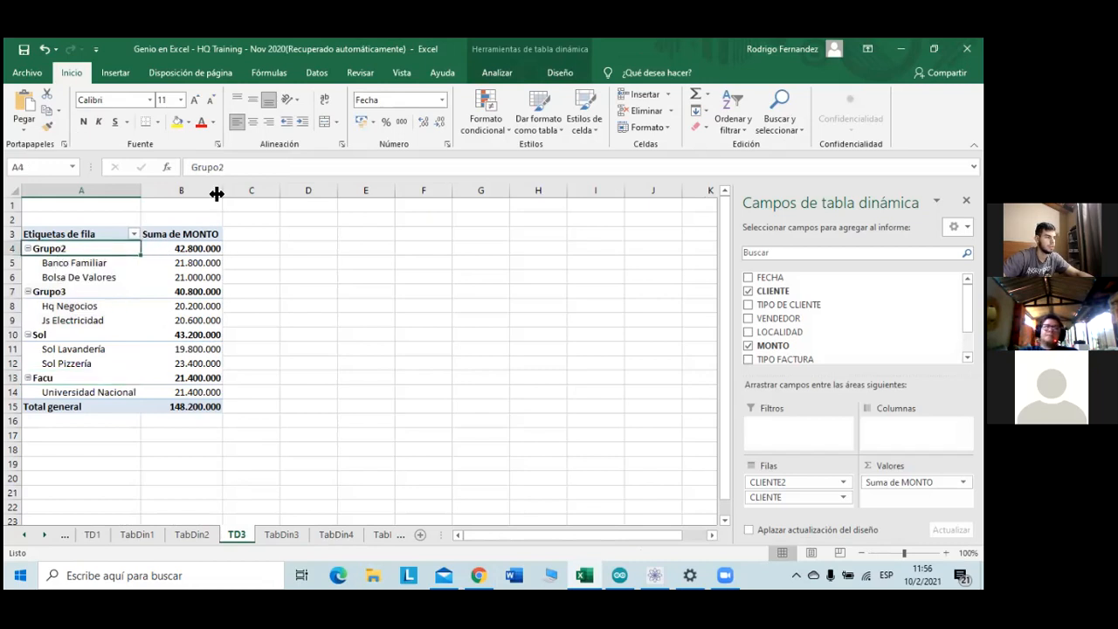
text(Inver)
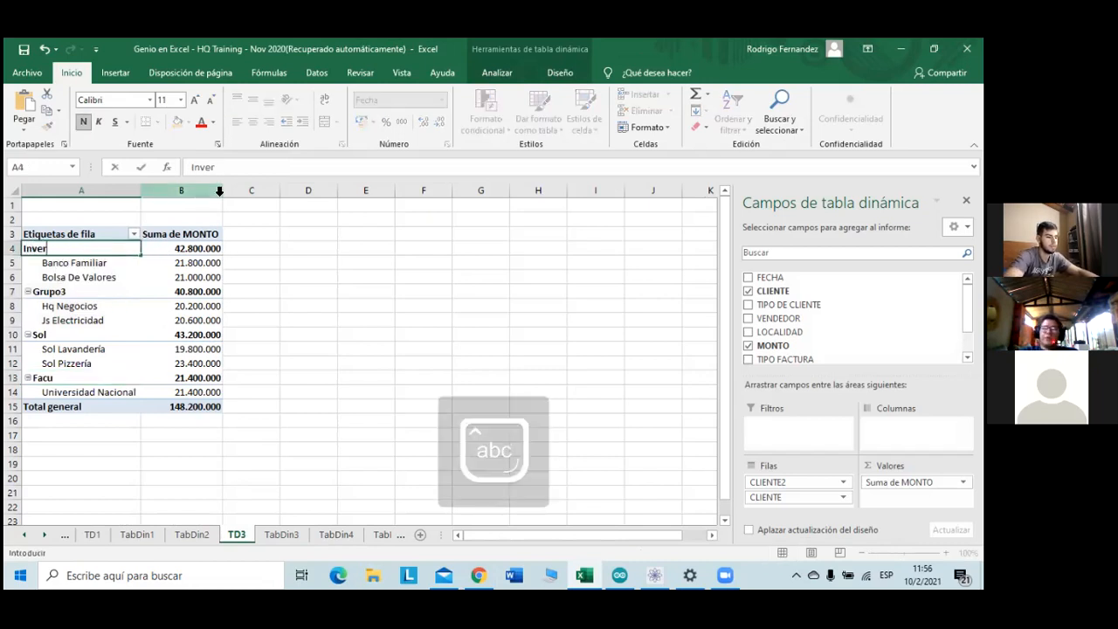
text(siones)
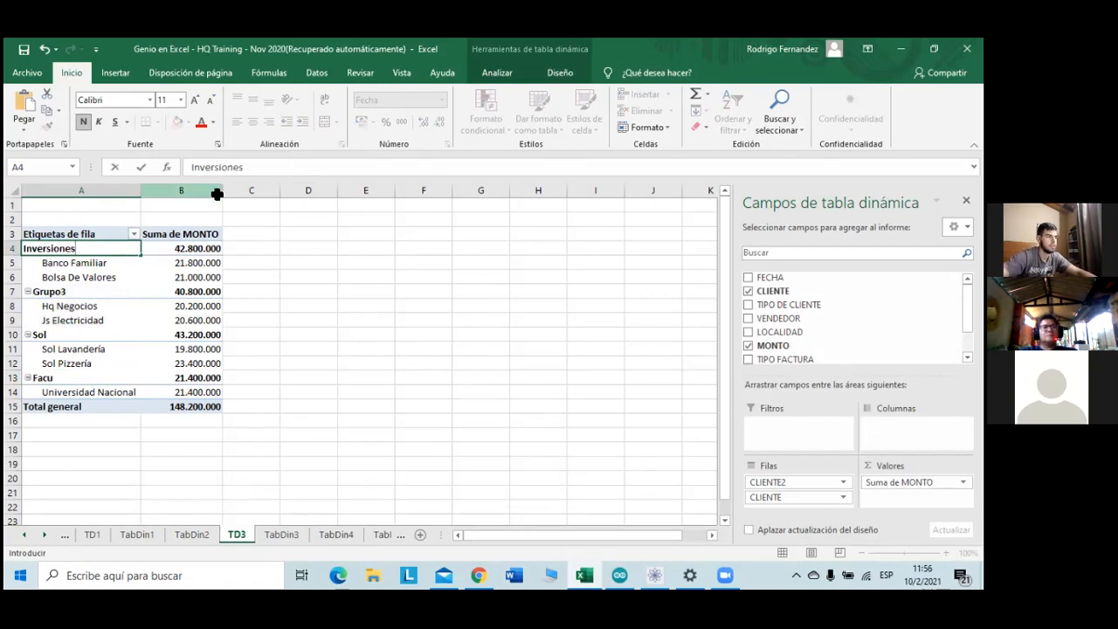
- Rename the Hq Negocios and Js Electricidad group as Asesores and check the result against the TabDin3 sheet
click(69, 297)
text(As)
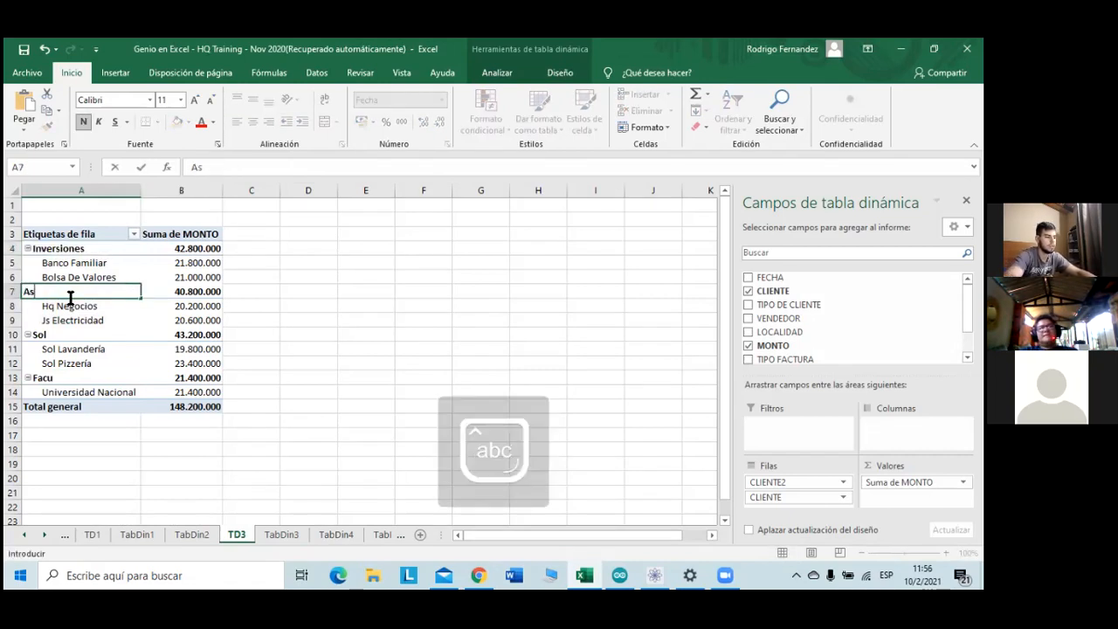
text(esores)
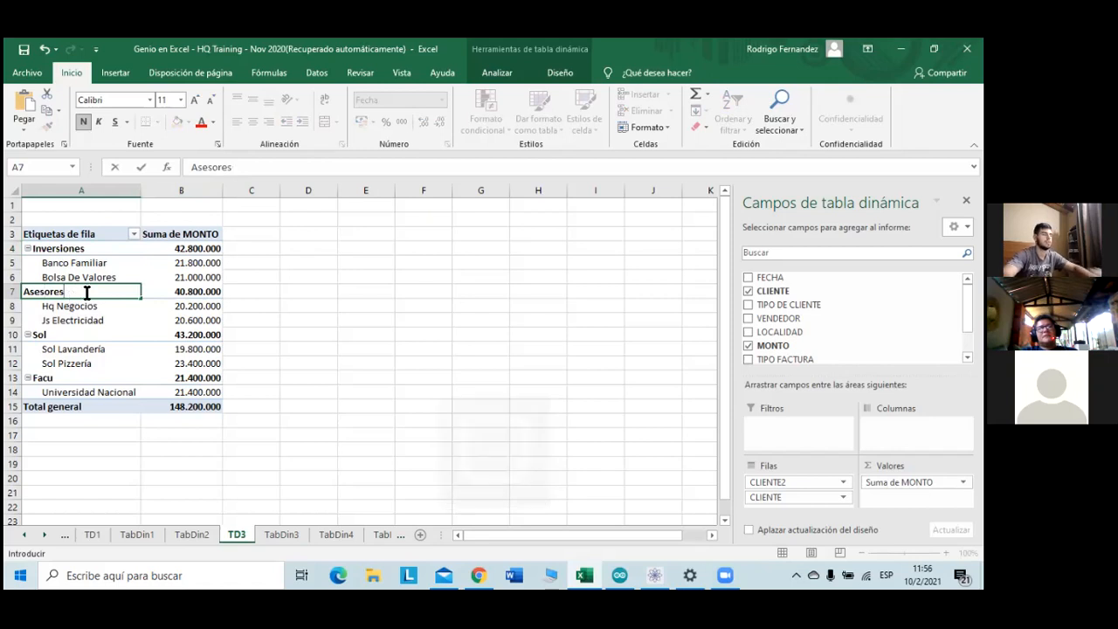
click(273, 323)
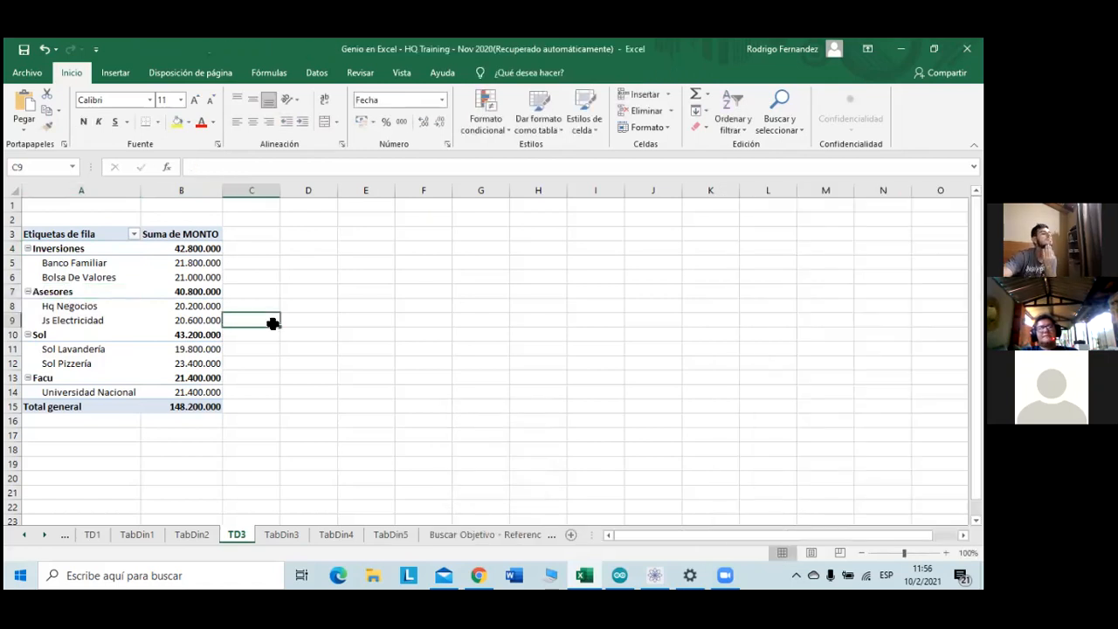
click(280, 534)
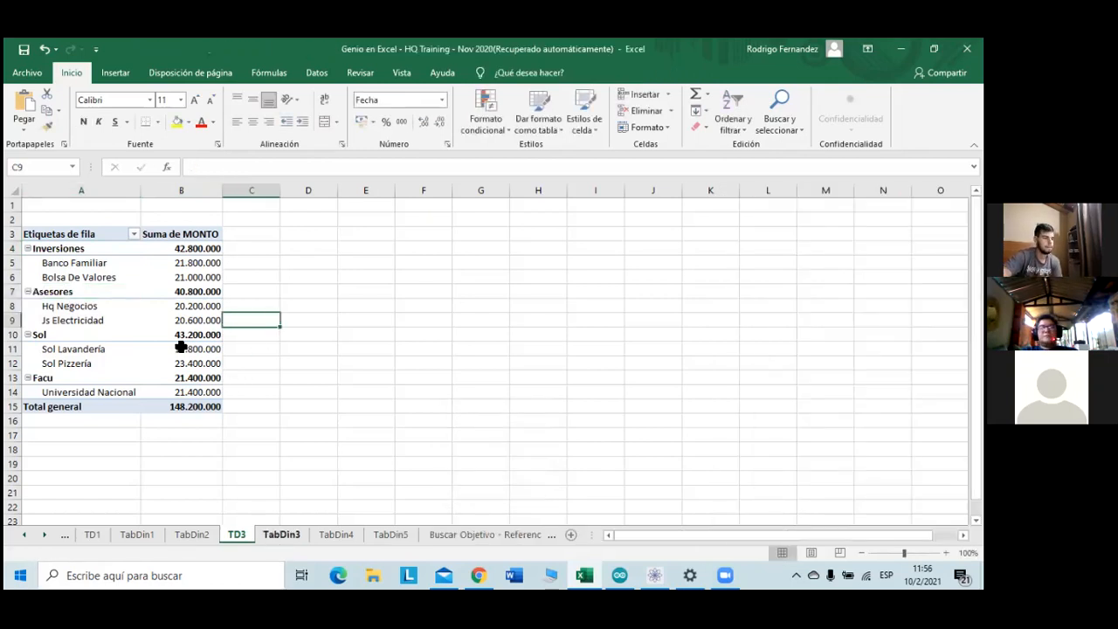
click(236, 535)
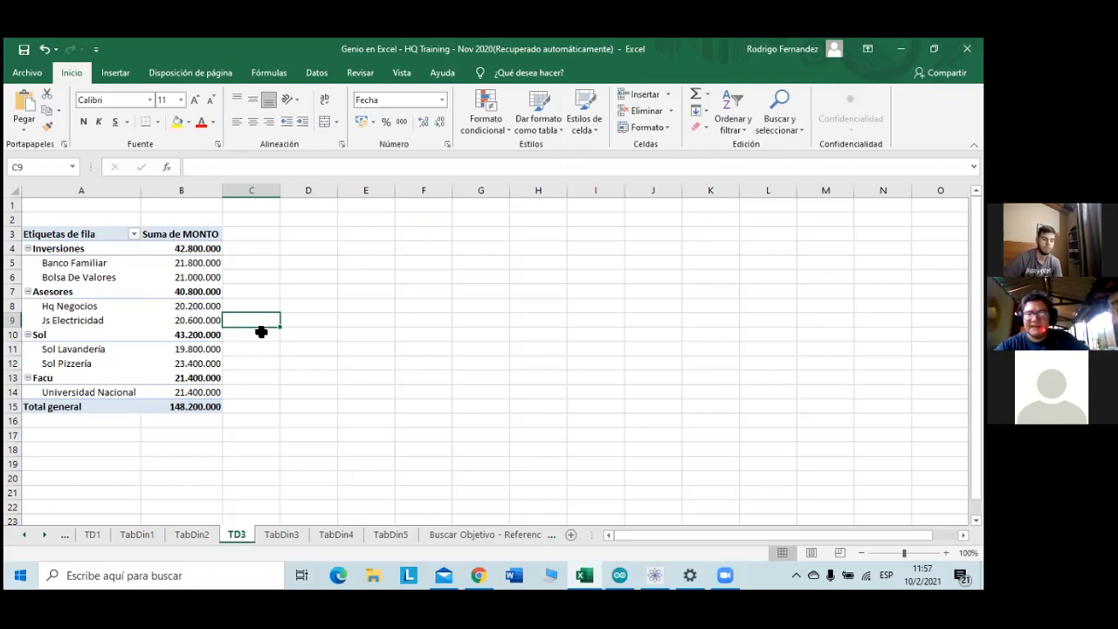
- Remove the CLIENTE field from the TD3 pivot table, keeping only the CLIENTE2 groups as rows
key(Left)
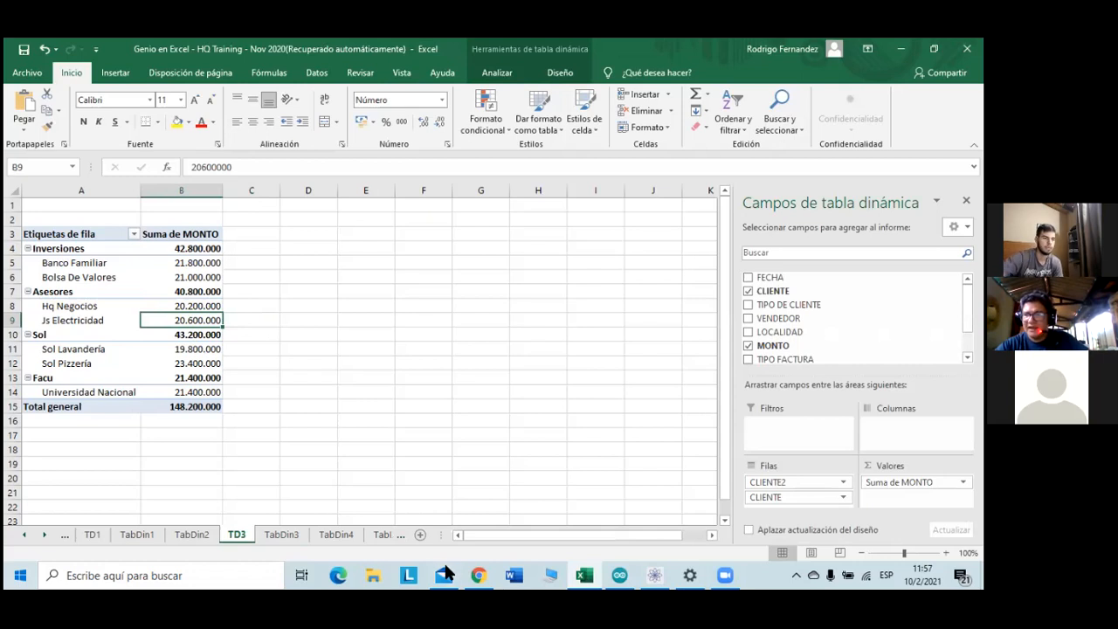
click(748, 292)
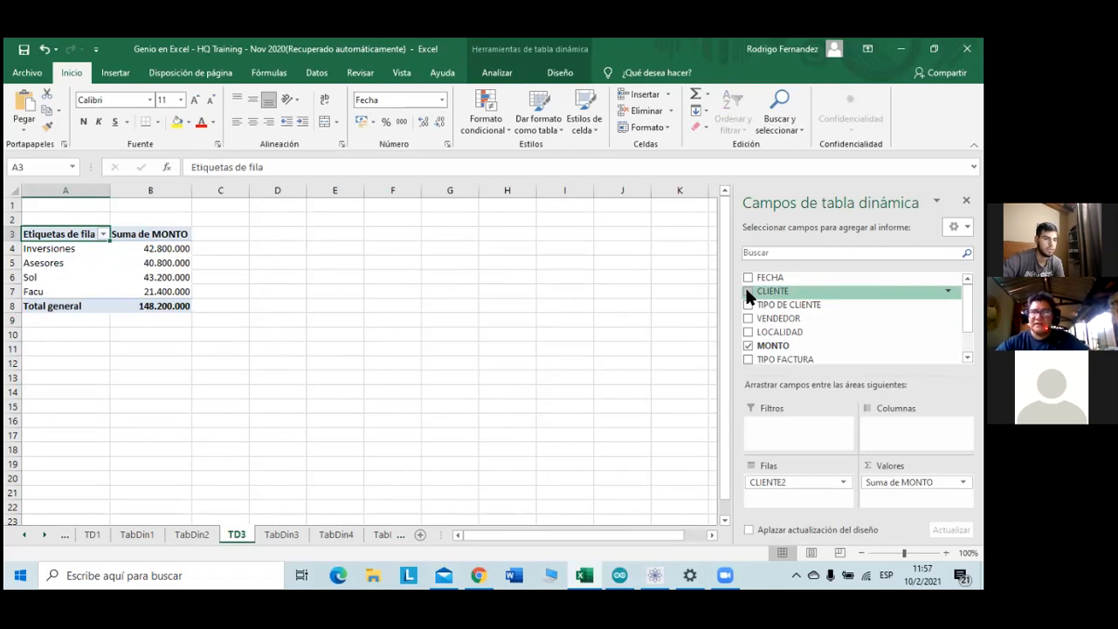
scroll(777, 330, down, 2)
scroll(776, 329, up, 2)
scroll(776, 329, down, 2)
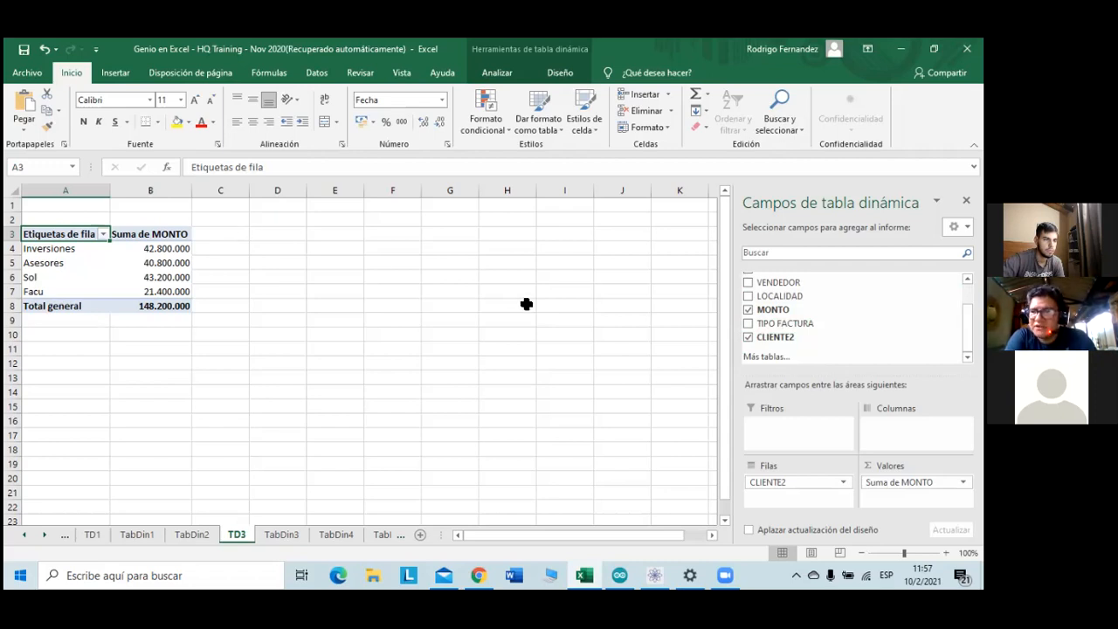
- Insert a 3D pie pivot chart (Circular 3D) based on the TD3 pivot table
click(537, 78)
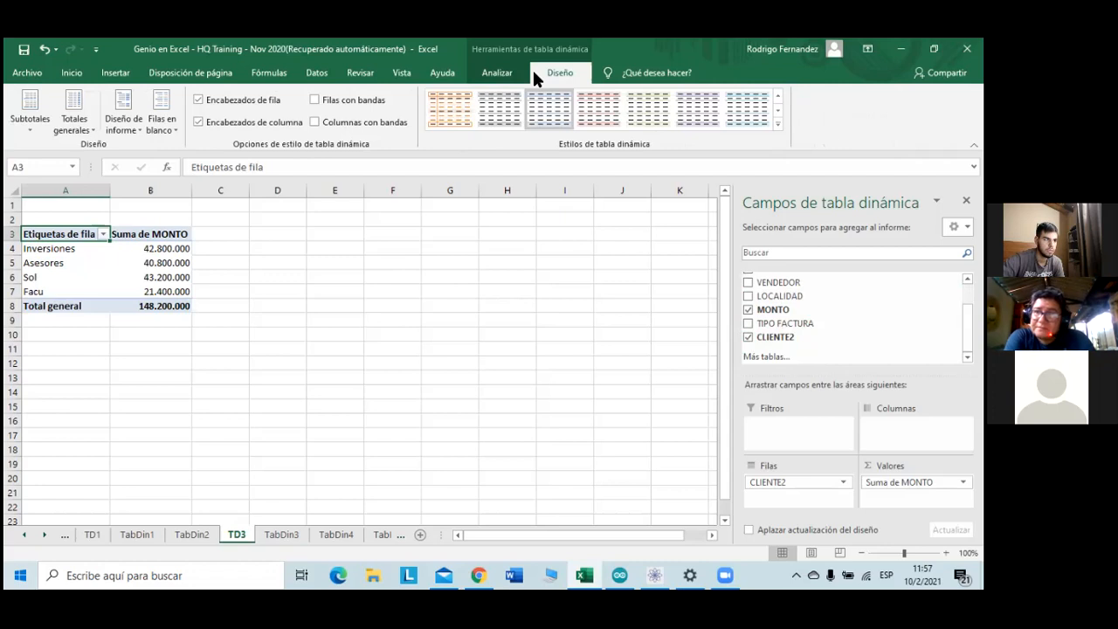
click(518, 70)
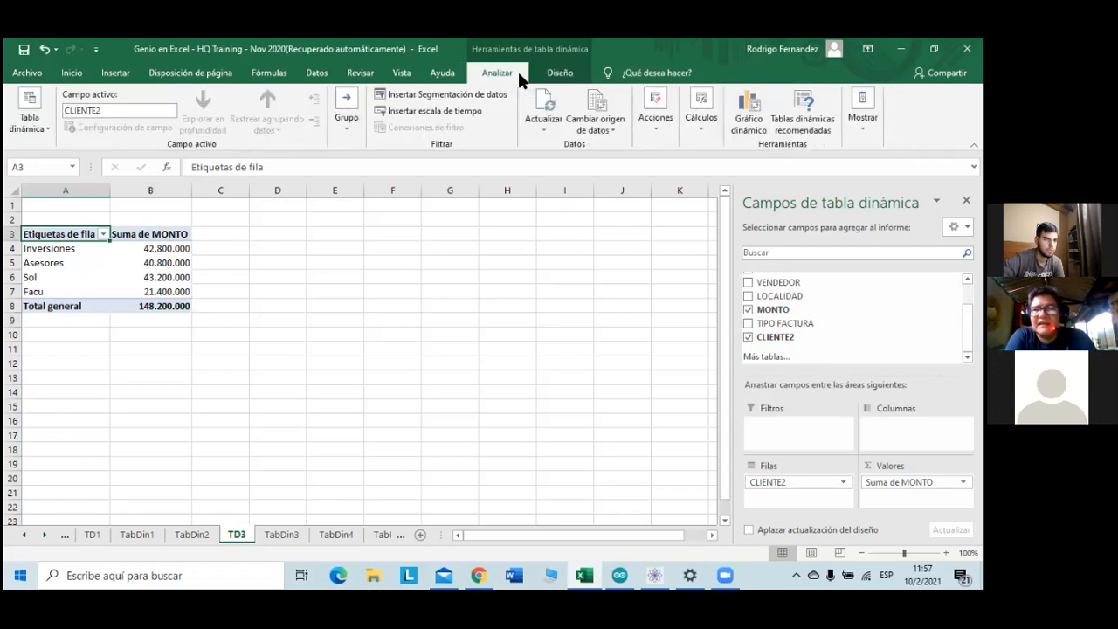
click(746, 123)
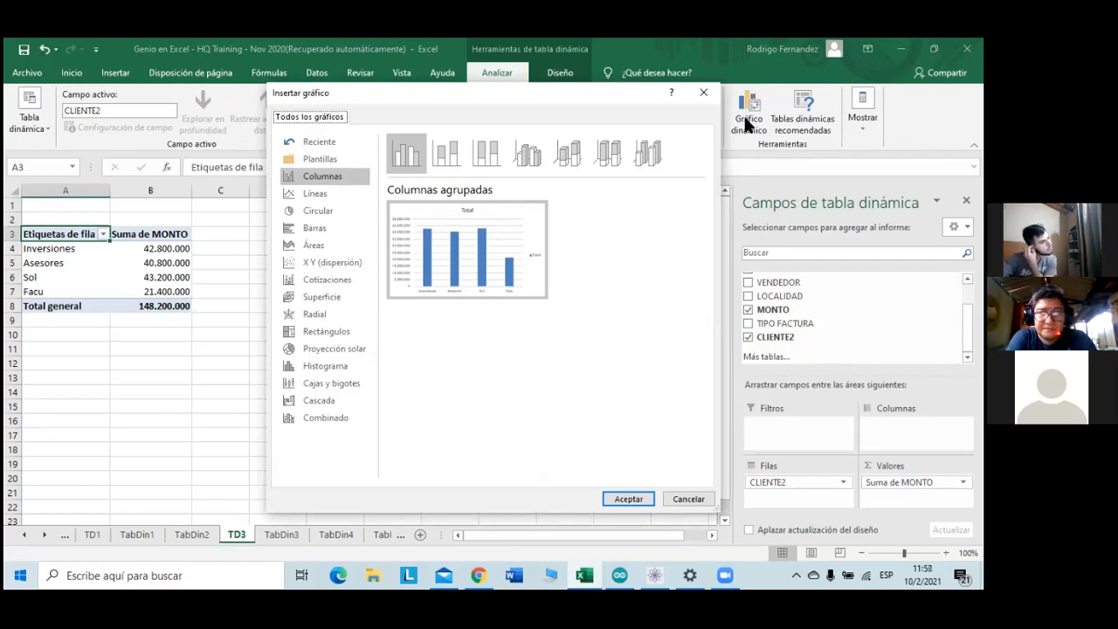
click(310, 212)
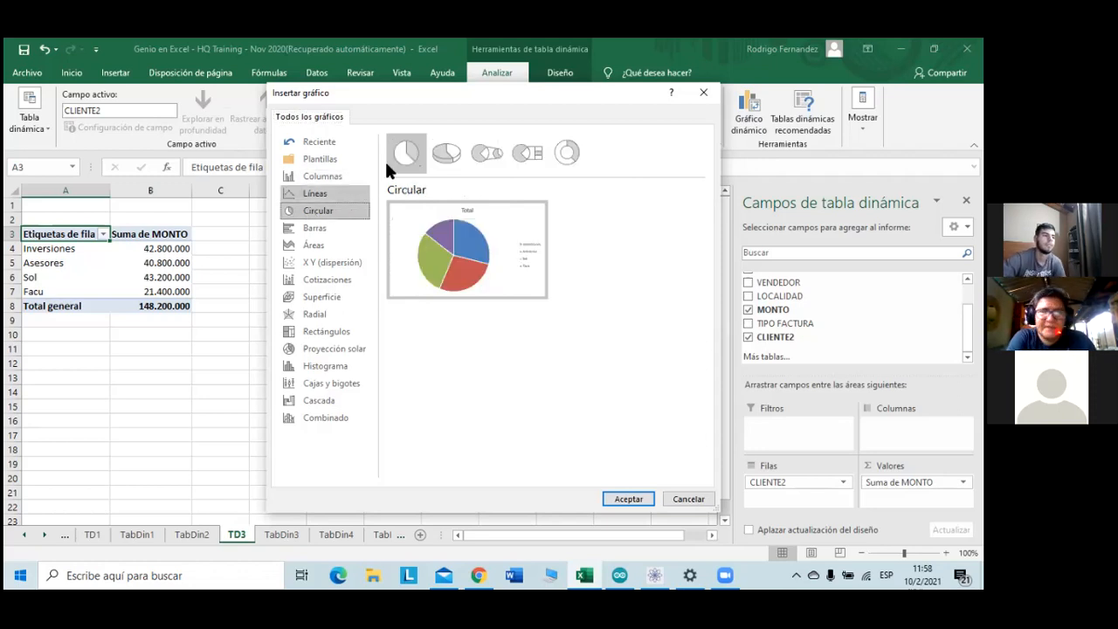
click(445, 150)
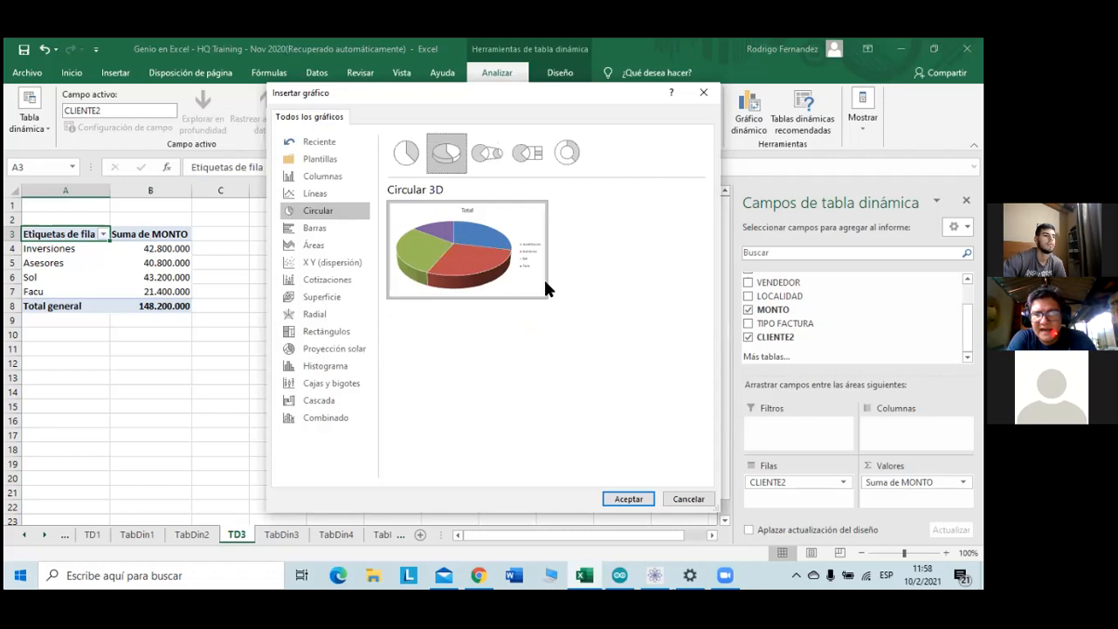
click(627, 499)
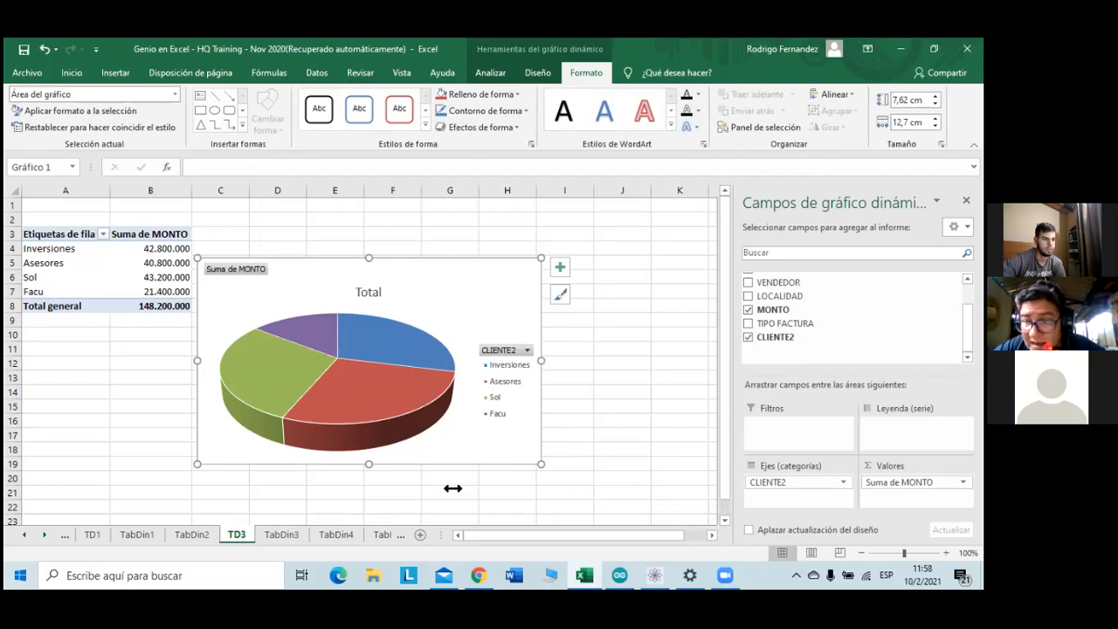
- Filter the CLIENTE2 field from the pie chart to exclude the Sol group
click(527, 352)
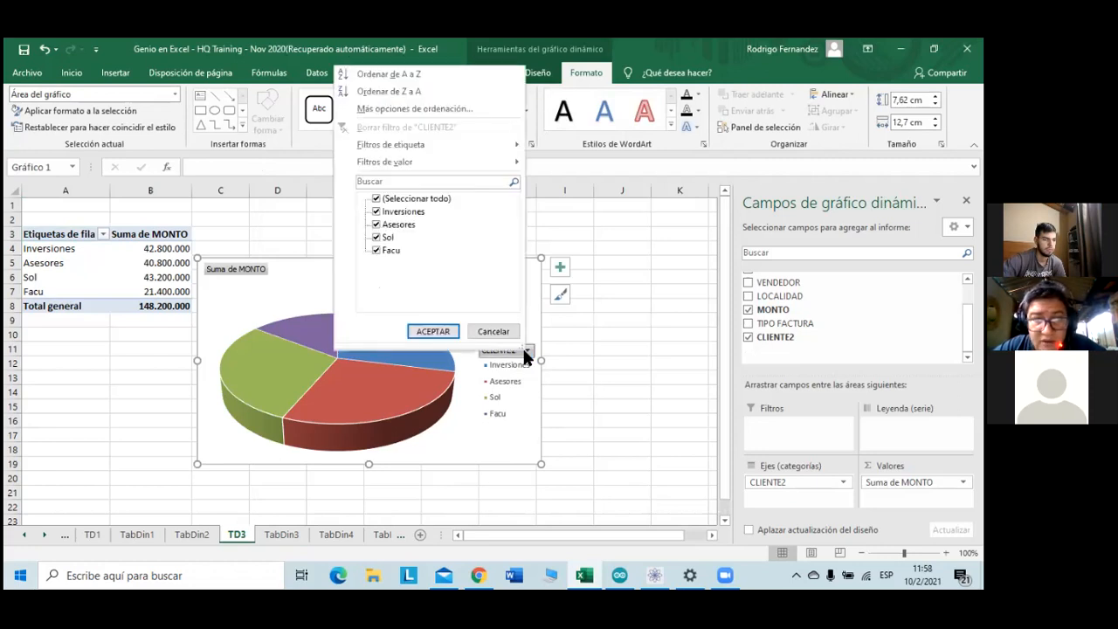
click(375, 237)
click(433, 331)
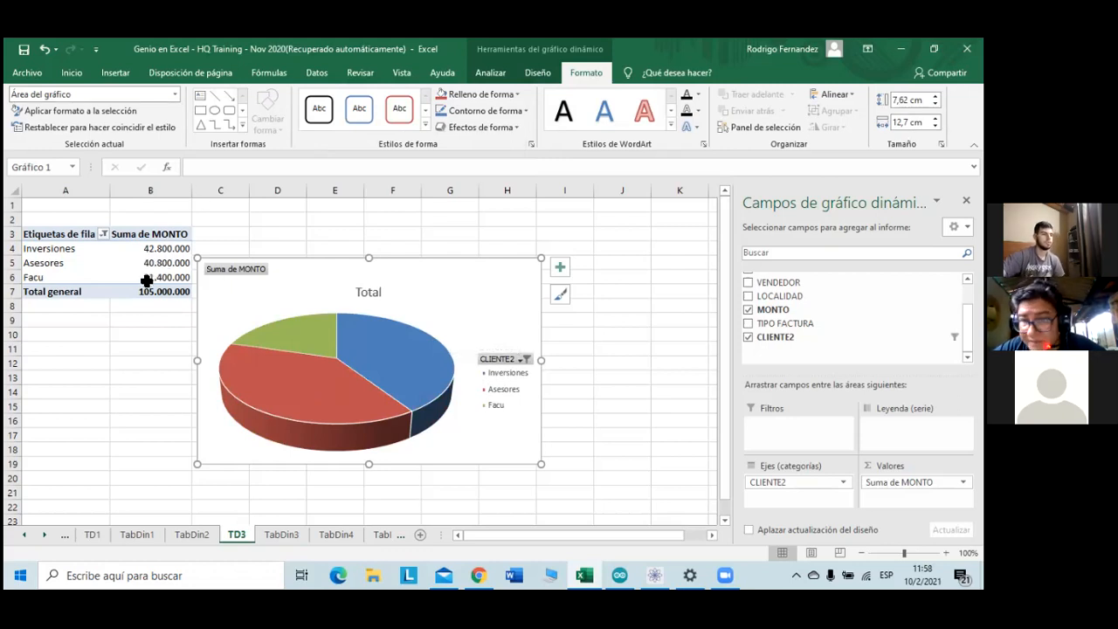
click(524, 359)
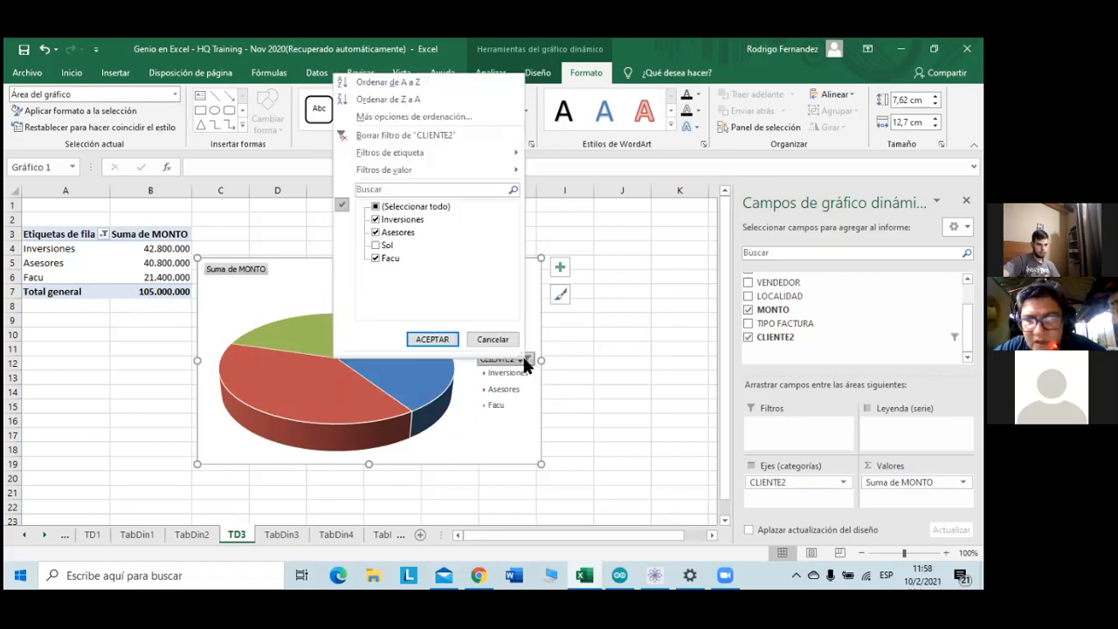
click(524, 361)
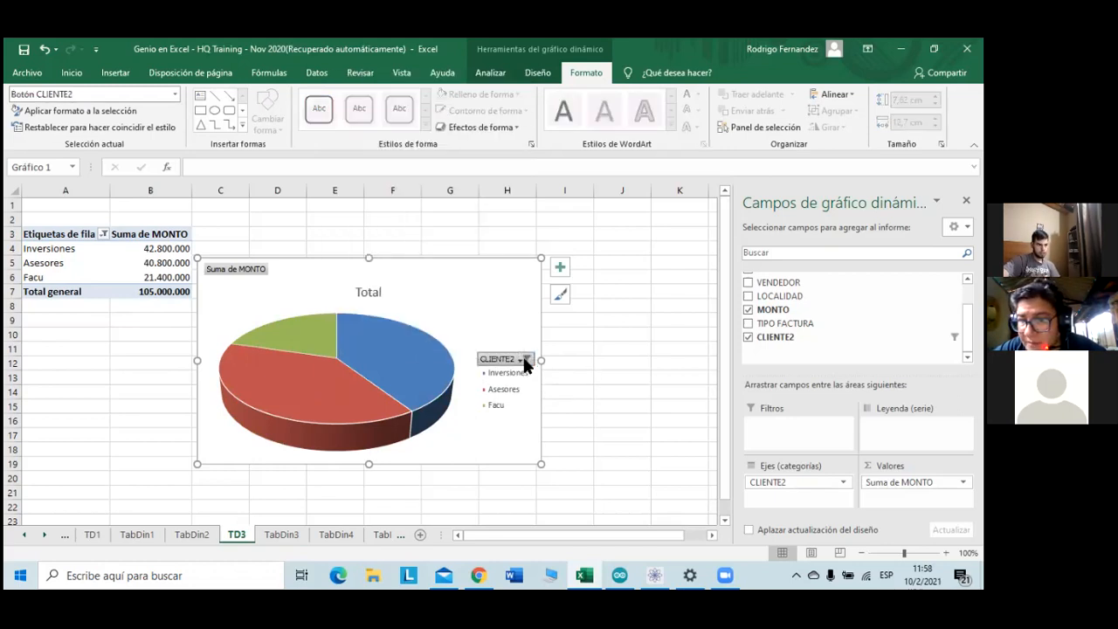
- Change the pivot table's row label filter to include Sol again and exclude Facu
click(104, 233)
click(48, 407)
click(48, 419)
click(103, 505)
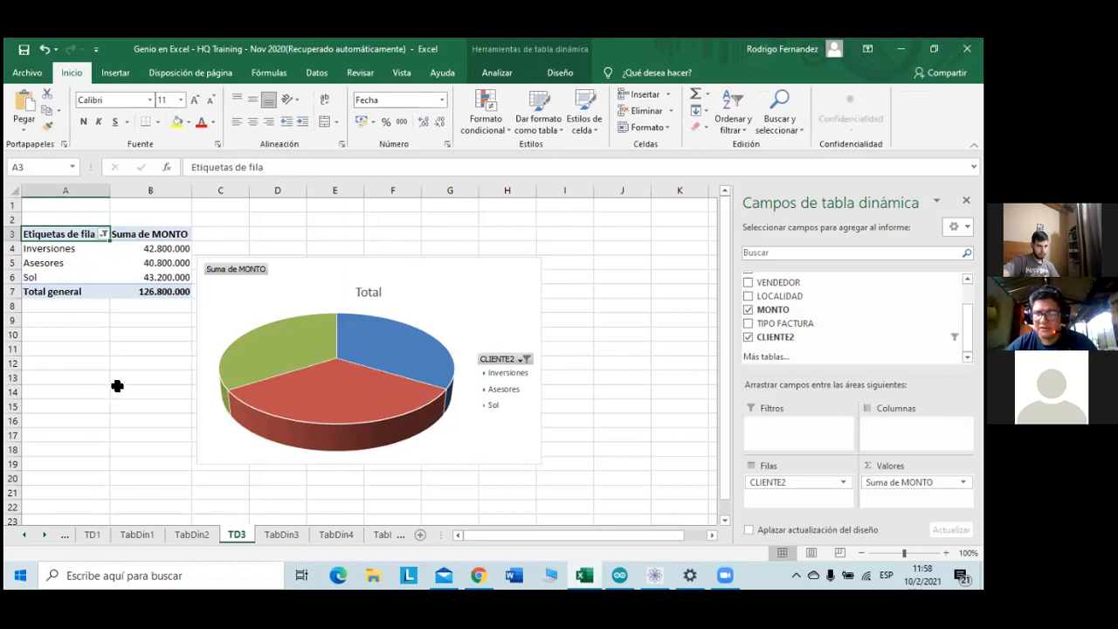
- Include the Facu group again in the pivot table's row label filter
click(103, 234)
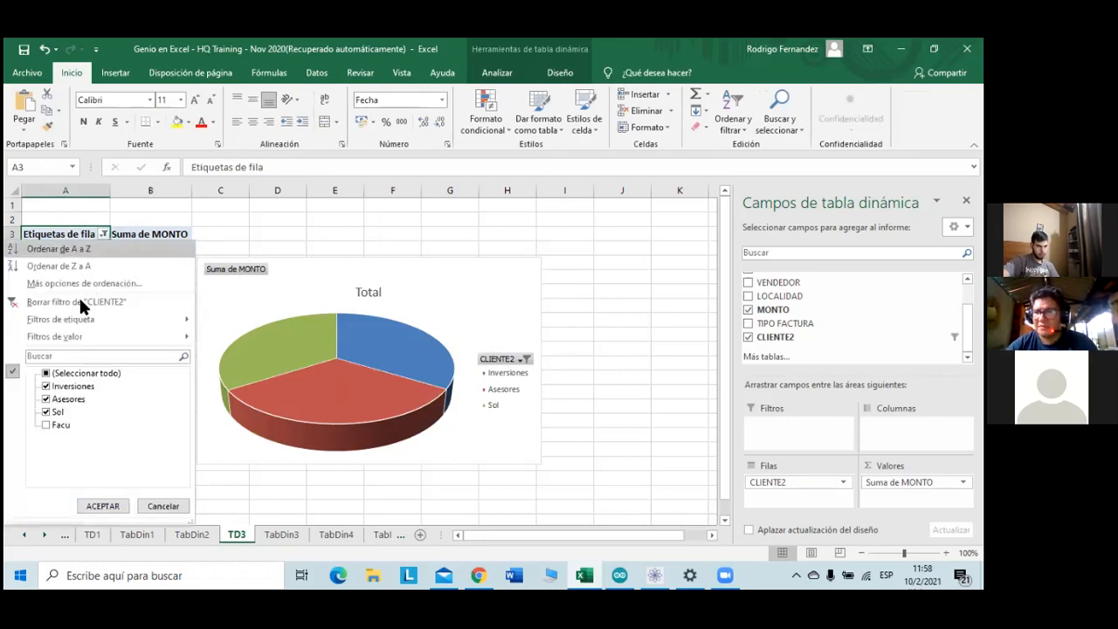
click(45, 425)
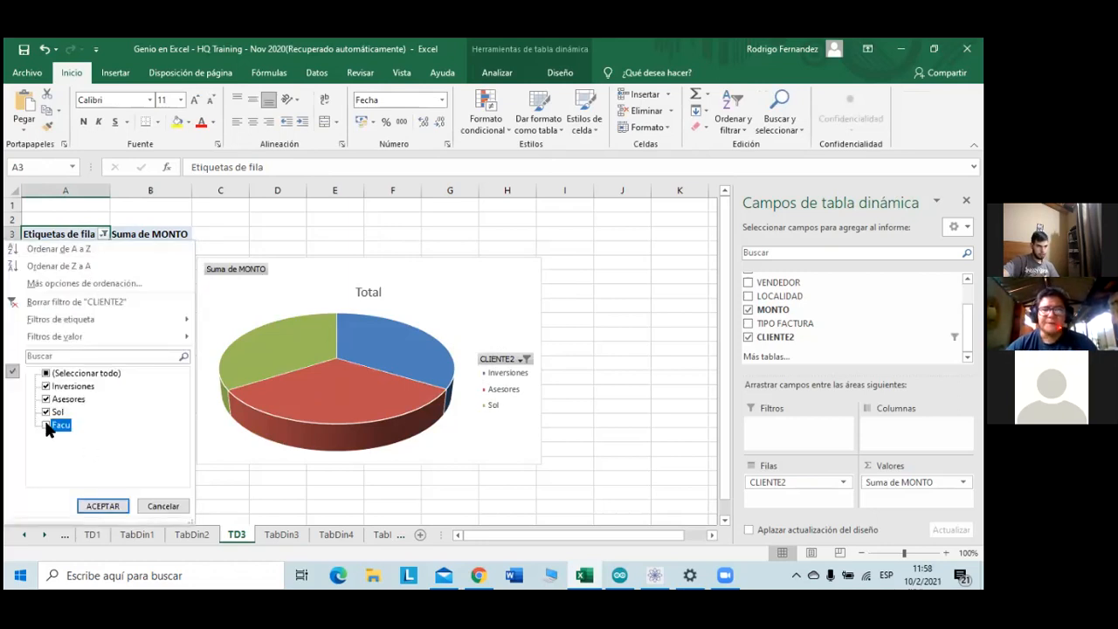
click(103, 504)
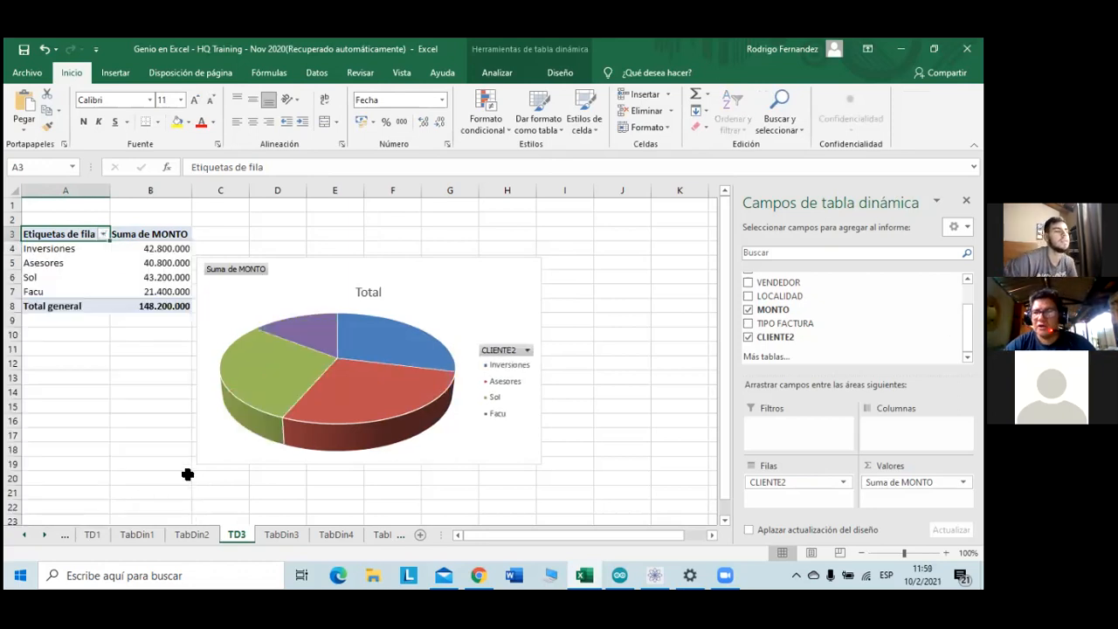
- Add the CLIENTE field back under CLIENTE2 and review the individual clients in the table and pie chart
mouse_move(419, 380)
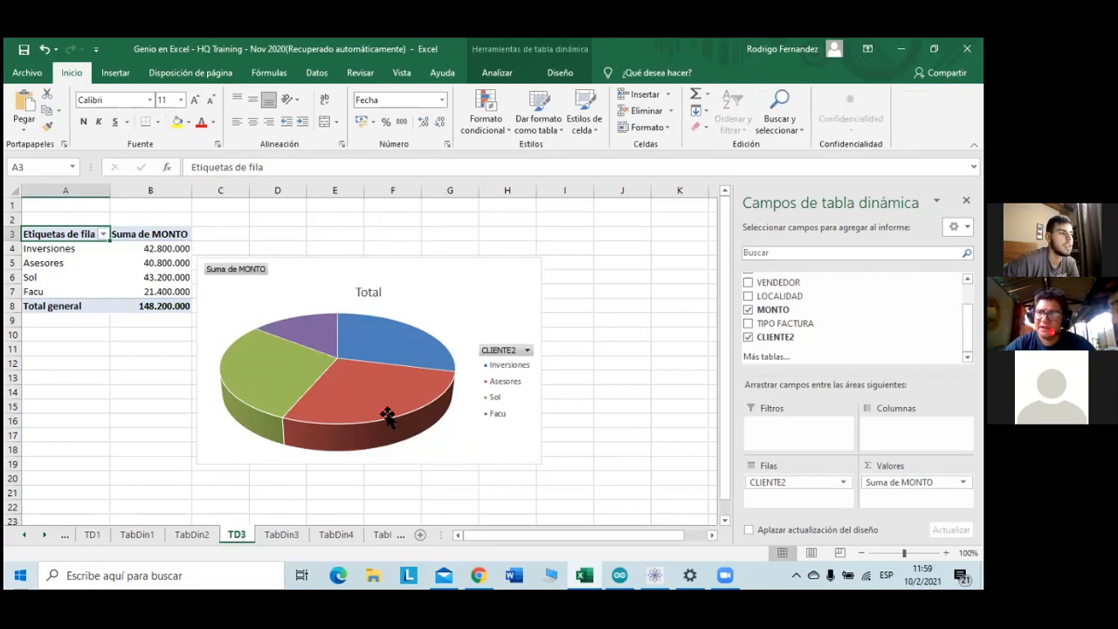
scroll(765, 324, up, 2)
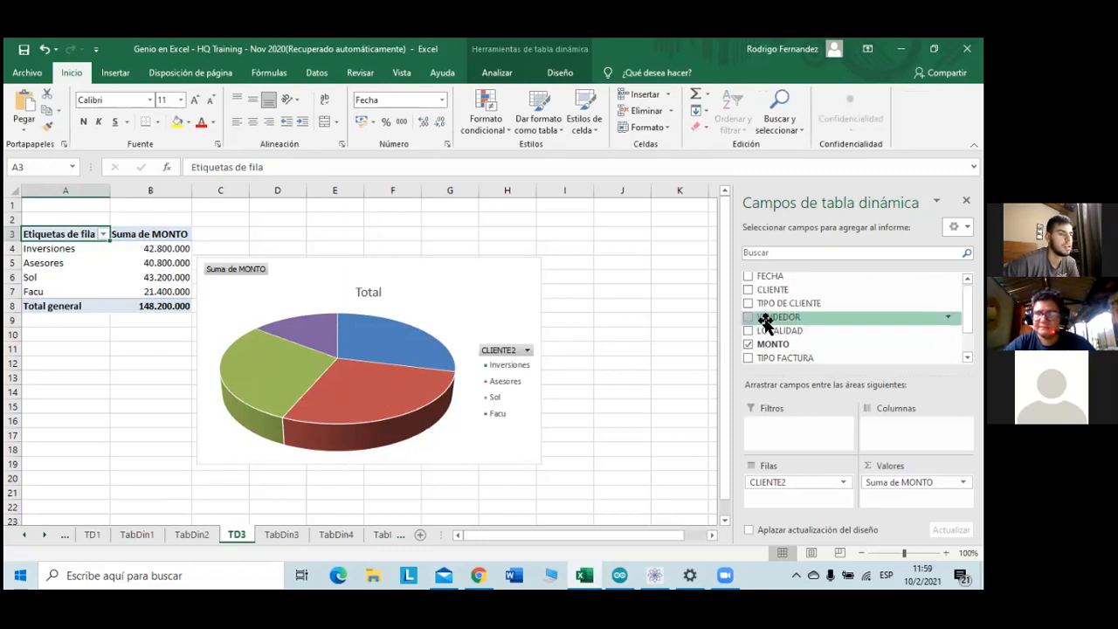
click(749, 292)
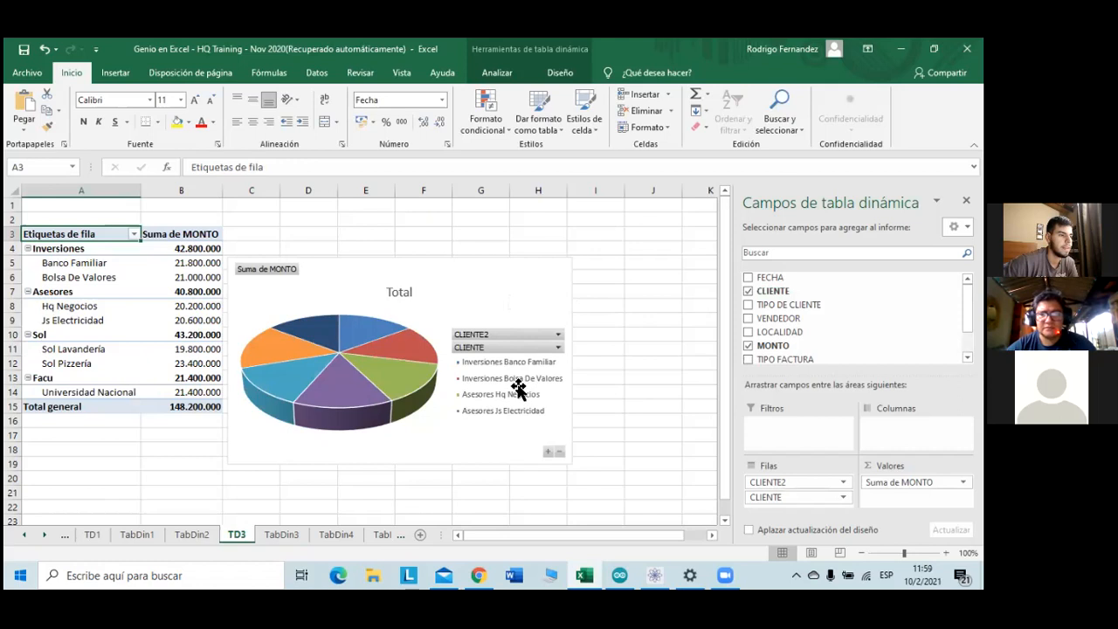
scroll(509, 366, down, 3)
scroll(512, 357, up, 3)
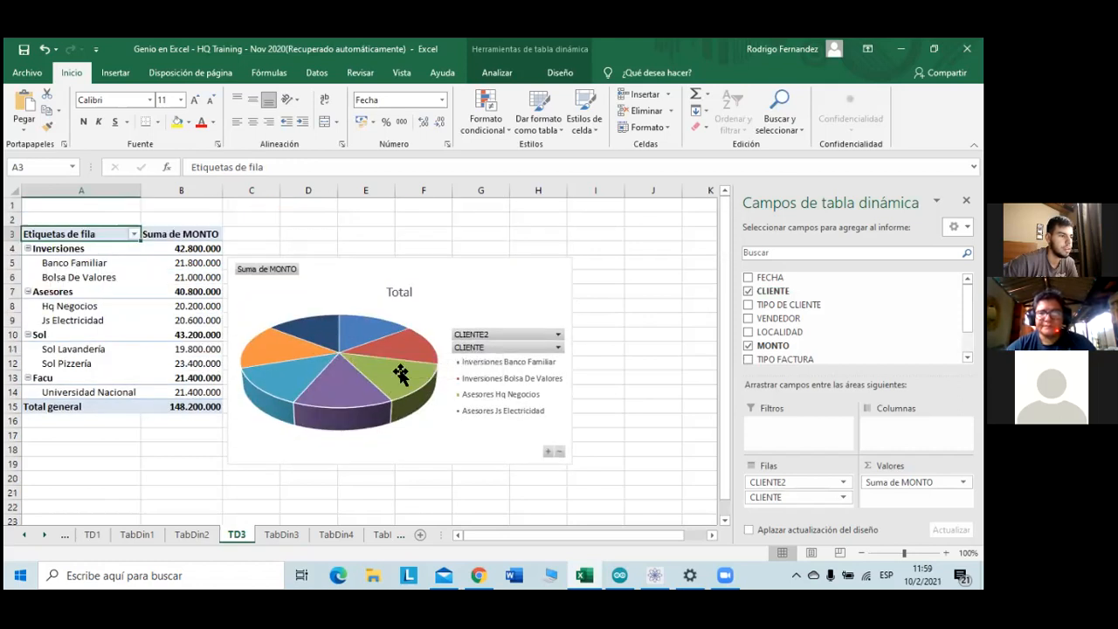
mouse_move(359, 329)
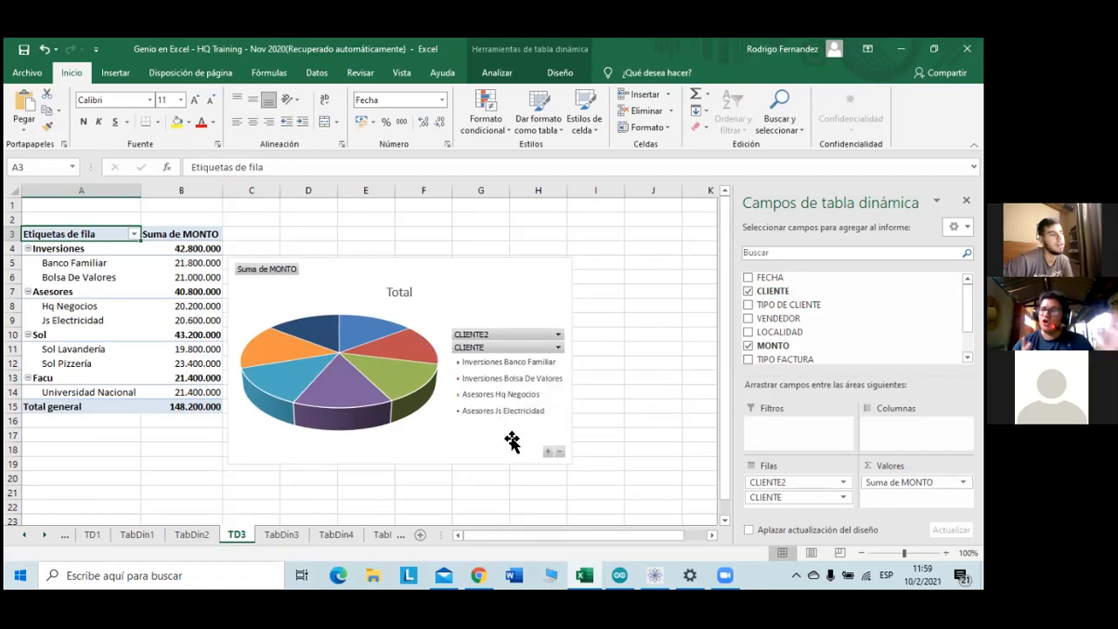
scroll(486, 435, down, 3)
scroll(475, 404, up, 2)
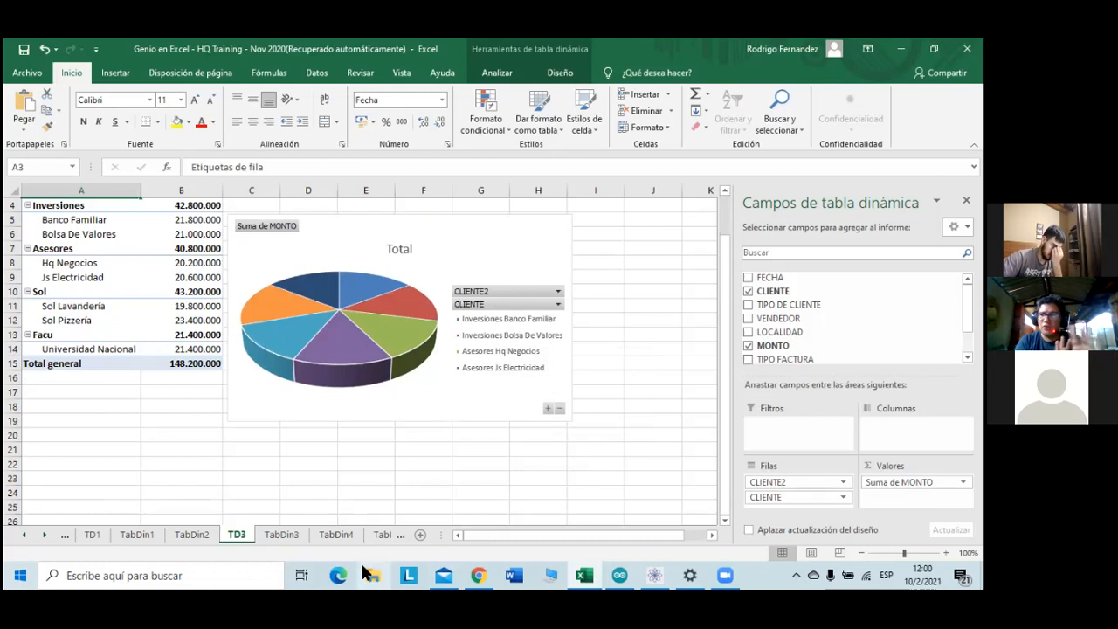
- Add data labels to the 3D pie chart
click(457, 412)
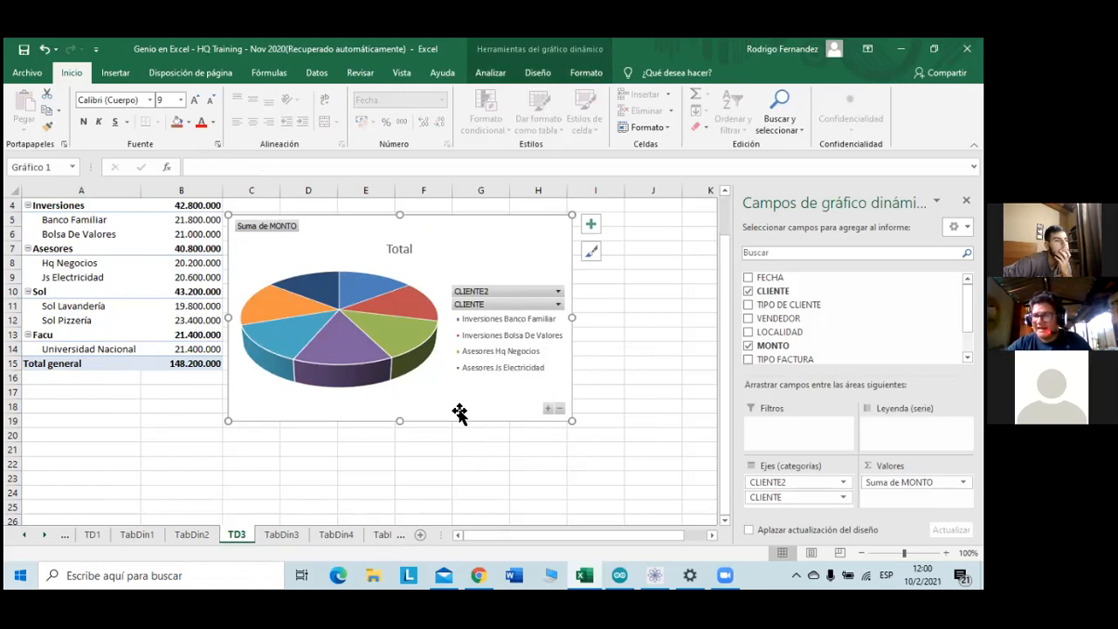
click(593, 225)
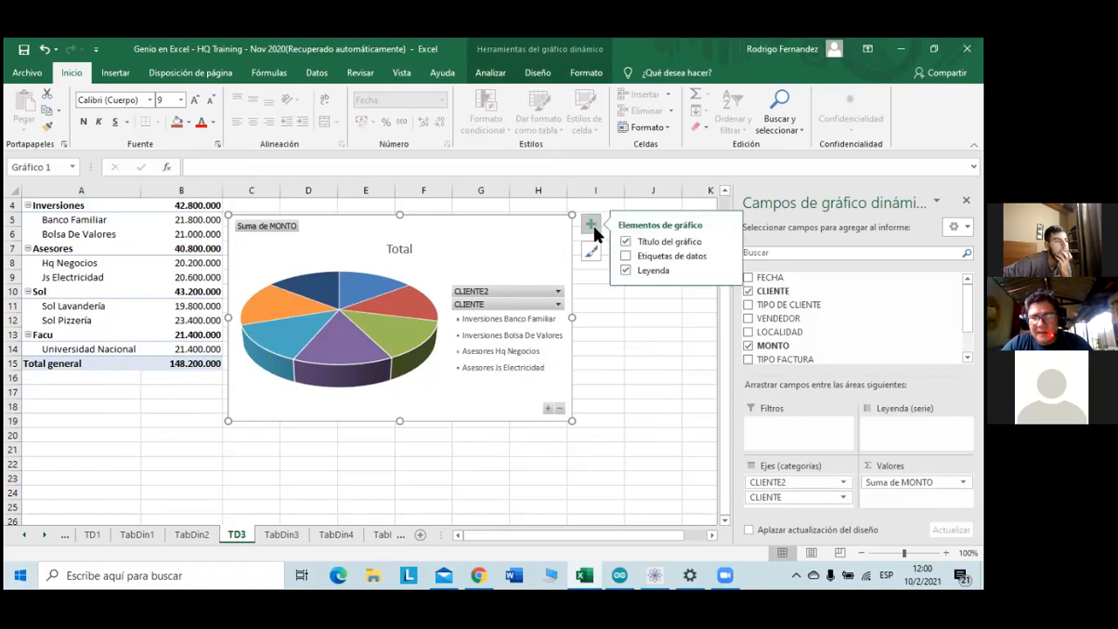
click(626, 256)
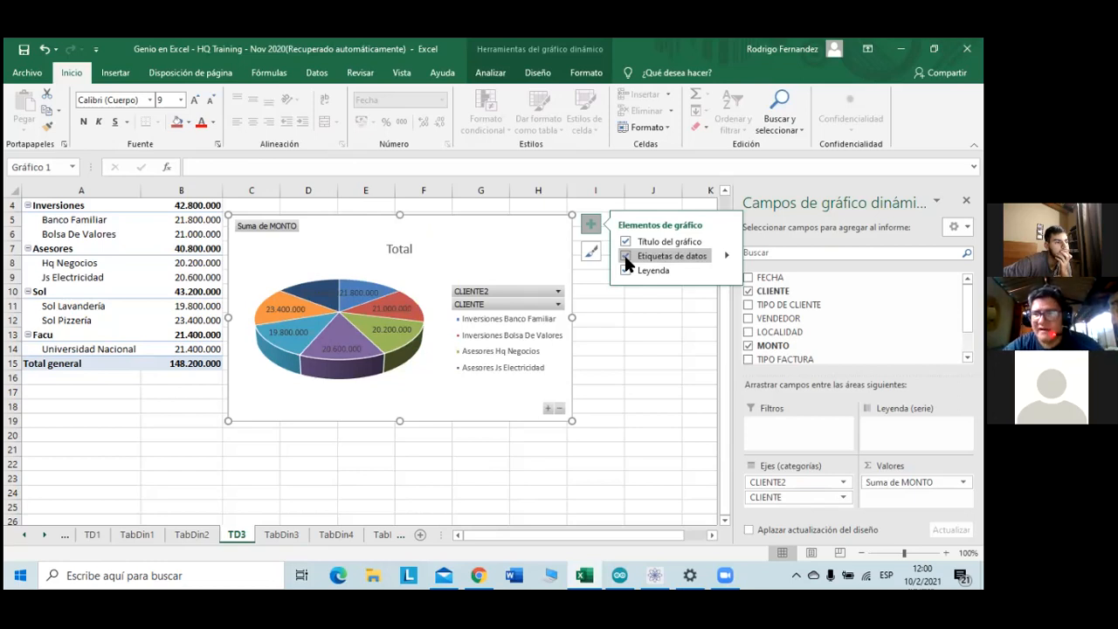
- Format the pie chart's data labels to show the percentage instead of the value
click(725, 255)
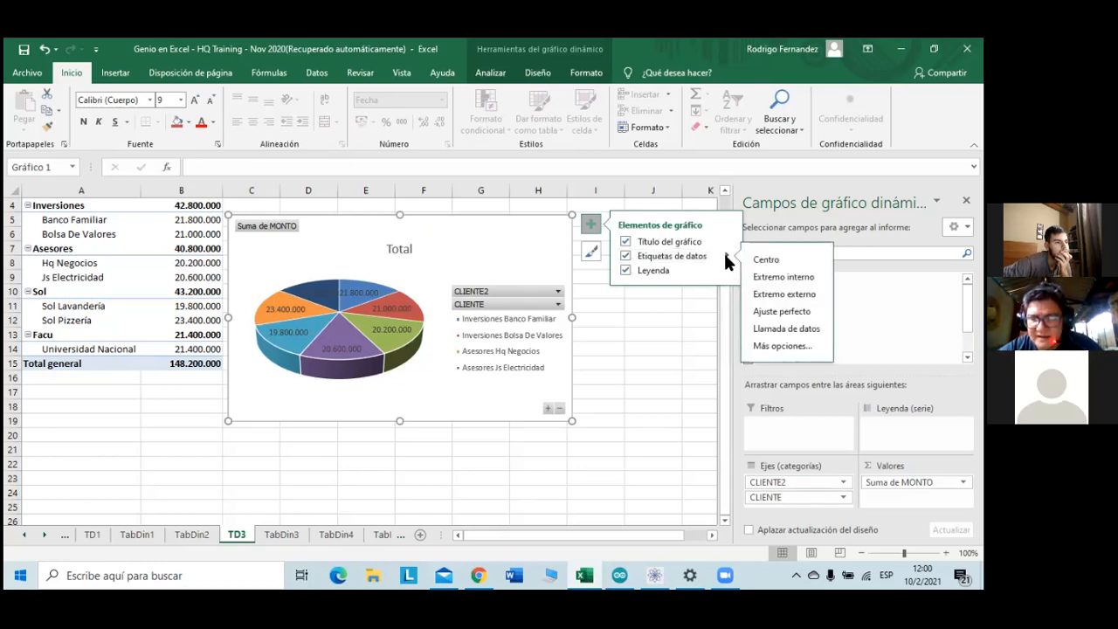
click(794, 348)
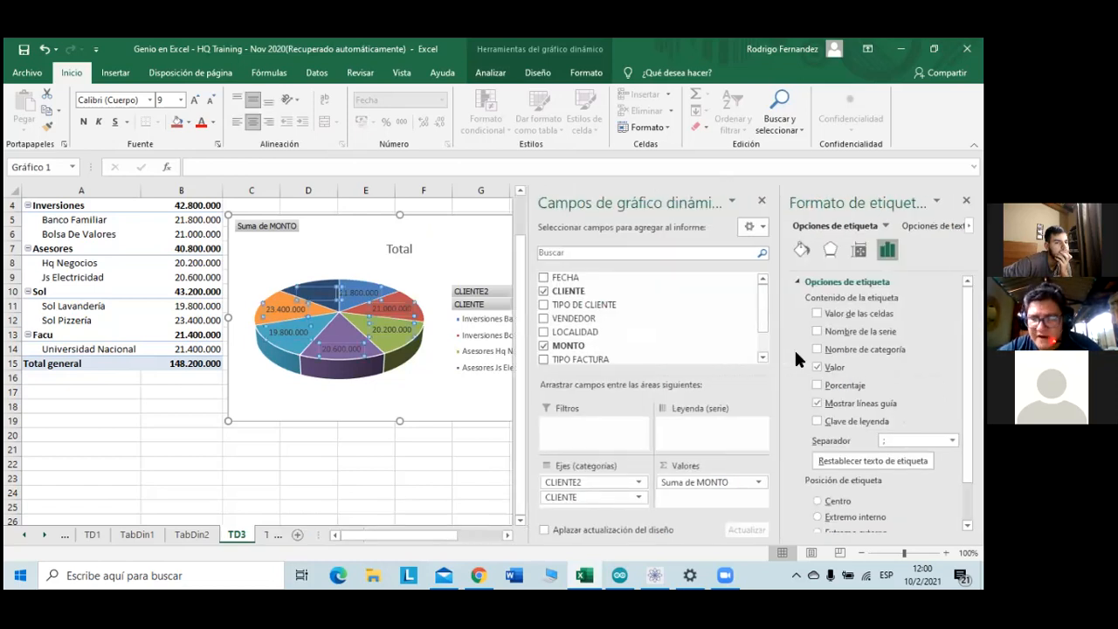
click(817, 385)
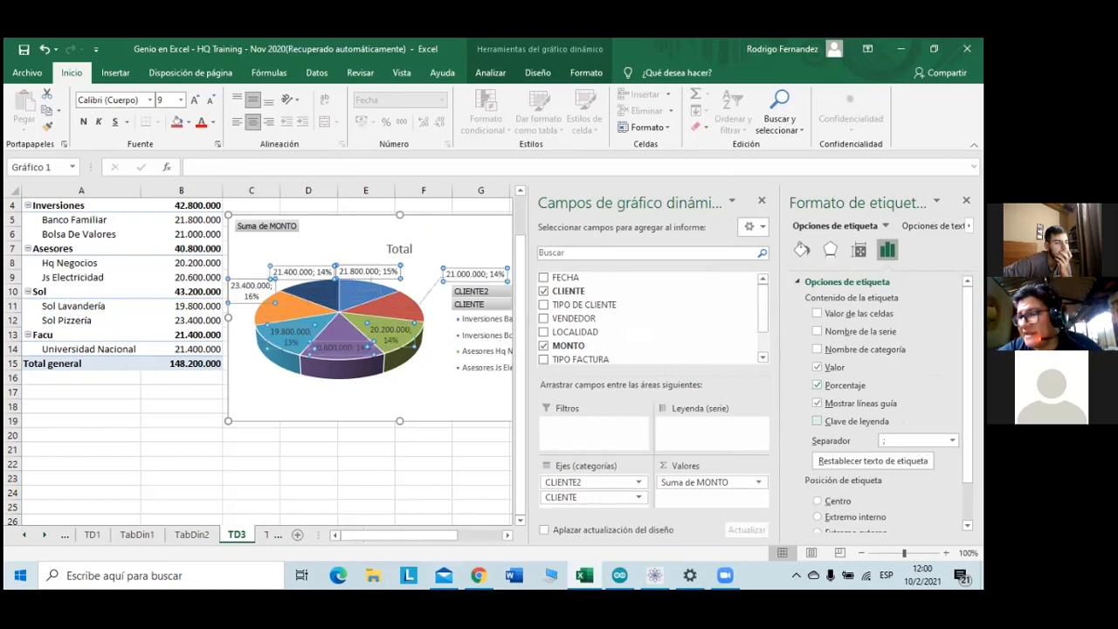
click(817, 367)
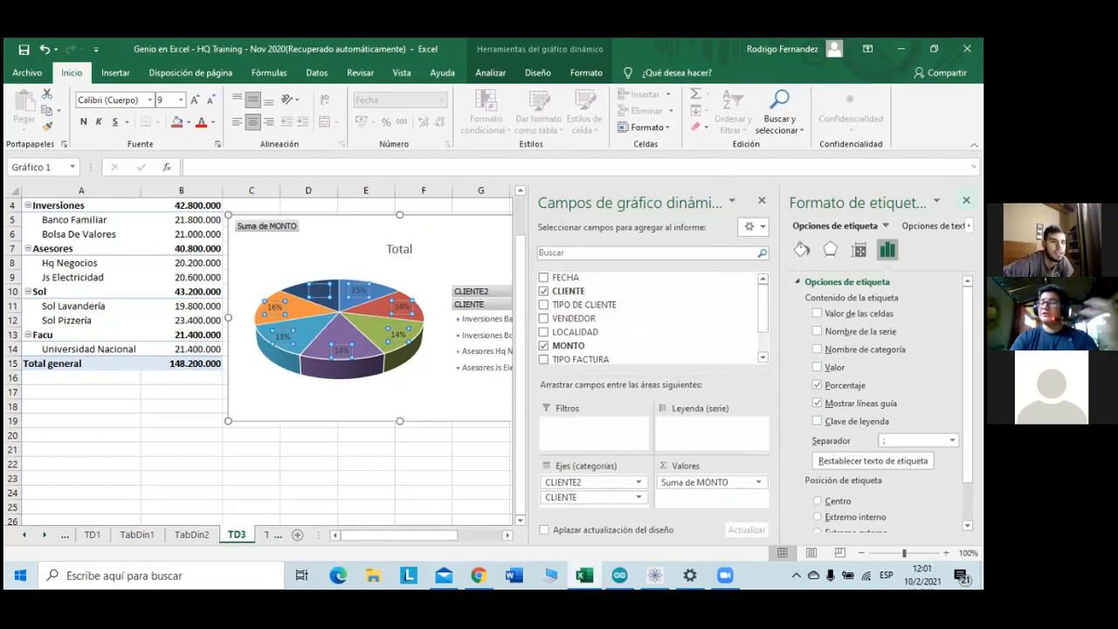
click(966, 200)
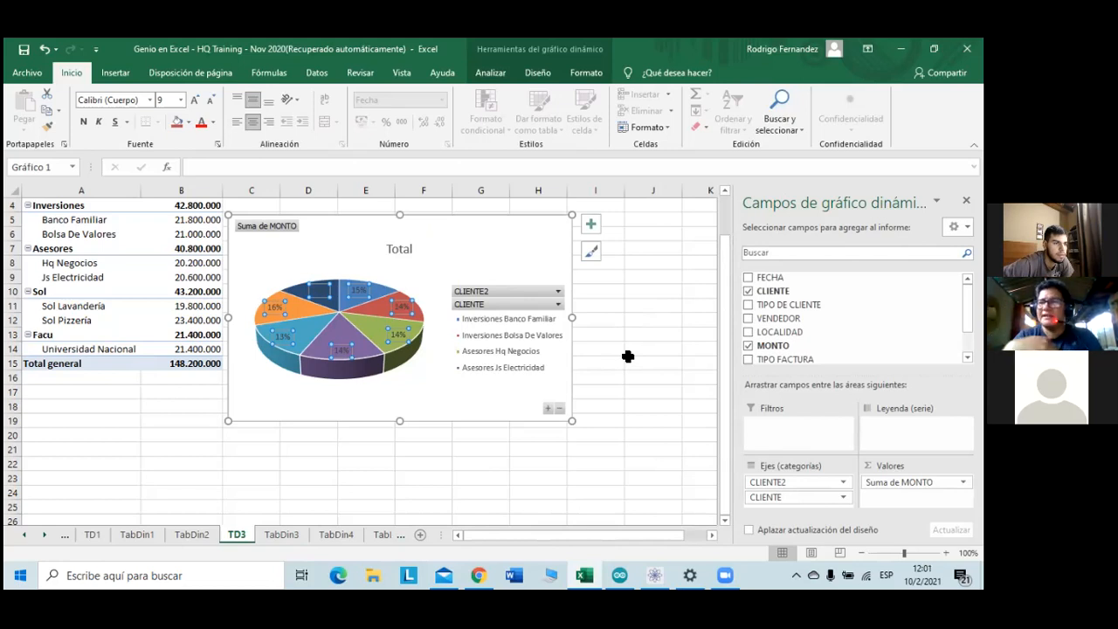
scroll(628, 356, up, 1)
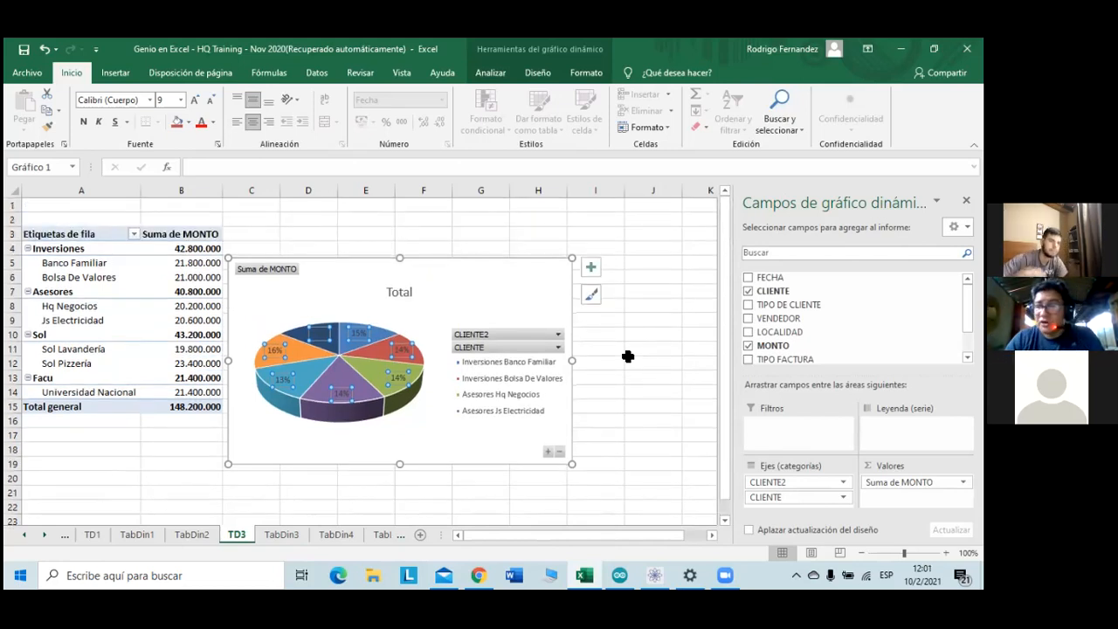